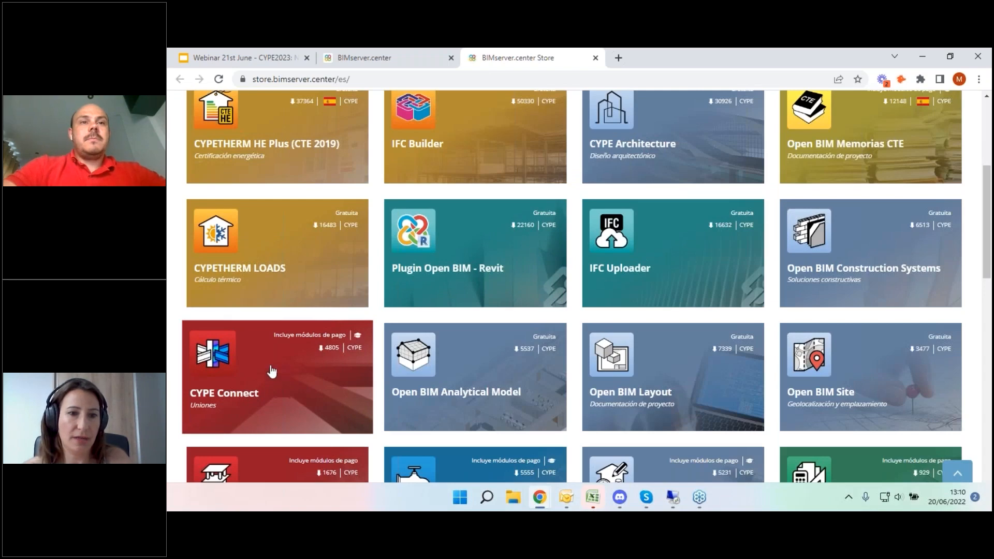
- Open the CYPE Connect page in the store and look over its description, languages and version
{"action": "left_click", "coordinate": [286, 377]}
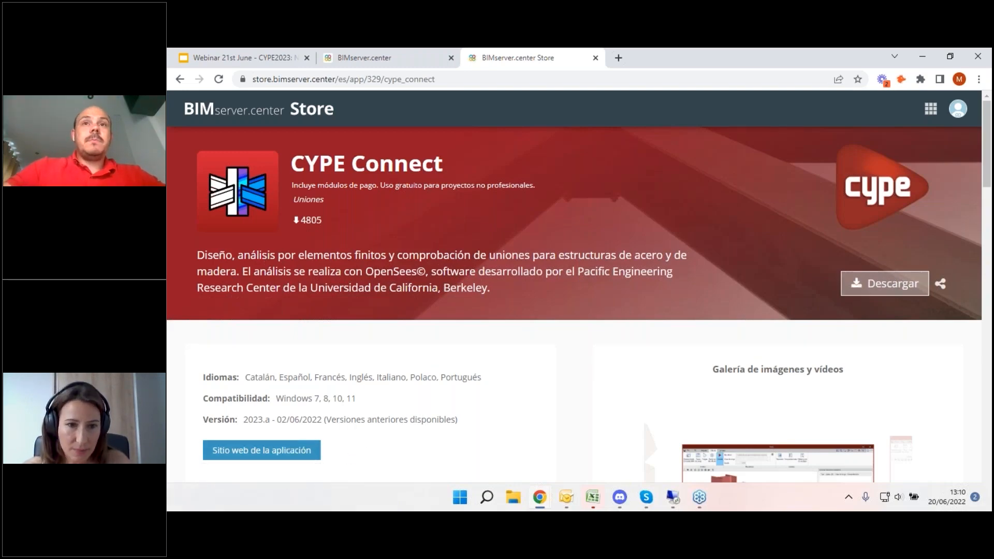
{"action": "scroll", "coordinate": [294, 448], "scroll_direction": "down", "scroll_amount": 1}
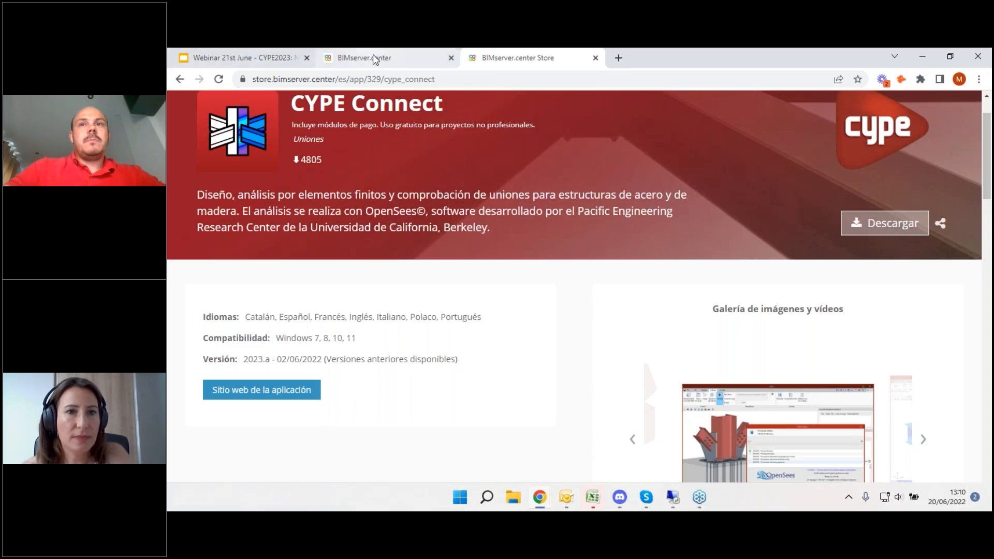
- Return to the webinar presentation, show the closing "Thank you!" slide full screen and exit the slideshow
{"action": "left_click", "coordinate": [263, 57]}
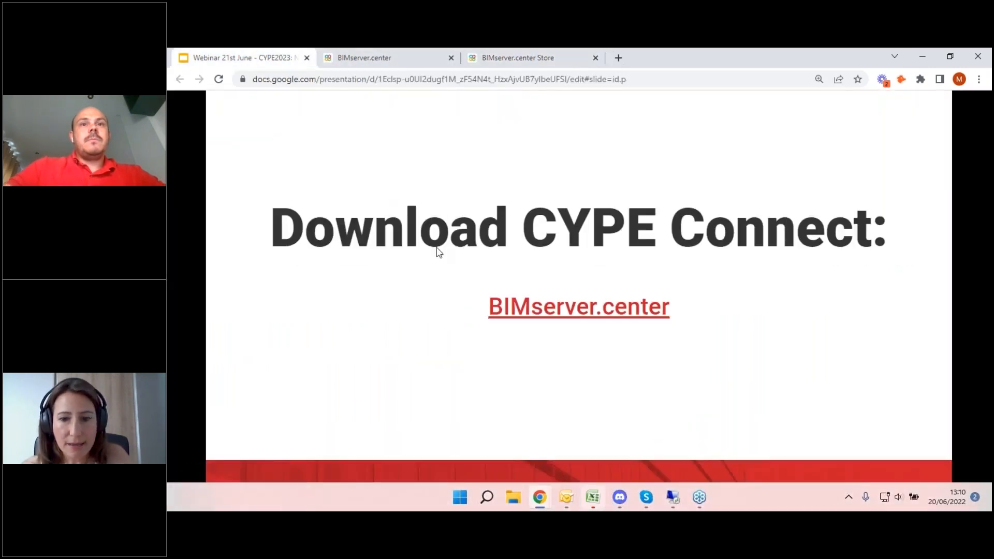
{"action": "left_click", "coordinate": [437, 248]}
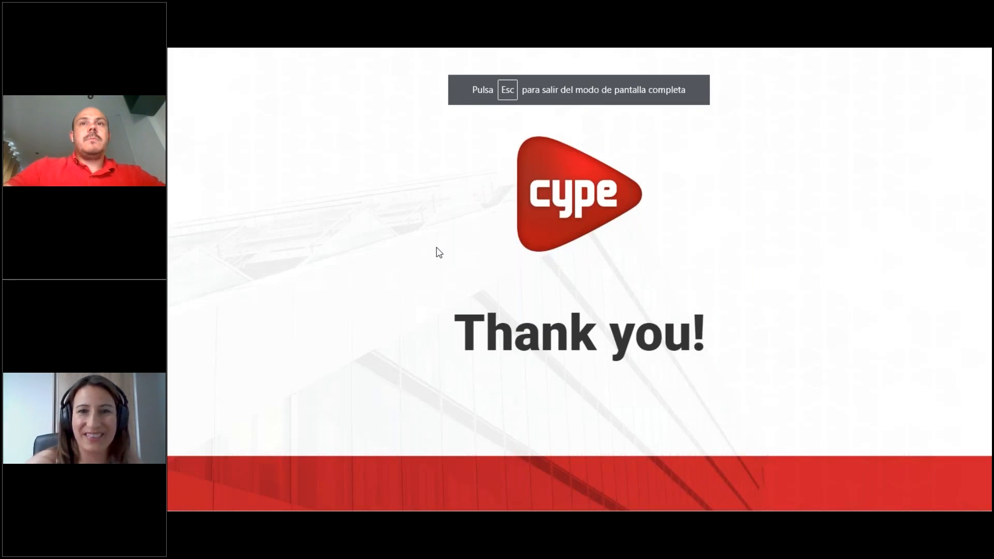
{"action": "key", "text": "Escape"}
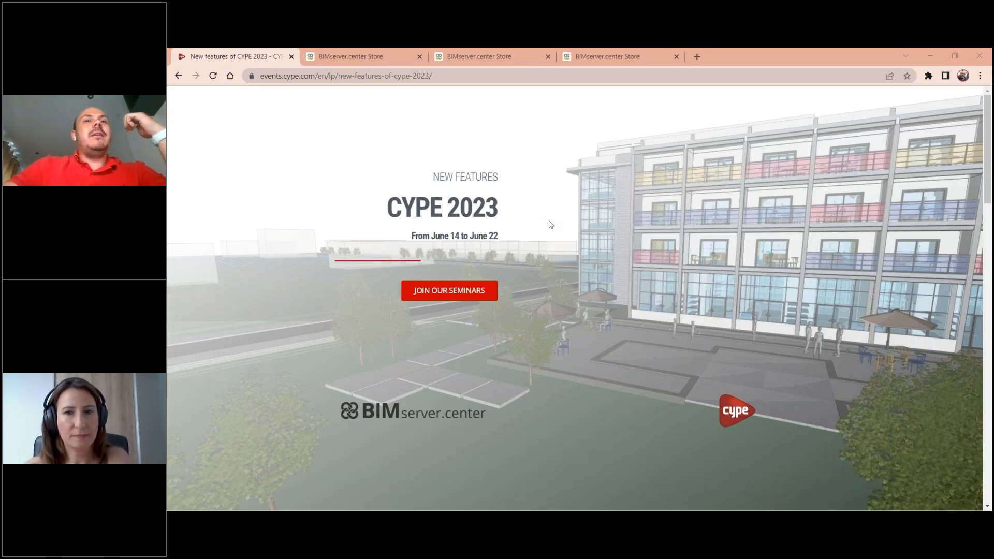
- Review the CYPE 2023 seminar agenda from the June 14 session to the June 21 session, highlighting "CYPE Connect" in its title
{"action": "scroll", "coordinate": [458, 237], "scroll_direction": "down", "scroll_amount": 10}
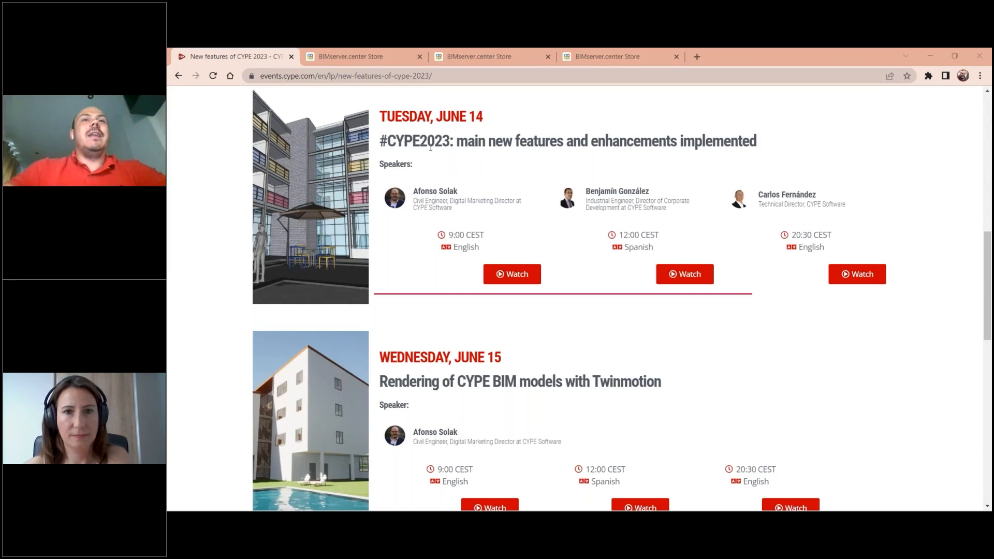
{"action": "left_click_drag", "start_coordinate": [738, 140], "coordinate": [588, 141]}
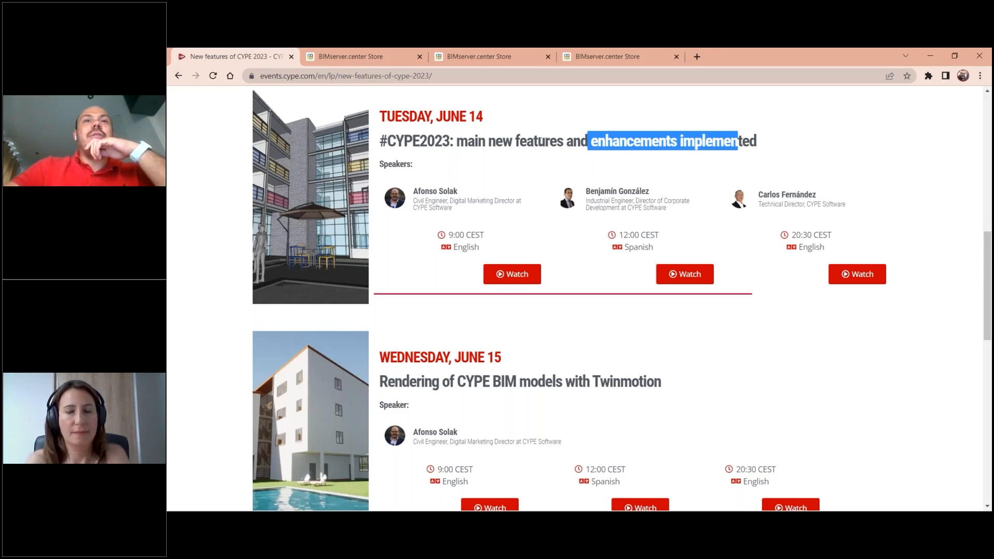
{"action": "scroll", "coordinate": [570, 298], "scroll_direction": "down", "scroll_amount": 2}
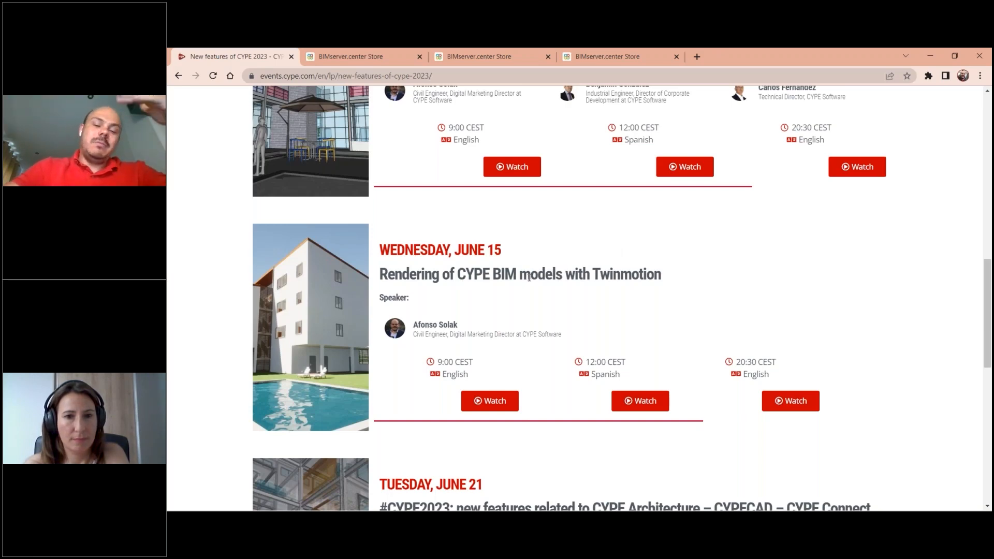
{"action": "scroll", "coordinate": [569, 274], "scroll_direction": "down", "scroll_amount": 5}
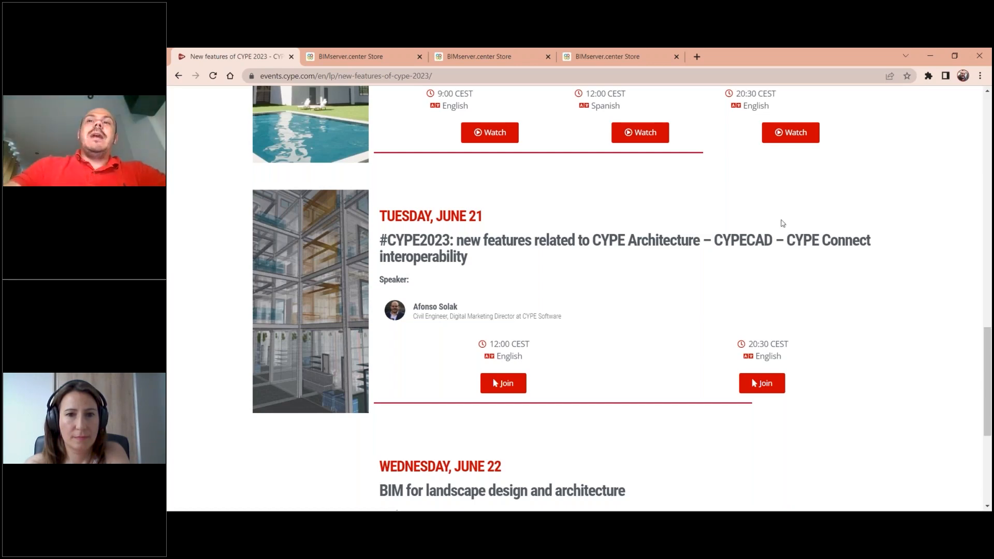
{"action": "left_click_drag", "start_coordinate": [794, 240], "coordinate": [844, 241]}
{"action": "left_click", "coordinate": [820, 245]}
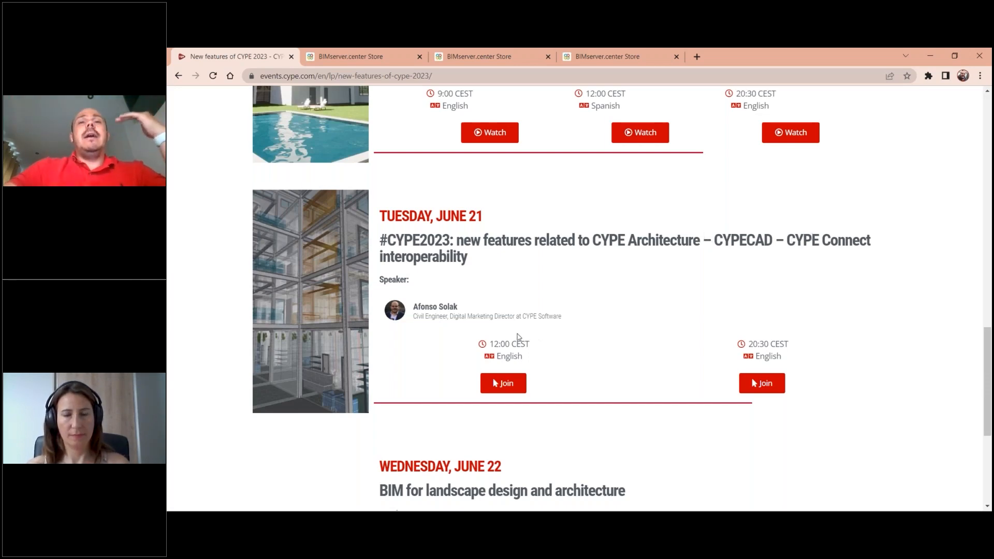
- Go over the agenda again, comparing the June 21 interoperability session with the June 14 and June 15 sessions
{"action": "scroll", "coordinate": [542, 309], "scroll_direction": "up", "scroll_amount": 1}
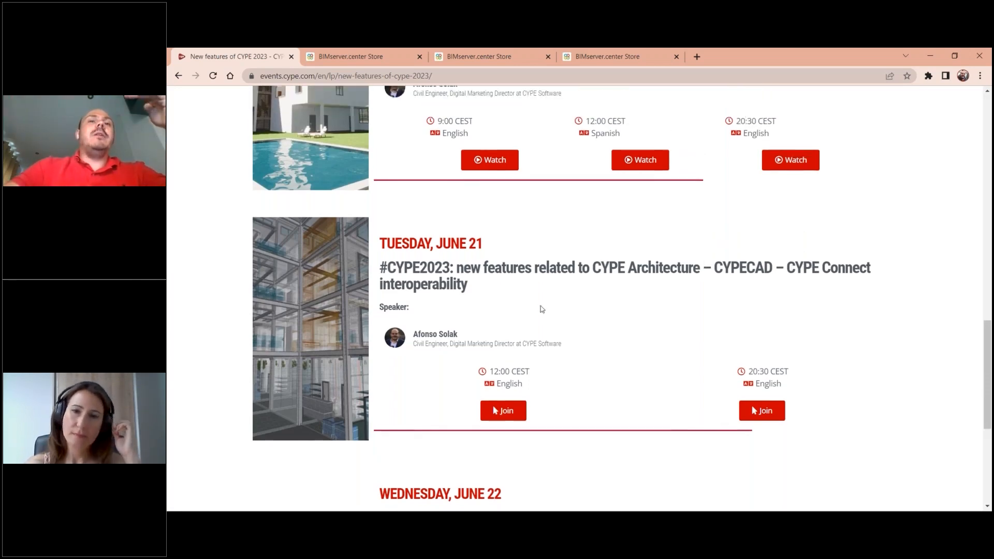
{"action": "scroll", "coordinate": [801, 186], "scroll_direction": "down", "scroll_amount": 1}
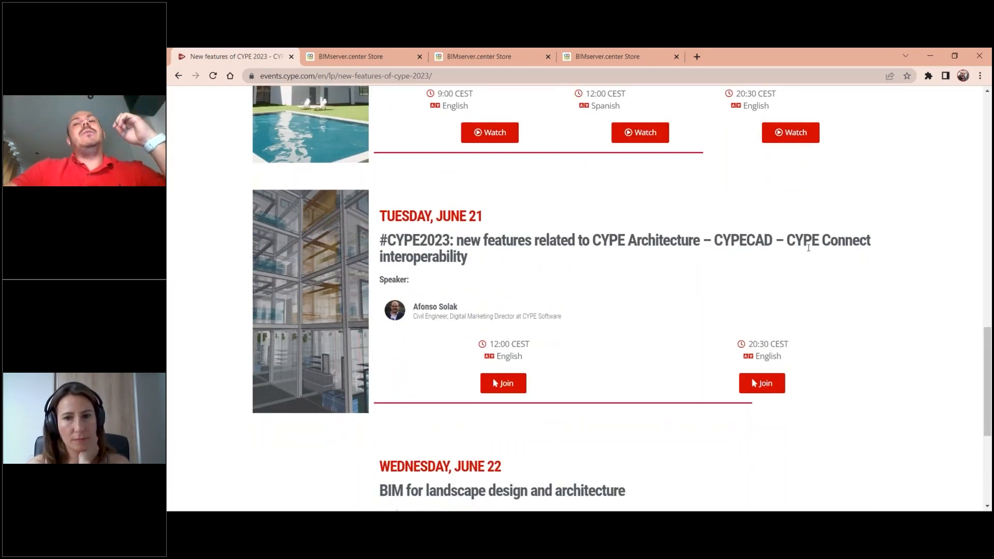
{"action": "scroll", "coordinate": [797, 251], "scroll_direction": "up", "scroll_amount": 9}
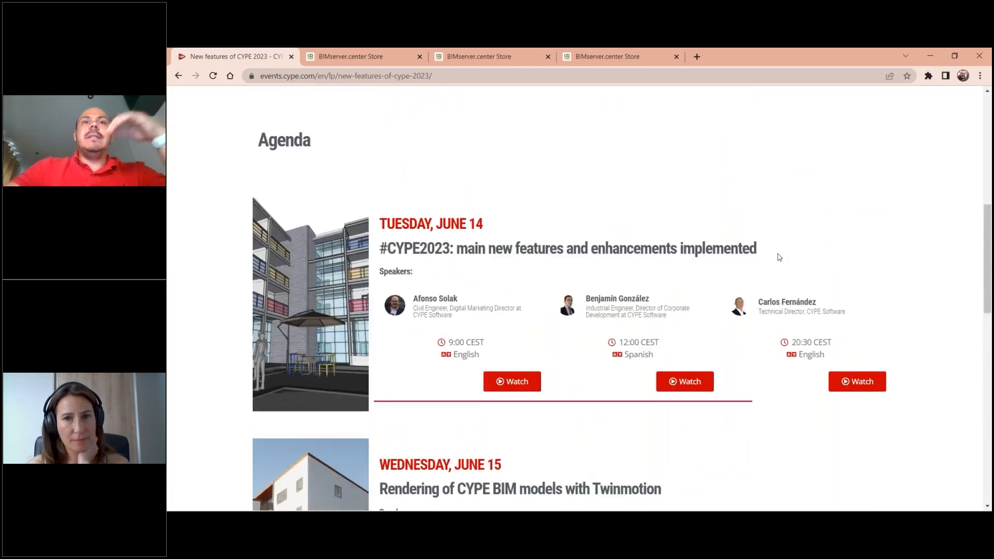
{"action": "scroll", "coordinate": [778, 257], "scroll_direction": "down", "scroll_amount": 3}
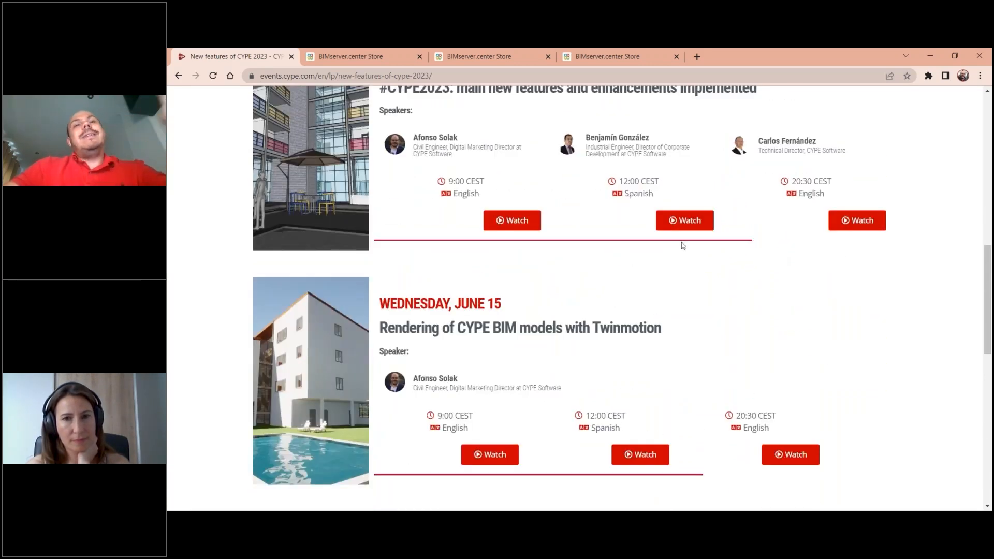
{"action": "scroll", "coordinate": [686, 247], "scroll_direction": "down", "scroll_amount": 1}
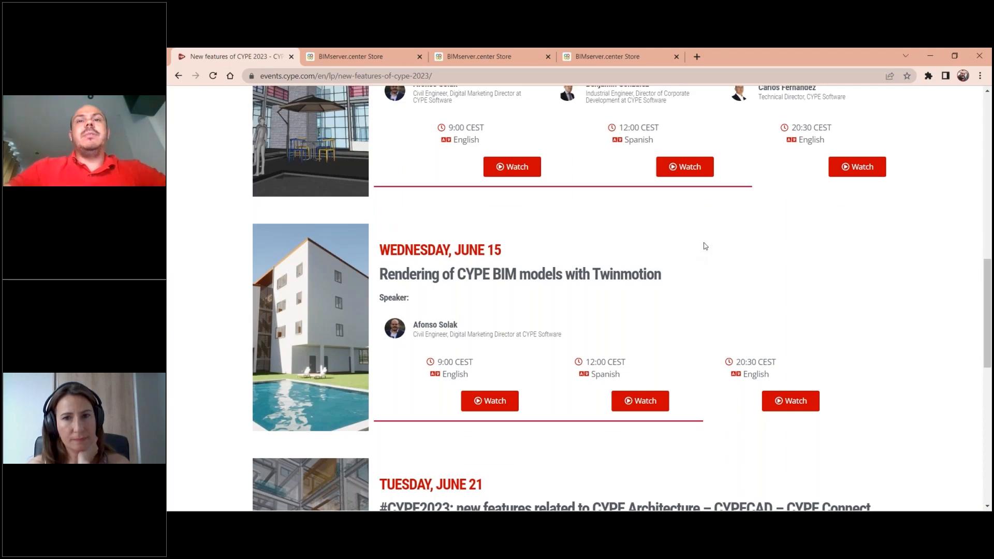
{"action": "scroll", "coordinate": [721, 244], "scroll_direction": "down", "scroll_amount": 1}
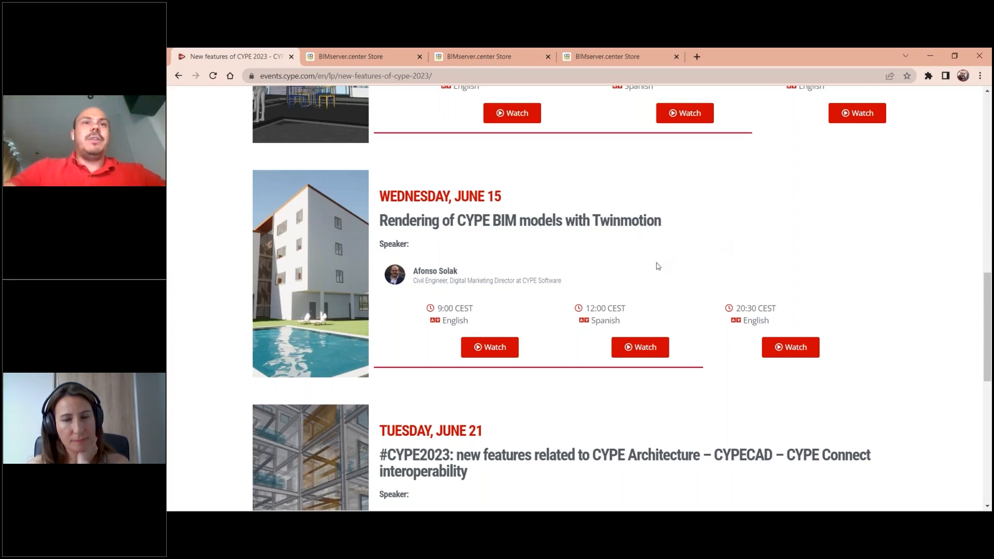
{"action": "scroll", "coordinate": [665, 263], "scroll_direction": "up", "scroll_amount": 2}
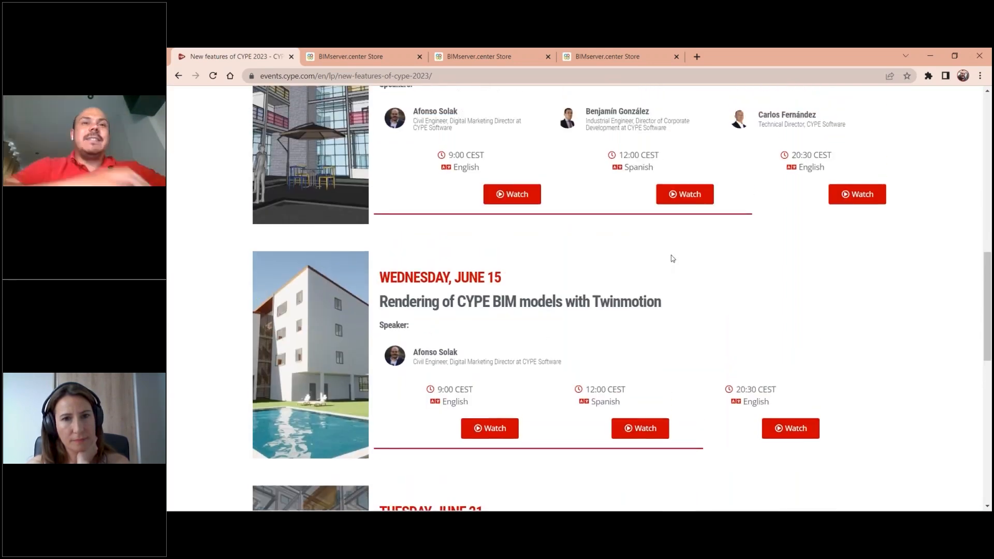
{"action": "scroll", "coordinate": [673, 259], "scroll_direction": "up", "scroll_amount": 1}
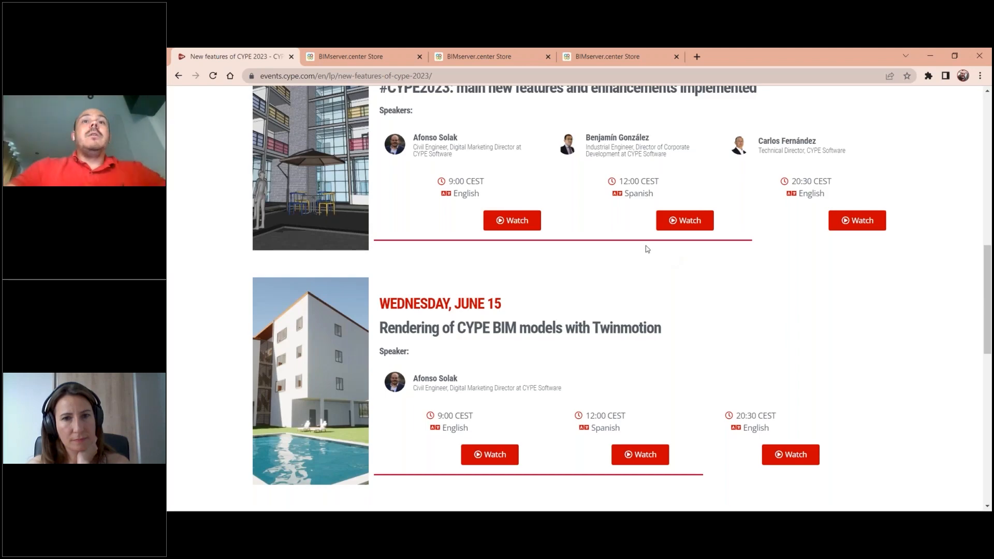
{"action": "scroll", "coordinate": [647, 249], "scroll_direction": "up", "scroll_amount": 5}
- Look through the open store pages for CYPE Architecture, CYPECAD and CYPE Connect, ending on CYPE Architecture
{"action": "left_click", "coordinate": [383, 56]}
{"action": "left_click", "coordinate": [466, 57]}
{"action": "left_click", "coordinate": [400, 52]}
{"action": "left_click", "coordinate": [492, 53]}
{"action": "left_click", "coordinate": [401, 52]}
{"action": "left_click", "coordinate": [508, 53]}
{"action": "left_click", "coordinate": [590, 52]}
{"action": "left_click", "coordinate": [409, 52]}
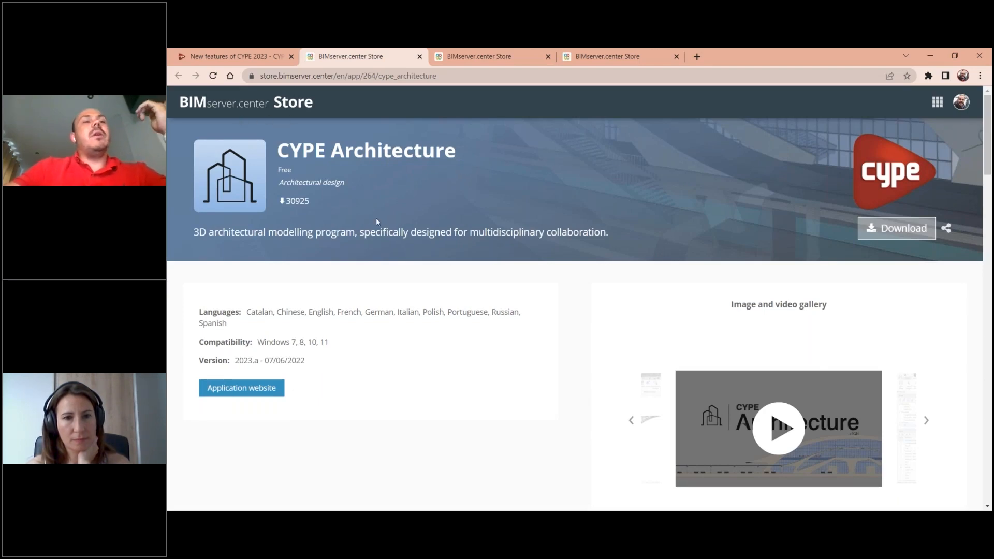
- Compare the CYPECAD and CYPE Architecture store pages, highlighting the program name on each
{"action": "left_click", "coordinate": [474, 58]}
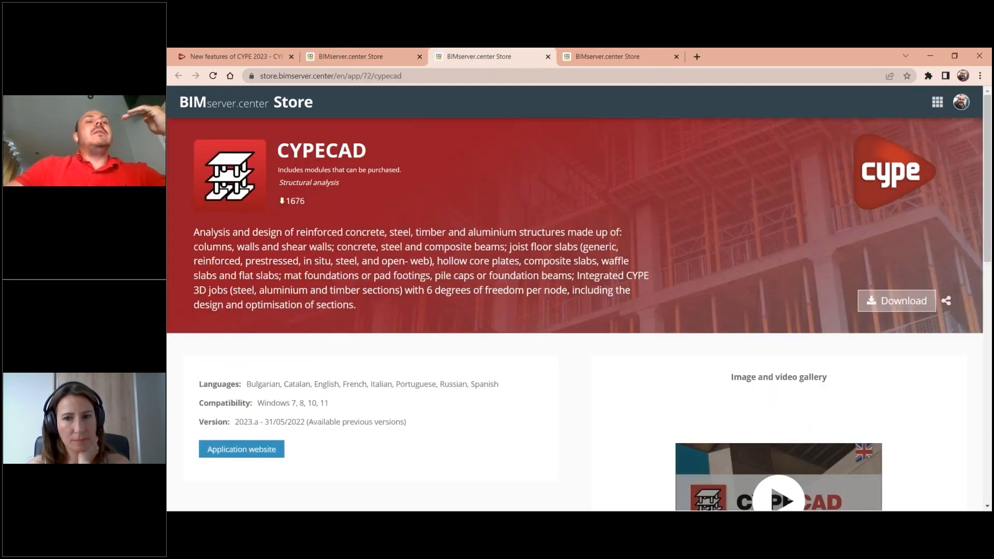
{"action": "left_click", "coordinate": [356, 57]}
{"action": "left_click_drag", "start_coordinate": [290, 147], "coordinate": [330, 150]}
{"action": "left_click", "coordinate": [435, 151]}
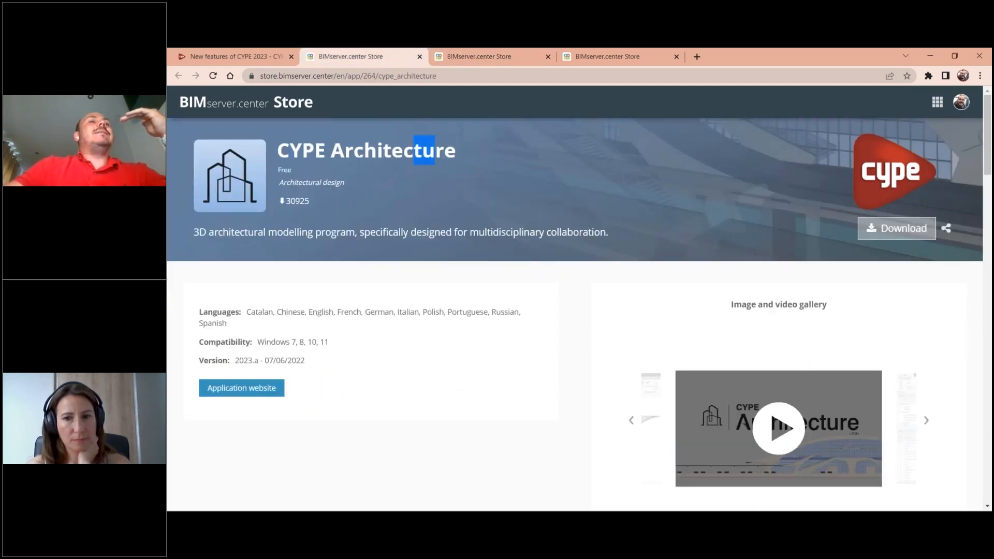
{"action": "left_click_drag", "start_coordinate": [435, 150], "coordinate": [303, 148]}
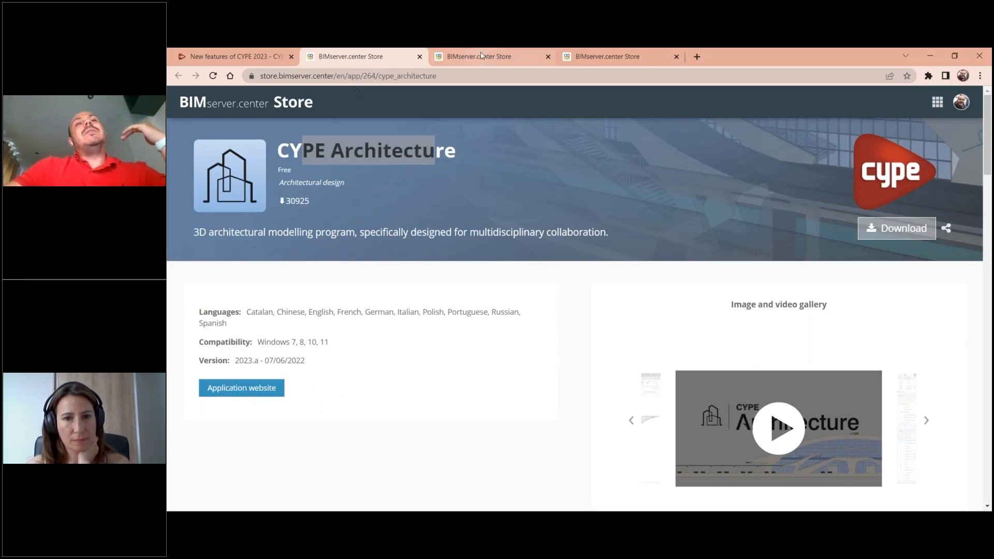
{"action": "left_click", "coordinate": [475, 56]}
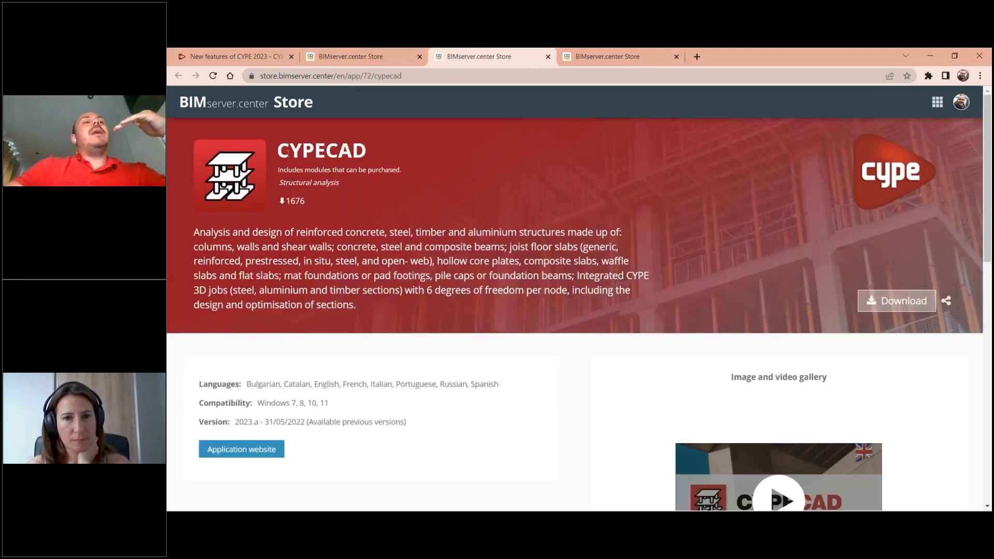
{"action": "left_click_drag", "start_coordinate": [290, 152], "coordinate": [353, 150]}
{"action": "left_click", "coordinate": [387, 55]}
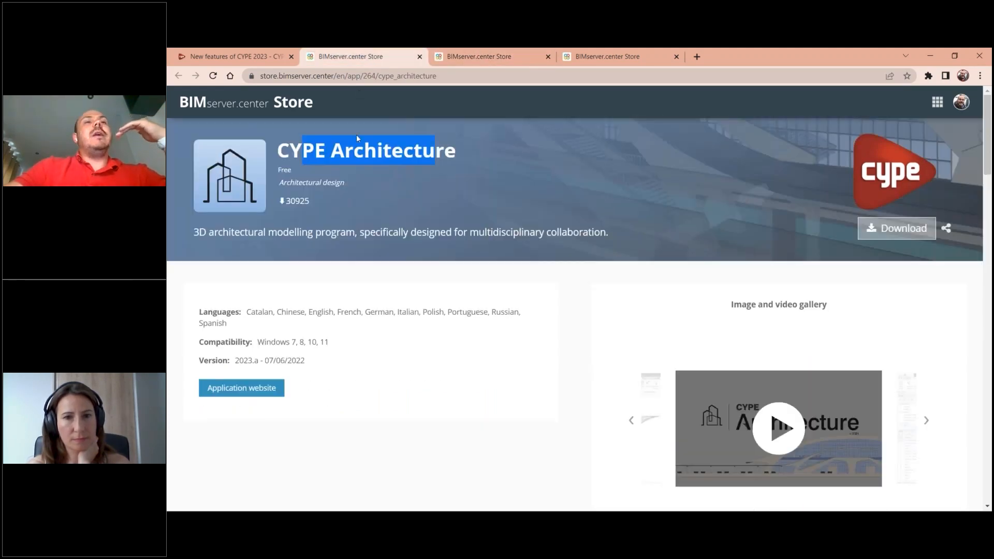
{"action": "left_click", "coordinate": [487, 51]}
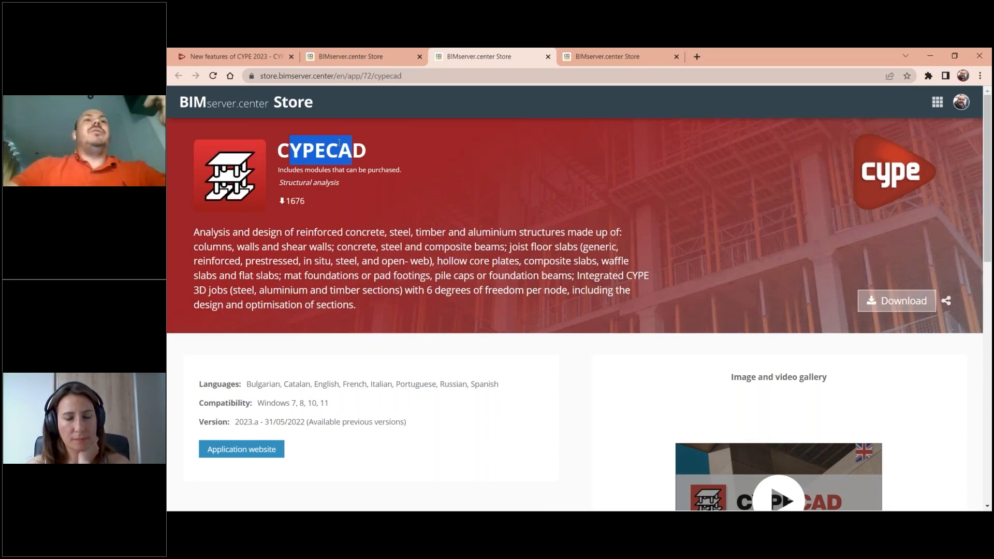
- Revisit the CYPE Architecture page, highlight part of its title, and return to the CYPECAD page with its title deselected
{"action": "key", "text": "ctrl+shift+Tab"}
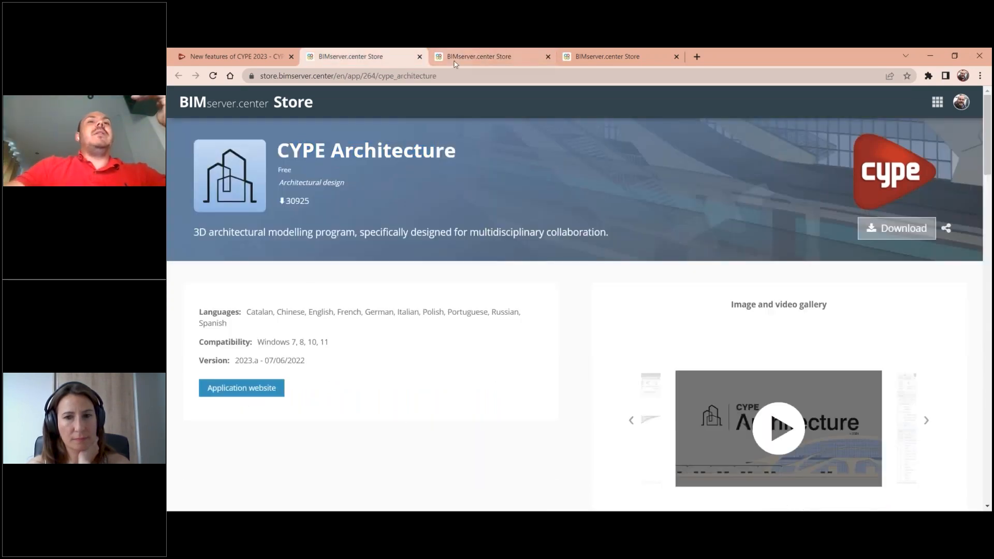
{"action": "left_click", "coordinate": [456, 56]}
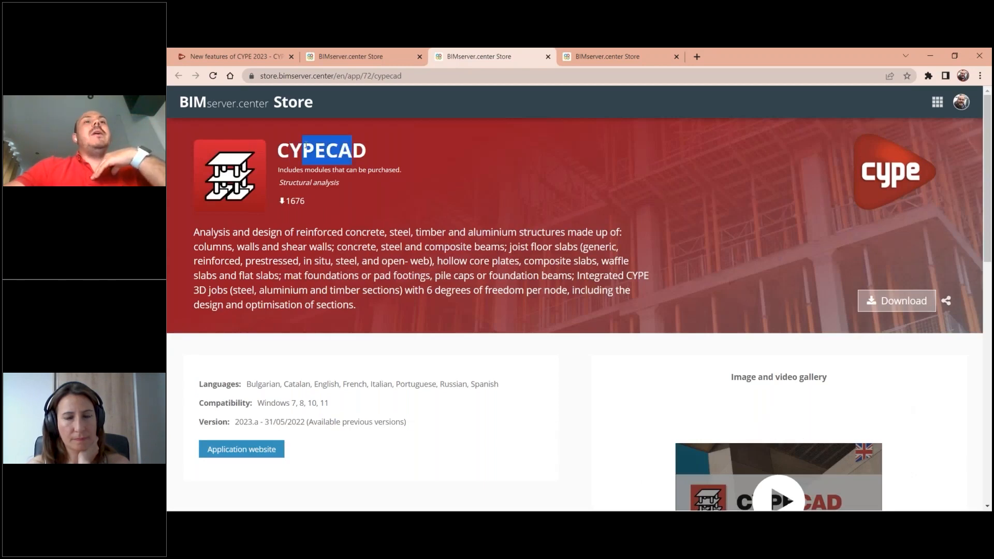
{"action": "left_click", "coordinate": [360, 54]}
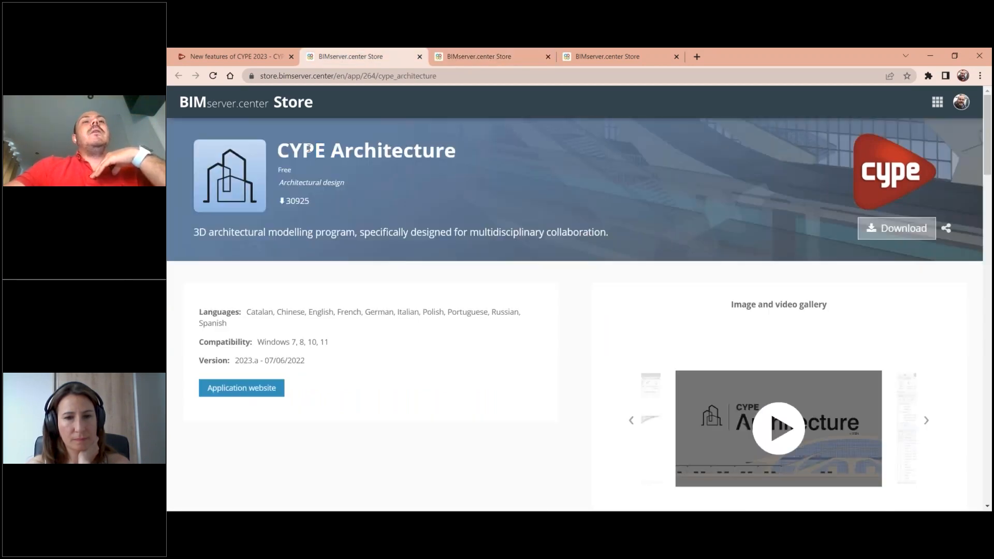
{"action": "left_click_drag", "start_coordinate": [303, 150], "coordinate": [391, 151]}
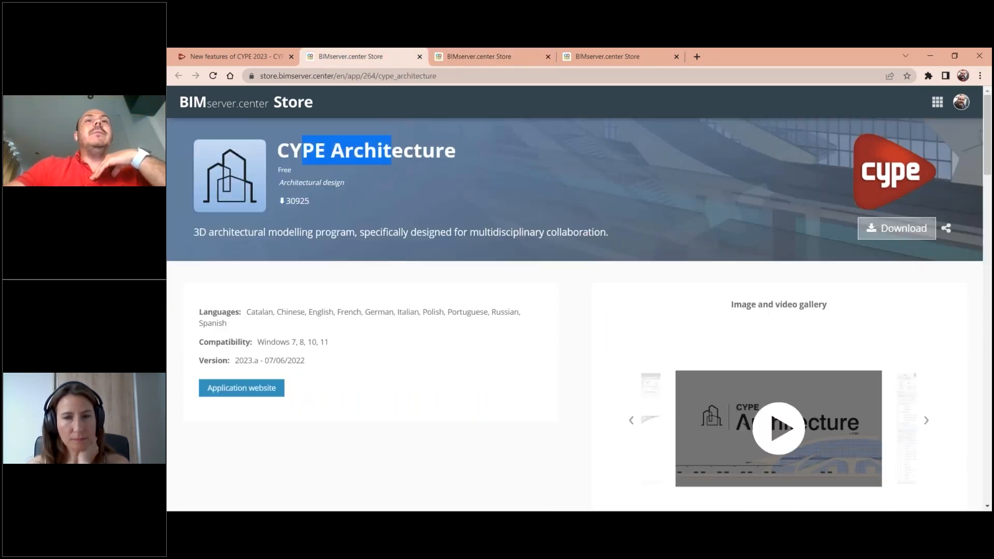
{"action": "left_click", "coordinate": [482, 58]}
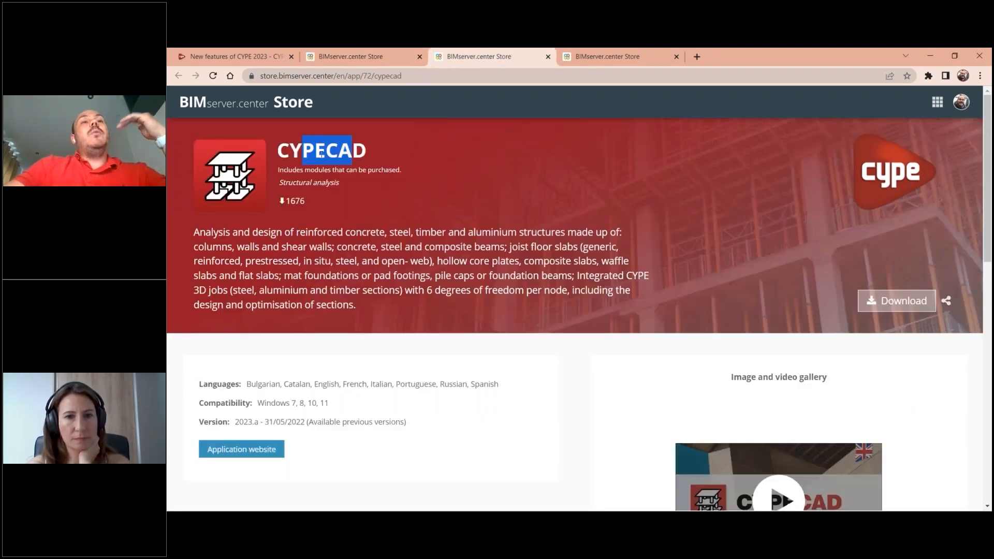
{"action": "left_click", "coordinate": [341, 150]}
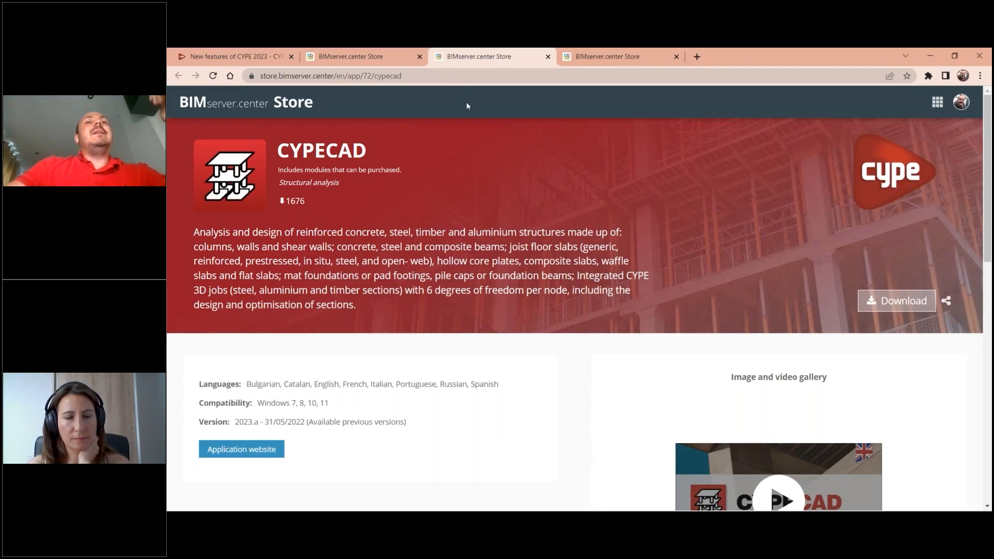
- Examine the CYPE Connect store page, then review the three program pages in turn and finish on CYPE Architecture
{"action": "left_click", "coordinate": [581, 56]}
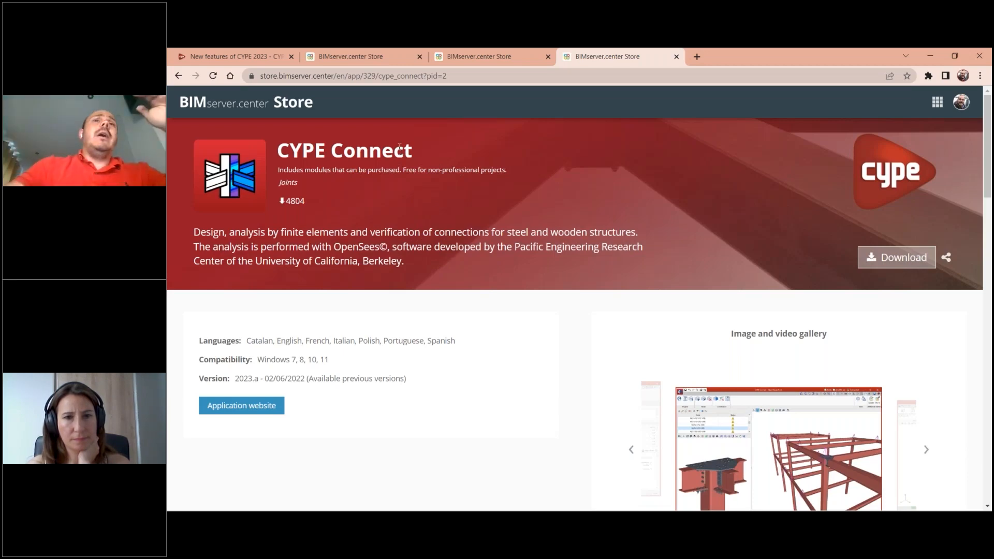
{"action": "left_click", "coordinate": [363, 51]}
{"action": "left_click", "coordinate": [484, 52]}
{"action": "left_click", "coordinate": [582, 53]}
{"action": "left_click", "coordinate": [494, 52]}
{"action": "left_click", "coordinate": [370, 52]}
{"action": "left_click", "coordinate": [485, 51]}
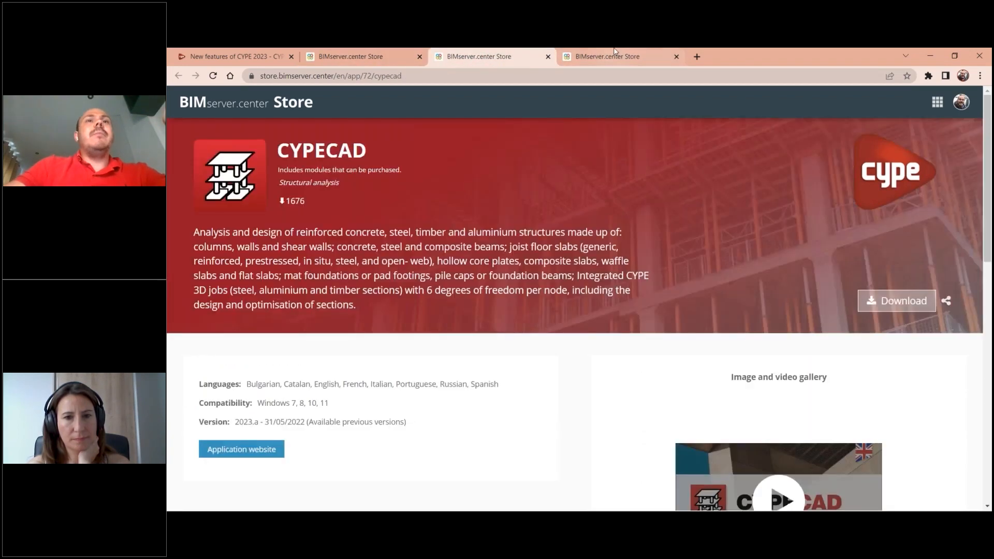
{"action": "left_click", "coordinate": [606, 56]}
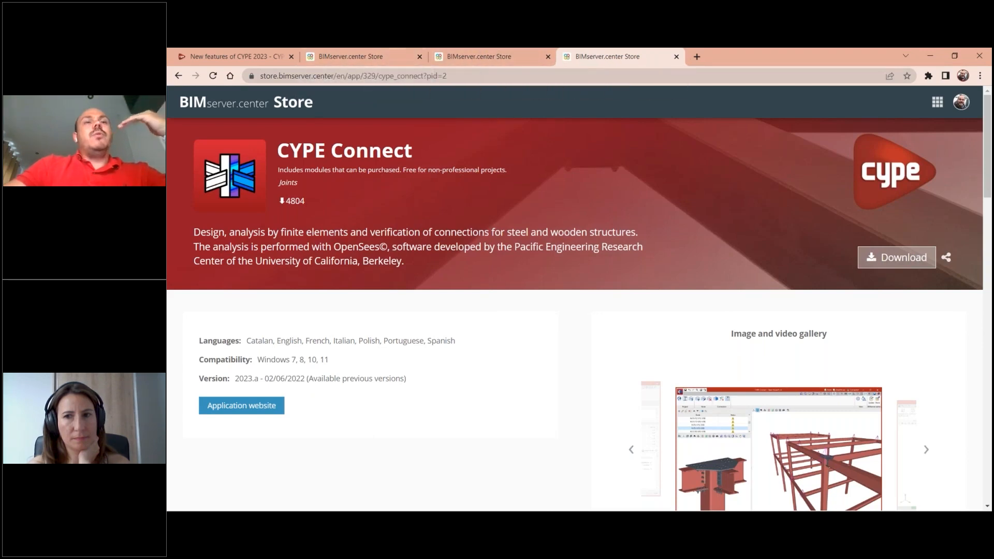
{"action": "left_click", "coordinate": [409, 56]}
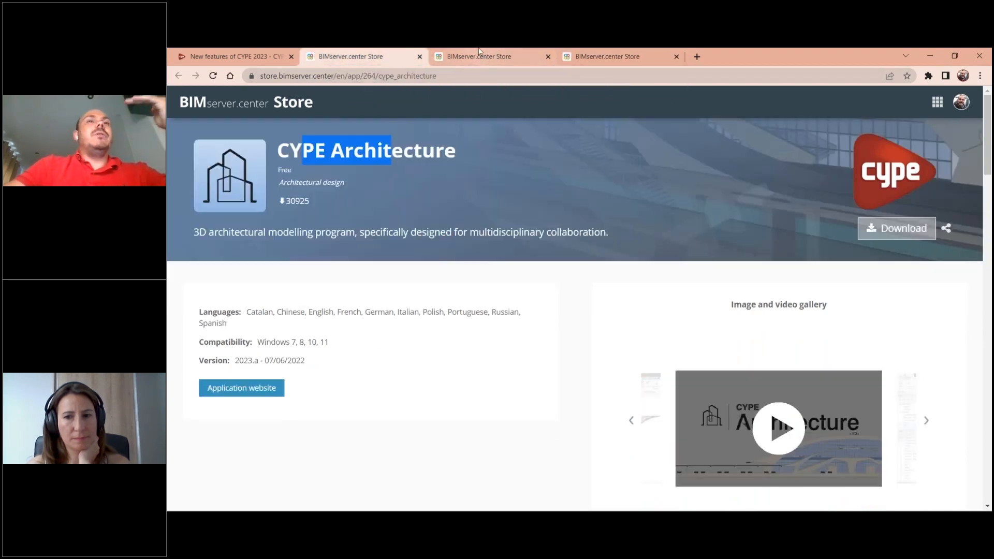
- Revisit the CYPECAD and CYPE Architecture store pages and switch to the CYPE Architecture program with the Modular Building model
{"action": "left_click", "coordinate": [480, 53]}
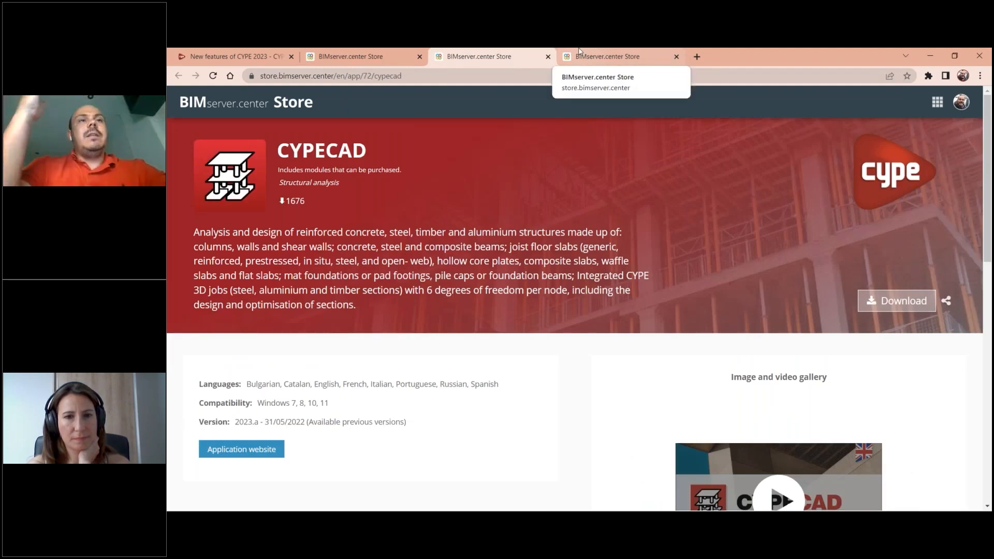
{"action": "left_click", "coordinate": [379, 52]}
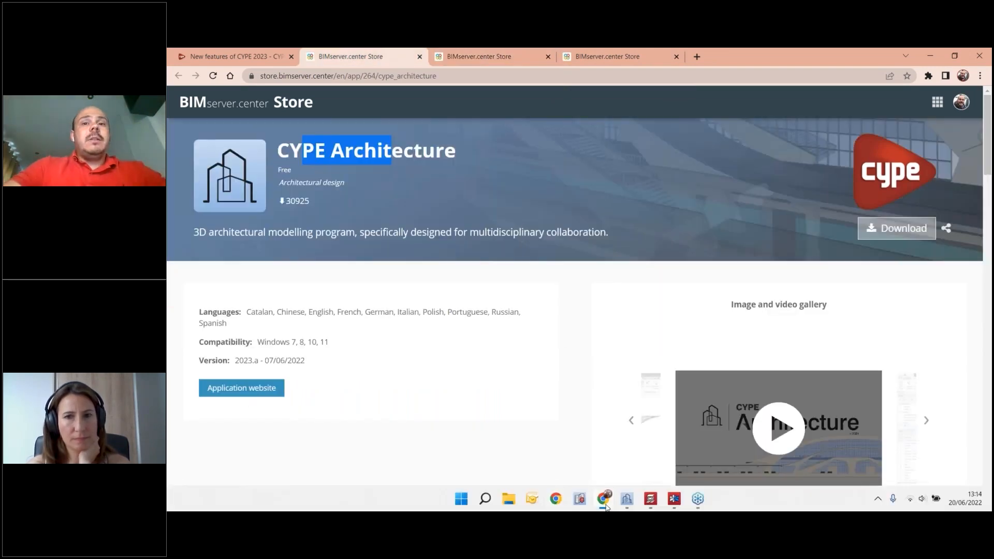
{"action": "left_click", "coordinate": [627, 498]}
- Examine the complete Modular Building model from outside, looking at its facades, balconies, roof and ground
{"action": "scroll", "coordinate": [663, 427], "scroll_direction": "down", "scroll_amount": 3}
{"action": "scroll", "coordinate": [644, 395], "scroll_direction": "up", "scroll_amount": 1}
{"action": "middle_click_drag", "start_coordinate": [643, 393], "coordinate": [687, 410], "text": "shift"}
{"action": "middle_click_drag", "start_coordinate": [687, 409], "coordinate": [751, 444]}
{"action": "scroll", "coordinate": [793, 403], "scroll_direction": "up", "scroll_amount": 3}
{"action": "scroll", "coordinate": [765, 474], "scroll_direction": "down", "scroll_amount": 1}
{"action": "scroll", "coordinate": [746, 440], "scroll_direction": "up", "scroll_amount": 1}
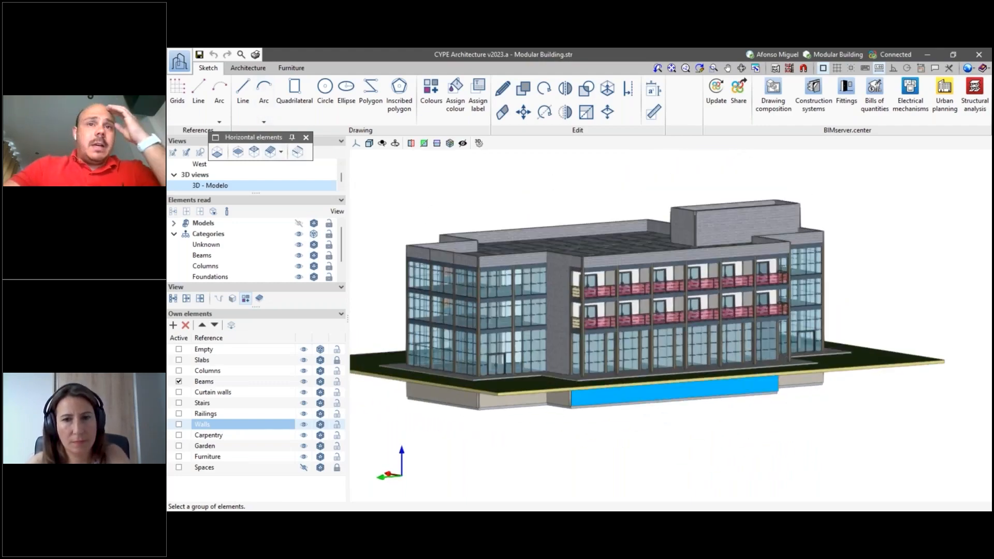
{"action": "scroll", "coordinate": [642, 399], "scroll_direction": "up", "scroll_amount": 1}
{"action": "scroll", "coordinate": [599, 365], "scroll_direction": "down", "scroll_amount": 1}
{"action": "middle_click_drag", "start_coordinate": [596, 357], "coordinate": [541, 252]}
{"action": "scroll", "coordinate": [647, 414], "scroll_direction": "up", "scroll_amount": 5}
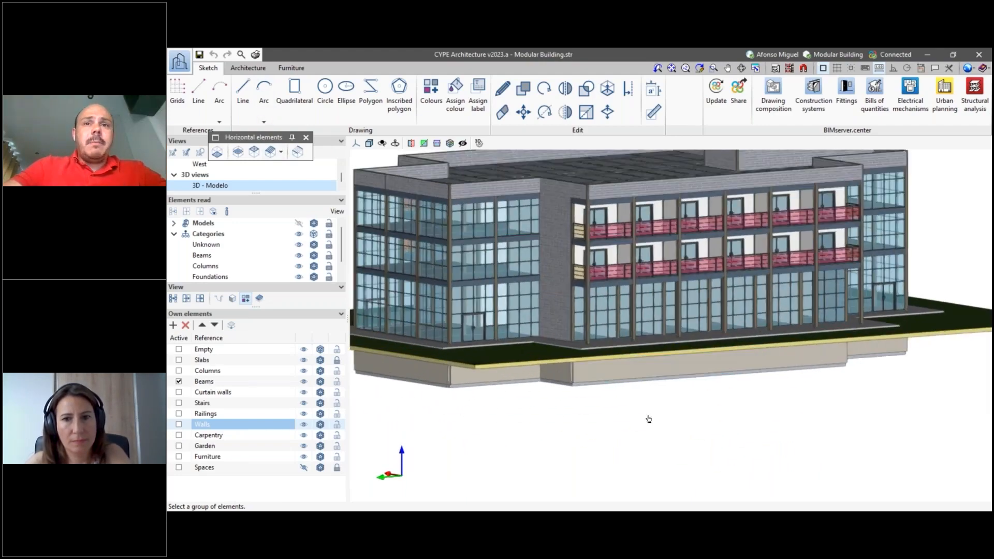
{"action": "scroll", "coordinate": [648, 398], "scroll_direction": "down", "scroll_amount": 5}
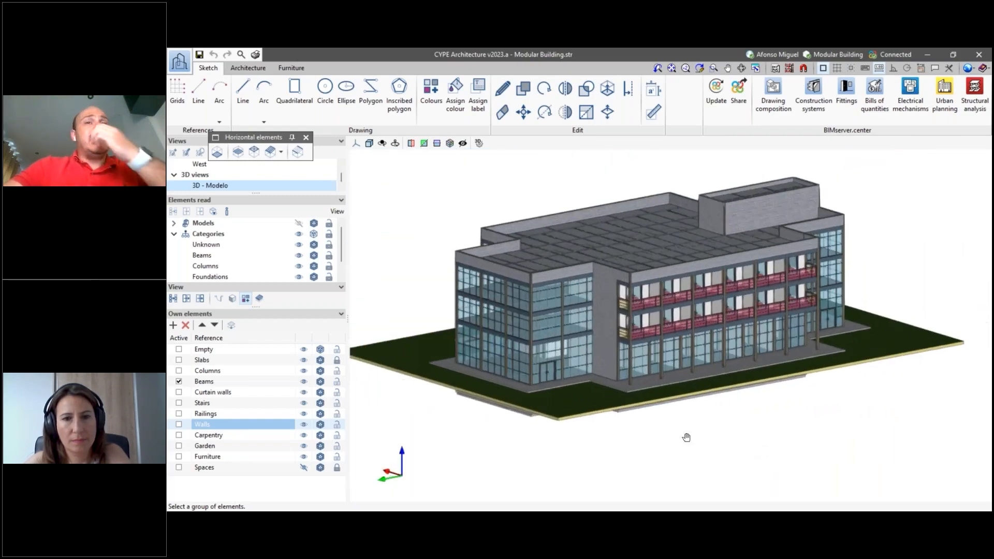
{"action": "scroll", "coordinate": [676, 431], "scroll_direction": "up", "scroll_amount": 2}
{"action": "scroll", "coordinate": [675, 430], "scroll_direction": "up", "scroll_amount": 1}
{"action": "scroll", "coordinate": [675, 430], "scroll_direction": "down", "scroll_amount": 1}
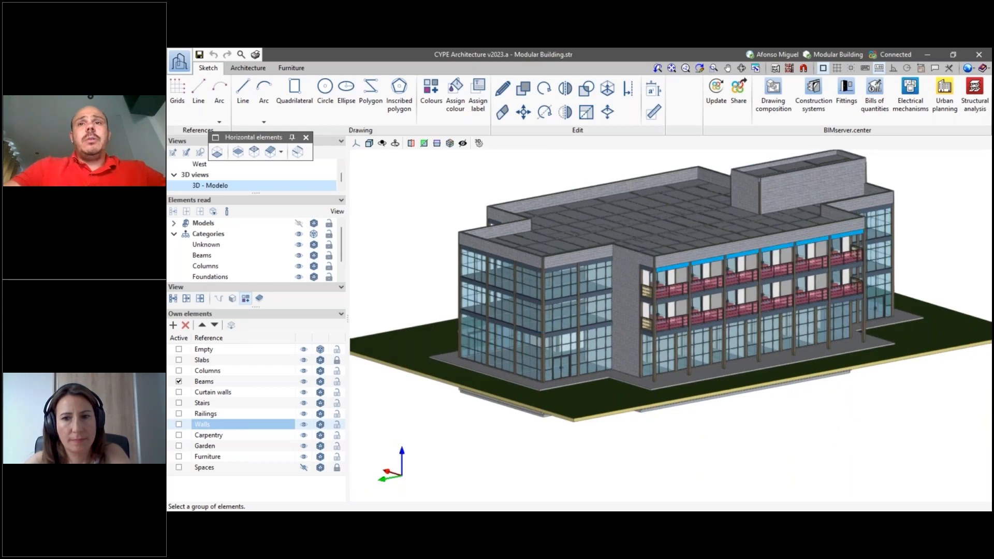
{"action": "middle_click_drag", "start_coordinate": [739, 414], "coordinate": [710, 423]}
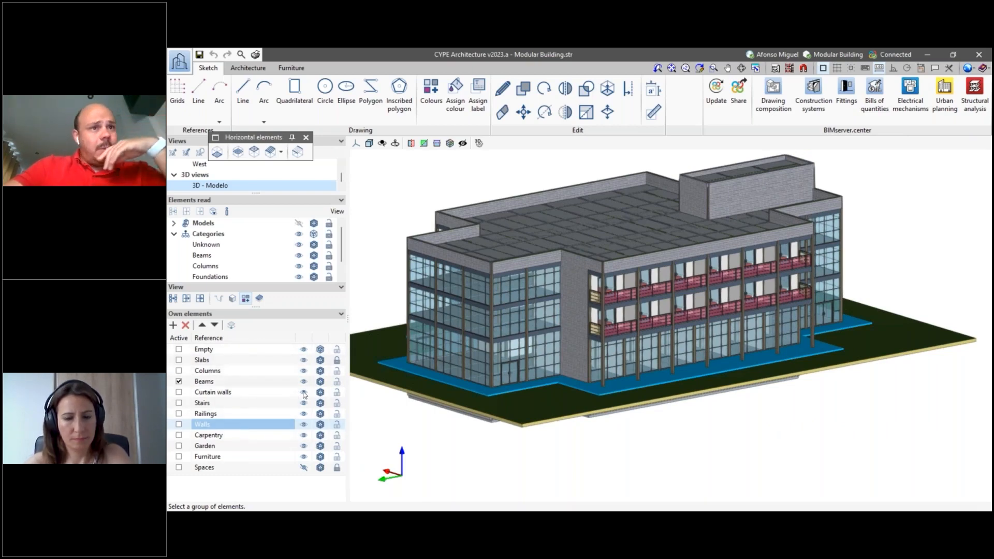
- Hide all own element groups, make Empty the active group, and hide the Beams group as well
{"action": "right_click", "coordinate": [298, 336]}
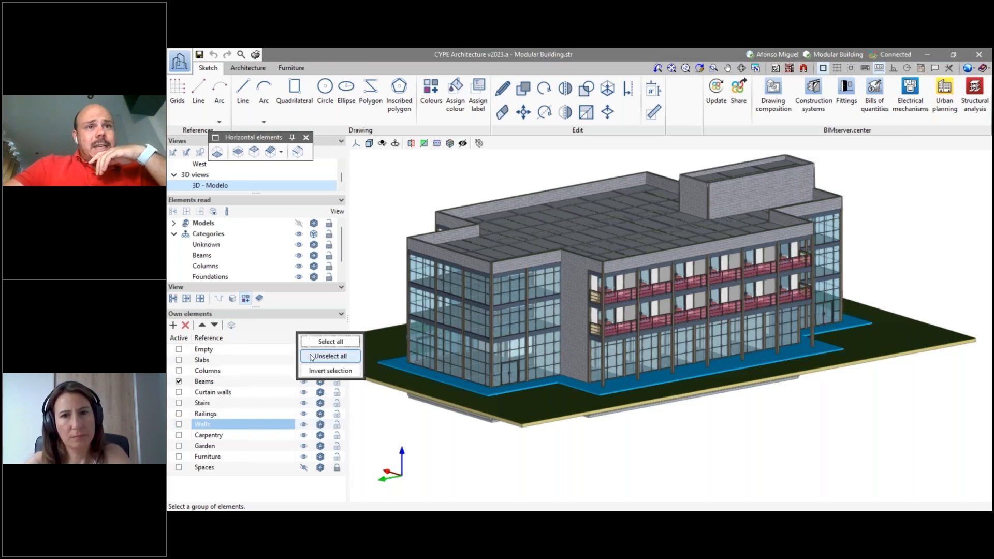
{"action": "left_click", "coordinate": [314, 356]}
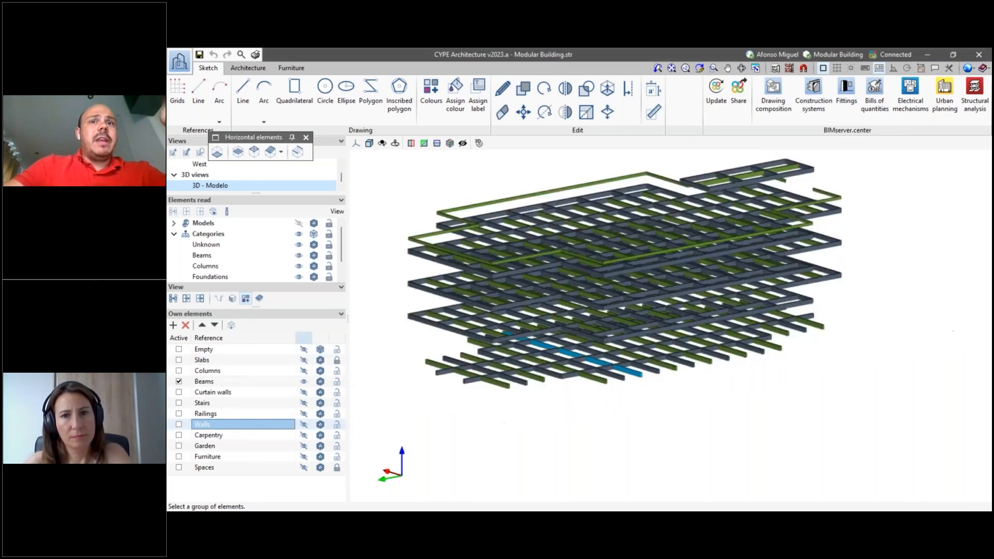
{"action": "left_click", "coordinate": [180, 350]}
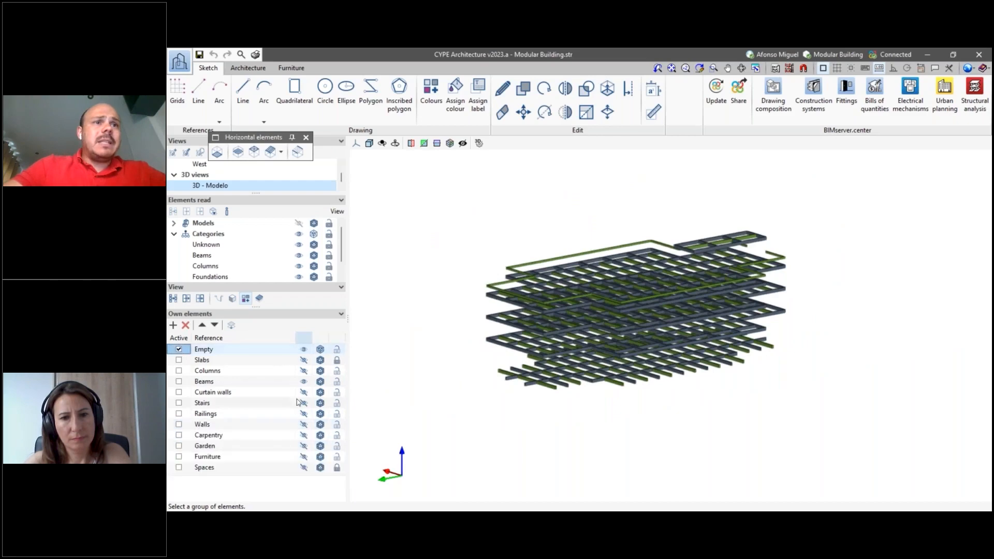
{"action": "left_click", "coordinate": [304, 383]}
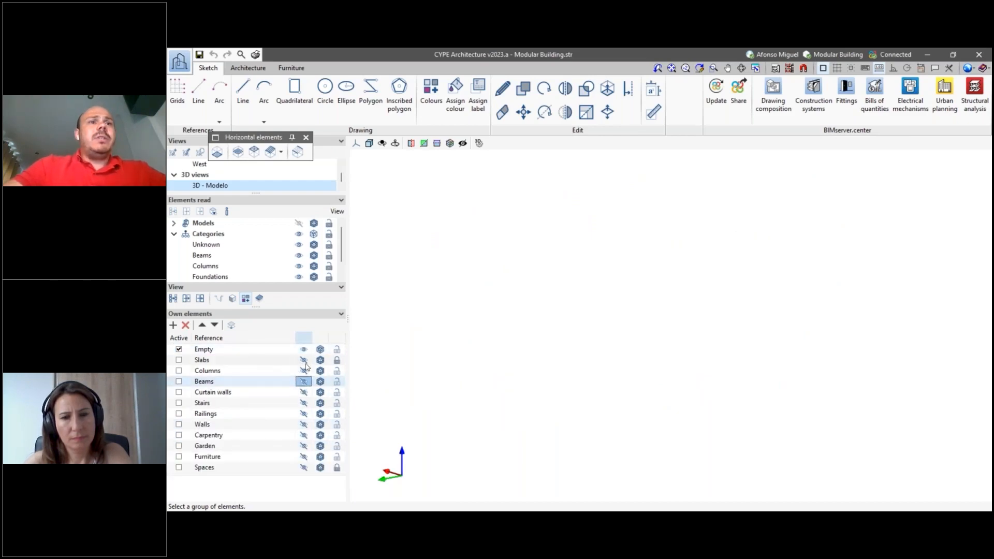
- Make the Slabs and Columns groups of the building visible in the 3D model
{"action": "left_click", "coordinate": [304, 361]}
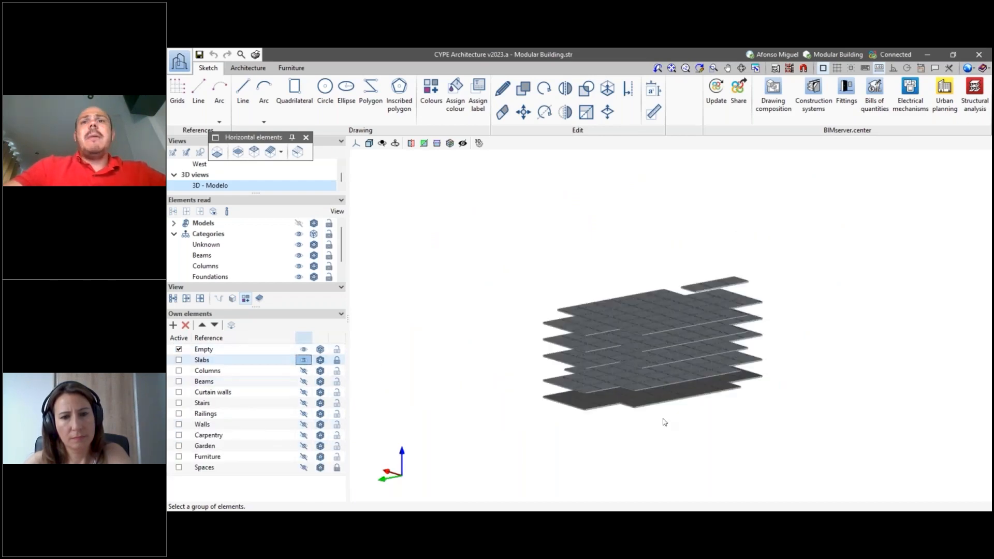
{"action": "middle_click_drag", "start_coordinate": [663, 422], "coordinate": [662, 395]}
{"action": "scroll", "coordinate": [662, 394], "scroll_direction": "up", "scroll_amount": 3}
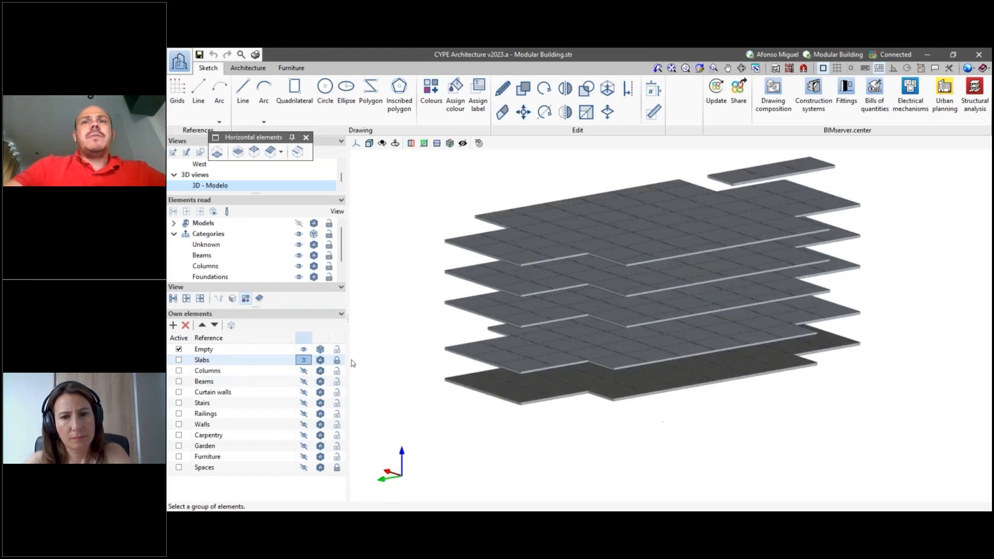
{"action": "left_click", "coordinate": [305, 372]}
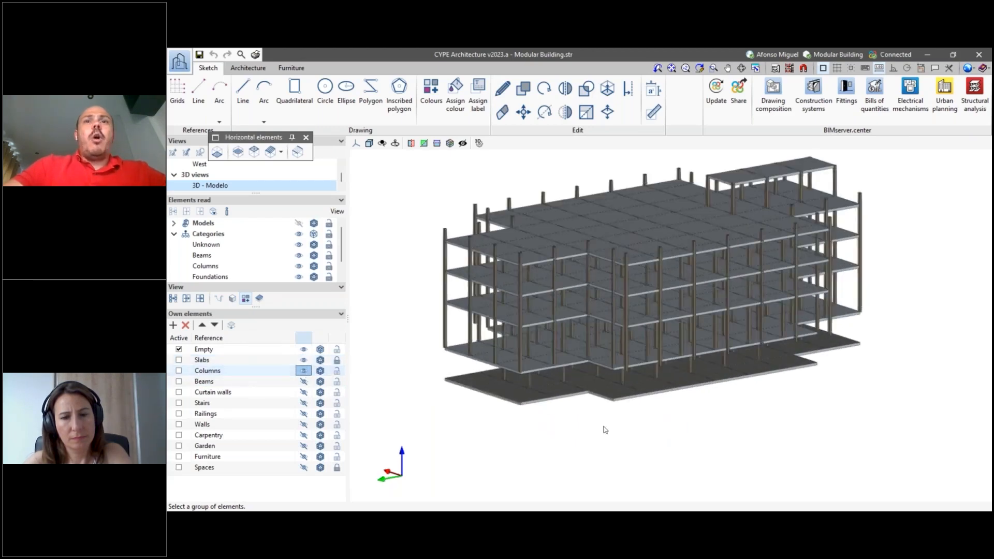
{"action": "middle_click_drag", "start_coordinate": [611, 406], "coordinate": [620, 416]}
- Examine how the columns and floor slabs meet, up close at the building's front corner and across the whole structure
{"action": "scroll", "coordinate": [623, 417], "scroll_direction": "up", "scroll_amount": 2}
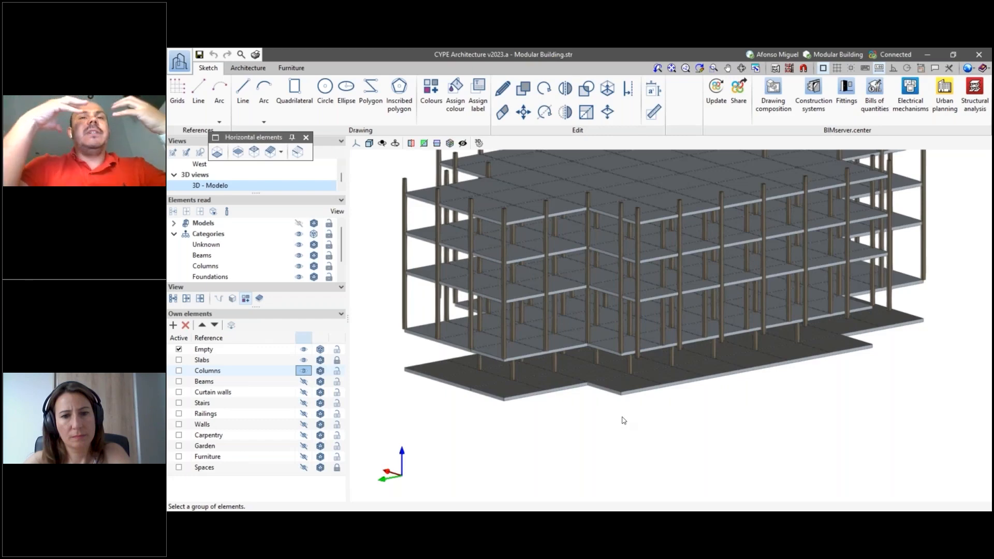
{"action": "scroll", "coordinate": [510, 338], "scroll_direction": "up", "scroll_amount": 5}
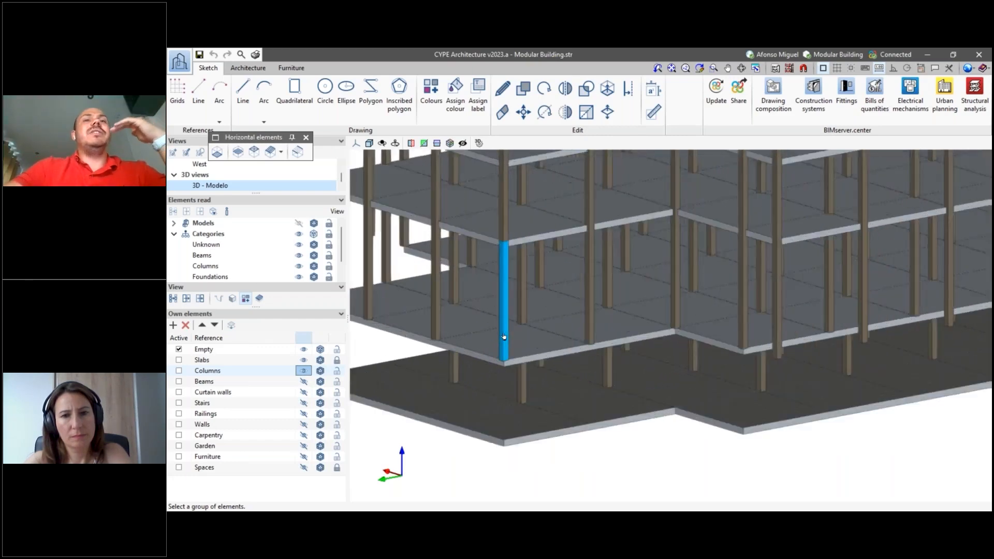
{"action": "scroll", "coordinate": [504, 337], "scroll_direction": "down", "scroll_amount": 1}
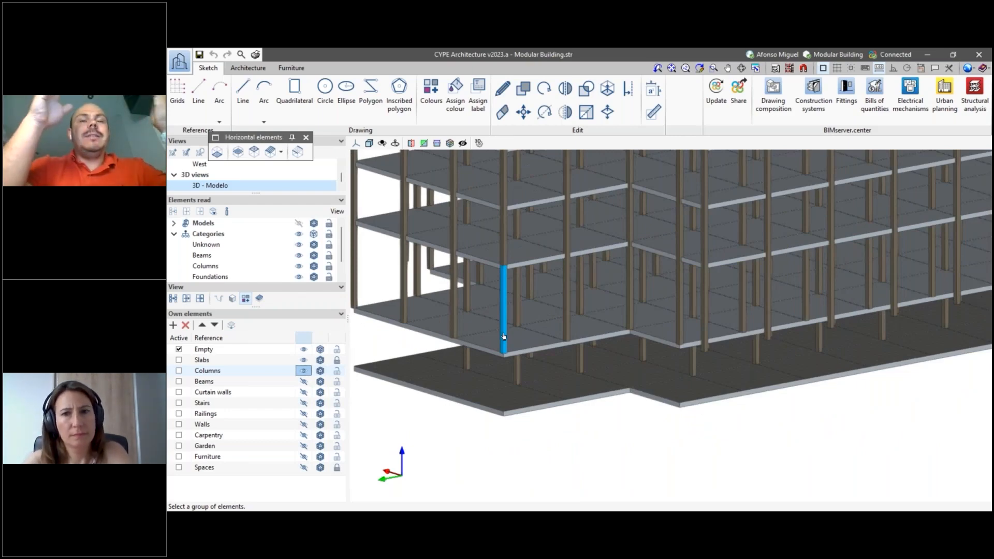
{"action": "scroll", "coordinate": [525, 354], "scroll_direction": "down", "scroll_amount": 4}
{"action": "scroll", "coordinate": [592, 390], "scroll_direction": "up", "scroll_amount": 2}
{"action": "scroll", "coordinate": [597, 401], "scroll_direction": "down", "scroll_amount": 1}
{"action": "scroll", "coordinate": [597, 402], "scroll_direction": "down", "scroll_amount": 1}
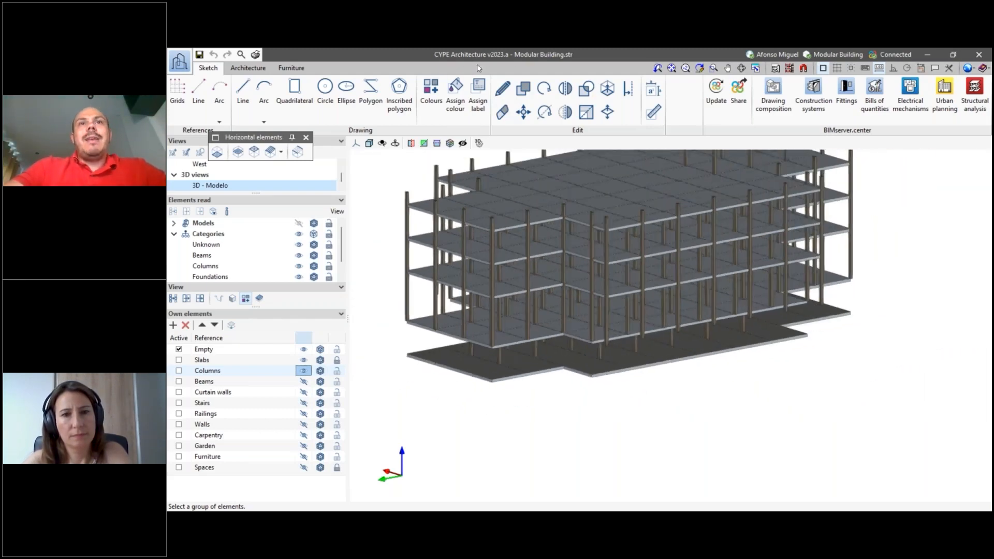
{"action": "scroll", "coordinate": [527, 394], "scroll_direction": "up", "scroll_amount": 3}
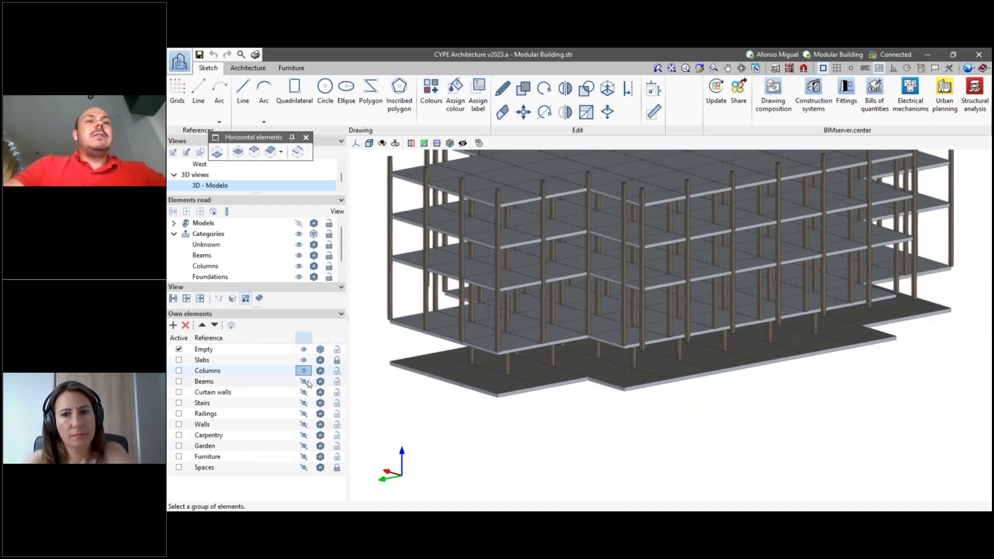
- Show the Beams group and hide the Slabs group to isolate the frame of beams and columns
{"action": "left_click", "coordinate": [304, 381]}
{"action": "scroll", "coordinate": [525, 418], "scroll_direction": "down", "scroll_amount": 1}
{"action": "mouse_move", "coordinate": [616, 438]}
{"action": "middle_mouse_down", "text": "shift"}
{"action": "mouse_move", "coordinate": [619, 424]}
{"action": "mouse_move", "coordinate": [615, 454]}
{"action": "middle_mouse_up", "text": "shift"}
{"action": "left_click", "coordinate": [321, 360]}
{"action": "left_click", "coordinate": [321, 361]}
{"action": "left_click", "coordinate": [303, 359]}
{"action": "scroll", "coordinate": [526, 315], "scroll_direction": "up", "scroll_amount": 1}
{"action": "middle_click_drag", "start_coordinate": [581, 325], "coordinate": [600, 254], "text": "shift"}
{"action": "scroll", "coordinate": [840, 344], "scroll_direction": "down", "scroll_amount": 2}
{"action": "middle_click_drag", "start_coordinate": [841, 344], "coordinate": [677, 456], "text": "shift"}
{"action": "scroll", "coordinate": [677, 456], "scroll_direction": "up", "scroll_amount": 2}
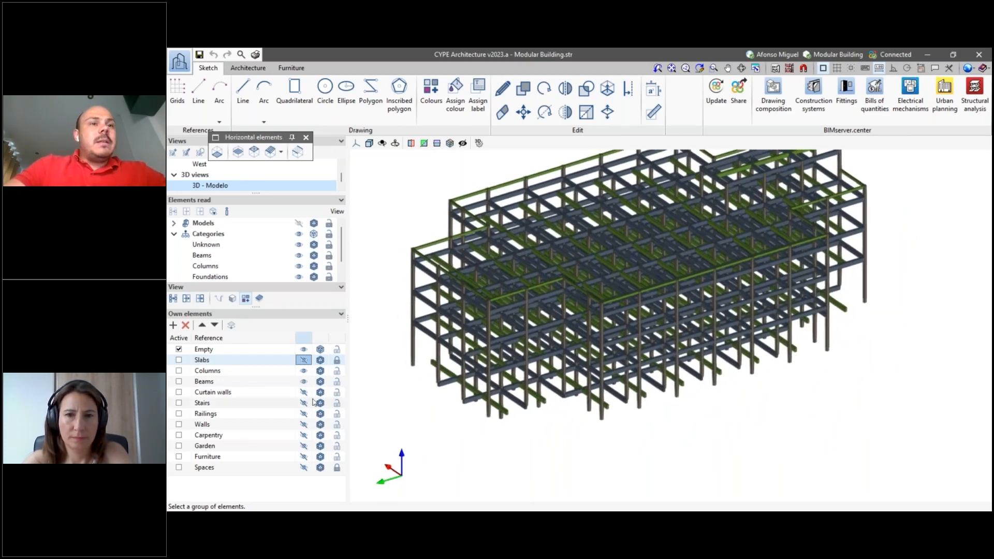
- Show the Curtain walls, Stairs, Railings, Walls and Carpentry groups around the structural frame
{"action": "left_click", "coordinate": [304, 392]}
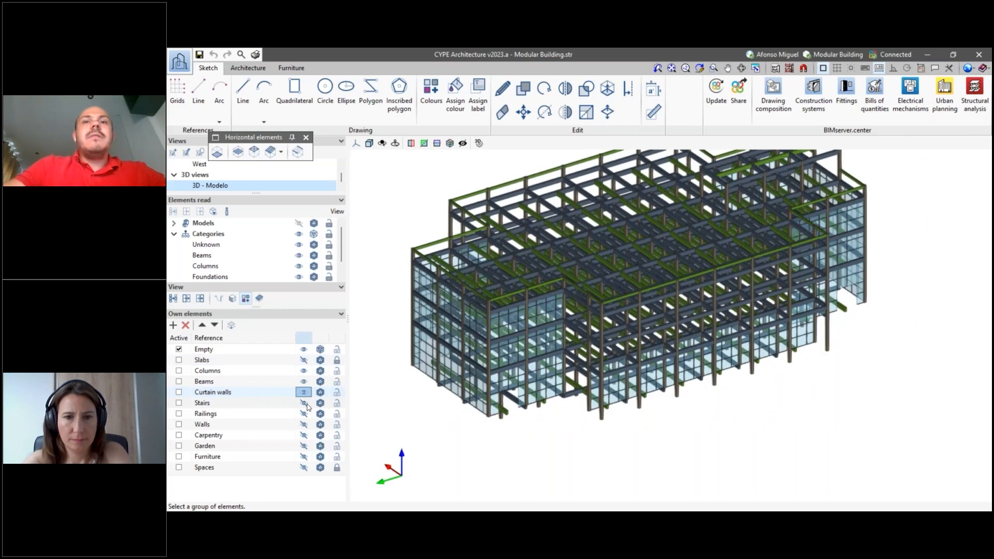
{"action": "left_click", "coordinate": [304, 403]}
{"action": "left_click", "coordinate": [304, 413]}
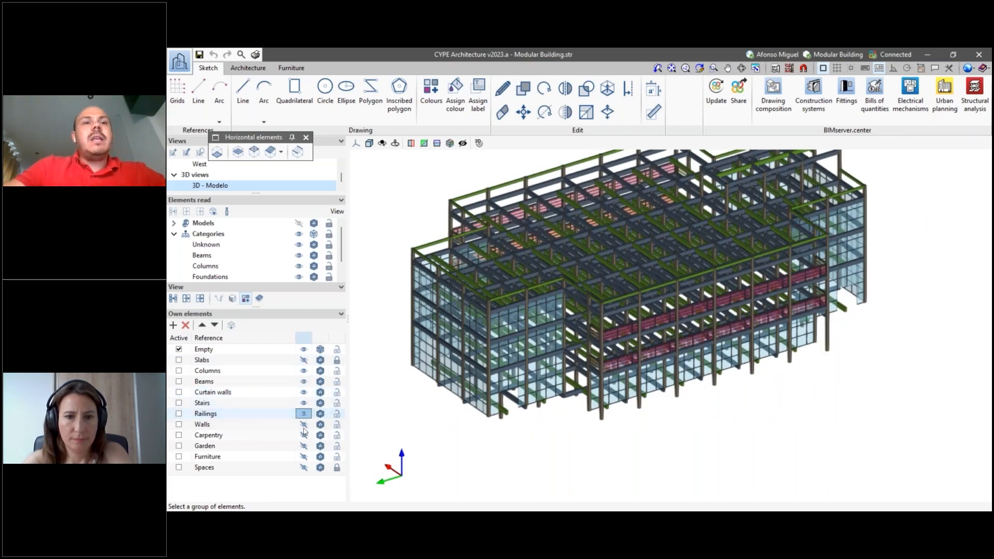
{"action": "left_click", "coordinate": [304, 424]}
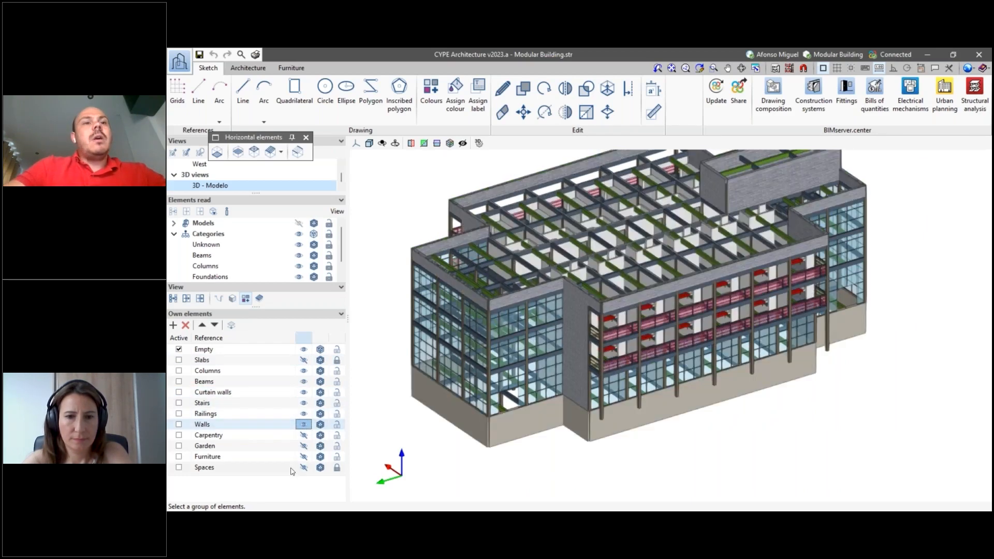
{"action": "left_click", "coordinate": [304, 435]}
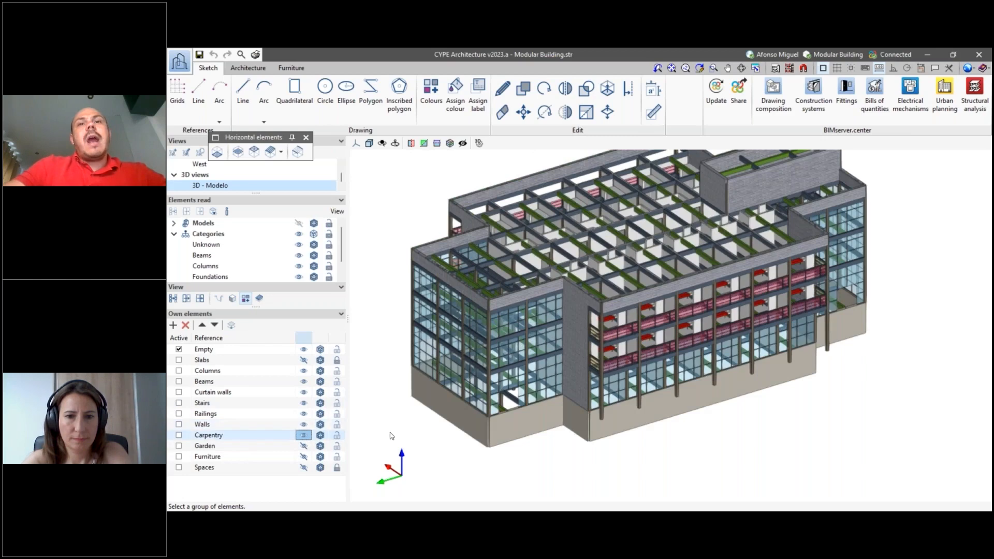
- Show the Garden, Furniture and Spaces groups and inspect the assembled building
{"action": "left_click", "coordinate": [303, 445]}
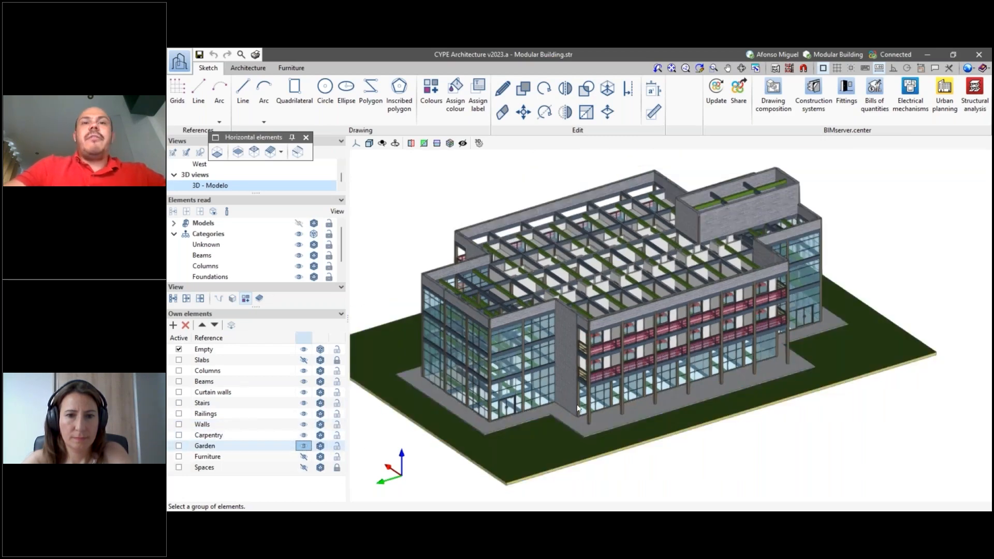
{"action": "left_click", "coordinate": [304, 456]}
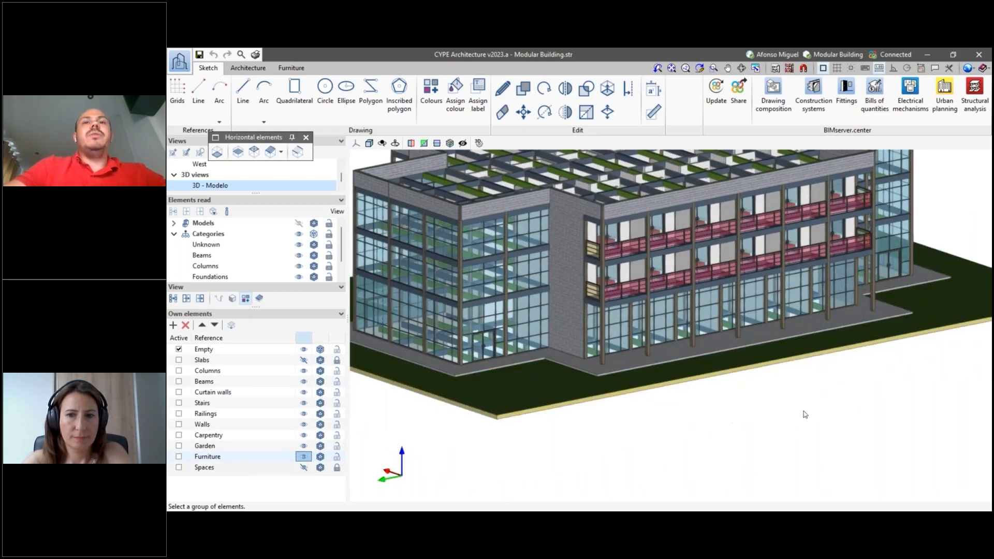
{"action": "left_click", "coordinate": [304, 468]}
{"action": "middle_click_drag", "start_coordinate": [743, 409], "coordinate": [710, 426]}
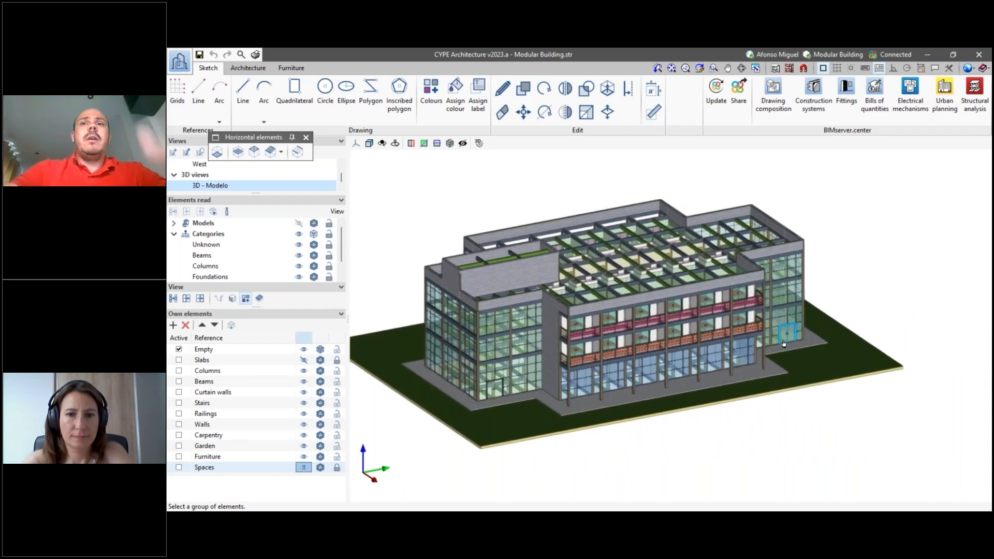
{"action": "middle_click_drag", "start_coordinate": [754, 349], "coordinate": [815, 361]}
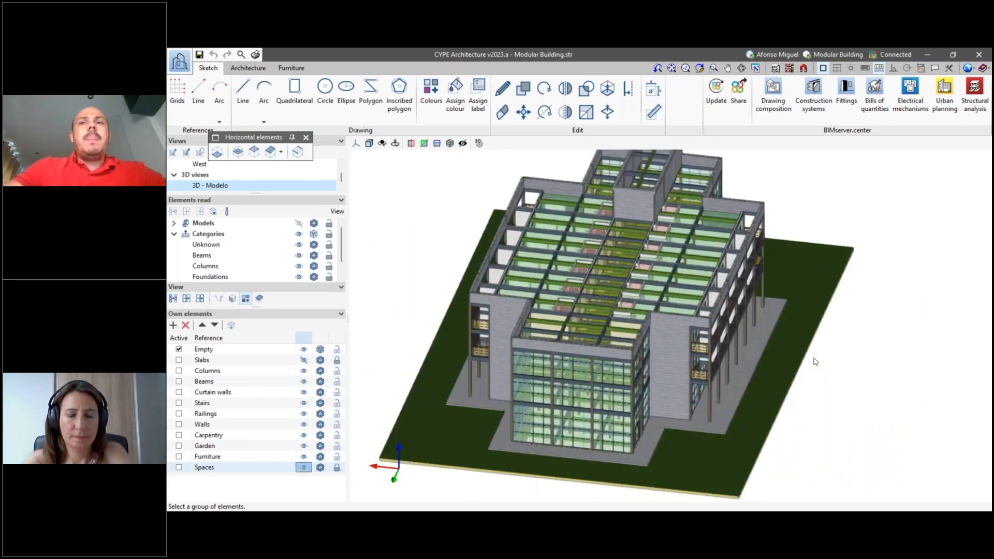
{"action": "scroll", "coordinate": [815, 362], "scroll_direction": "down", "scroll_amount": 1}
{"action": "middle_click_drag", "start_coordinate": [821, 418], "coordinate": [793, 403]}
{"action": "scroll", "coordinate": [793, 403], "scroll_direction": "up", "scroll_amount": 1}
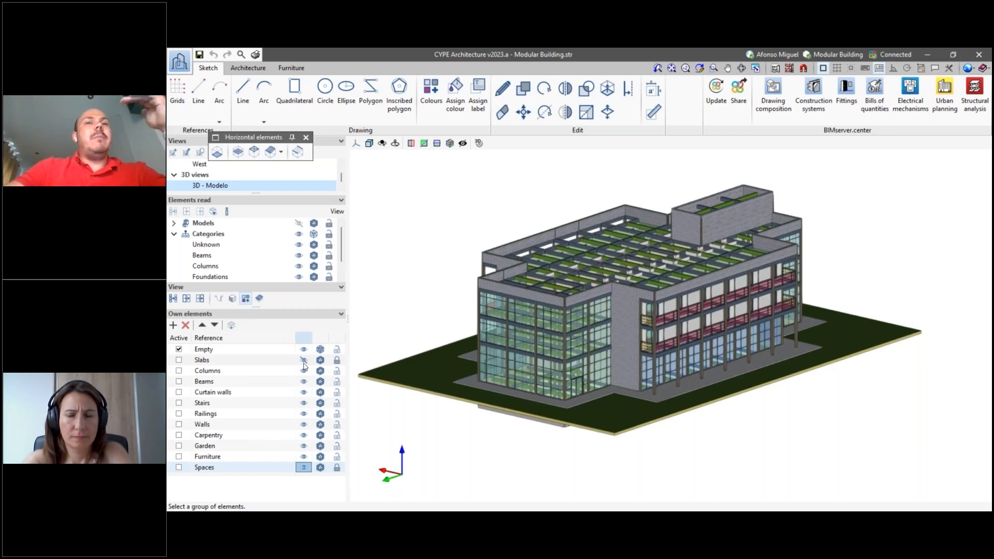
{"action": "middle_click_drag", "start_coordinate": [614, 429], "coordinate": [630, 440]}
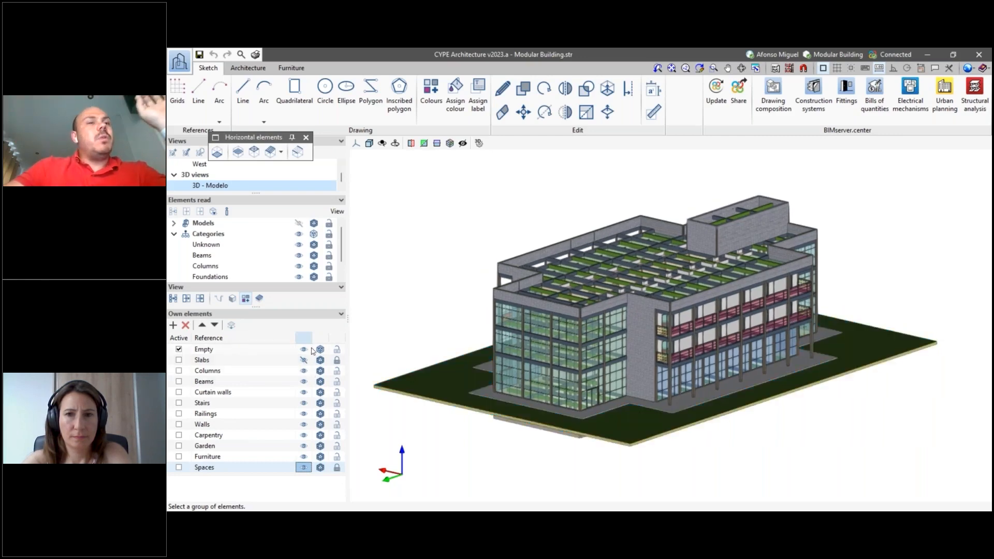
- Hide the Spaces, Furniture, Garden and Columns groups in the 3D model
{"action": "left_click", "coordinate": [303, 468]}
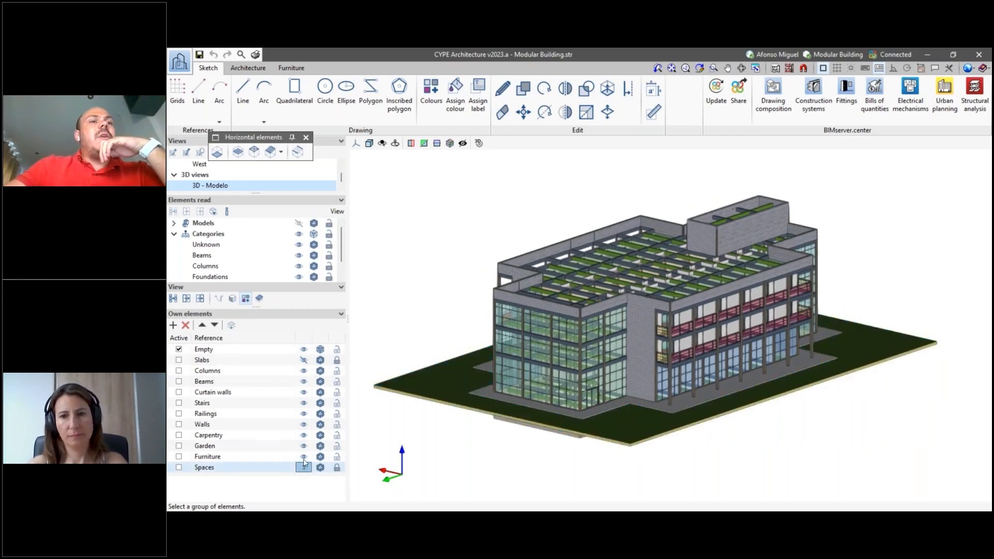
{"action": "left_click", "coordinate": [302, 456]}
{"action": "left_click", "coordinate": [304, 445]}
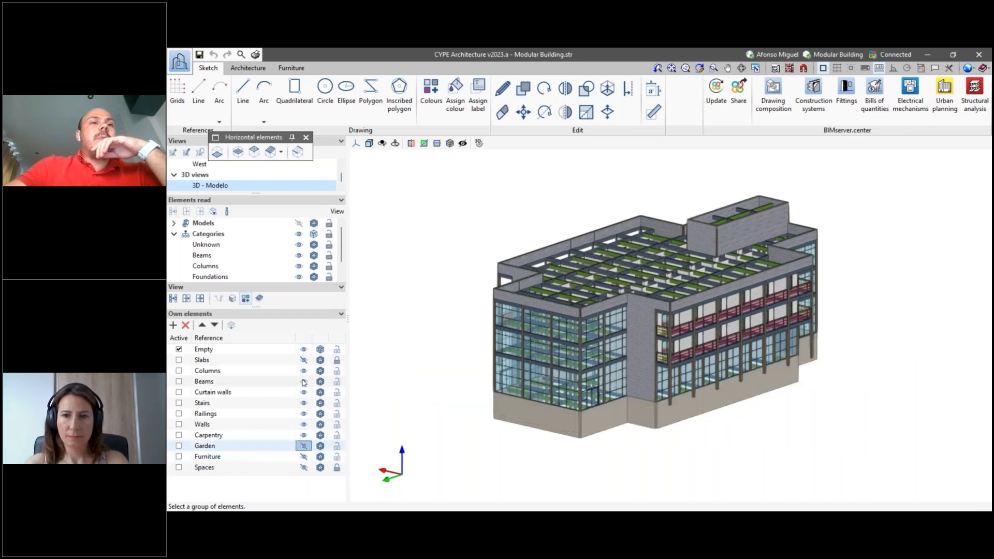
{"action": "left_click", "coordinate": [303, 371]}
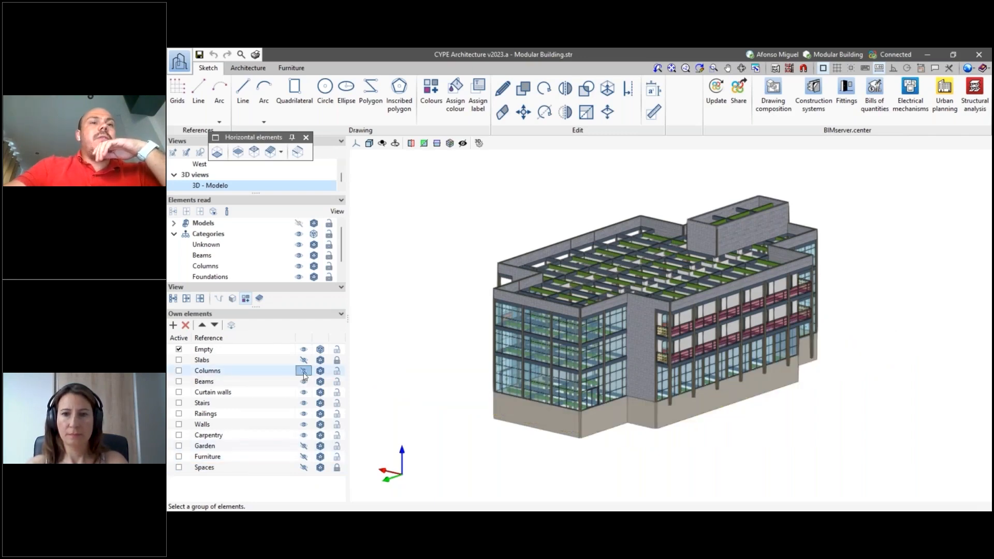
- Hide the Carpentry, Walls, Railings, Stairs, Curtain walls and Beams groups, and show the Columns group
{"action": "left_click", "coordinate": [304, 434]}
{"action": "left_click", "coordinate": [304, 424]}
{"action": "left_click", "coordinate": [303, 413]}
{"action": "left_click", "coordinate": [303, 403]}
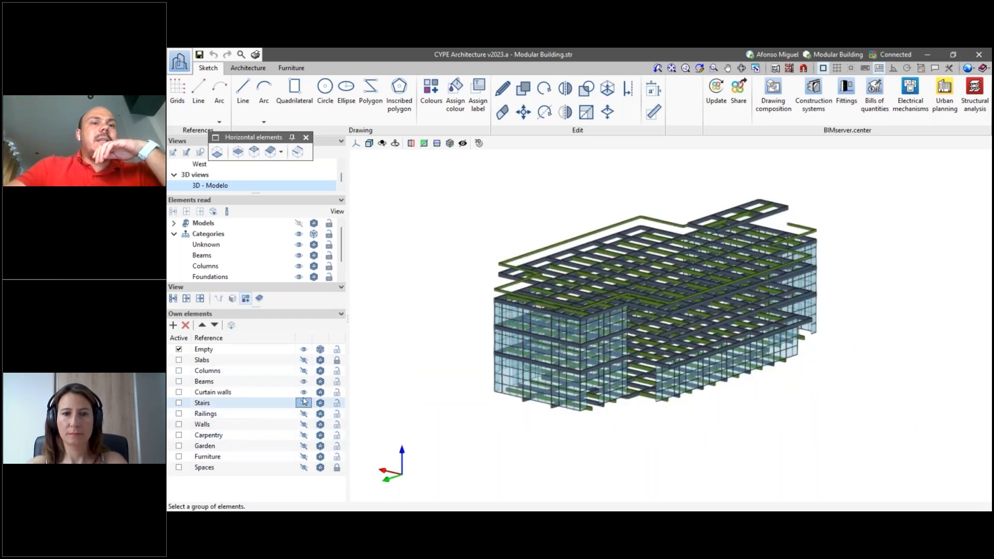
{"action": "left_click", "coordinate": [303, 392]}
{"action": "left_click", "coordinate": [303, 381]}
{"action": "left_click", "coordinate": [304, 371]}
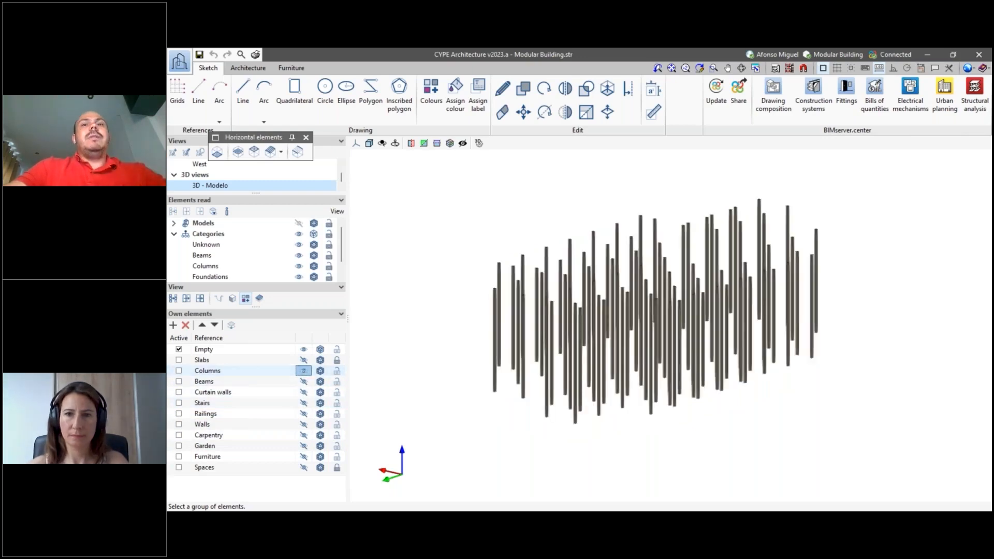
- Show the Beams and Slabs groups together with the columns in the 3D model
{"action": "scroll", "coordinate": [670, 415], "scroll_direction": "up", "scroll_amount": 1}
{"action": "middle_click_drag", "start_coordinate": [670, 415], "coordinate": [668, 405]}
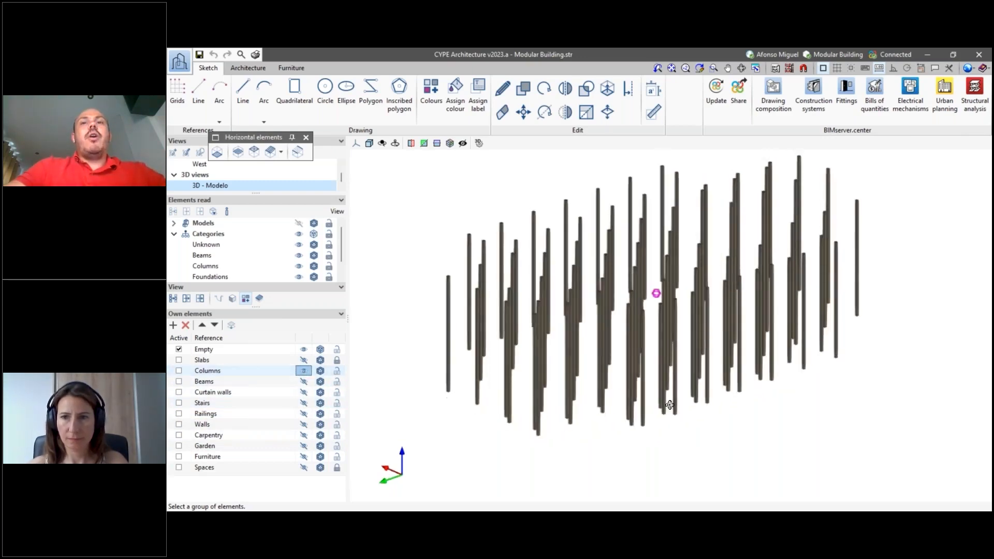
{"action": "left_click", "coordinate": [309, 382]}
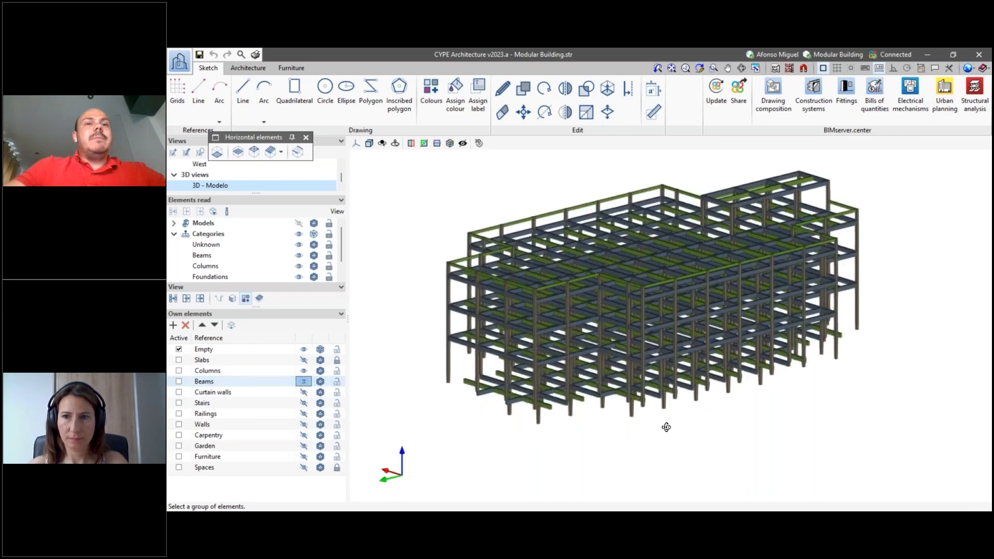
{"action": "middle_click_drag", "start_coordinate": [663, 432], "coordinate": [663, 432]}
{"action": "left_click", "coordinate": [303, 360]}
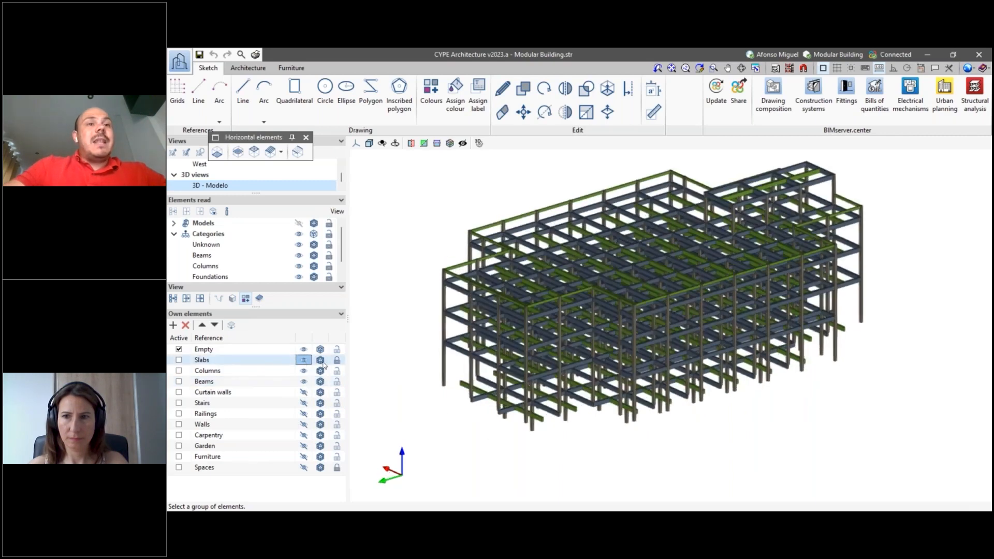
- Show the Walls group and inspect the façades and basement walls around the structure
{"action": "left_click", "coordinate": [304, 425]}
{"action": "mouse_move", "coordinate": [776, 480]}
{"action": "middle_mouse_down"}
{"action": "mouse_move", "coordinate": [772, 490]}
{"action": "mouse_move", "coordinate": [770, 478]}
{"action": "middle_mouse_up"}
{"action": "scroll", "coordinate": [707, 457], "scroll_direction": "up", "scroll_amount": 2}
{"action": "scroll", "coordinate": [718, 457], "scroll_direction": "up", "scroll_amount": 3}
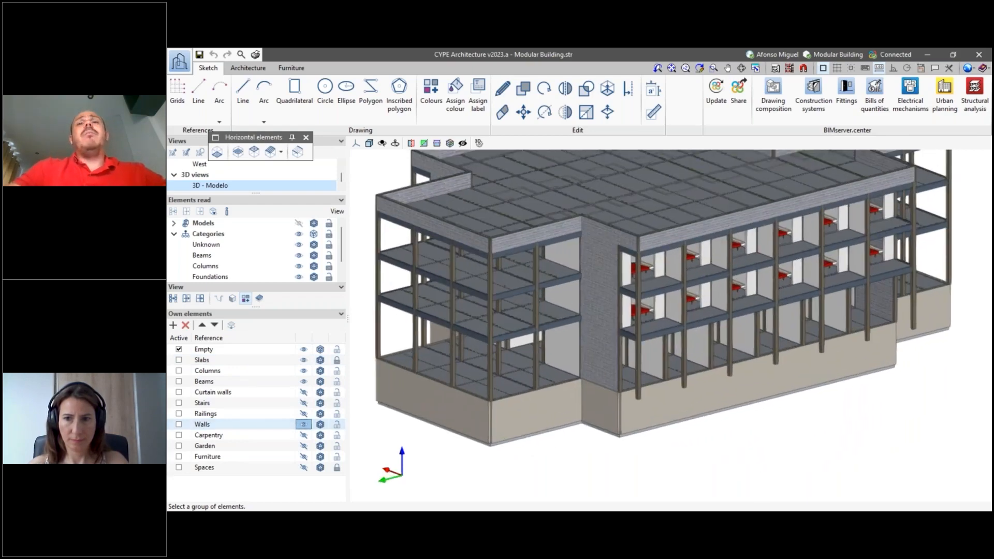
{"action": "scroll", "coordinate": [741, 453], "scroll_direction": "down", "scroll_amount": 2}
{"action": "scroll", "coordinate": [701, 421], "scroll_direction": "down", "scroll_amount": 2}
{"action": "scroll", "coordinate": [694, 452], "scroll_direction": "up", "scroll_amount": 2}
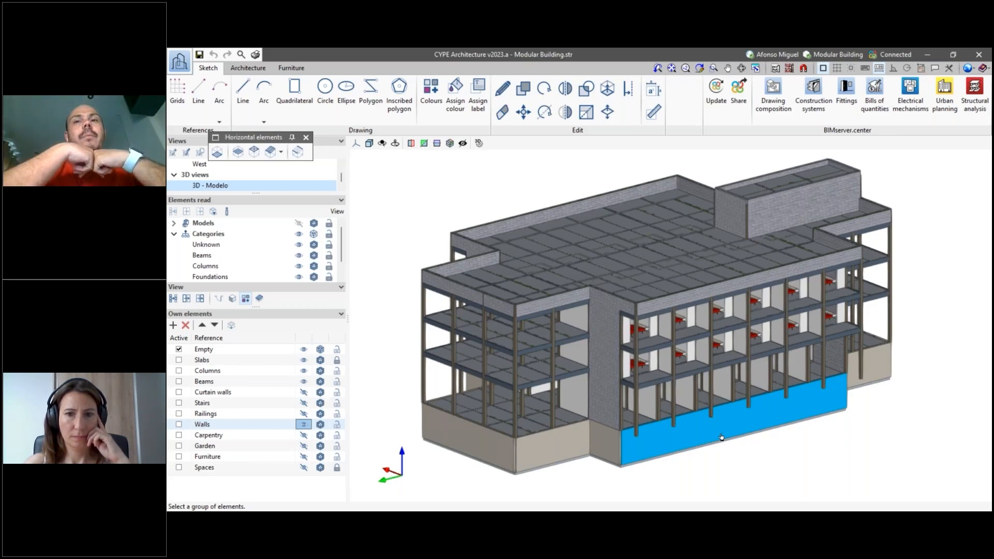
- Show the Garden group and inspect the beams and columns along the building's front façade
{"action": "scroll", "coordinate": [737, 444], "scroll_direction": "up", "scroll_amount": 2}
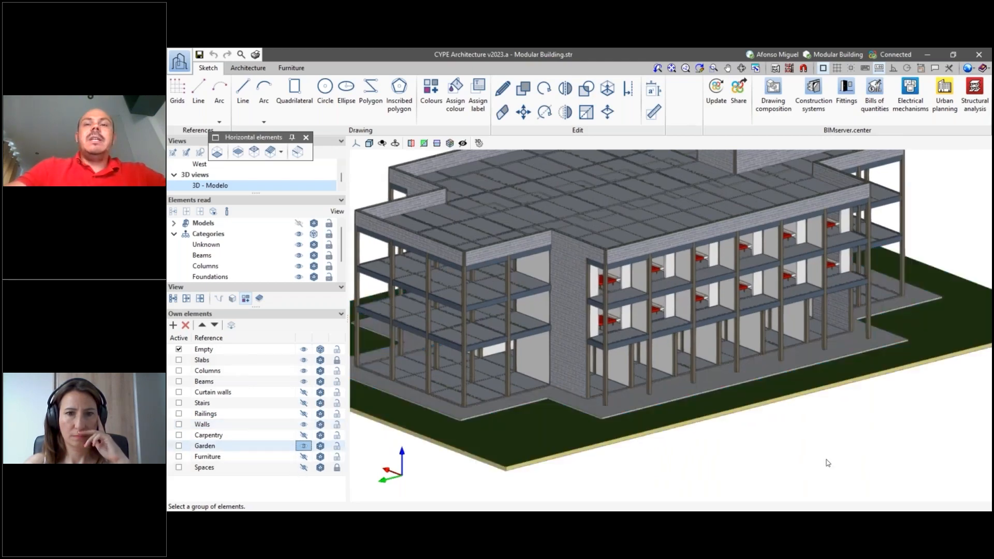
{"action": "scroll", "coordinate": [828, 462], "scroll_direction": "up", "scroll_amount": 1}
{"action": "middle_click_drag", "start_coordinate": [828, 462], "coordinate": [808, 437], "text": "shift"}
{"action": "scroll", "coordinate": [715, 402], "scroll_direction": "down", "scroll_amount": 2}
{"action": "scroll", "coordinate": [683, 366], "scroll_direction": "up", "scroll_amount": 3}
{"action": "middle_click_drag", "start_coordinate": [715, 402], "coordinate": [609, 321], "text": "shift"}
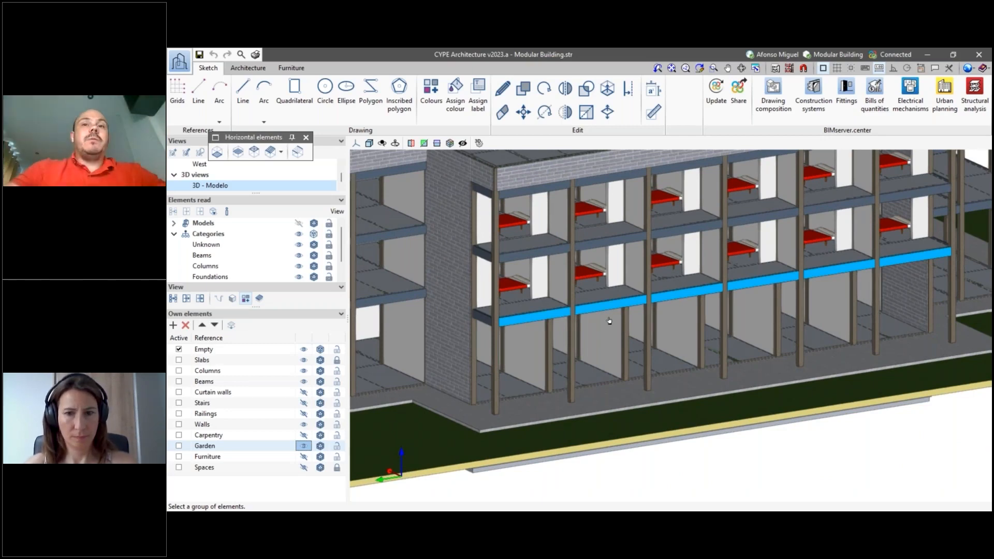
{"action": "scroll", "coordinate": [610, 321], "scroll_direction": "down", "scroll_amount": 1}
{"action": "scroll", "coordinate": [609, 321], "scroll_direction": "down", "scroll_amount": 3}
{"action": "scroll", "coordinate": [626, 331], "scroll_direction": "up", "scroll_amount": 4}
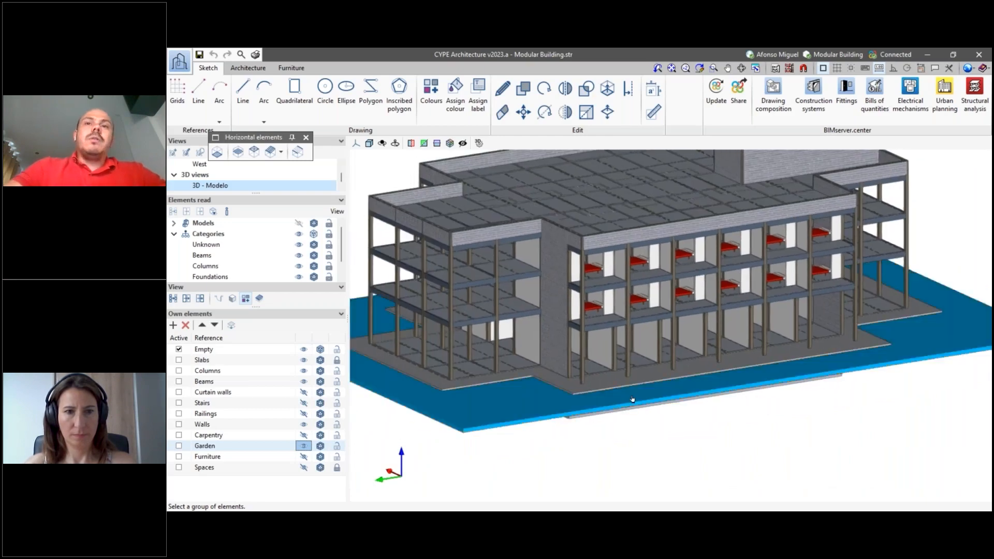
{"action": "scroll", "coordinate": [611, 270], "scroll_direction": "up", "scroll_amount": 5}
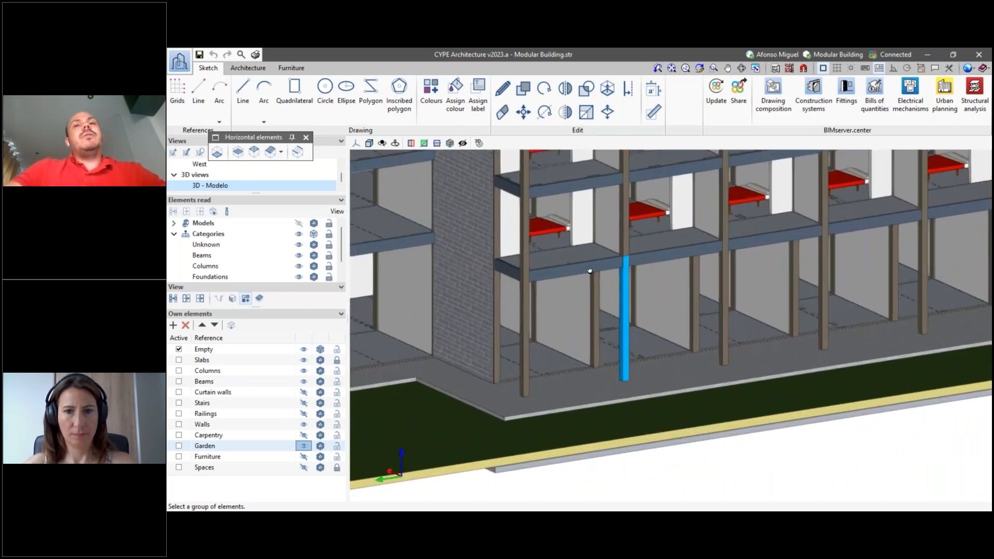
{"action": "scroll", "coordinate": [603, 258], "scroll_direction": "down", "scroll_amount": 6}
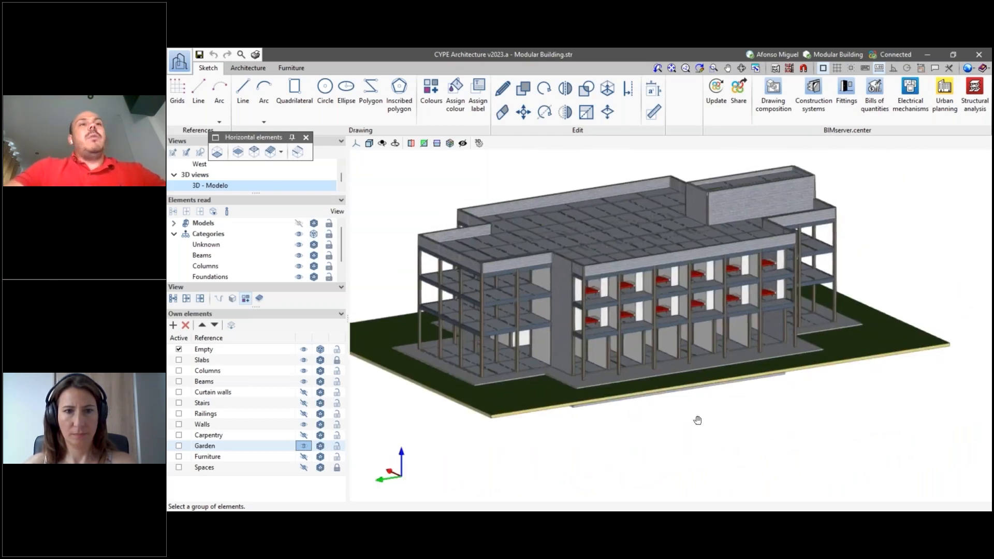
{"action": "scroll", "coordinate": [684, 415], "scroll_direction": "up", "scroll_amount": 1}
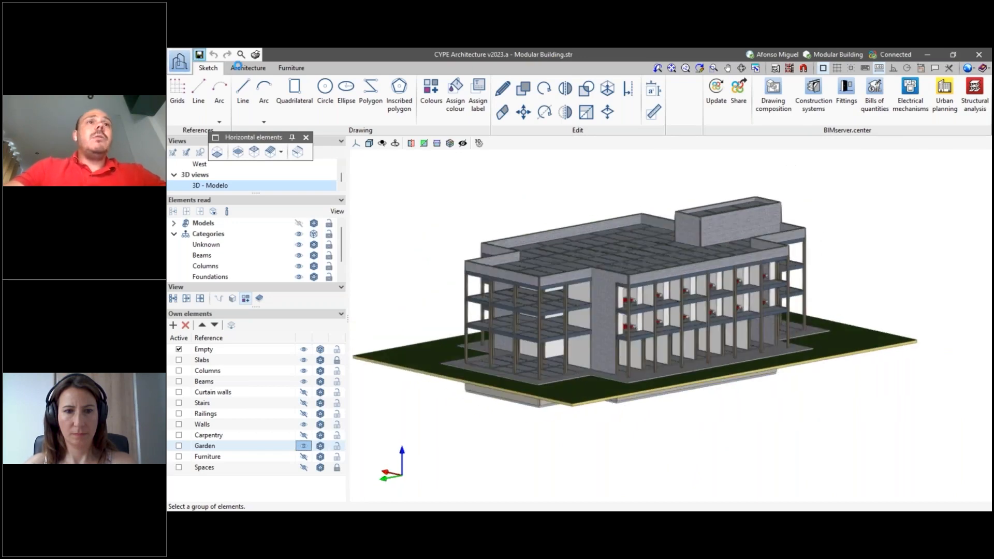
- Review the wall types in the Types library and view the Basement wall's definition without changing it
{"action": "left_click", "coordinate": [249, 68]}
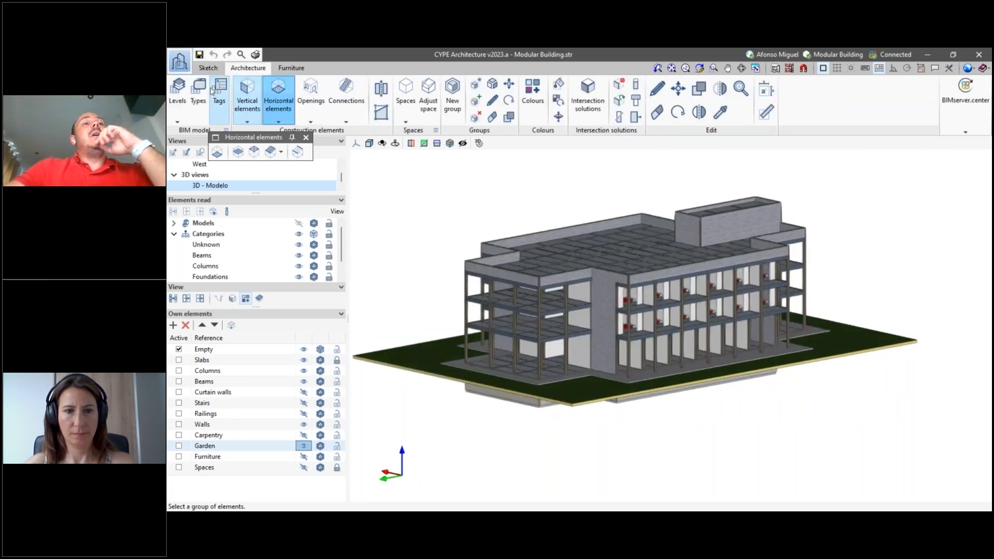
{"action": "scroll", "coordinate": [673, 348], "scroll_direction": "up", "scroll_amount": 2}
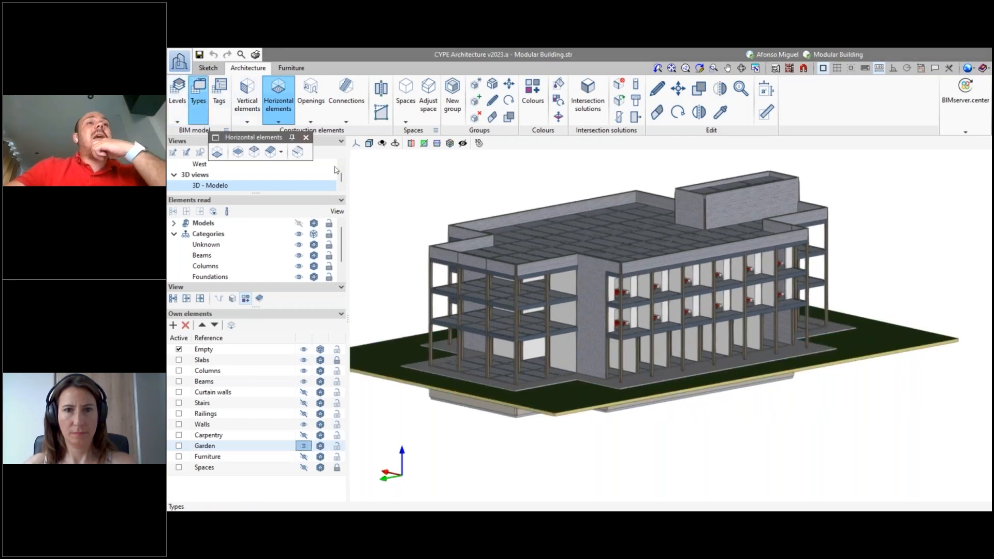
{"action": "left_click", "coordinate": [199, 102]}
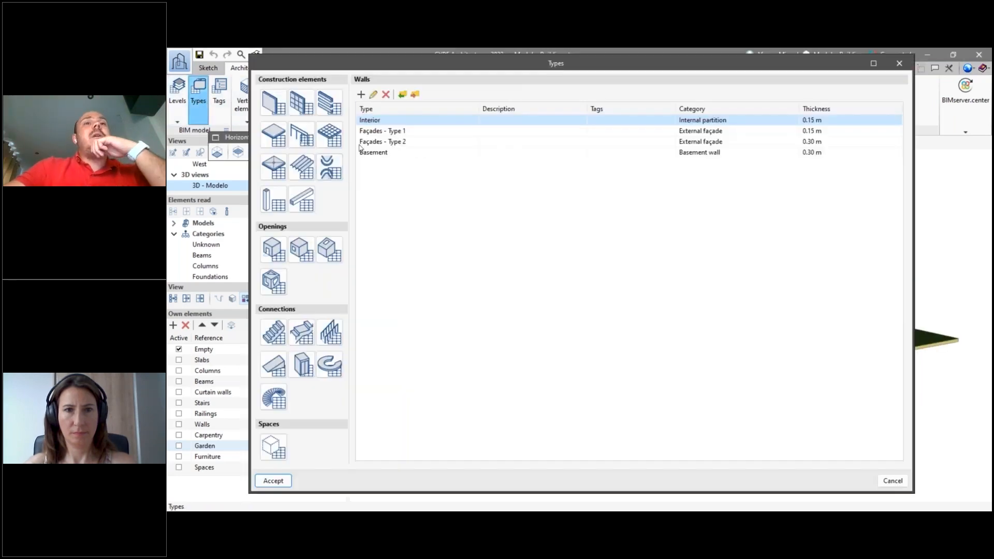
{"action": "left_click", "coordinate": [272, 111]}
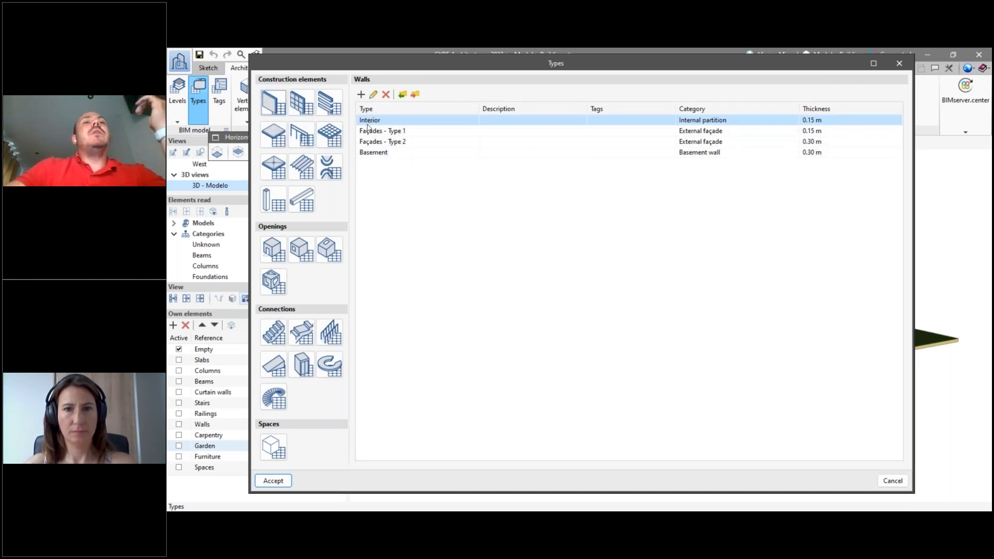
{"action": "left_click", "coordinate": [381, 132]}
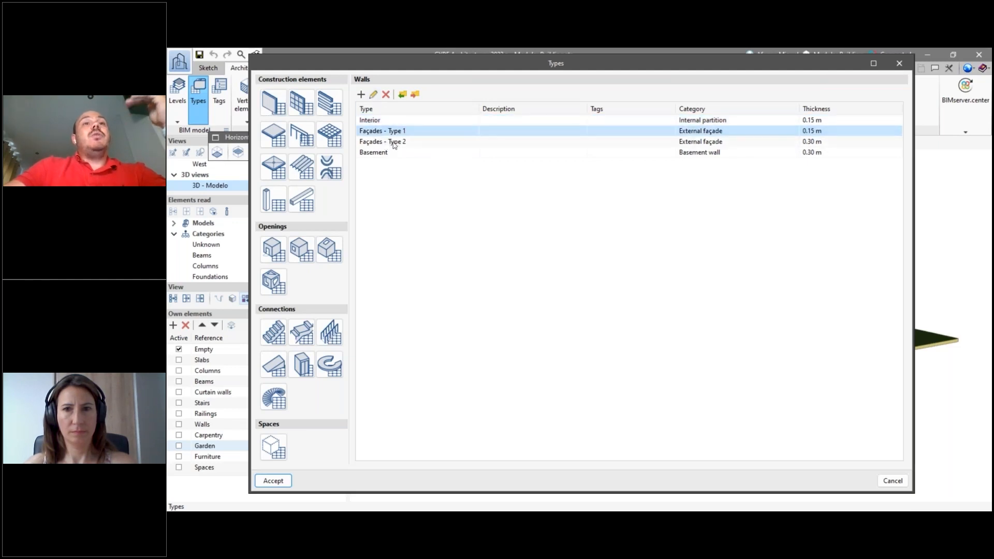
{"action": "left_click", "coordinate": [388, 154]}
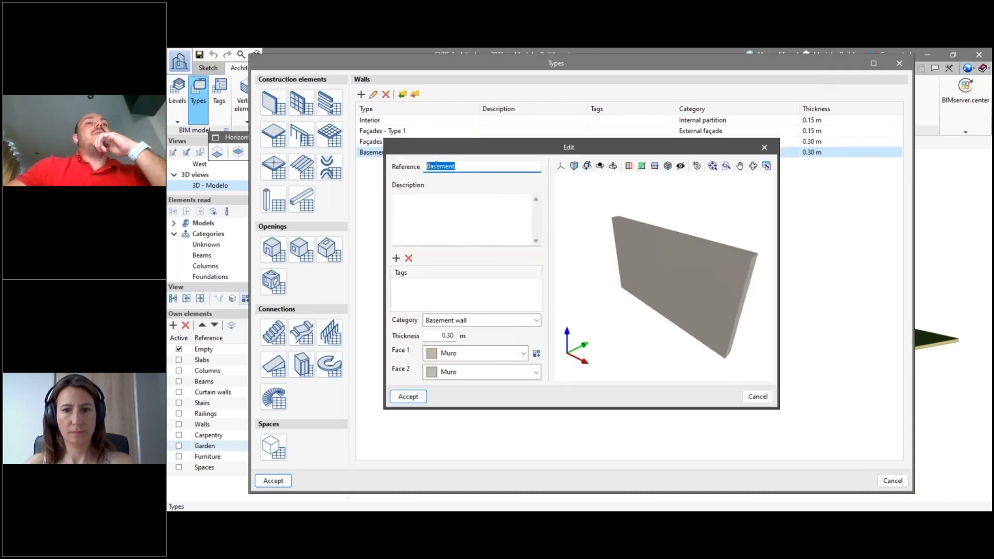
{"action": "left_click", "coordinate": [468, 170]}
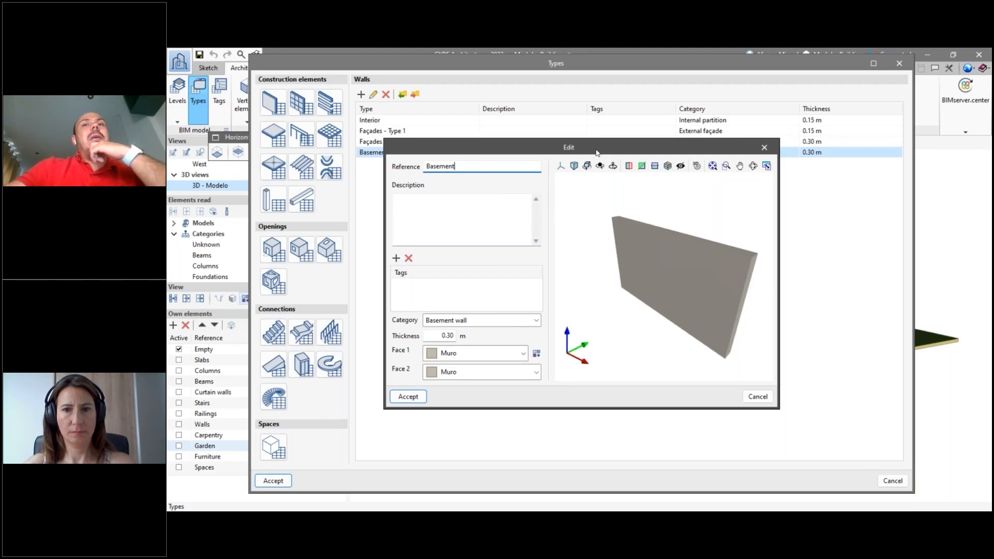
{"action": "left_click", "coordinate": [764, 148]}
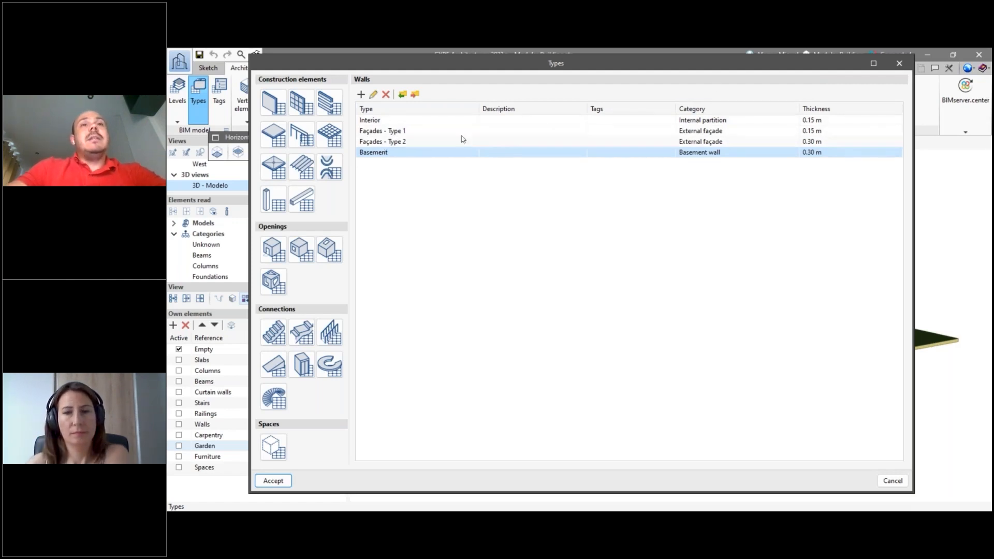
- Review the floor slab, beam and column types, and view the definition form for a new column type
{"action": "left_click", "coordinate": [274, 134]}
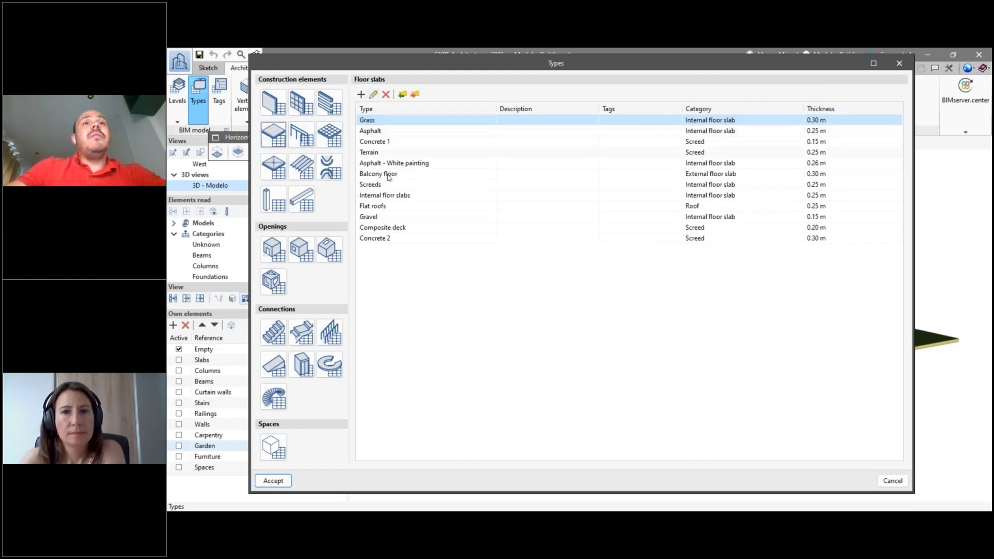
{"action": "left_click", "coordinate": [274, 207]}
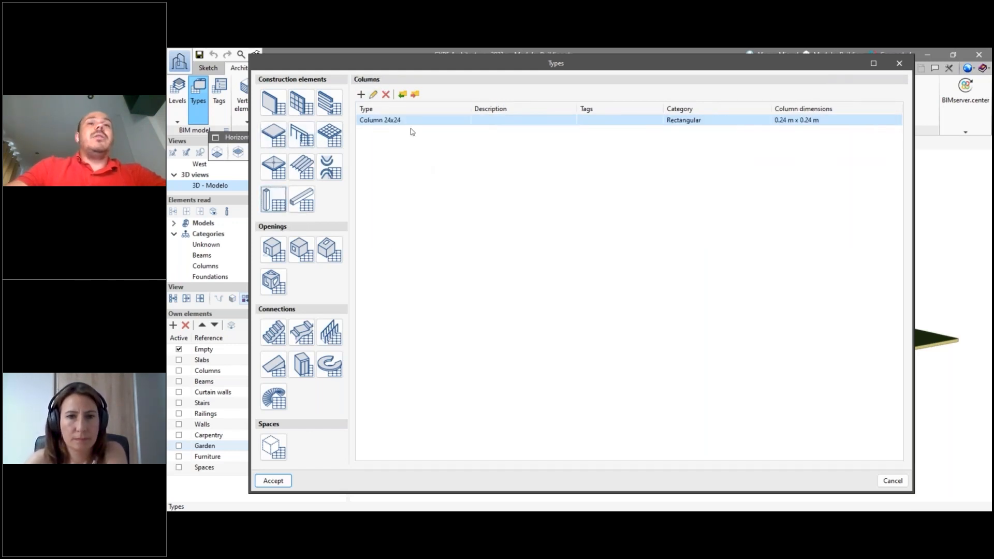
{"action": "left_click", "coordinate": [302, 199]}
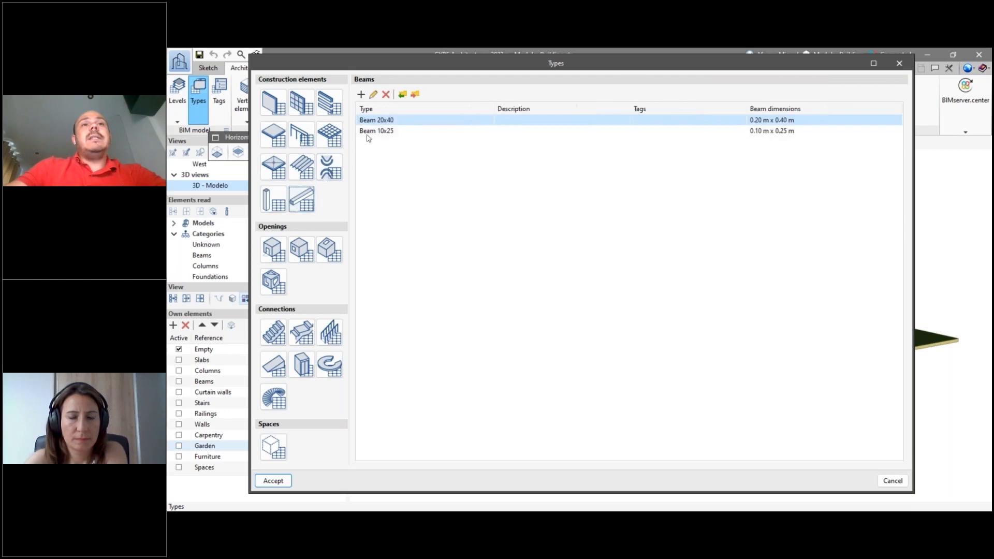
{"action": "left_click", "coordinate": [274, 199]}
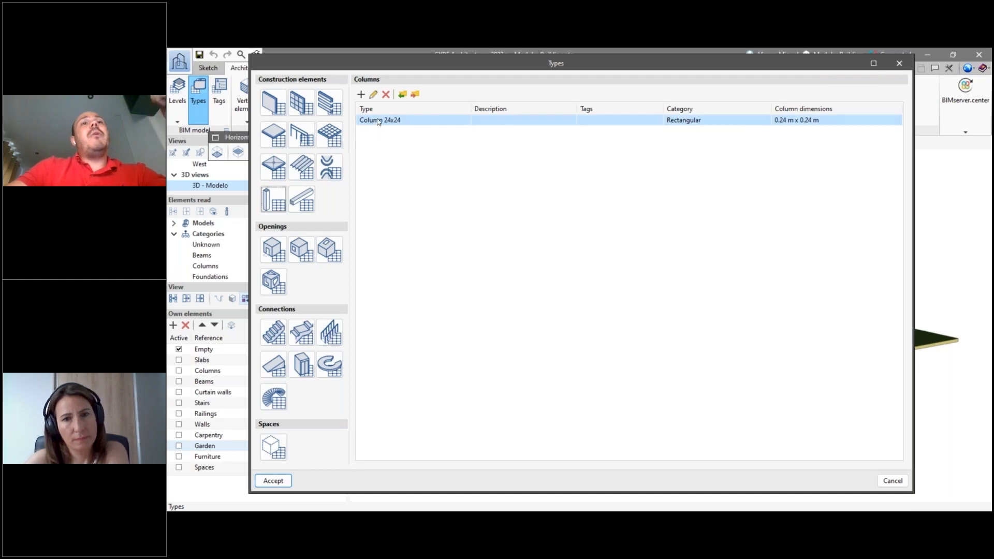
{"action": "left_click", "coordinate": [361, 95]}
{"action": "left_click_drag", "start_coordinate": [492, 155], "coordinate": [496, 142]}
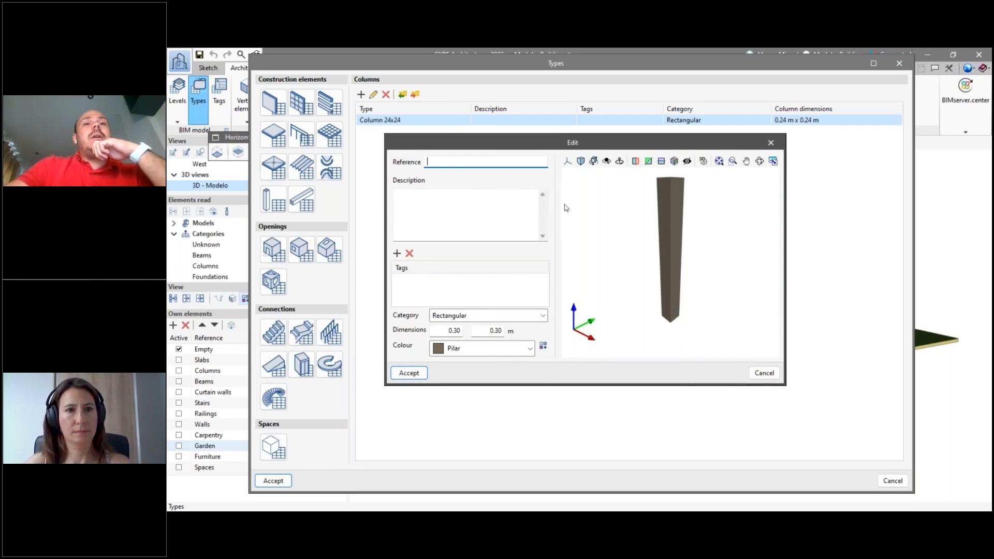
{"action": "left_click", "coordinate": [770, 143]}
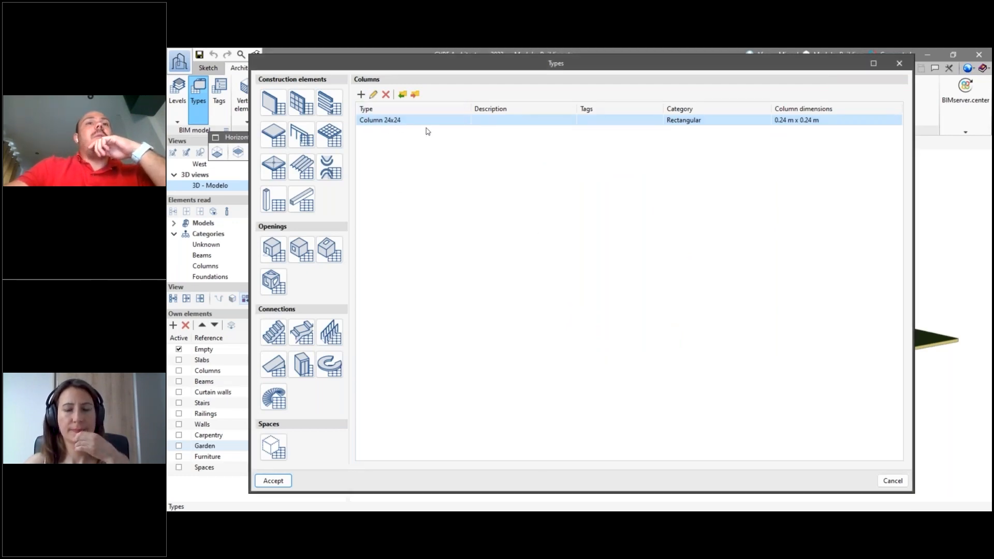
- Compare the Beam 20x40 and Beam 10x25 types, and close the Types library without changes
{"action": "left_click", "coordinate": [305, 207]}
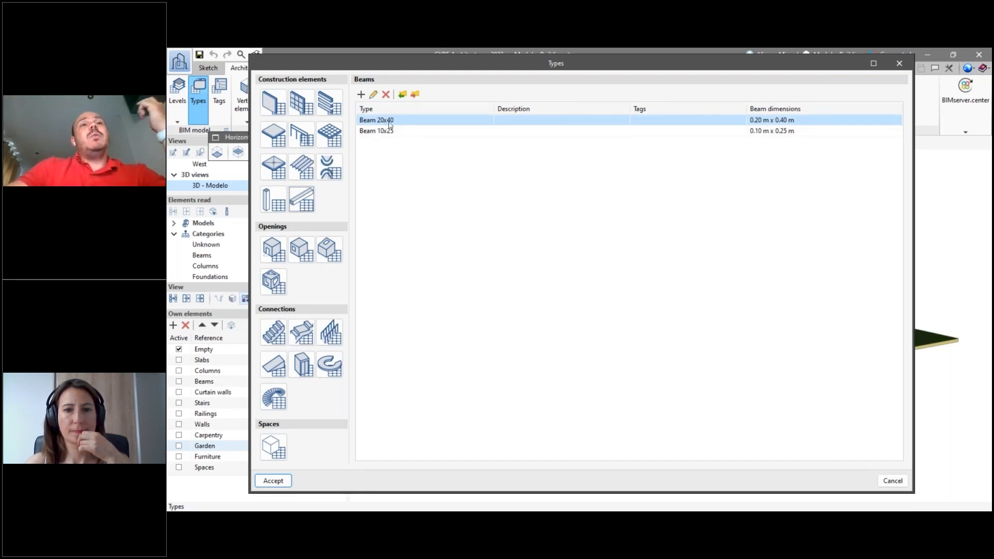
{"action": "left_click", "coordinate": [412, 134]}
{"action": "left_click", "coordinate": [409, 122]}
{"action": "left_click", "coordinate": [413, 133]}
{"action": "left_click", "coordinate": [412, 123]}
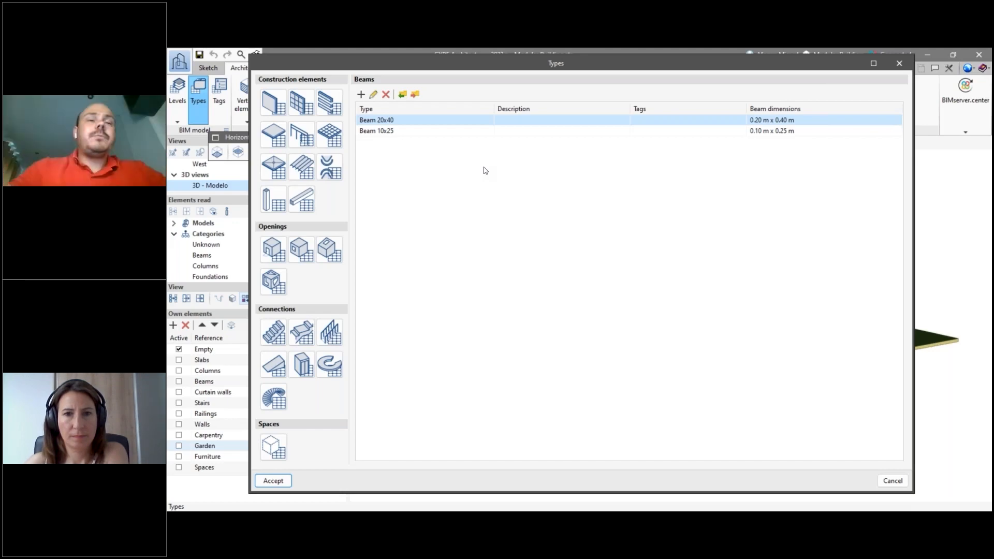
{"action": "key", "text": "Escape"}
{"action": "scroll", "coordinate": [616, 277], "scroll_direction": "down", "scroll_amount": 2}
{"action": "middle_click_drag", "start_coordinate": [717, 374], "coordinate": [710, 397]}
{"action": "scroll", "coordinate": [635, 392], "scroll_direction": "down", "scroll_amount": 2}
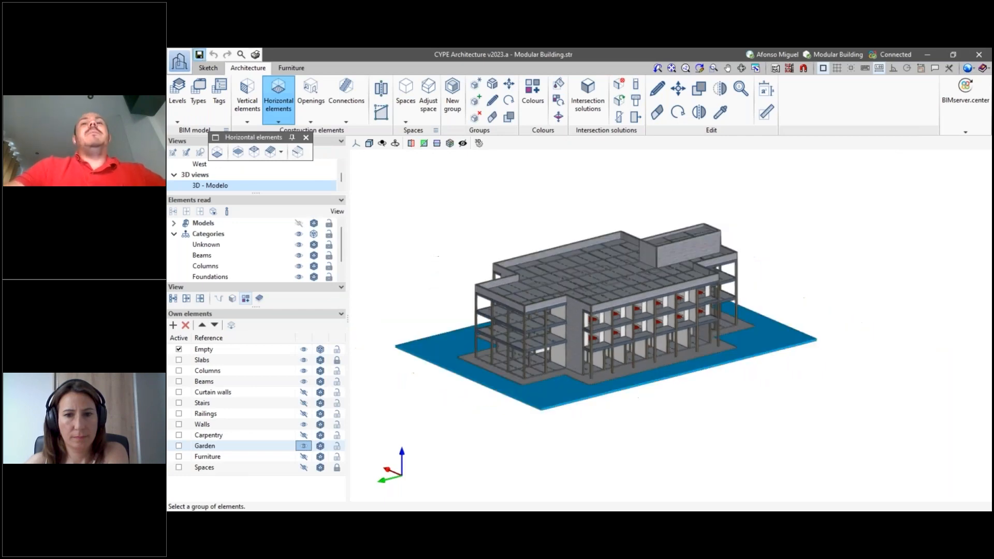
{"action": "scroll", "coordinate": [684, 427], "scroll_direction": "up", "scroll_amount": 3}
{"action": "middle_click_drag", "start_coordinate": [710, 420], "coordinate": [704, 451]}
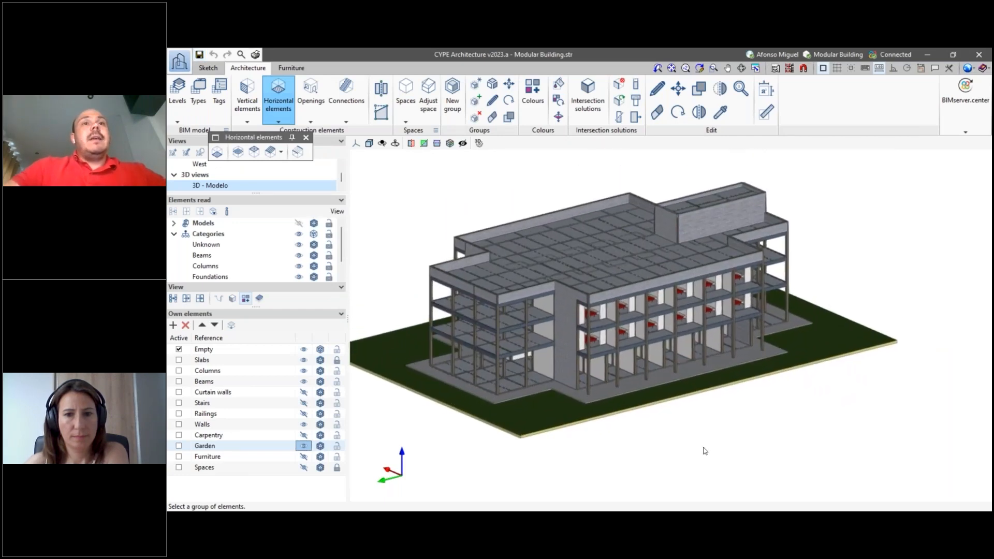
{"action": "scroll", "coordinate": [443, 242], "scroll_direction": "down", "scroll_amount": 1}
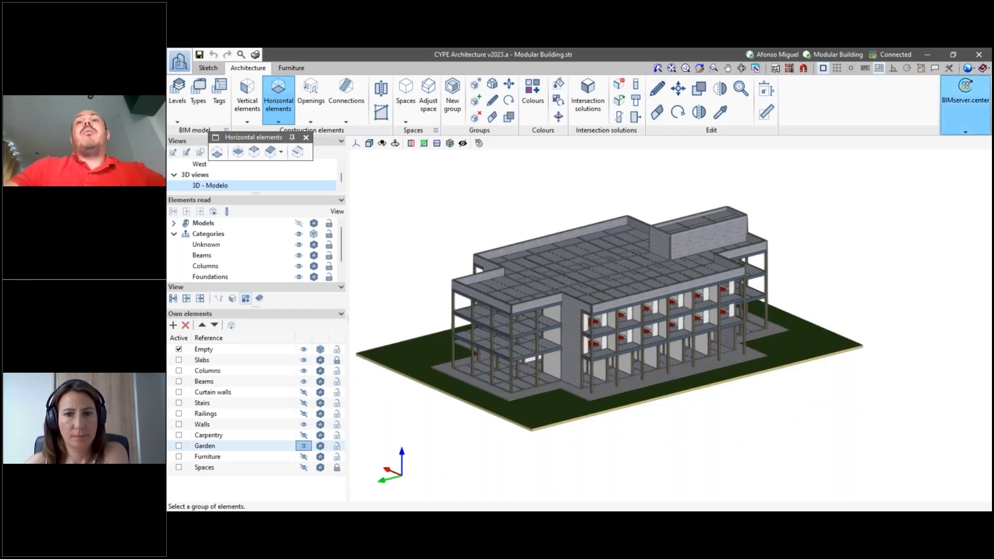
- Share the model to the BIMserver.center project as "Architectural model", exporting DWG templates and visible elements only
{"action": "left_click", "coordinate": [979, 90]}
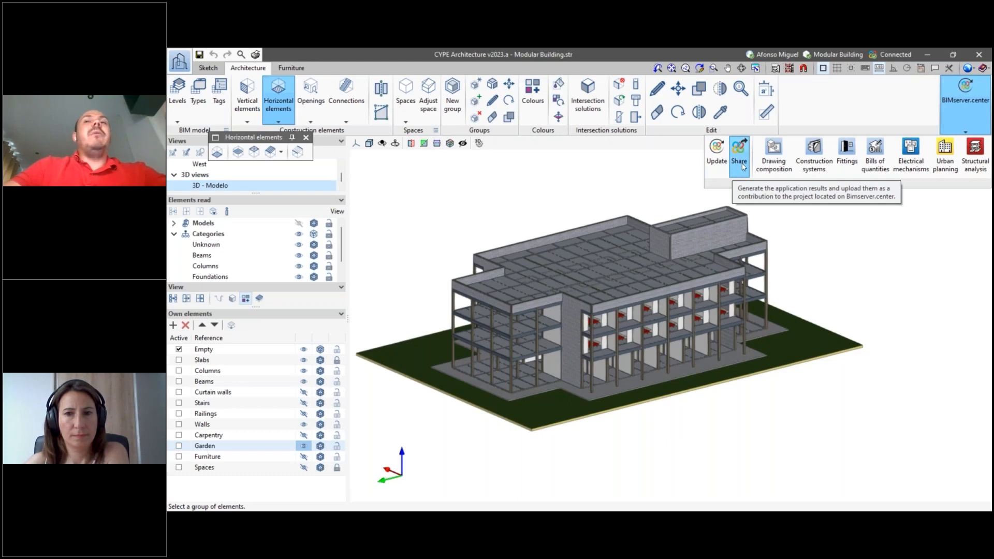
{"action": "left_click", "coordinate": [742, 161]}
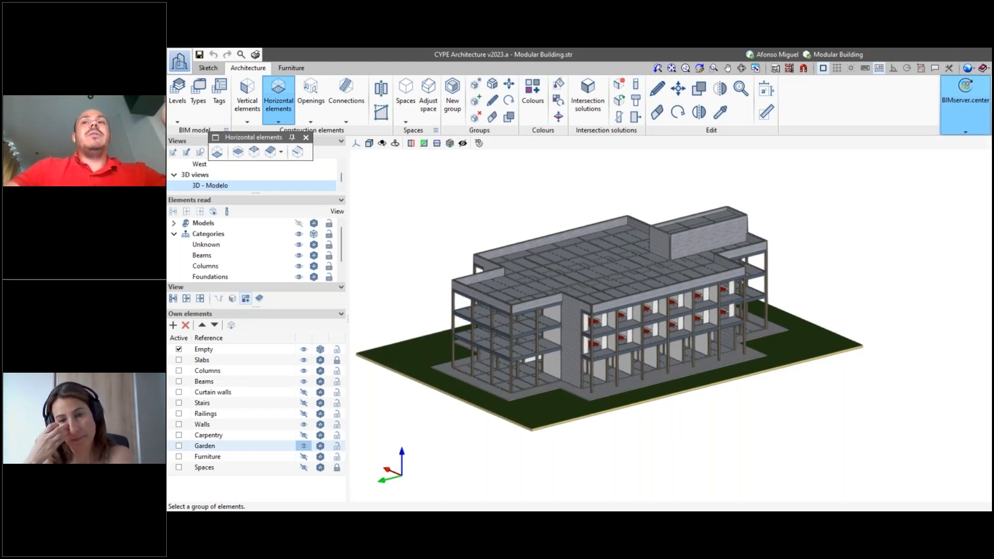
{"action": "left_click_drag", "start_coordinate": [475, 282], "coordinate": [397, 280]}
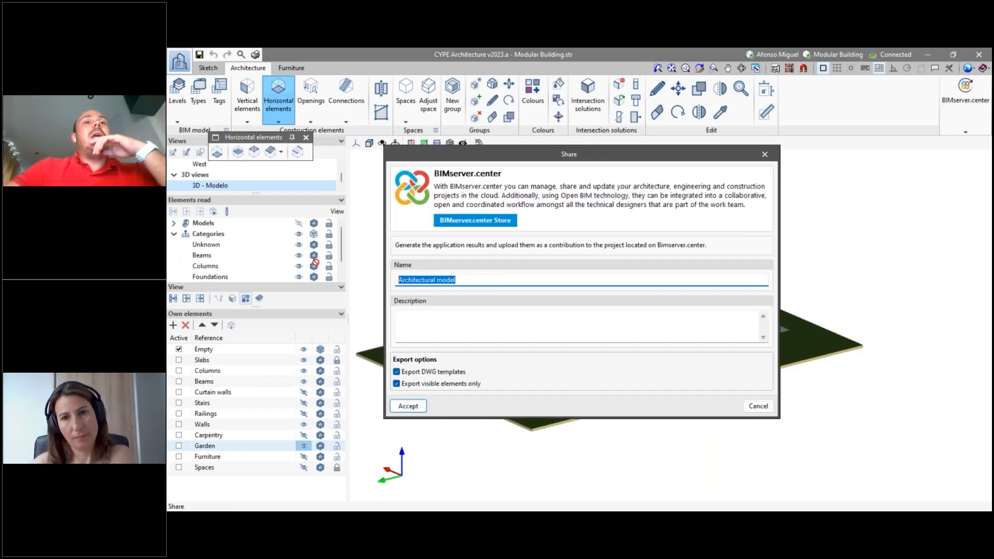
{"action": "left_click", "coordinate": [461, 278]}
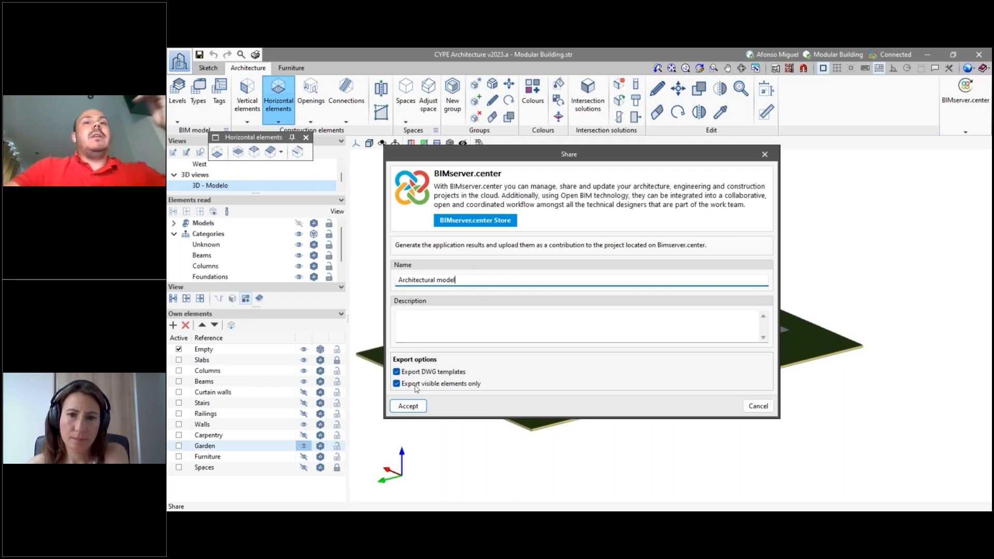
{"action": "left_click", "coordinate": [408, 406]}
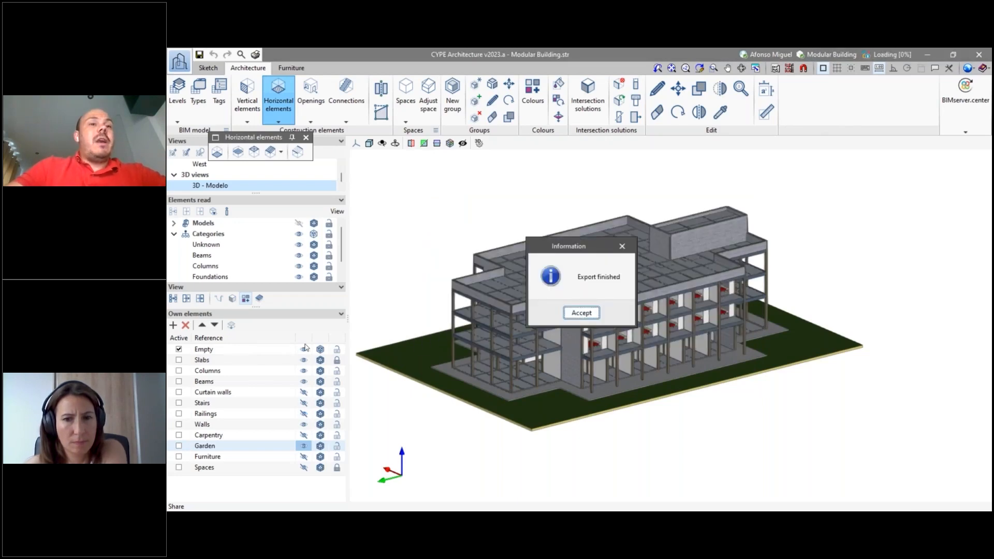
- Dismiss the export message, switch to CYPECAD, and create a new job with the file name "new"
{"action": "left_click", "coordinate": [575, 315]}
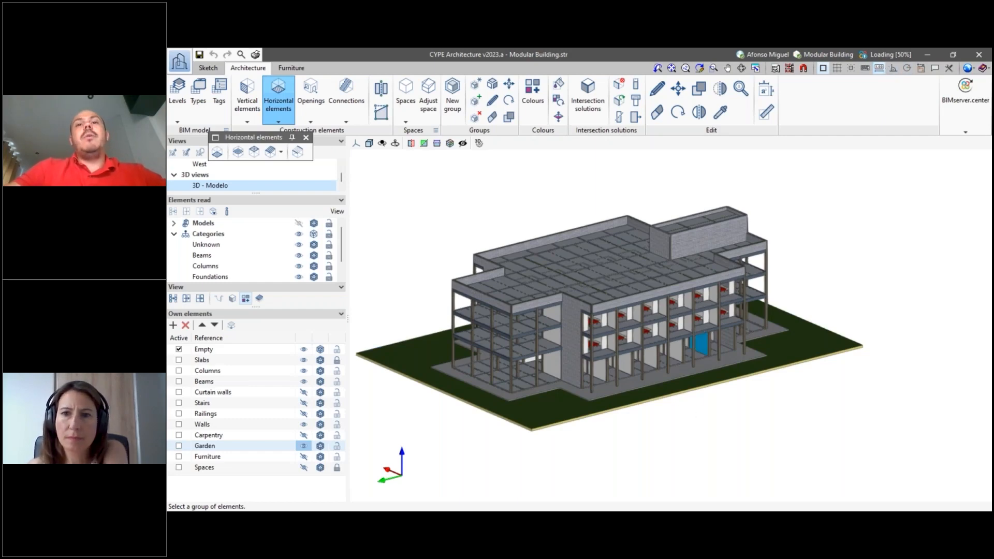
{"action": "key", "text": "alt+Tab"}
{"action": "key", "text": "alt+Tab"}
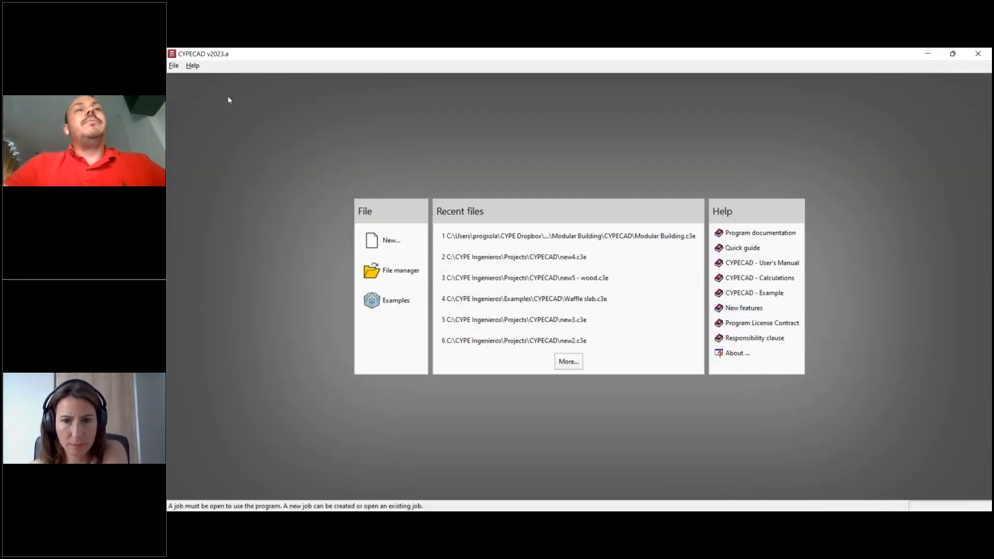
{"action": "left_click", "coordinate": [391, 240]}
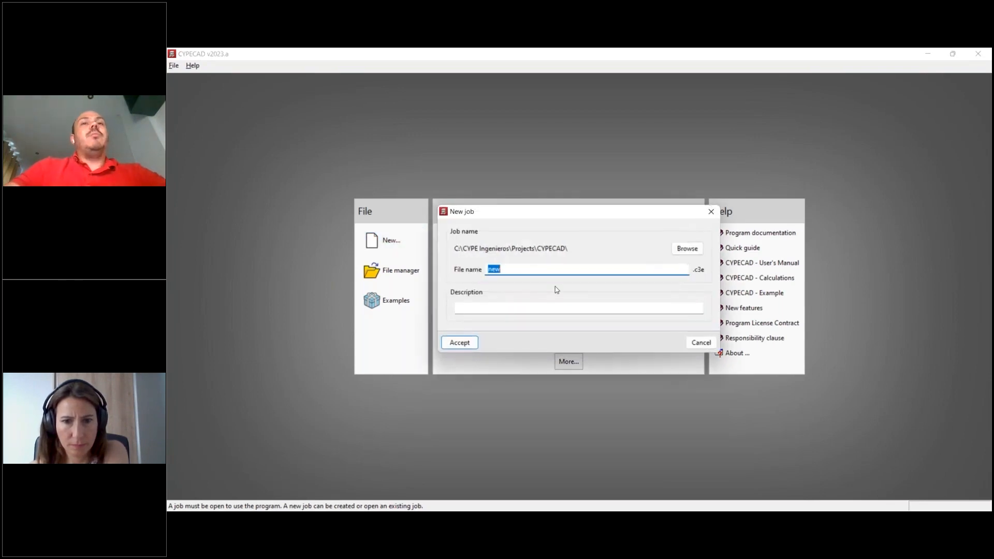
{"action": "left_click", "coordinate": [468, 349]}
{"action": "left_click", "coordinate": [508, 309]}
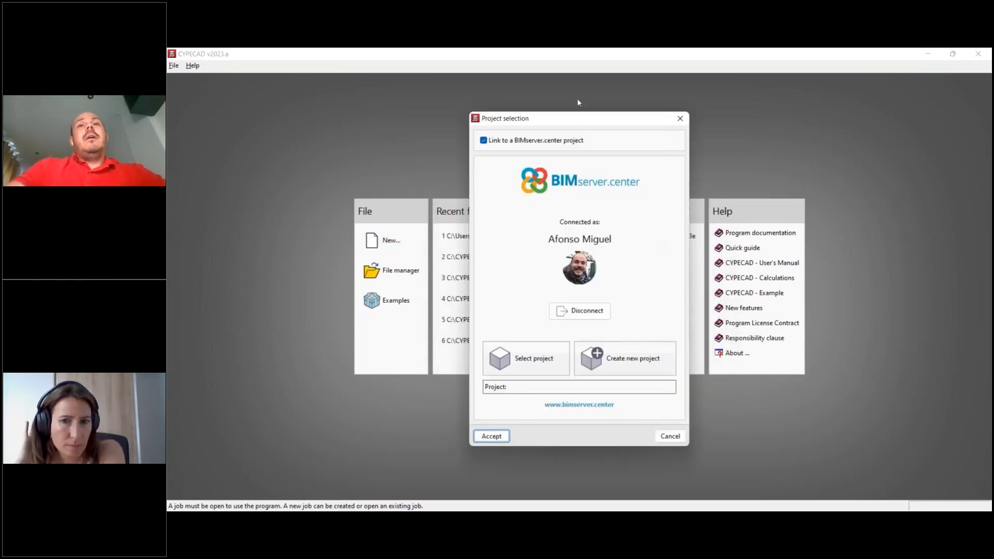
- Link the job to the BIMserver.center project Modular Building, with "Architectural model" as the main initiator
{"action": "left_click_drag", "start_coordinate": [558, 123], "coordinate": [557, 101]}
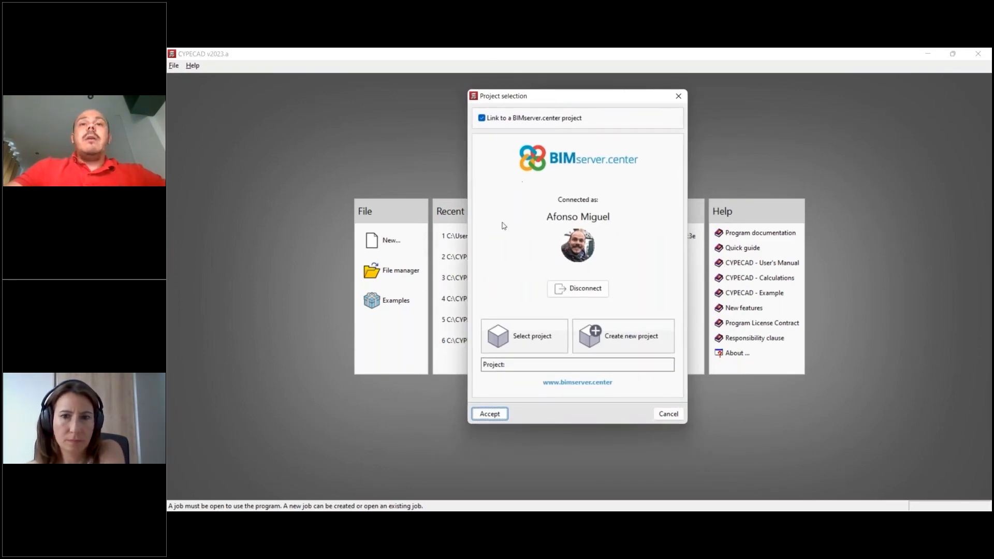
{"action": "left_click", "coordinate": [535, 342]}
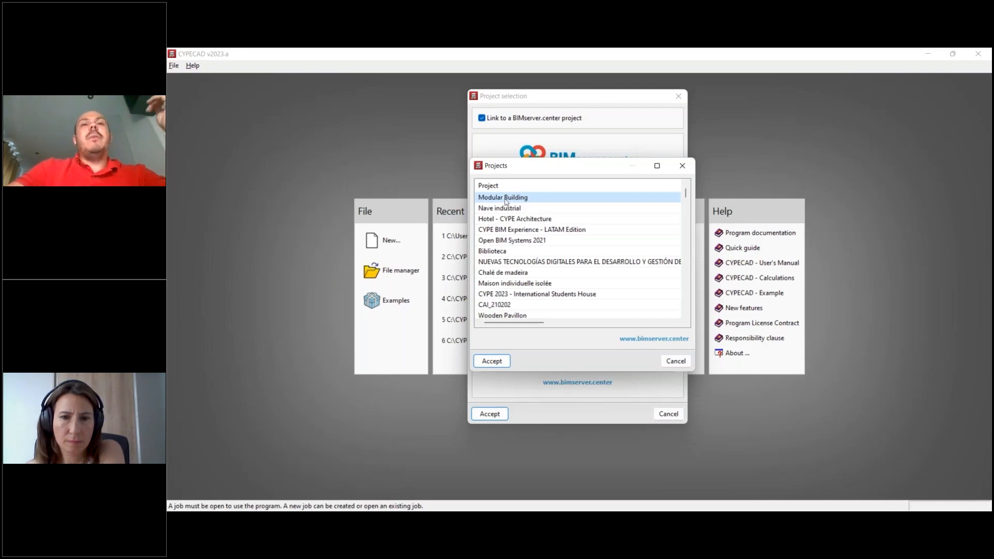
{"action": "left_click", "coordinate": [493, 361]}
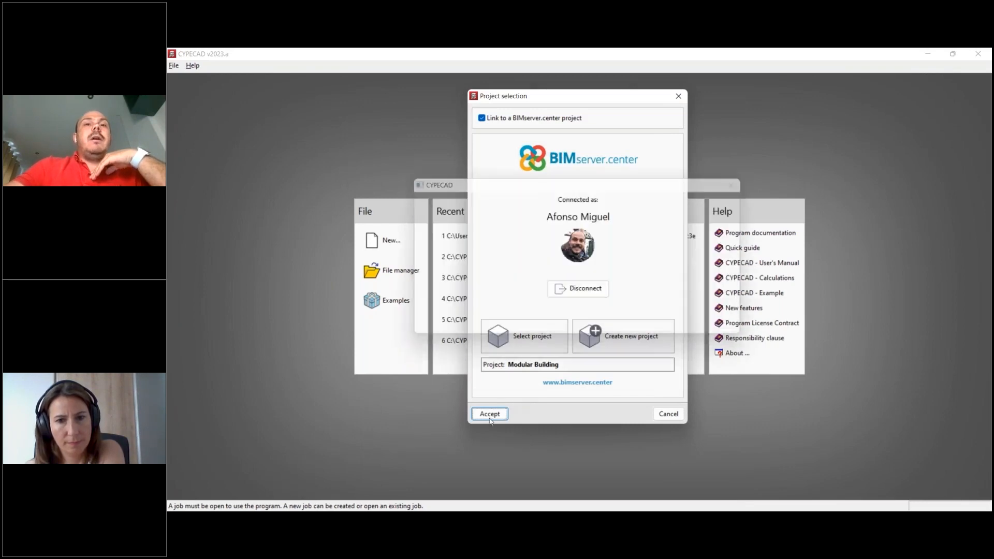
{"action": "left_click", "coordinate": [489, 413]}
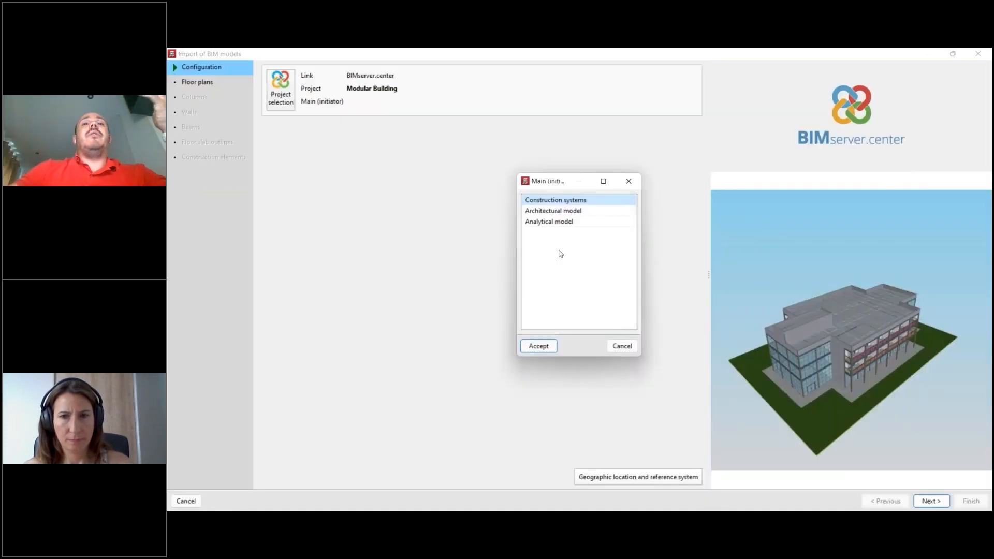
{"action": "left_click", "coordinate": [558, 212]}
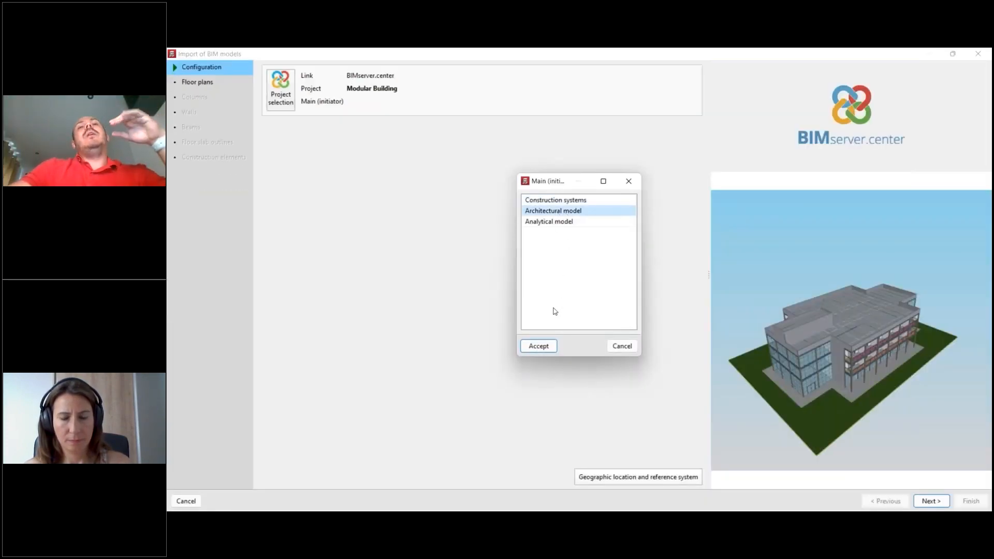
{"action": "left_click", "coordinate": [544, 351]}
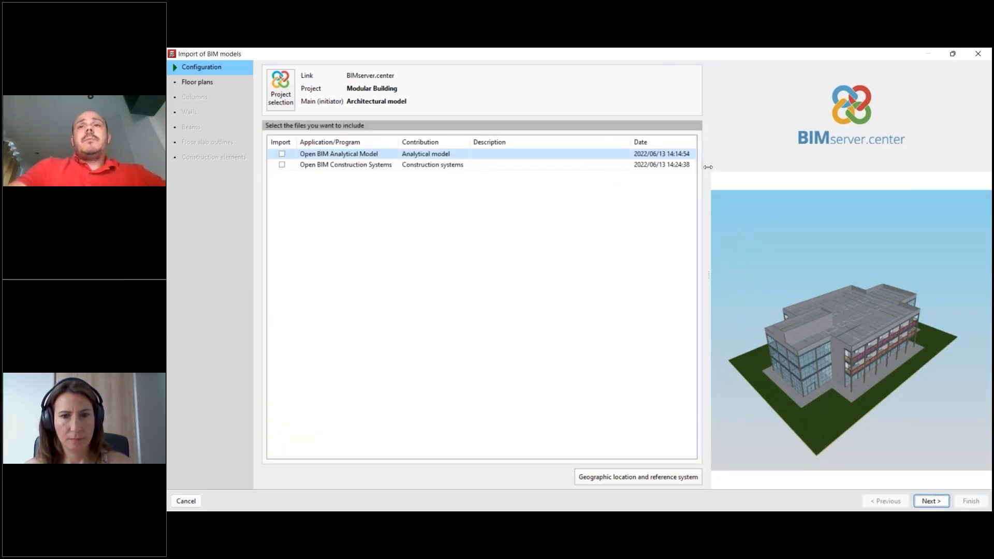
- Leave the Analytical model and Construction systems contributions out of the import, and advance to the floor plans stage
{"action": "left_click_drag", "start_coordinate": [708, 167], "coordinate": [684, 167]}
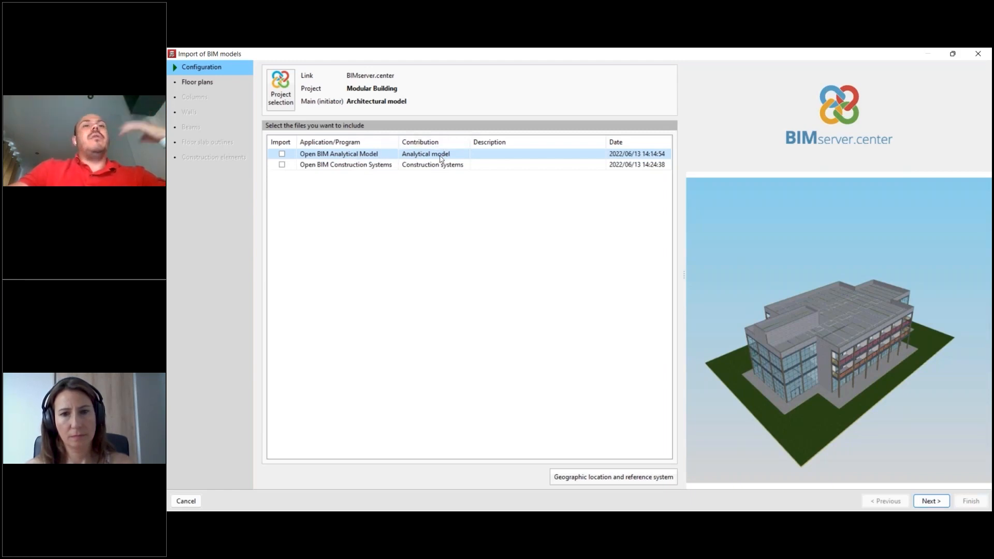
{"action": "left_click", "coordinate": [352, 168]}
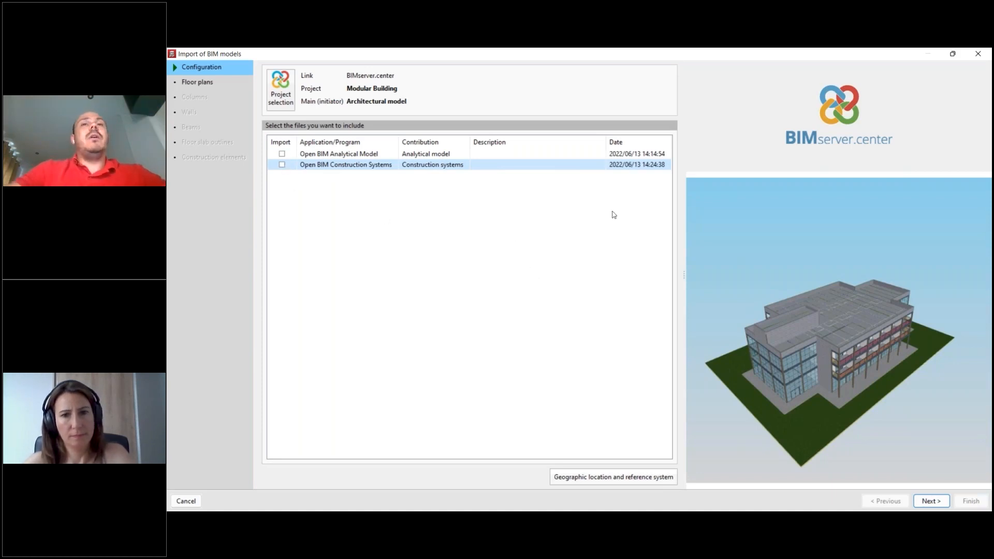
{"action": "left_click_drag", "start_coordinate": [681, 215], "coordinate": [634, 214]}
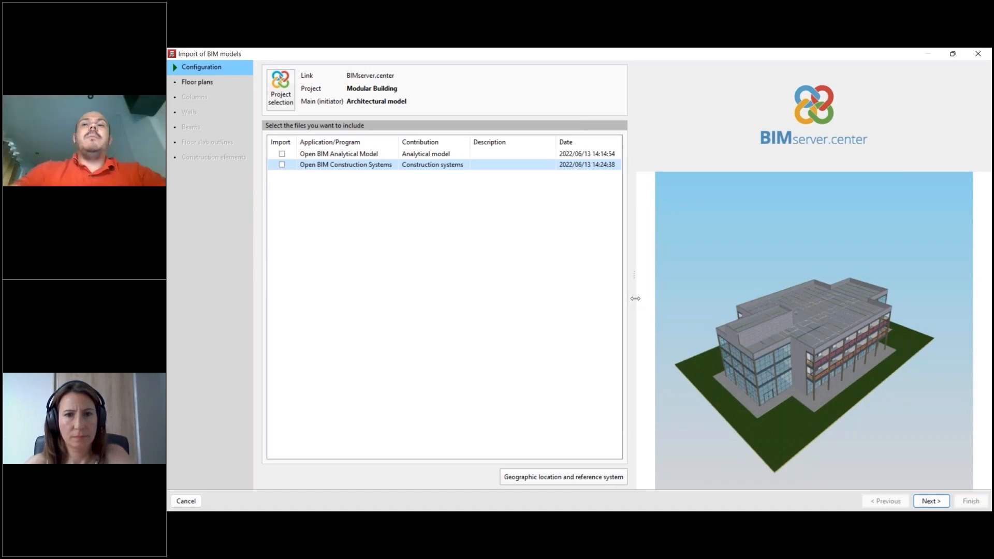
{"action": "left_click", "coordinate": [943, 498]}
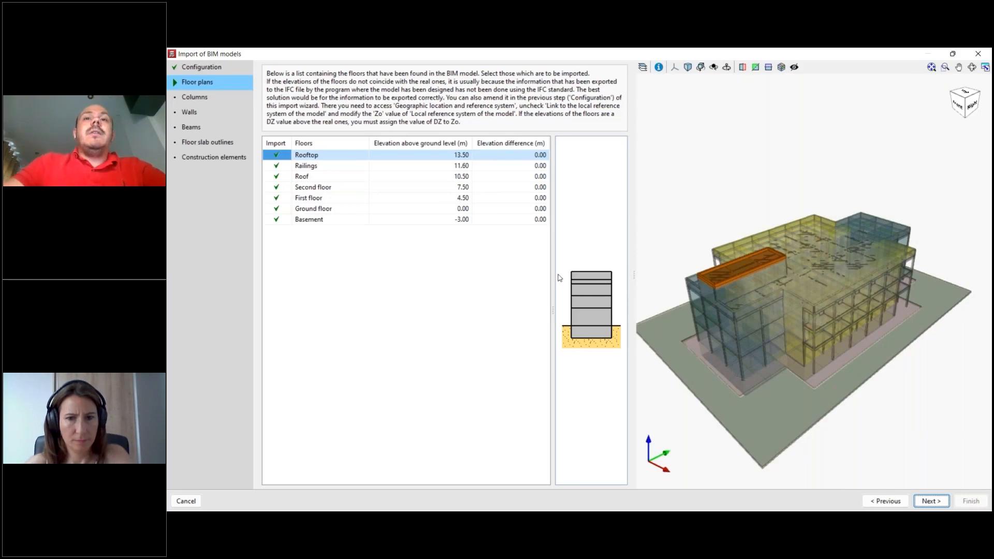
{"action": "left_click_drag", "start_coordinate": [537, 278], "coordinate": [534, 278]}
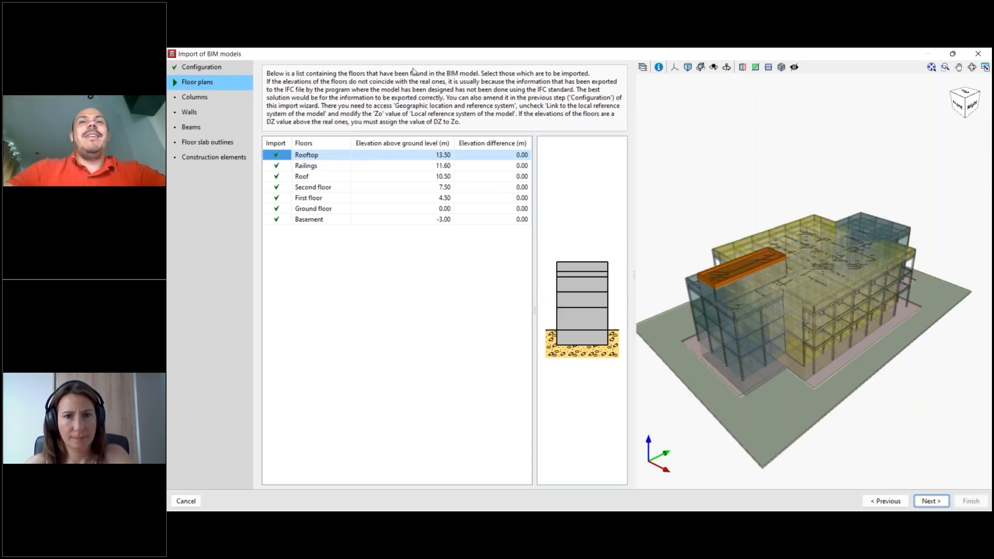
{"action": "left_click_drag", "start_coordinate": [634, 252], "coordinate": [635, 251]}
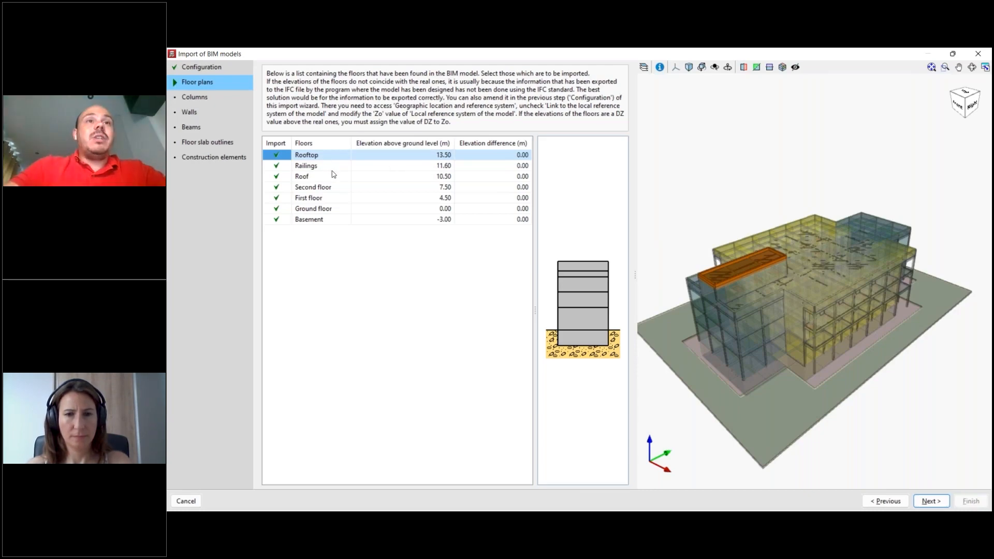
- Switch to CYPE Architecture, review the reference and elevation of each level in Level management, and close it without changes
{"action": "key", "text": "alt+Tab"}
{"action": "left_click", "coordinate": [533, 197]}
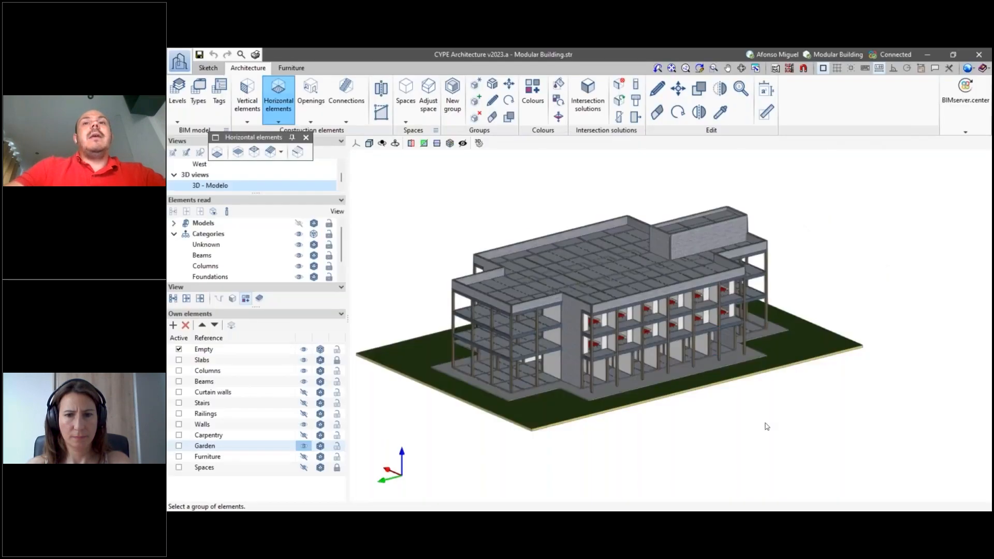
{"action": "scroll", "coordinate": [766, 426], "scroll_direction": "up", "scroll_amount": 2}
{"action": "middle_click_drag", "start_coordinate": [788, 429], "coordinate": [813, 436]}
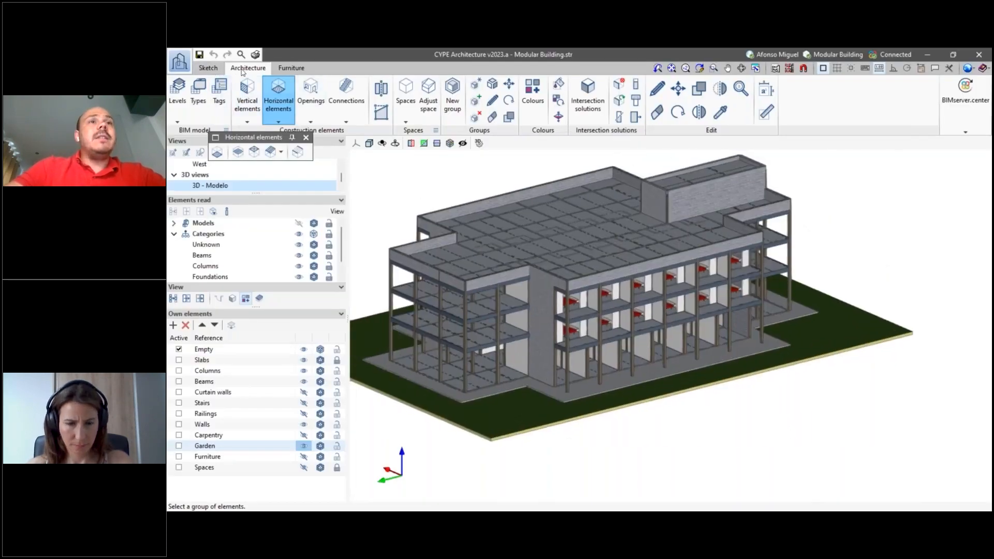
{"action": "left_click_drag", "start_coordinate": [262, 135], "coordinate": [315, 163]}
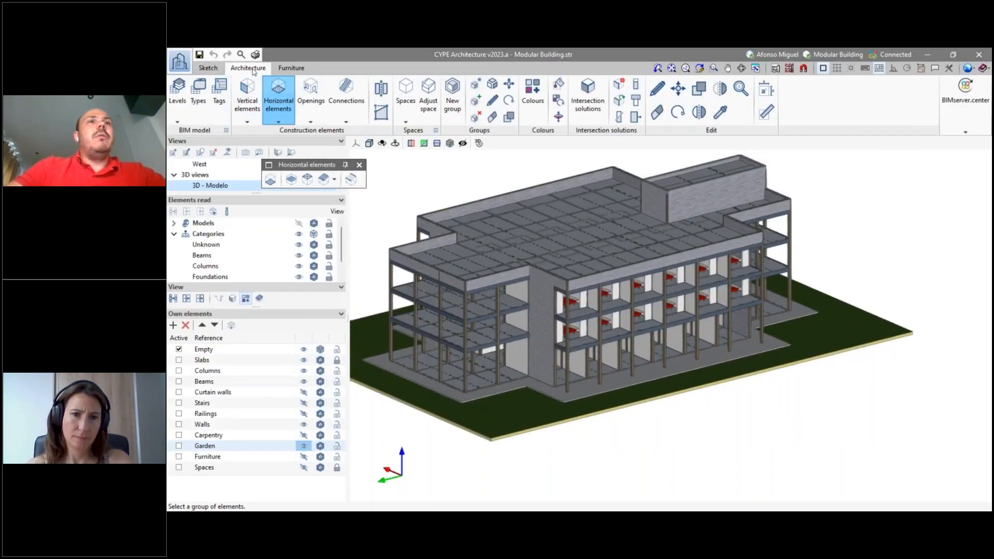
{"action": "left_click", "coordinate": [177, 120]}
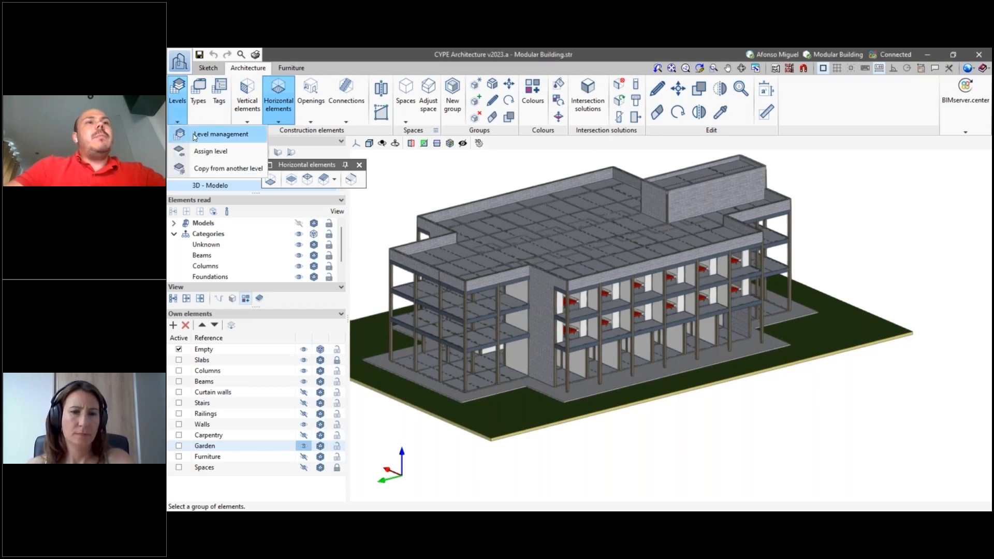
{"action": "left_click", "coordinate": [205, 134]}
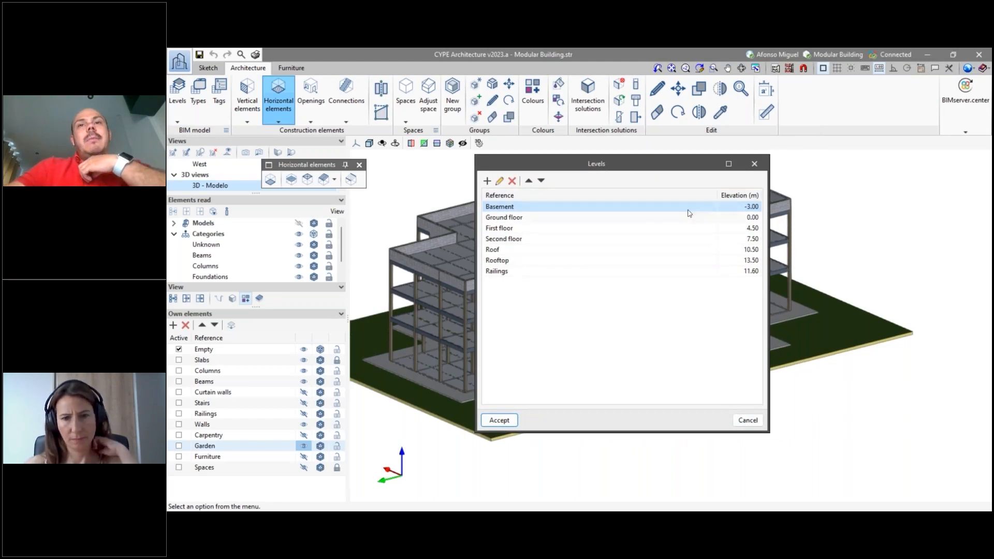
{"action": "left_click_drag", "start_coordinate": [717, 195], "coordinate": [746, 197]}
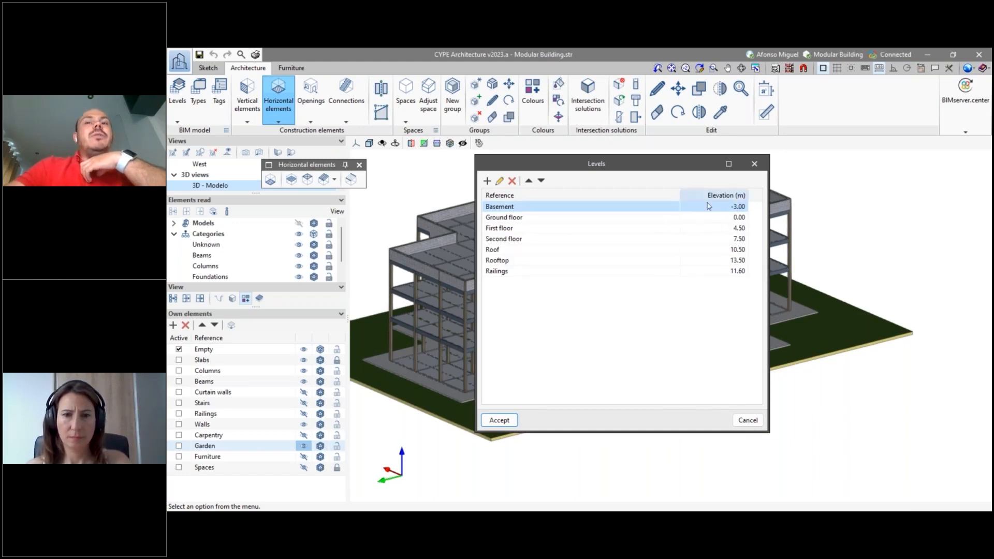
{"action": "left_click", "coordinate": [755, 164]}
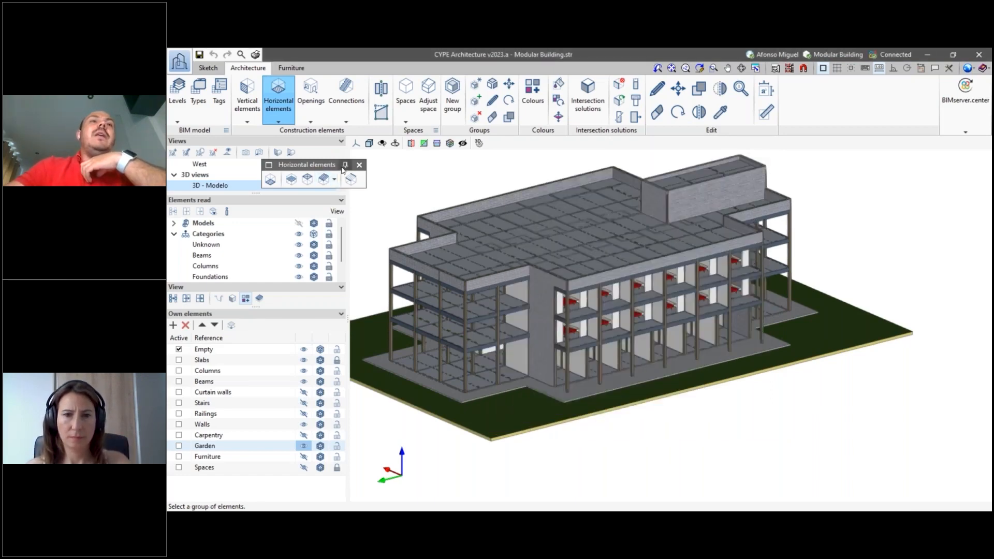
- Dock the horizontal elements tools, show the building in a straight XZ elevation, and turn on the level lines
{"action": "left_click", "coordinate": [359, 164]}
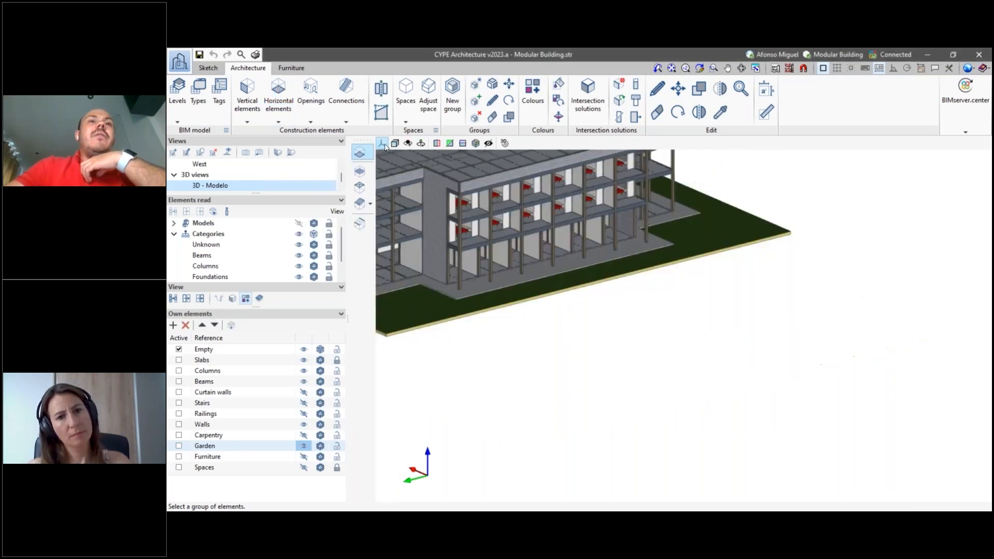
{"action": "left_click", "coordinate": [382, 144]}
{"action": "left_click", "coordinate": [386, 160]}
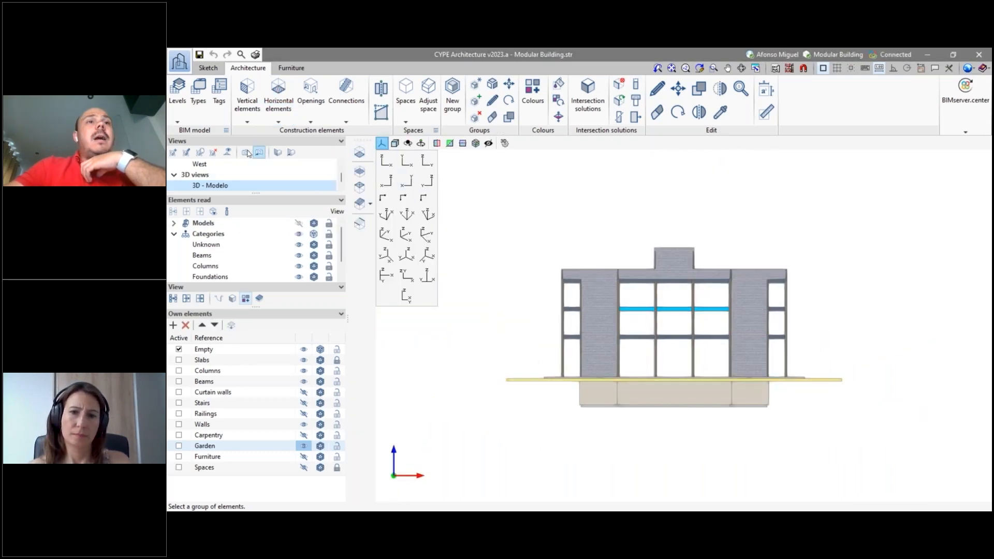
{"action": "left_click", "coordinate": [227, 152]}
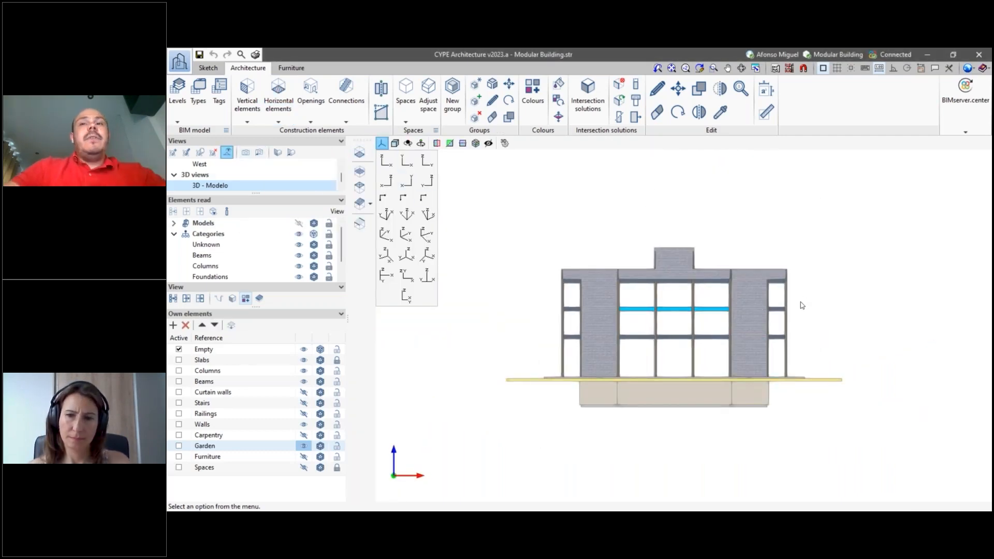
{"action": "scroll", "coordinate": [828, 339], "scroll_direction": "up", "scroll_amount": 1}
{"action": "middle_click_drag", "start_coordinate": [829, 340], "coordinate": [728, 337]}
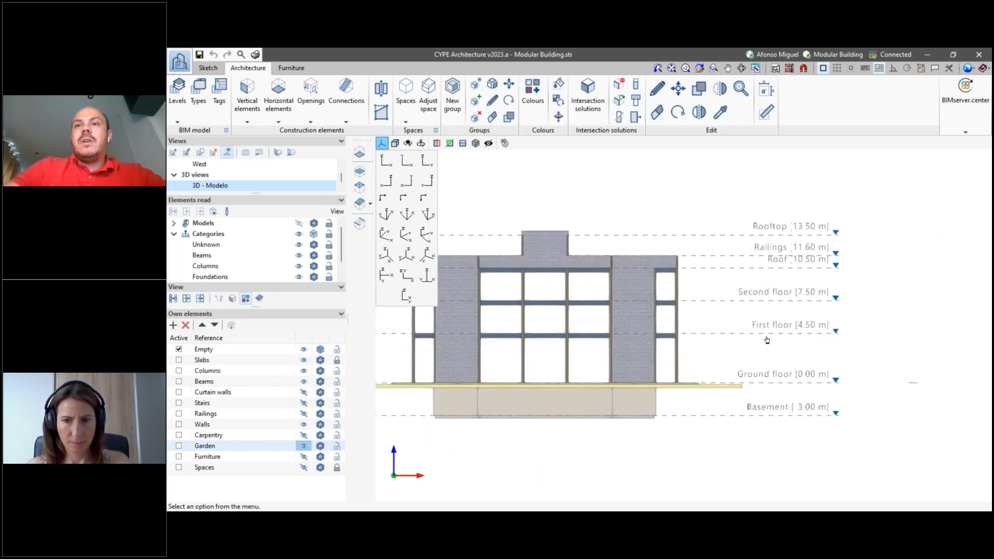
- Examine how the level lines from Basement to Rooftop match the slabs, railings and roof in the elevation
{"action": "scroll", "coordinate": [751, 315], "scroll_direction": "up", "scroll_amount": 2}
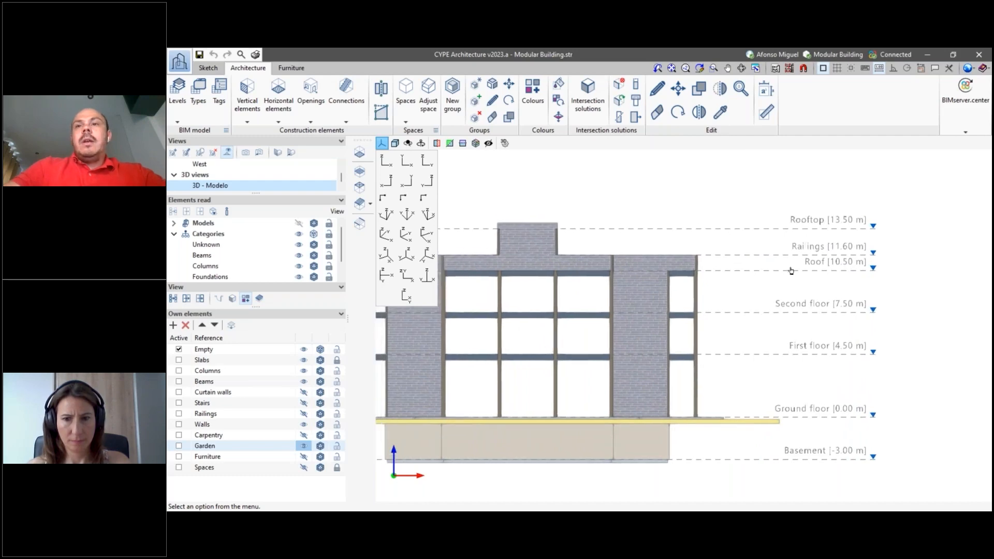
{"action": "scroll", "coordinate": [743, 277], "scroll_direction": "up", "scroll_amount": 3}
{"action": "scroll", "coordinate": [822, 269], "scroll_direction": "up", "scroll_amount": 1}
{"action": "scroll", "coordinate": [823, 268], "scroll_direction": "down", "scroll_amount": 2}
{"action": "scroll", "coordinate": [880, 260], "scroll_direction": "up", "scroll_amount": 2}
{"action": "scroll", "coordinate": [827, 266], "scroll_direction": "down", "scroll_amount": 1}
{"action": "scroll", "coordinate": [781, 266], "scroll_direction": "up", "scroll_amount": 2}
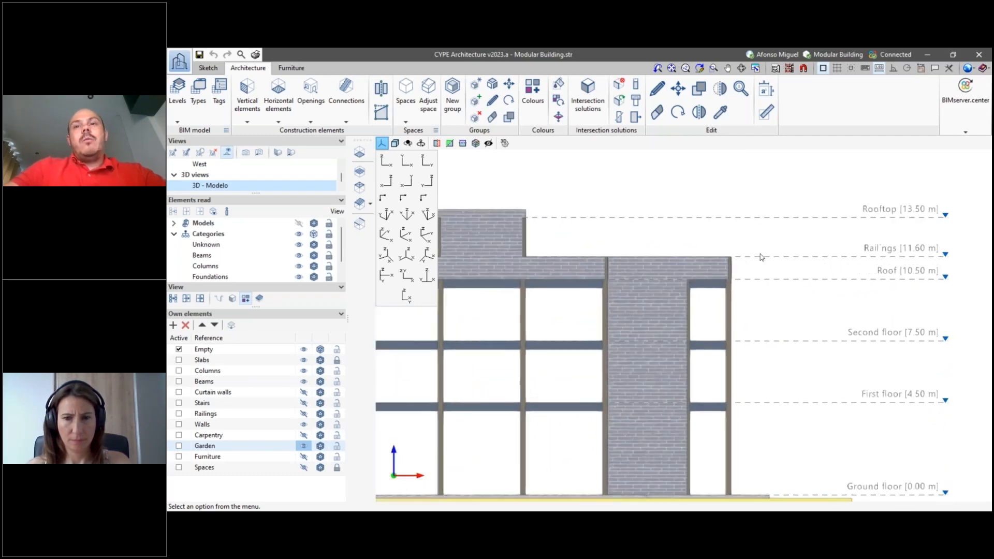
{"action": "middle_click_drag", "start_coordinate": [796, 264], "coordinate": [802, 265]}
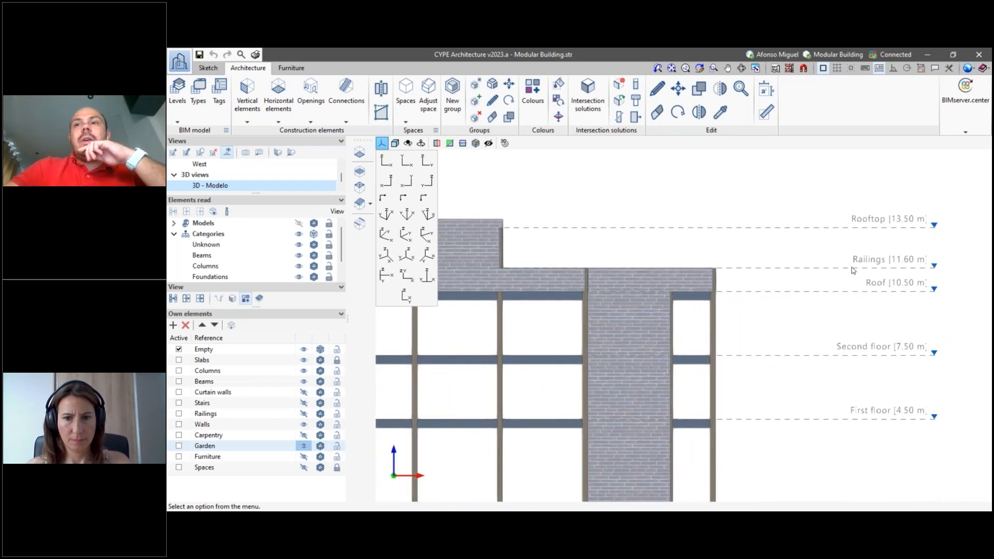
{"action": "scroll", "coordinate": [790, 230], "scroll_direction": "down", "scroll_amount": 1}
{"action": "mouse_move", "coordinate": [787, 229]}
{"action": "middle_mouse_down"}
{"action": "mouse_move", "coordinate": [810, 231]}
{"action": "mouse_move", "coordinate": [773, 203]}
{"action": "middle_mouse_up"}
{"action": "scroll", "coordinate": [805, 235], "scroll_direction": "down", "scroll_amount": 2}
{"action": "scroll", "coordinate": [814, 304], "scroll_direction": "down", "scroll_amount": 4}
{"action": "middle_click_drag", "start_coordinate": [814, 304], "coordinate": [783, 302]}
{"action": "scroll", "coordinate": [815, 339], "scroll_direction": "up", "scroll_amount": 1}
{"action": "middle_click_drag", "start_coordinate": [773, 337], "coordinate": [793, 326]}
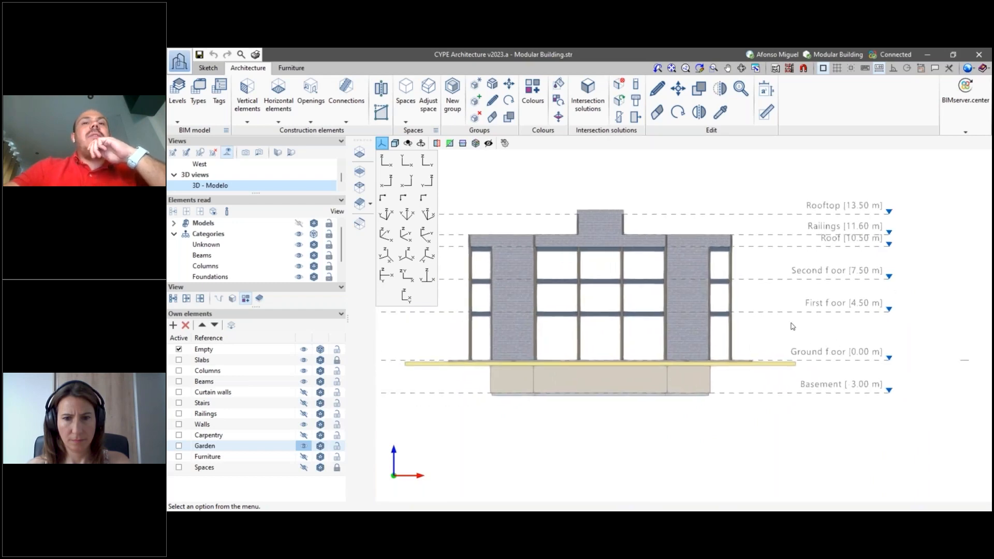
- Make the Curtain walls, Stairs, Railings, Carpentry, Furniture and Spaces groups visible
{"action": "left_click", "coordinate": [304, 392]}
{"action": "left_click", "coordinate": [303, 424]}
{"action": "left_click", "coordinate": [304, 414]}
{"action": "left_click", "coordinate": [304, 434]}
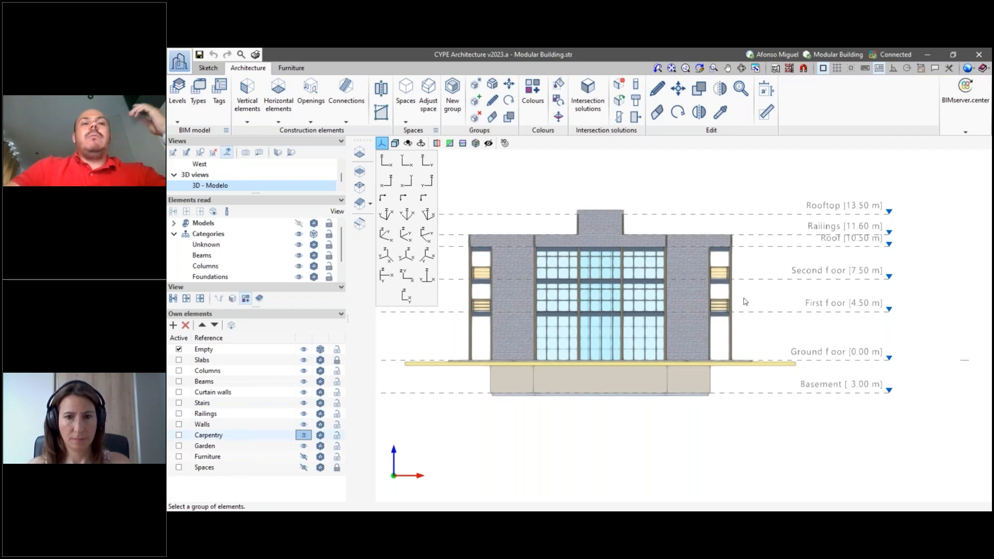
{"action": "left_click", "coordinate": [304, 456]}
{"action": "left_click", "coordinate": [304, 467]}
- Inspect the complete building in 3D with its level lines, and return to the floor plans stage of the CYPECAD import
{"action": "scroll", "coordinate": [740, 301], "scroll_direction": "down", "scroll_amount": 2}
{"action": "middle_click_drag", "start_coordinate": [708, 370], "coordinate": [655, 370], "text": "shift"}
{"action": "scroll", "coordinate": [655, 370], "scroll_direction": "up", "scroll_amount": 3}
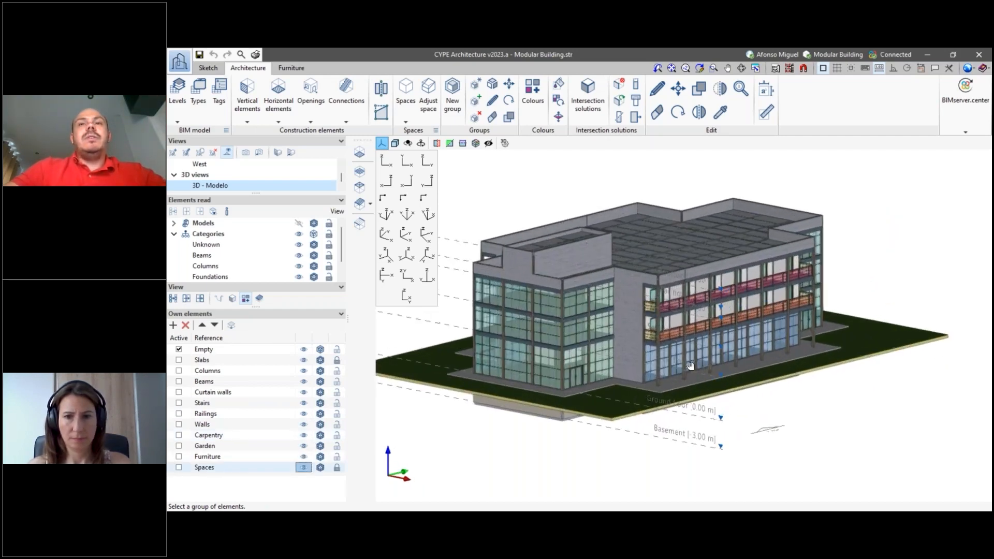
{"action": "scroll", "coordinate": [771, 299], "scroll_direction": "up", "scroll_amount": 1}
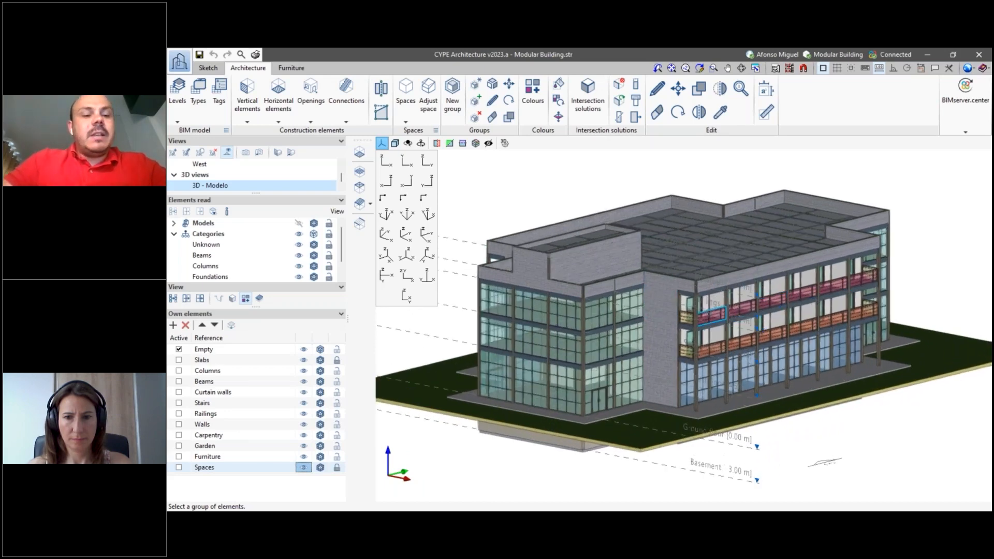
{"action": "key", "text": "alt+Tab"}
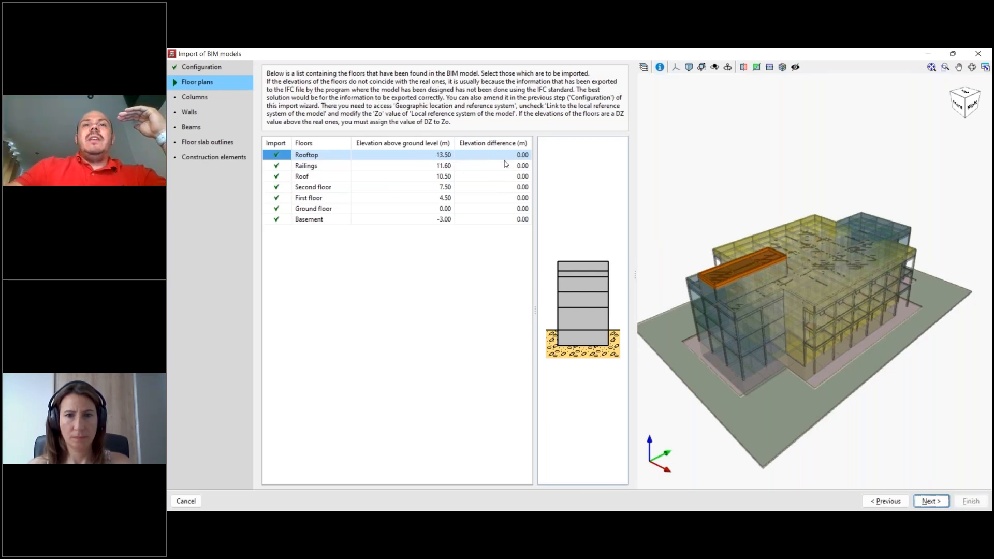
- Try an elevation difference of 0.05 m for the Rooftop floor and reset it to 0
{"action": "left_click", "coordinate": [518, 158]}
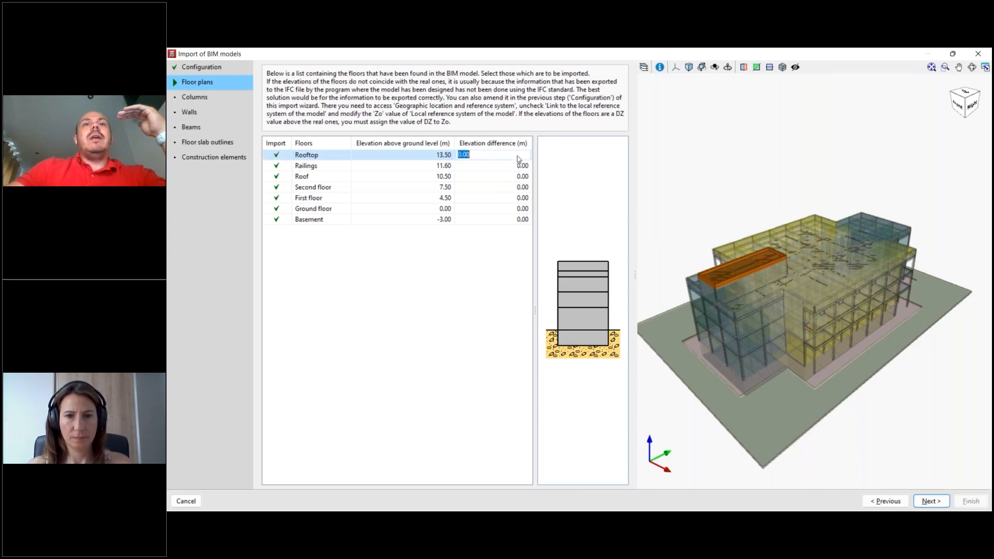
{"action": "type", "text": "5"}
{"action": "key", "text": "Return"}
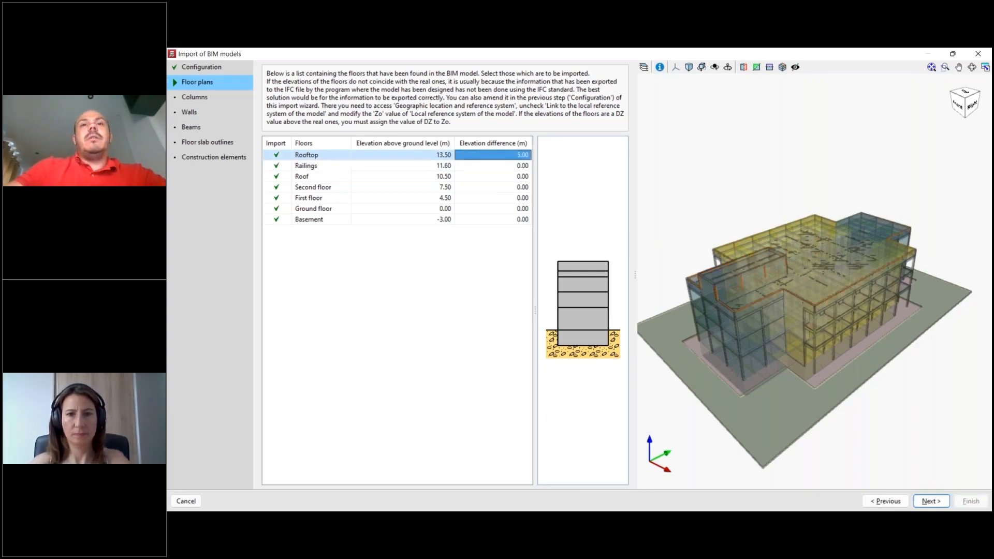
{"action": "type", "text": "0.05"}
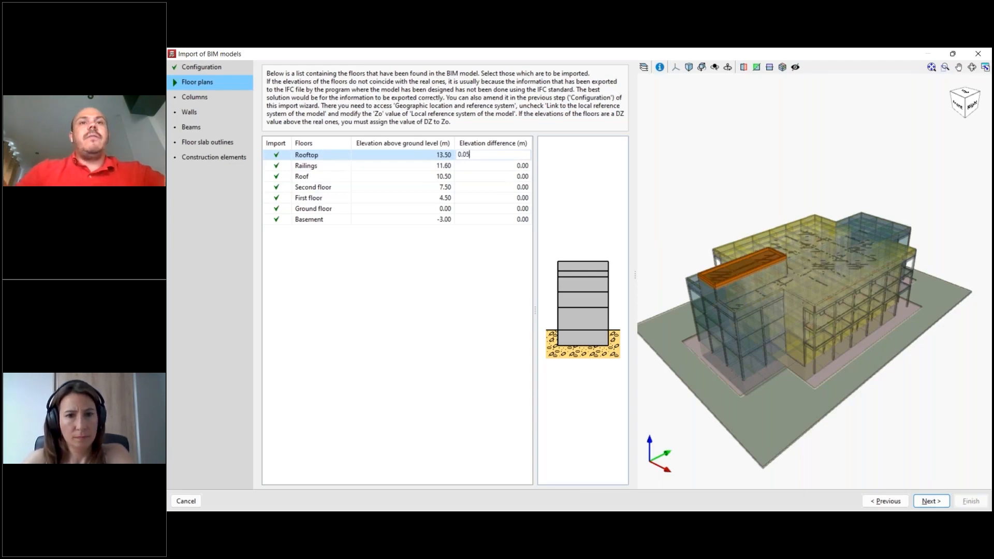
{"action": "key", "text": "Return"}
{"action": "left_click", "coordinate": [518, 168]}
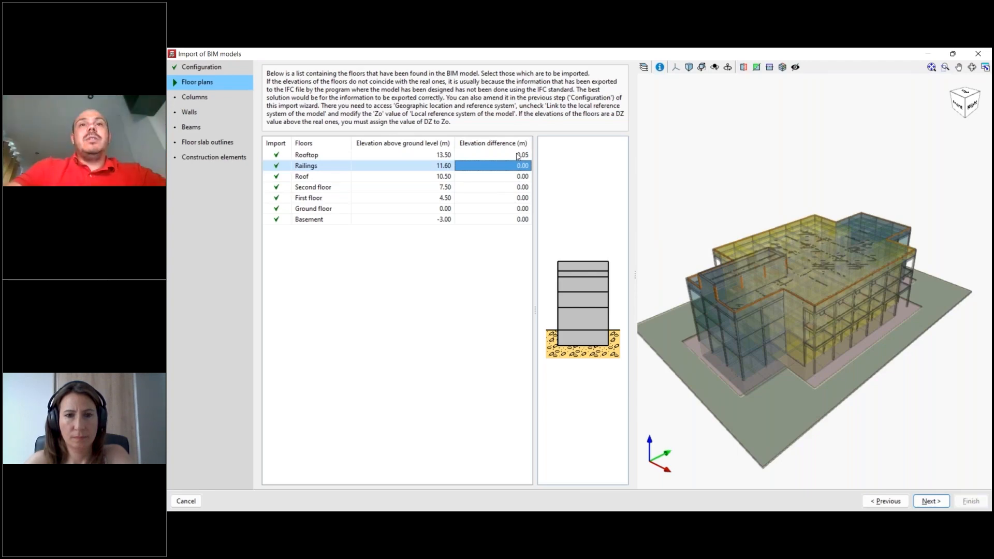
{"action": "left_click", "coordinate": [518, 155]}
{"action": "left_click", "coordinate": [523, 157]}
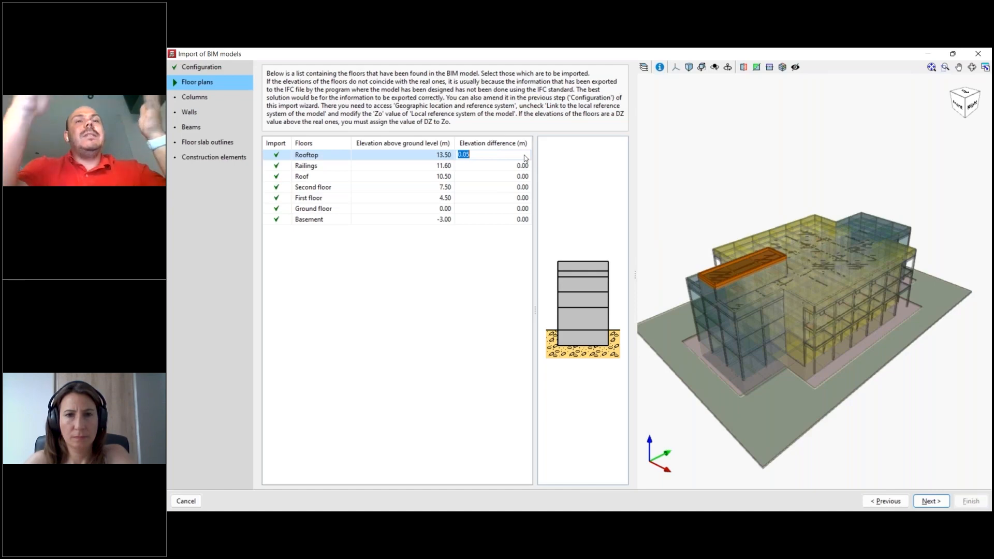
{"action": "type", "text": "0"}
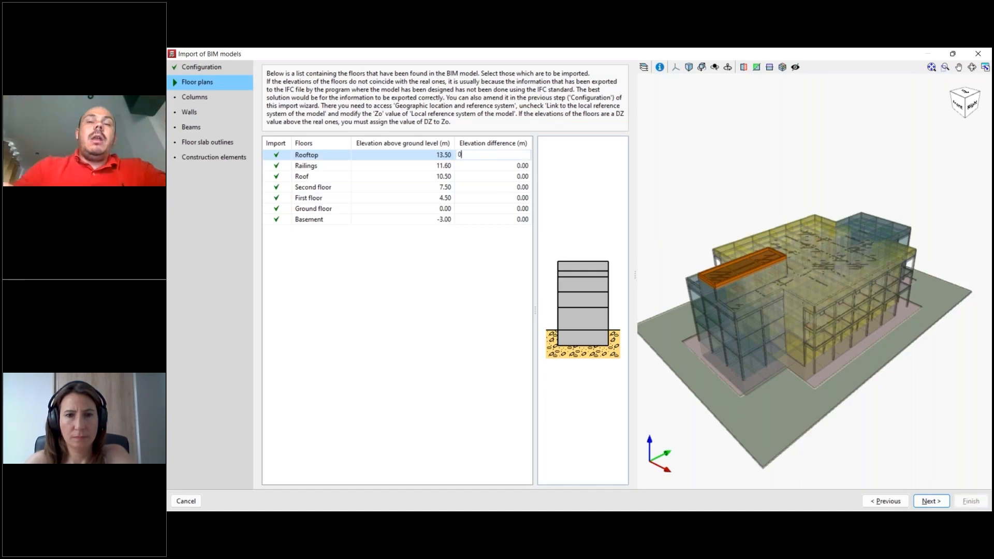
{"action": "key", "text": "Return"}
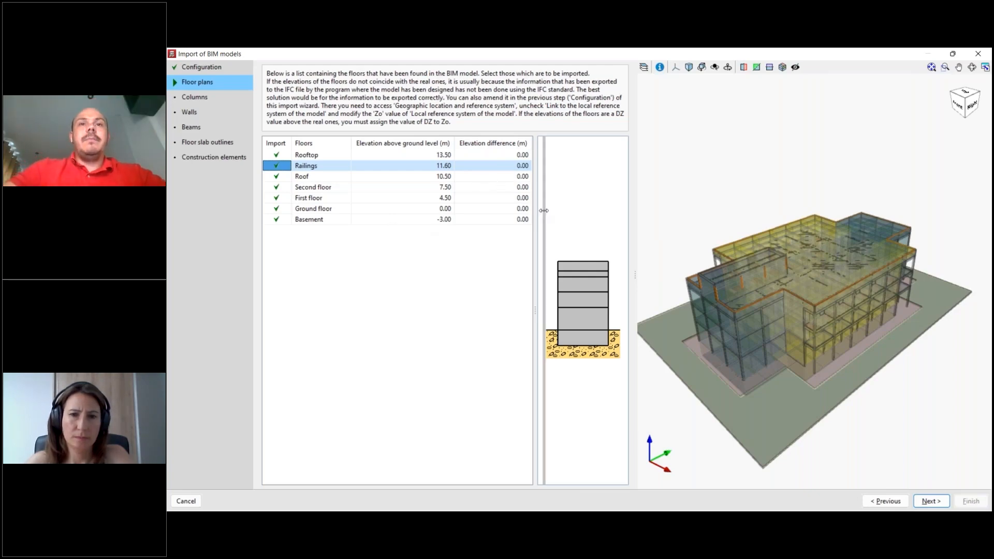
{"action": "left_click_drag", "start_coordinate": [534, 210], "coordinate": [533, 209]}
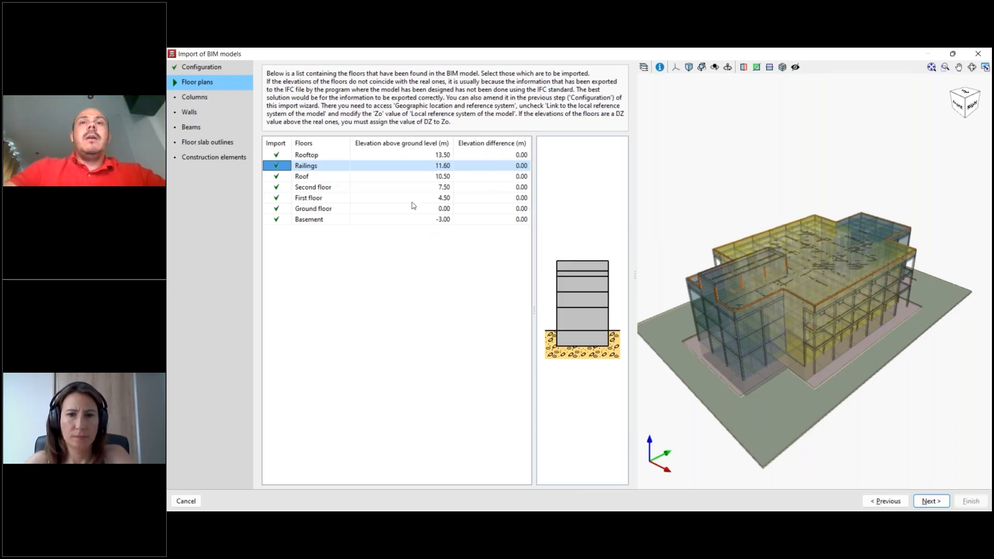
- Highlight the Rooftop, First floor and Basement in the model, and exclude the Basement from the import and include it again
{"action": "left_click", "coordinate": [277, 156]}
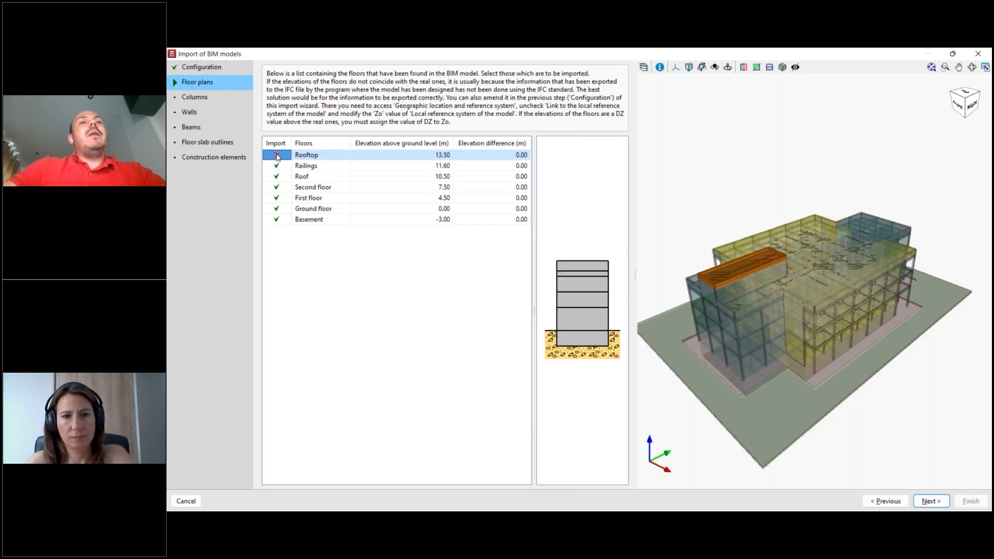
{"action": "left_click", "coordinate": [277, 199]}
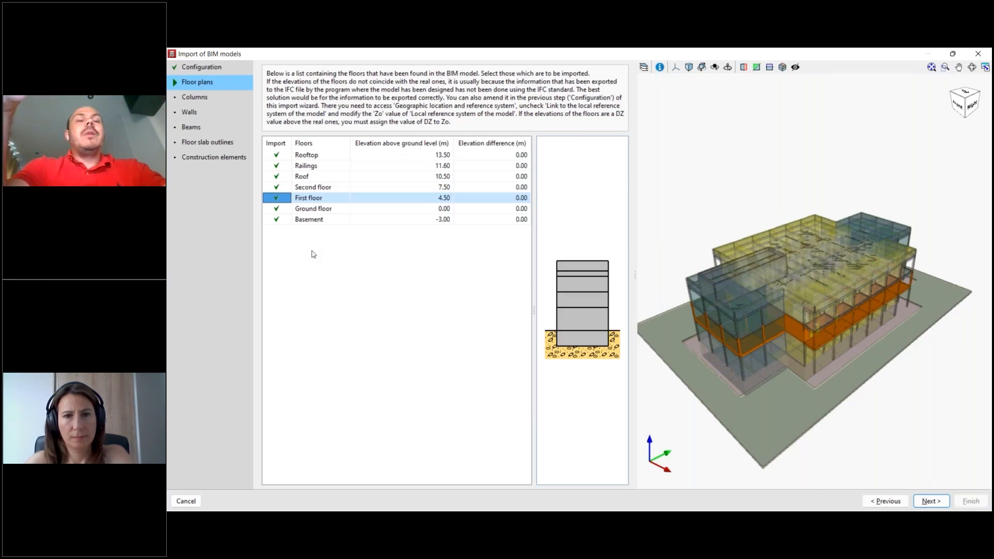
{"action": "left_click", "coordinate": [278, 219]}
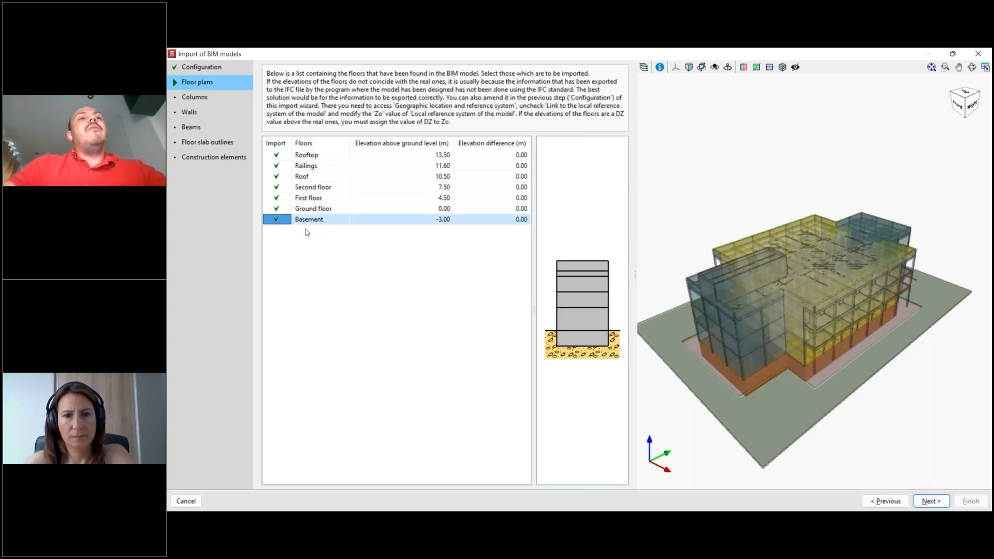
{"action": "left_click", "coordinate": [277, 219]}
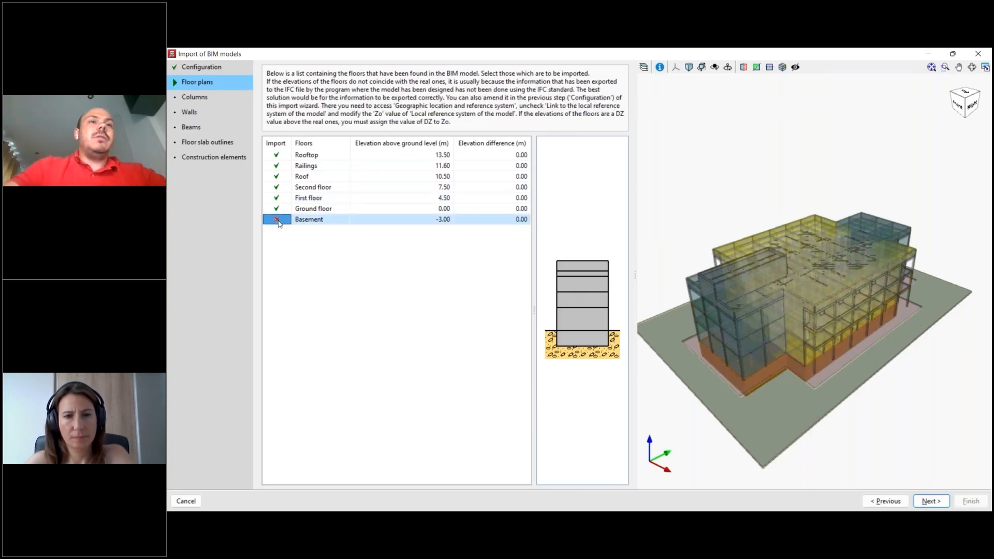
{"action": "left_click", "coordinate": [277, 220]}
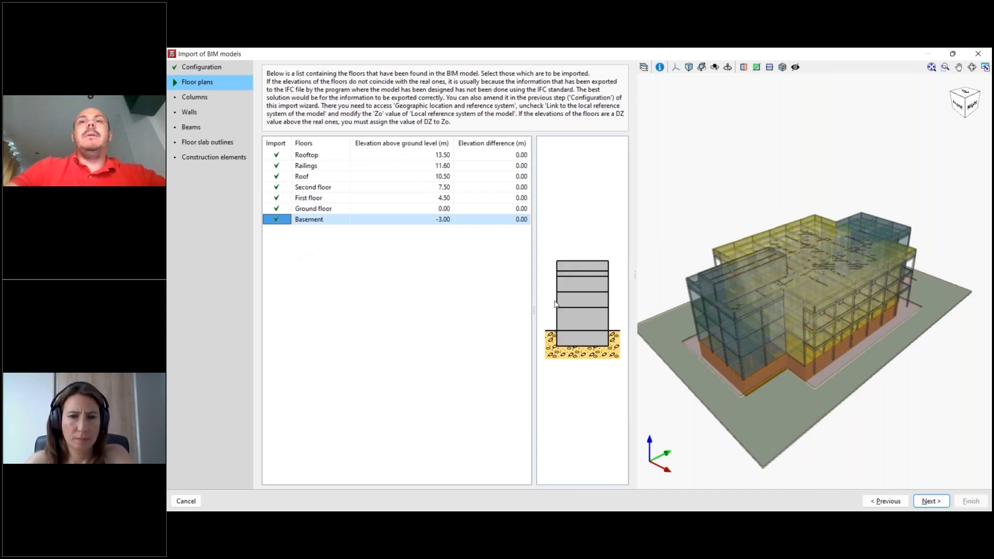
- Narrow the floor list and explanation area of the import wizard to give the 3D model more room
{"action": "left_click_drag", "start_coordinate": [534, 310], "coordinate": [498, 294]}
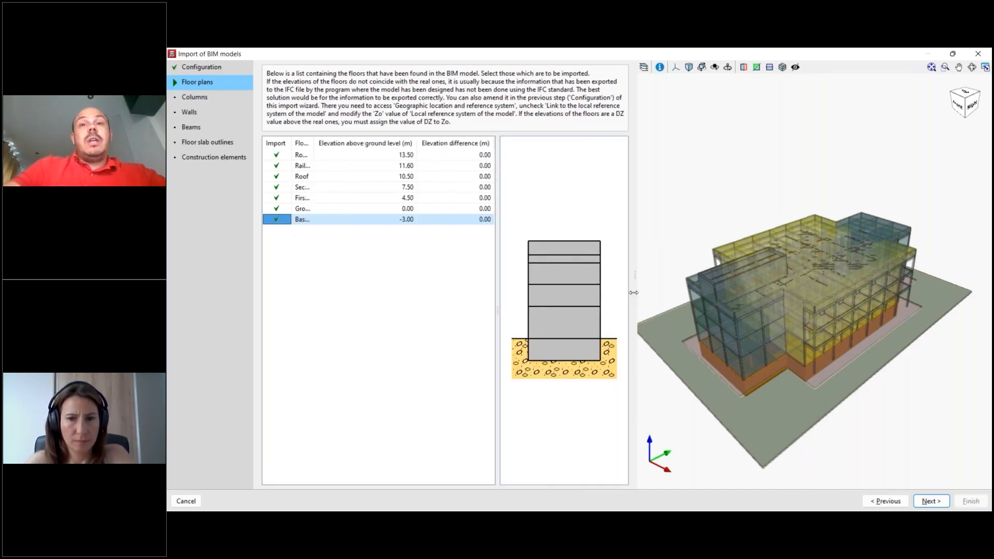
{"action": "left_click_drag", "start_coordinate": [599, 285], "coordinate": [589, 285]}
{"action": "middle_click_drag", "start_coordinate": [823, 339], "coordinate": [780, 335]}
{"action": "mouse_move", "coordinate": [842, 382]}
{"action": "middle_mouse_down"}
{"action": "mouse_move", "coordinate": [804, 372]}
{"action": "mouse_move", "coordinate": [828, 367]}
{"action": "mouse_move", "coordinate": [825, 359]}
{"action": "mouse_move", "coordinate": [847, 379]}
{"action": "mouse_move", "coordinate": [828, 373]}
{"action": "middle_mouse_up"}
- Highlight each level from the Ground floor up to the Rooftop in turn to see its elements in the model
{"action": "left_click", "coordinate": [321, 226]}
{"action": "left_click", "coordinate": [319, 215]}
{"action": "left_click", "coordinate": [319, 205]}
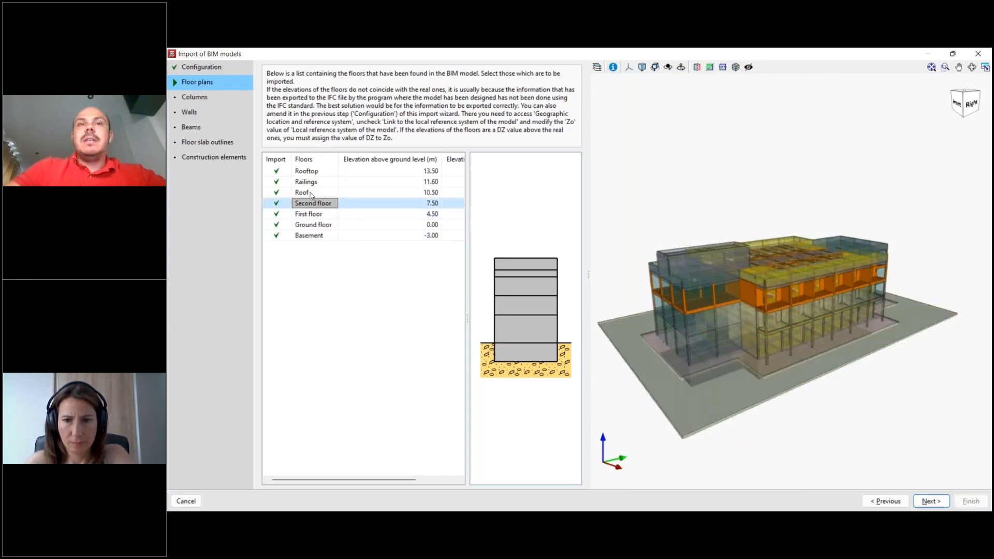
{"action": "left_click", "coordinate": [311, 193]}
{"action": "left_click", "coordinate": [313, 183]}
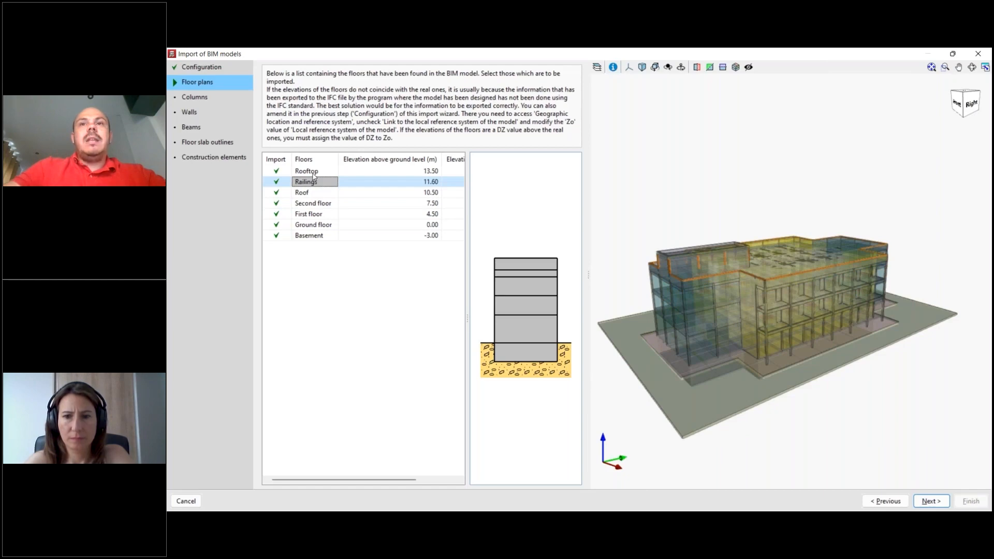
{"action": "left_click", "coordinate": [314, 173]}
- Highlight the First floor, Second floor and Basement in turn, and examine the Basement from below
{"action": "left_click", "coordinate": [316, 214]}
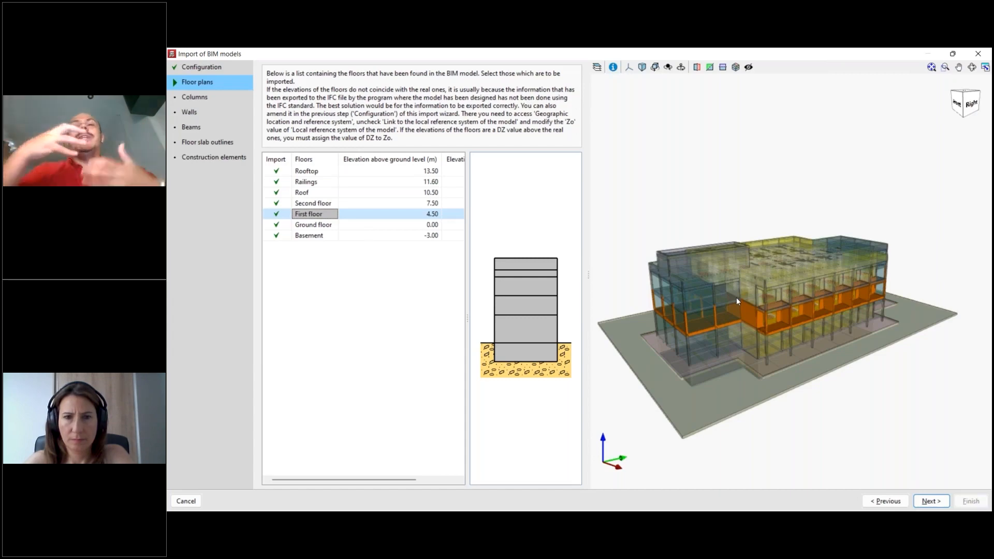
{"action": "left_click", "coordinate": [319, 204]}
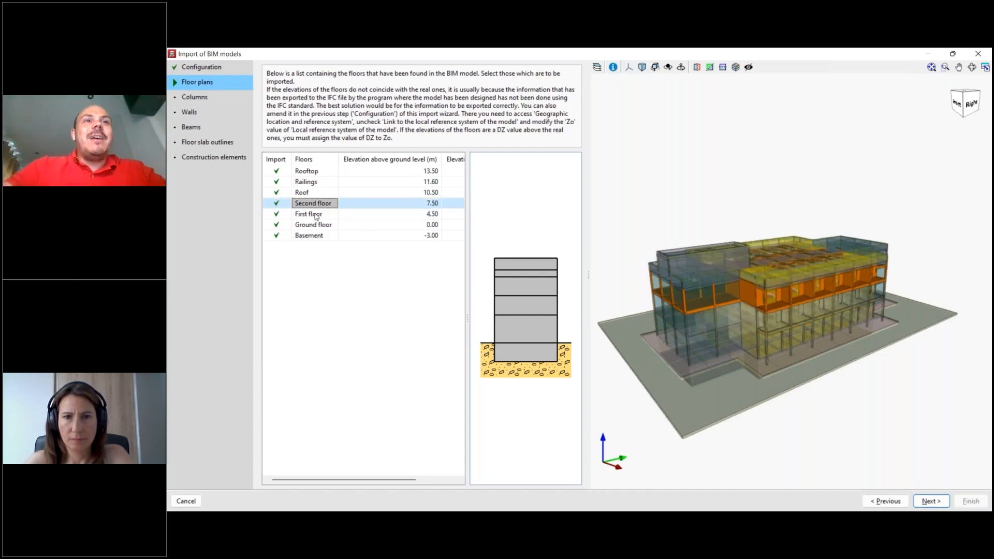
{"action": "left_click", "coordinate": [325, 238]}
{"action": "middle_click_drag", "start_coordinate": [793, 415], "coordinate": [779, 347]}
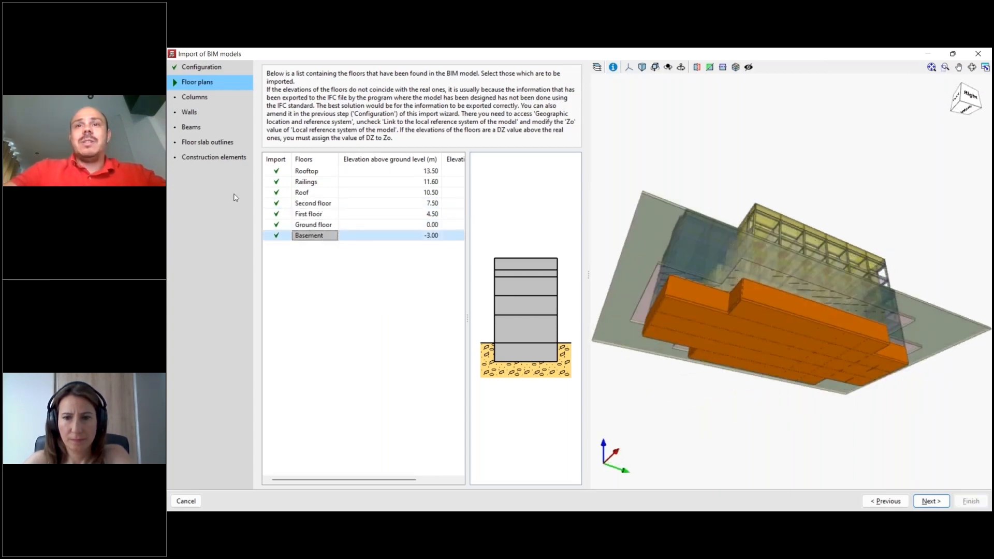
- Highlight the Ground floor and the First floor, and inspect their elements up close in the 3D model
{"action": "left_click", "coordinate": [316, 225]}
{"action": "scroll", "coordinate": [746, 334], "scroll_direction": "up", "scroll_amount": 3}
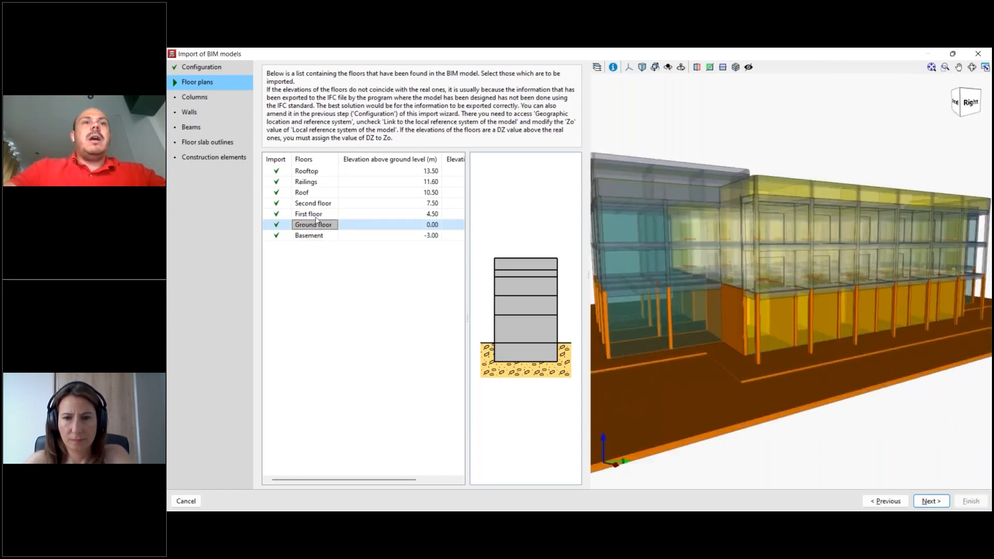
{"action": "key", "text": "Up"}
{"action": "scroll", "coordinate": [740, 290], "scroll_direction": "up", "scroll_amount": 3}
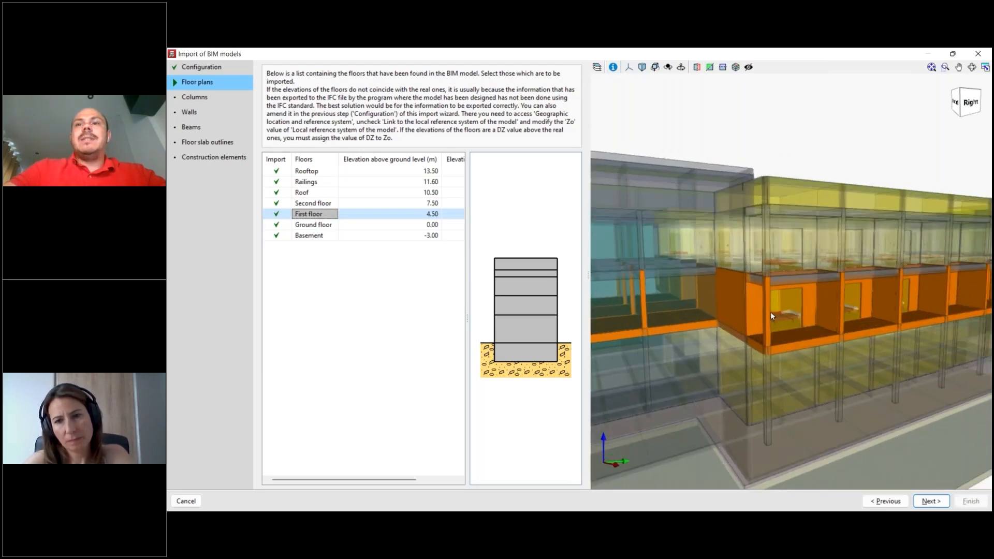
{"action": "scroll", "coordinate": [779, 325], "scroll_direction": "down", "scroll_amount": 5}
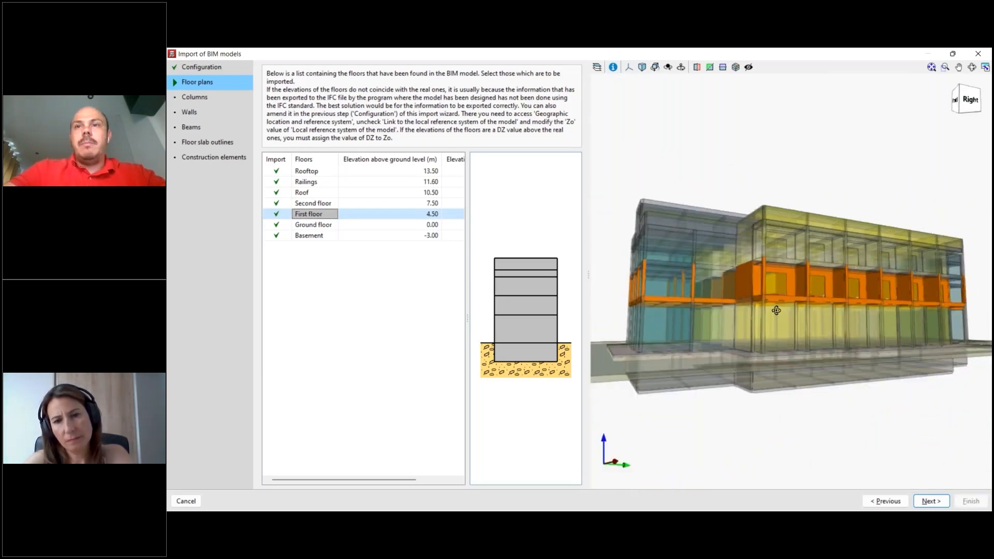
- Highlight the Second floor and examine where its elements lie within the whole building
{"action": "left_click", "coordinate": [313, 207]}
{"action": "scroll", "coordinate": [797, 393], "scroll_direction": "down", "scroll_amount": 2}
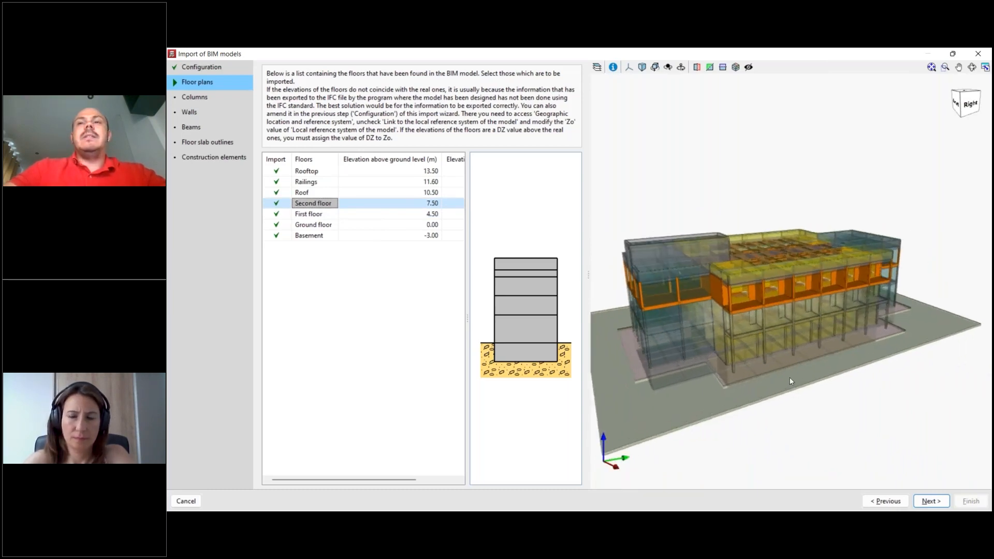
{"action": "scroll", "coordinate": [800, 398], "scroll_direction": "down", "scroll_amount": 1}
{"action": "mouse_move", "coordinate": [801, 402]}
{"action": "middle_mouse_down"}
{"action": "mouse_move", "coordinate": [766, 382]}
{"action": "mouse_move", "coordinate": [815, 391]}
{"action": "middle_mouse_up"}
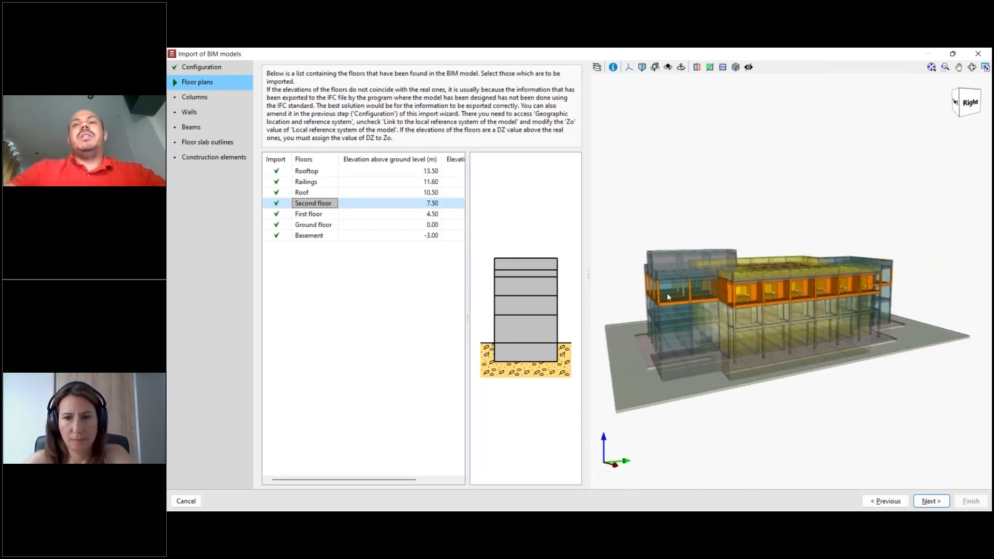
{"action": "scroll", "coordinate": [725, 357], "scroll_direction": "up", "scroll_amount": 2}
{"action": "scroll", "coordinate": [751, 350], "scroll_direction": "down", "scroll_amount": 2}
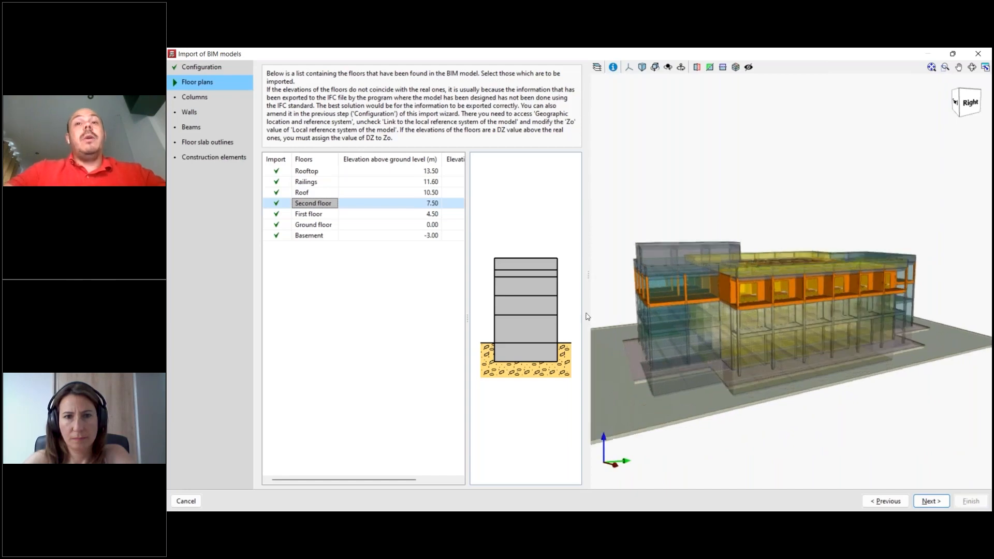
{"action": "scroll", "coordinate": [824, 377], "scroll_direction": "up", "scroll_amount": 1}
{"action": "mouse_move", "coordinate": [835, 381]}
{"action": "middle_mouse_down"}
{"action": "mouse_move", "coordinate": [861, 392]}
{"action": "mouse_move", "coordinate": [851, 390]}
{"action": "middle_mouse_up"}
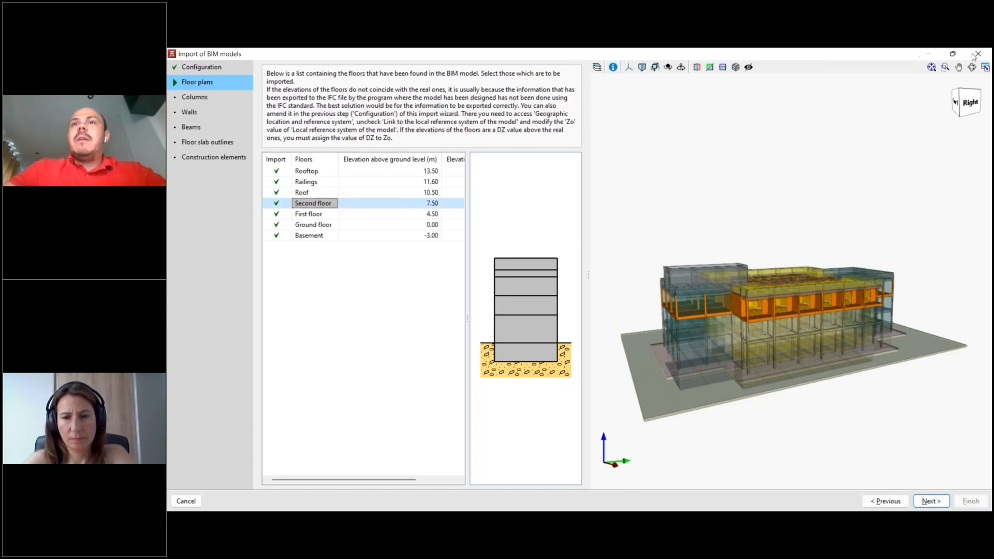
- Show the 3D view's element list and check the first 3D architecture model by toggling its visibility
{"action": "left_click", "coordinate": [596, 67]}
{"action": "left_click_drag", "start_coordinate": [910, 127], "coordinate": [847, 129]}
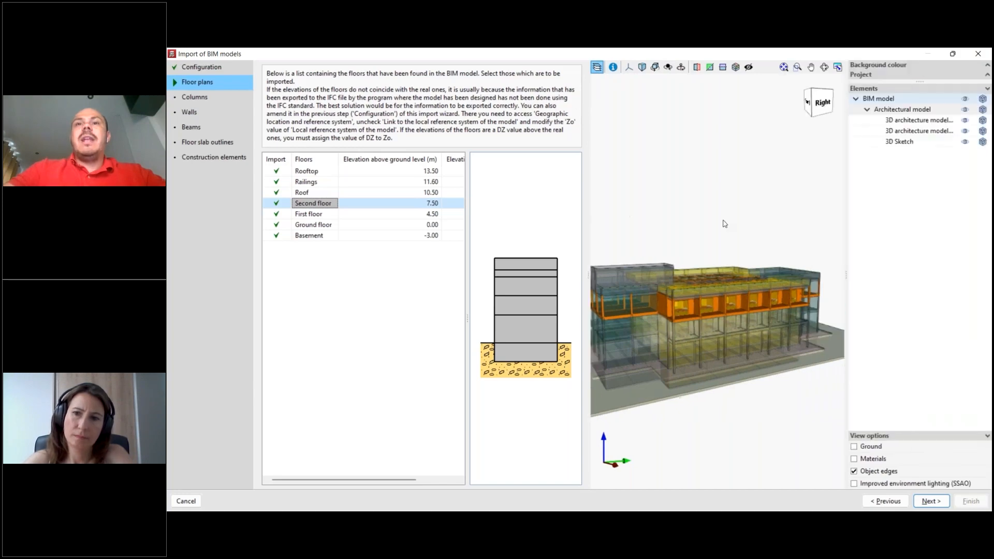
{"action": "left_click", "coordinate": [965, 123]}
{"action": "left_click", "coordinate": [966, 122]}
{"action": "left_click", "coordinate": [967, 123]}
{"action": "left_click", "coordinate": [966, 123]}
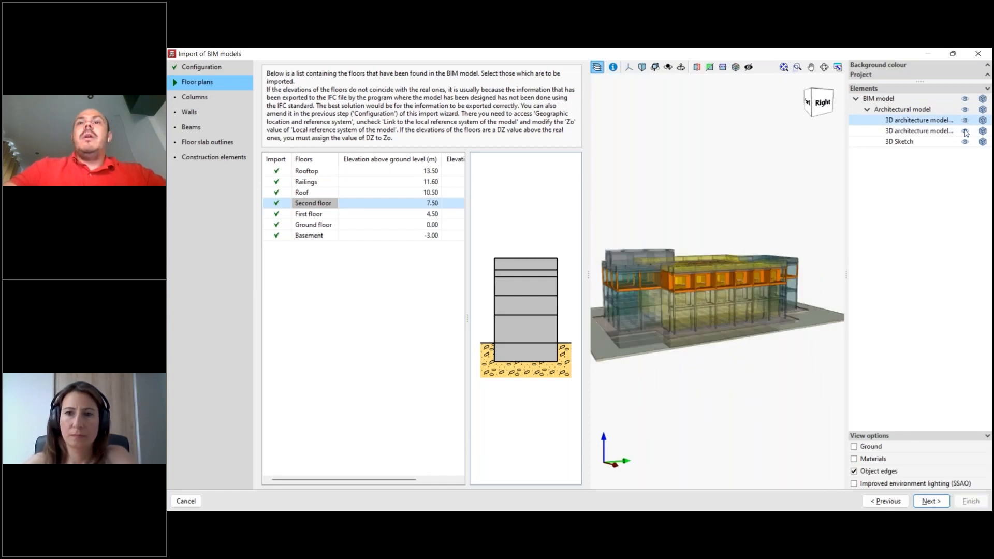
- Hide both 3D architecture models so that only the 3D Sketch is displayed
{"action": "left_click", "coordinate": [966, 122]}
{"action": "left_click", "coordinate": [966, 132]}
{"action": "left_click", "coordinate": [966, 132]}
{"action": "left_click", "coordinate": [966, 143]}
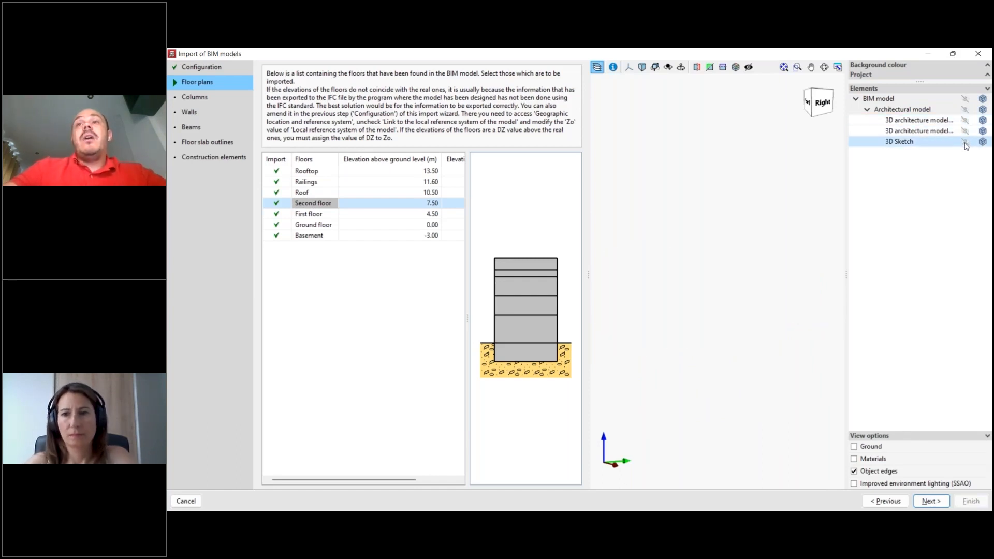
{"action": "left_click", "coordinate": [966, 143]}
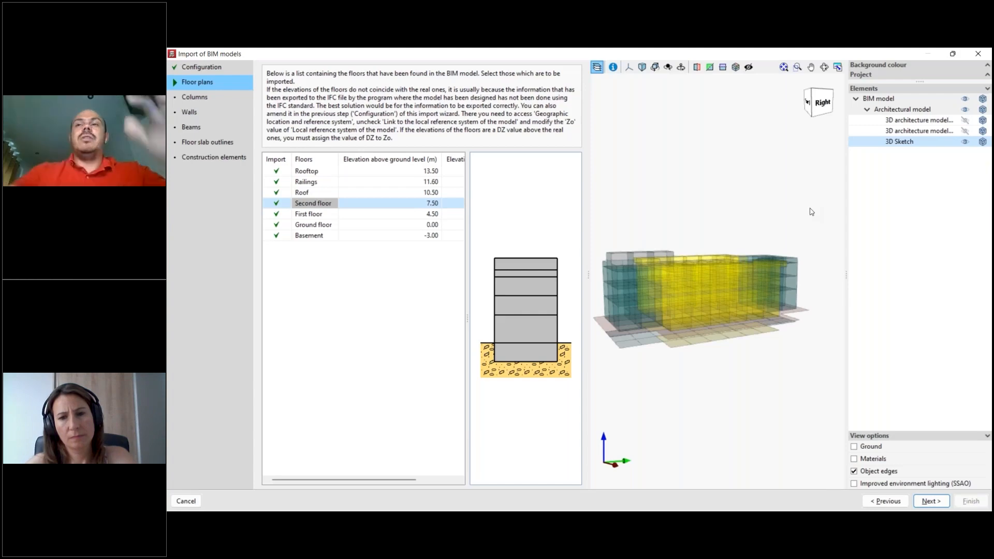
- Toggle the 3D Sketch and restore the visibility of both 3D architecture models together with it
{"action": "left_click", "coordinate": [966, 142]}
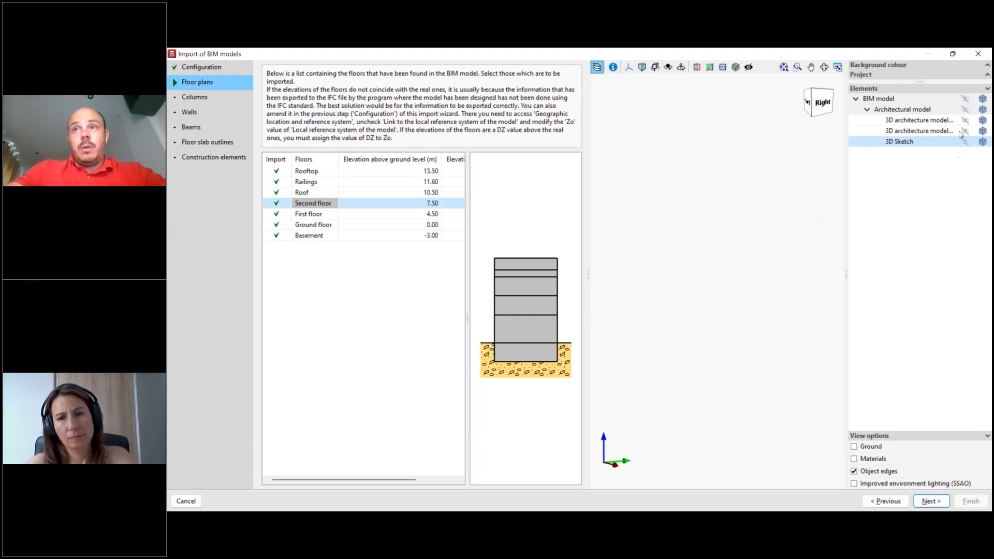
{"action": "left_click", "coordinate": [964, 143]}
{"action": "left_click", "coordinate": [965, 123]}
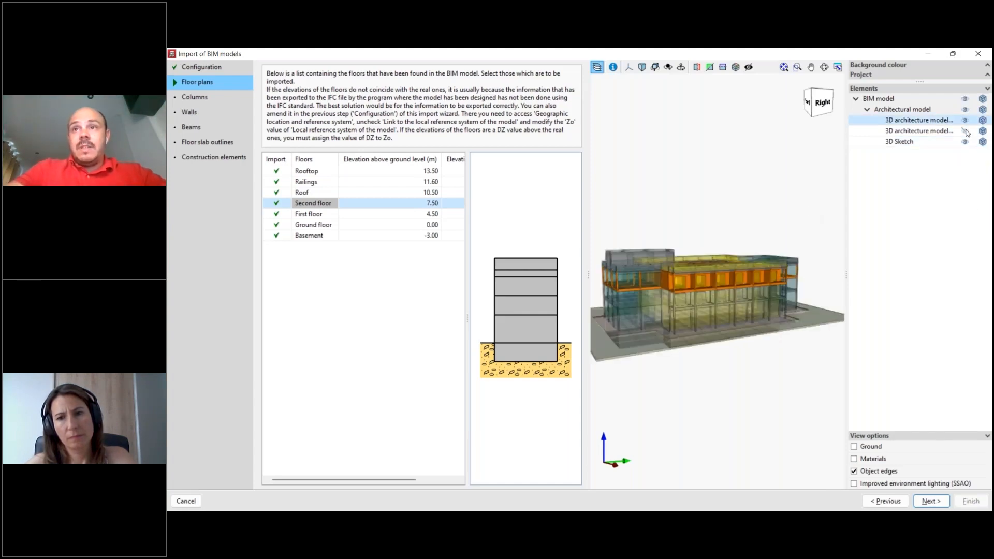
{"action": "left_click", "coordinate": [966, 132]}
{"action": "left_click", "coordinate": [965, 122]}
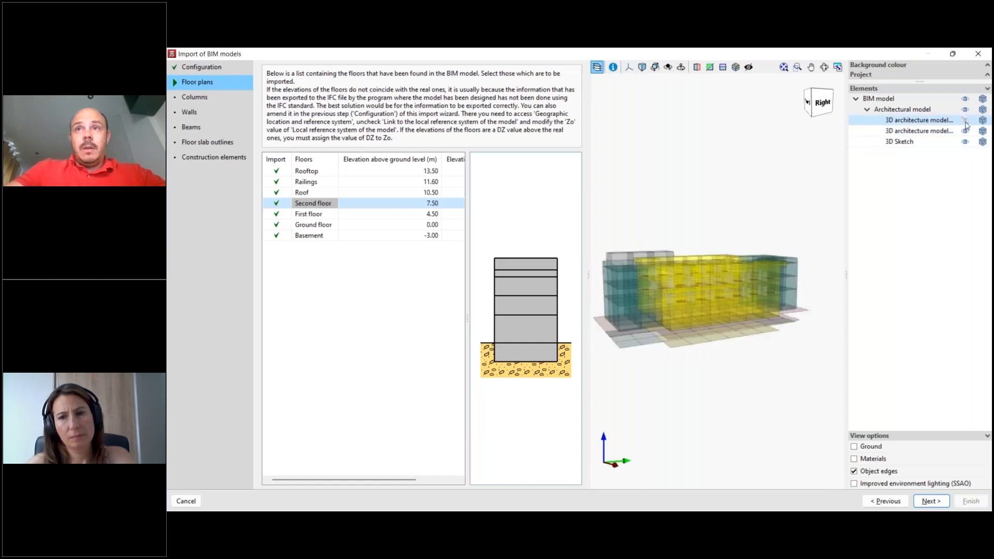
{"action": "left_click", "coordinate": [965, 121]}
- Try the light blue and grey background colours for the 3D view and return to white
{"action": "left_click", "coordinate": [986, 67]}
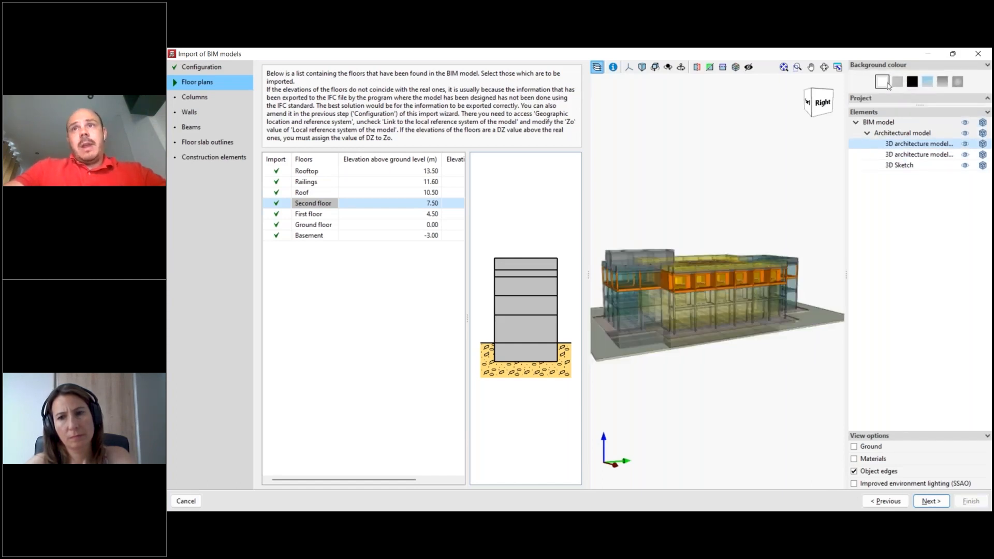
{"action": "left_click", "coordinate": [927, 81]}
{"action": "left_click", "coordinate": [896, 85]}
{"action": "left_click", "coordinate": [883, 83]}
{"action": "scroll", "coordinate": [841, 170], "scroll_direction": "down", "scroll_amount": 1}
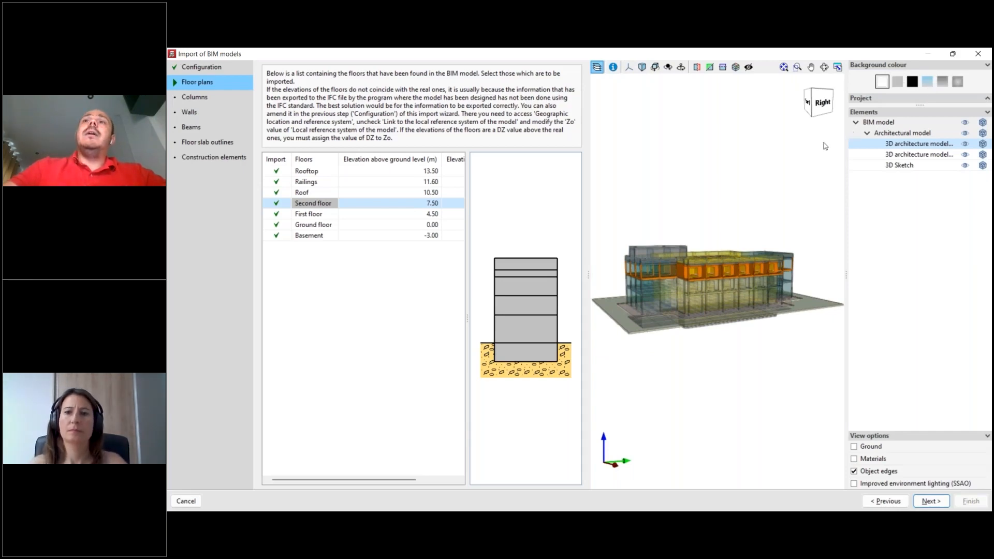
- Hide the 3D view's element list and inspect the highlighted second-floor elements up close
{"action": "left_click", "coordinate": [596, 66]}
{"action": "scroll", "coordinate": [770, 279], "scroll_direction": "up", "scroll_amount": 5}
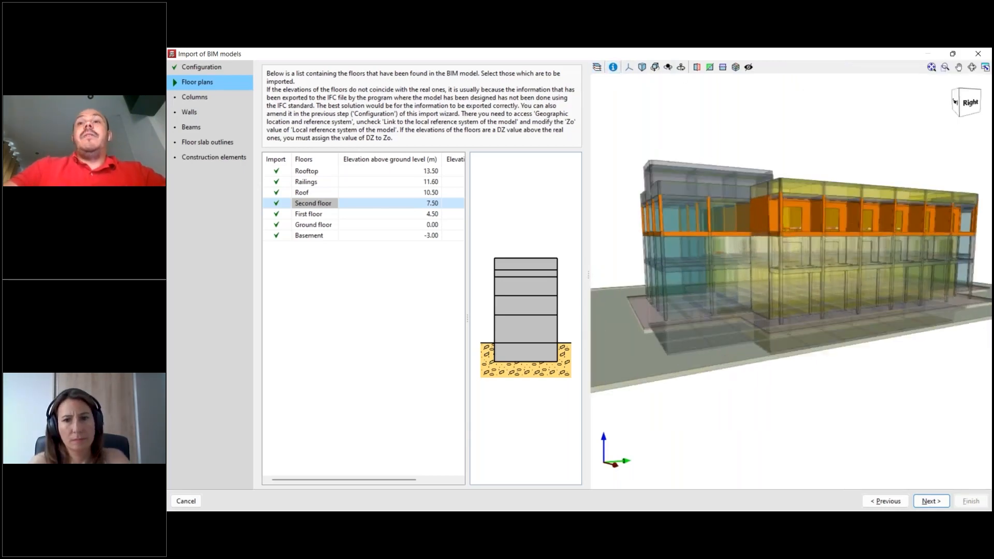
{"action": "scroll", "coordinate": [772, 288], "scroll_direction": "up", "scroll_amount": 5}
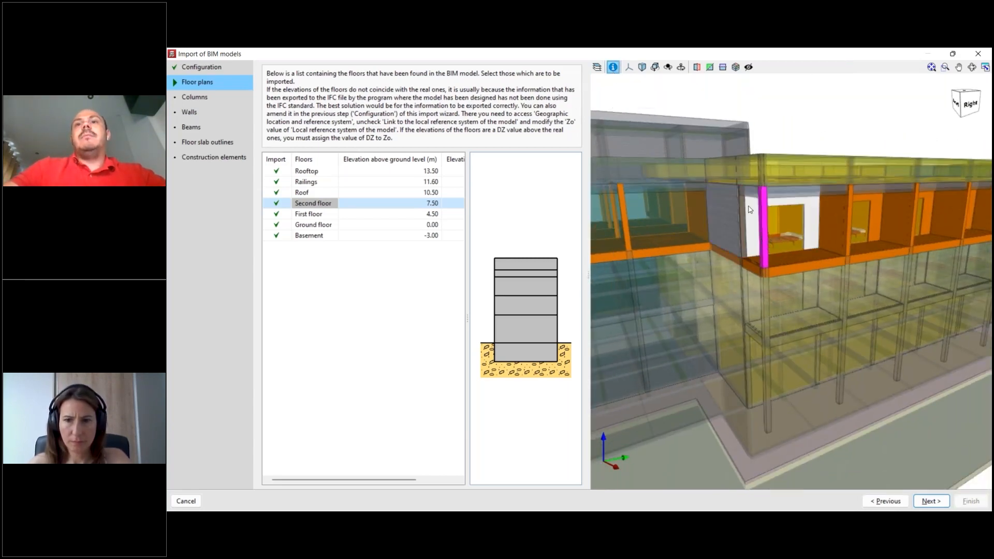
{"action": "scroll", "coordinate": [746, 214], "scroll_direction": "down", "scroll_amount": 2}
{"action": "scroll", "coordinate": [727, 220], "scroll_direction": "down", "scroll_amount": 2}
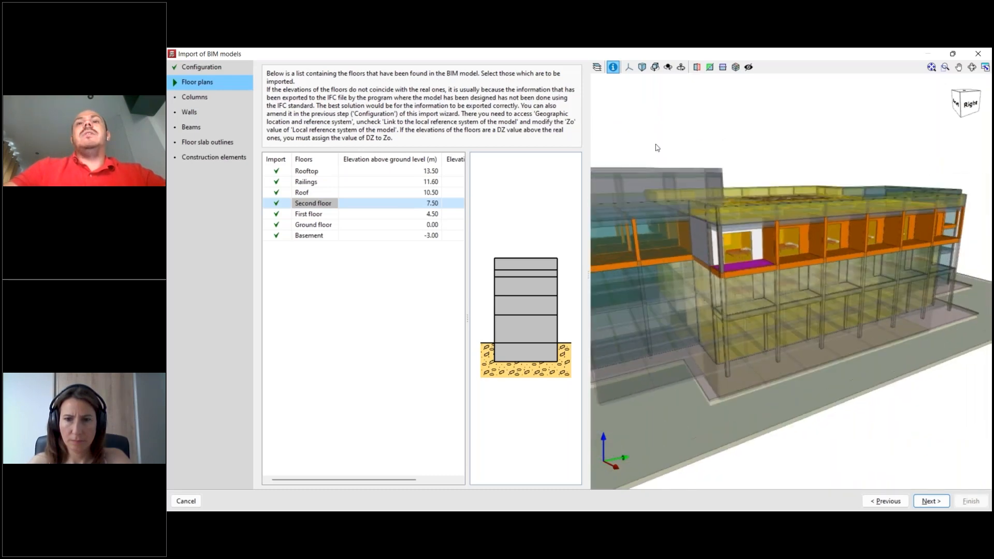
- Try the orthogonal projection on the 3D building model and return to the perspective view
{"action": "left_click", "coordinate": [642, 66]}
{"action": "scroll", "coordinate": [782, 250], "scroll_direction": "up", "scroll_amount": 2}
{"action": "middle_click_drag", "start_coordinate": [782, 251], "coordinate": [788, 236]}
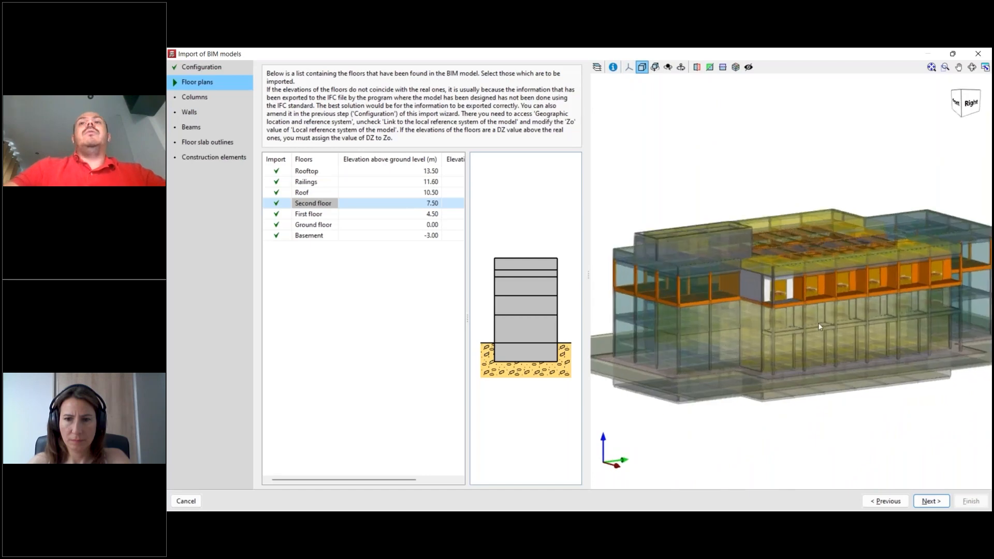
{"action": "scroll", "coordinate": [823, 331], "scroll_direction": "up", "scroll_amount": 3}
{"action": "scroll", "coordinate": [823, 331], "scroll_direction": "down", "scroll_amount": 3}
{"action": "left_click", "coordinate": [642, 67]}
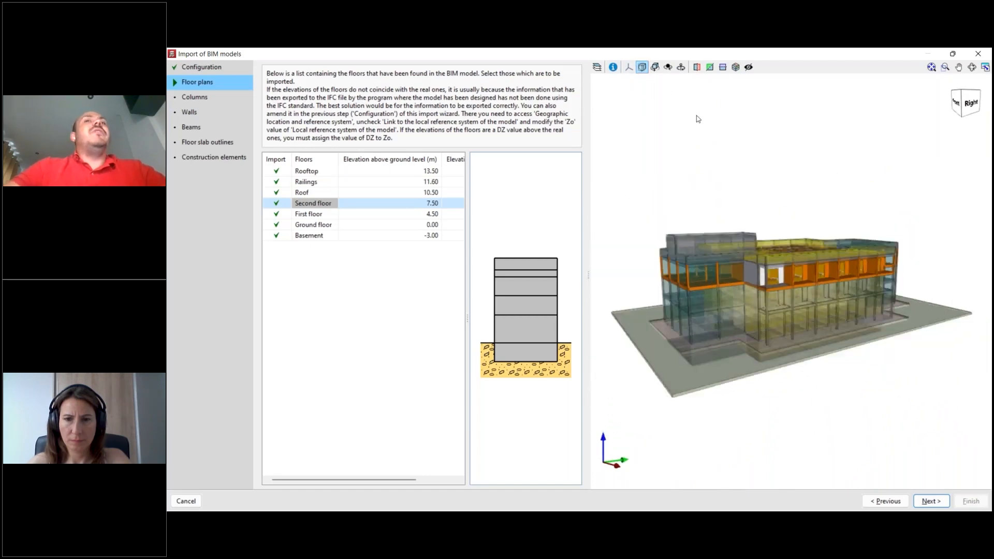
- Try a horizontal section plane through the 3D building, shifting it vertically, and turn it off again
{"action": "left_click", "coordinate": [724, 69]}
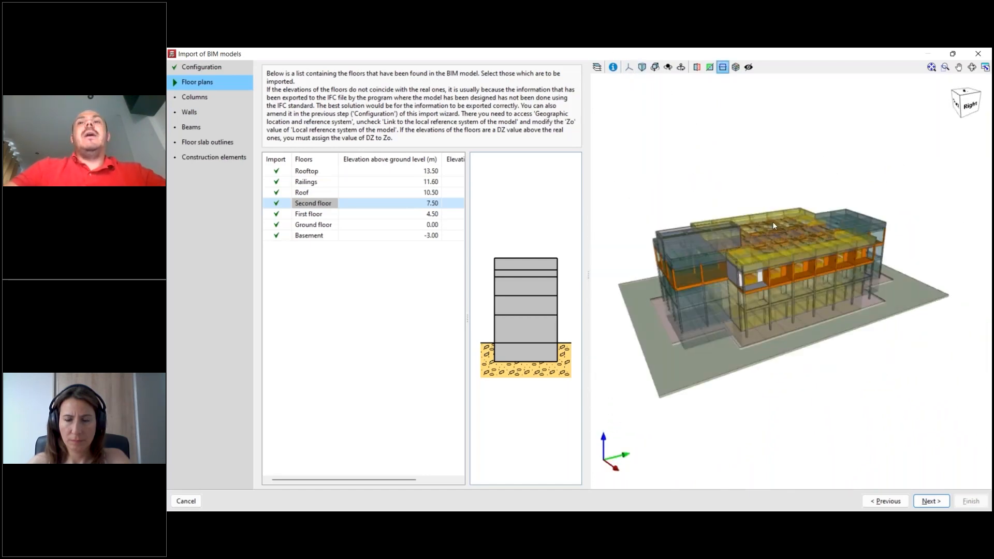
{"action": "mouse_move", "coordinate": [778, 229]}
{"action": "left_mouse_down"}
{"action": "mouse_move", "coordinate": [779, 254]}
{"action": "mouse_move", "coordinate": [779, 230]}
{"action": "left_mouse_up"}
{"action": "scroll", "coordinate": [784, 315], "scroll_direction": "up", "scroll_amount": 3}
{"action": "middle_click_drag", "start_coordinate": [787, 329], "coordinate": [799, 365]}
{"action": "mouse_move", "coordinate": [769, 135]}
{"action": "left_mouse_down"}
{"action": "mouse_move", "coordinate": [774, 192]}
{"action": "mouse_move", "coordinate": [760, 136]}
{"action": "left_mouse_up"}
{"action": "scroll", "coordinate": [760, 137], "scroll_direction": "down", "scroll_amount": 4}
{"action": "middle_click_drag", "start_coordinate": [806, 290], "coordinate": [800, 248]}
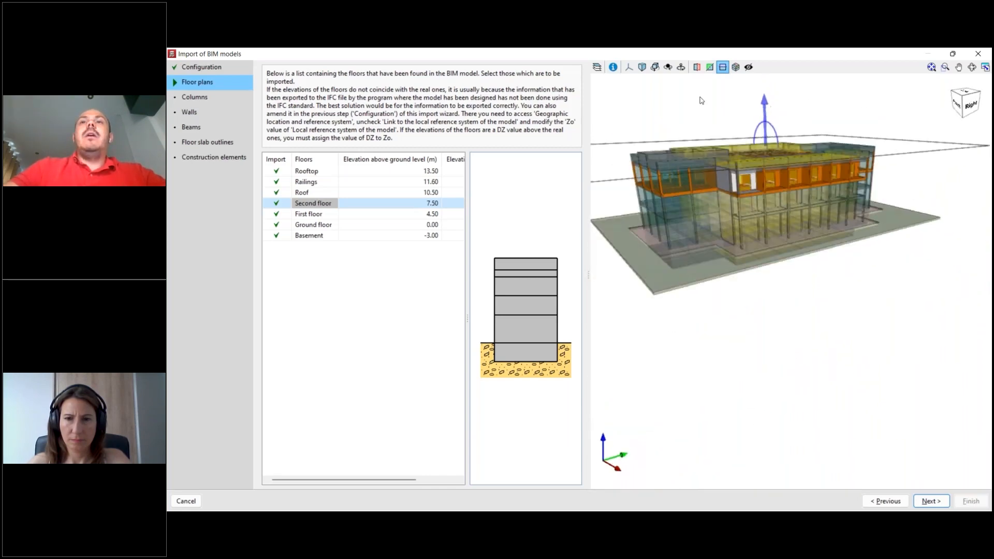
{"action": "left_click", "coordinate": [735, 71]}
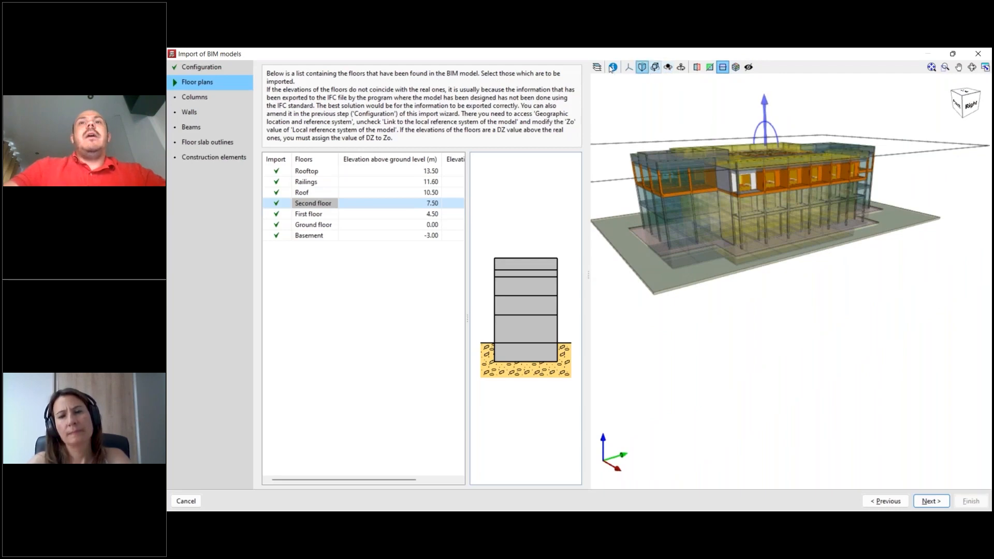
{"action": "middle_click_drag", "start_coordinate": [762, 312], "coordinate": [770, 356]}
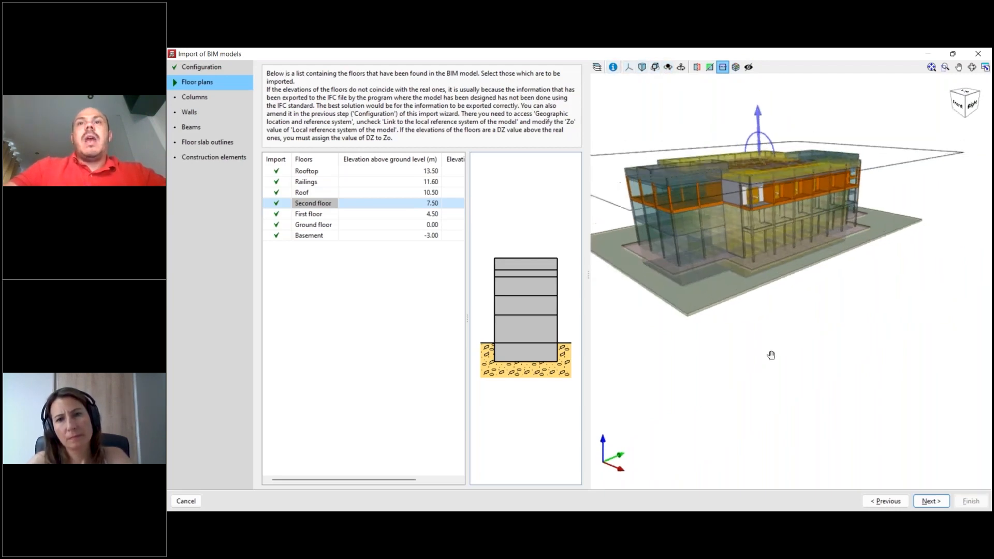
{"action": "left_click", "coordinate": [723, 71]}
{"action": "scroll", "coordinate": [813, 324], "scroll_direction": "down", "scroll_amount": 1}
{"action": "middle_click_drag", "start_coordinate": [812, 324], "coordinate": [886, 308]}
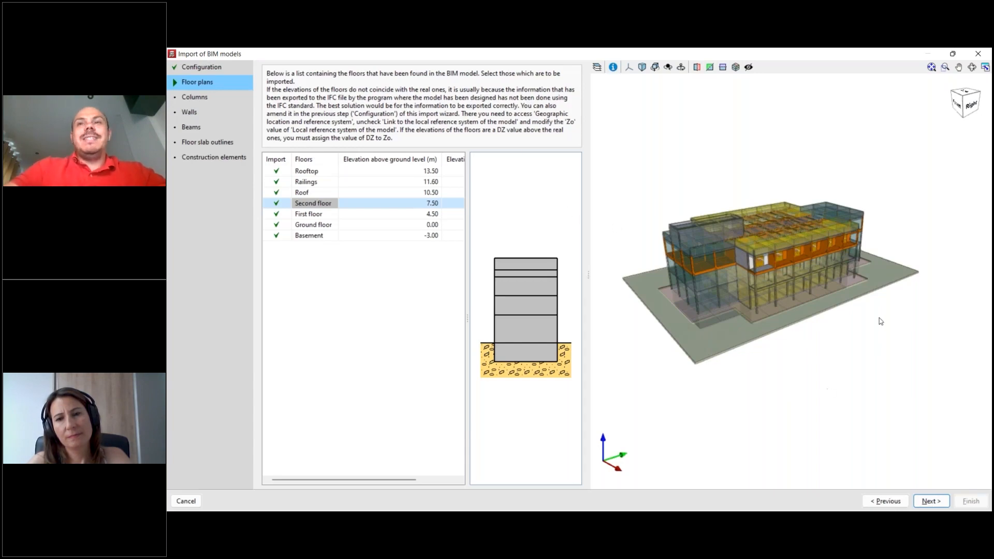
- Advance the import to the column types and examine the highlighted columns in the 3D model, adjusting the view's width
{"action": "left_click_drag", "start_coordinate": [824, 309], "coordinate": [648, 332]}
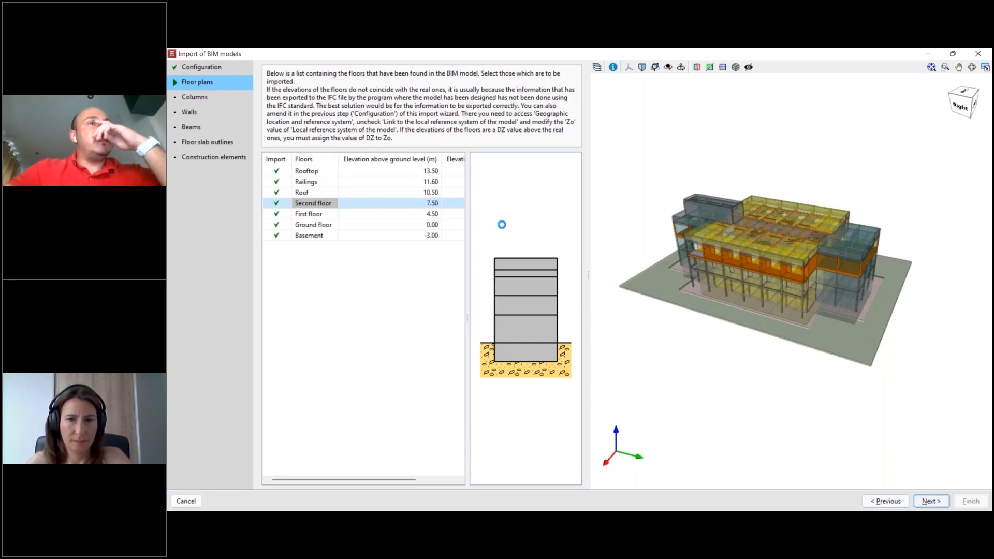
{"action": "left_click_drag", "start_coordinate": [587, 176], "coordinate": [634, 173]}
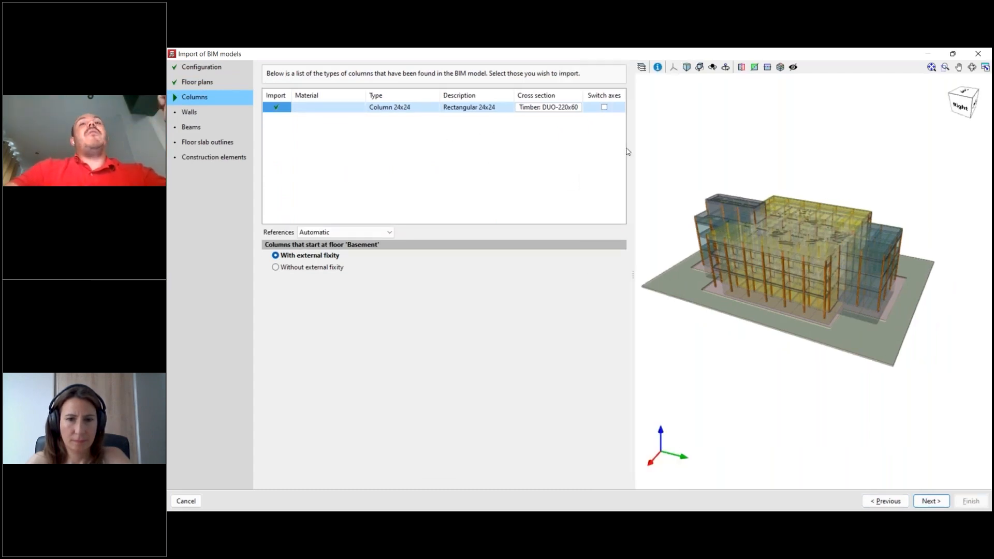
{"action": "scroll", "coordinate": [714, 319], "scroll_direction": "up", "scroll_amount": 3}
{"action": "scroll", "coordinate": [726, 346], "scroll_direction": "down", "scroll_amount": 2}
{"action": "middle_click_drag", "start_coordinate": [730, 349], "coordinate": [811, 387]}
{"action": "scroll", "coordinate": [811, 387], "scroll_direction": "down", "scroll_amount": 1}
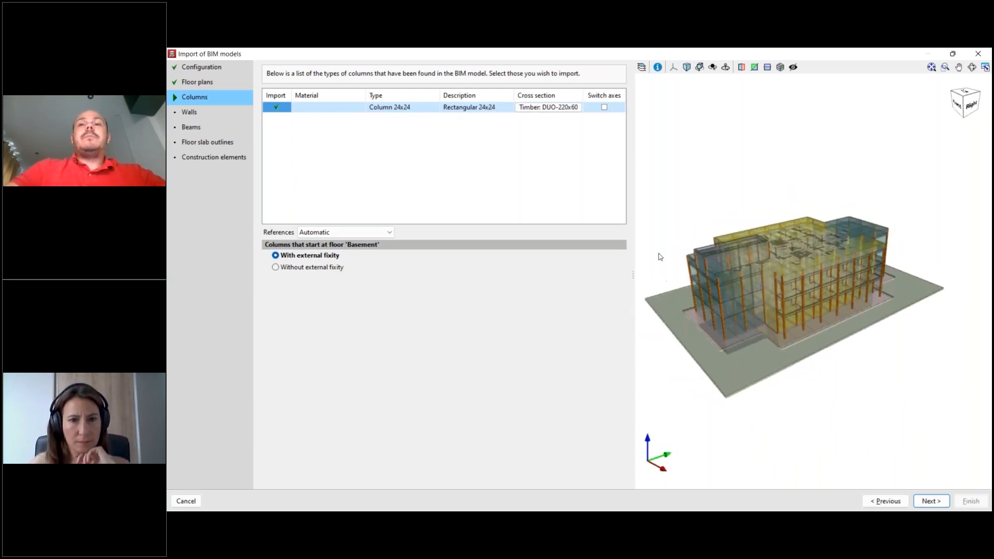
{"action": "left_click_drag", "start_coordinate": [598, 271], "coordinate": [597, 271]}
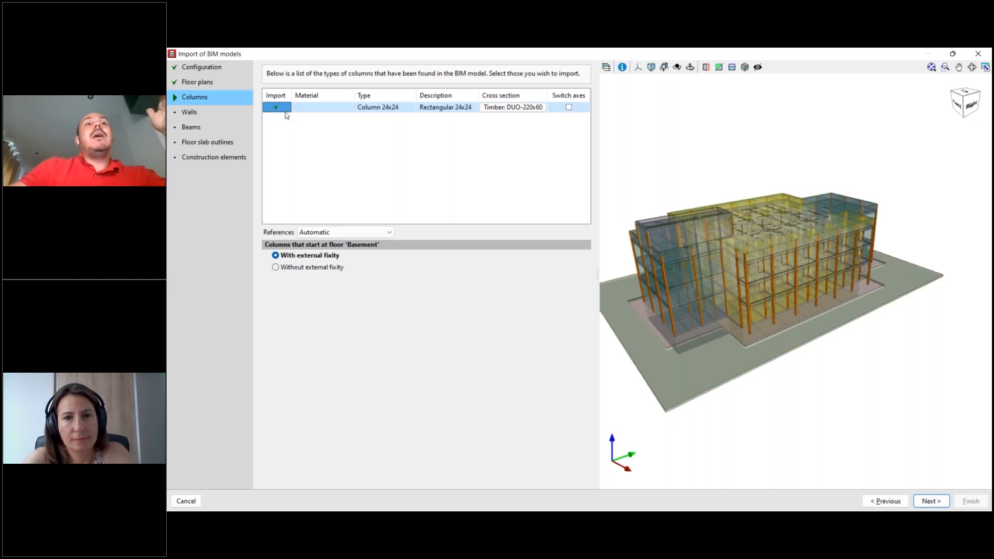
- Open the cross section of the Column 24x24 type and compare the rectangular and circular concrete sections
{"action": "left_click_drag", "start_coordinate": [354, 93], "coordinate": [331, 93]}
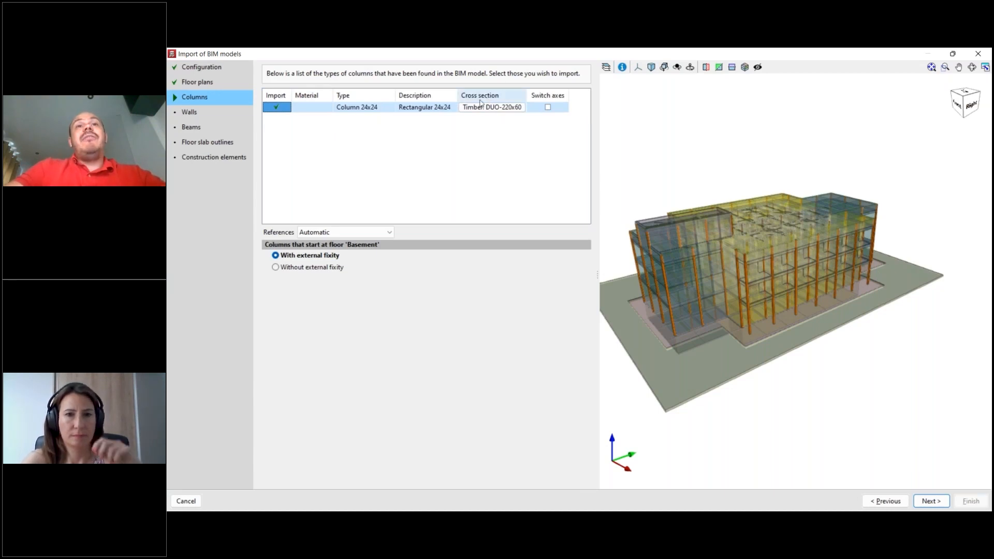
{"action": "left_click_drag", "start_coordinate": [597, 274], "coordinate": [559, 278]}
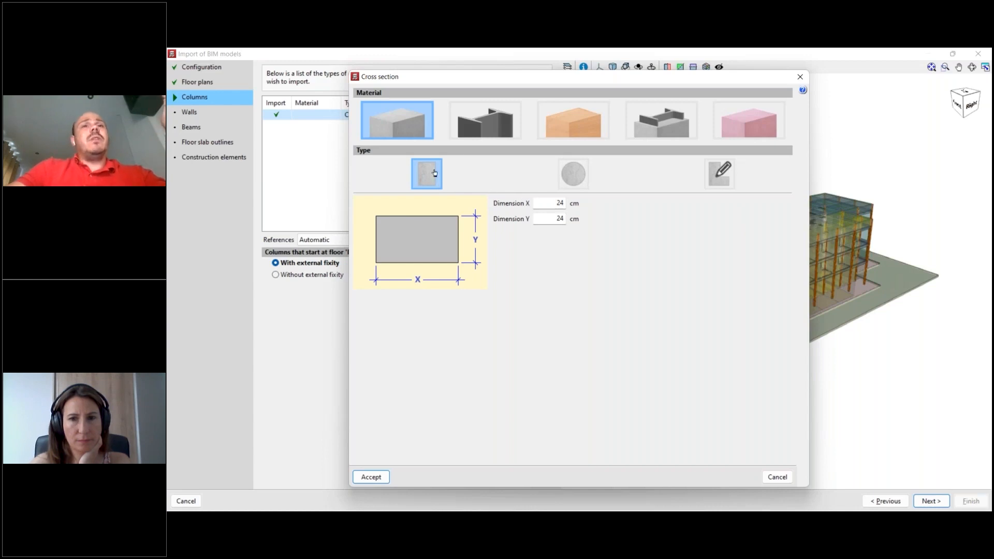
{"action": "left_click", "coordinate": [541, 206]}
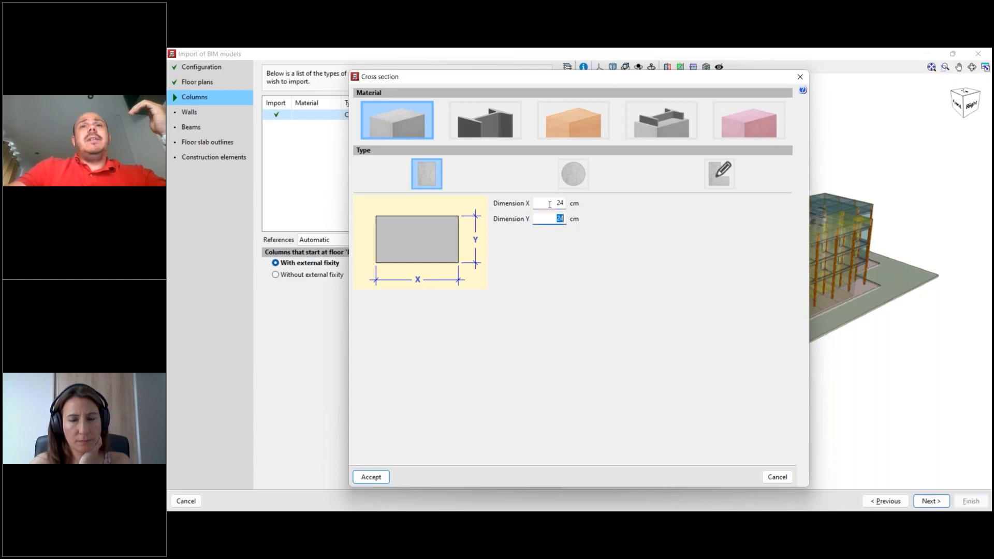
{"action": "double_click", "coordinate": [559, 218]}
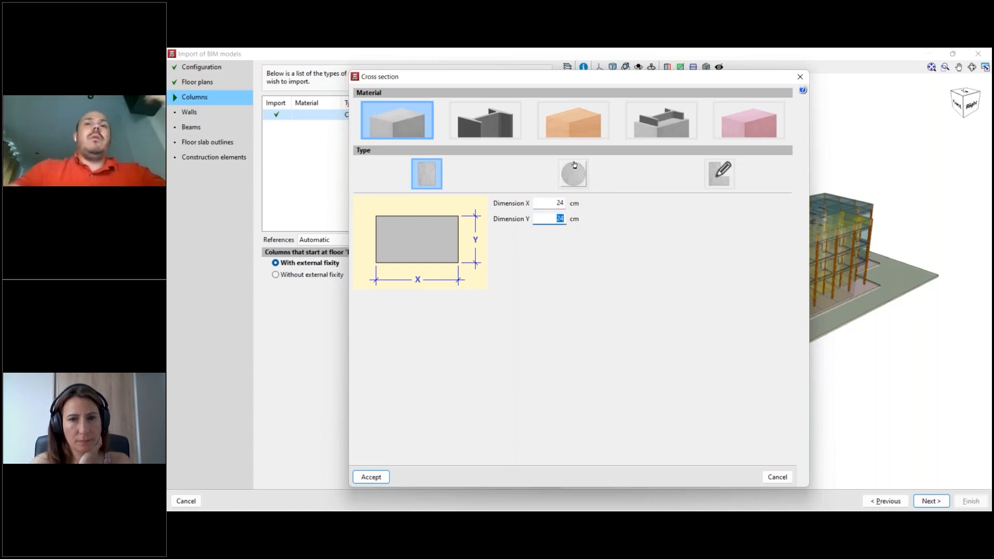
{"action": "mouse_move", "coordinate": [565, 204]}
{"action": "left_mouse_down"}
{"action": "mouse_move", "coordinate": [554, 204]}
{"action": "mouse_move", "coordinate": [561, 219]}
{"action": "left_mouse_up"}
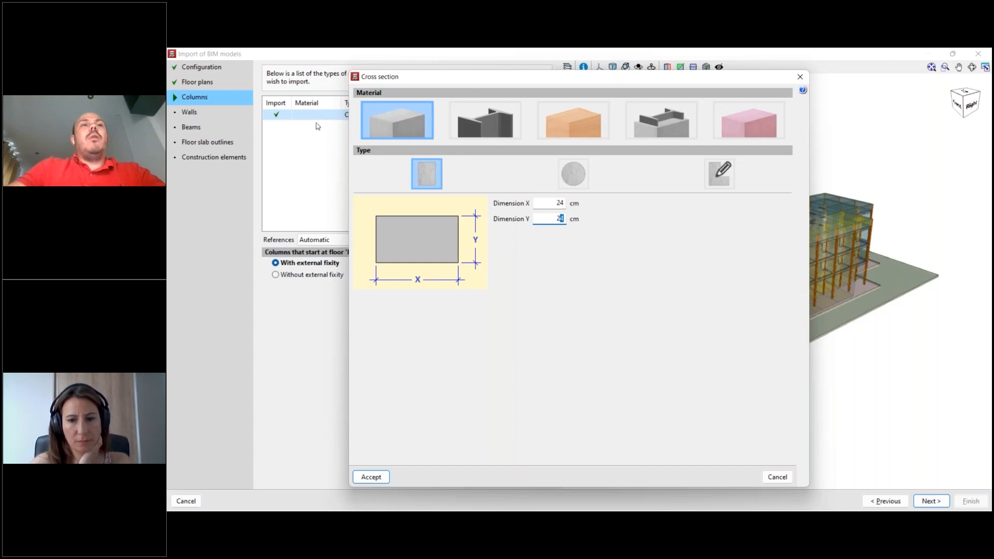
{"action": "left_click", "coordinate": [570, 177]}
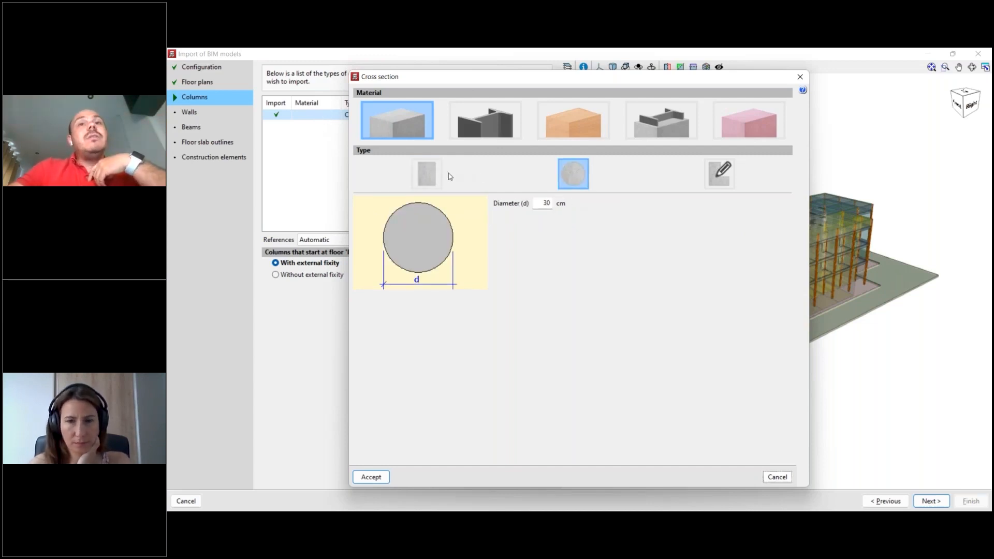
{"action": "left_click", "coordinate": [426, 174]}
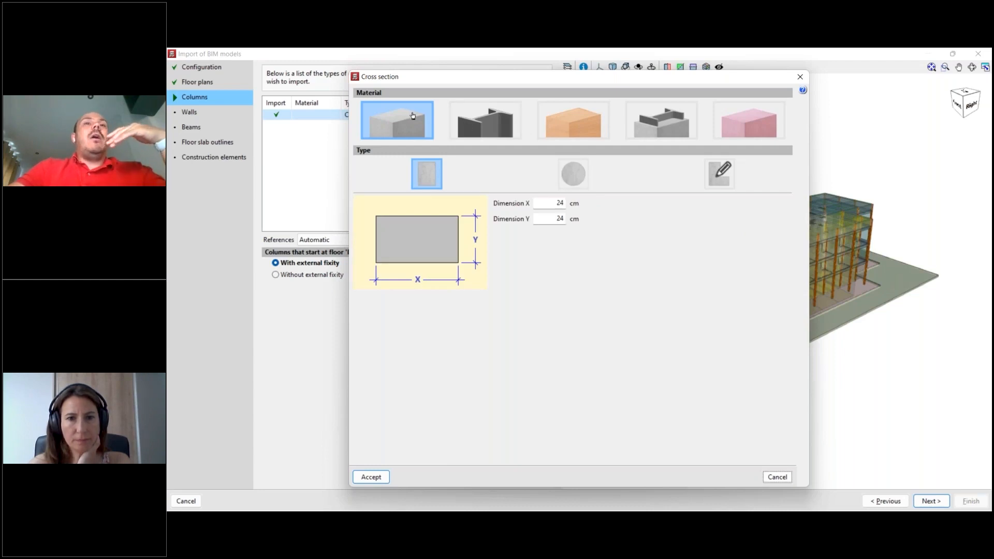
- Try timber as the column material and check the available section series
{"action": "left_click", "coordinate": [569, 128]}
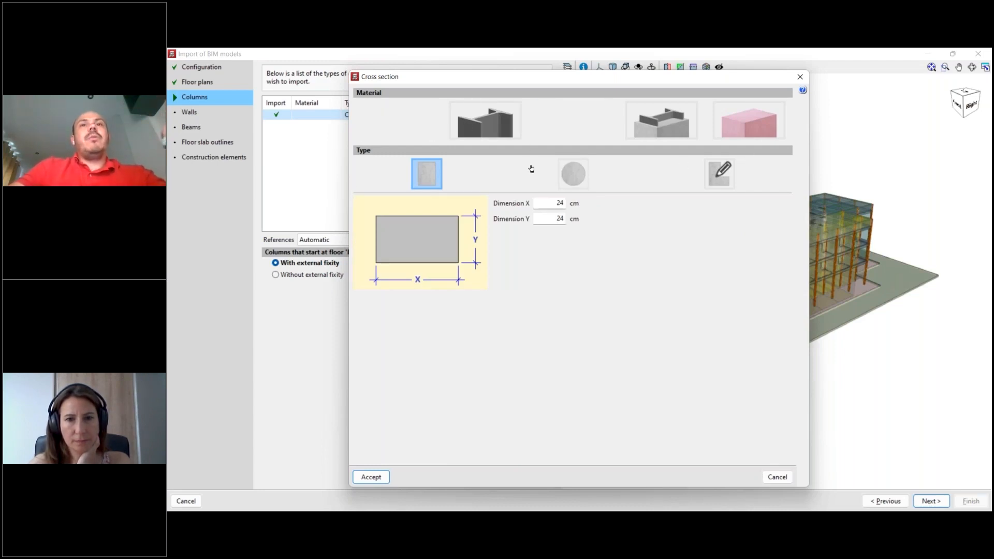
{"action": "left_click", "coordinate": [434, 197]}
{"action": "left_click", "coordinate": [434, 198]}
{"action": "left_click", "coordinate": [433, 197]}
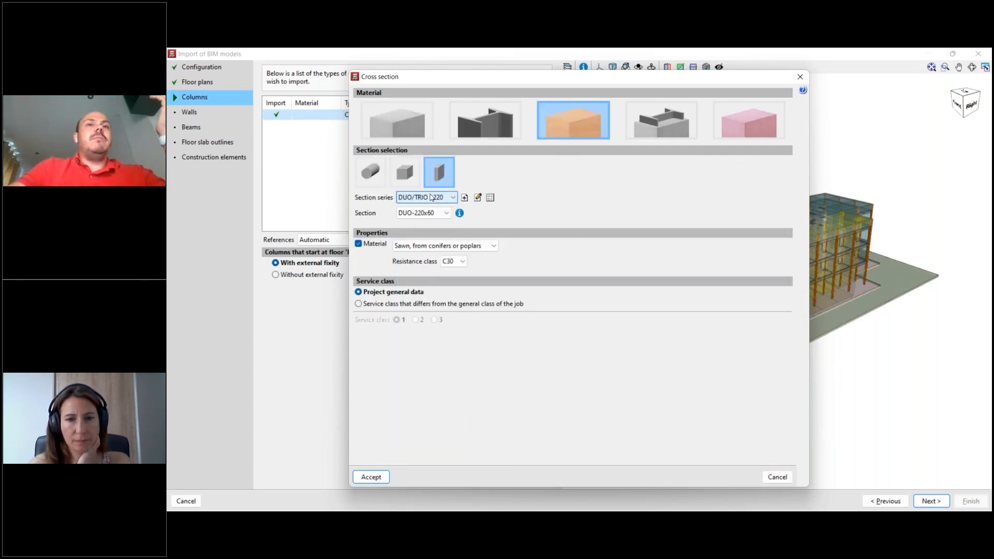
- Try the composite and generic column materials, opening the form for a new generic material and cancelling it
{"action": "left_click", "coordinate": [676, 120]}
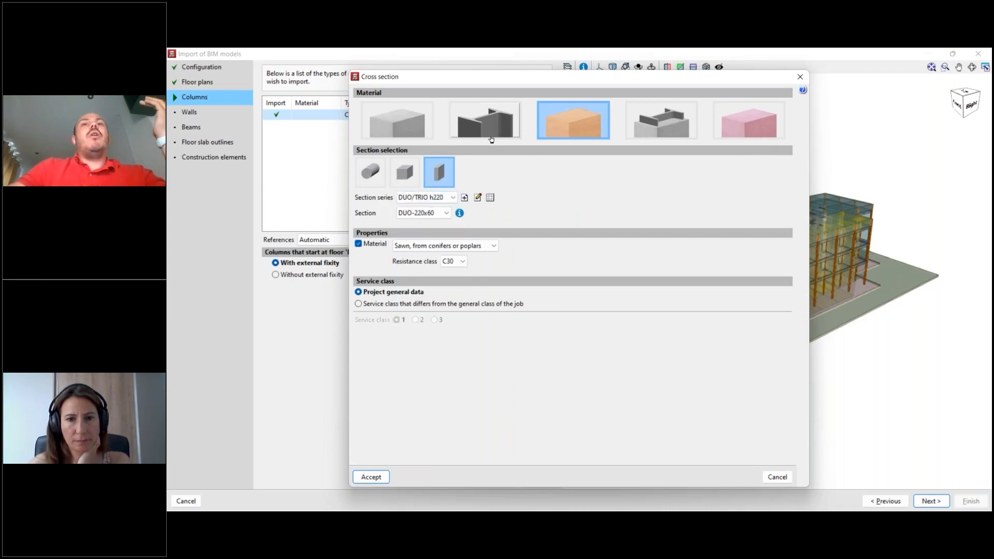
{"action": "left_click", "coordinate": [668, 122]}
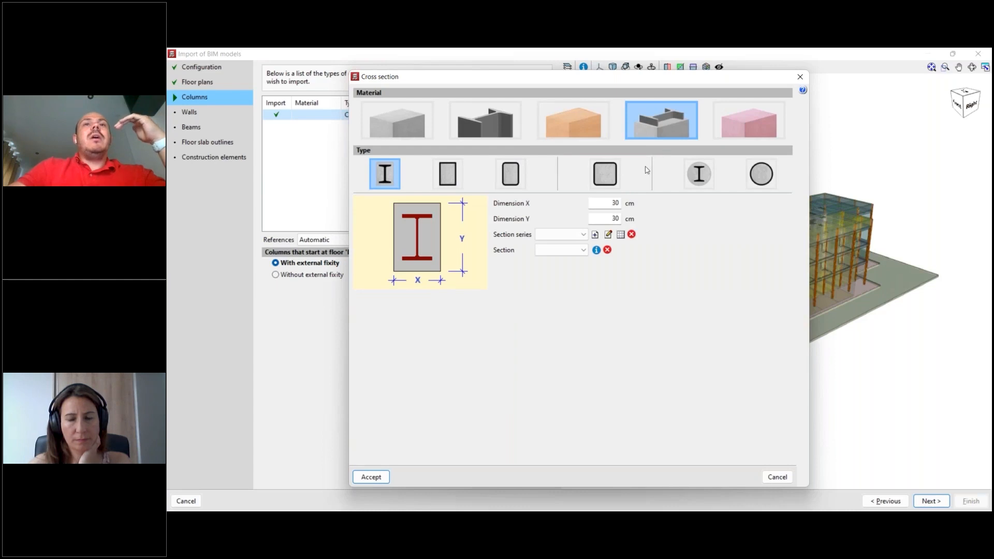
{"action": "left_click", "coordinate": [749, 120]}
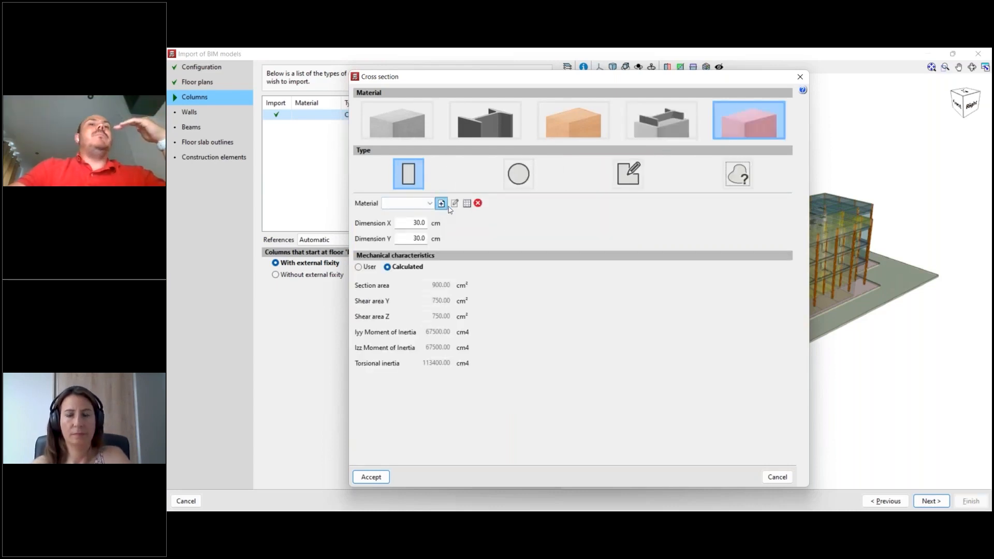
{"action": "left_click", "coordinate": [442, 204]}
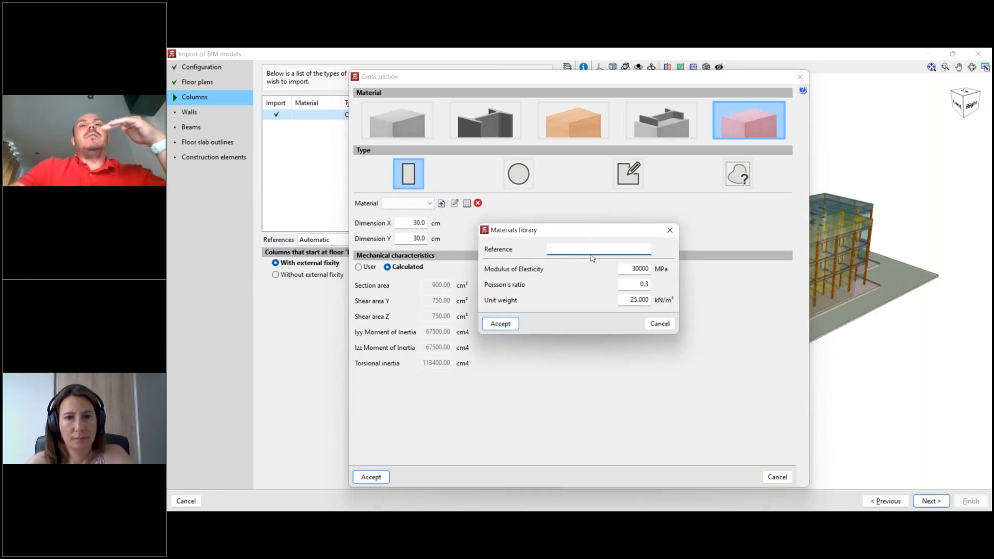
{"action": "left_click", "coordinate": [669, 230]}
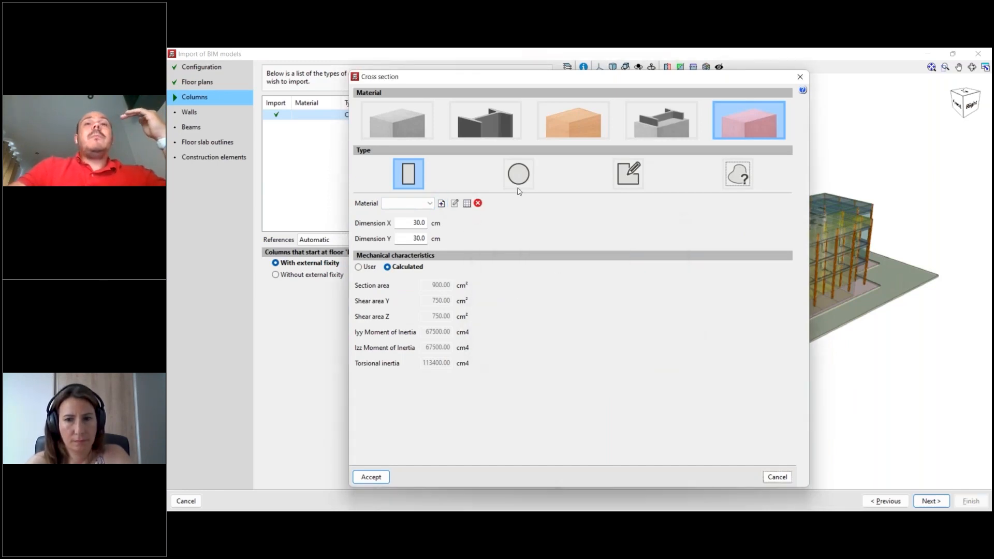
- Choose steel as the column material and check the section series available for rolled I sections
{"action": "left_click", "coordinate": [492, 129]}
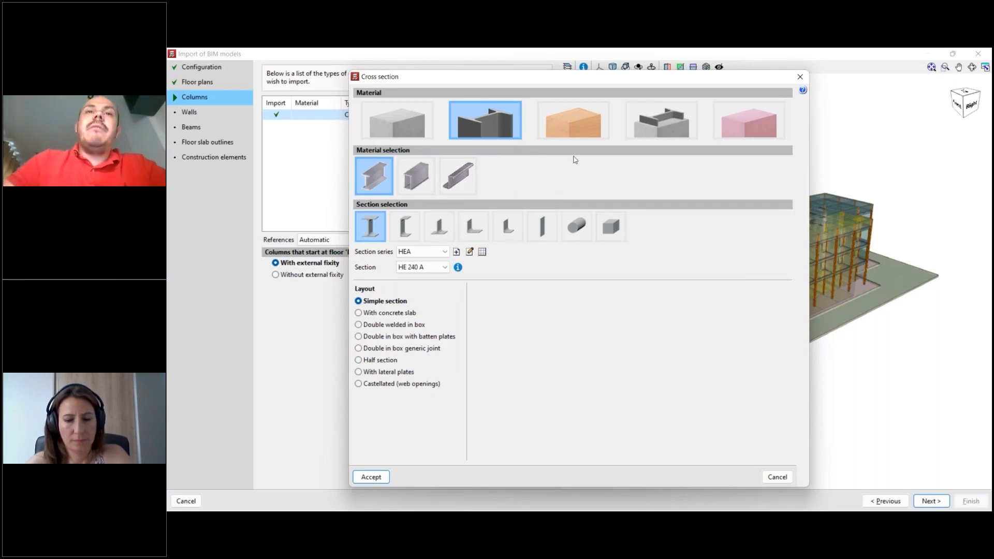
{"action": "left_click_drag", "start_coordinate": [574, 85], "coordinate": [590, 83]}
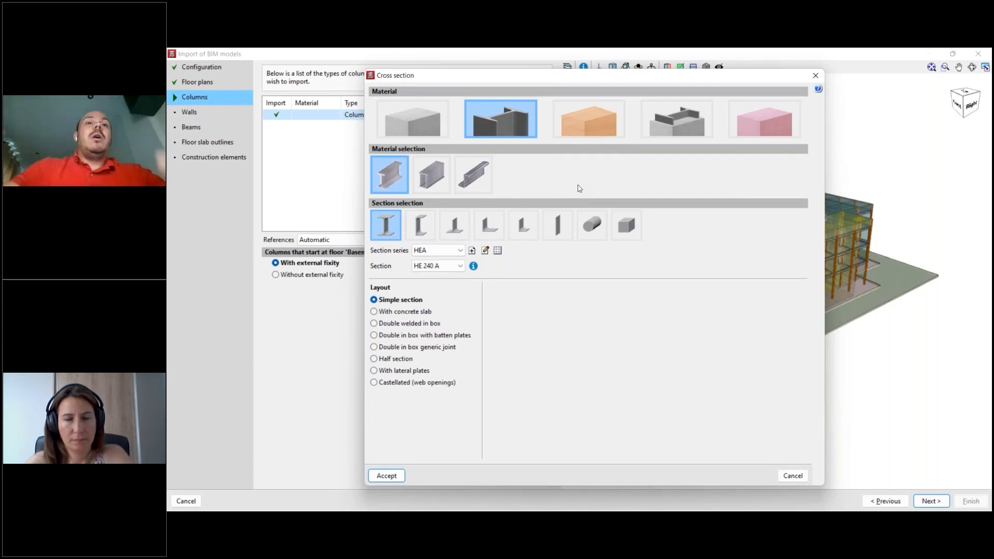
{"action": "left_click", "coordinate": [451, 250]}
{"action": "left_click", "coordinate": [451, 250]}
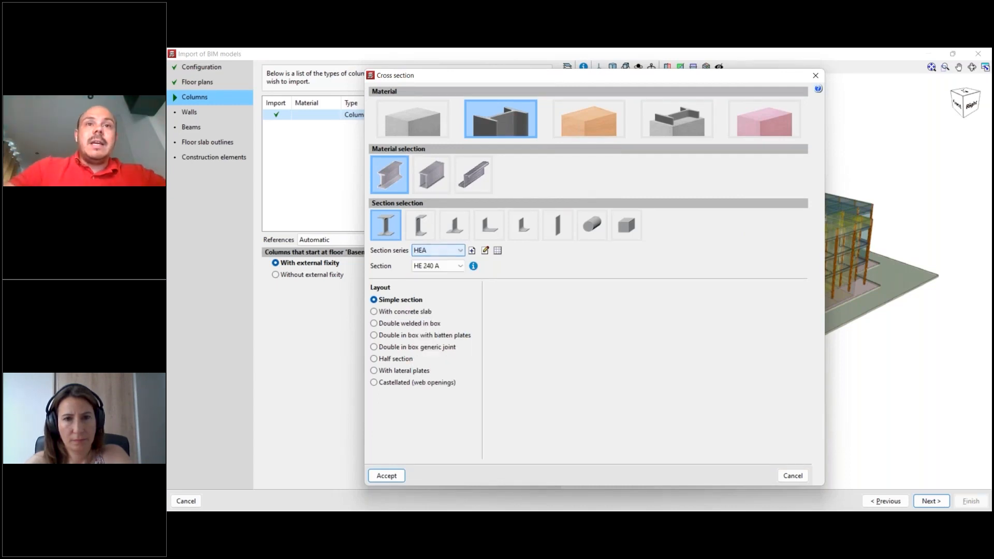
- Try the welded steel option and the rolled C section for the column, and return to the rolled I section
{"action": "left_click", "coordinate": [434, 175]}
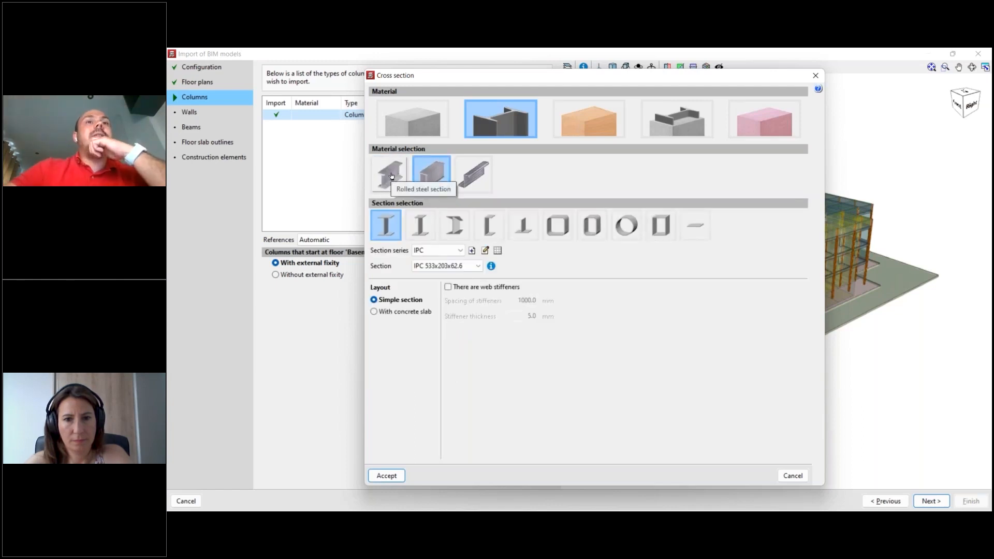
{"action": "left_click", "coordinate": [394, 176]}
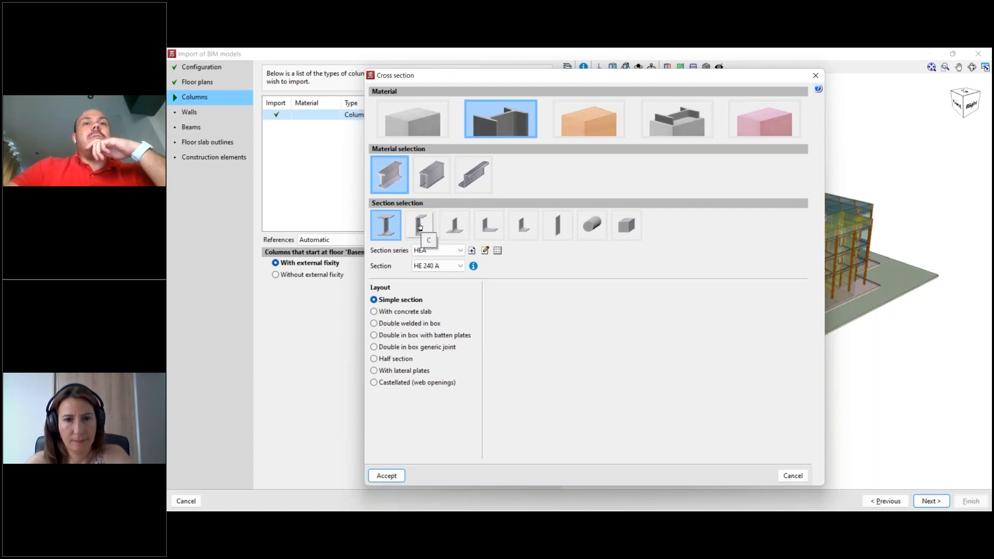
{"action": "left_click", "coordinate": [421, 226]}
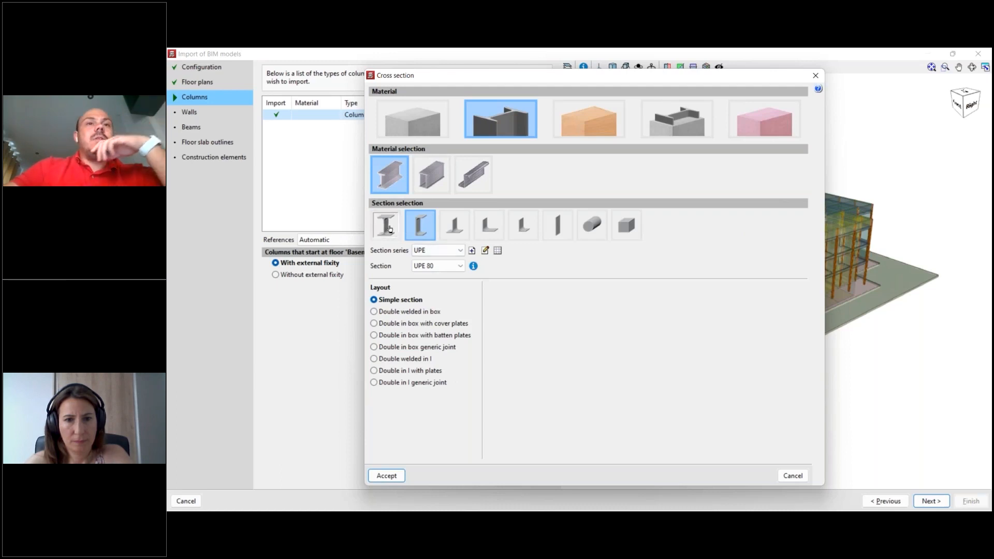
{"action": "left_click", "coordinate": [388, 228]}
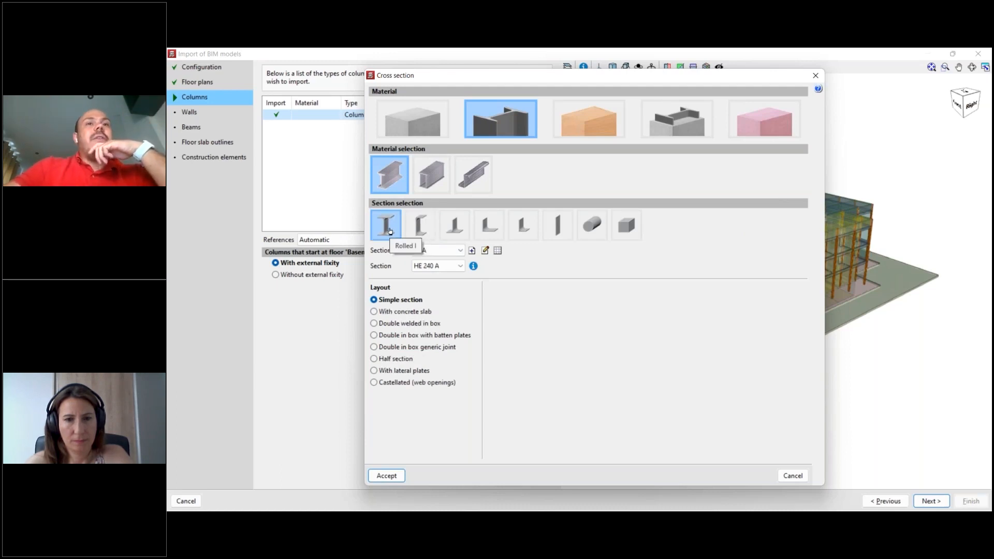
- Set the column cross section to HE 220 A from the HEA series, check its section properties and accept it
{"action": "left_click", "coordinate": [459, 251]}
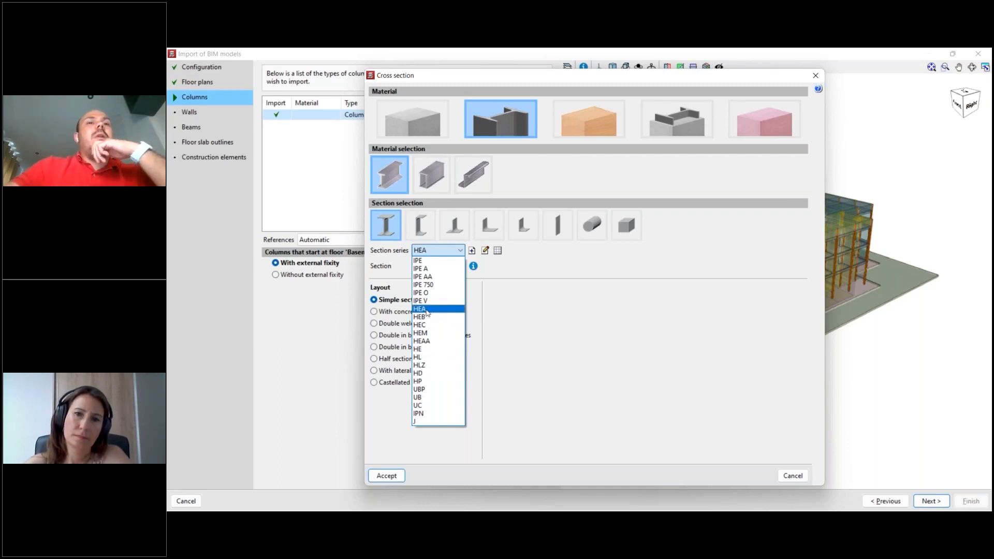
{"action": "left_click", "coordinate": [427, 311]}
{"action": "left_click", "coordinate": [442, 265]}
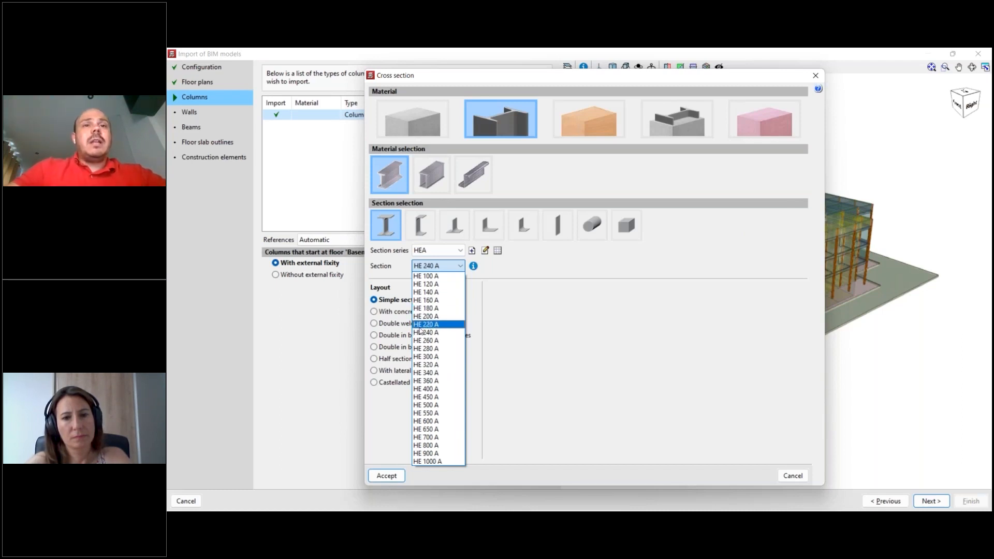
{"action": "left_click", "coordinate": [423, 324]}
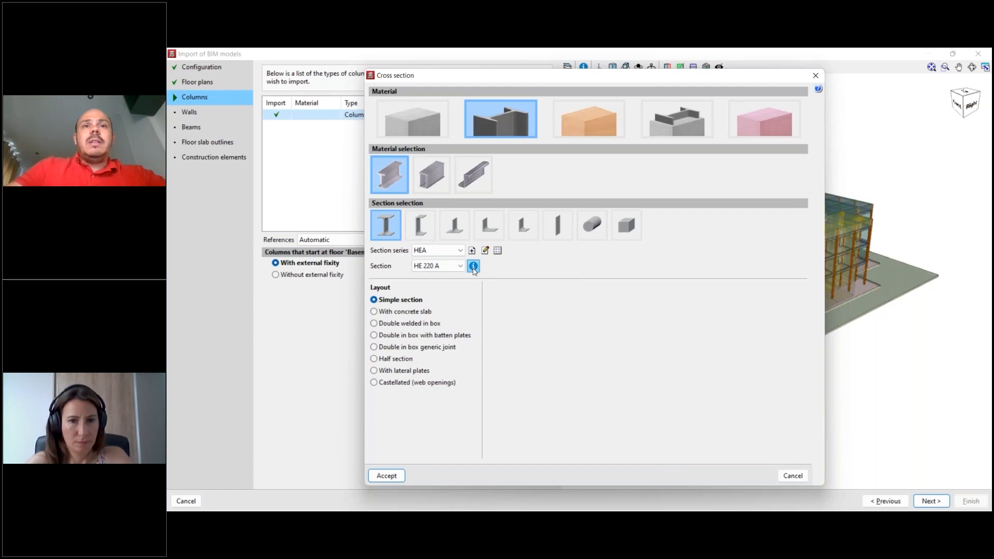
{"action": "left_click", "coordinate": [473, 265]}
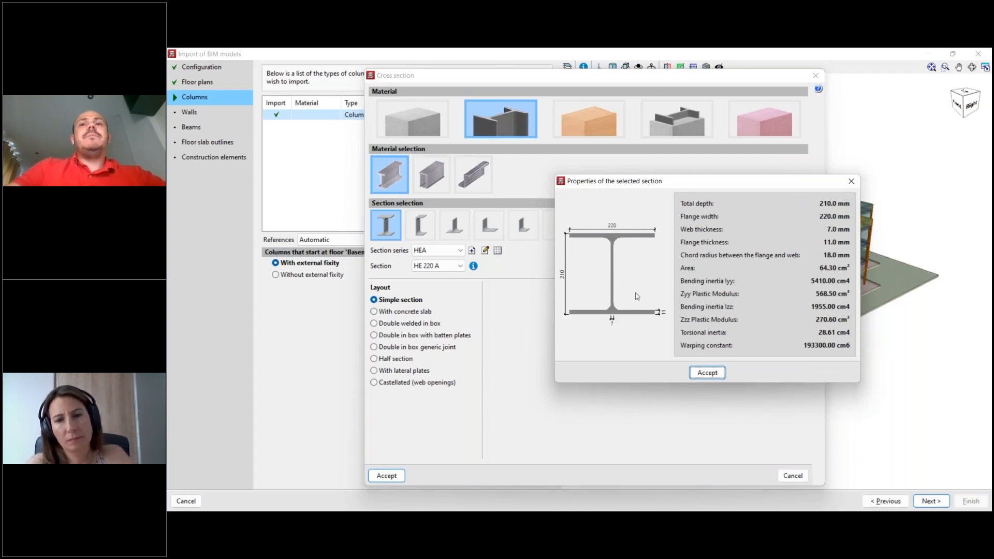
{"action": "left_click", "coordinate": [710, 374]}
{"action": "left_click", "coordinate": [392, 481]}
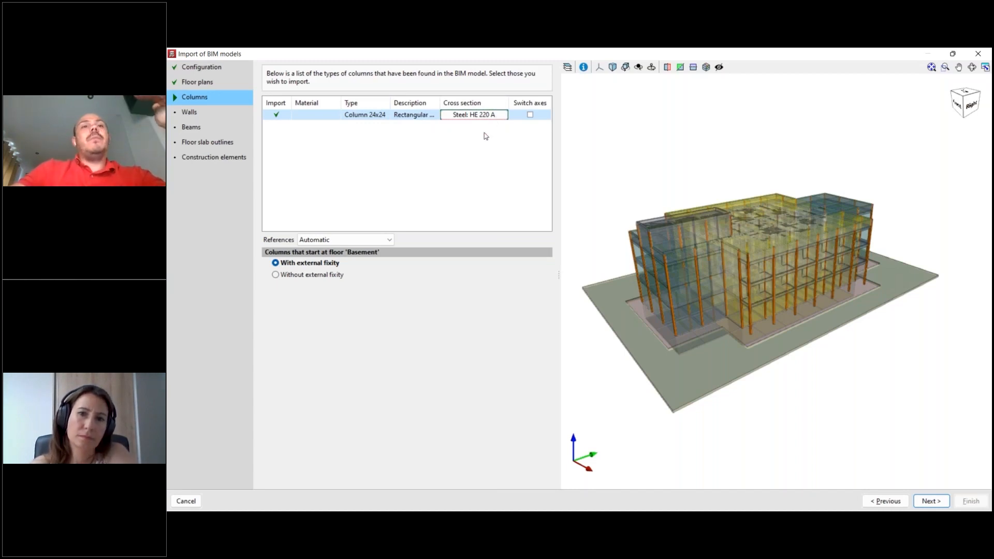
- Keep the column references on Automatic and examine where the columns start around the building's base
{"action": "left_click", "coordinate": [384, 239]}
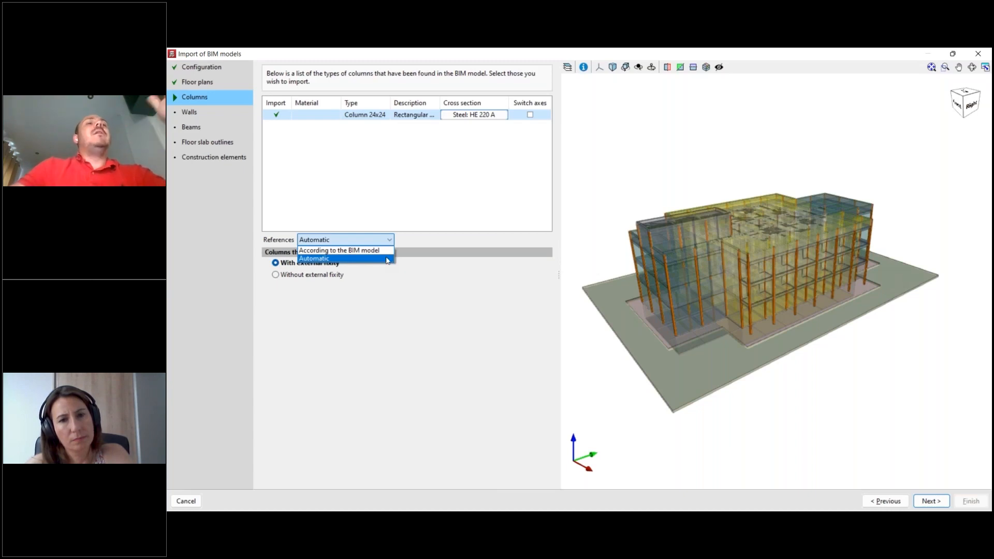
{"action": "left_click", "coordinate": [388, 259]}
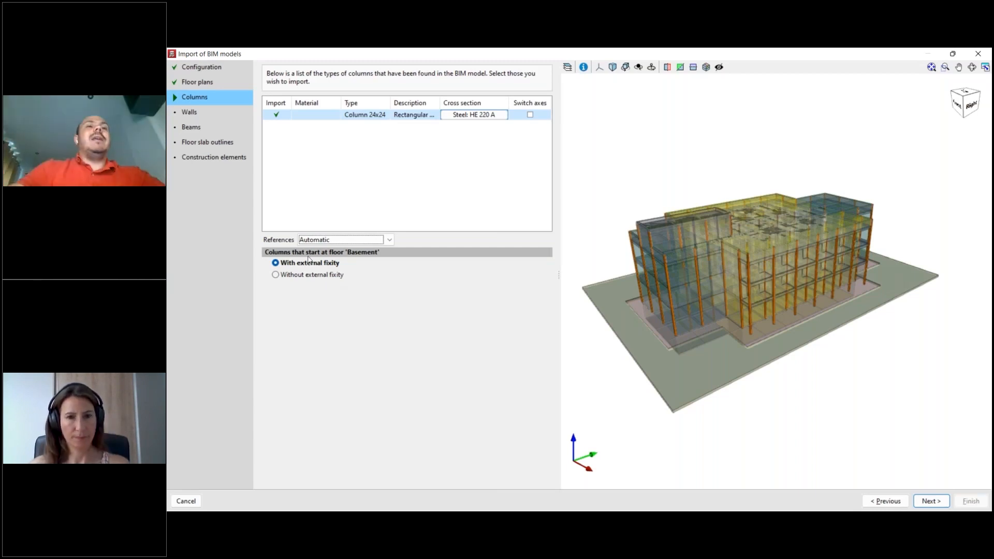
{"action": "middle_click_drag", "start_coordinate": [741, 379], "coordinate": [787, 303]}
{"action": "middle_click_drag", "start_coordinate": [787, 309], "coordinate": [786, 323]}
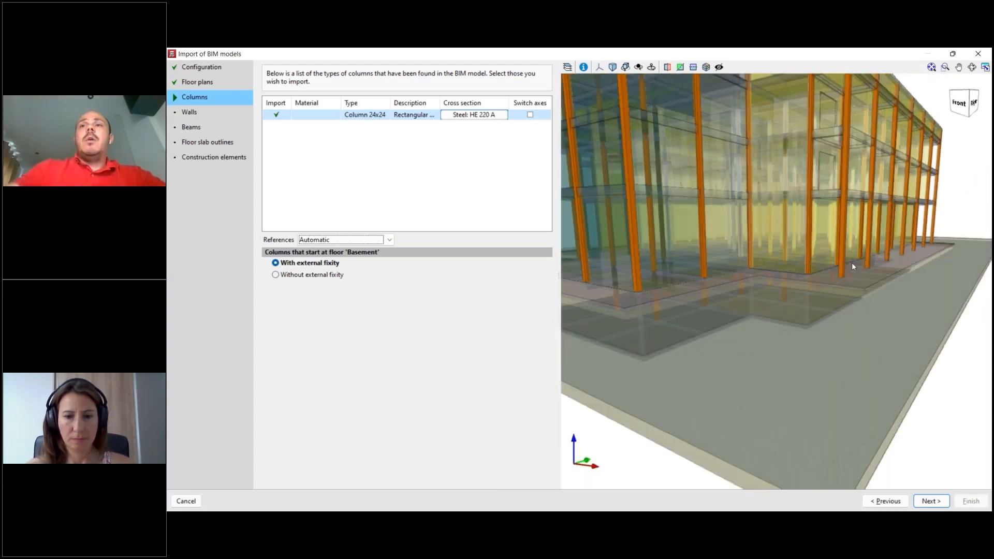
{"action": "middle_click_drag", "start_coordinate": [853, 281], "coordinate": [873, 277]}
{"action": "scroll", "coordinate": [873, 276], "scroll_direction": "down", "scroll_amount": 2}
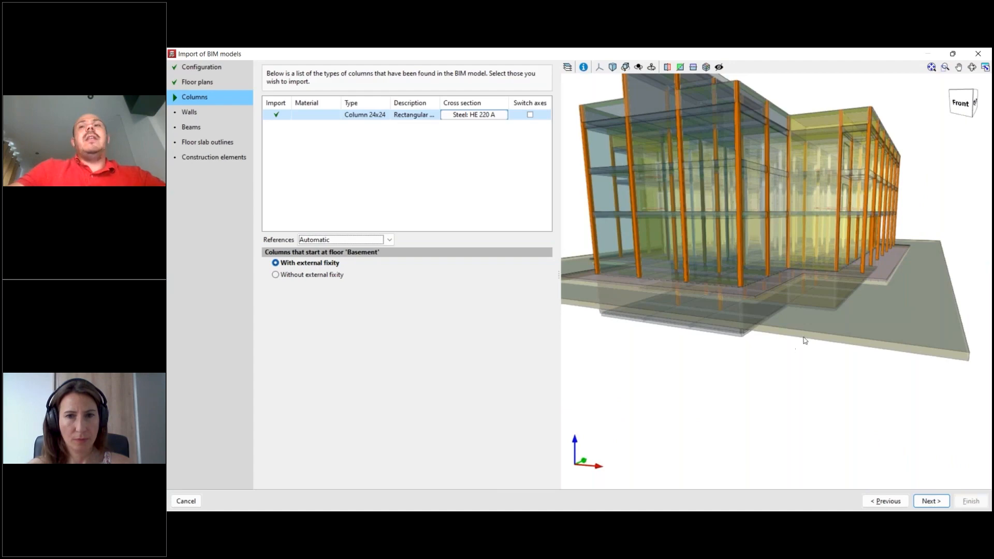
{"action": "middle_click_drag", "start_coordinate": [813, 353], "coordinate": [816, 370]}
{"action": "scroll", "coordinate": [884, 271], "scroll_direction": "up", "scroll_amount": 4}
{"action": "middle_click_drag", "start_coordinate": [859, 284], "coordinate": [907, 247]}
{"action": "middle_click_drag", "start_coordinate": [827, 266], "coordinate": [881, 239]}
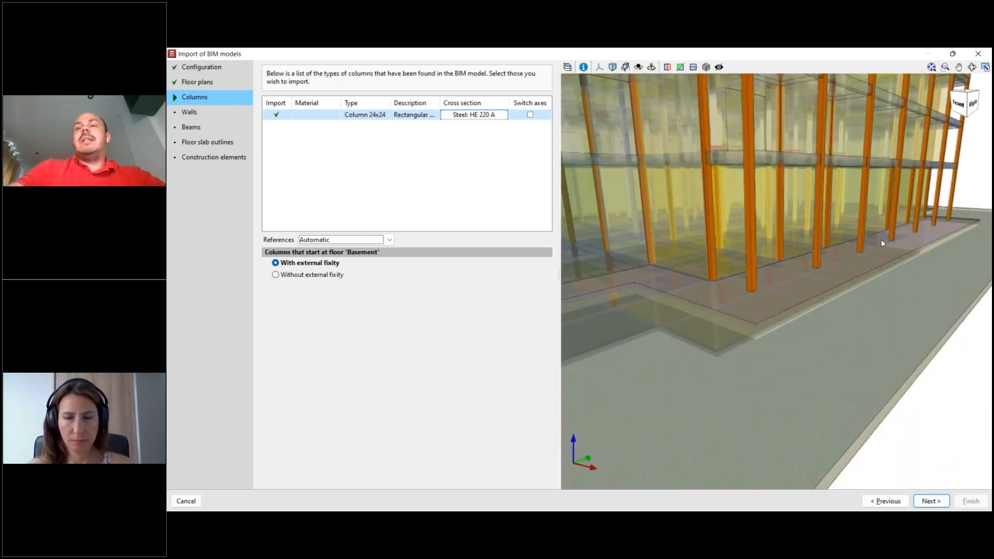
{"action": "scroll", "coordinate": [877, 240], "scroll_direction": "down", "scroll_amount": 5}
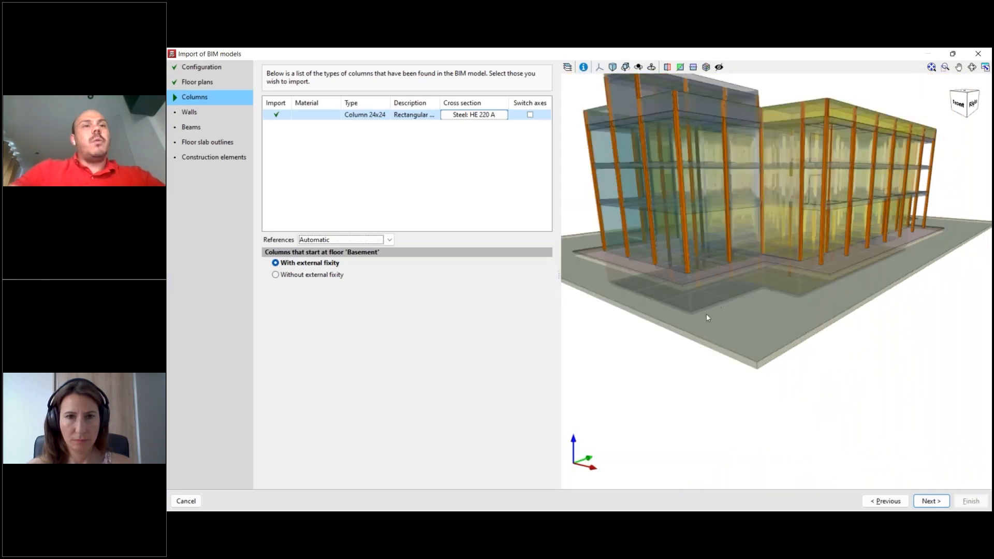
- Advance to the walls stage, widen the wall list and examine the basement walls in the 3D model
{"action": "left_click_drag", "start_coordinate": [556, 280], "coordinate": [529, 275]}
{"action": "scroll", "coordinate": [792, 333], "scroll_direction": "down", "scroll_amount": 3}
{"action": "scroll", "coordinate": [753, 333], "scroll_direction": "up", "scroll_amount": 3}
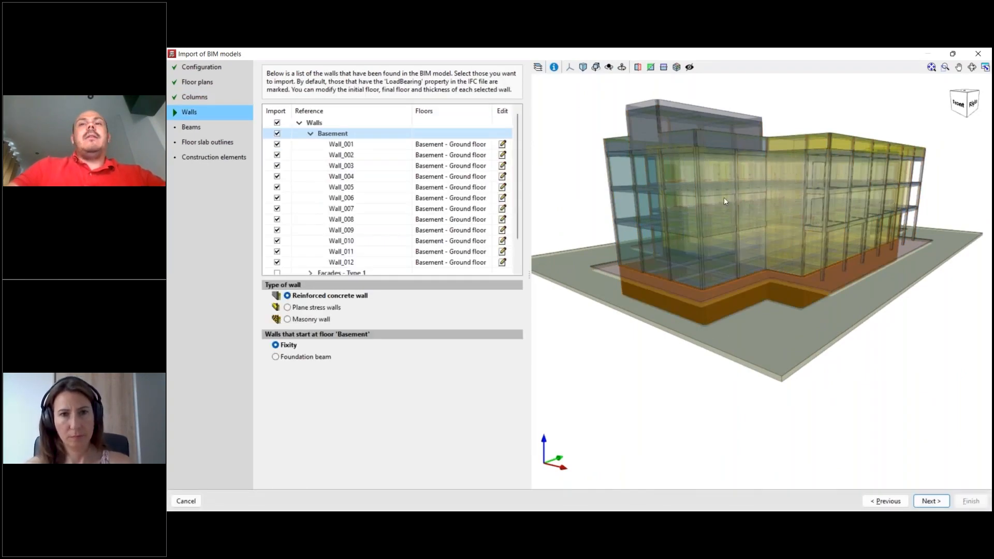
{"action": "scroll", "coordinate": [780, 358], "scroll_direction": "down", "scroll_amount": 1}
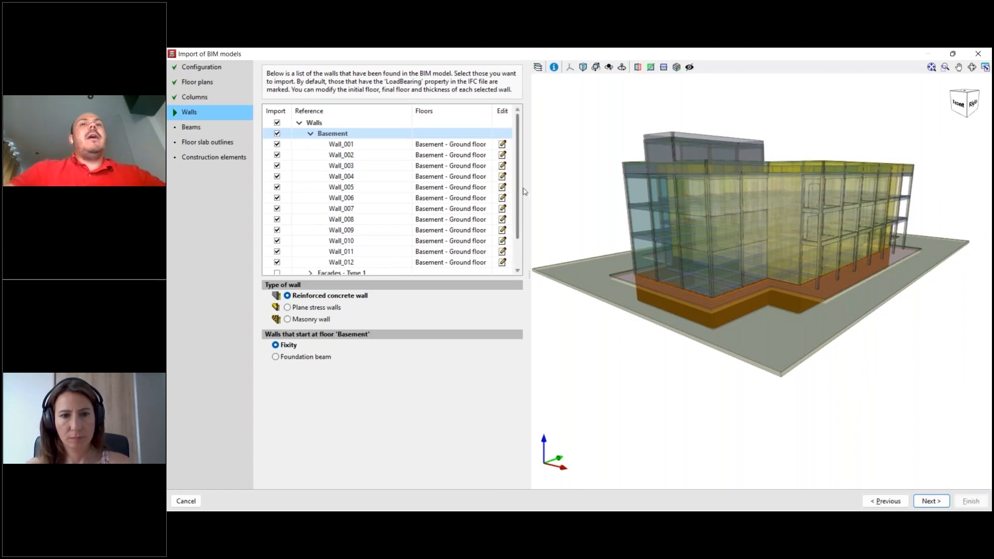
{"action": "left_click_drag", "start_coordinate": [530, 191], "coordinate": [564, 199]}
{"action": "scroll", "coordinate": [800, 395], "scroll_direction": "down", "scroll_amount": 2}
{"action": "mouse_move", "coordinate": [828, 390]}
{"action": "middle_mouse_down"}
{"action": "mouse_move", "coordinate": [795, 381]}
{"action": "mouse_move", "coordinate": [818, 390]}
{"action": "middle_mouse_up"}
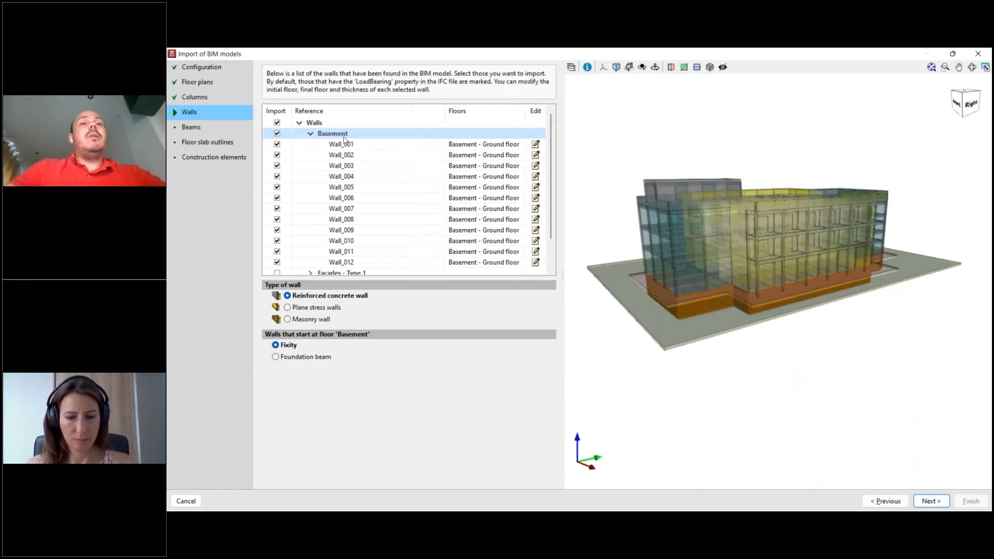
{"action": "scroll", "coordinate": [688, 369], "scroll_direction": "down", "scroll_amount": 1}
{"action": "scroll", "coordinate": [698, 370], "scroll_direction": "up", "scroll_amount": 1}
{"action": "middle_click_drag", "start_coordinate": [699, 370], "coordinate": [684, 352]}
- Collapse the Basement wall group and inspect the Façades - Type 1, Façades - Type 2 and Interior groups in the model
{"action": "left_click", "coordinate": [310, 134]}
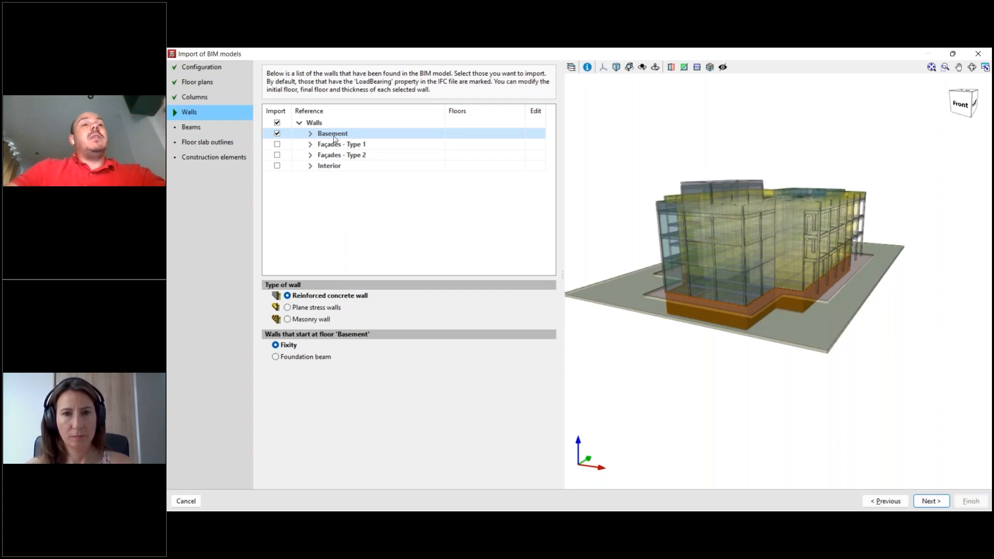
{"action": "left_click", "coordinate": [339, 145]}
{"action": "mouse_move", "coordinate": [740, 385]}
{"action": "middle_mouse_down"}
{"action": "mouse_move", "coordinate": [692, 373]}
{"action": "mouse_move", "coordinate": [683, 383]}
{"action": "mouse_move", "coordinate": [701, 393]}
{"action": "mouse_move", "coordinate": [886, 359]}
{"action": "mouse_move", "coordinate": [810, 379]}
{"action": "mouse_move", "coordinate": [659, 388]}
{"action": "mouse_move", "coordinate": [795, 388]}
{"action": "mouse_move", "coordinate": [741, 386]}
{"action": "middle_mouse_up"}
{"action": "left_click", "coordinate": [364, 154]}
{"action": "middle_click_drag", "start_coordinate": [838, 398], "coordinate": [775, 368]}
{"action": "key", "text": "Down"}
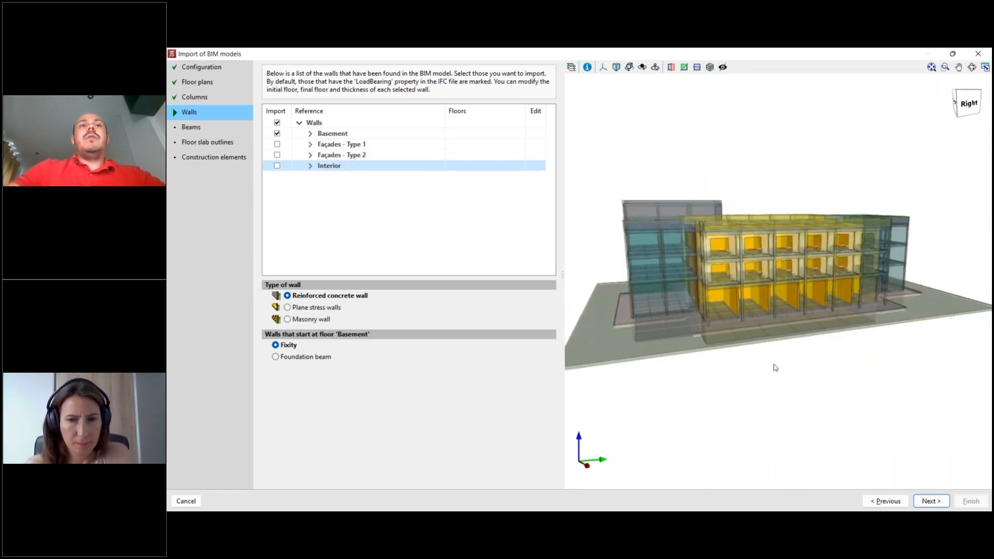
{"action": "middle_click_drag", "start_coordinate": [822, 399], "coordinate": [803, 413]}
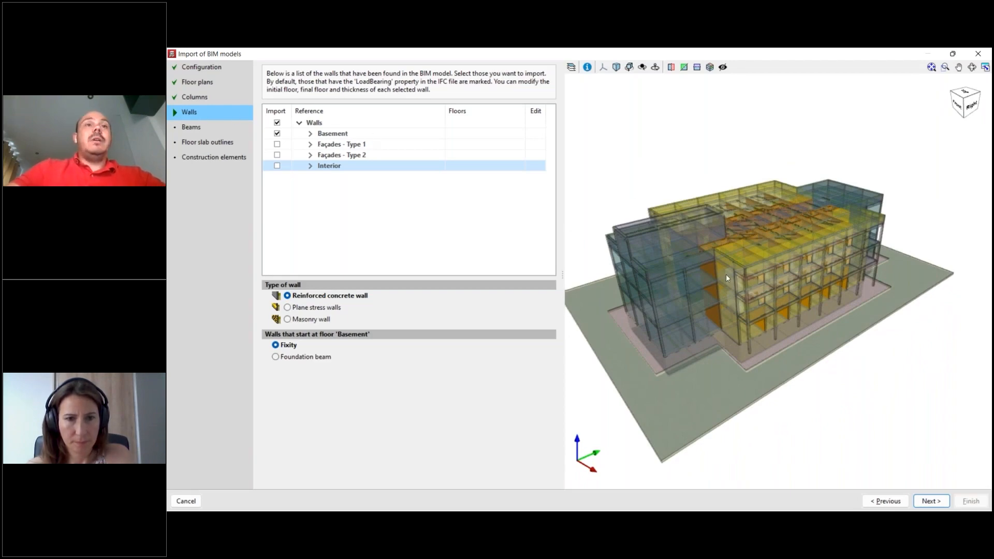
{"action": "middle_click_drag", "start_coordinate": [768, 347], "coordinate": [806, 384]}
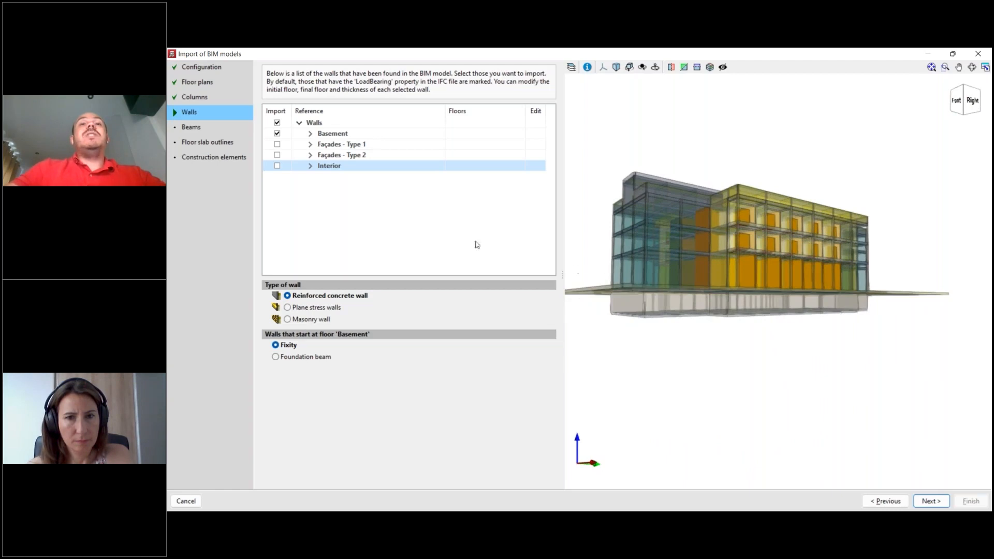
- Highlight the Basement wall group and examine it from below the building
{"action": "left_click", "coordinate": [331, 136]}
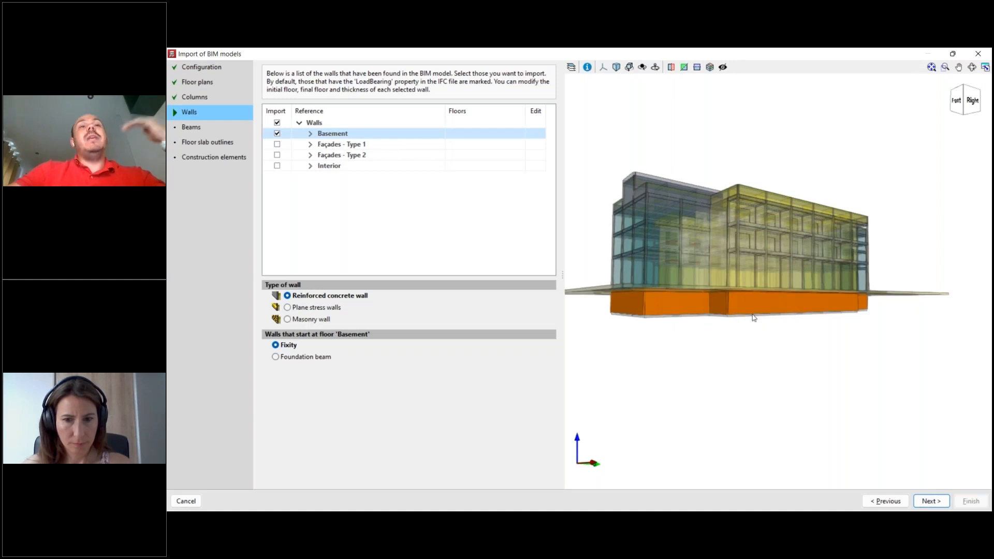
{"action": "scroll", "coordinate": [767, 328], "scroll_direction": "up", "scroll_amount": 2}
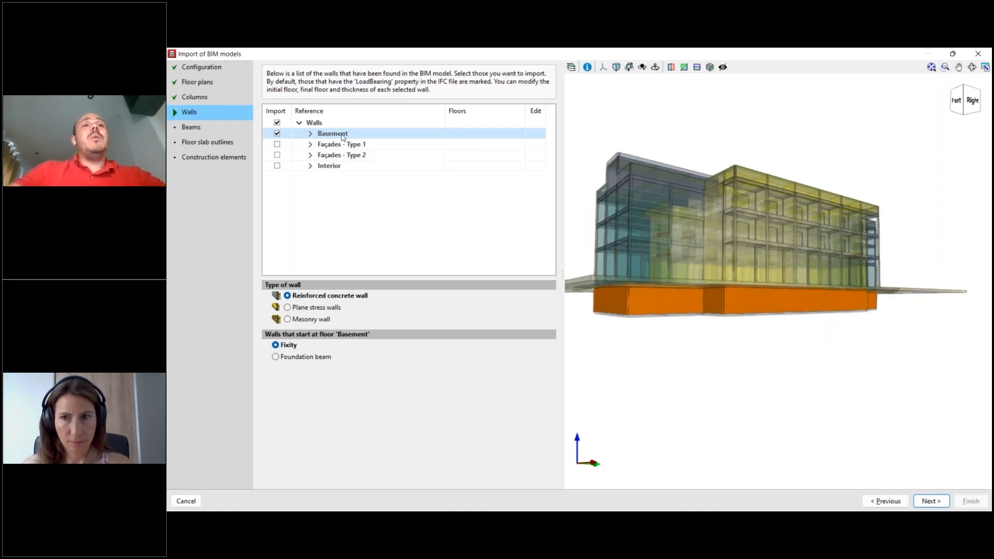
{"action": "middle_click_drag", "start_coordinate": [753, 315], "coordinate": [837, 322]}
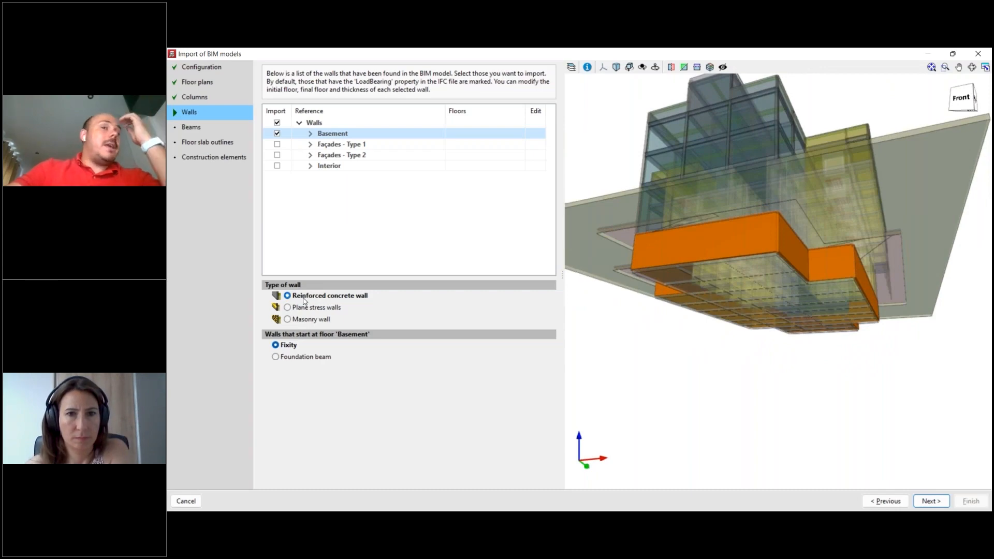
- Try the plane stress and masonry wall types, and return to the reinforced concrete wall
{"action": "left_click", "coordinate": [310, 309]}
{"action": "left_click", "coordinate": [308, 320]}
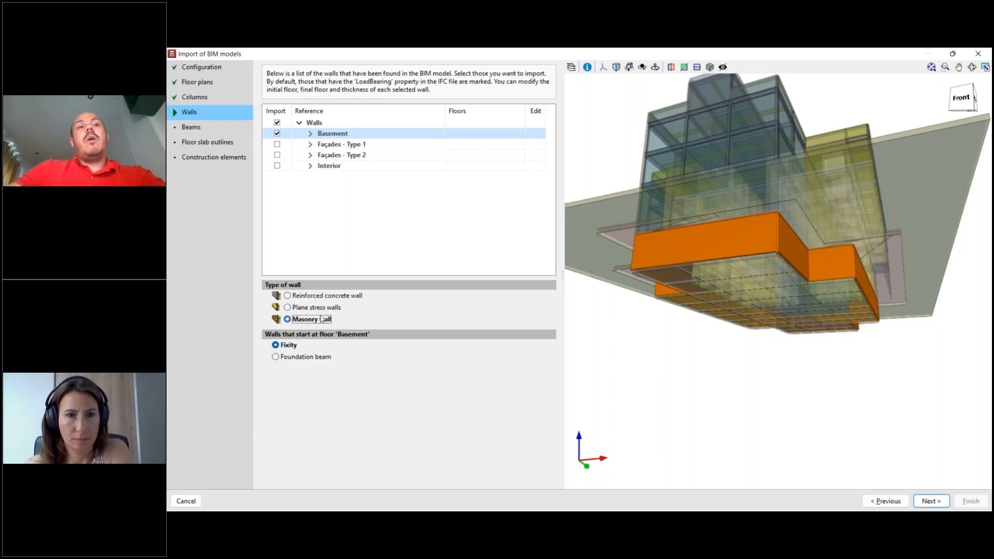
{"action": "left_click", "coordinate": [317, 296]}
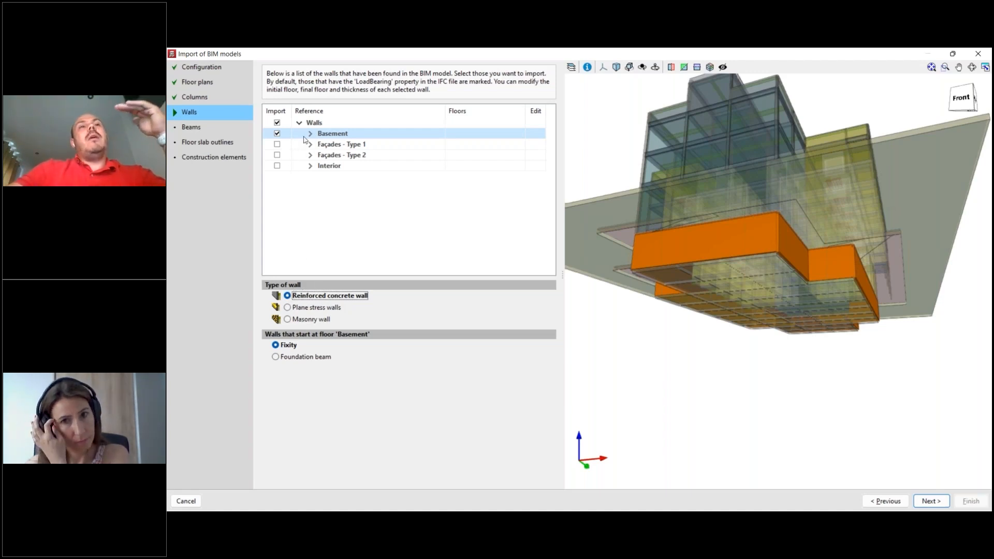
- View the building from the side and highlight both façade groups and the interior walls once more
{"action": "scroll", "coordinate": [814, 359], "scroll_direction": "down", "scroll_amount": 3}
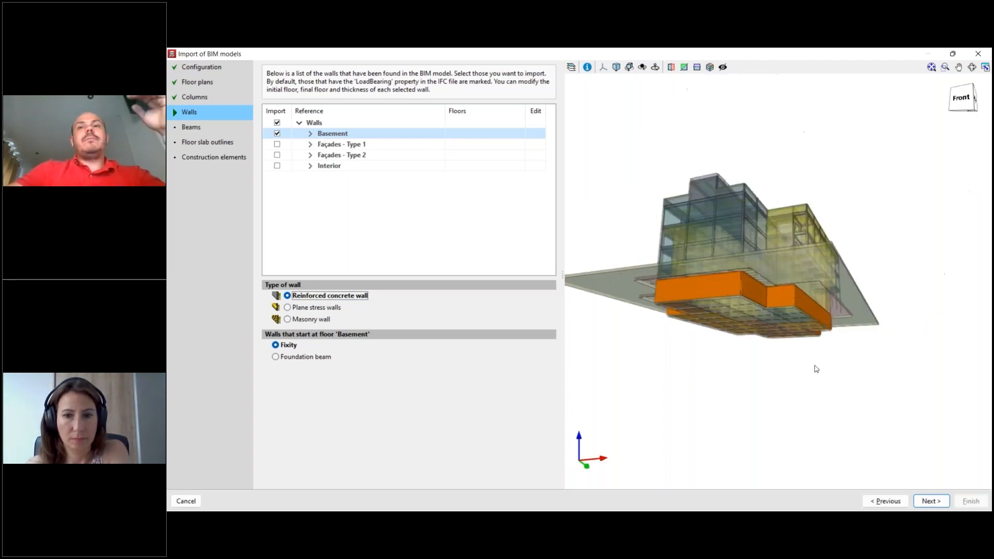
{"action": "middle_click_drag", "start_coordinate": [817, 375], "coordinate": [798, 390]}
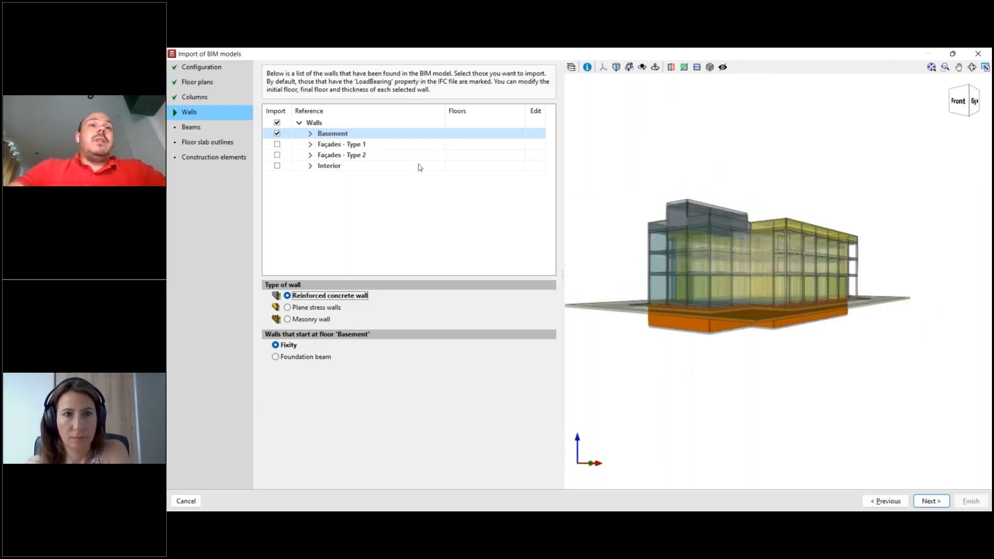
{"action": "scroll", "coordinate": [792, 377], "scroll_direction": "up", "scroll_amount": 1}
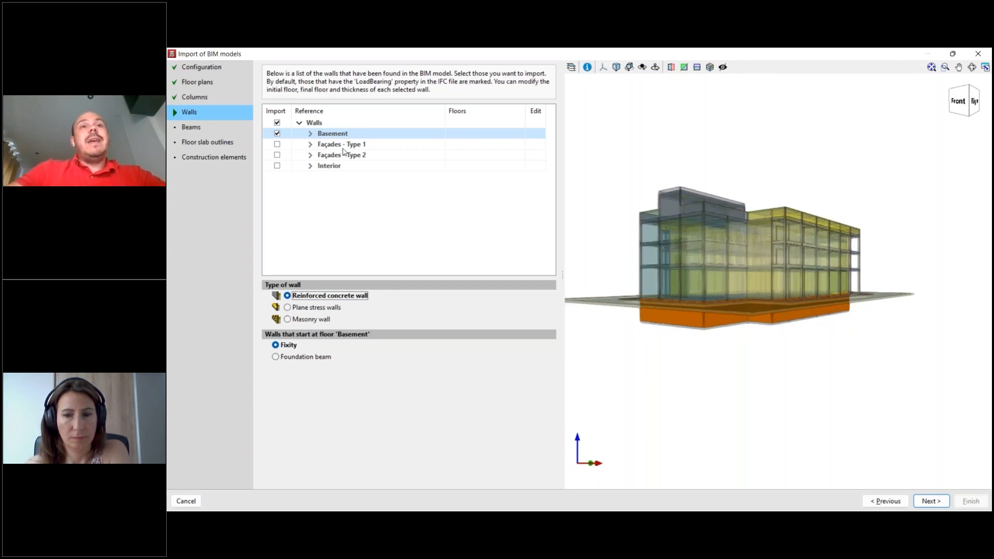
{"action": "left_click", "coordinate": [343, 147]}
{"action": "left_click", "coordinate": [341, 154]}
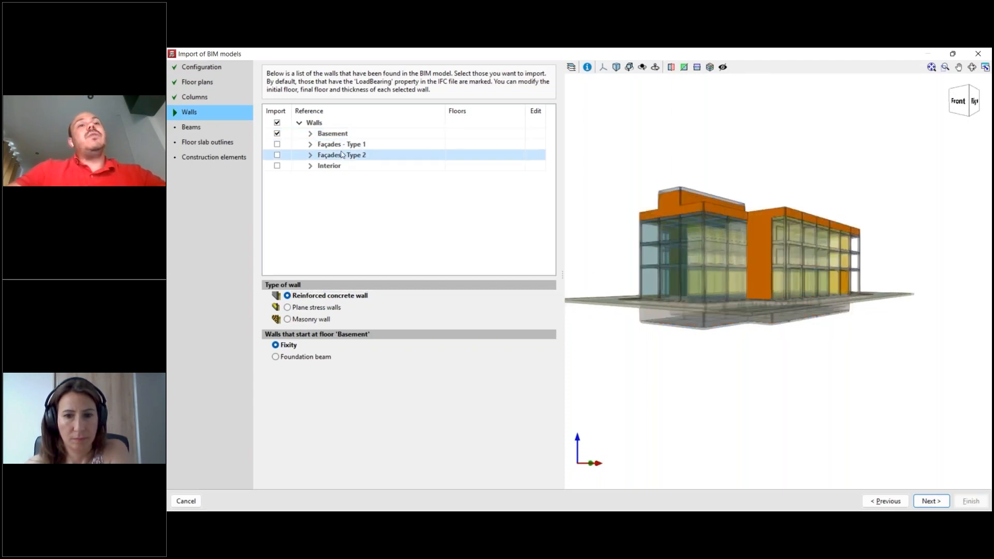
{"action": "left_click", "coordinate": [331, 167]}
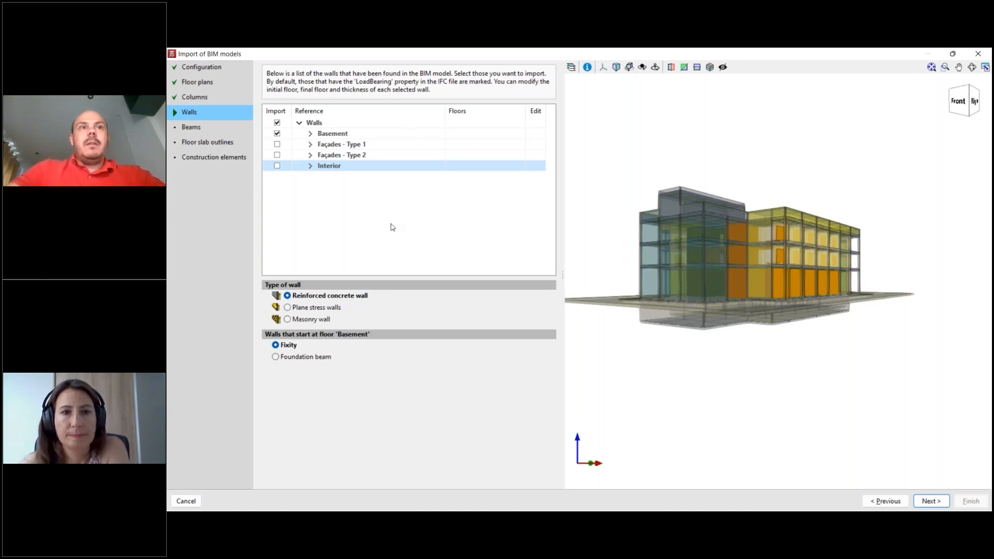
- Expand the Basement wall group and locate Wall_001, Wall_002 and Wall_003 in the model from below
{"action": "left_click", "coordinate": [310, 134]}
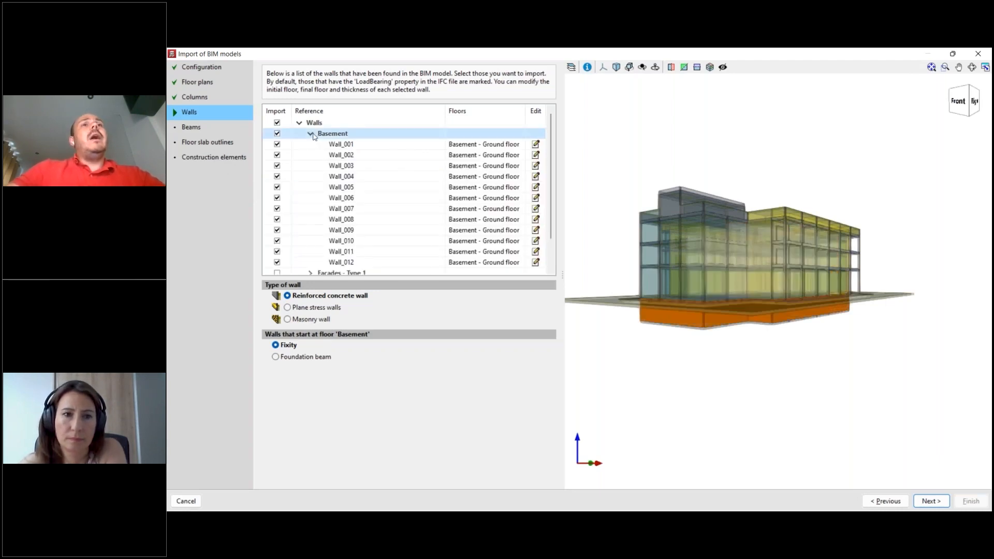
{"action": "left_click", "coordinate": [350, 148]}
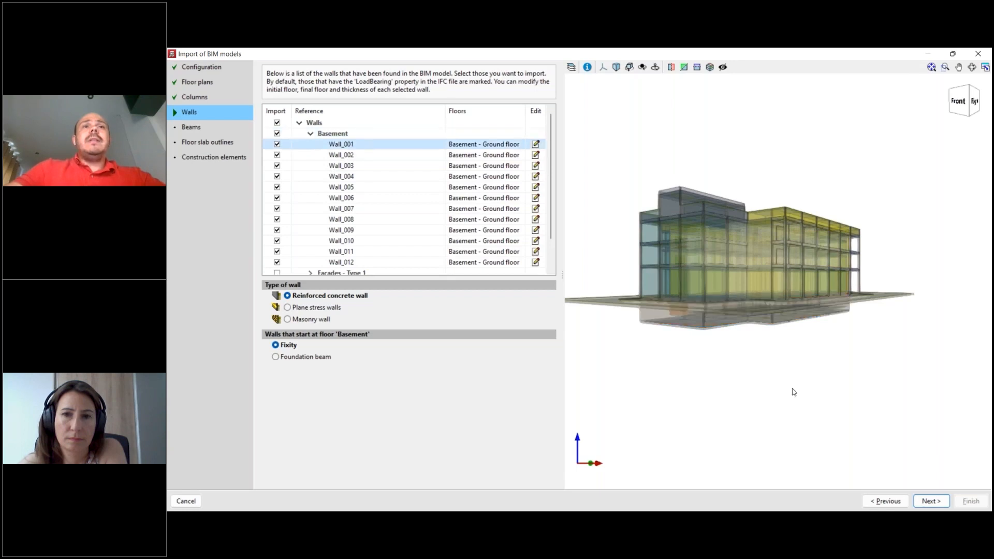
{"action": "scroll", "coordinate": [787, 375], "scroll_direction": "up", "scroll_amount": 2}
{"action": "middle_click_drag", "start_coordinate": [817, 378], "coordinate": [879, 355]}
{"action": "scroll", "coordinate": [684, 311], "scroll_direction": "up", "scroll_amount": 3}
{"action": "left_click", "coordinate": [365, 156]}
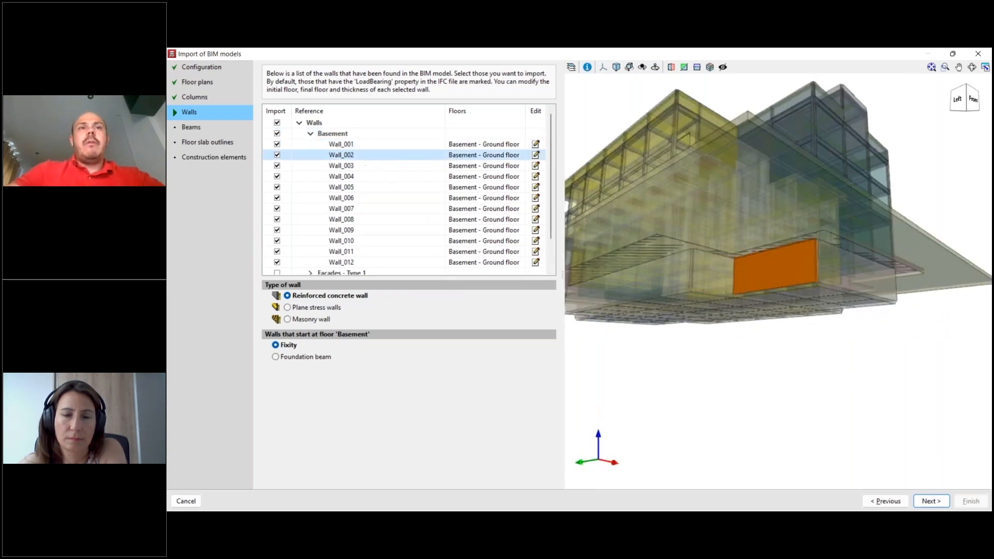
{"action": "left_click", "coordinate": [373, 167]}
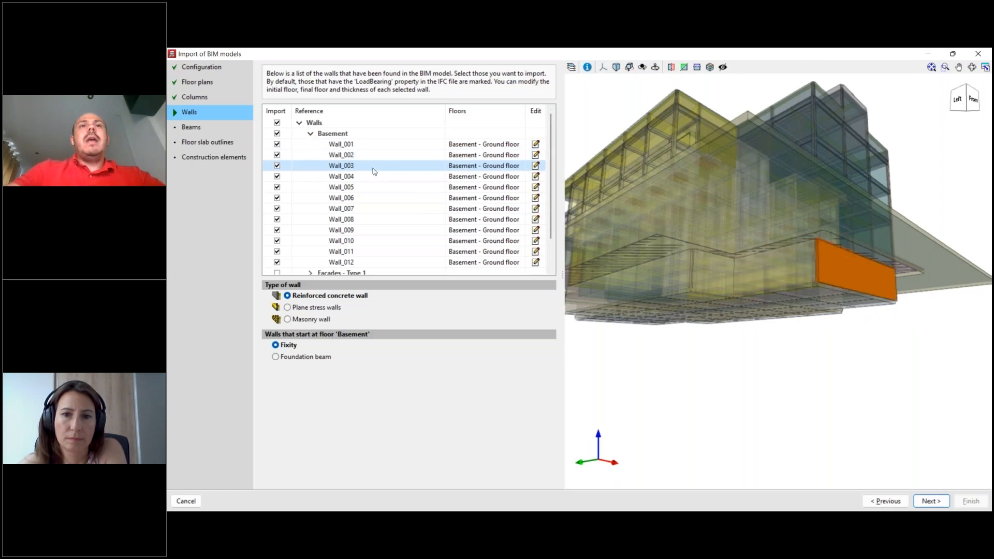
- Highlight Wall_001 again and locate Wall_004 in the model
{"action": "left_click", "coordinate": [280, 146]}
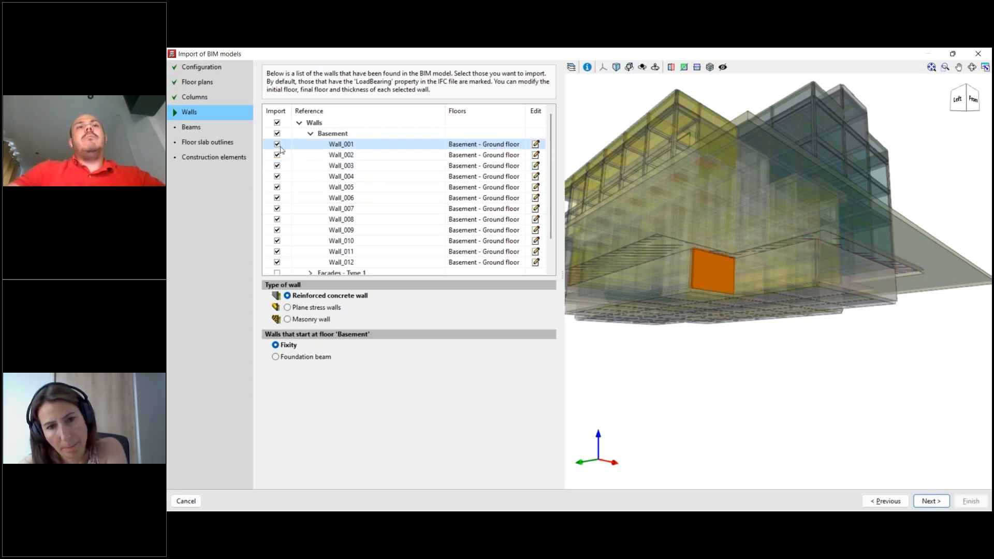
{"action": "scroll", "coordinate": [685, 265], "scroll_direction": "down", "scroll_amount": 2}
{"action": "middle_click_drag", "start_coordinate": [684, 348], "coordinate": [750, 360]}
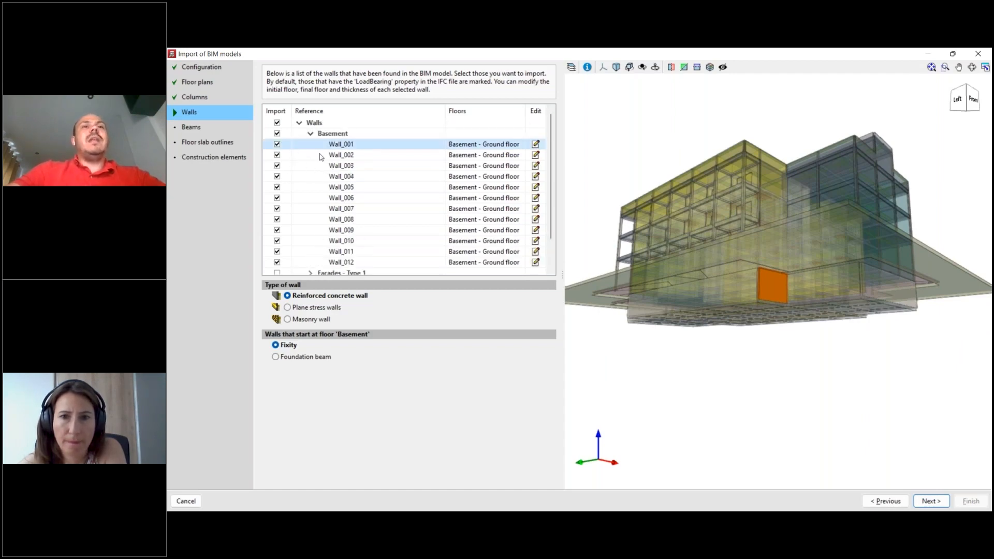
{"action": "left_click", "coordinate": [341, 176]}
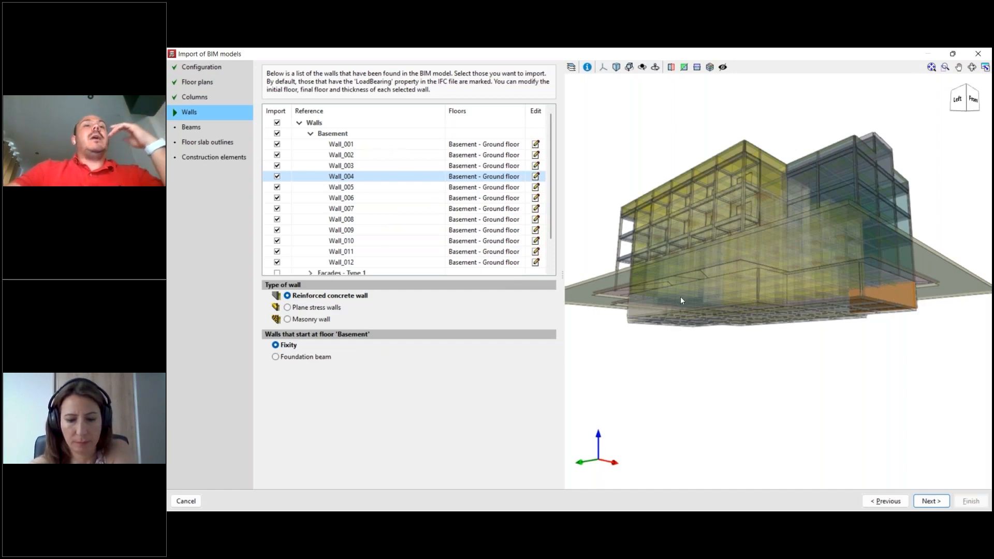
- Examine the position of the highlighted Wall_004 in the basement from several sides and up close
{"action": "left_click_drag", "start_coordinate": [681, 300], "coordinate": [834, 380]}
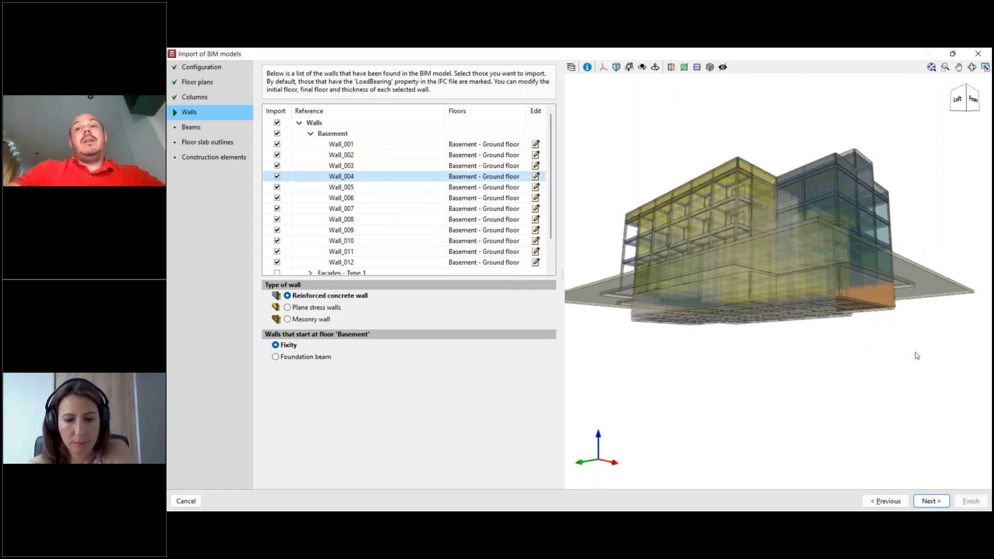
{"action": "left_click_drag", "start_coordinate": [859, 346], "coordinate": [818, 353]}
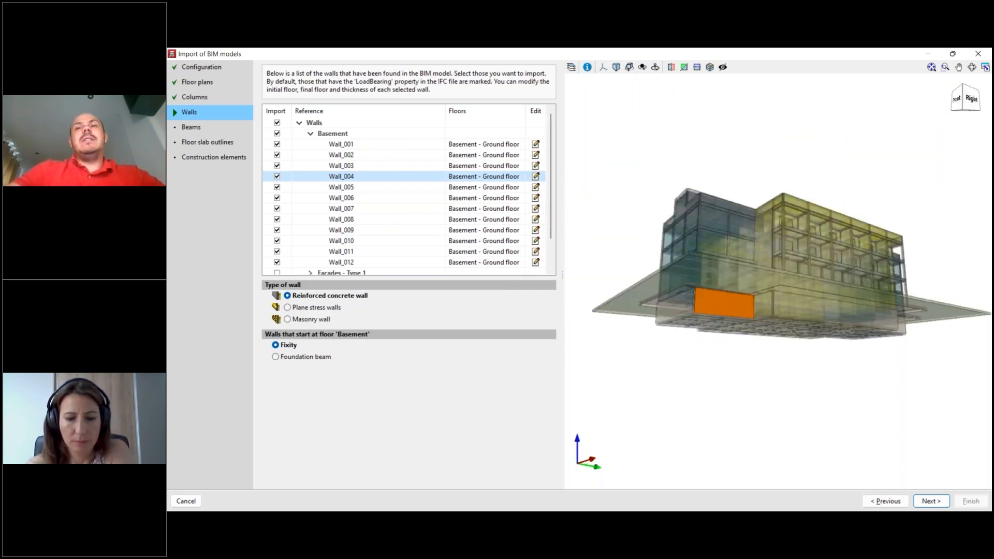
{"action": "scroll", "coordinate": [814, 343], "scroll_direction": "up", "scroll_amount": 3}
{"action": "left_click_drag", "start_coordinate": [696, 339], "coordinate": [813, 328]}
{"action": "scroll", "coordinate": [813, 328], "scroll_direction": "down", "scroll_amount": 2}
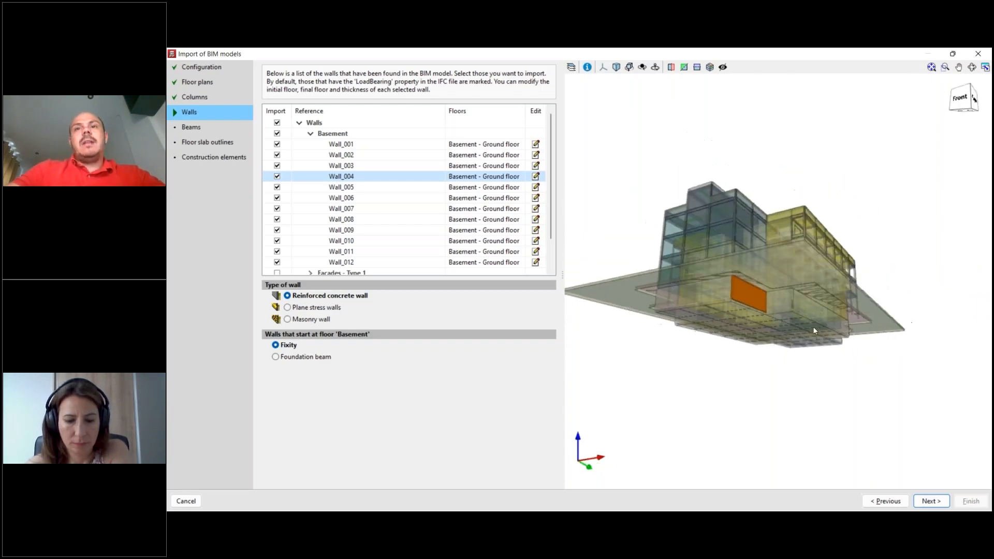
{"action": "scroll", "coordinate": [806, 311], "scroll_direction": "up", "scroll_amount": 5}
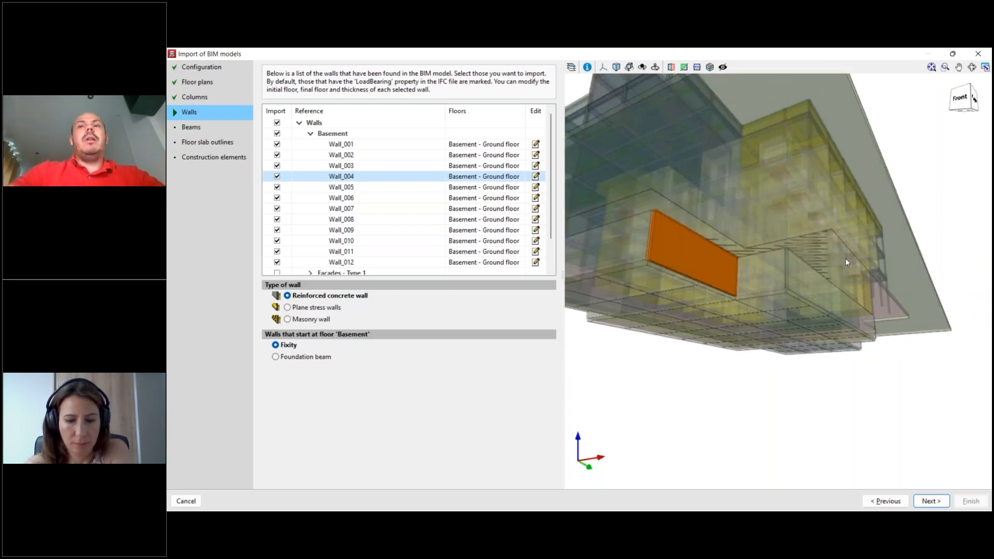
{"action": "scroll", "coordinate": [846, 259], "scroll_direction": "down", "scroll_amount": 5}
{"action": "middle_click_drag", "start_coordinate": [812, 339], "coordinate": [833, 367]}
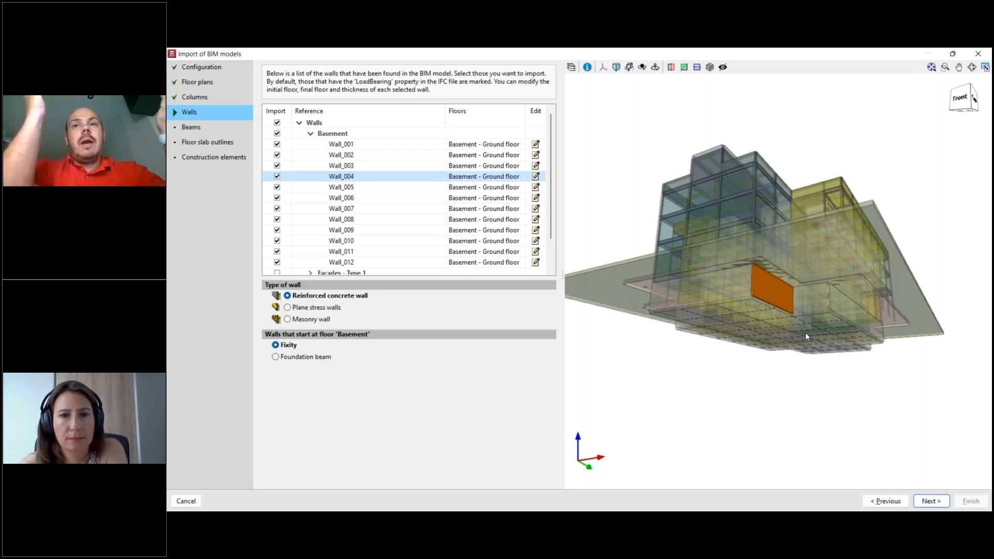
- Review the Basement walls as a group and in their individual list, collapse the group and continue to the beams
{"action": "left_click", "coordinate": [311, 134]}
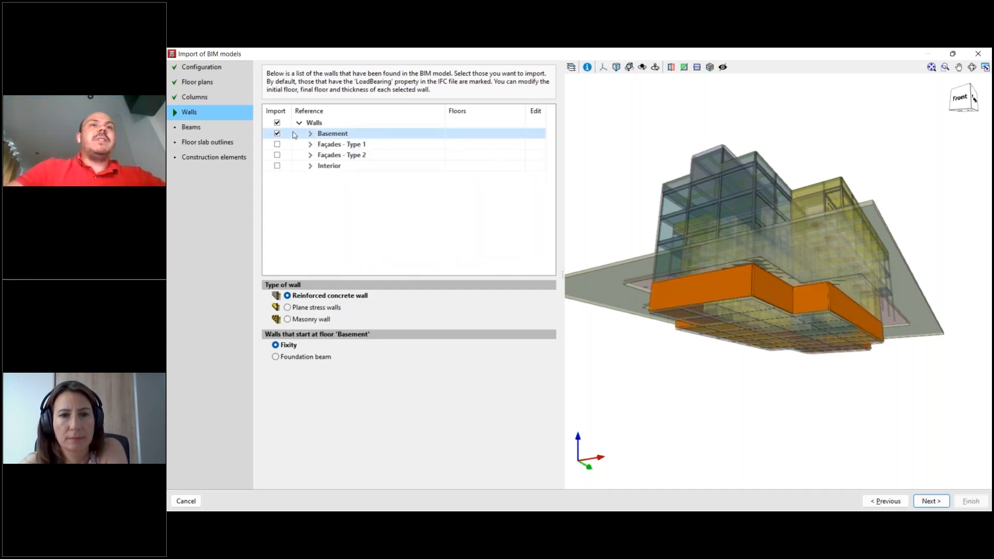
{"action": "left_click", "coordinate": [277, 133]}
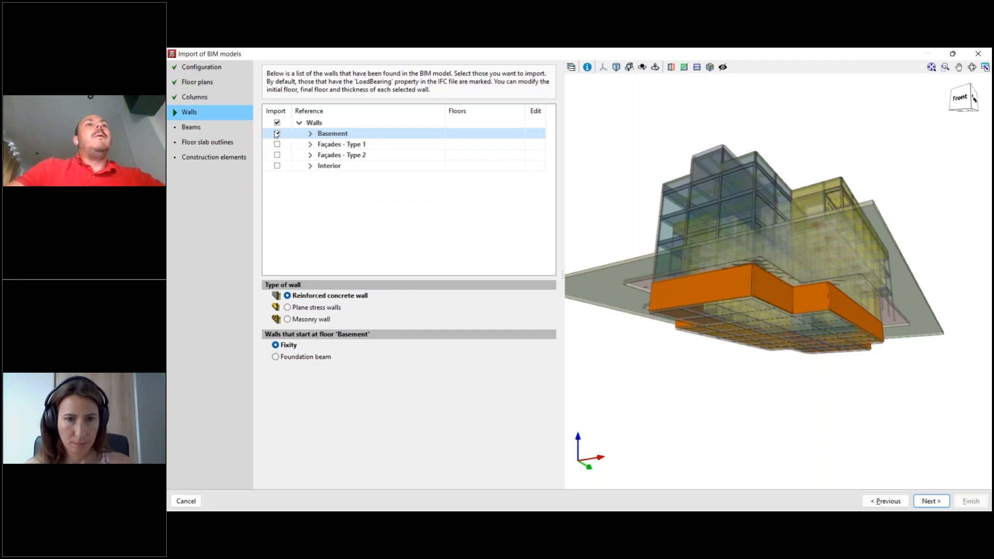
{"action": "left_click", "coordinate": [310, 134]}
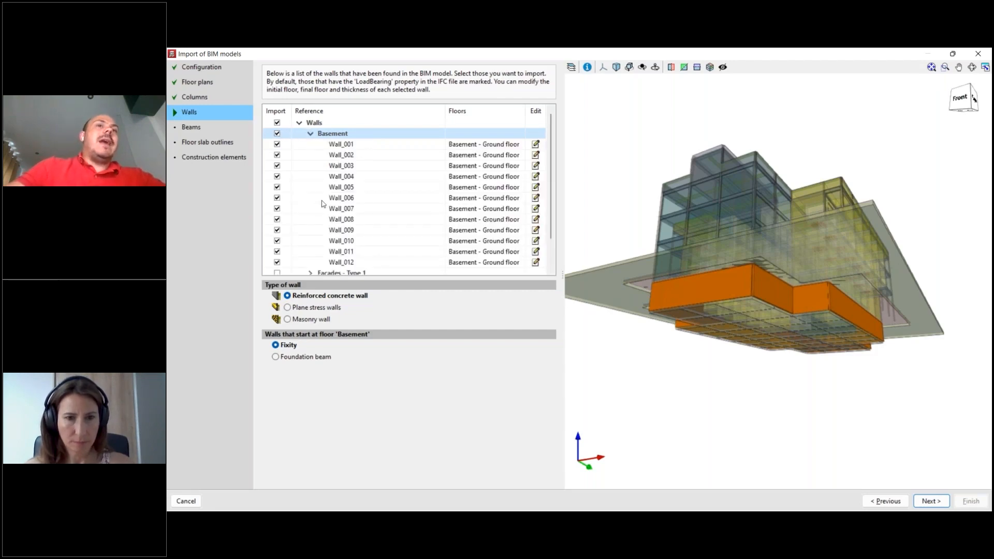
{"action": "left_click", "coordinate": [310, 134]}
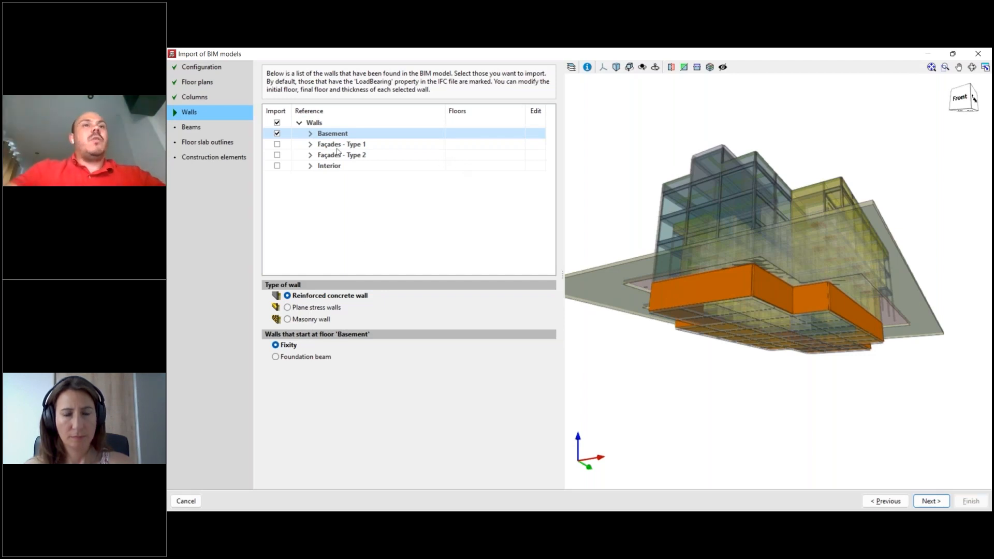
{"action": "left_click", "coordinate": [311, 134]}
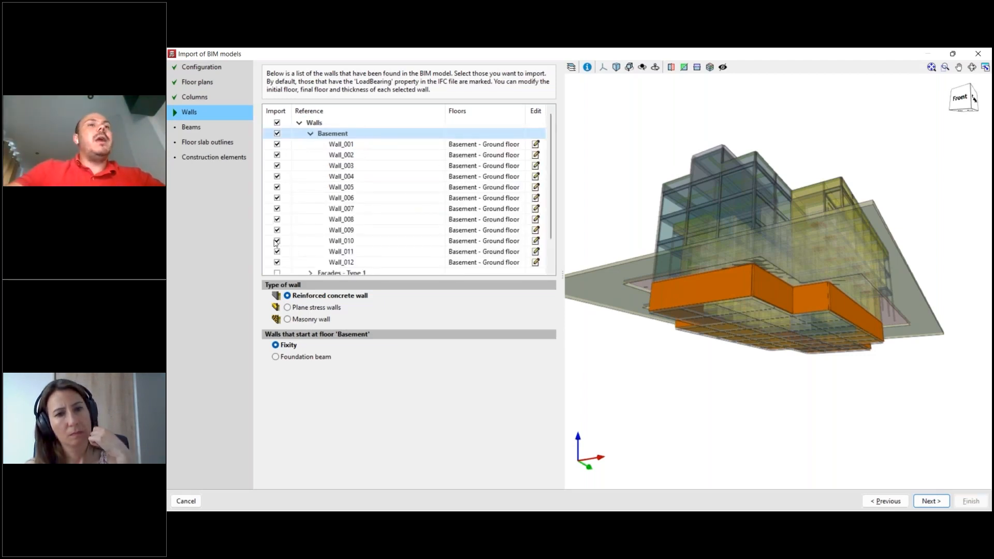
{"action": "scroll", "coordinate": [276, 226], "scroll_direction": "down", "scroll_amount": 1}
{"action": "scroll", "coordinate": [277, 241], "scroll_direction": "up", "scroll_amount": 1}
{"action": "left_click", "coordinate": [310, 134]}
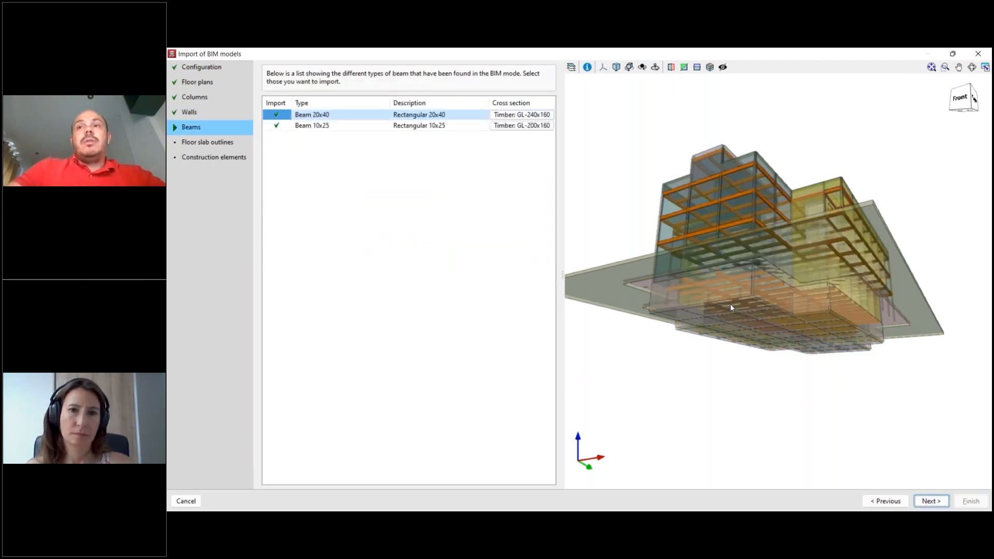
- Change Beam 20x40 to the steel family, try the type with shear studs and return to the plain steel beam
{"action": "middle_click_drag", "start_coordinate": [712, 341], "coordinate": [813, 369]}
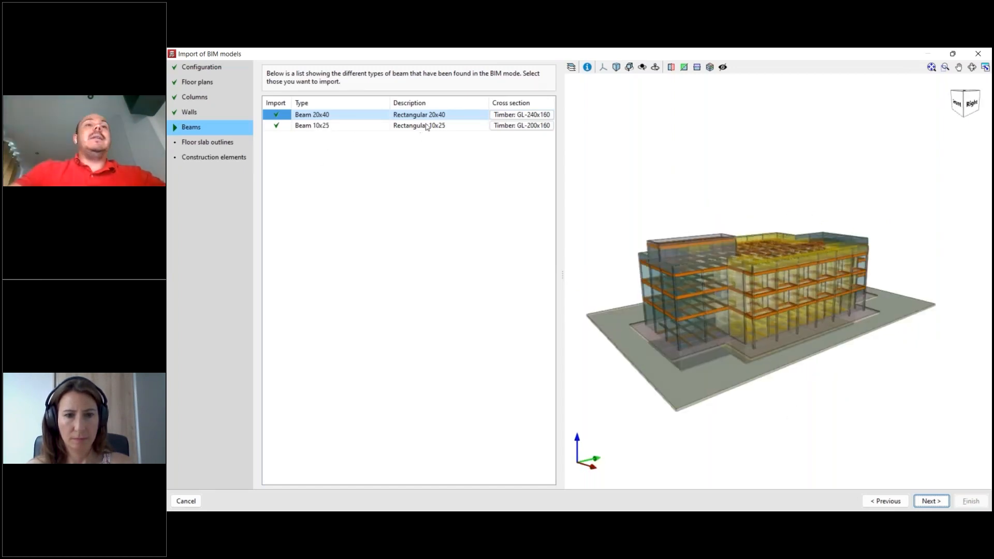
{"action": "left_click", "coordinate": [509, 117]}
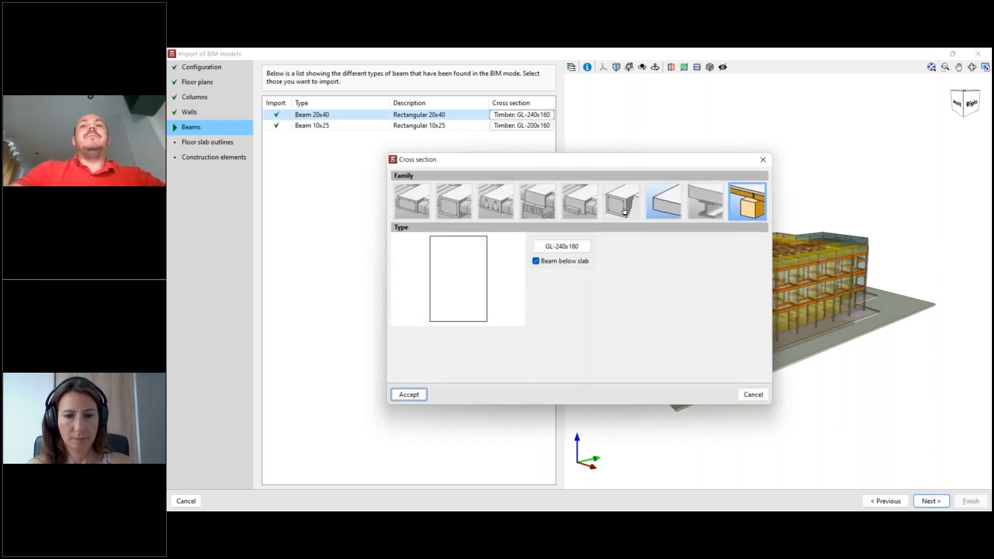
{"action": "left_click", "coordinate": [697, 202]}
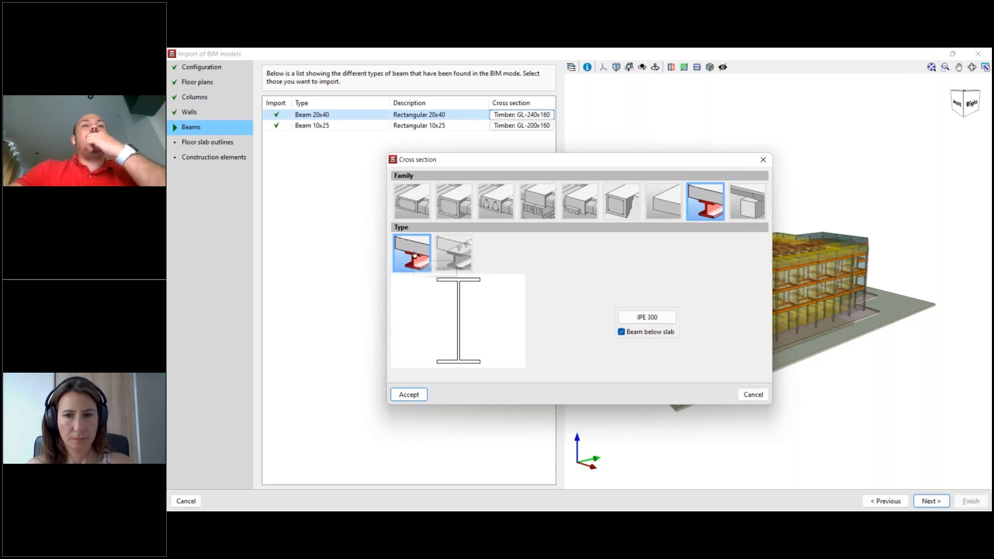
{"action": "left_click", "coordinate": [453, 257]}
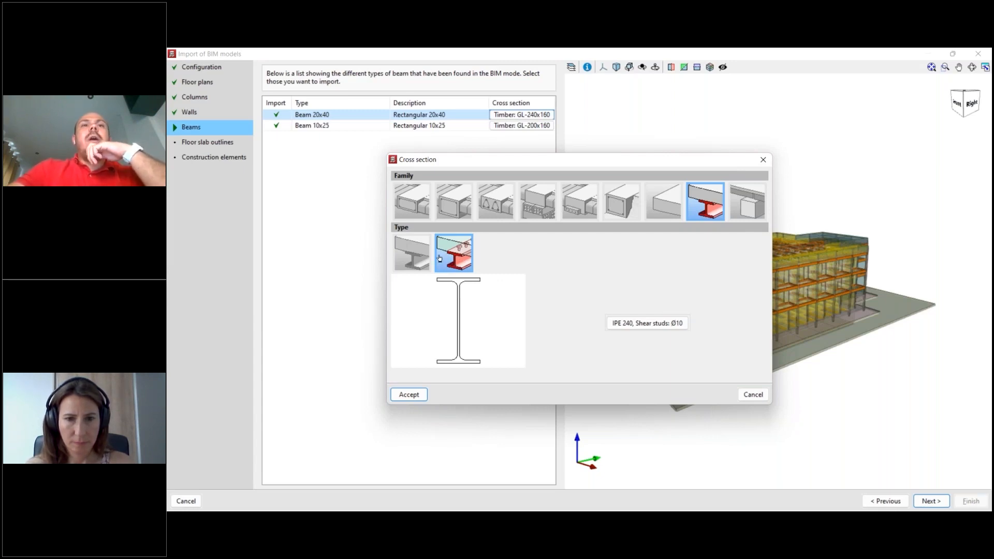
{"action": "left_click", "coordinate": [418, 261]}
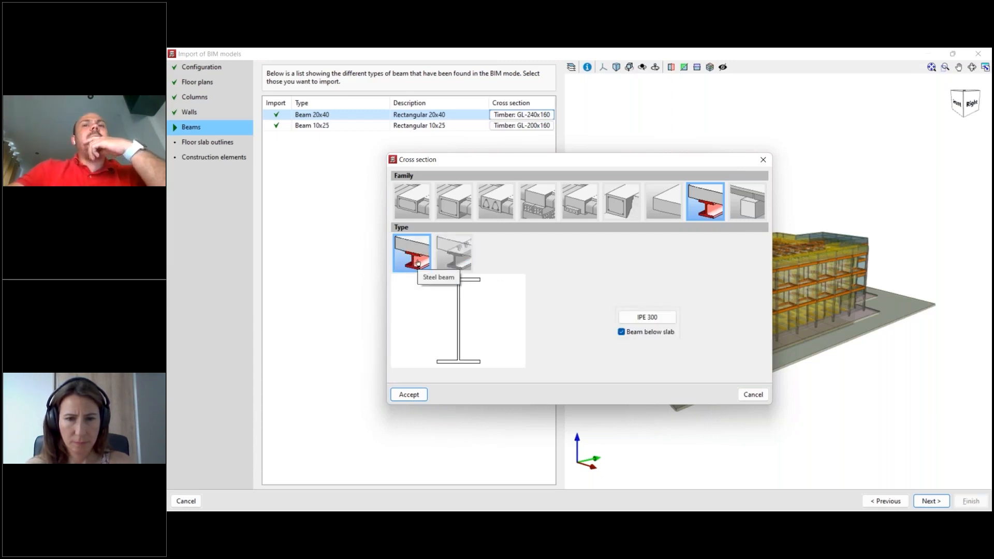
- Choose the IPE 300 section for Beam 20x40, keep the beam below slab option enabled and accept the cross section
{"action": "left_click", "coordinate": [647, 316]}
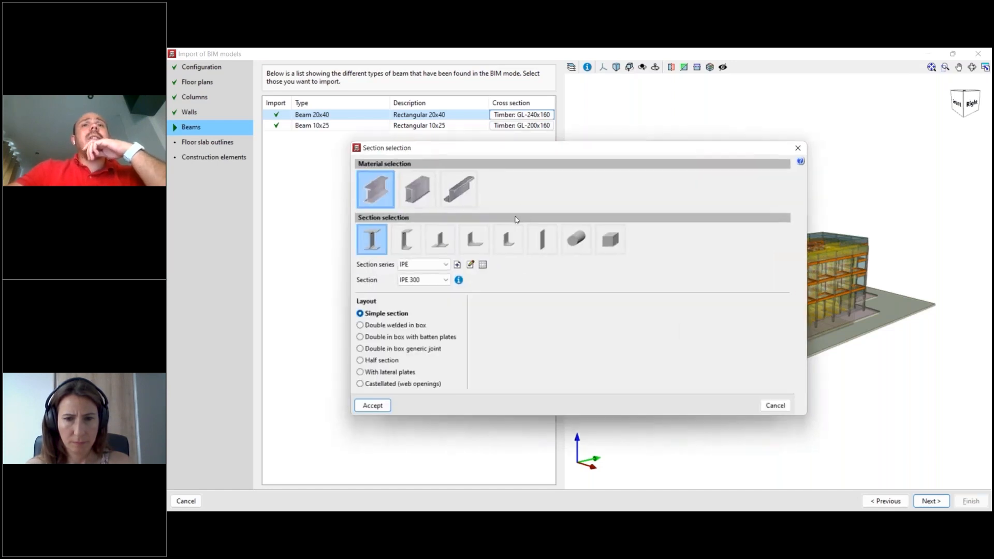
{"action": "left_click", "coordinate": [440, 280]}
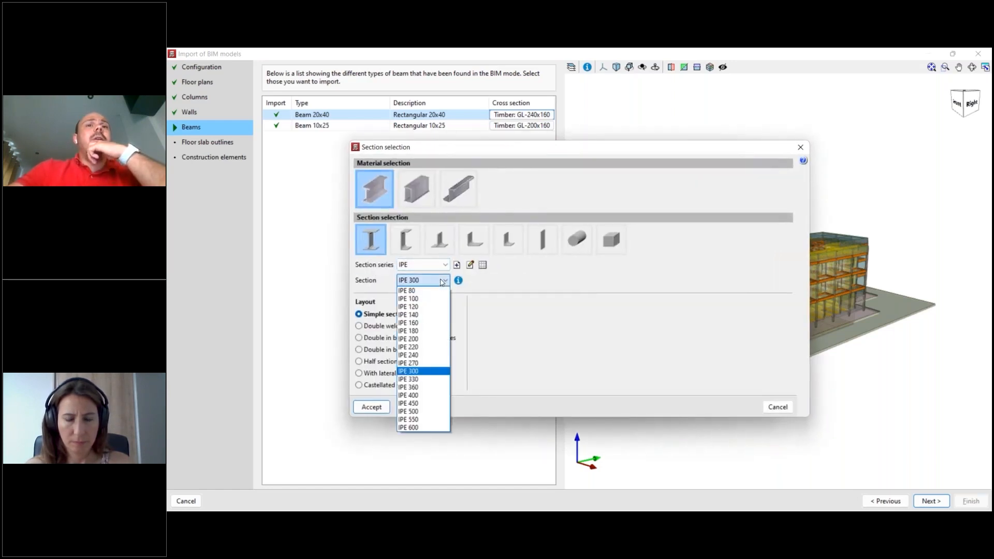
{"action": "left_click", "coordinate": [441, 371]}
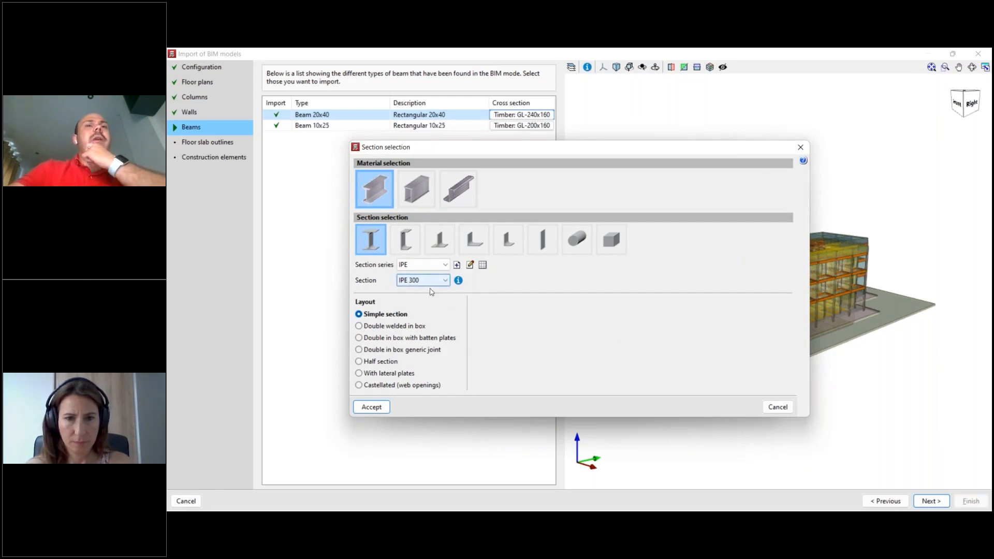
{"action": "left_click", "coordinate": [372, 407]}
{"action": "left_click", "coordinate": [622, 331]}
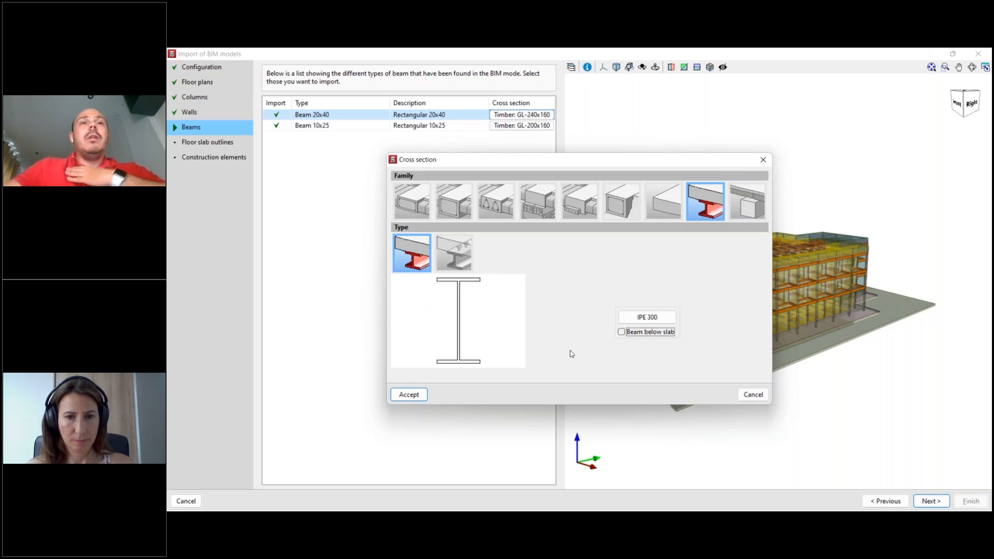
{"action": "left_click", "coordinate": [622, 332]}
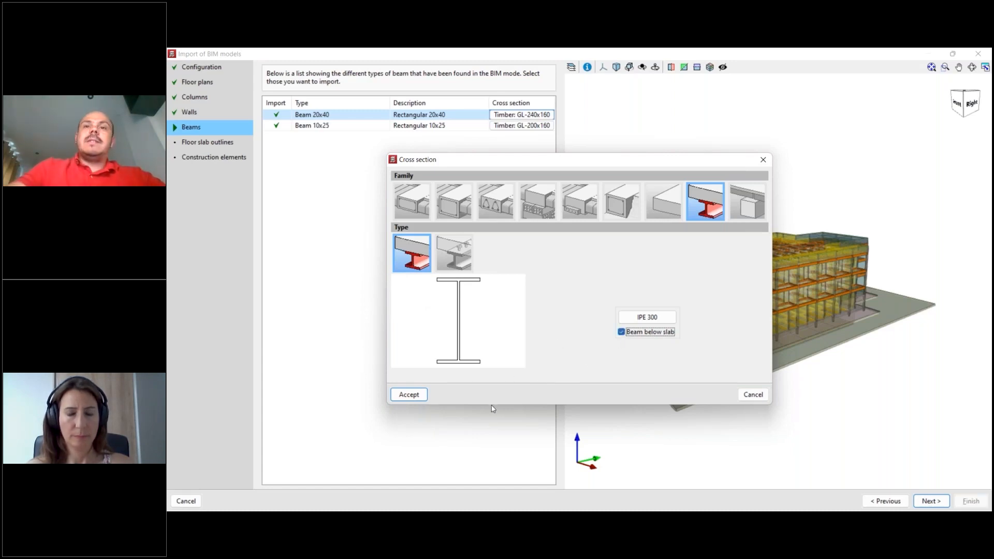
{"action": "left_click", "coordinate": [409, 395]}
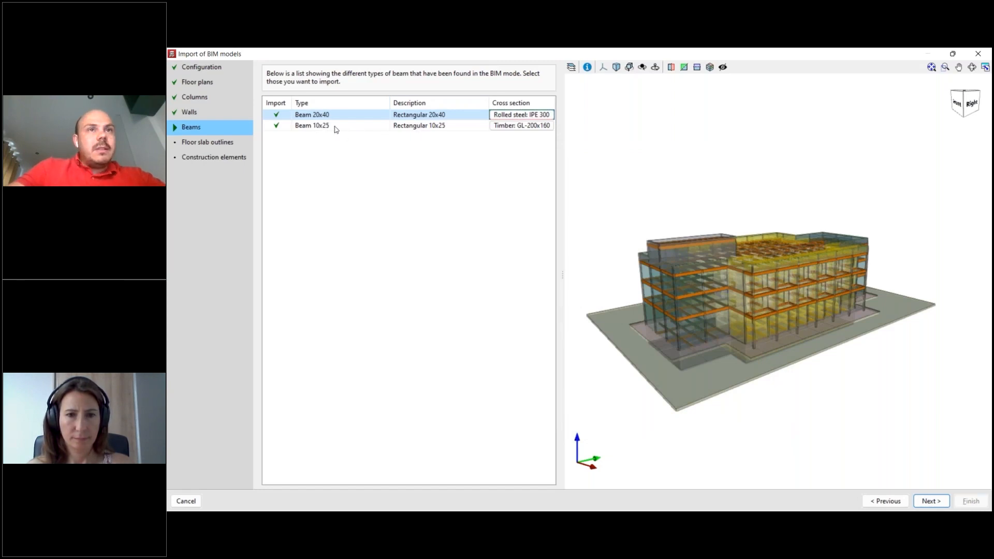
- Set the cross section of Beam 10x25 to a steel IPE 180 beam and accept it
{"action": "double_click", "coordinate": [518, 127]}
{"action": "left_click", "coordinate": [697, 197]}
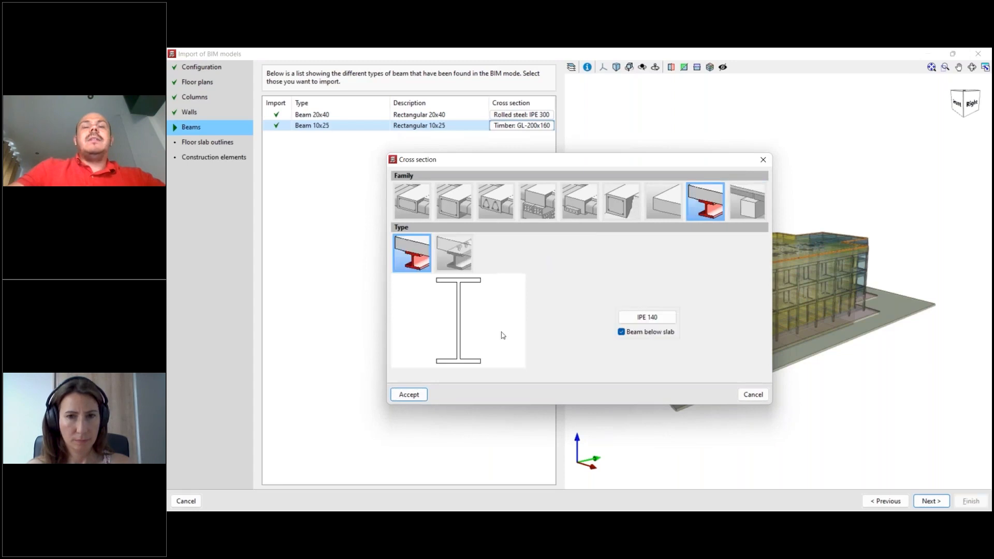
{"action": "left_click", "coordinate": [647, 316]}
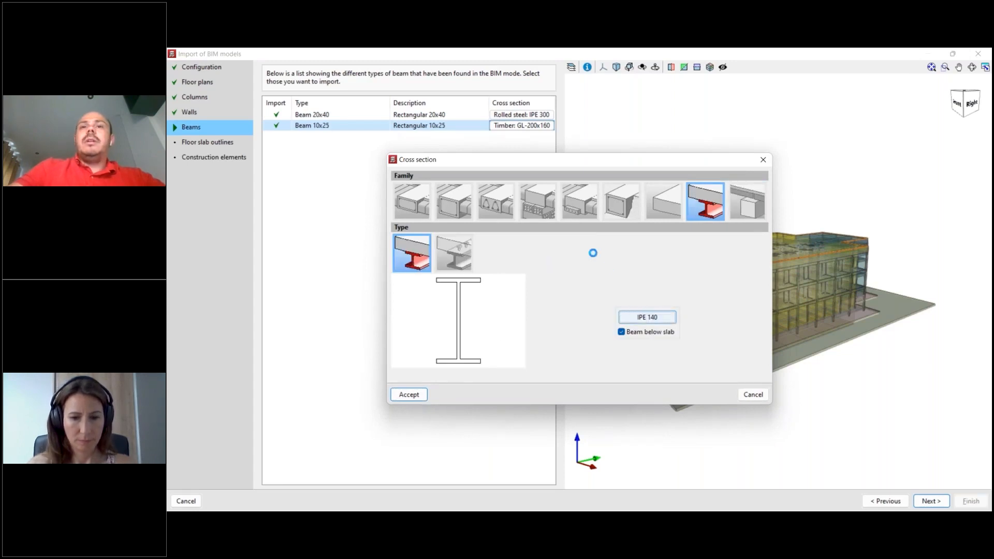
{"action": "left_click", "coordinate": [432, 284]}
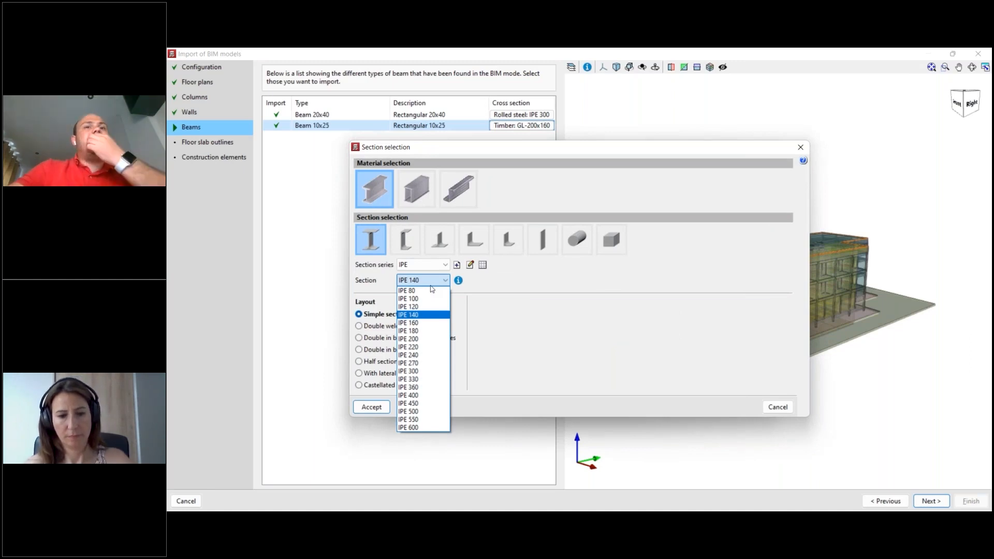
{"action": "left_click", "coordinate": [436, 332]}
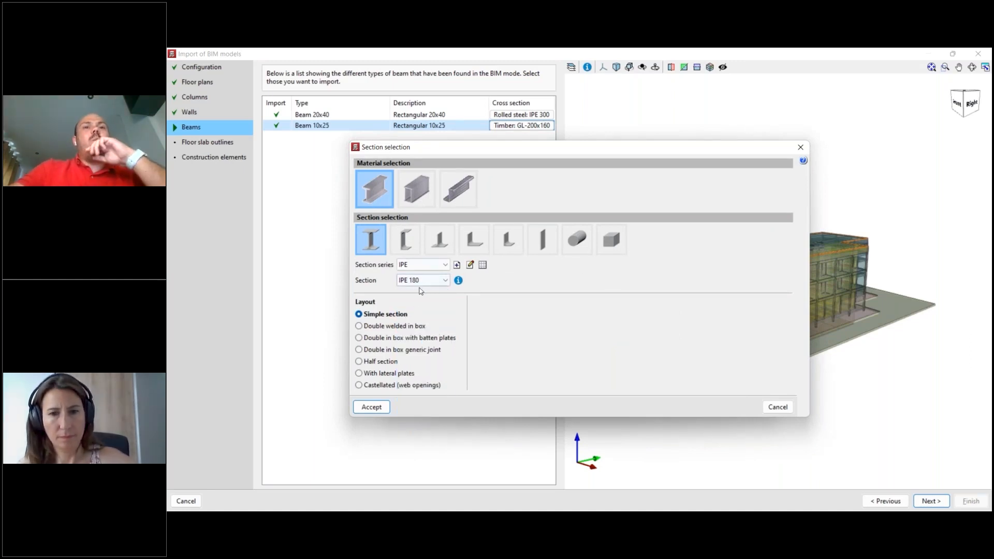
{"action": "left_click", "coordinate": [382, 408]}
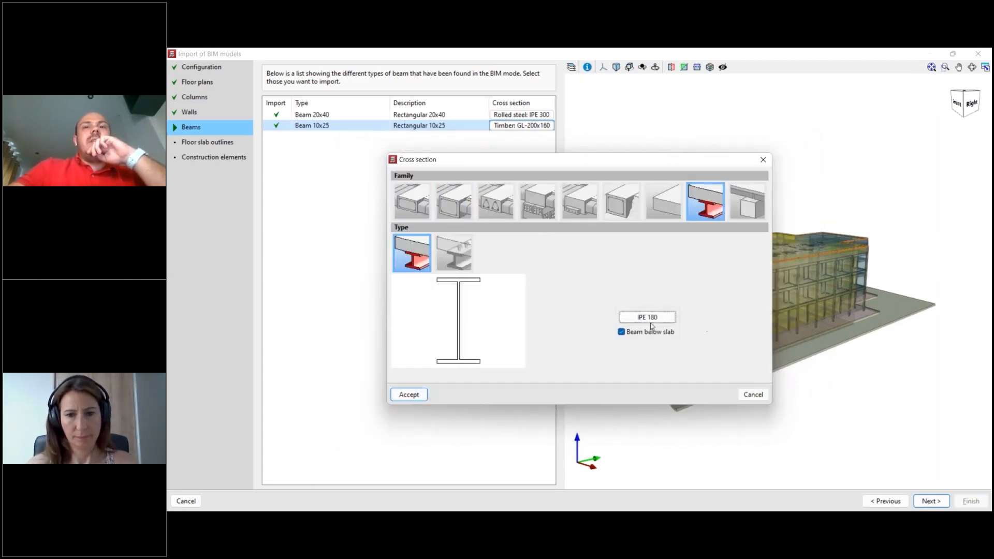
{"action": "left_click", "coordinate": [409, 395]}
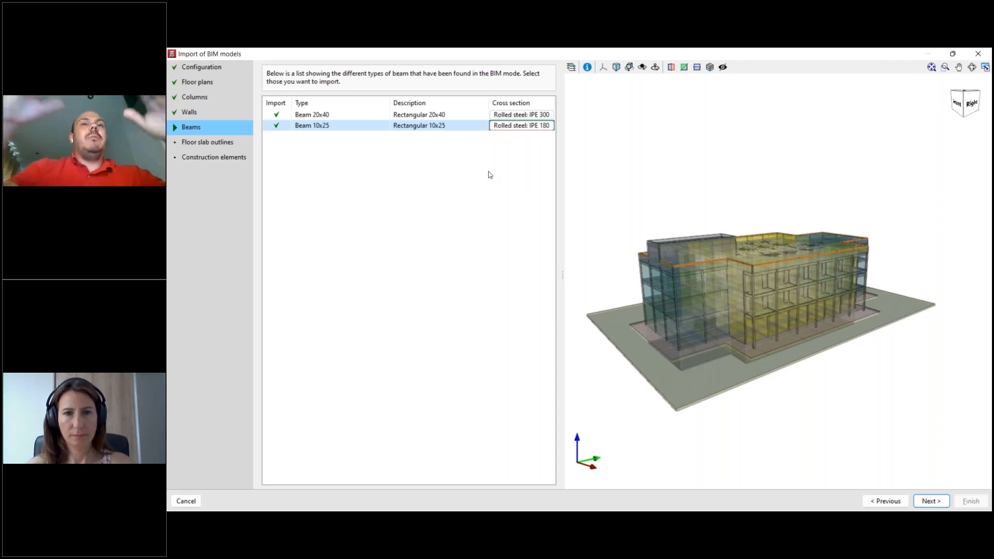
- Inspect the highlighted Beam 10x25 members around the roof edge from above and continue to the floor slab outlines
{"action": "middle_click_drag", "start_coordinate": [785, 312], "coordinate": [790, 352]}
{"action": "middle_click_drag", "start_coordinate": [787, 318], "coordinate": [774, 313]}
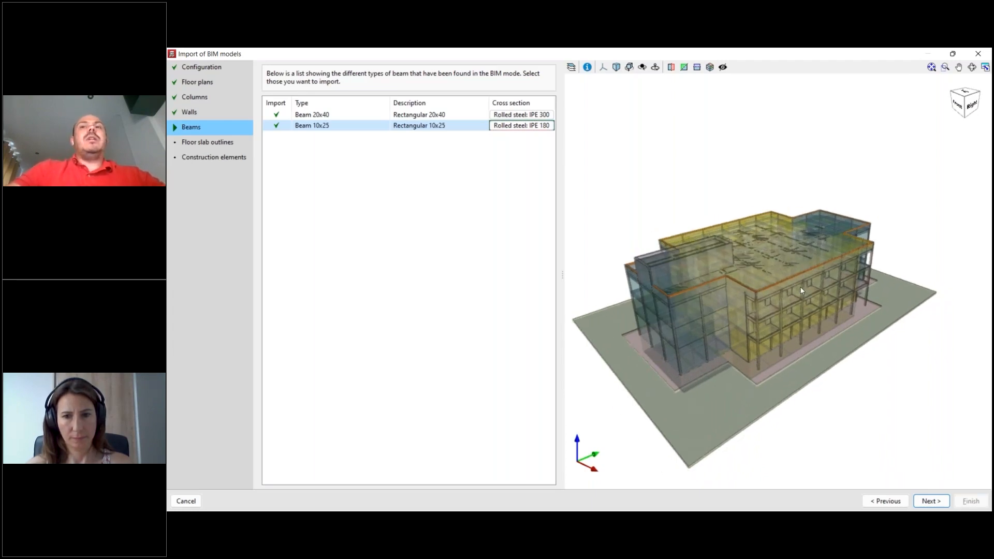
{"action": "middle_click_drag", "start_coordinate": [801, 290], "coordinate": [746, 303]}
{"action": "middle_click_drag", "start_coordinate": [777, 269], "coordinate": [809, 262]}
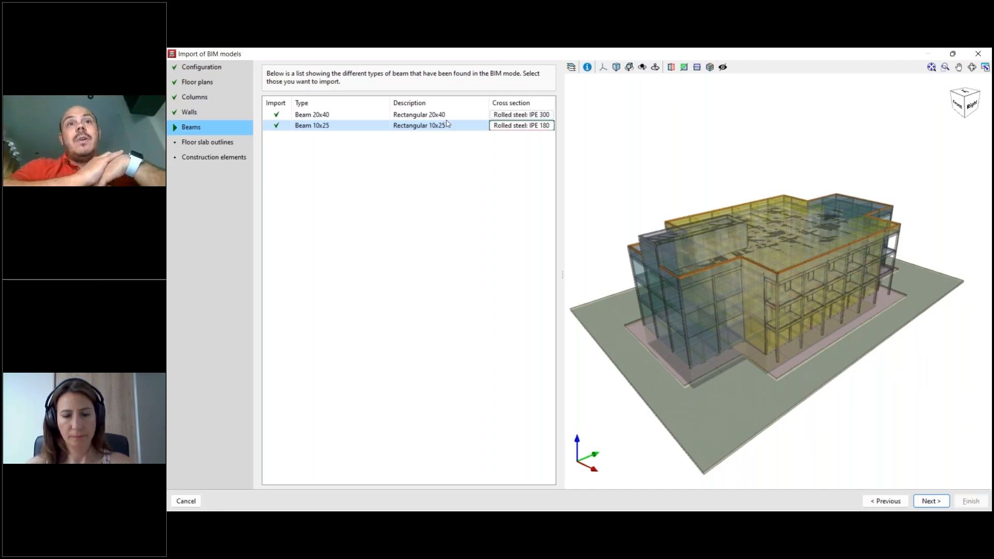
{"action": "left_click", "coordinate": [939, 498]}
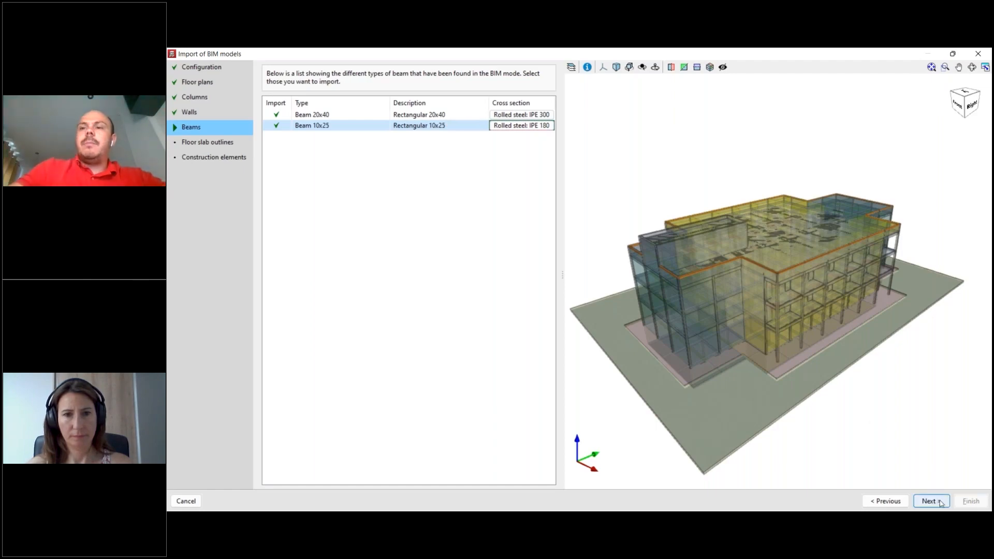
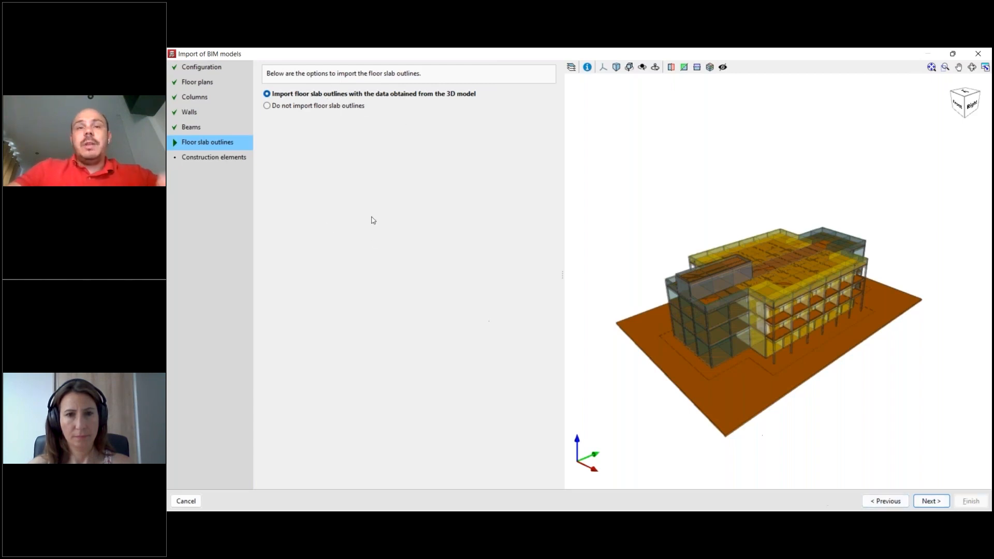
- Keep the floor slab outlines imported from the 3D model and inspect the Interior and Façades - Type 2 construction elements
{"action": "left_click", "coordinate": [930, 501]}
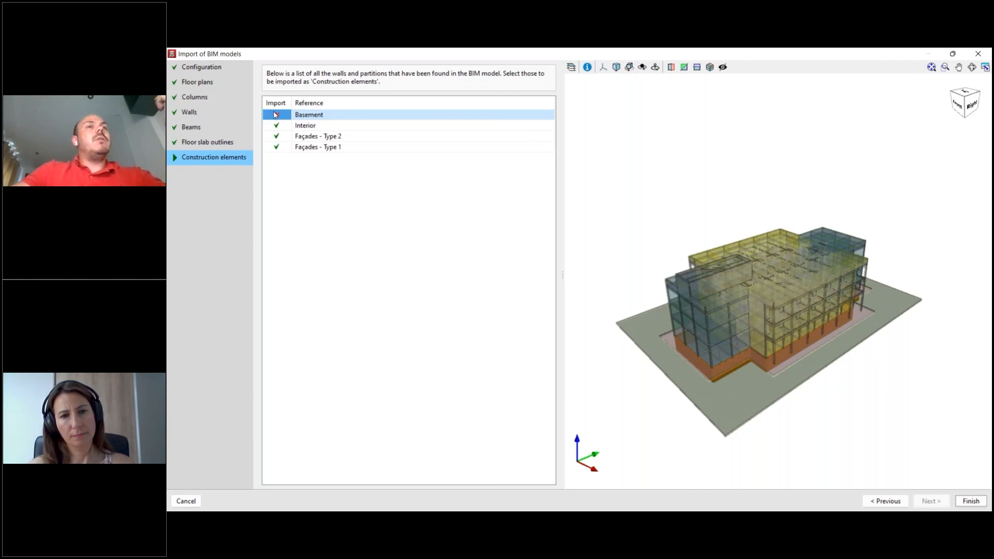
{"action": "left_click", "coordinate": [303, 128]}
{"action": "left_click", "coordinate": [311, 138]}
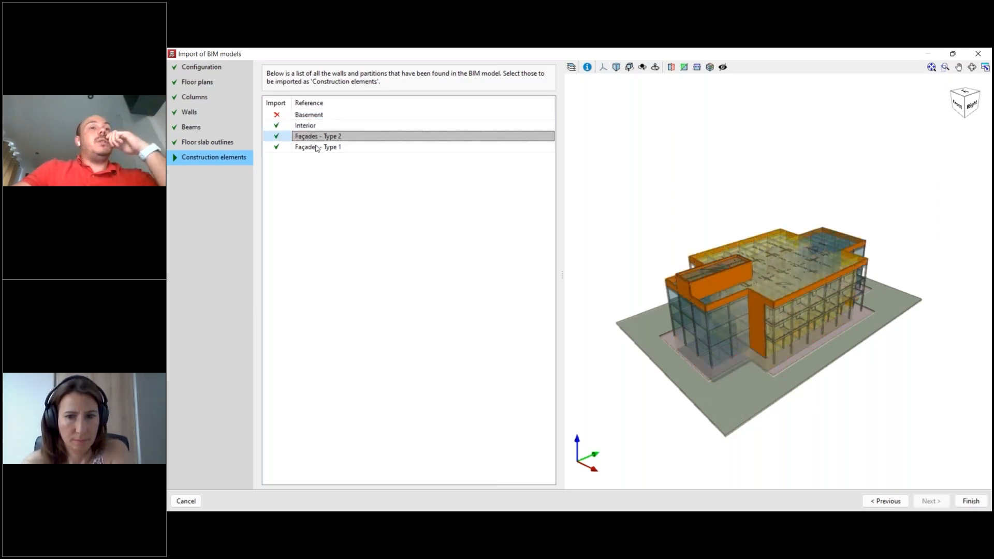
- Keep Interior and both façade types marked as construction elements, finish the BIM import and accept its results
{"action": "left_click", "coordinate": [277, 126]}
{"action": "left_click", "coordinate": [277, 126]}
{"action": "left_click", "coordinate": [278, 126]}
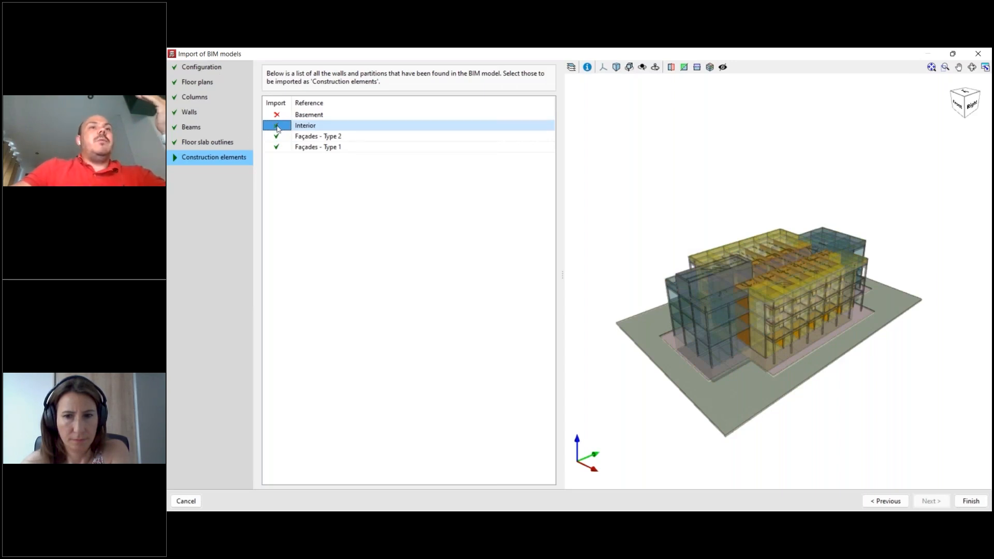
{"action": "left_click", "coordinate": [277, 127]}
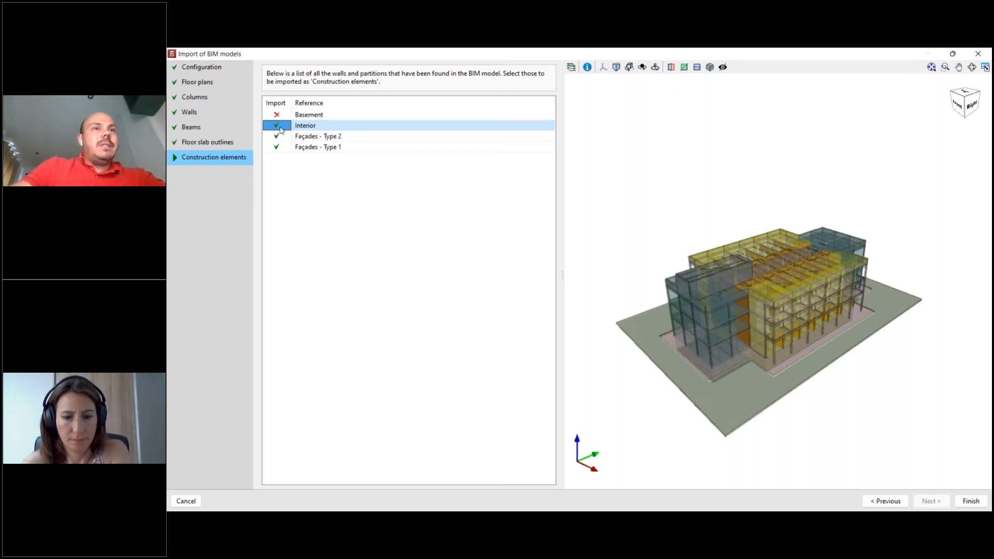
{"action": "left_click_drag", "start_coordinate": [292, 104], "coordinate": [296, 104]}
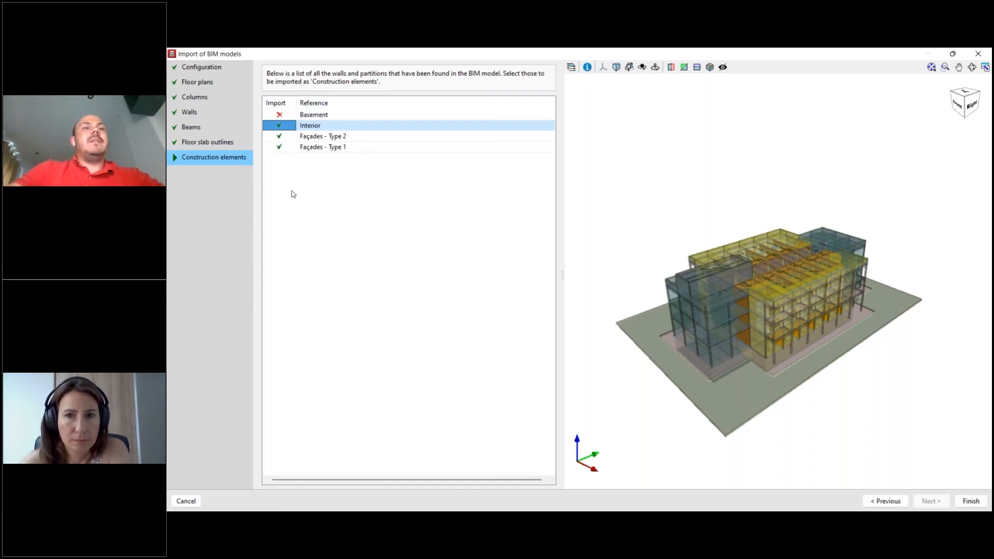
{"action": "left_click", "coordinate": [287, 138]}
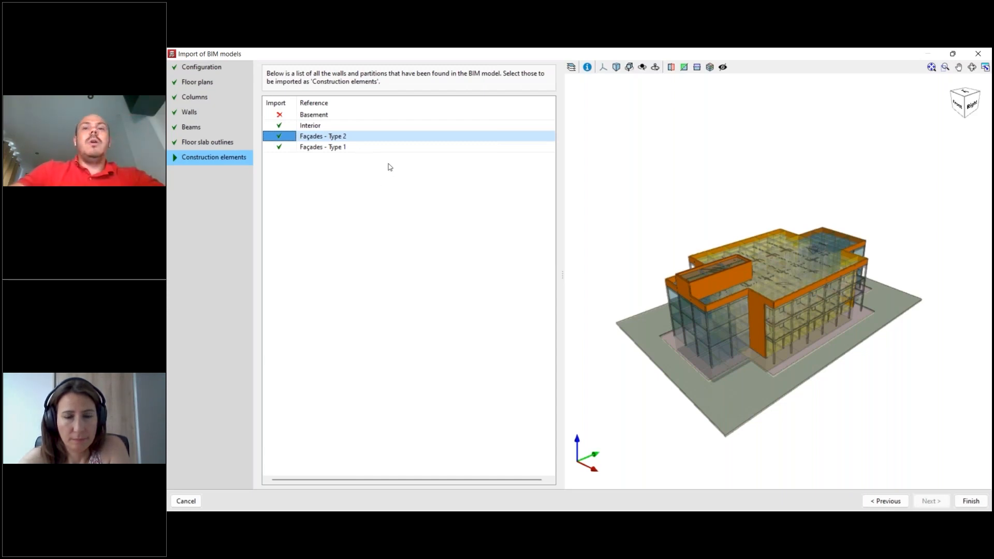
{"action": "left_click", "coordinate": [971, 501]}
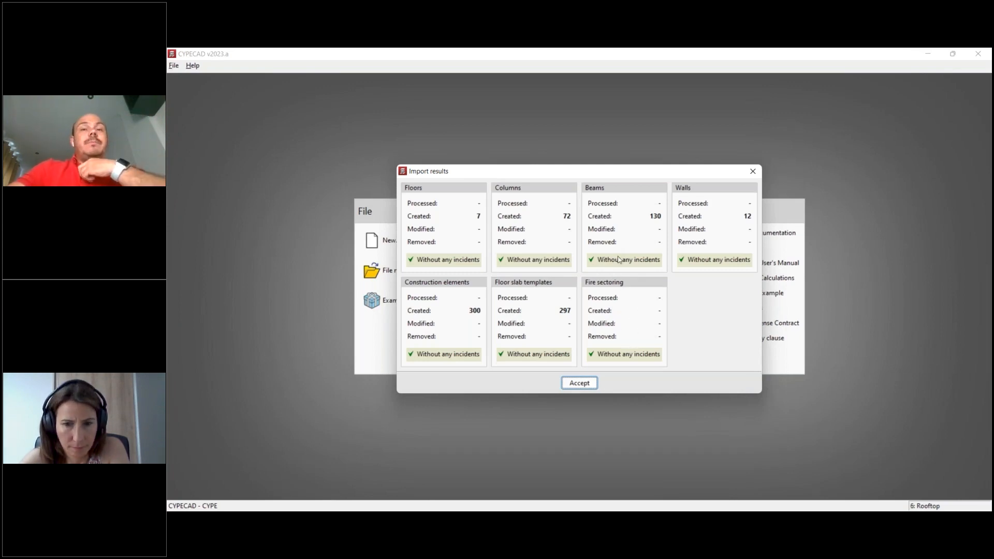
{"action": "left_click", "coordinate": [585, 383]}
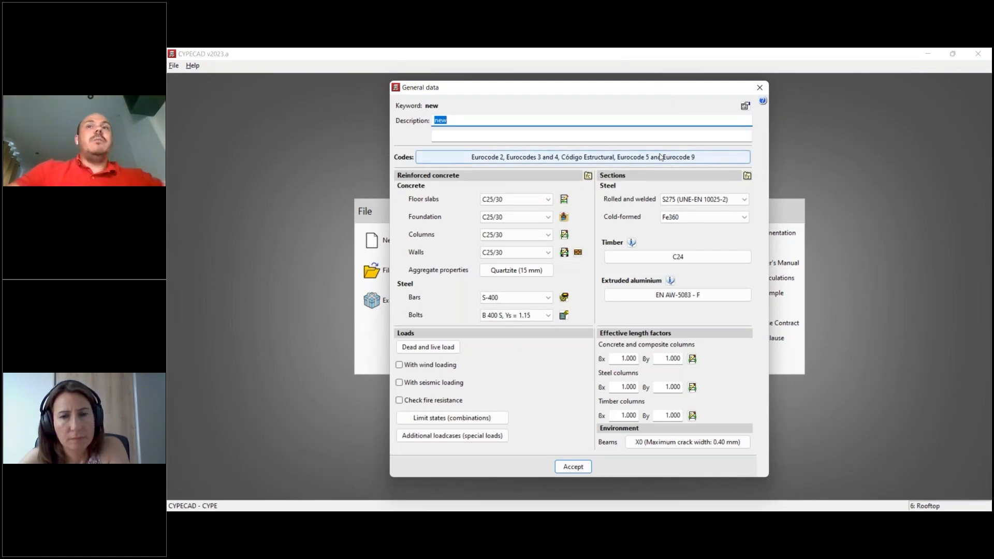
- Keep Eurocode 2 (EU) for concrete, set the rolled steel code to Eurocodes 3 and 4 (EU) and accept the code selection
{"action": "left_click", "coordinate": [675, 155]}
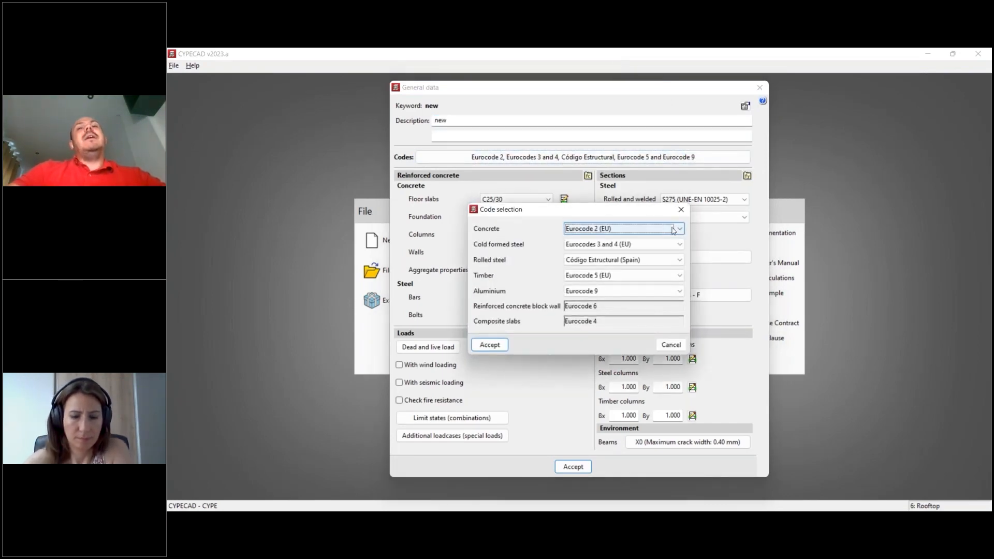
{"action": "left_click", "coordinate": [682, 230]}
{"action": "left_click", "coordinate": [681, 231]}
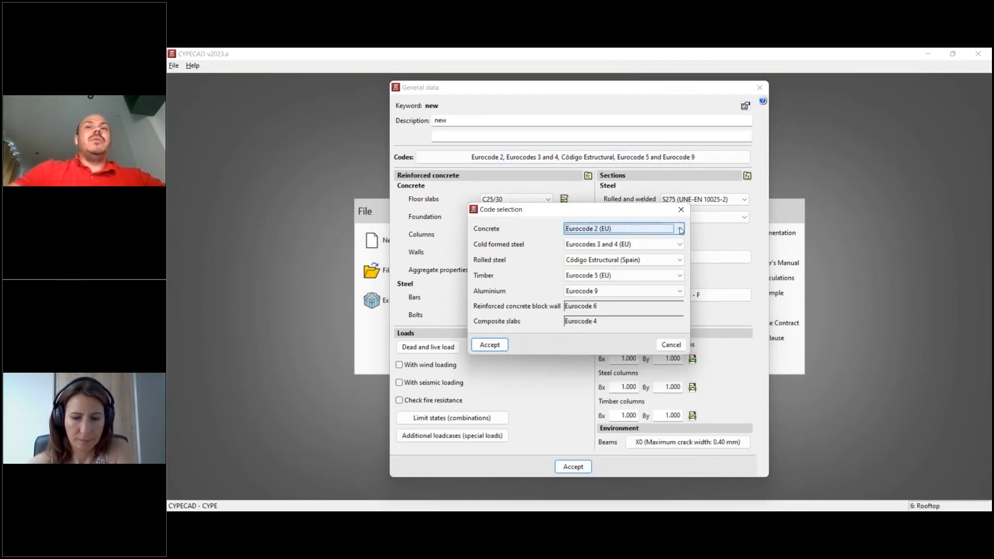
{"action": "left_click", "coordinate": [681, 231]}
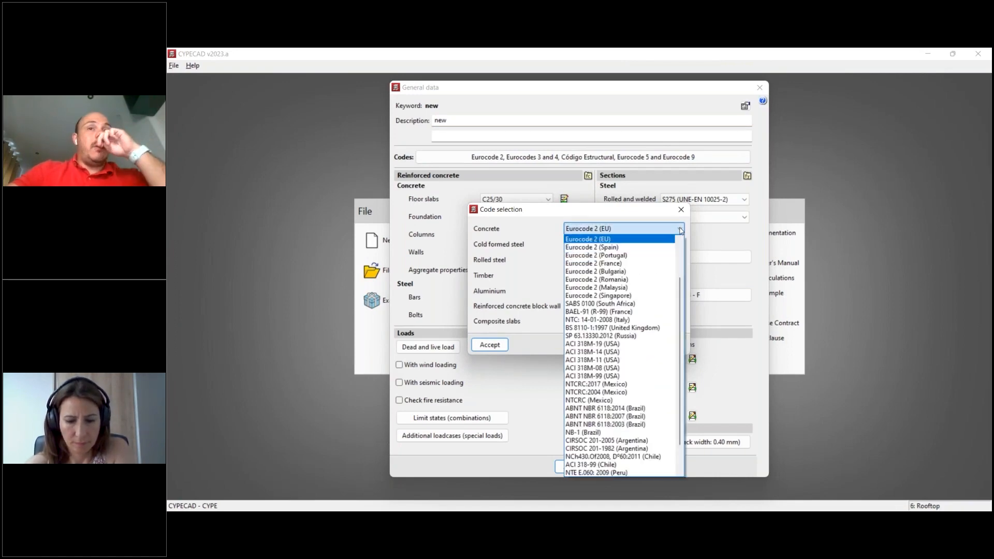
{"action": "left_click", "coordinate": [681, 230]}
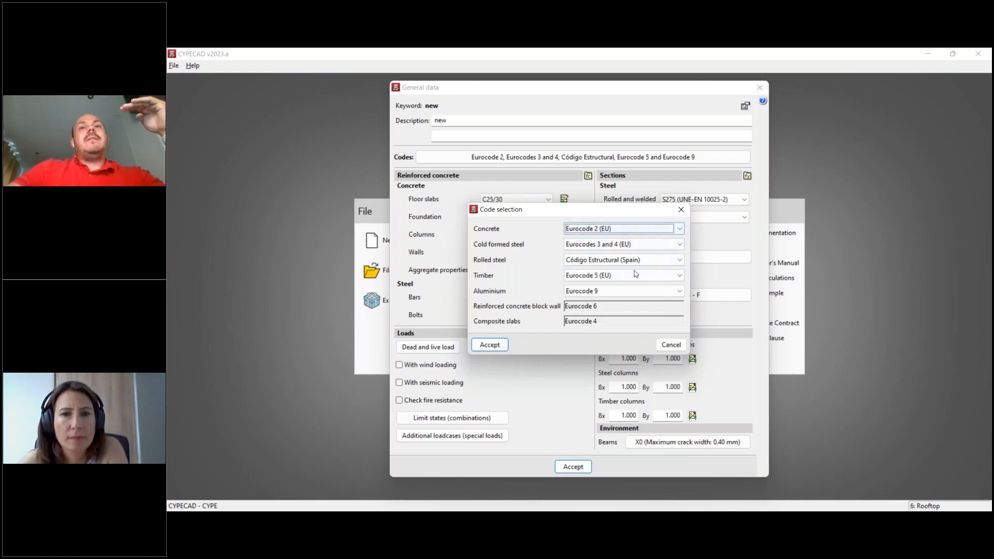
{"action": "left_click", "coordinate": [645, 260]}
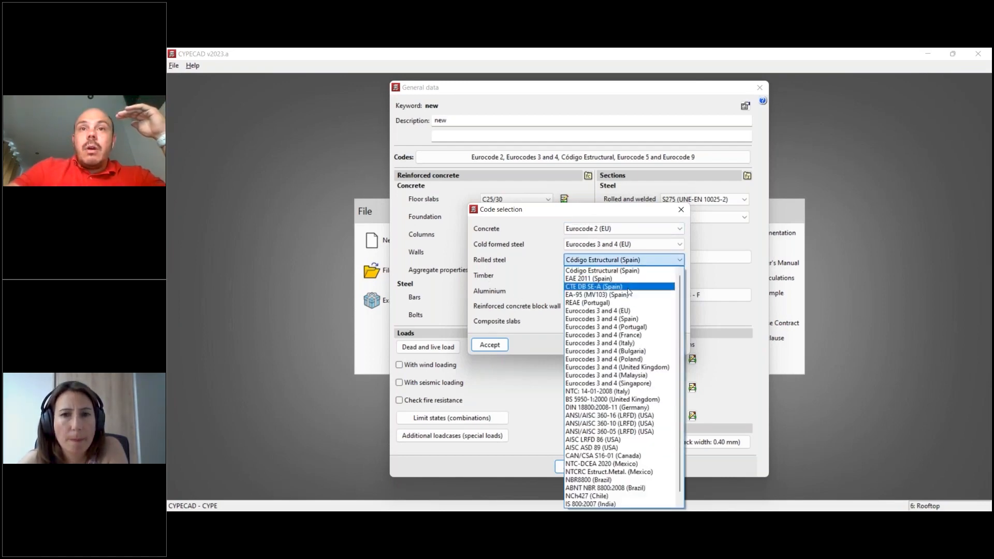
{"action": "left_click", "coordinate": [637, 312]}
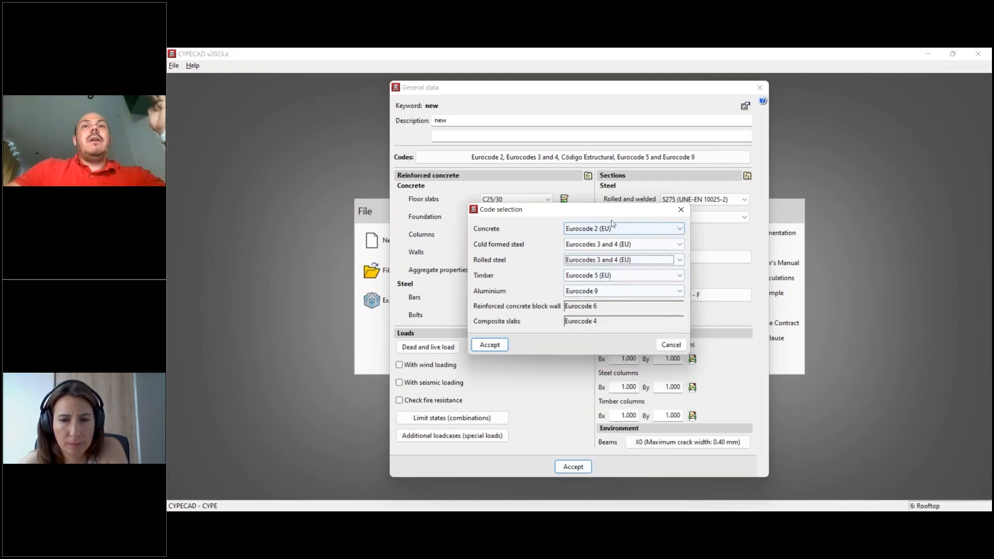
{"action": "left_click", "coordinate": [500, 346]}
{"action": "left_click", "coordinate": [579, 310]}
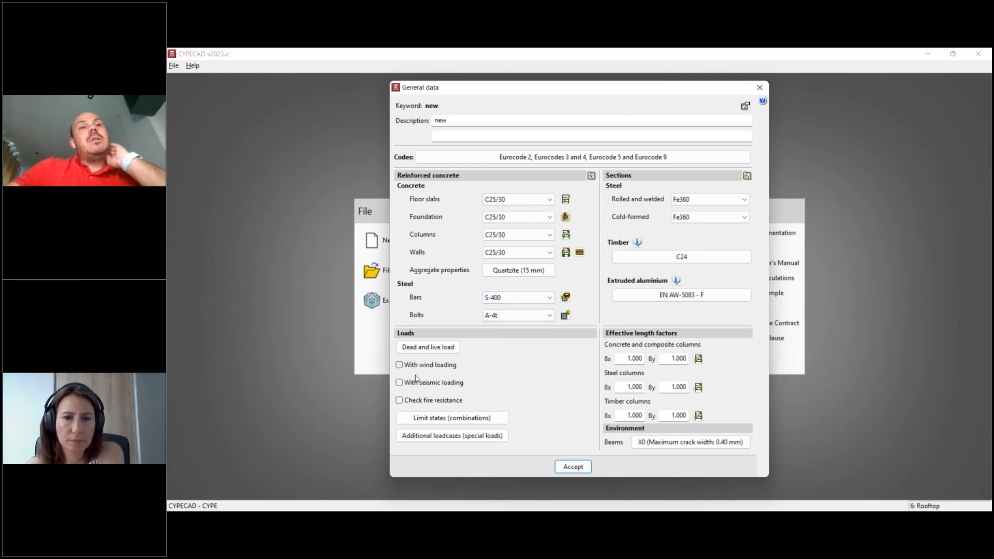
- Accept the general data with wind loading, seismic loading and fire resistance checks left disabled
{"action": "mouse_move", "coordinate": [434, 404]}
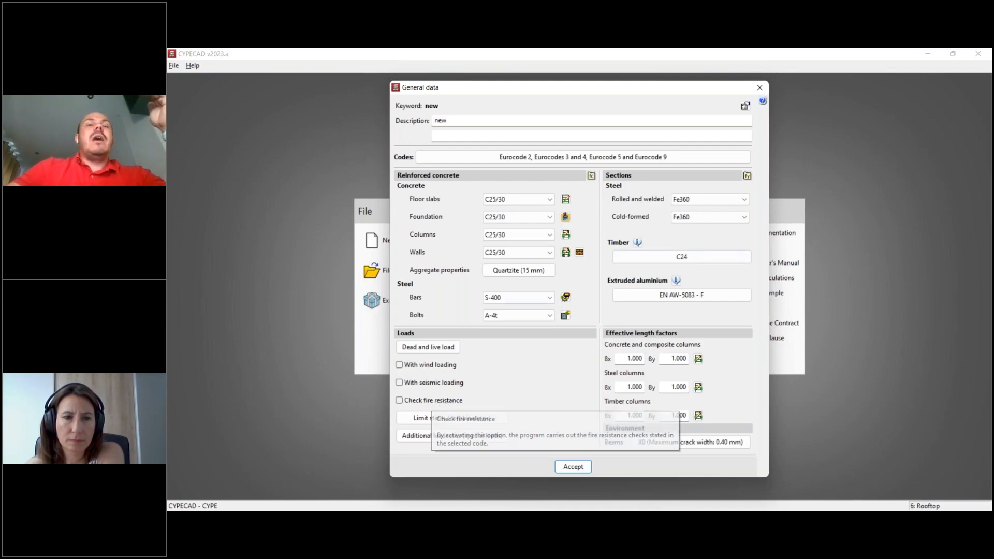
{"action": "left_click_drag", "start_coordinate": [455, 89], "coordinate": [423, 92]}
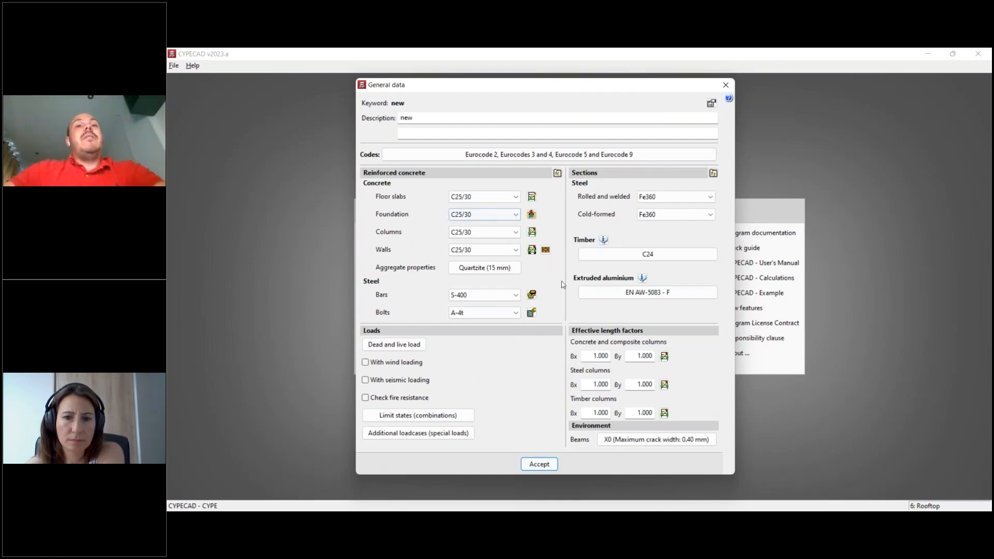
{"action": "left_click", "coordinate": [541, 464]}
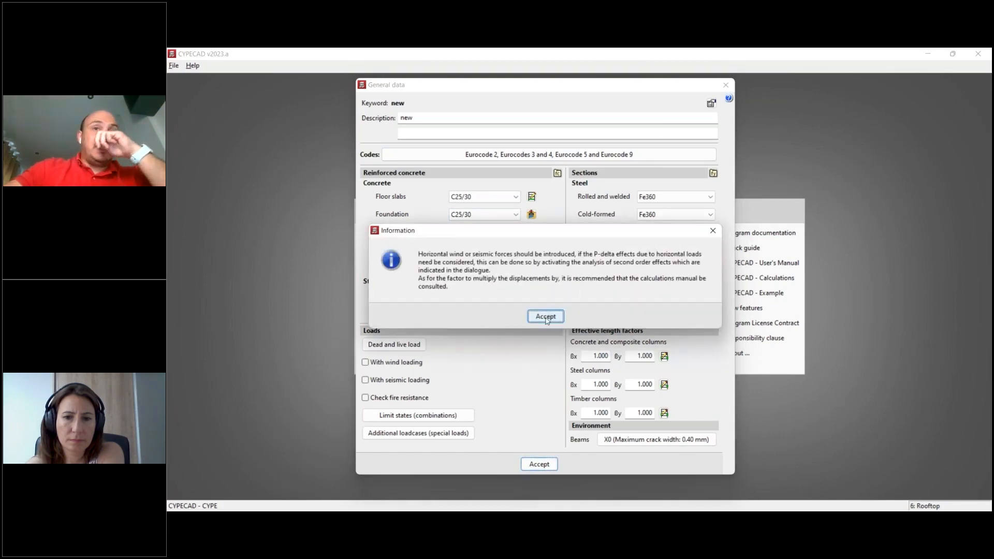
{"action": "left_click", "coordinate": [545, 316]}
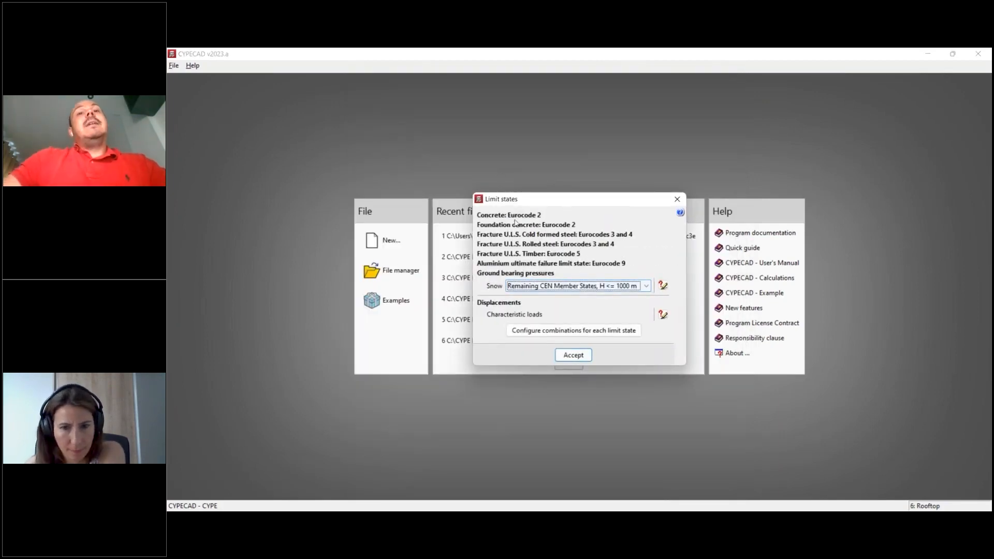
- Review the combinations for each limit state and accept the limit states with snow kept at Remaining CEN Member States, H <= 1000 m
{"action": "left_click", "coordinate": [646, 287]}
{"action": "left_click", "coordinate": [646, 287]}
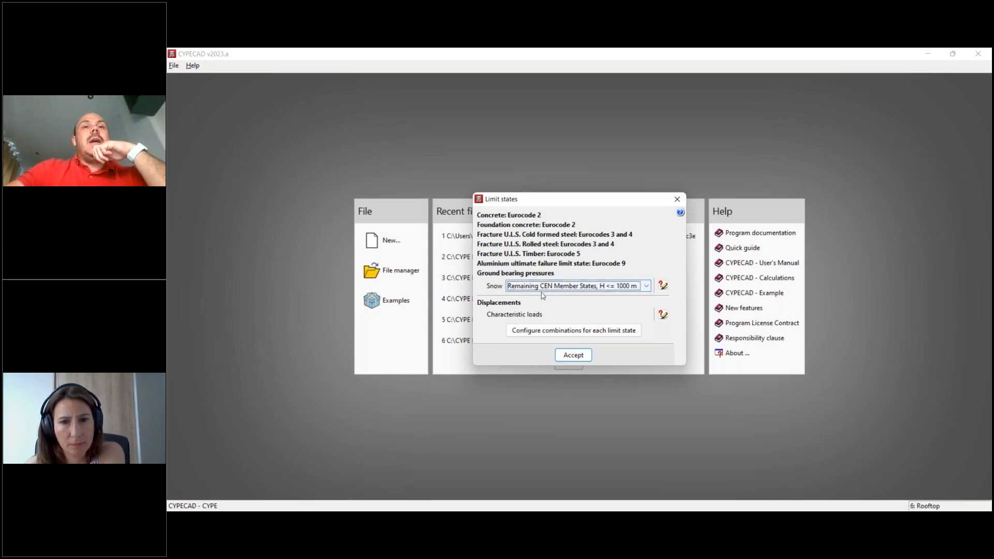
{"action": "left_click", "coordinate": [547, 330]}
{"action": "left_click_drag", "start_coordinate": [585, 192], "coordinate": [723, 200]}
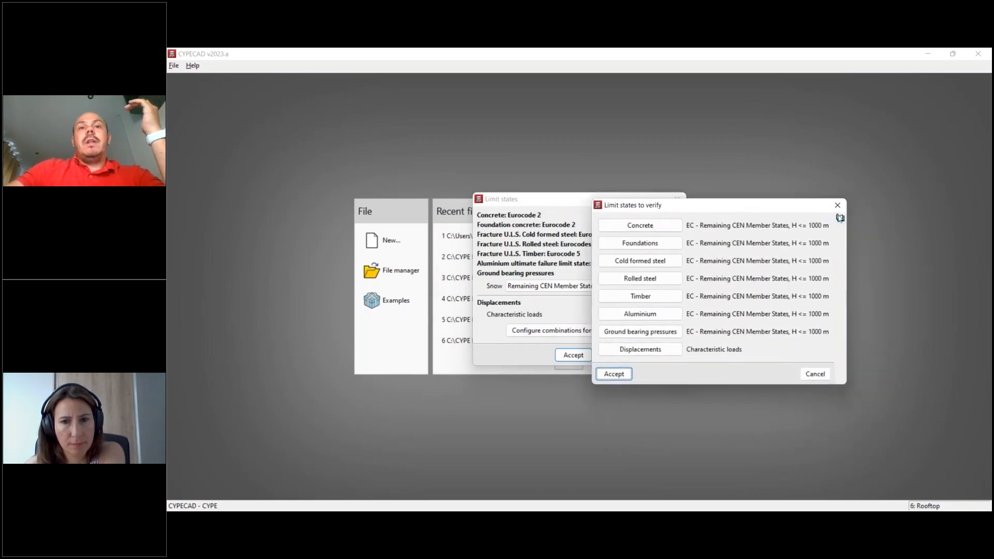
{"action": "left_click", "coordinate": [838, 205]}
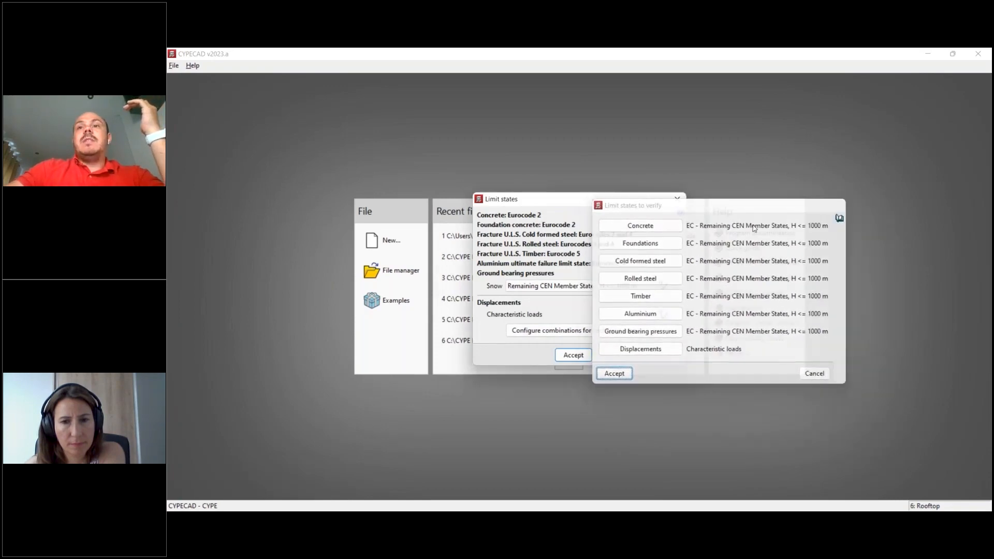
{"action": "left_click", "coordinate": [573, 356]}
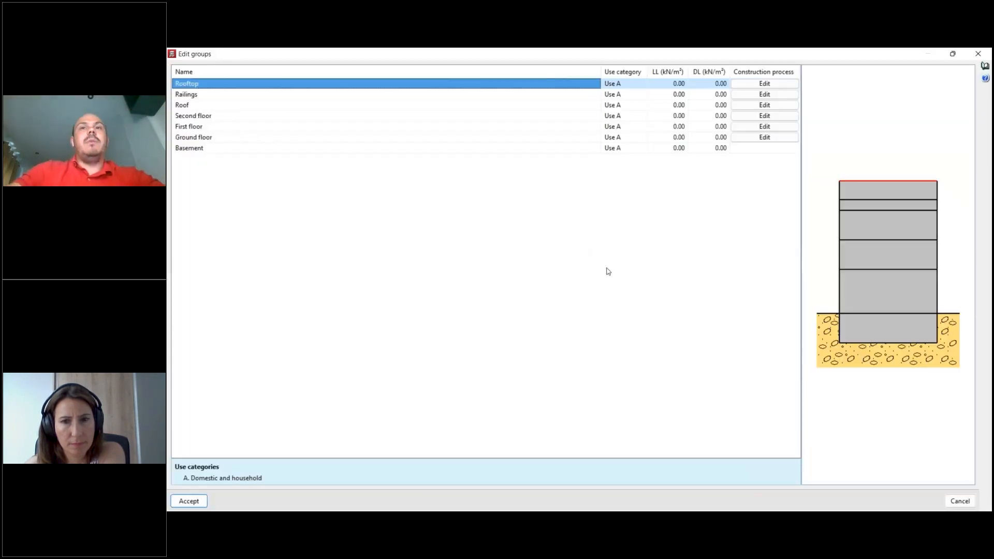
- Set the live and dead loads to 1 kN/m² for the Rooftop group and 1.5 kN/m² for the Roof group
{"action": "left_click_drag", "start_coordinate": [601, 72], "coordinate": [301, 85]}
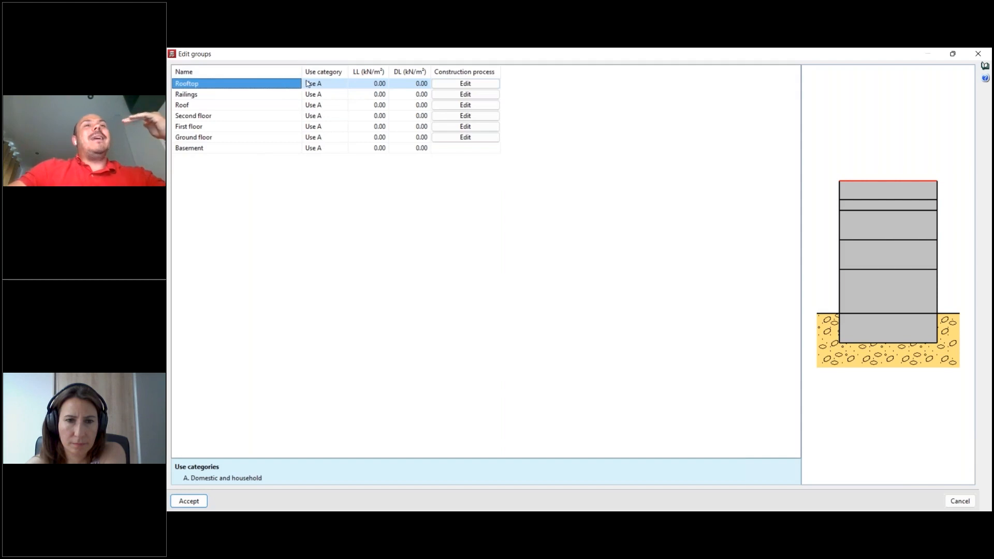
{"action": "left_click_drag", "start_coordinate": [302, 71], "coordinate": [289, 71]}
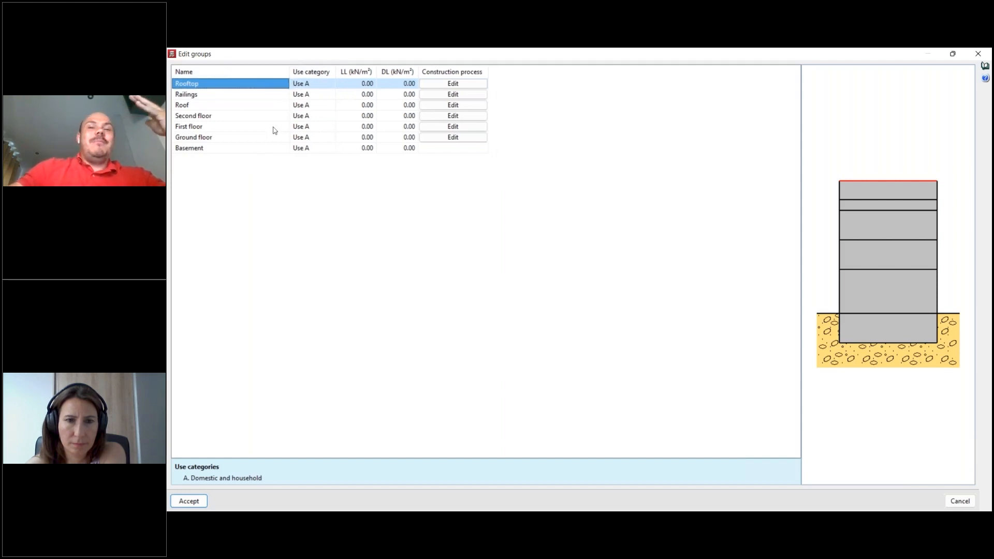
{"action": "left_click_drag", "start_coordinate": [337, 74], "coordinate": [342, 74]}
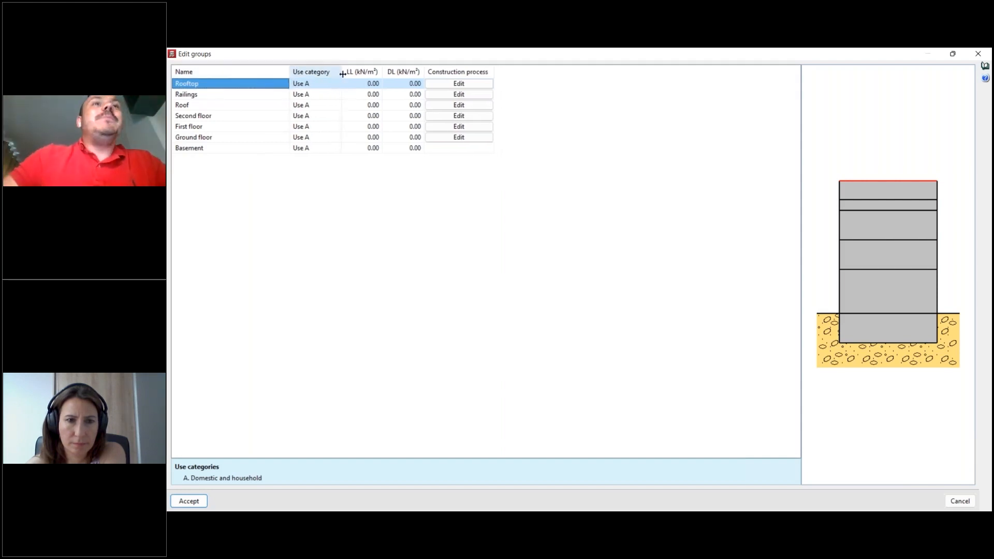
{"action": "left_click", "coordinate": [362, 83]}
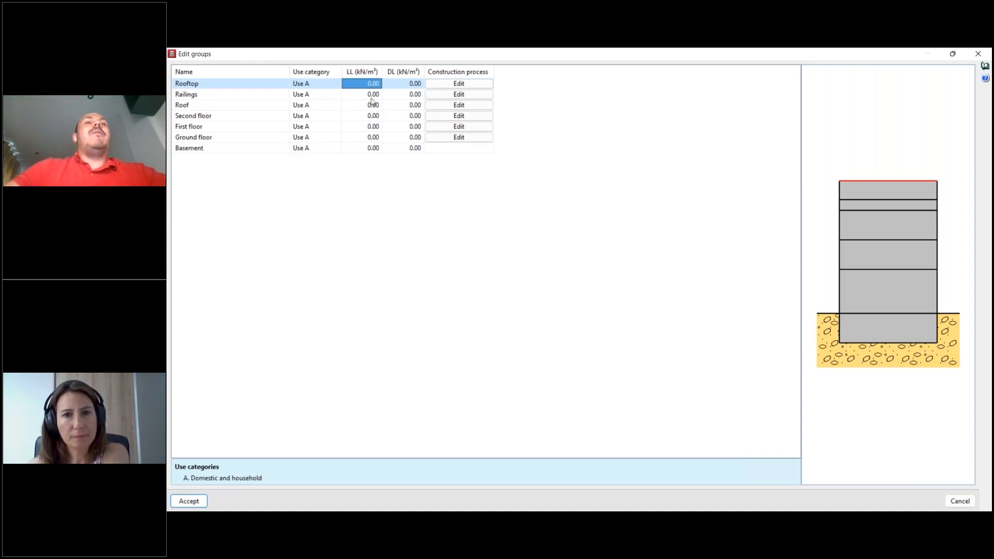
{"action": "type", "text": "1"}
{"action": "key", "text": "Return"}
{"action": "type", "text": "1"}
{"action": "key", "text": "Return"}
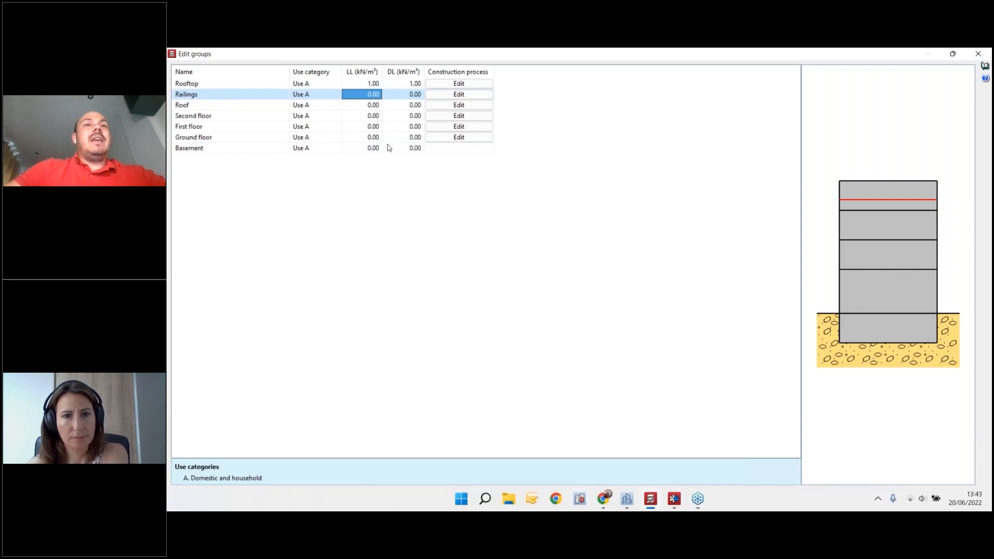
{"action": "left_click", "coordinate": [376, 106]}
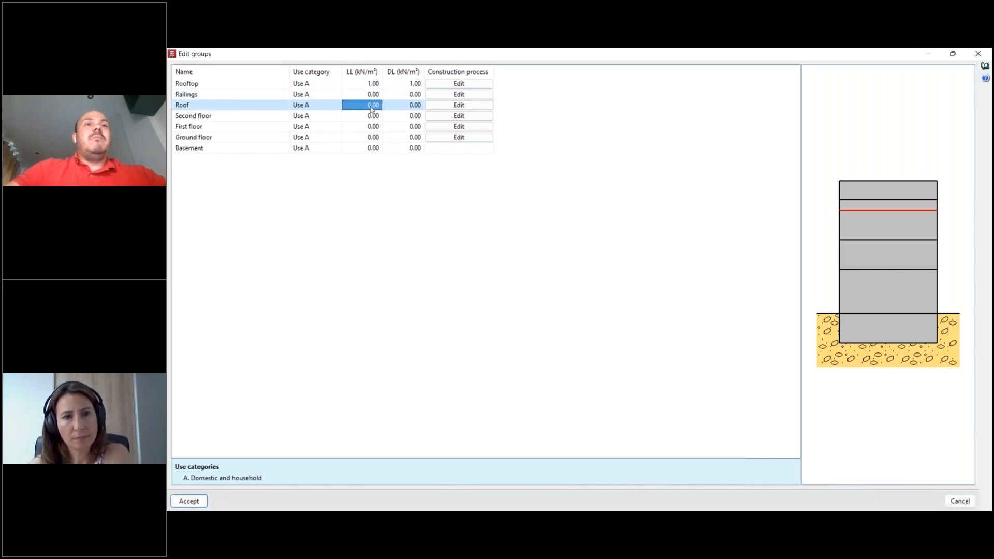
{"action": "type", "text": "1.5"}
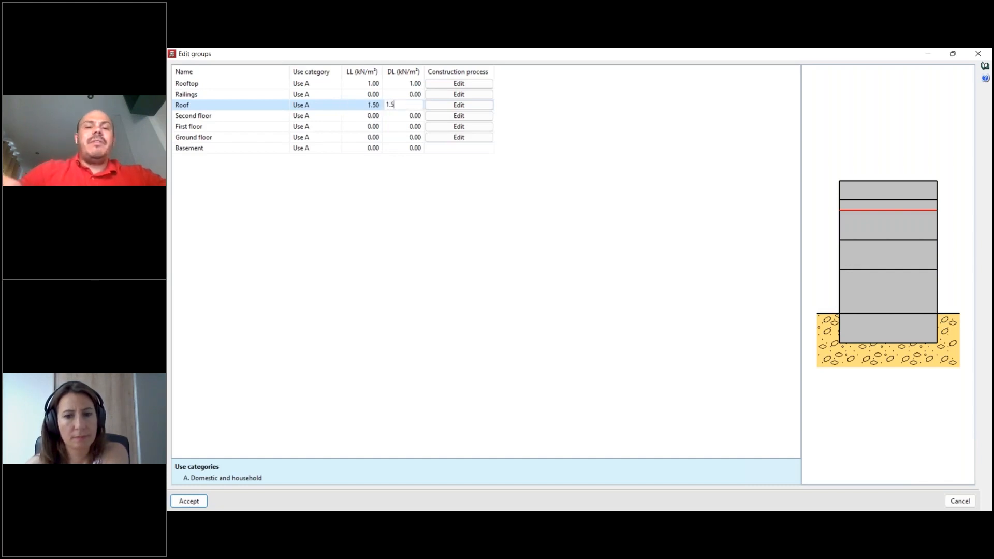
- Set the live and dead loads of the Second, First and Ground floor groups to 2 kN/m² and accept the groups
{"action": "left_click", "coordinate": [369, 117]}
{"action": "mouse_move", "coordinate": [368, 137]}
{"action": "left_mouse_down"}
{"action": "mouse_move", "coordinate": [403, 123]}
{"action": "mouse_move", "coordinate": [407, 140]}
{"action": "left_mouse_up"}
{"action": "type", "text": "2"}
{"action": "key", "text": "Return"}
{"action": "type", "text": "2"}
{"action": "key", "text": "Return"}
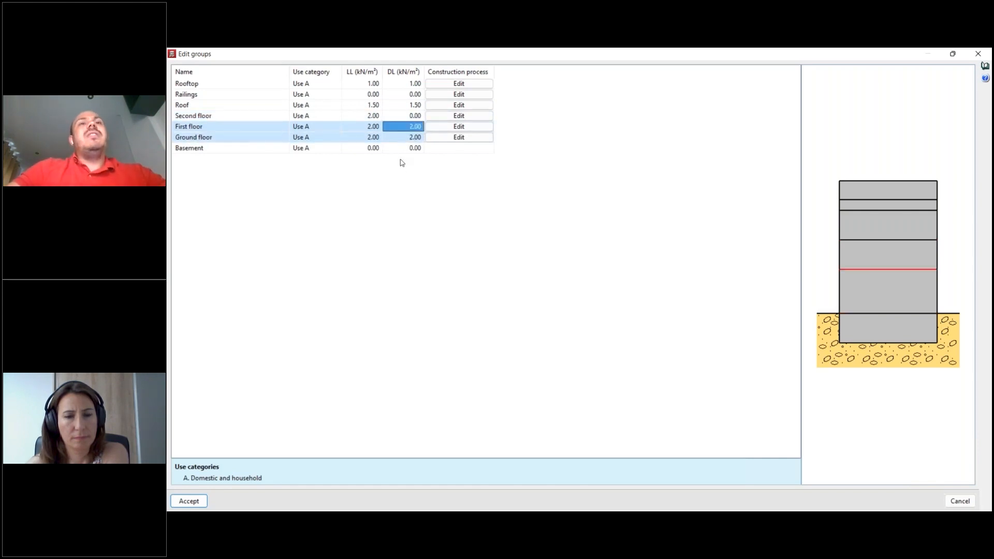
{"action": "left_click", "coordinate": [409, 140]}
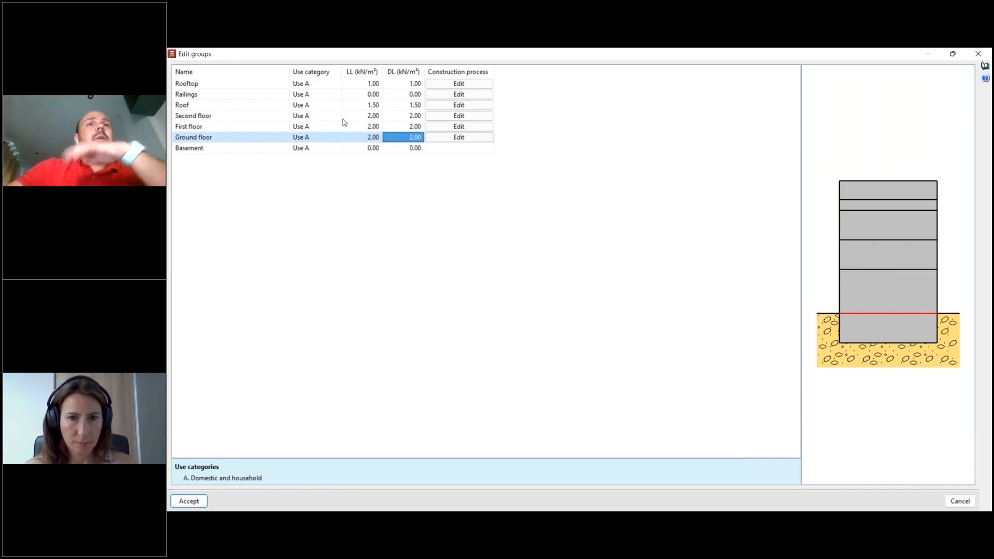
{"action": "left_click", "coordinate": [189, 502]}
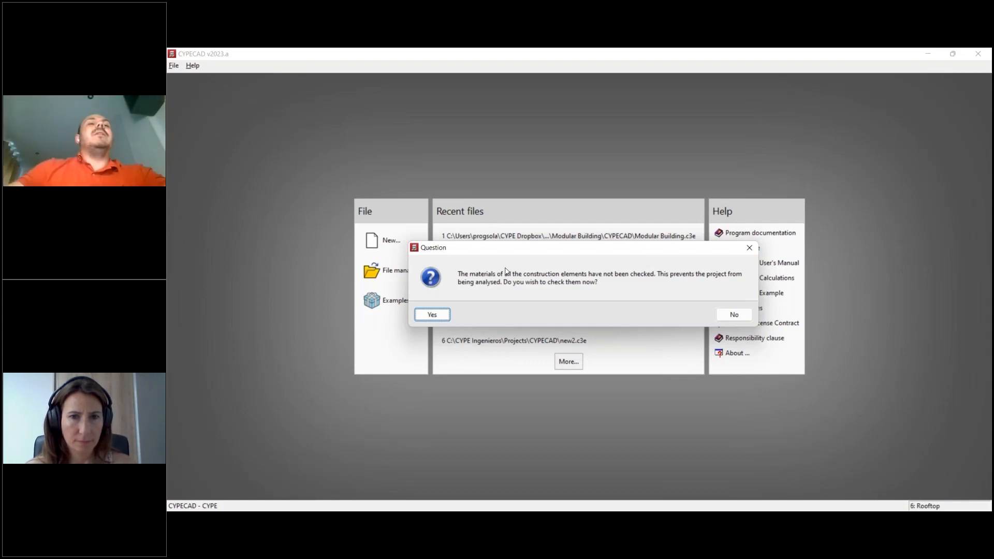
- Agree to check the unchecked construction materials and open the Interior masonry type for editing
{"action": "left_click", "coordinate": [449, 316]}
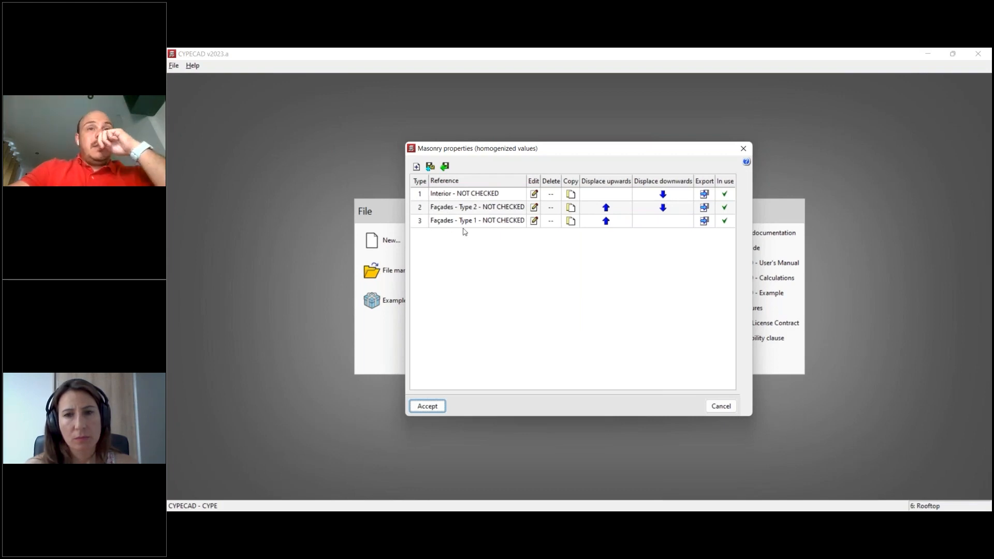
{"action": "left_click", "coordinate": [534, 194]}
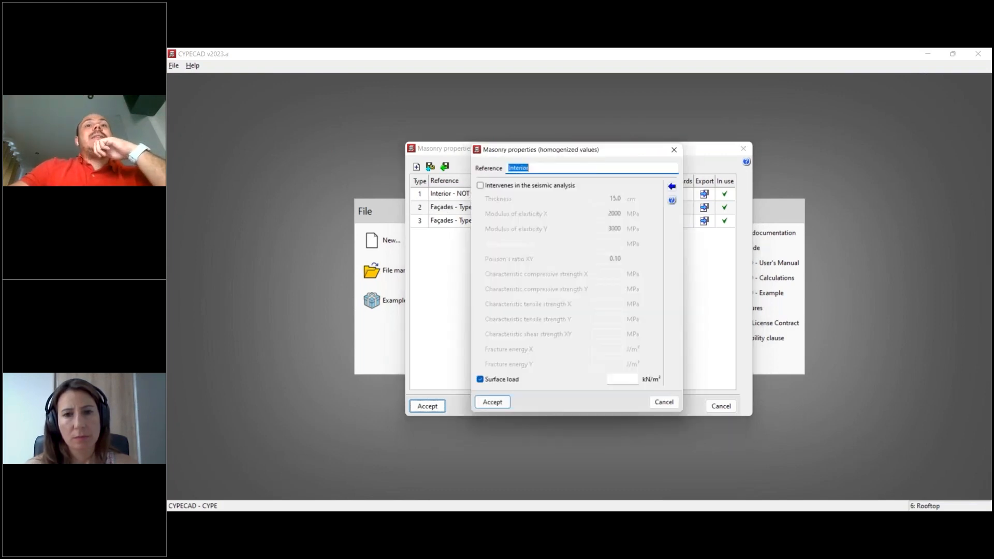
- Try the seismic analysis and surface load options of the Interior masonry, leaving seismic analysis disabled and the surface load enabled
{"action": "left_click", "coordinate": [503, 185]}
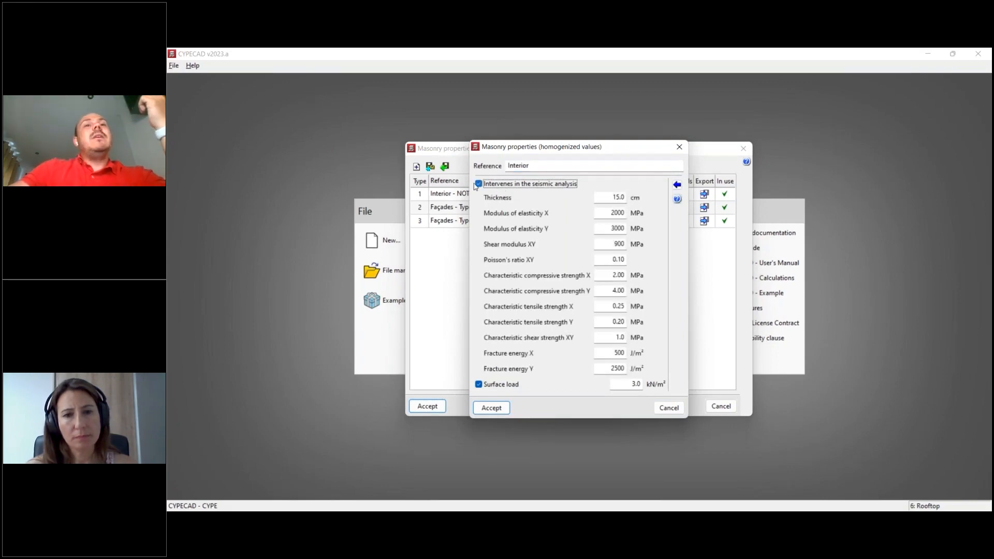
{"action": "left_click", "coordinate": [476, 185]}
{"action": "left_click", "coordinate": [497, 185]}
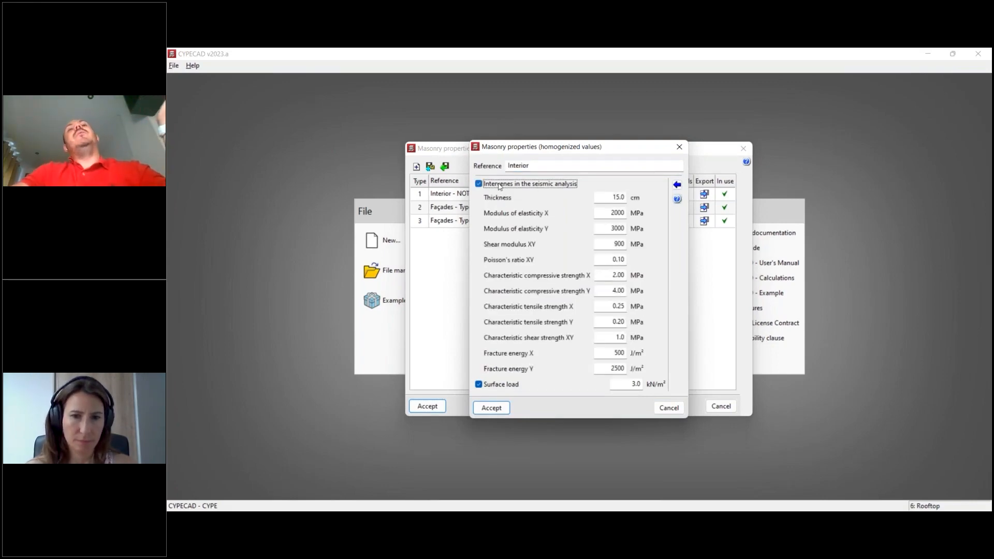
{"action": "left_click", "coordinate": [500, 185]}
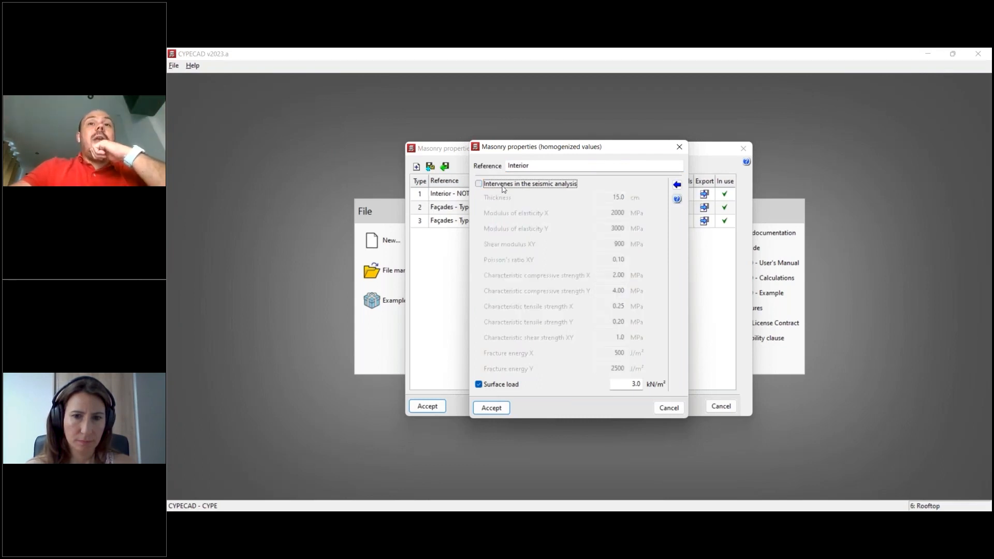
{"action": "left_click", "coordinate": [503, 187]}
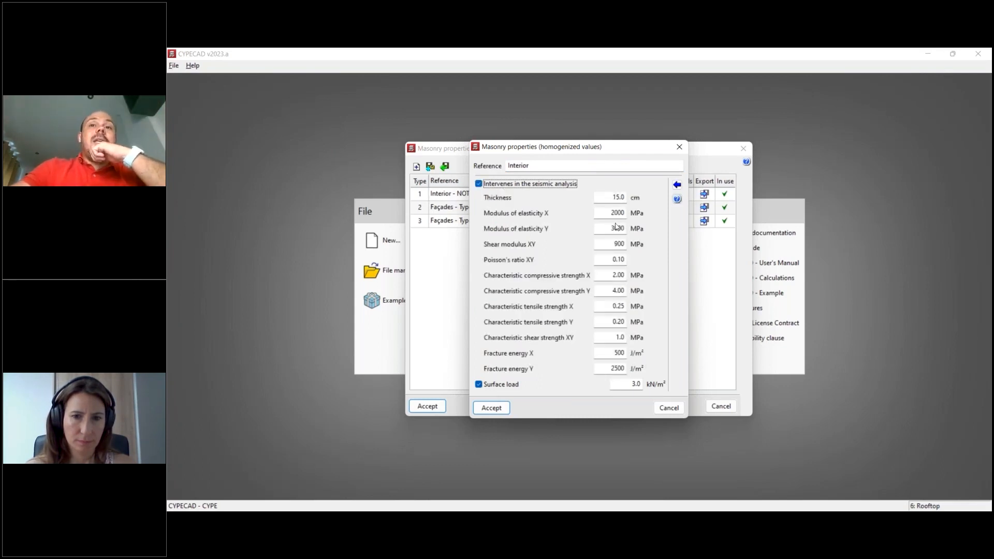
{"action": "left_click", "coordinate": [479, 184]}
{"action": "left_click", "coordinate": [500, 387]}
{"action": "left_click", "coordinate": [499, 386]}
{"action": "left_click_drag", "start_coordinate": [630, 385], "coordinate": [636, 385]}
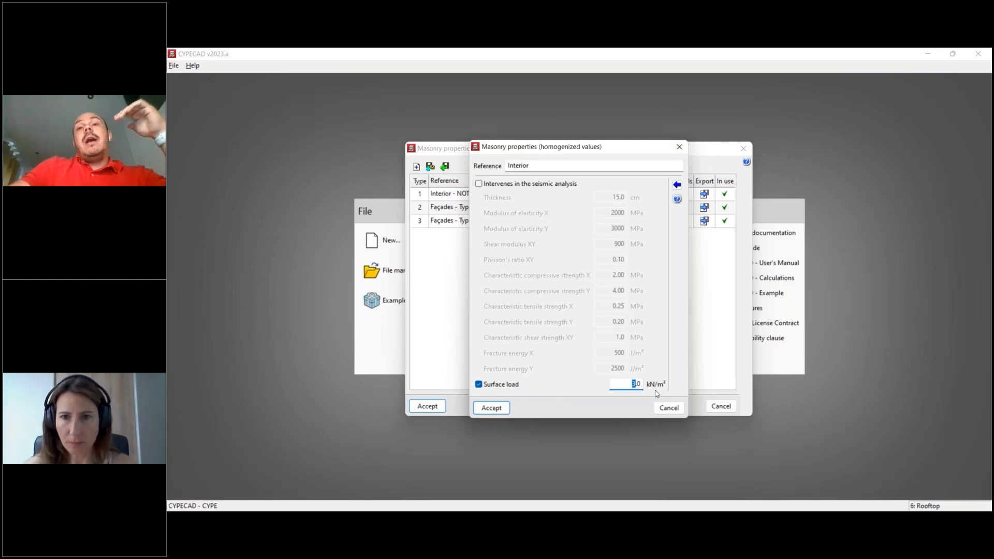
- Calculate the Interior masonry properties as a single-leaf internal partition of hollow ceramic brick (9cm) and accept them
{"action": "left_click", "coordinate": [677, 187]}
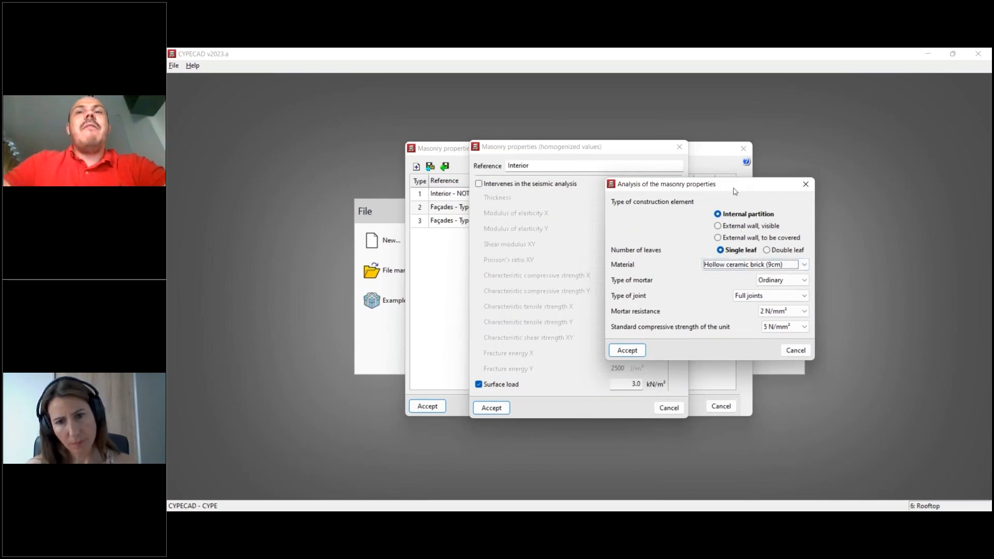
{"action": "left_click_drag", "start_coordinate": [737, 189], "coordinate": [748, 180]}
{"action": "left_click", "coordinate": [735, 220]}
{"action": "left_click", "coordinate": [745, 206]}
{"action": "left_click", "coordinate": [749, 229]}
{"action": "left_click", "coordinate": [756, 207]}
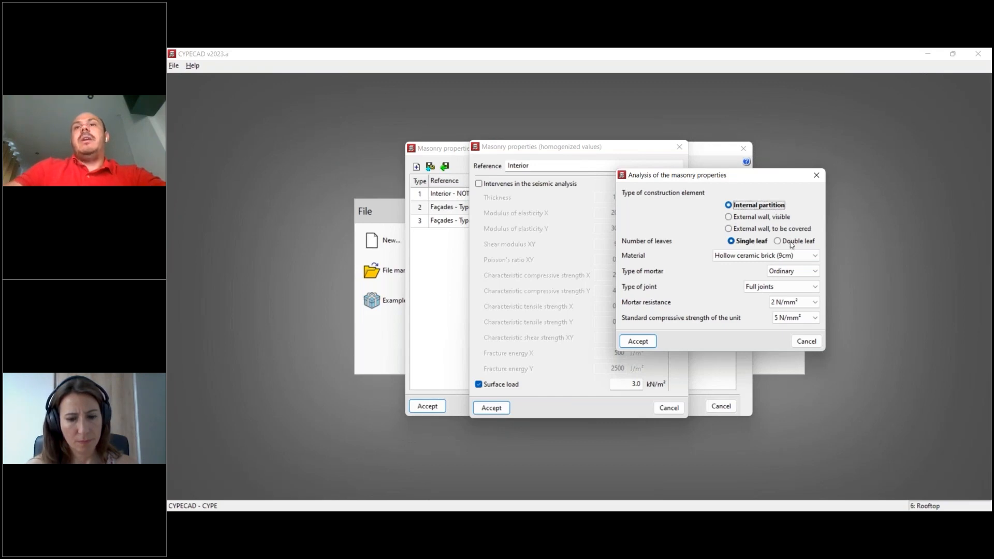
{"action": "left_click", "coordinate": [791, 255]}
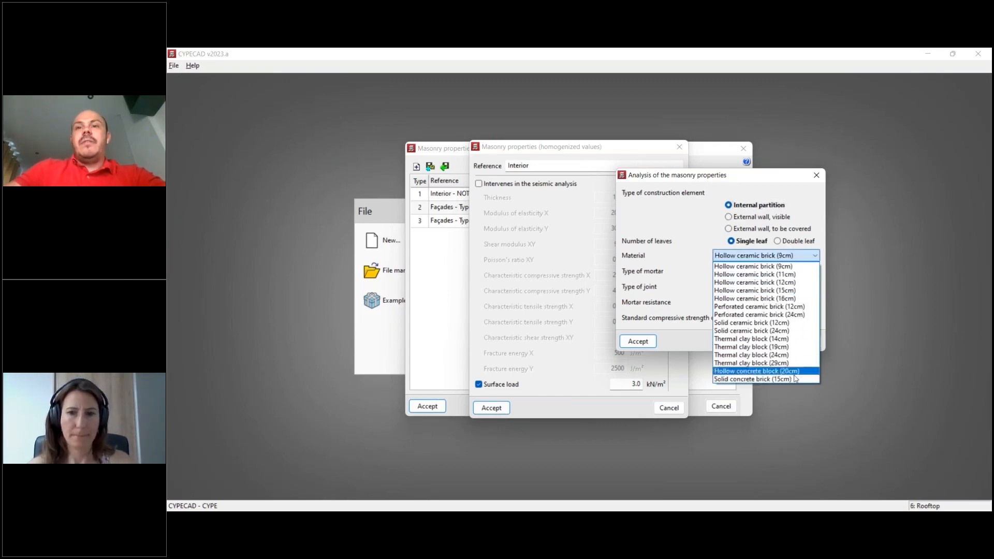
{"action": "left_click", "coordinate": [753, 266]}
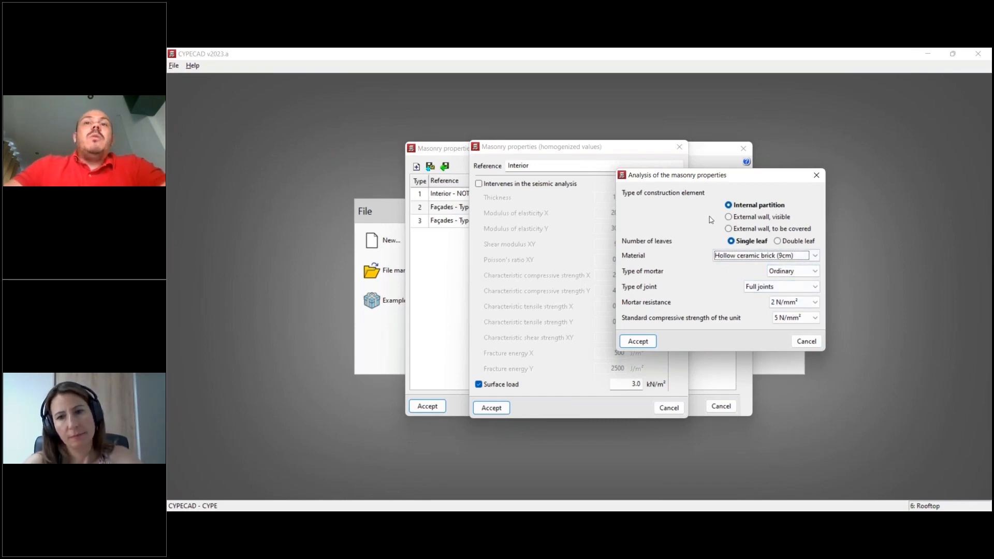
{"action": "left_click", "coordinate": [642, 343]}
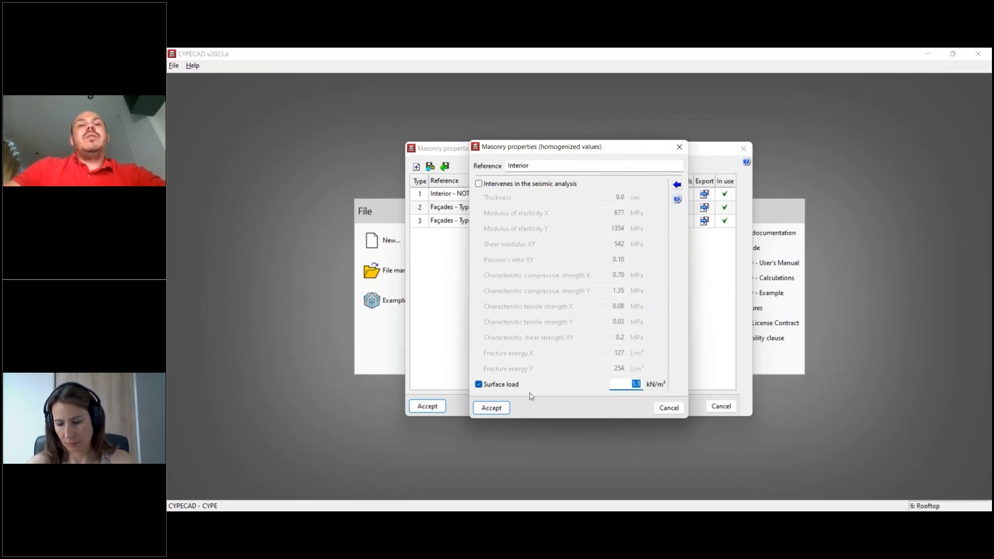
{"action": "left_click", "coordinate": [490, 407]}
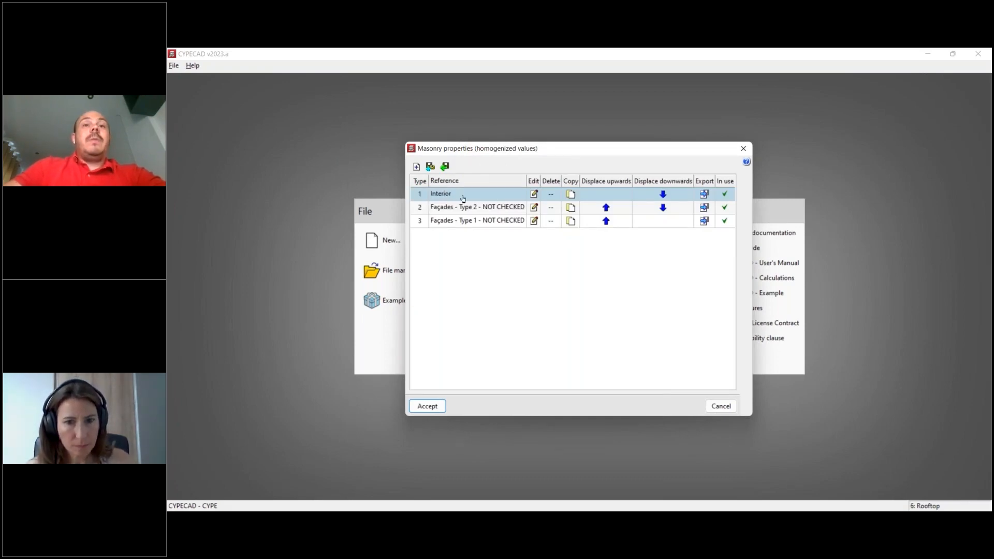
- Calculate the Façades - Type 2 properties as a visible external wall, single leaf, of perforated ceramic brick (12cm), and accept them
{"action": "left_click", "coordinate": [534, 207]}
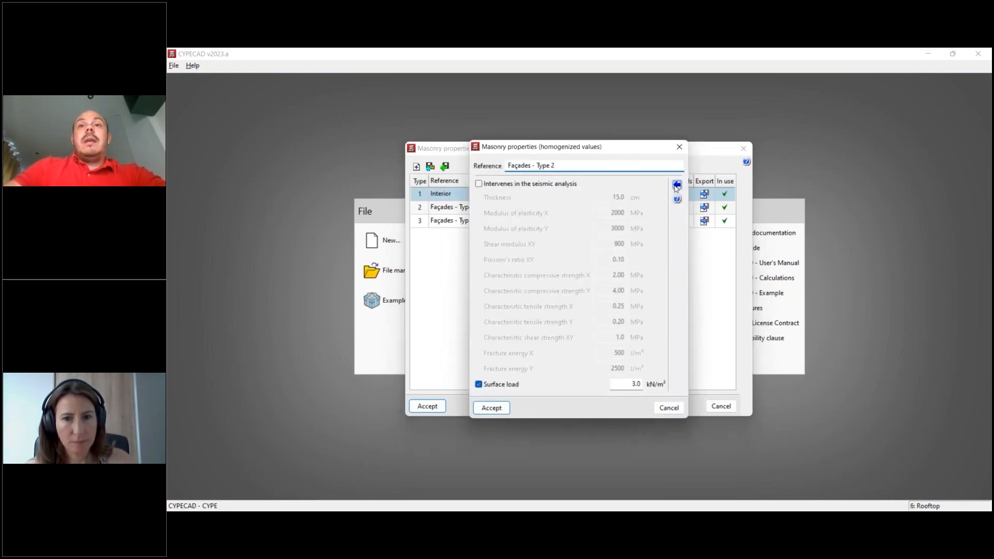
{"action": "left_click", "coordinate": [628, 261]}
{"action": "left_click", "coordinate": [597, 237]}
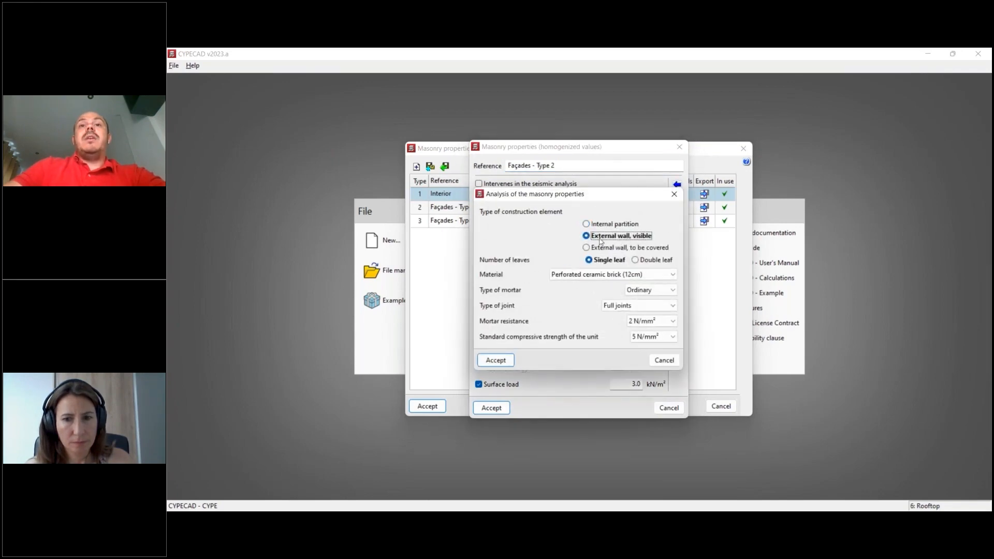
{"action": "left_click", "coordinate": [496, 360]}
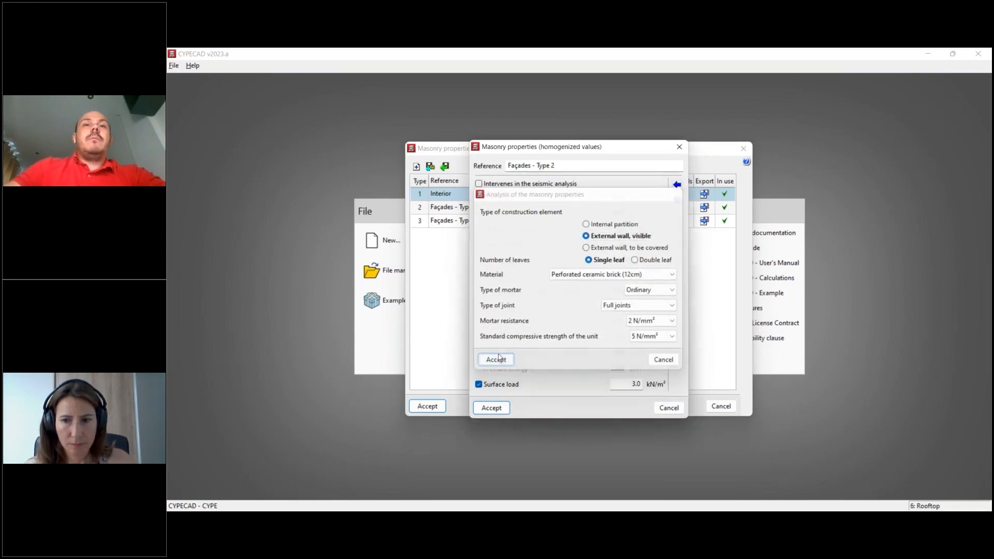
{"action": "left_click", "coordinate": [491, 407]}
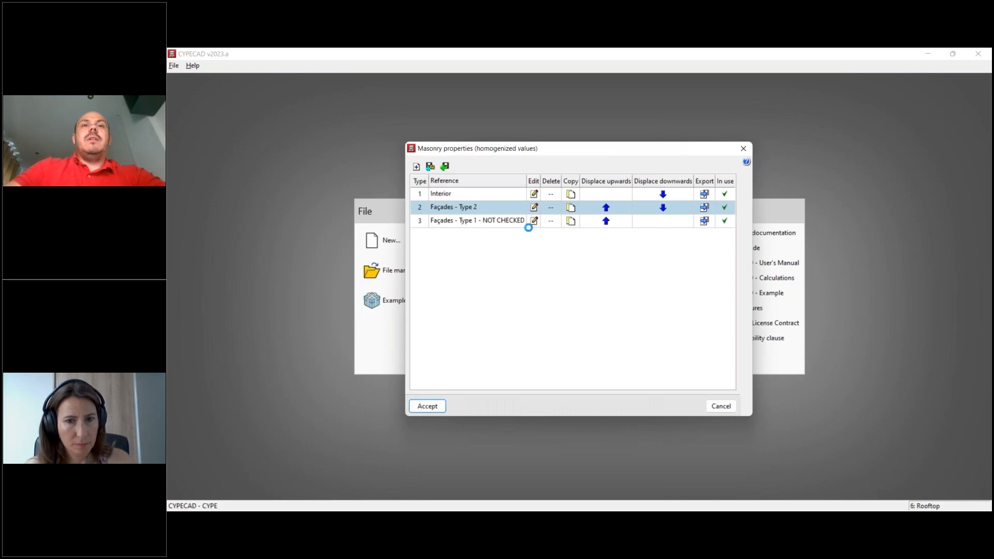
- Define Façades - Type 1 as a visible external single-leaf wall of perforated ceramic brick (12cm) and accept all the masonry properties
{"action": "left_click", "coordinate": [534, 222]}
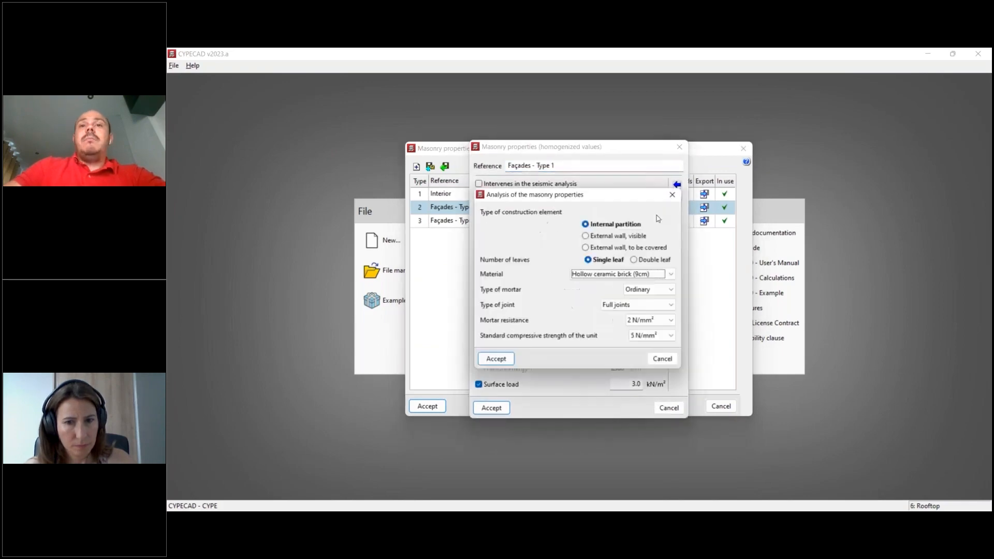
{"action": "left_click", "coordinate": [628, 238]}
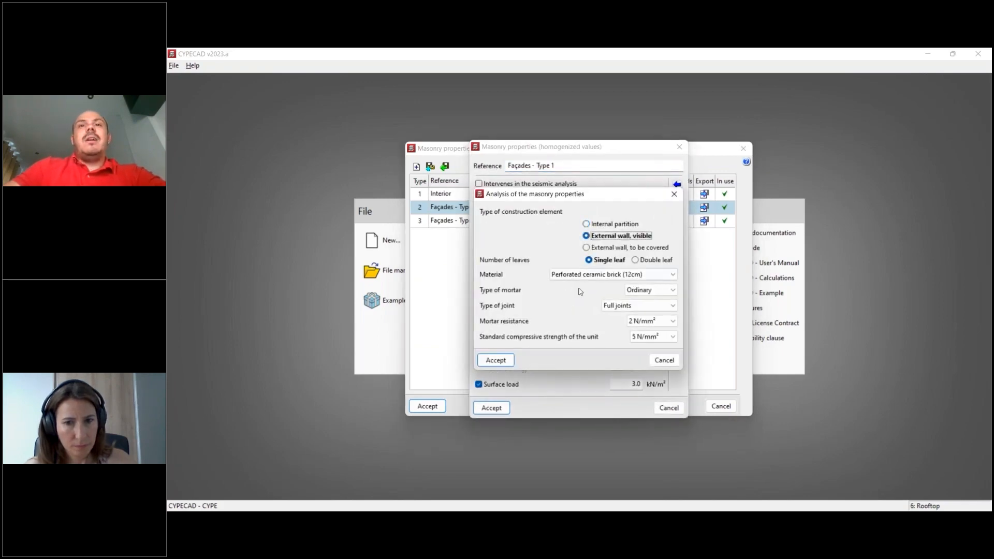
{"action": "left_click", "coordinate": [504, 362]}
{"action": "left_click", "coordinate": [626, 385]}
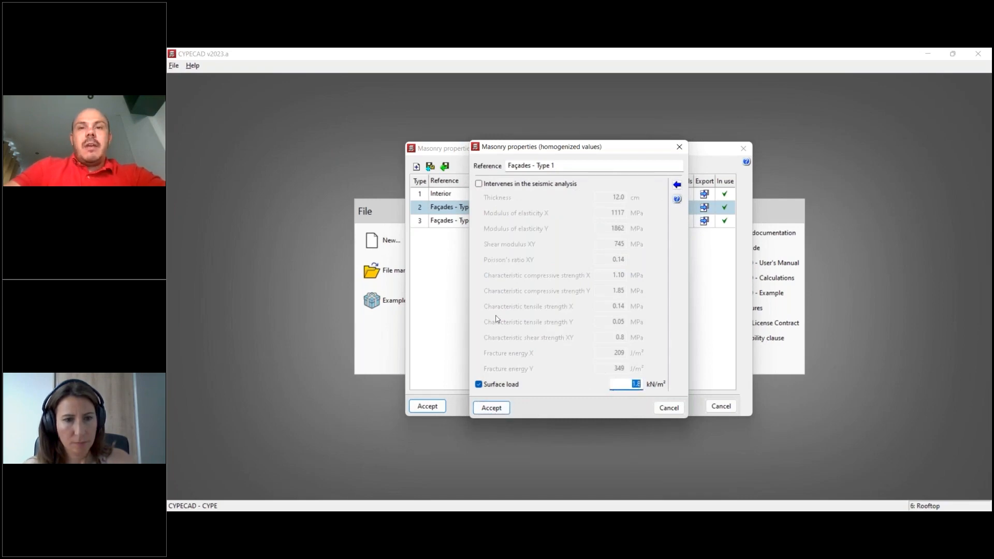
{"action": "left_click", "coordinate": [491, 407]}
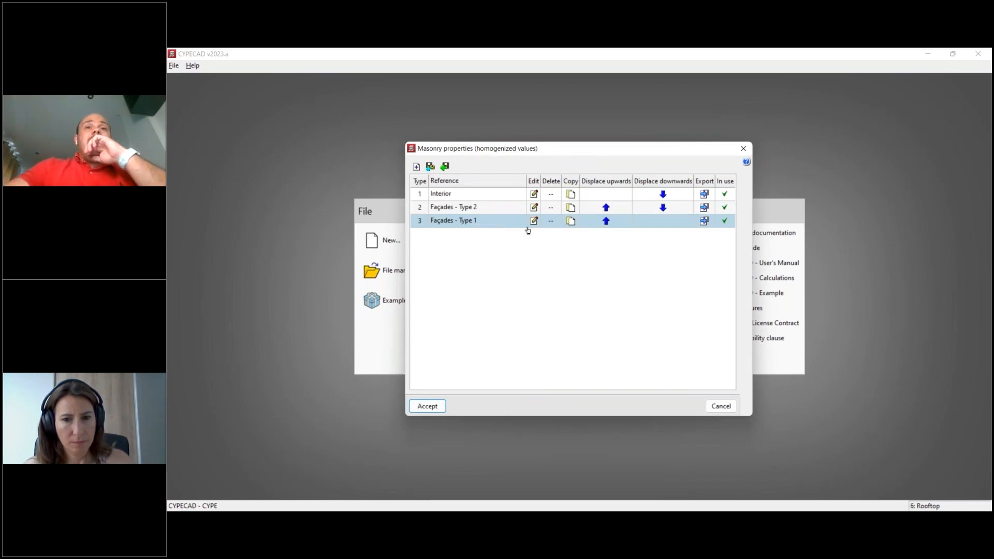
{"action": "left_click", "coordinate": [433, 405]}
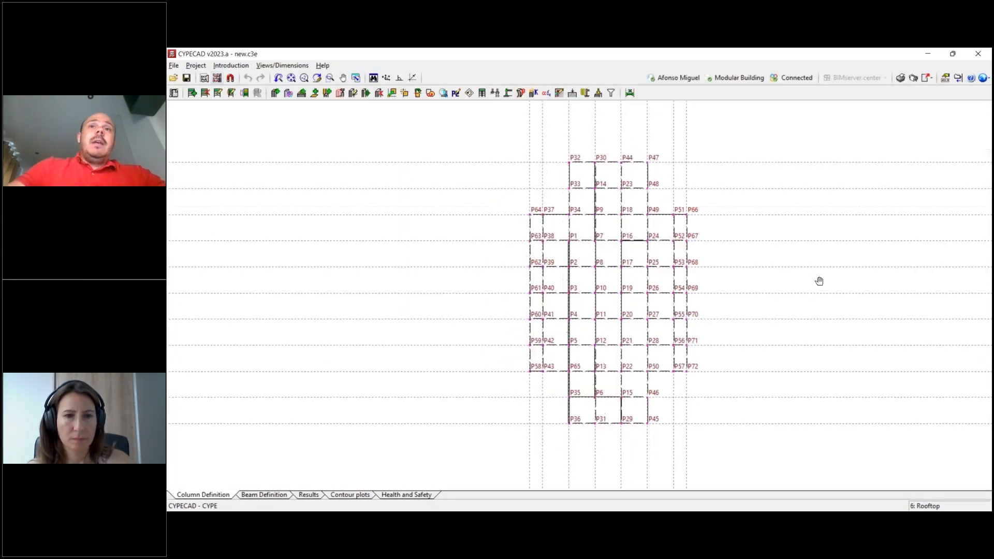
- Review the imported column layout and switch to the beam definition plan
{"action": "middle_click_drag", "start_coordinate": [819, 281], "coordinate": [814, 284]}
{"action": "scroll", "coordinate": [816, 286], "scroll_direction": "up", "scroll_amount": 2}
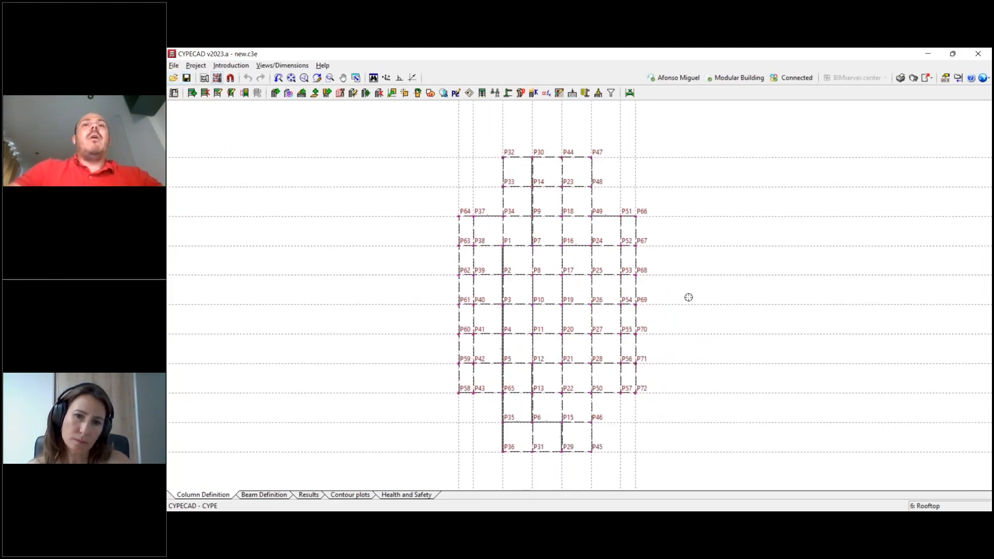
{"action": "scroll", "coordinate": [688, 297], "scroll_direction": "up", "scroll_amount": 1}
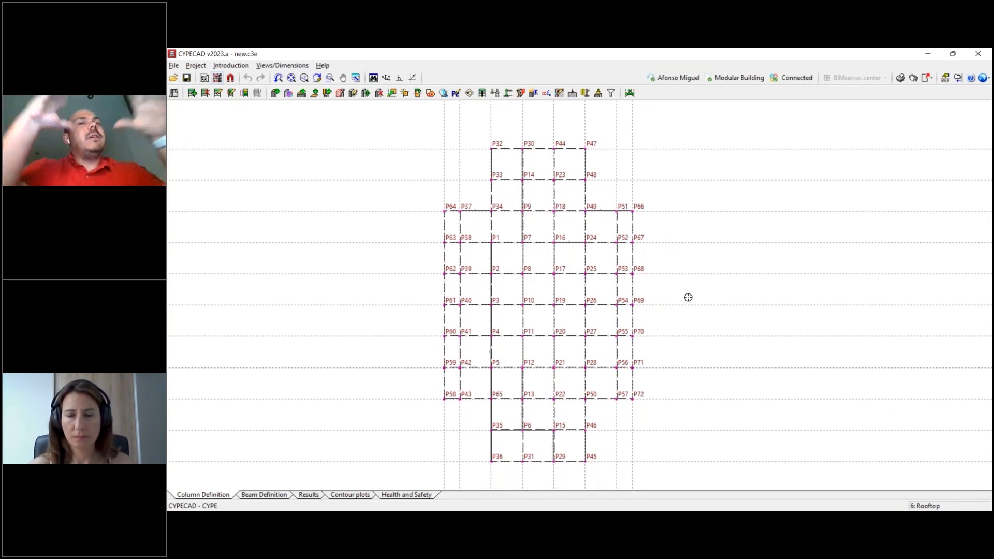
{"action": "middle_click_drag", "start_coordinate": [688, 297], "coordinate": [709, 294]}
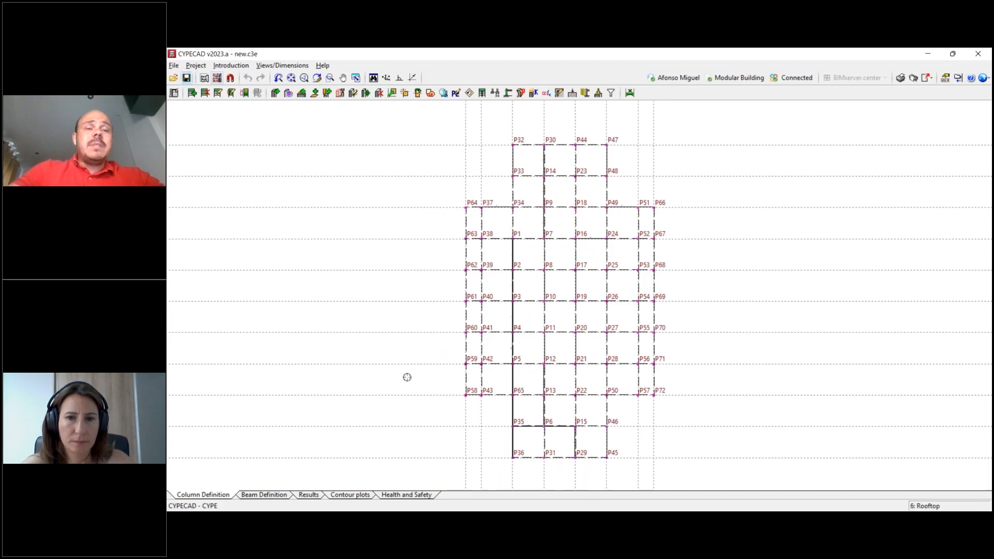
{"action": "left_click", "coordinate": [277, 496]}
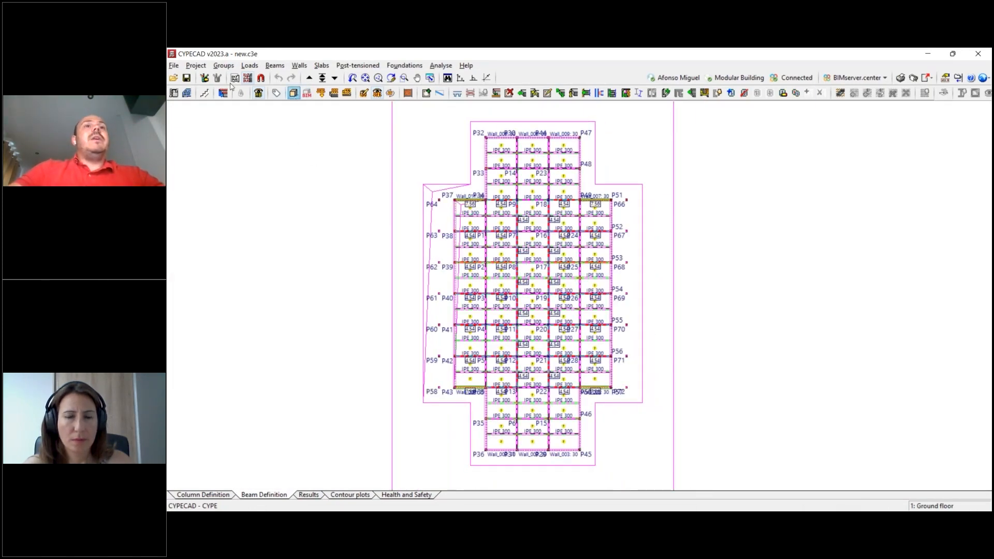
- Examine the imported columns, beams and walls from several sides and from above in the 3D view of the building, and close it
{"action": "left_click", "coordinate": [187, 77]}
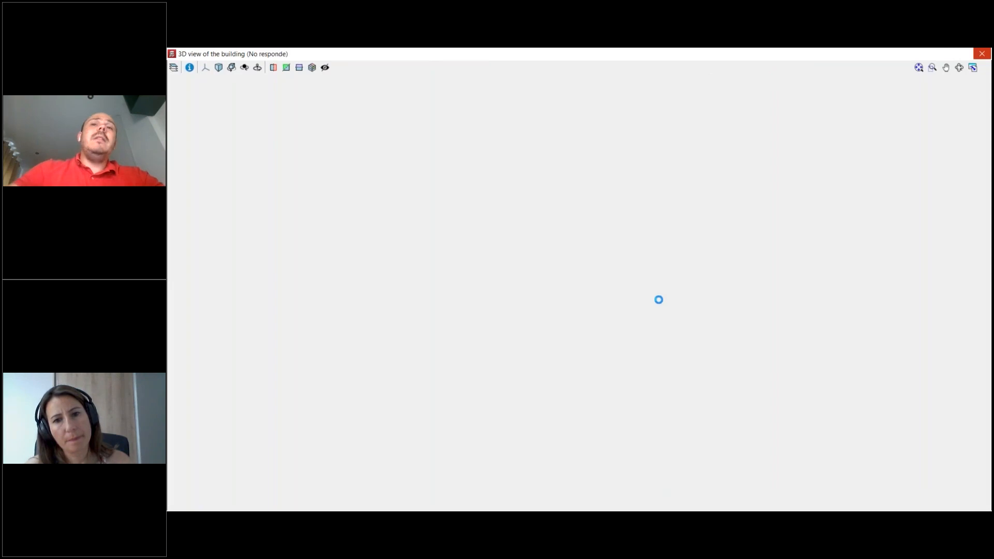
{"action": "scroll", "coordinate": [656, 346], "scroll_direction": "up", "scroll_amount": 6}
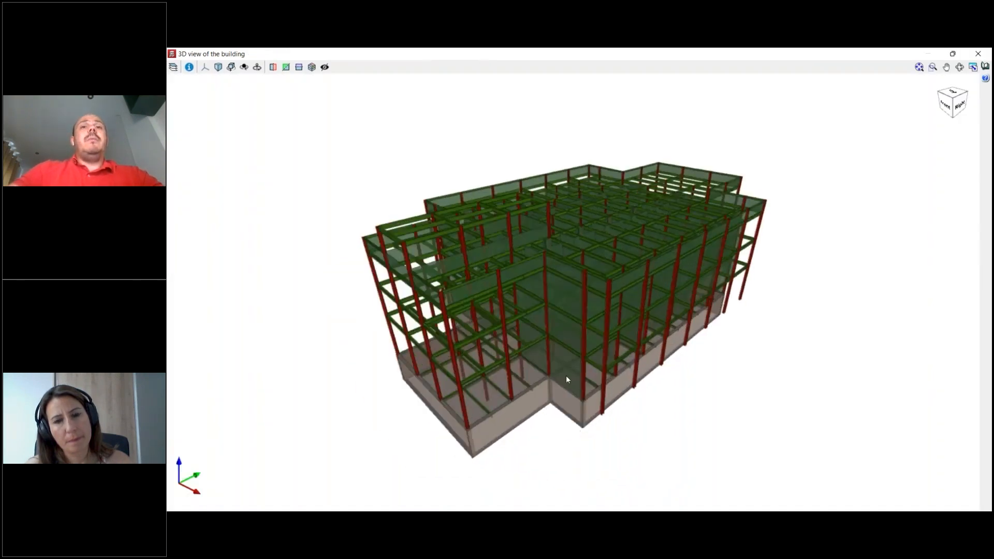
{"action": "middle_click_drag", "start_coordinate": [616, 362], "coordinate": [670, 409]}
{"action": "middle_click_drag", "start_coordinate": [726, 290], "coordinate": [534, 210]}
{"action": "scroll", "coordinate": [533, 204], "scroll_direction": "down", "scroll_amount": 2}
{"action": "middle_click_drag", "start_coordinate": [532, 204], "coordinate": [808, 207]}
{"action": "scroll", "coordinate": [710, 214], "scroll_direction": "down", "scroll_amount": 6}
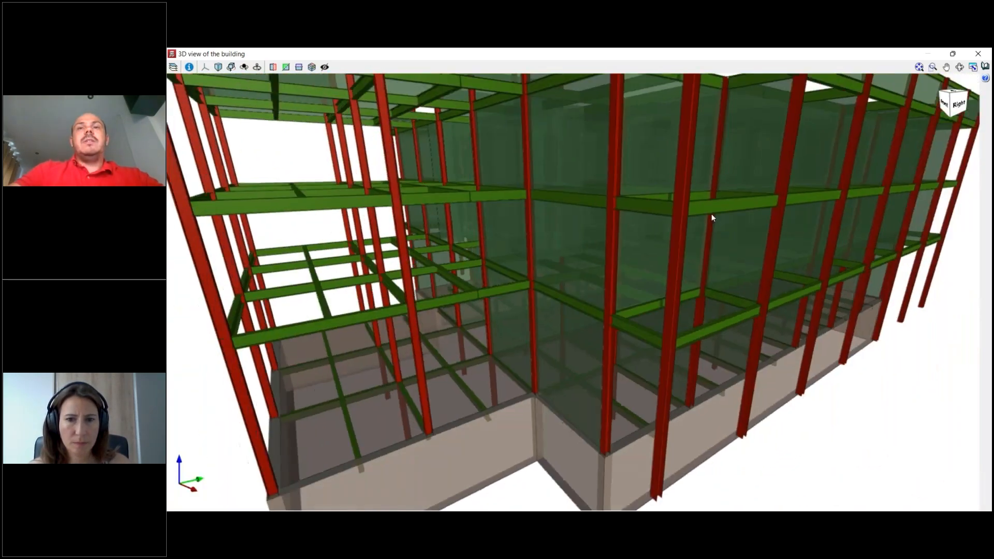
{"action": "scroll", "coordinate": [574, 195], "scroll_direction": "up", "scroll_amount": 6}
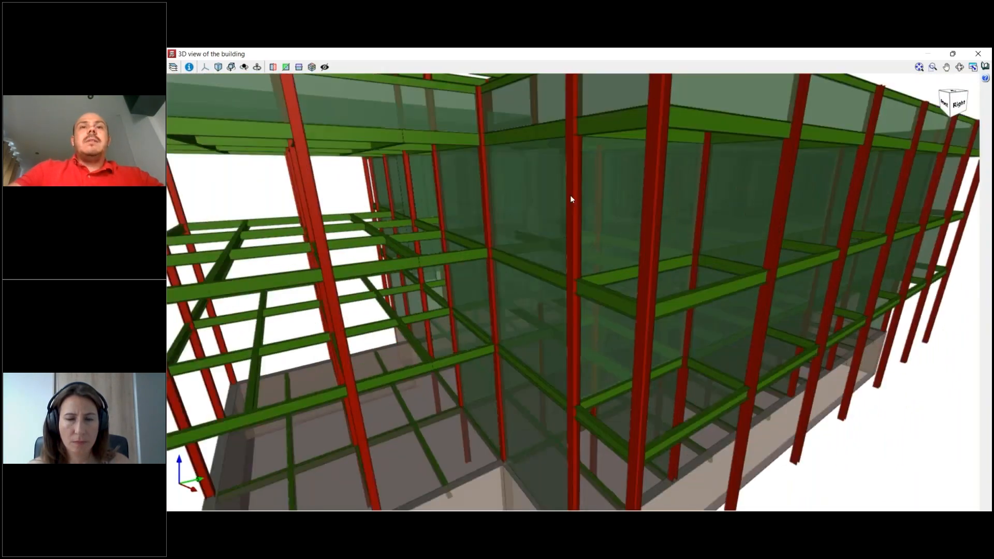
{"action": "scroll", "coordinate": [601, 255], "scroll_direction": "down", "scroll_amount": 6}
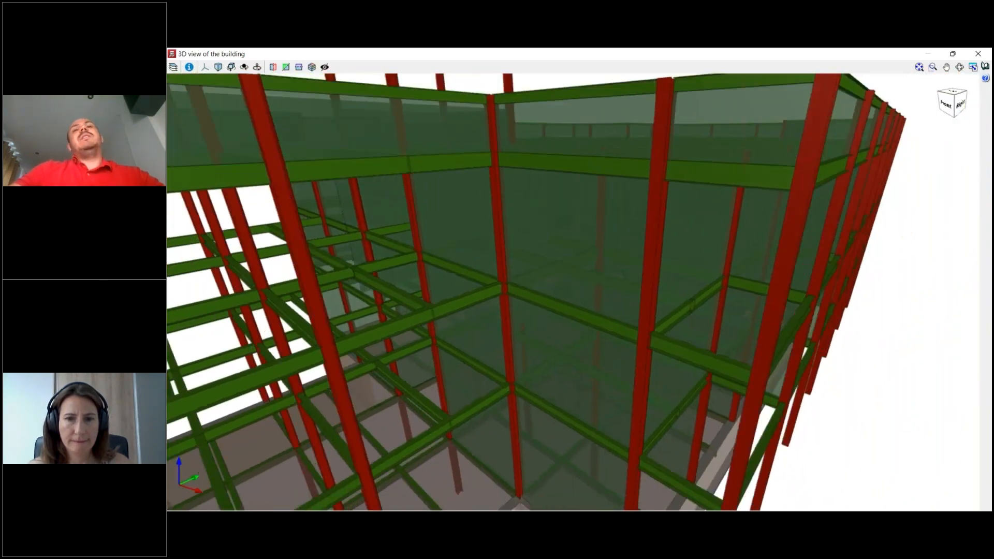
{"action": "scroll", "coordinate": [601, 311], "scroll_direction": "up", "scroll_amount": 5}
{"action": "scroll", "coordinate": [595, 363], "scroll_direction": "down", "scroll_amount": 3}
{"action": "scroll", "coordinate": [597, 375], "scroll_direction": "up", "scroll_amount": 2}
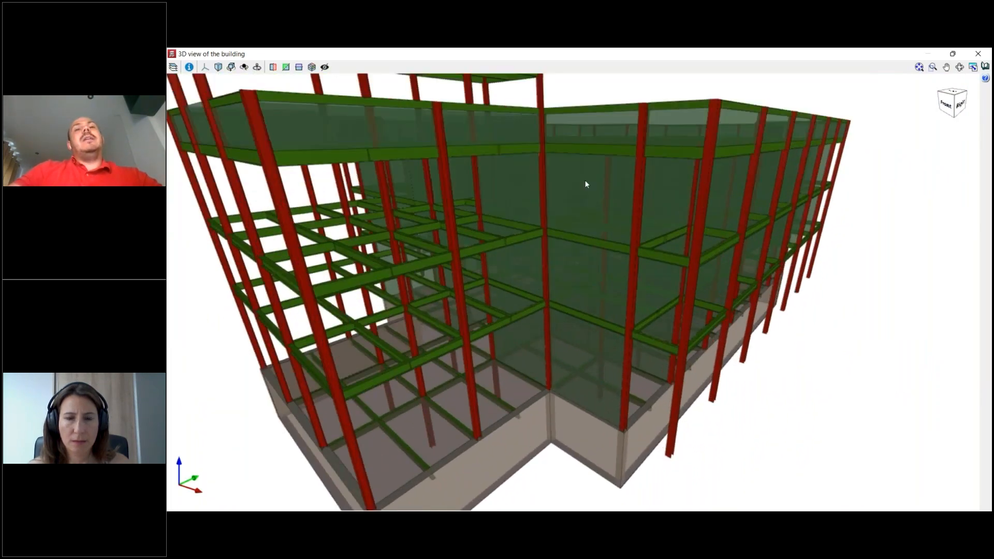
{"action": "scroll", "coordinate": [596, 200], "scroll_direction": "down", "scroll_amount": 2}
{"action": "middle_click_drag", "start_coordinate": [705, 247], "coordinate": [579, 225]}
{"action": "middle_click_drag", "start_coordinate": [668, 254], "coordinate": [631, 262]}
{"action": "scroll", "coordinate": [647, 270], "scroll_direction": "down", "scroll_amount": 3}
{"action": "middle_click_drag", "start_coordinate": [751, 277], "coordinate": [643, 283]}
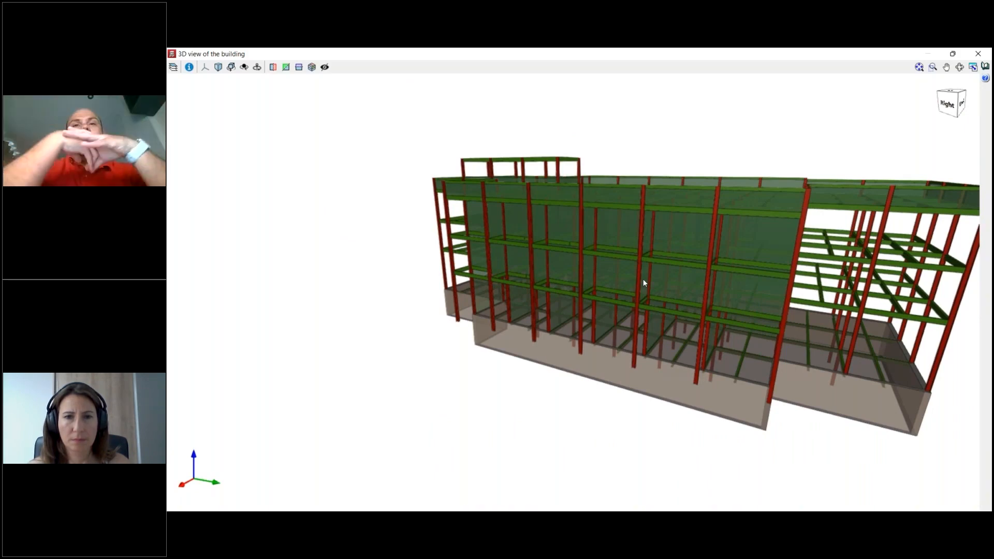
{"action": "scroll", "coordinate": [643, 282], "scroll_direction": "down", "scroll_amount": 3}
{"action": "middle_click_drag", "start_coordinate": [708, 326], "coordinate": [732, 246]}
{"action": "scroll", "coordinate": [630, 324], "scroll_direction": "down", "scroll_amount": 1}
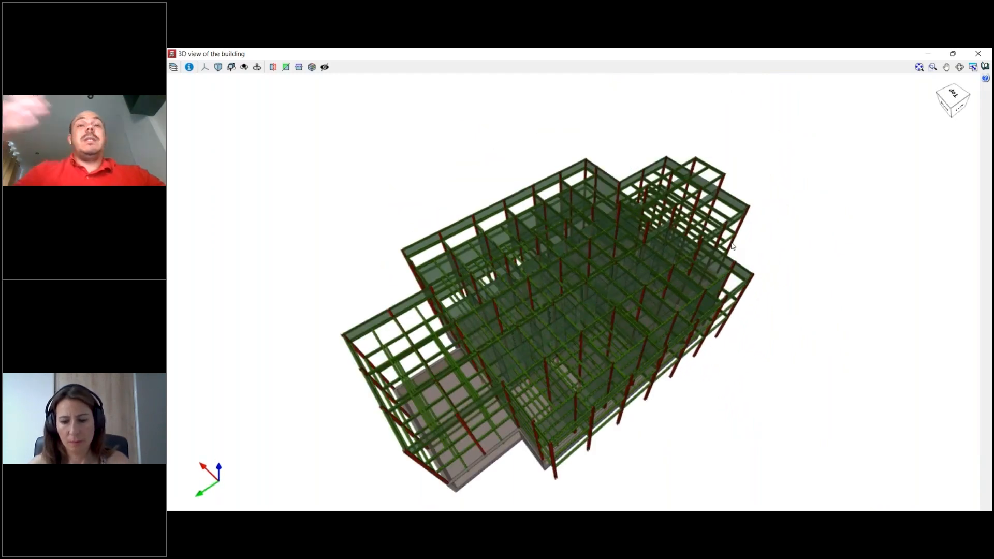
{"action": "left_click", "coordinate": [980, 54]}
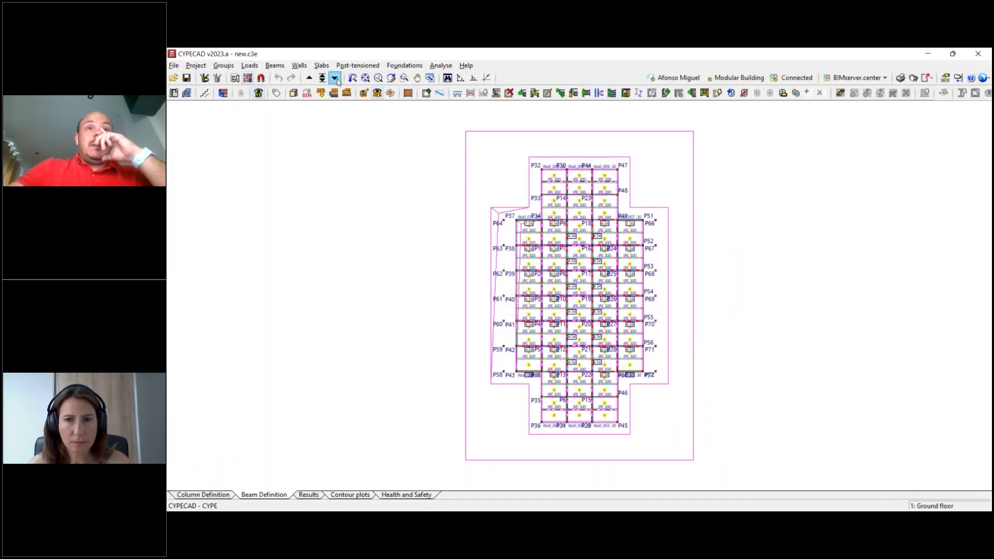
- Go down to the Basement group and bring the northern perimeter walls of its plan into closer view
{"action": "left_click", "coordinate": [335, 78]}
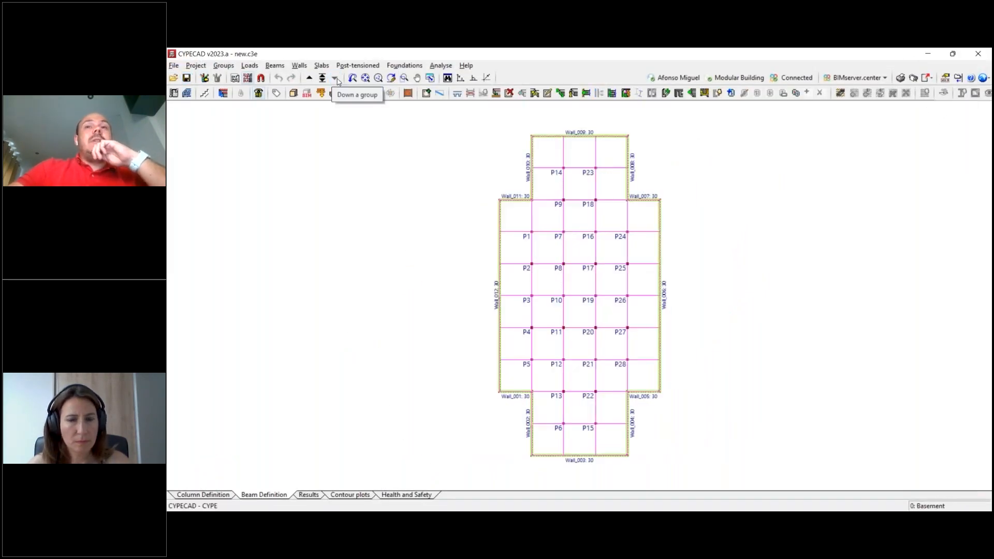
{"action": "scroll", "coordinate": [642, 249], "scroll_direction": "up", "scroll_amount": 1}
{"action": "middle_click_drag", "start_coordinate": [616, 193], "coordinate": [607, 213]}
{"action": "scroll", "coordinate": [526, 211], "scroll_direction": "up", "scroll_amount": 4}
{"action": "middle_click_drag", "start_coordinate": [528, 207], "coordinate": [521, 240]}
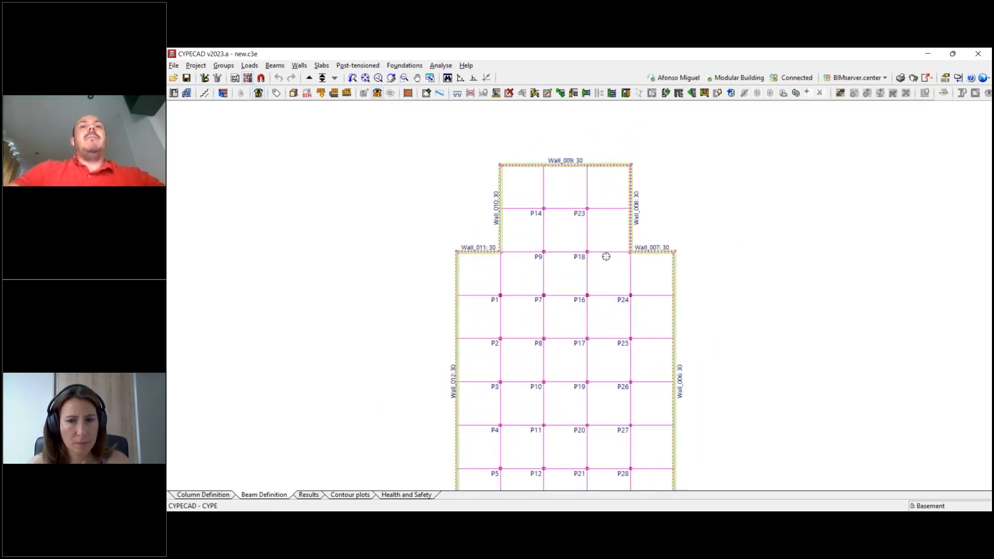
{"action": "middle_click_drag", "start_coordinate": [640, 255], "coordinate": [637, 247]}
{"action": "middle_click_drag", "start_coordinate": [671, 288], "coordinate": [663, 251]}
- Edit Wall_010 so that its foundation is a strip footing without soil-structure interaction with overhang on both sides, and accept it
{"action": "left_click", "coordinate": [299, 66]}
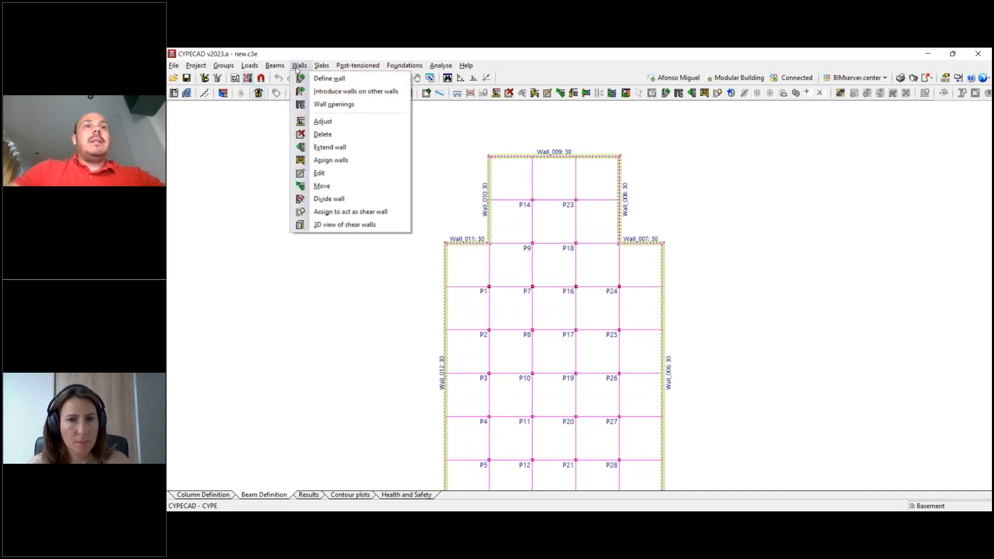
{"action": "left_click", "coordinate": [320, 173]}
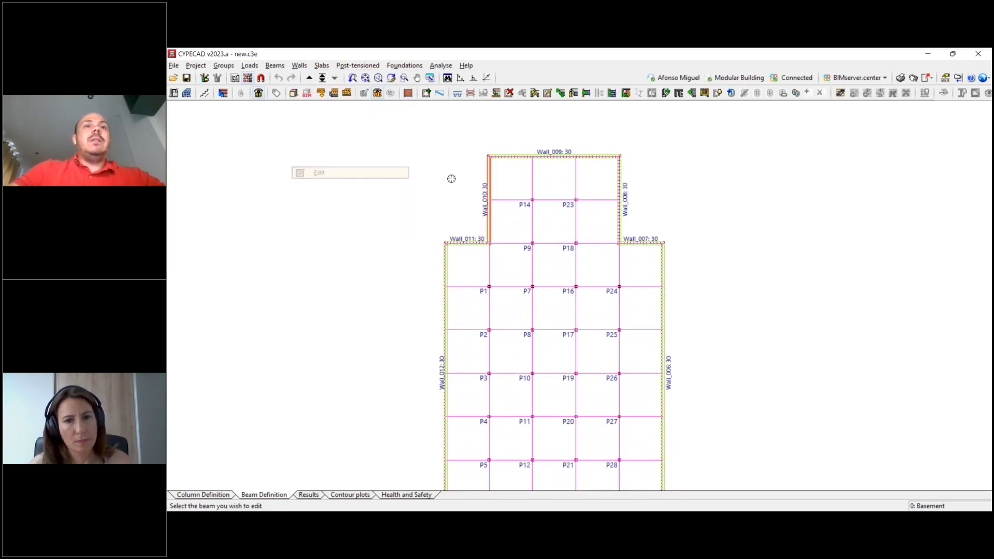
{"action": "left_click", "coordinate": [490, 198]}
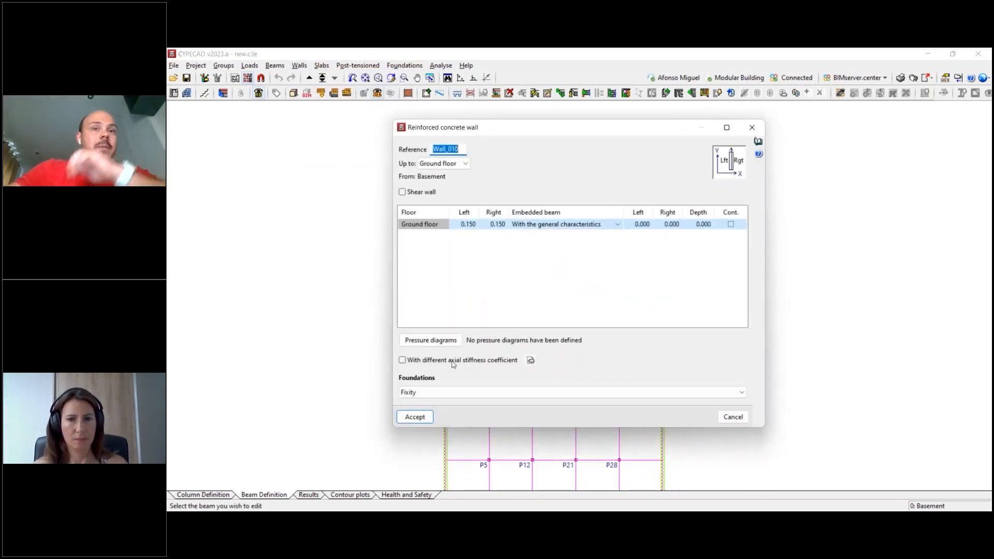
{"action": "left_click", "coordinate": [431, 393]}
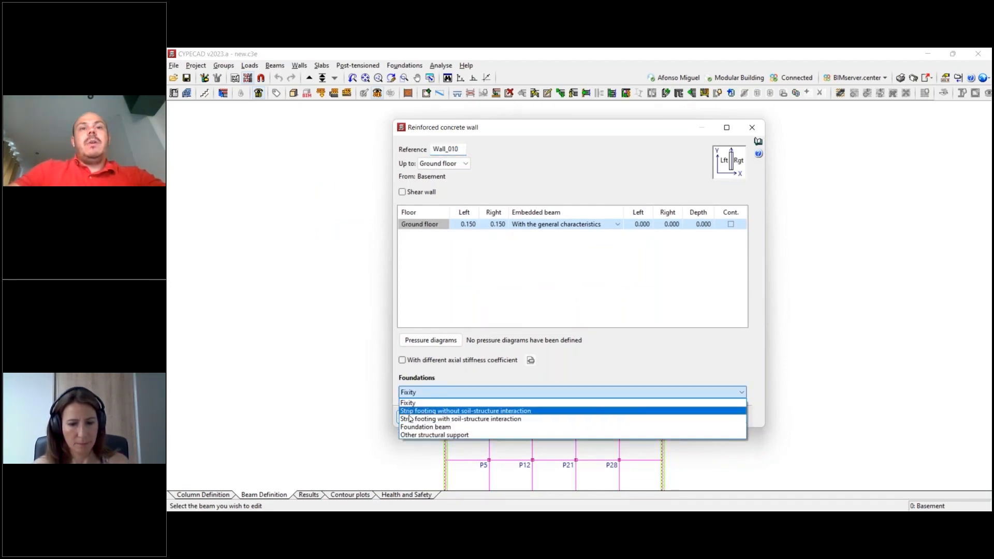
{"action": "left_click", "coordinate": [474, 411]}
{"action": "left_click", "coordinate": [509, 315]}
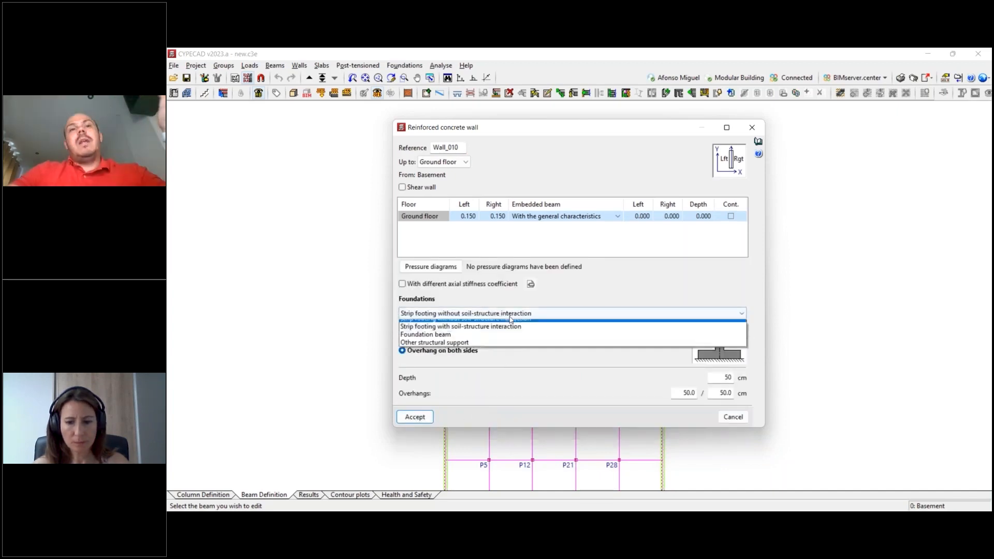
{"action": "left_click", "coordinate": [510, 333]}
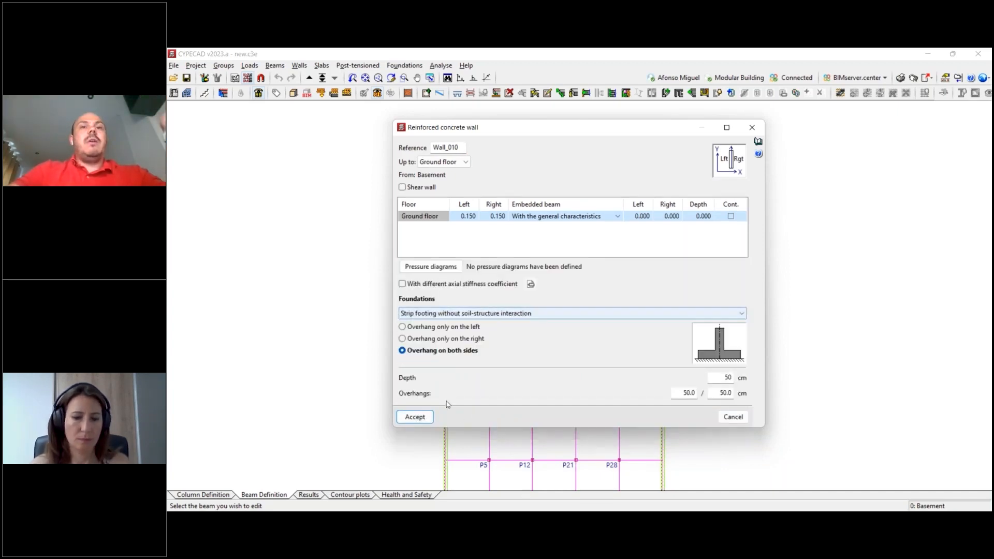
{"action": "left_click", "coordinate": [415, 417]}
- Give Wall_009 and Wall_008 strip footings without soil-structure interaction as their foundations
{"action": "left_click", "coordinate": [538, 157]}
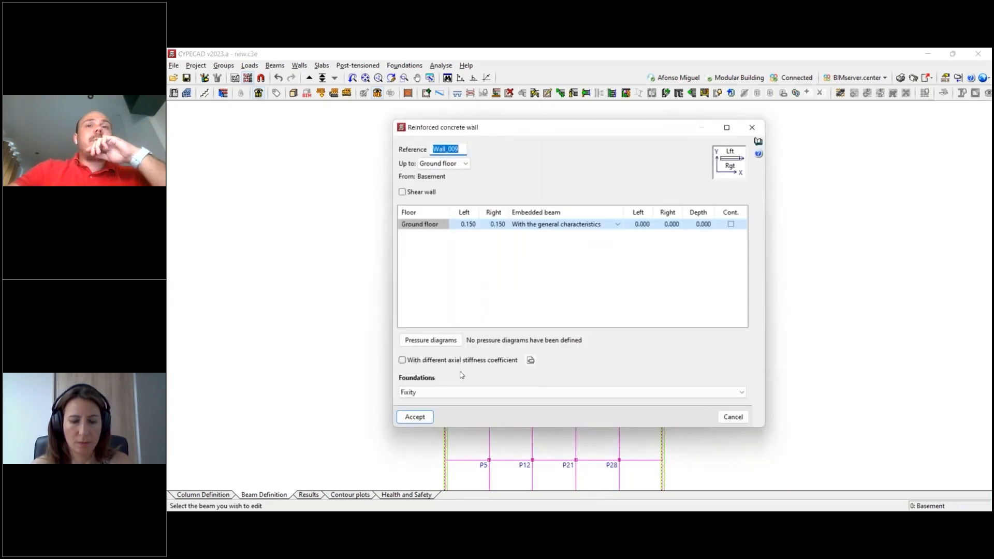
{"action": "left_click", "coordinate": [445, 392]}
{"action": "left_click", "coordinate": [474, 413]}
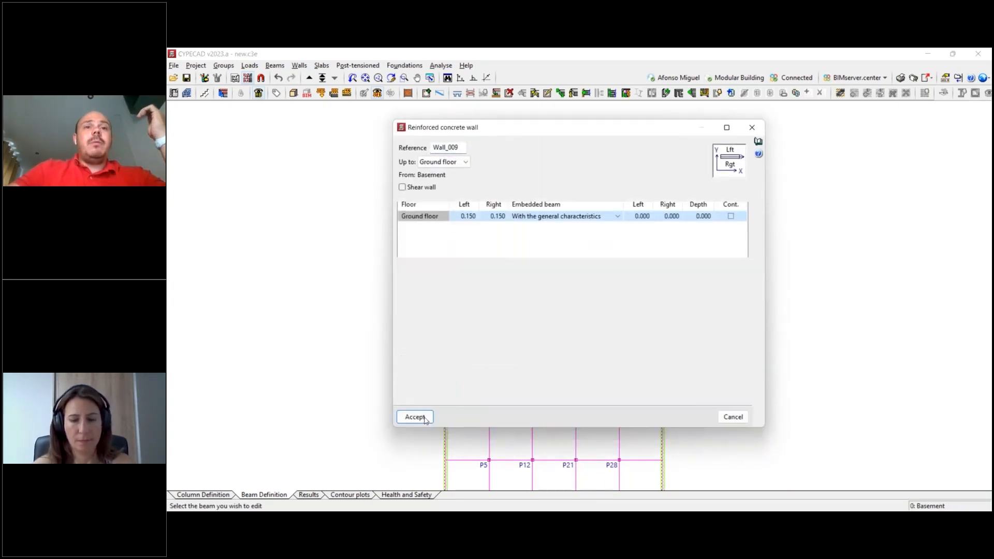
{"action": "left_click", "coordinate": [415, 417]}
{"action": "left_click", "coordinate": [611, 216]}
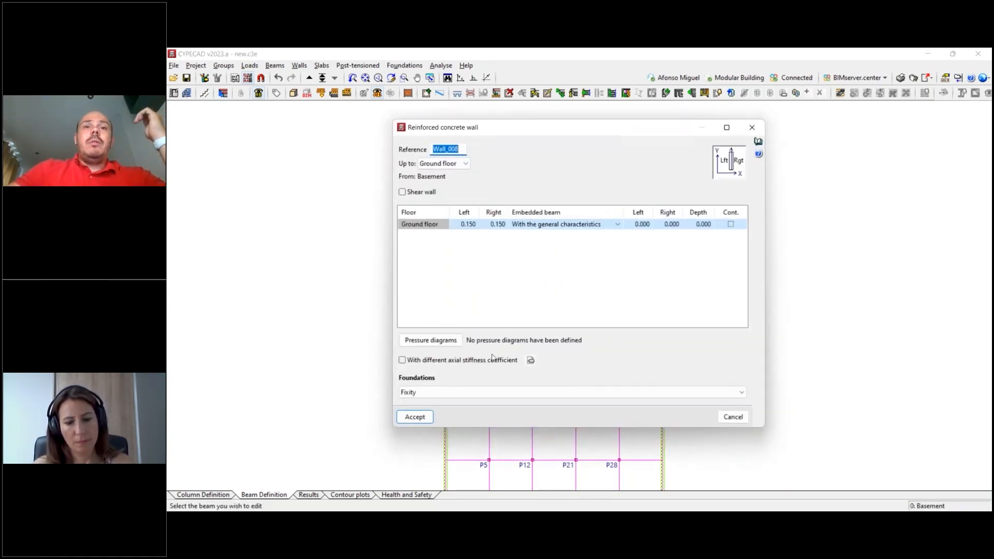
{"action": "left_click", "coordinate": [442, 392]}
{"action": "left_click", "coordinate": [444, 411]}
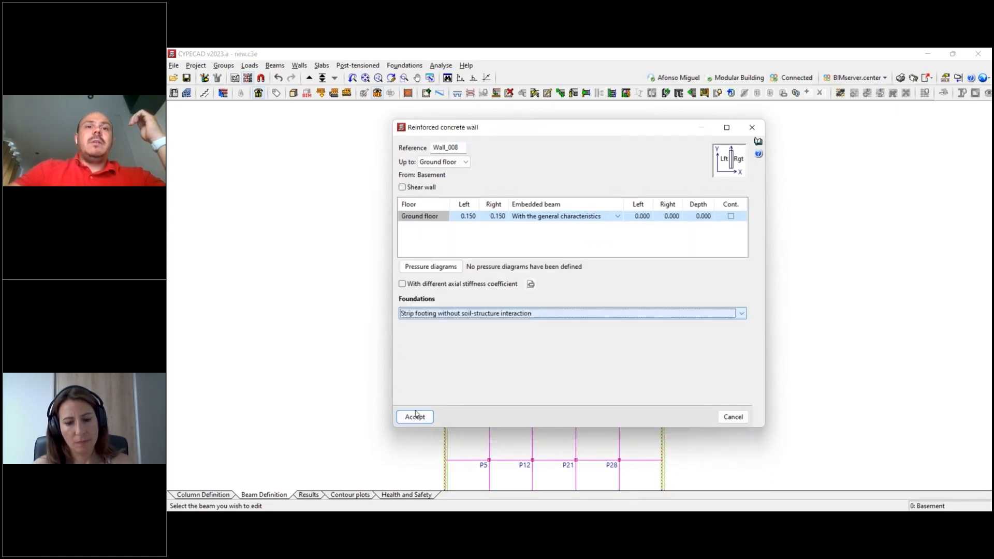
{"action": "left_click", "coordinate": [415, 417]}
- Set the foundations of Wall_007 and Wall_006 to strip footing without soil-structure interaction
{"action": "left_click", "coordinate": [637, 242]}
{"action": "left_click", "coordinate": [515, 395]}
{"action": "left_click", "coordinate": [466, 407]}
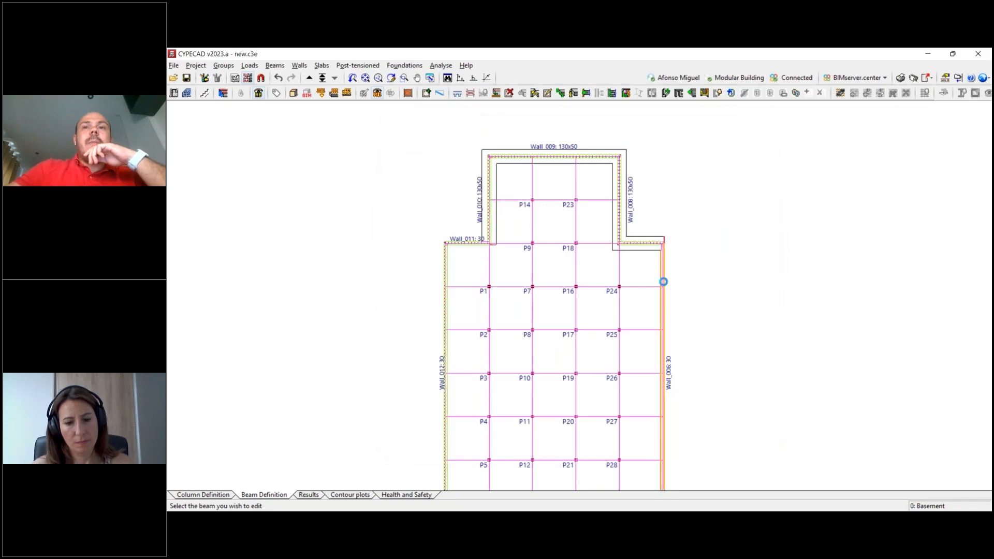
{"action": "left_click", "coordinate": [663, 282]}
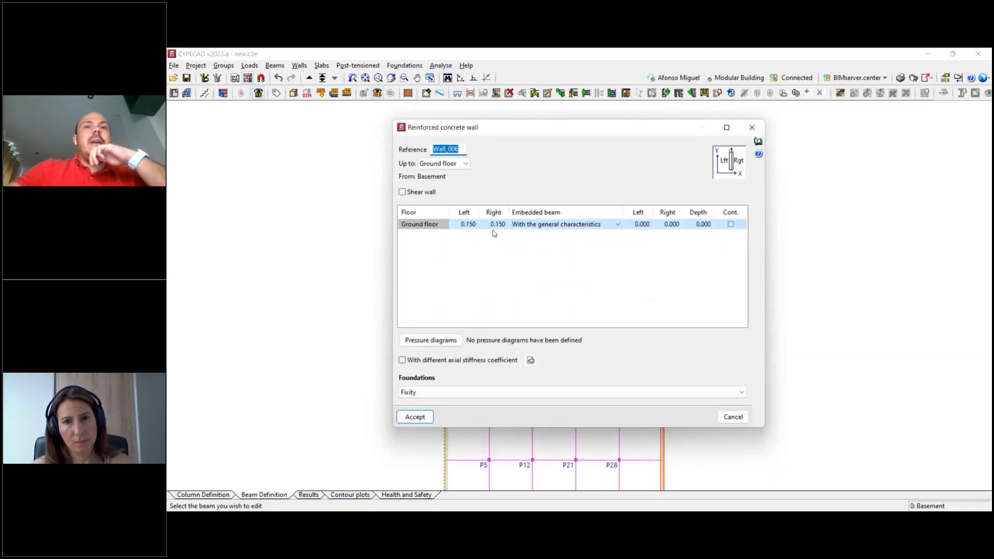
{"action": "left_click", "coordinate": [455, 393]}
{"action": "left_click", "coordinate": [451, 412]}
{"action": "left_click", "coordinate": [413, 415]}
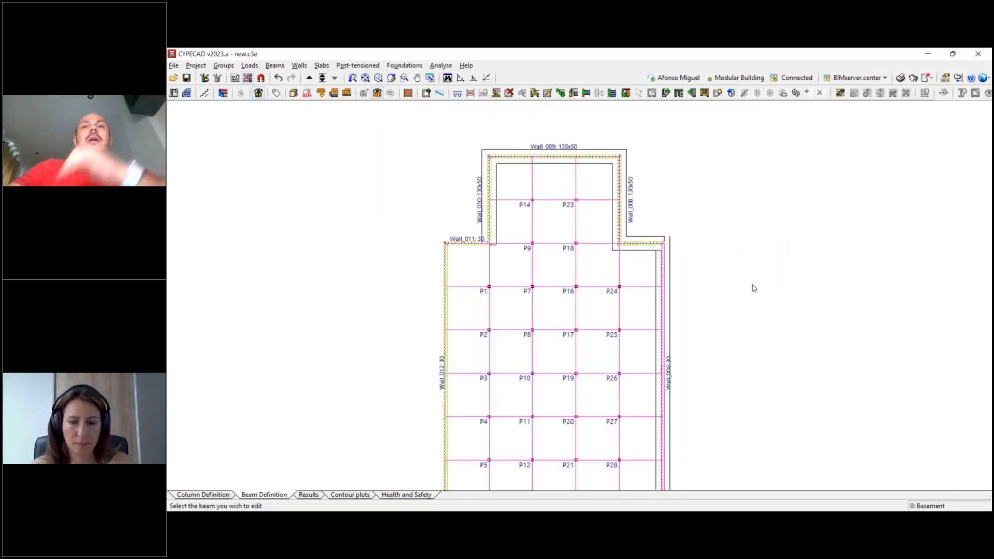
- Assign a strip footing without soil-structure interaction to Wall_005 and Wall_004 at the southeast of the basement
{"action": "scroll", "coordinate": [752, 269], "scroll_direction": "down", "scroll_amount": 2}
{"action": "scroll", "coordinate": [670, 355], "scroll_direction": "up", "scroll_amount": 3}
{"action": "left_click", "coordinate": [701, 328]}
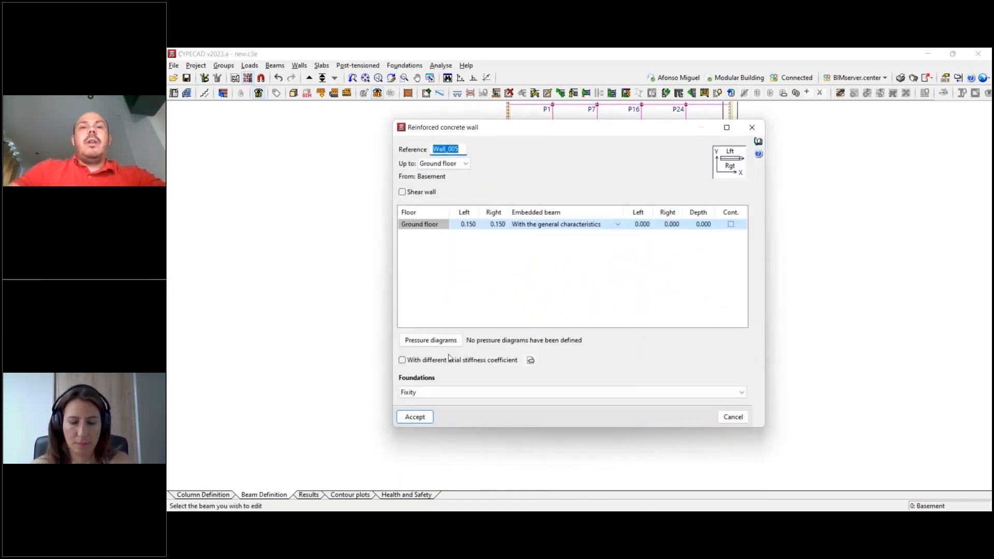
{"action": "left_click", "coordinate": [456, 392]}
{"action": "left_click", "coordinate": [451, 411]}
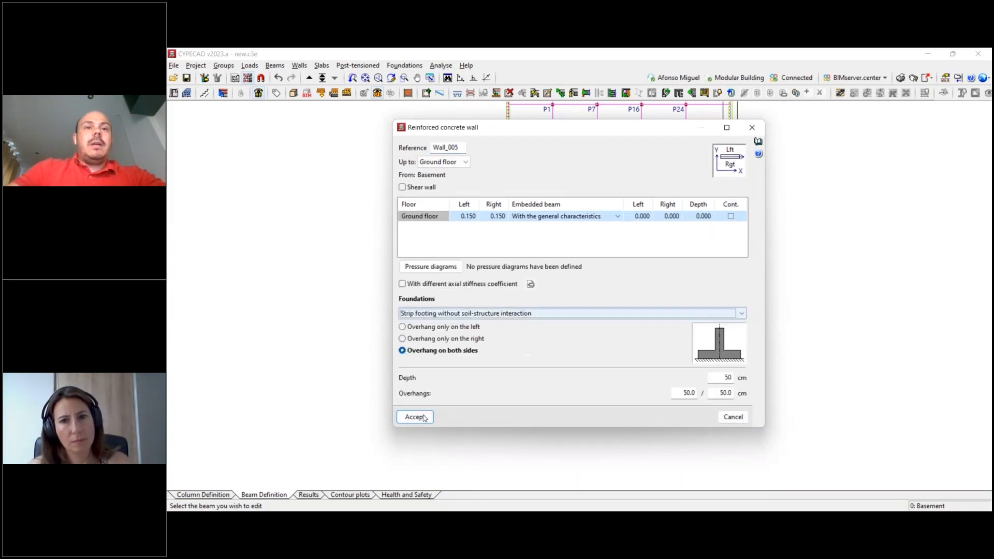
{"action": "left_click", "coordinate": [687, 367]}
{"action": "left_click", "coordinate": [528, 392]}
{"action": "left_click", "coordinate": [457, 410]}
{"action": "left_click", "coordinate": [415, 416]}
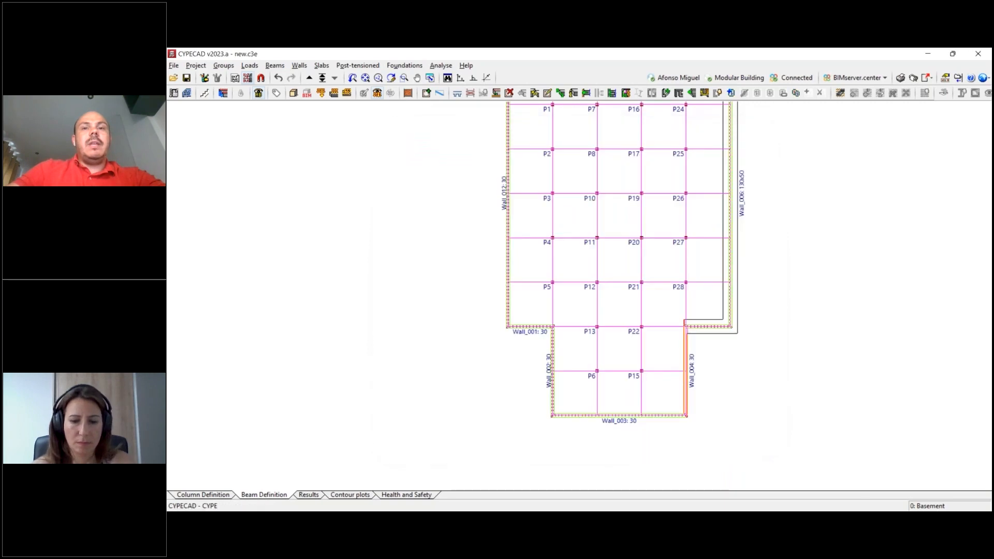
- Change the foundations of Wall_003 and Wall_002 to strip footings without soil-structure interaction with overhang on both sides
{"action": "left_click", "coordinate": [595, 413]}
{"action": "left_click", "coordinate": [429, 392]}
{"action": "left_click", "coordinate": [427, 410]}
{"action": "left_click", "coordinate": [402, 348]}
{"action": "left_click", "coordinate": [414, 415]}
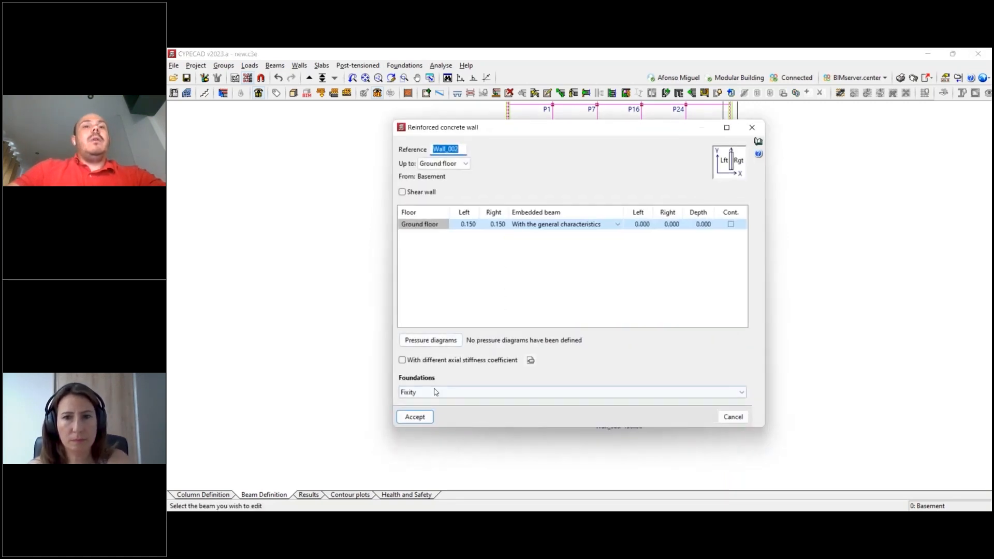
{"action": "left_click", "coordinate": [436, 411]}
{"action": "left_click", "coordinate": [421, 417]}
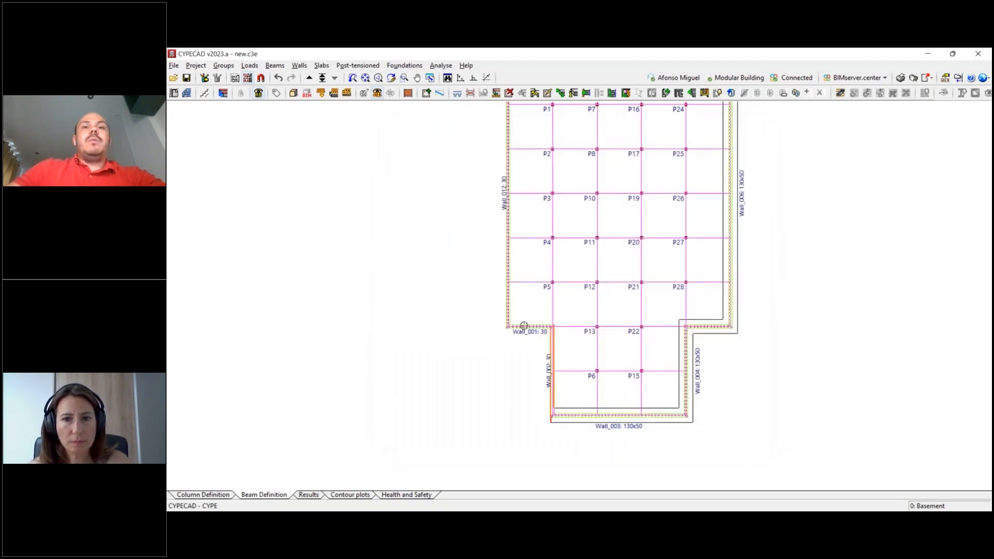
- Define strip footings without soil-structure interaction as the foundations of Wall_001 and Wall_012
{"action": "left_click", "coordinate": [515, 335]}
{"action": "left_click", "coordinate": [456, 392]}
{"action": "left_click", "coordinate": [447, 411]}
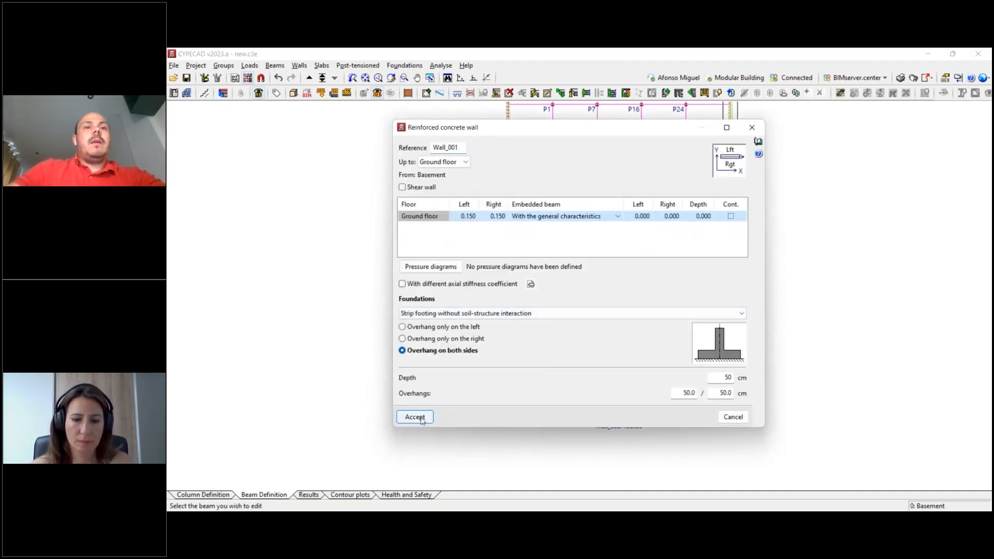
{"action": "left_click", "coordinate": [415, 417]}
{"action": "left_click", "coordinate": [505, 275]}
{"action": "left_click", "coordinate": [467, 395]}
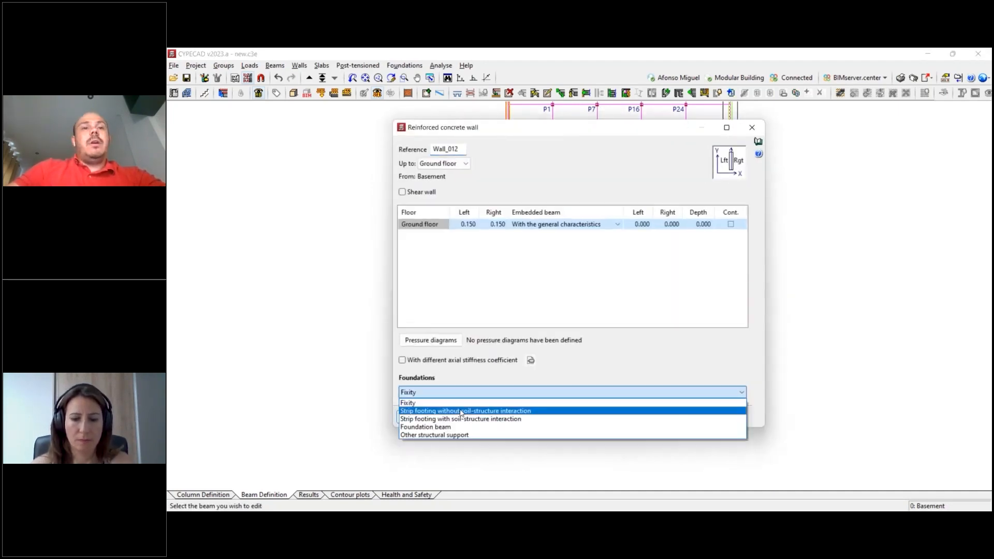
{"action": "left_click", "coordinate": [447, 411]}
{"action": "left_click", "coordinate": [414, 417]}
- Set the foundation of Wall_011 to strip footing without soil-structure interaction, completing the basement perimeter, and end the wall editing
{"action": "middle_click_drag", "start_coordinate": [574, 217], "coordinate": [547, 393]}
{"action": "left_click", "coordinate": [501, 237]}
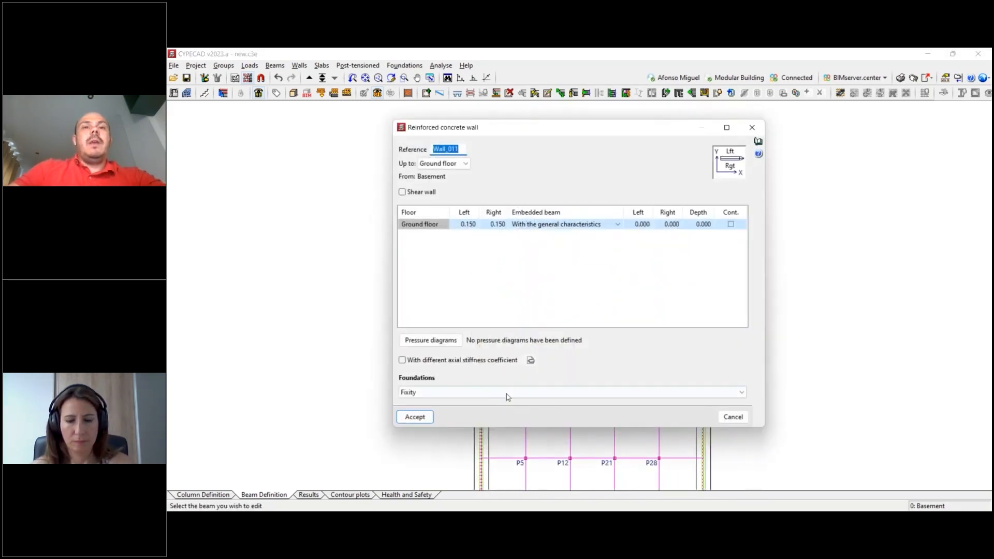
{"action": "left_click", "coordinate": [508, 394]}
{"action": "left_click", "coordinate": [498, 413]}
{"action": "left_click", "coordinate": [415, 416]}
{"action": "scroll", "coordinate": [774, 306], "scroll_direction": "down", "scroll_amount": 2}
{"action": "middle_click_drag", "start_coordinate": [797, 304], "coordinate": [700, 267]}
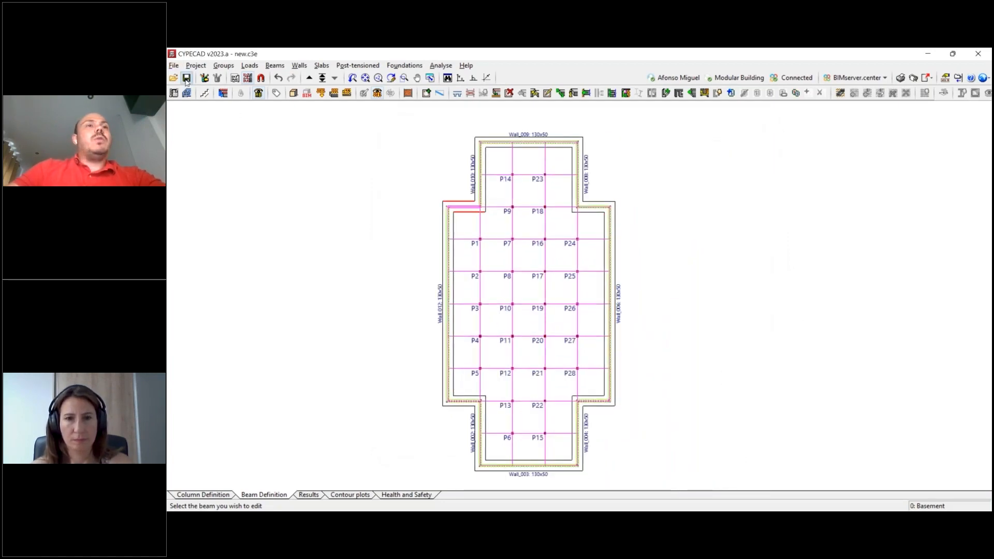
{"action": "middle_click_drag", "start_coordinate": [686, 322], "coordinate": [683, 347]}
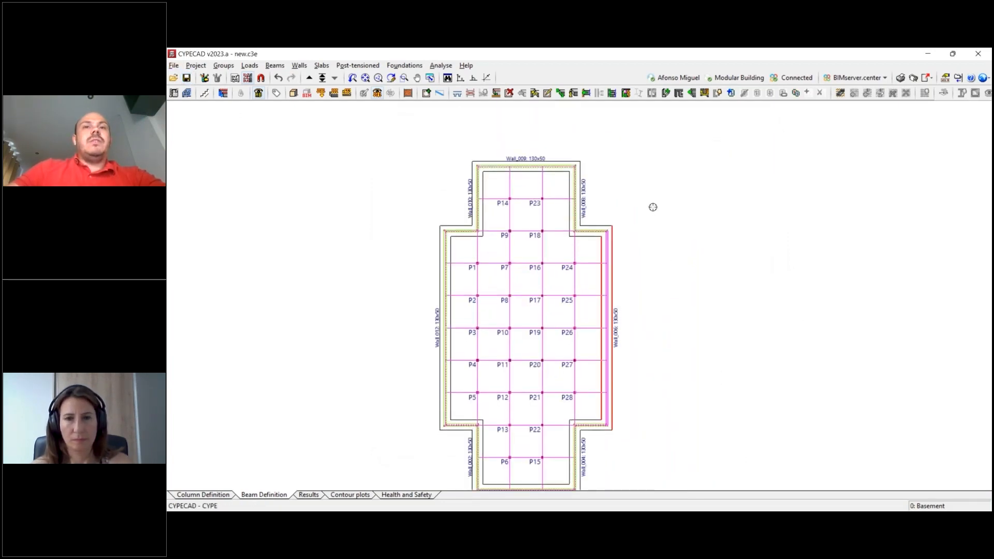
- Start a new foundation element for single columns using the first footing type, a flat footing centred under the column
{"action": "scroll", "coordinate": [509, 185], "scroll_direction": "up", "scroll_amount": 4}
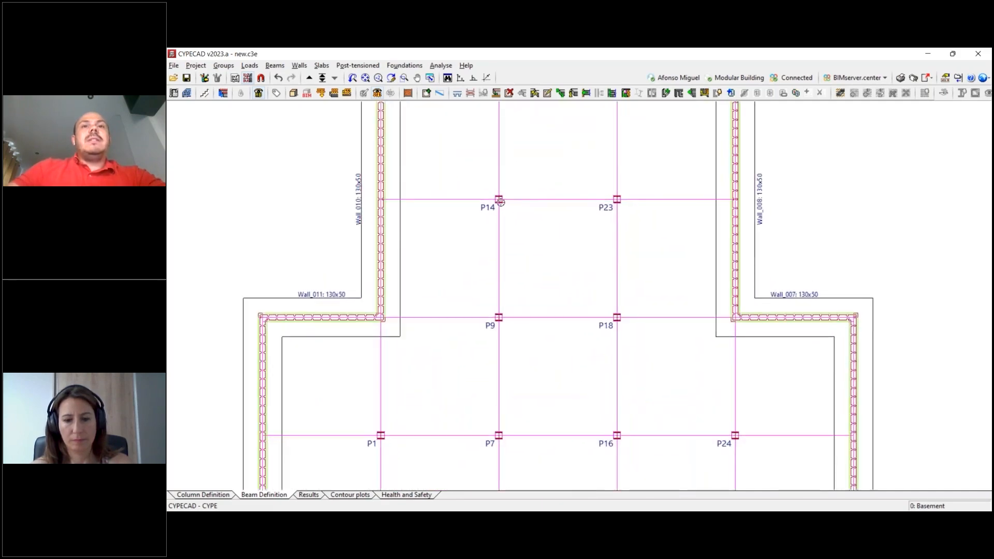
{"action": "middle_click_drag", "start_coordinate": [508, 209], "coordinate": [495, 165]}
{"action": "scroll", "coordinate": [486, 220], "scroll_direction": "up", "scroll_amount": 4}
{"action": "middle_click_drag", "start_coordinate": [486, 233], "coordinate": [489, 351]}
{"action": "middle_click_drag", "start_coordinate": [495, 258], "coordinate": [514, 215]}
{"action": "scroll", "coordinate": [510, 226], "scroll_direction": "down", "scroll_amount": 3}
{"action": "left_click", "coordinate": [404, 66]}
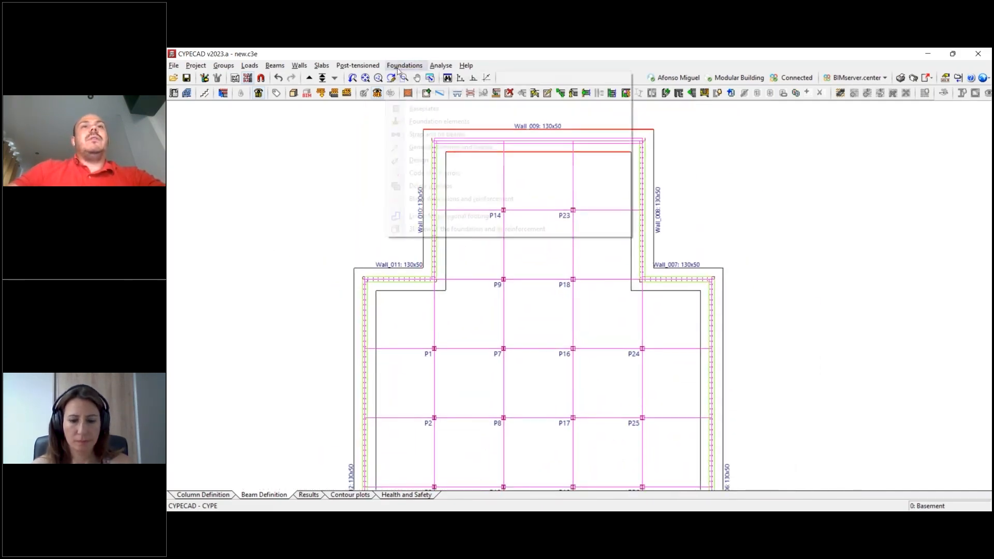
{"action": "left_click", "coordinate": [430, 121]}
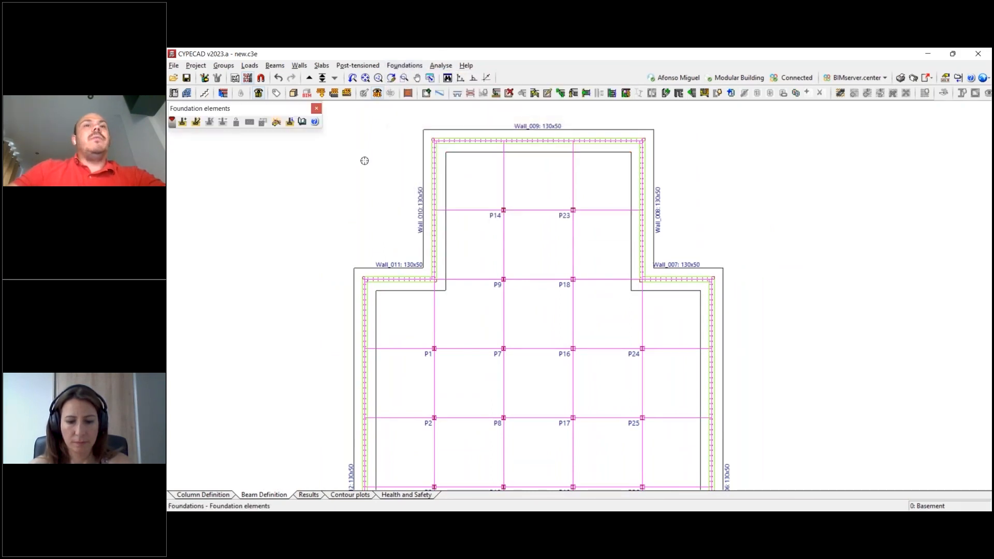
{"action": "left_click", "coordinate": [183, 123]}
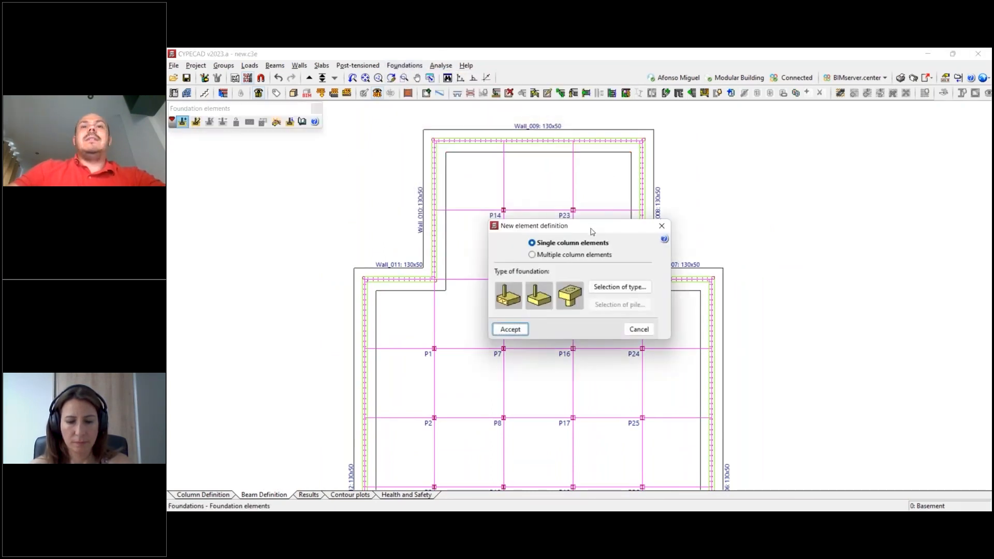
{"action": "left_click", "coordinate": [617, 285]}
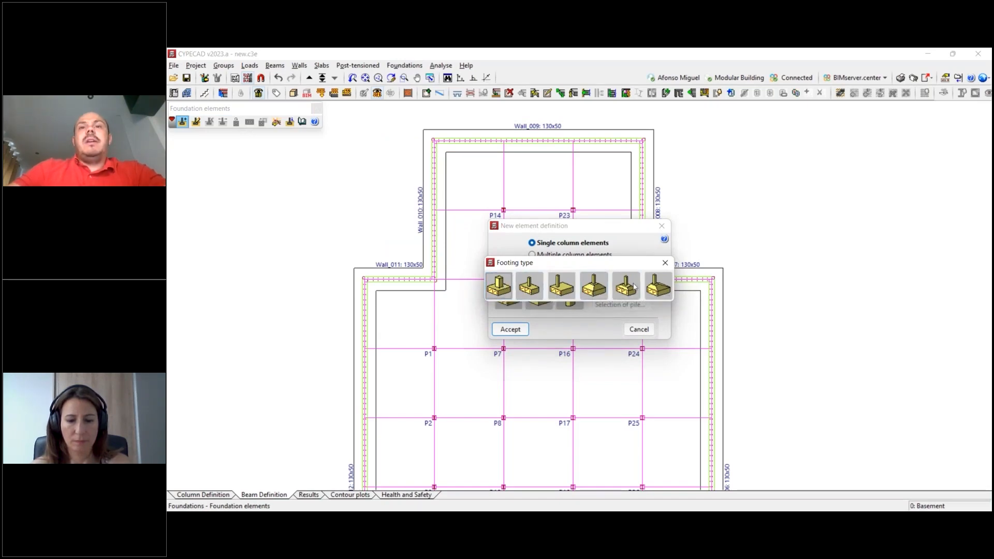
{"action": "left_click", "coordinate": [498, 286]}
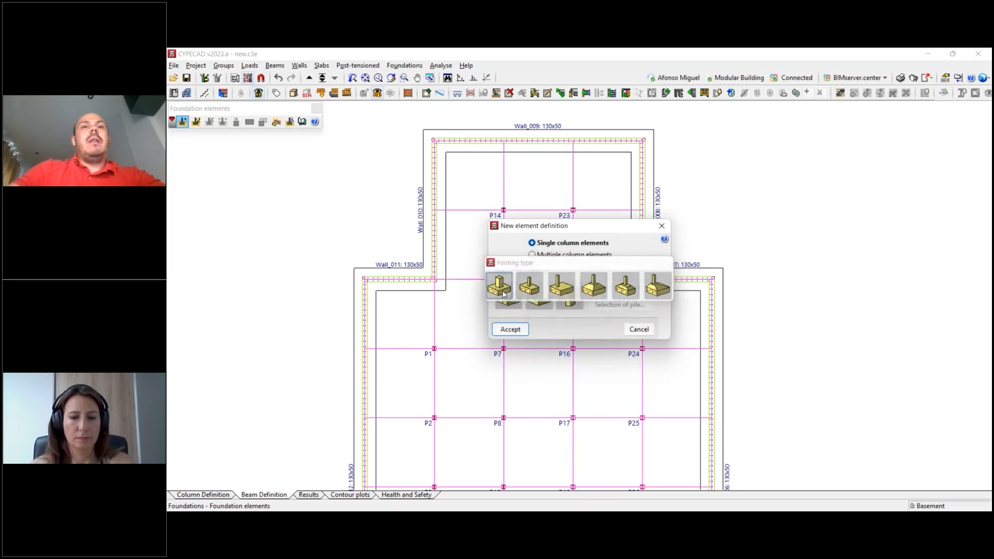
{"action": "left_click", "coordinate": [510, 329]}
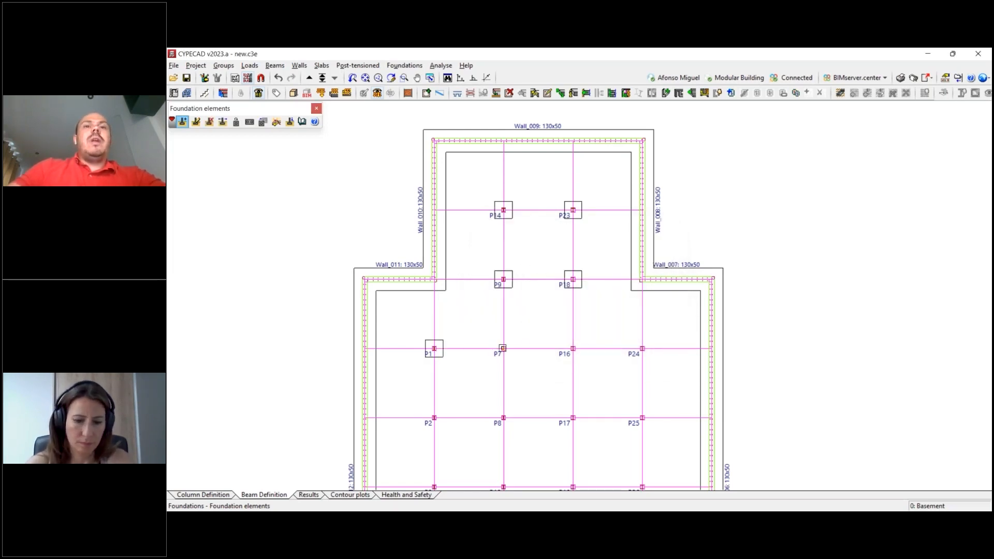
- Place the single-column footing under all the remaining interior columns of the basement, including P7, P24, P28 and P15, and save the project
{"action": "left_click", "coordinate": [642, 349]}
{"action": "middle_click_drag", "start_coordinate": [586, 408], "coordinate": [625, 214]}
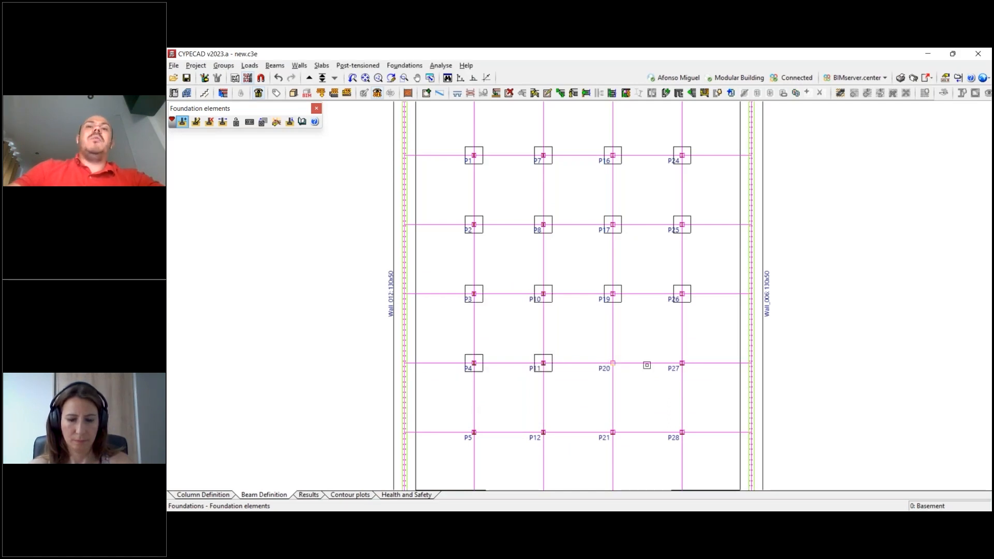
{"action": "left_click", "coordinate": [682, 362]}
{"action": "middle_click_drag", "start_coordinate": [625, 334], "coordinate": [630, 228]}
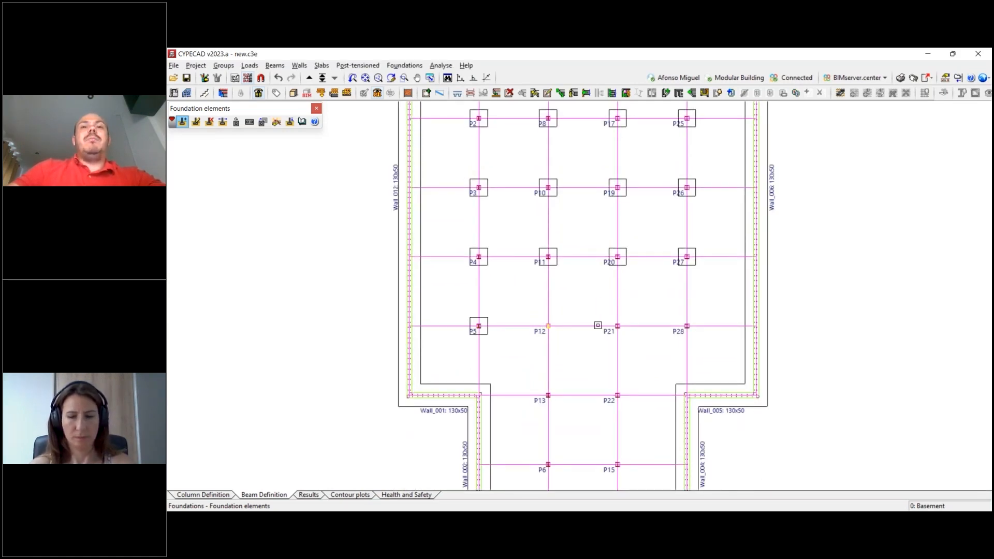
{"action": "middle_click_drag", "start_coordinate": [598, 391], "coordinate": [581, 324]}
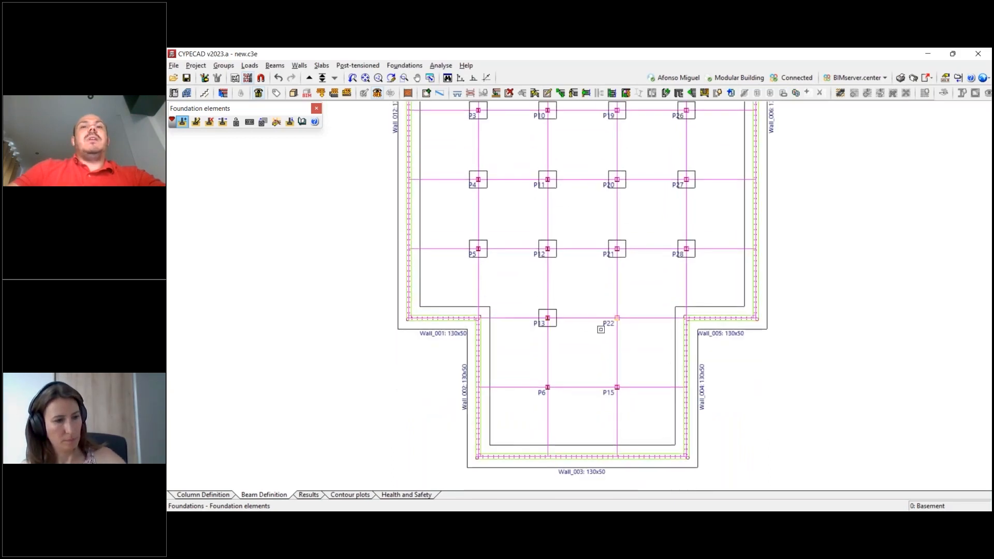
{"action": "scroll", "coordinate": [610, 374], "scroll_direction": "down", "scroll_amount": 6}
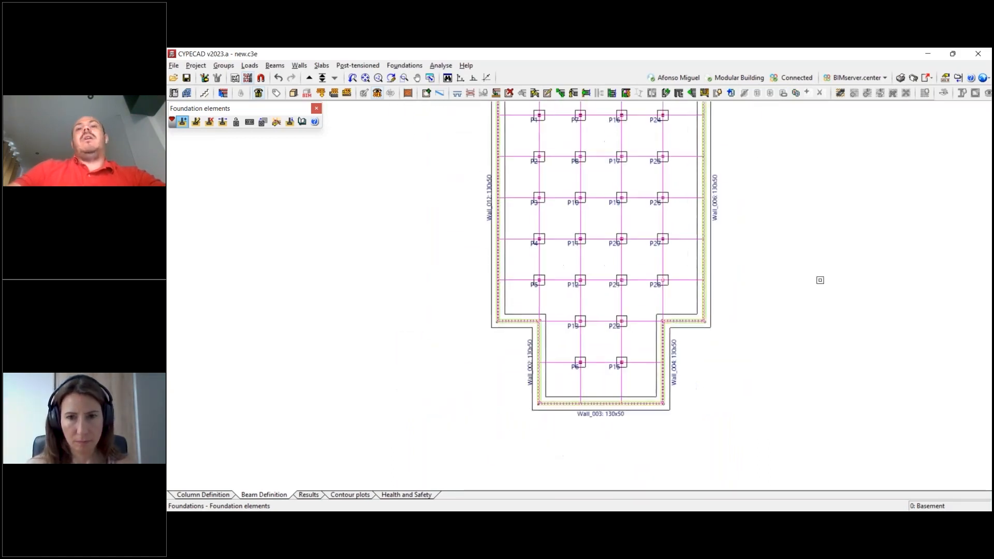
{"action": "left_click", "coordinate": [188, 78]}
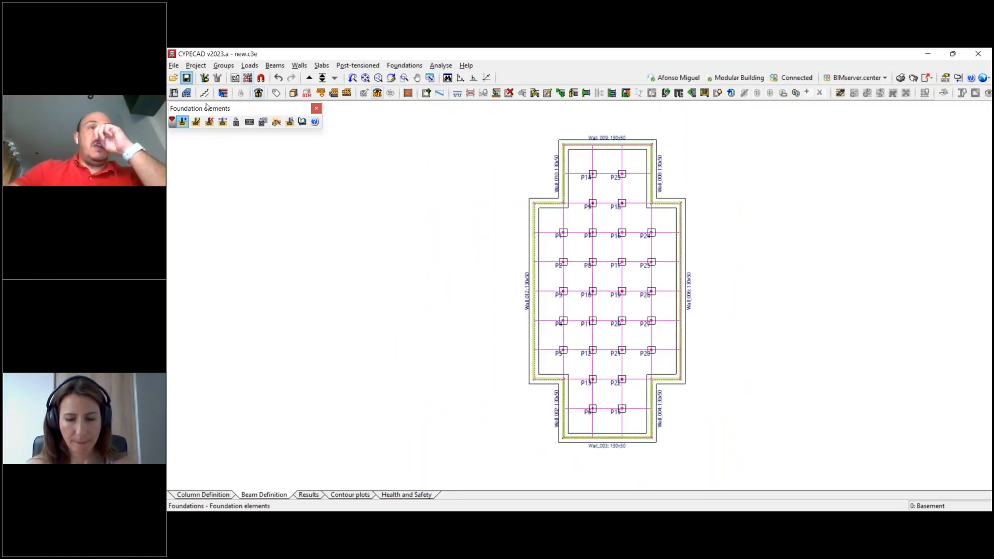
- Open the 3D view of the building and examine the wall strip footings and column pad footings from below
{"action": "left_click", "coordinate": [293, 93]}
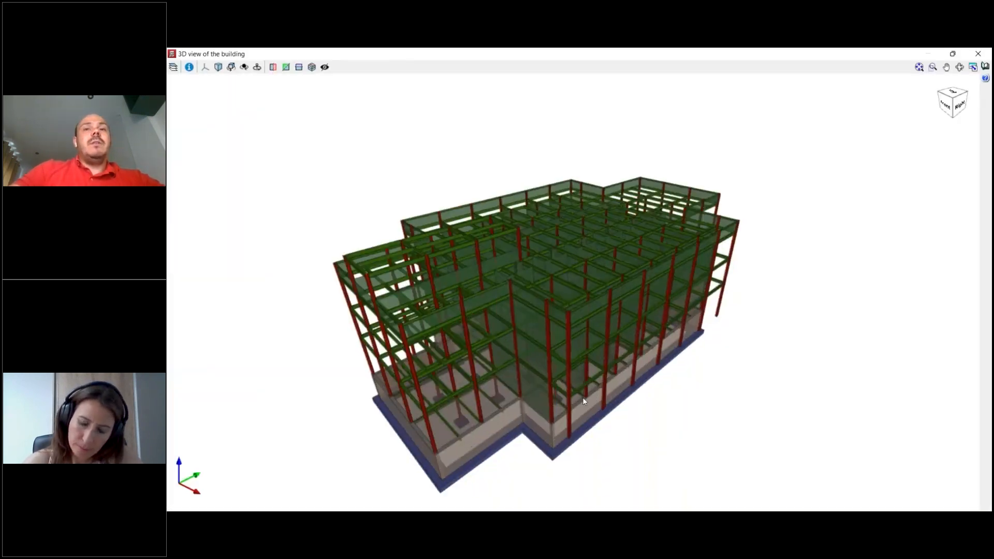
{"action": "scroll", "coordinate": [597, 344], "scroll_direction": "up", "scroll_amount": 3}
{"action": "middle_click_drag", "start_coordinate": [597, 343], "coordinate": [592, 265], "text": "shift"}
{"action": "scroll", "coordinate": [592, 265], "scroll_direction": "up", "scroll_amount": 5}
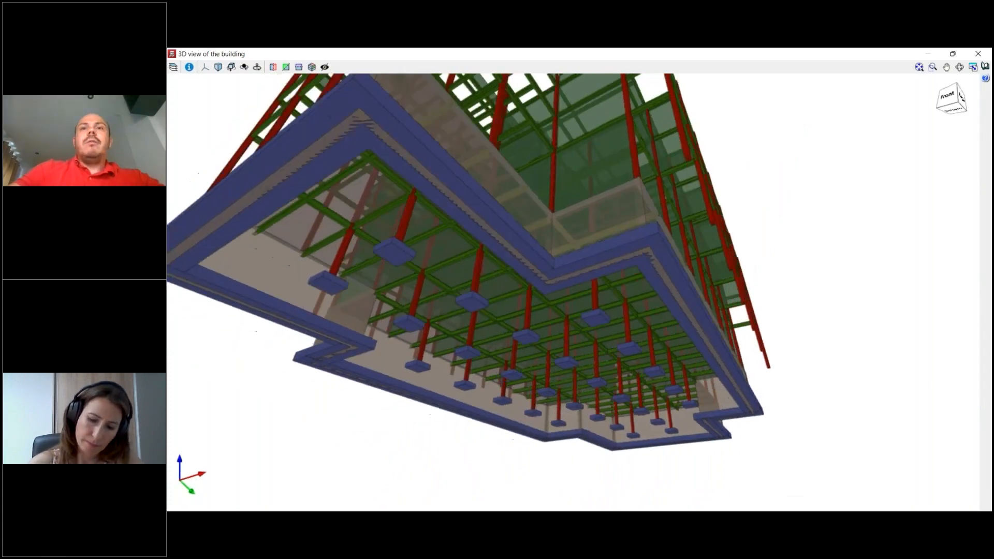
{"action": "middle_click_drag", "start_coordinate": [591, 340], "coordinate": [614, 341], "text": "shift"}
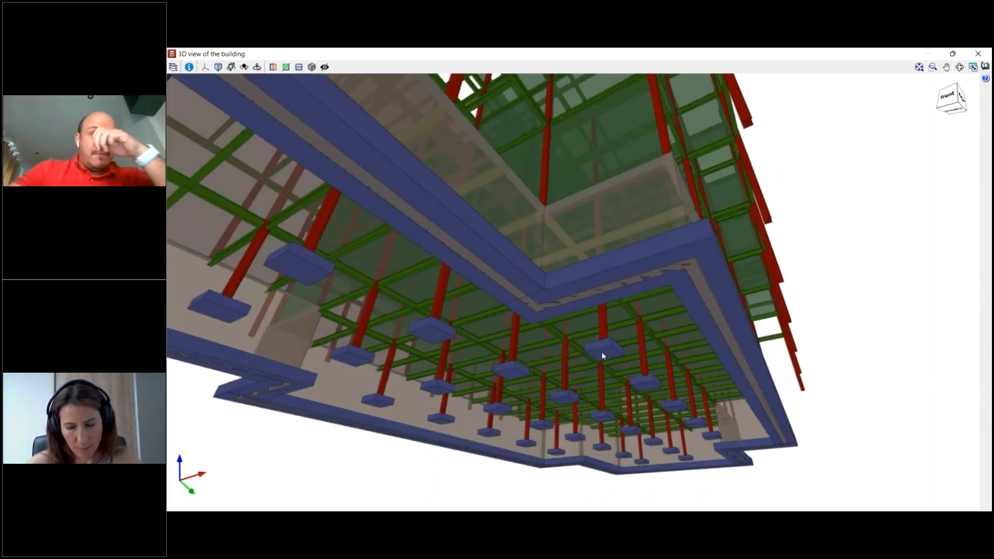
{"action": "scroll", "coordinate": [605, 354], "scroll_direction": "up", "scroll_amount": 2}
{"action": "middle_click_drag", "start_coordinate": [600, 358], "coordinate": [746, 374], "text": "shift"}
{"action": "scroll", "coordinate": [690, 446], "scroll_direction": "down", "scroll_amount": 3}
- Examine the bases of the outermost ground-floor columns in a front view without perspective, and close the 3D view
{"action": "left_click", "coordinate": [205, 67]}
{"action": "left_click", "coordinate": [209, 84]}
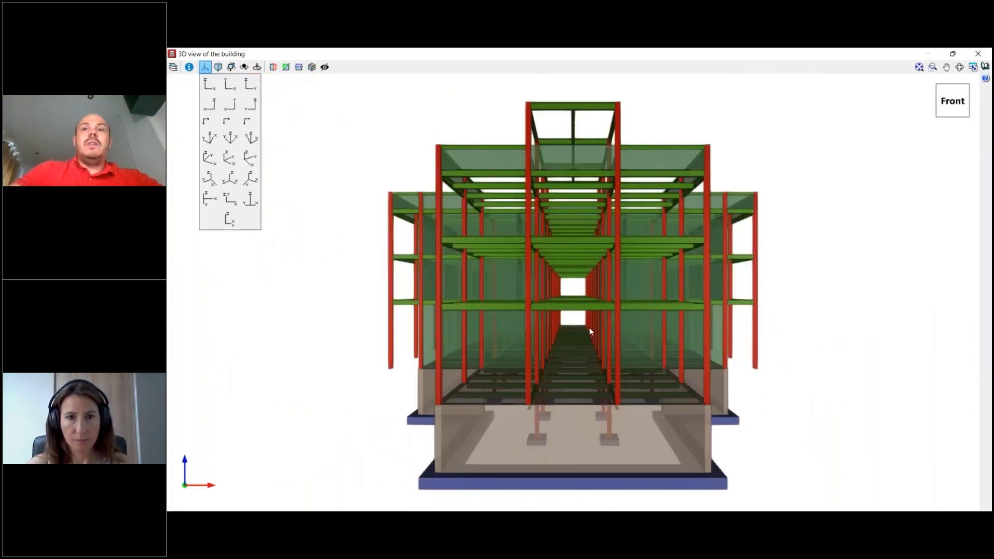
{"action": "left_click", "coordinate": [218, 67]}
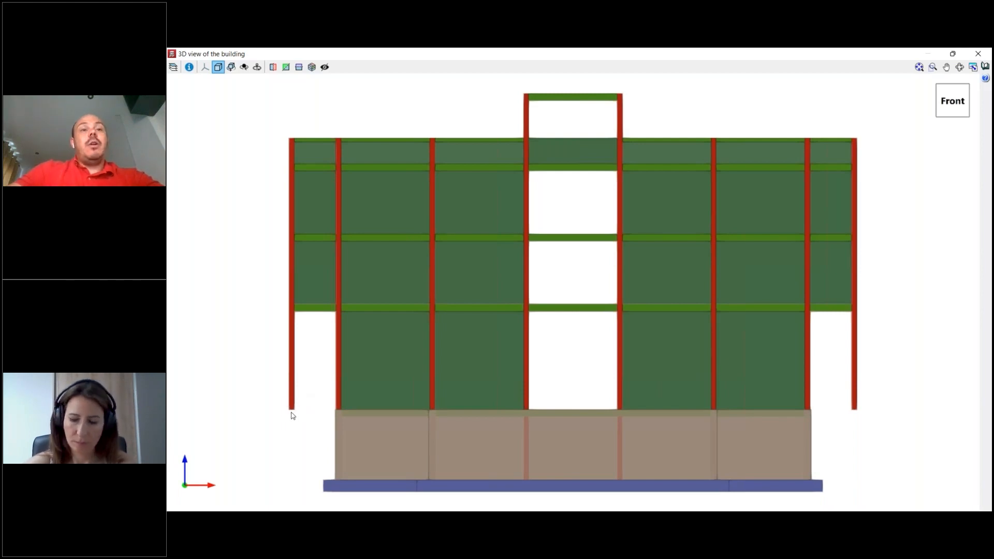
{"action": "scroll", "coordinate": [293, 414], "scroll_direction": "down", "scroll_amount": 1}
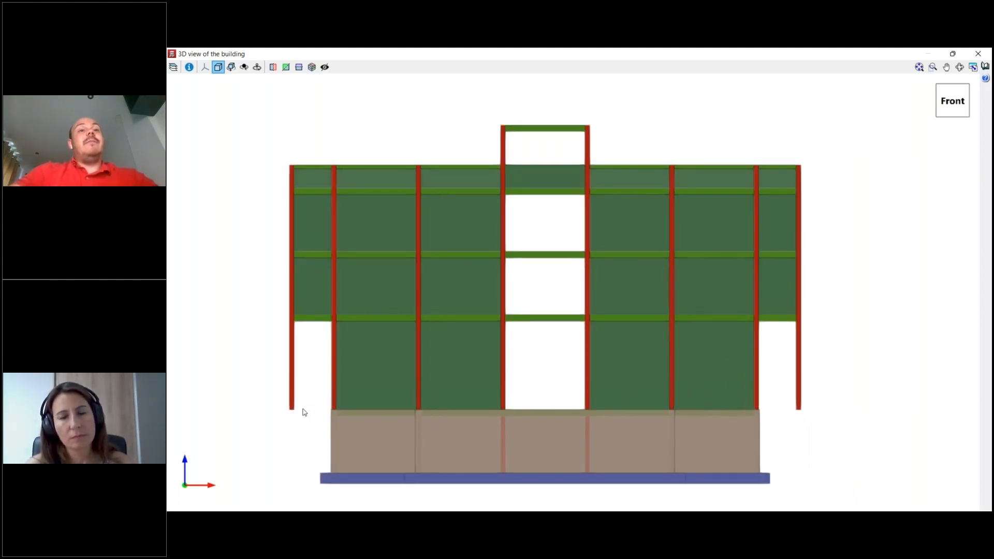
{"action": "left_click_drag", "start_coordinate": [294, 424], "coordinate": [299, 487]}
{"action": "left_click", "coordinate": [978, 54]}
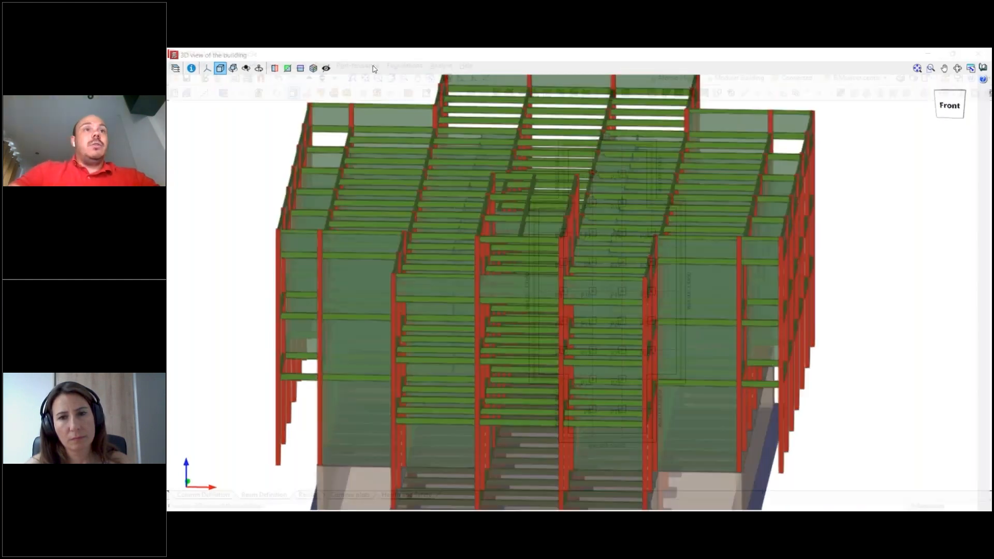
- Edit column P66 in the column definition so that it starts with external fixity
{"action": "left_click", "coordinate": [211, 496]}
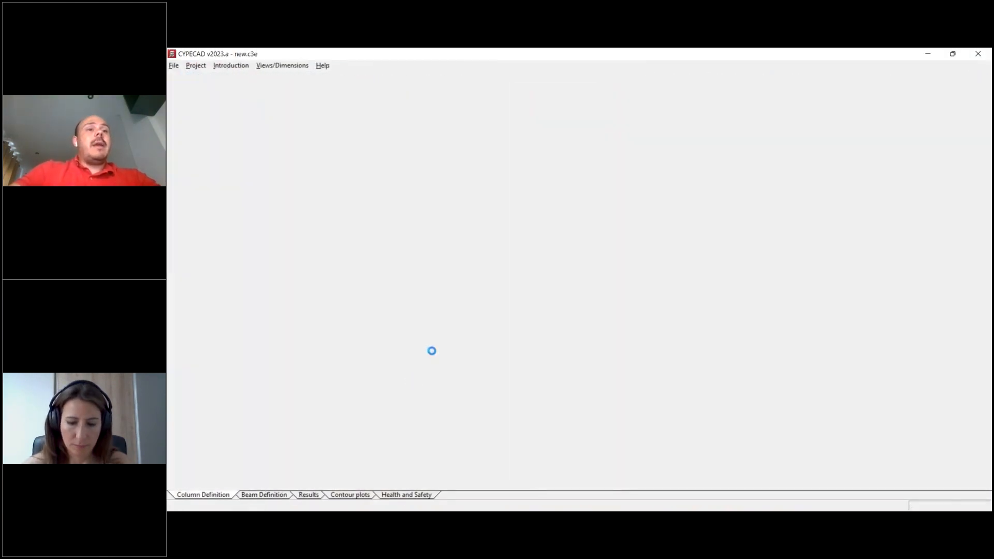
{"action": "scroll", "coordinate": [694, 218], "scroll_direction": "up", "scroll_amount": 3}
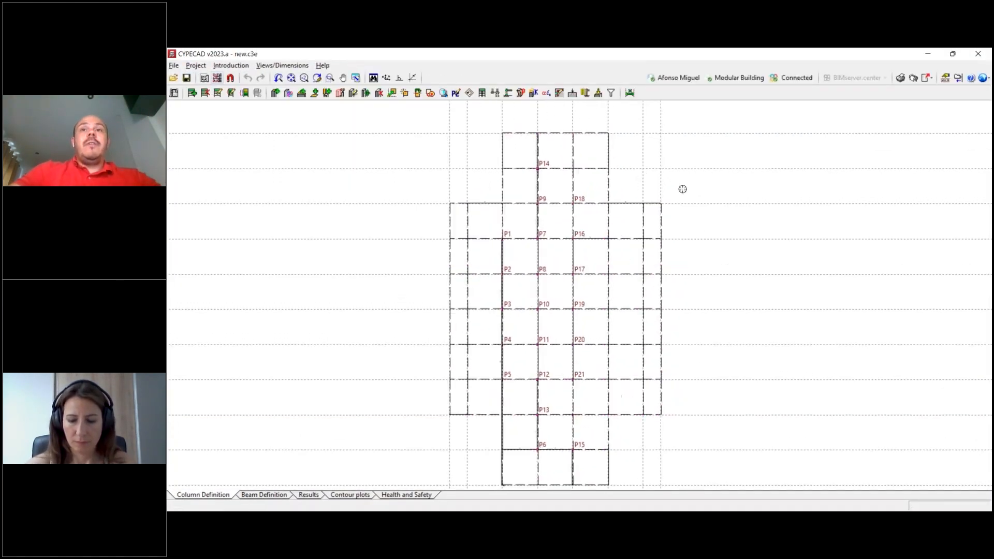
{"action": "scroll", "coordinate": [662, 208], "scroll_direction": "up", "scroll_amount": 3}
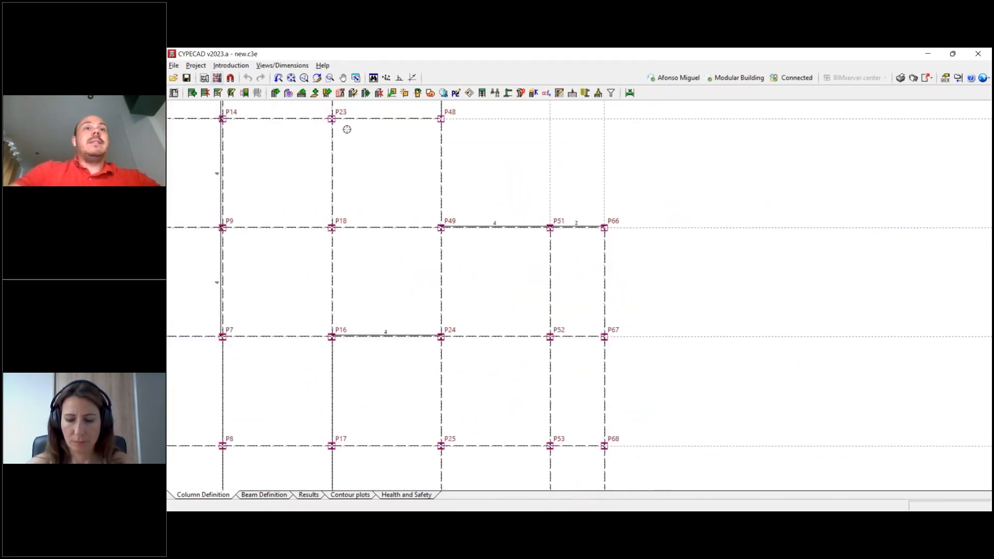
{"action": "left_click", "coordinate": [354, 94]}
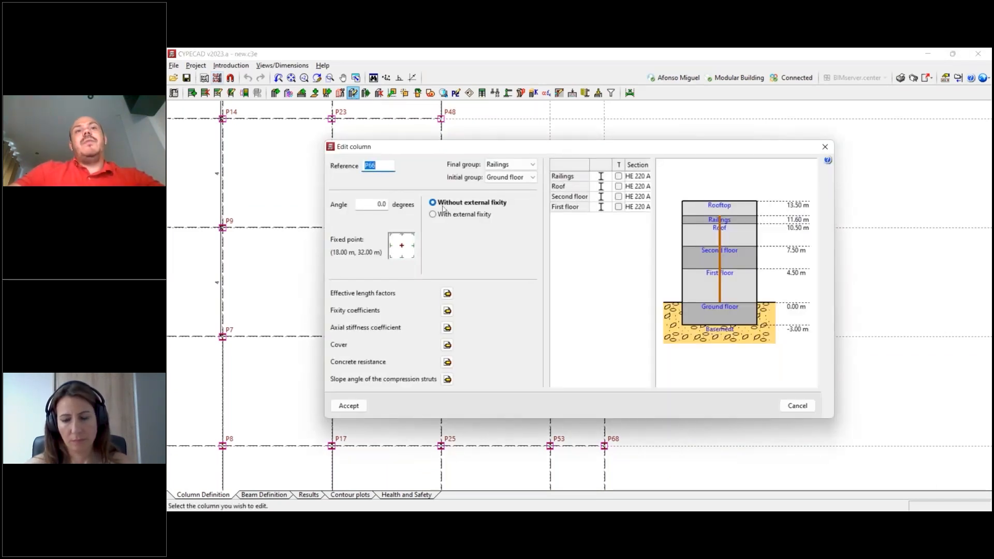
{"action": "mouse_move", "coordinate": [461, 208]}
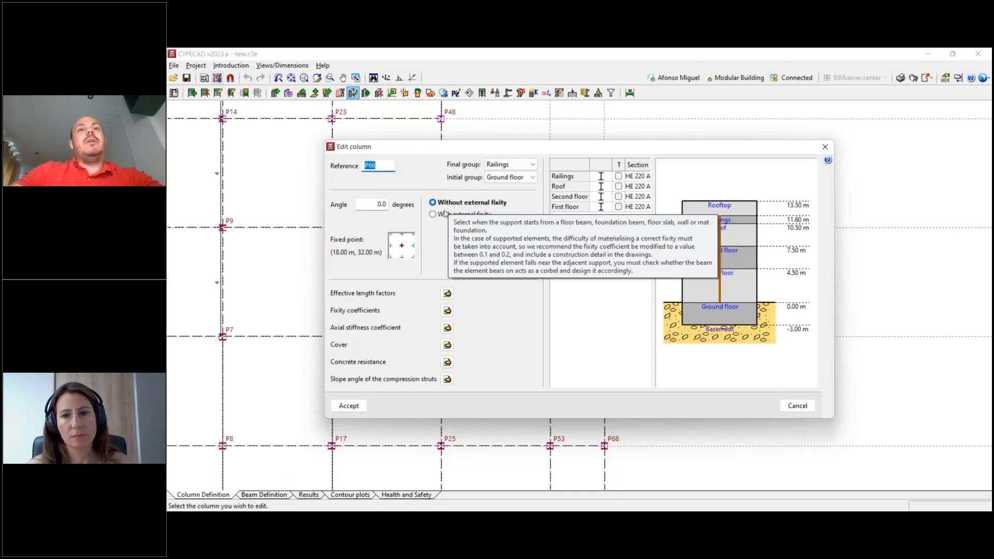
{"action": "left_click", "coordinate": [446, 214]}
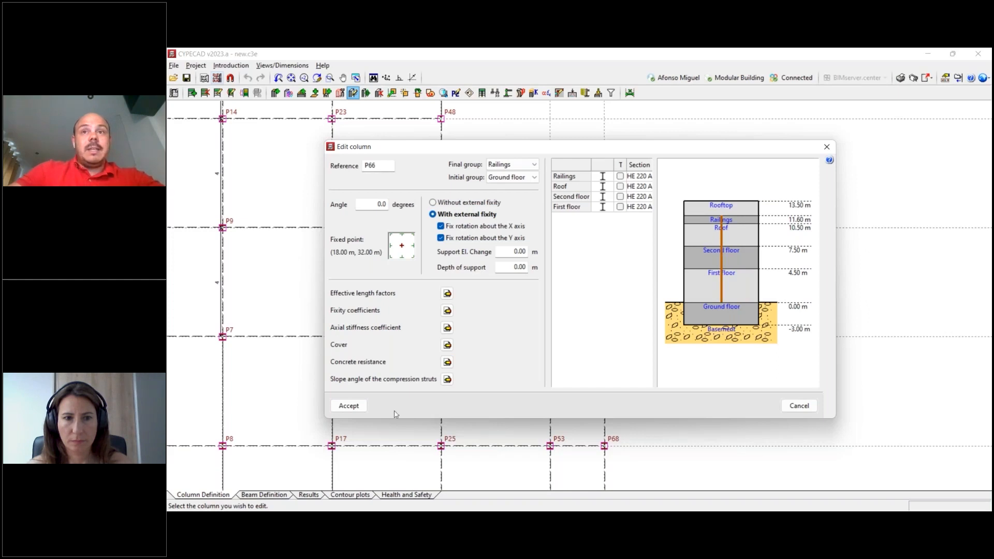
{"action": "left_click", "coordinate": [357, 407]}
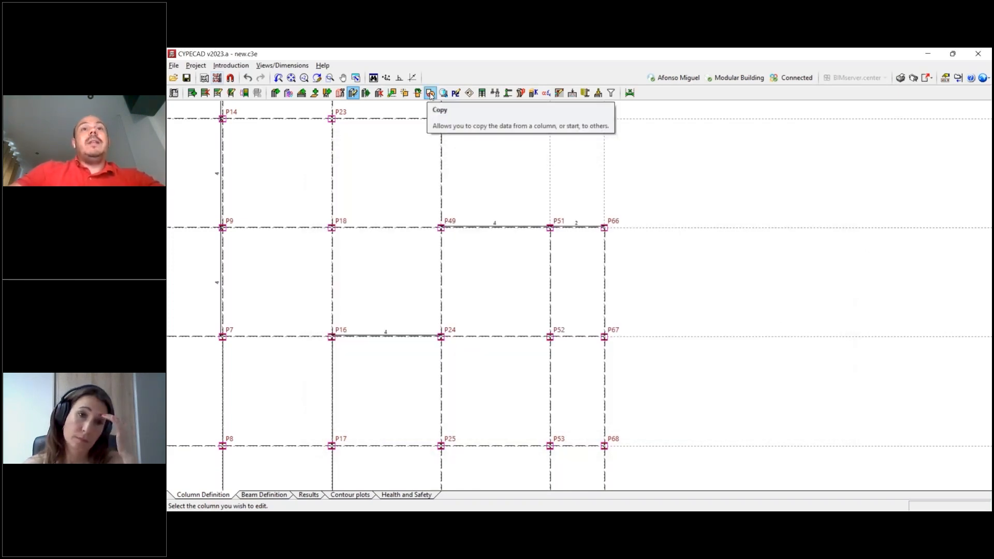
- Copy the initial and final group and fixity coefficients from column P66 to the outermost columns P67–P72 and P58–P64
{"action": "left_click", "coordinate": [604, 228]}
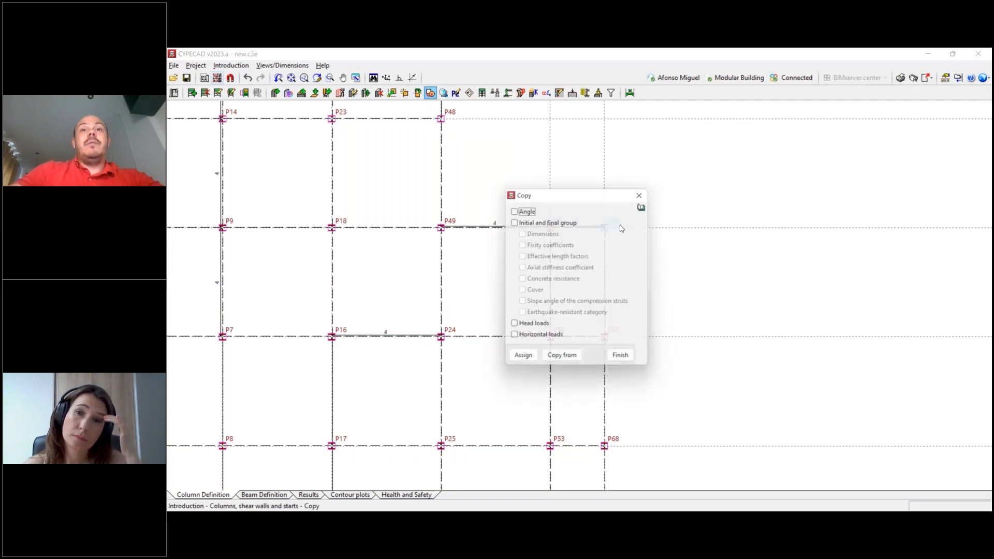
{"action": "left_click", "coordinate": [514, 222]}
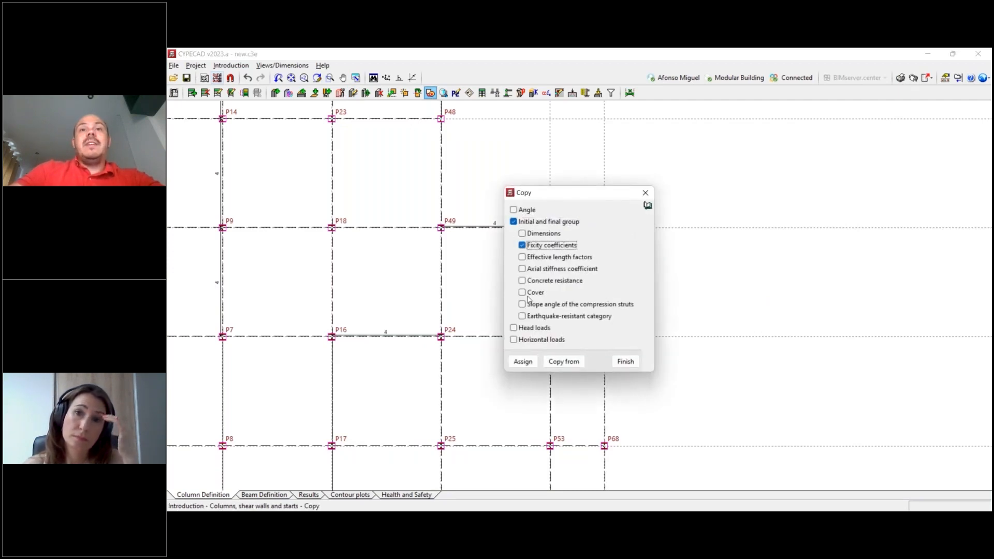
{"action": "left_click", "coordinate": [561, 363]}
{"action": "left_click", "coordinate": [605, 228]}
{"action": "left_click", "coordinate": [524, 362]}
{"action": "scroll", "coordinate": [686, 199], "scroll_direction": "down", "scroll_amount": 5}
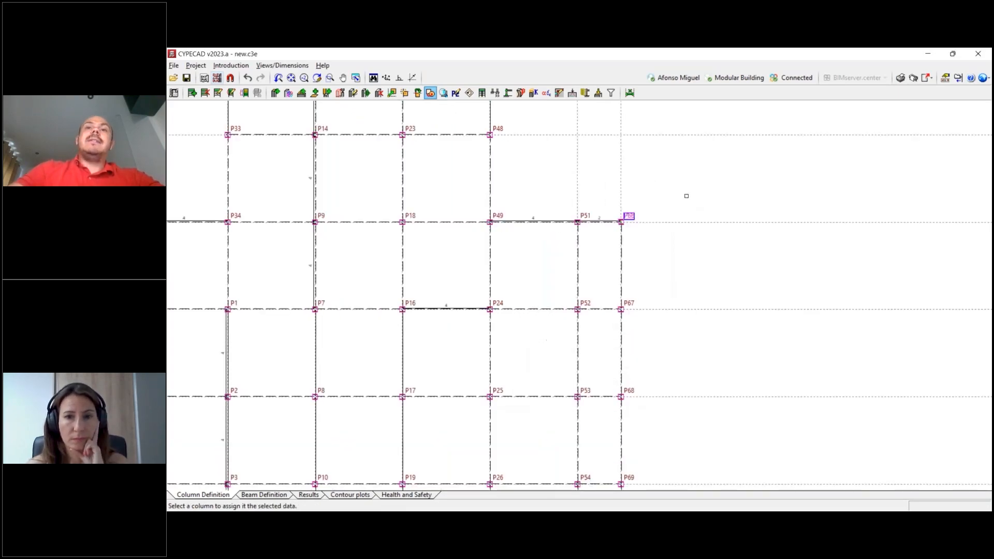
{"action": "left_click_drag", "start_coordinate": [722, 367], "coordinate": [669, 217]}
{"action": "left_click_drag", "start_coordinate": [500, 174], "coordinate": [545, 362]}
{"action": "right_click", "coordinate": [593, 332]}
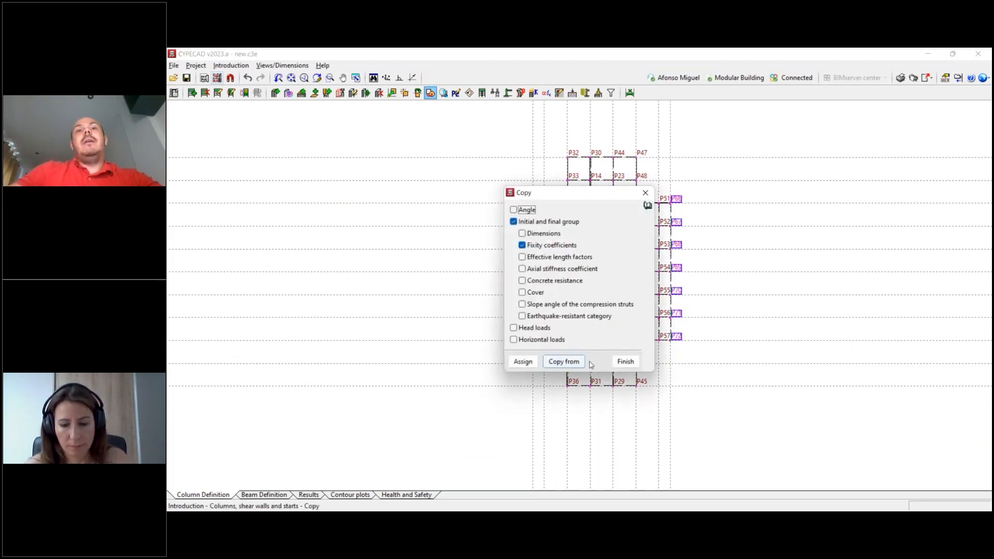
{"action": "left_click", "coordinate": [622, 362]}
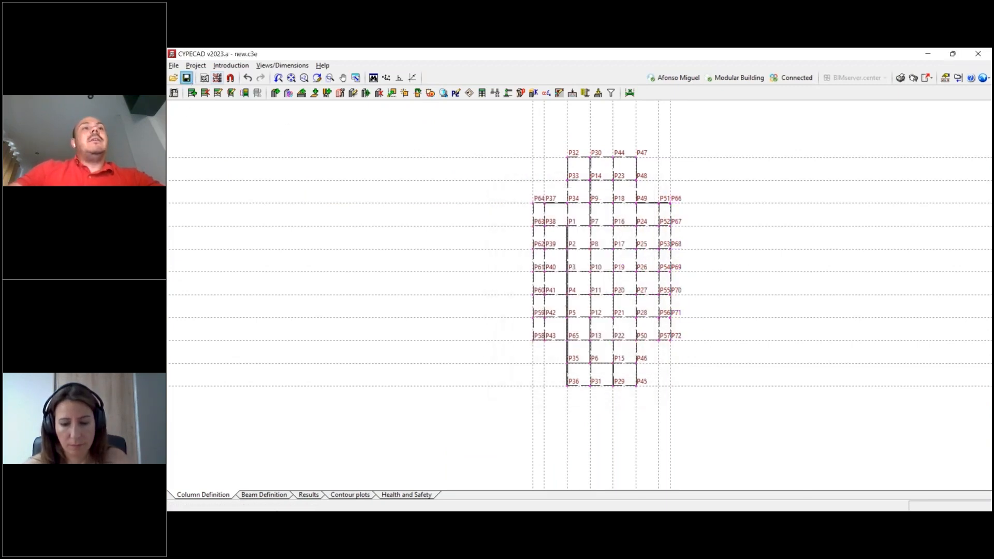
- Return to the beam definition and go up from the basement to the ground floor group, focusing on its outermost columns
{"action": "left_click", "coordinate": [266, 494]}
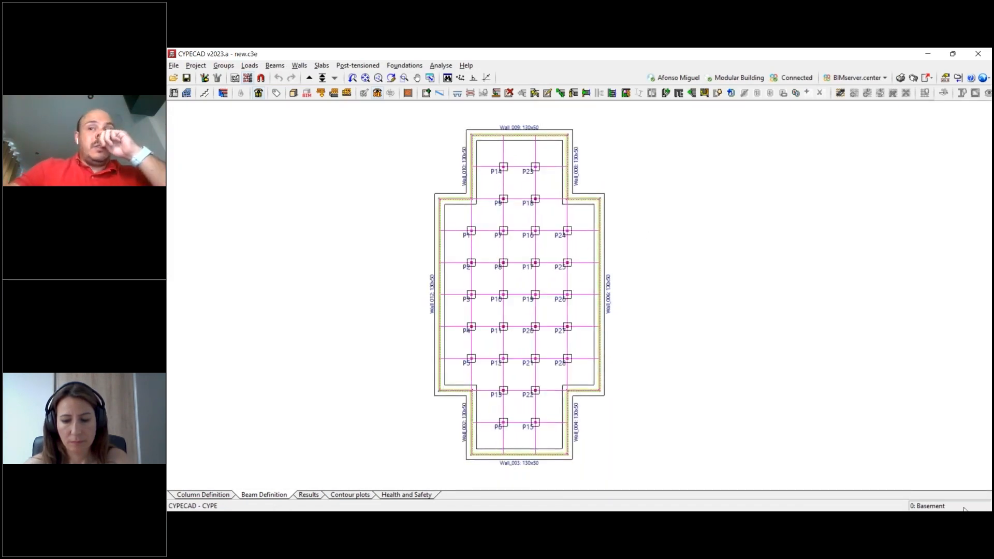
{"action": "left_click", "coordinate": [310, 78]}
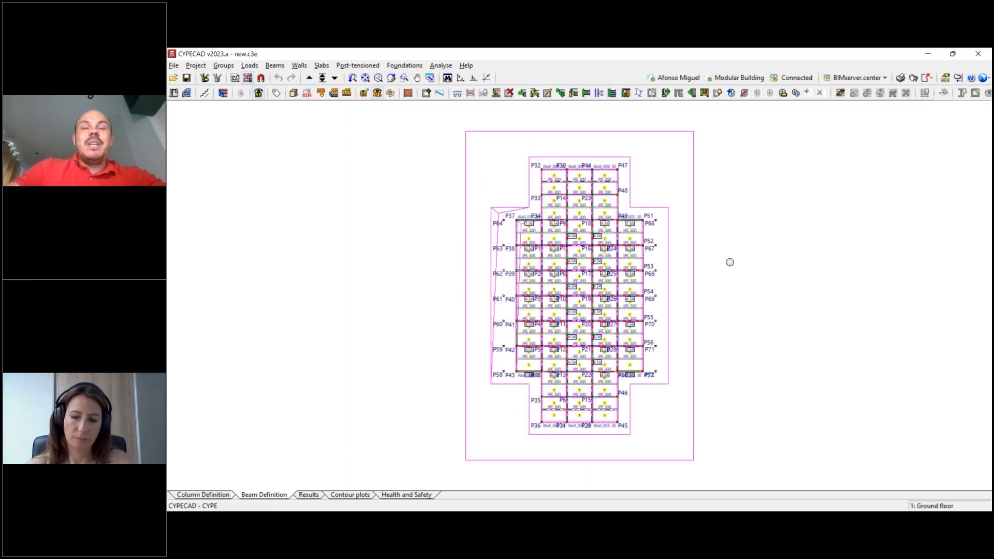
{"action": "scroll", "coordinate": [730, 262], "scroll_direction": "up", "scroll_amount": 3}
{"action": "scroll", "coordinate": [667, 226], "scroll_direction": "up", "scroll_amount": 3}
{"action": "scroll", "coordinate": [655, 240], "scroll_direction": "up", "scroll_amount": 3}
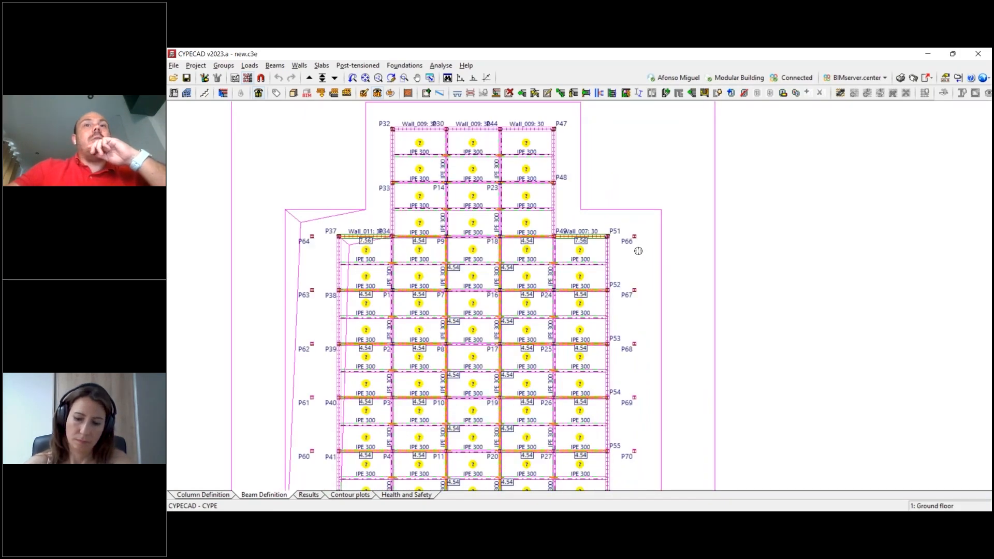
{"action": "scroll", "coordinate": [638, 251], "scroll_direction": "up", "scroll_amount": 2}
- Define single-column footings of the first footing type and place them on the ground floor under columns P66 to P72
{"action": "left_click", "coordinate": [405, 65]}
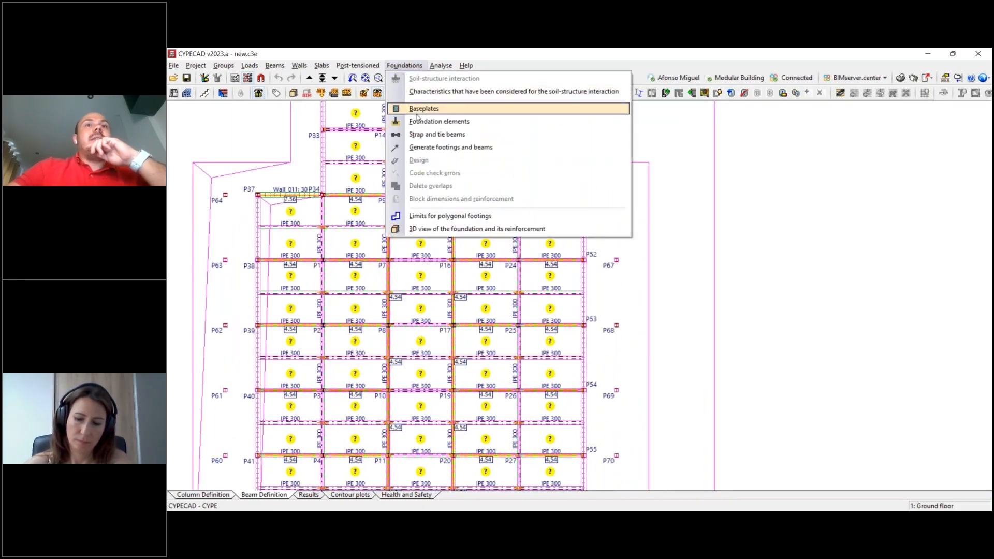
{"action": "left_click", "coordinate": [418, 121]}
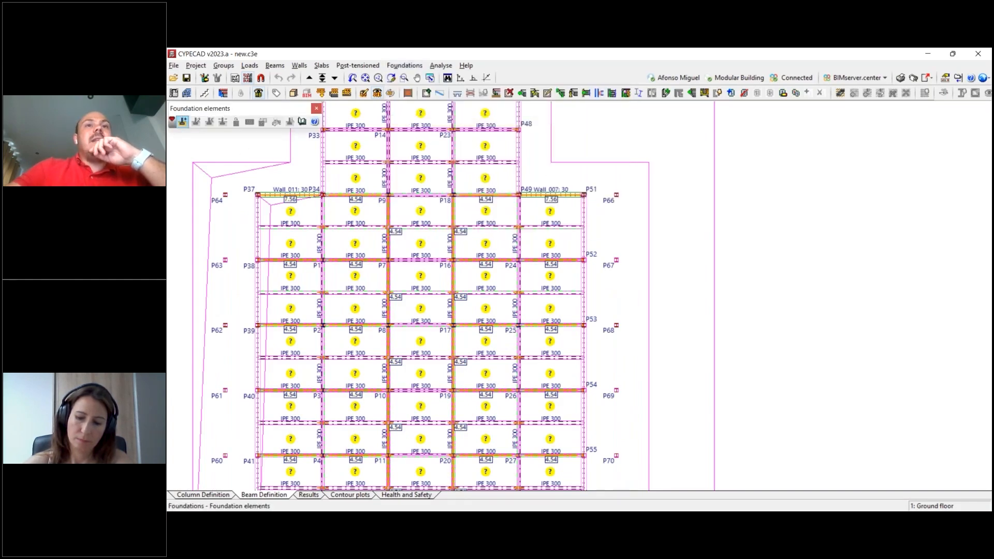
{"action": "left_click", "coordinate": [182, 121]}
{"action": "left_click", "coordinate": [610, 290]}
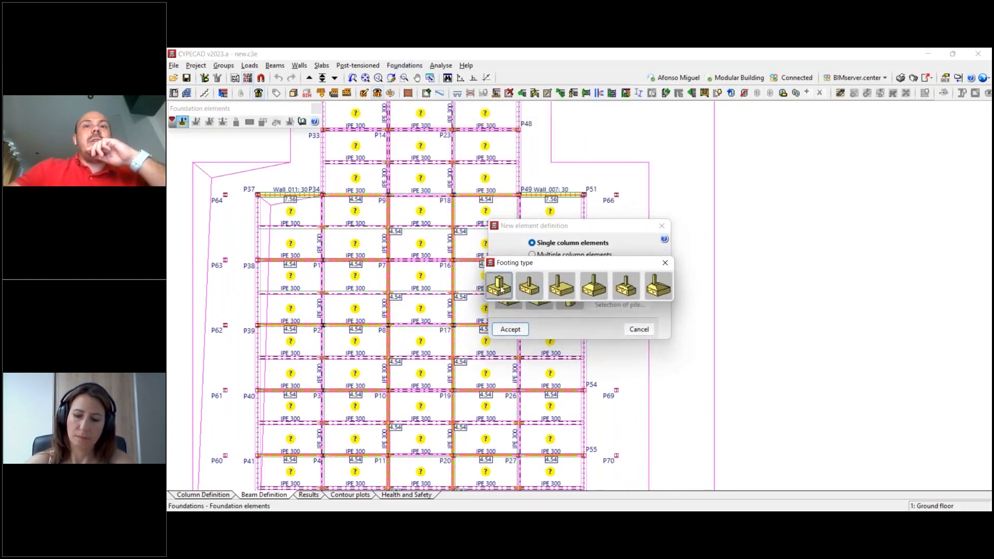
{"action": "left_click", "coordinate": [511, 329]}
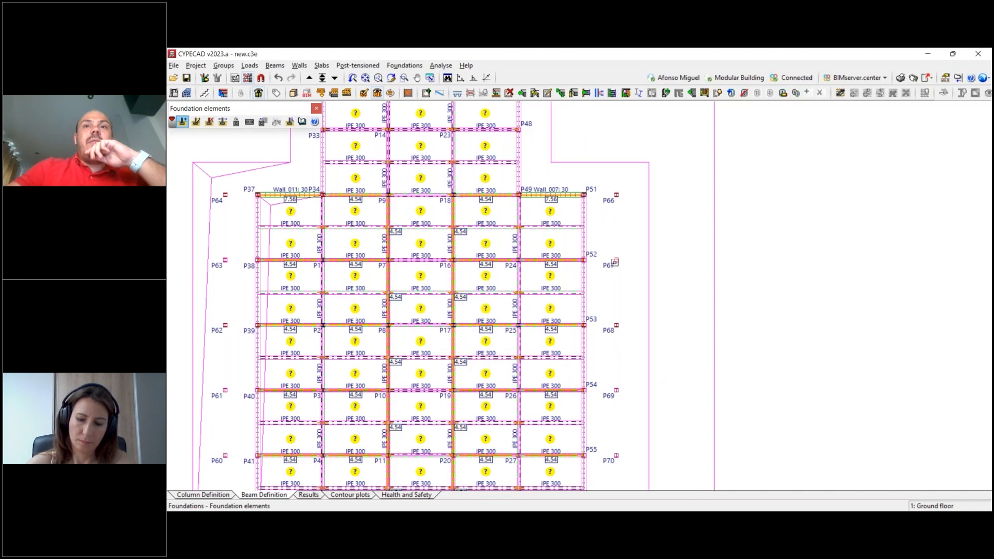
{"action": "left_click", "coordinate": [616, 259]}
{"action": "scroll", "coordinate": [623, 421], "scroll_direction": "up", "scroll_amount": 1}
{"action": "left_click", "coordinate": [615, 318]}
{"action": "left_click", "coordinate": [615, 388]}
{"action": "middle_click_drag", "start_coordinate": [616, 458], "coordinate": [666, 226]}
{"action": "left_click", "coordinate": [665, 296]}
{"action": "left_click", "coordinate": [667, 361]}
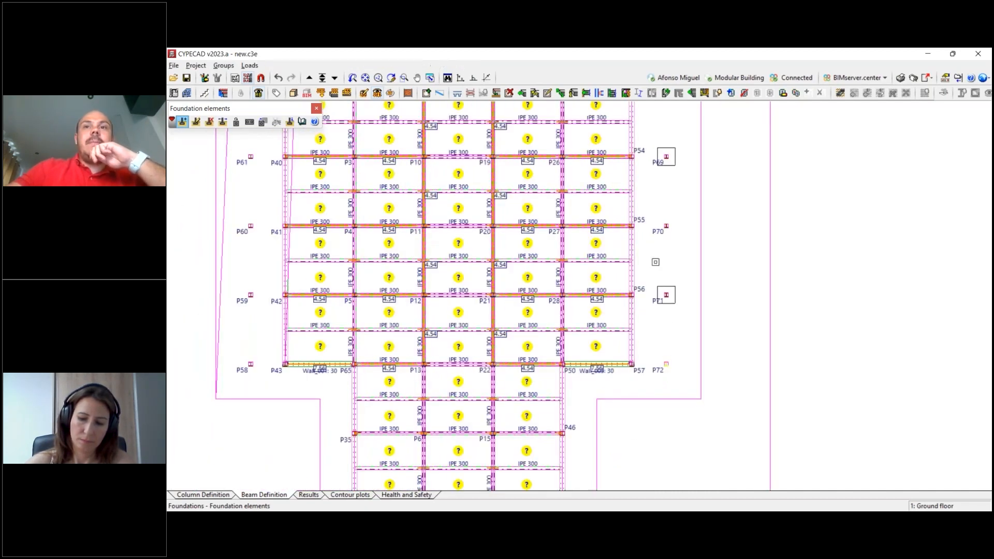
- Place the same single-column footing under the outermost columns P58 to P64 on the opposite side of the ground floor
{"action": "left_click", "coordinate": [250, 364]}
{"action": "left_click", "coordinate": [250, 295]}
{"action": "left_click", "coordinate": [250, 226]}
{"action": "middle_click_drag", "start_coordinate": [254, 204], "coordinate": [366, 368]}
{"action": "left_click", "coordinate": [362, 321]}
{"action": "left_click", "coordinate": [360, 249]}
{"action": "left_click", "coordinate": [361, 182]}
{"action": "left_click", "coordinate": [362, 118]}
{"action": "middle_click_drag", "start_coordinate": [373, 213], "coordinate": [392, 341]}
{"action": "scroll", "coordinate": [404, 207], "scroll_direction": "down", "scroll_amount": 4}
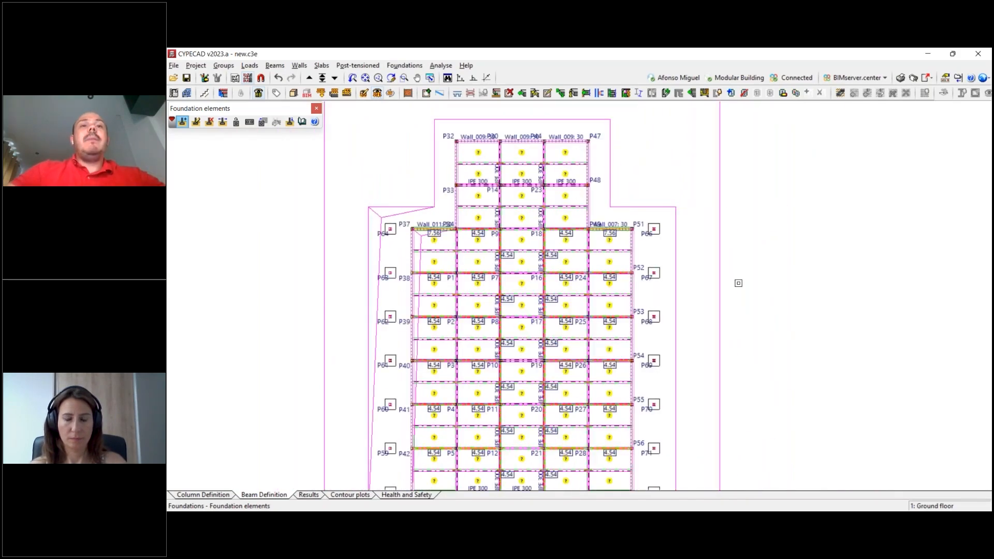
{"action": "middle_click_drag", "start_coordinate": [404, 226], "coordinate": [261, 91]}
{"action": "middle_click_drag", "start_coordinate": [665, 255], "coordinate": [700, 295]}
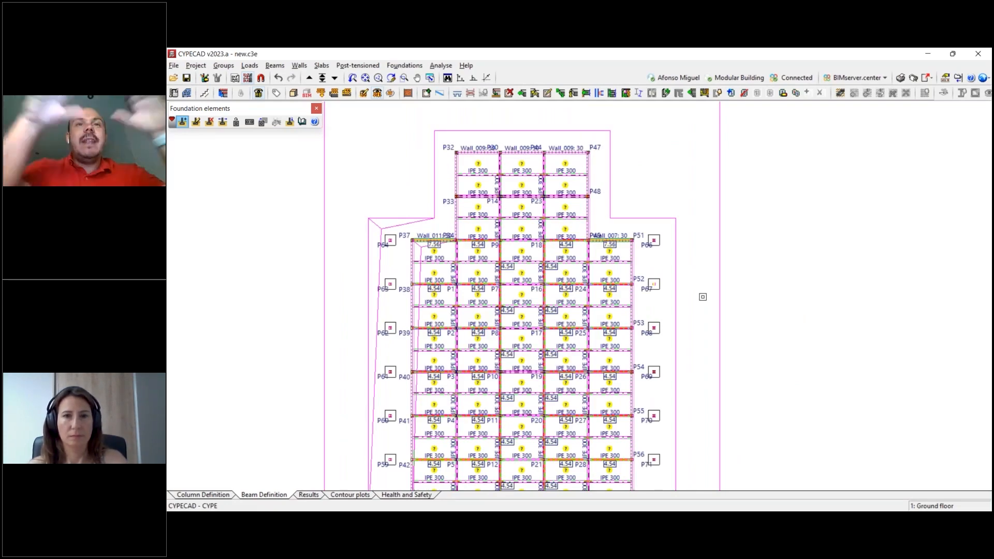
{"action": "scroll", "coordinate": [506, 169], "scroll_direction": "up", "scroll_amount": 4}
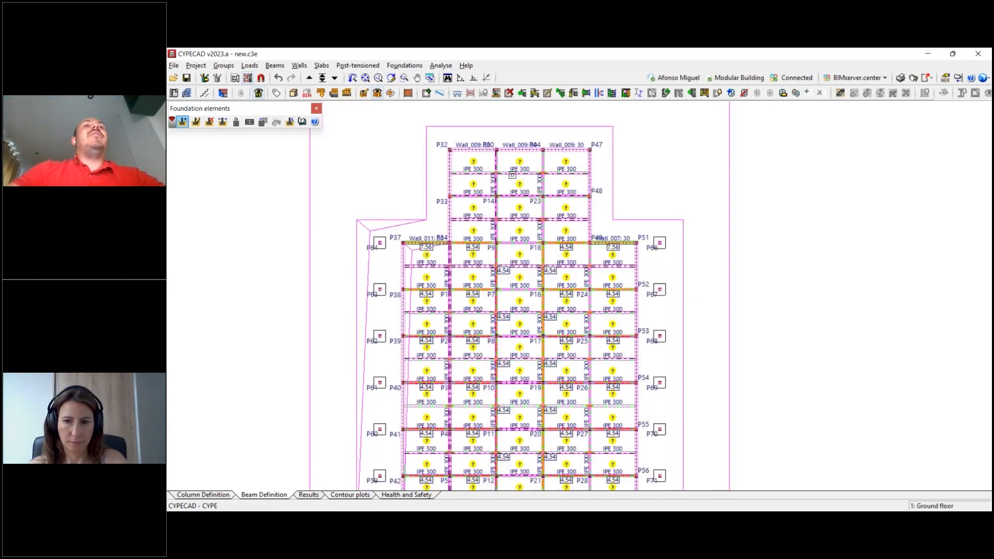
{"action": "middle_click_drag", "start_coordinate": [501, 156], "coordinate": [611, 205]}
{"action": "middle_click_drag", "start_coordinate": [552, 233], "coordinate": [498, 220]}
{"action": "scroll", "coordinate": [501, 183], "scroll_direction": "up", "scroll_amount": 4}
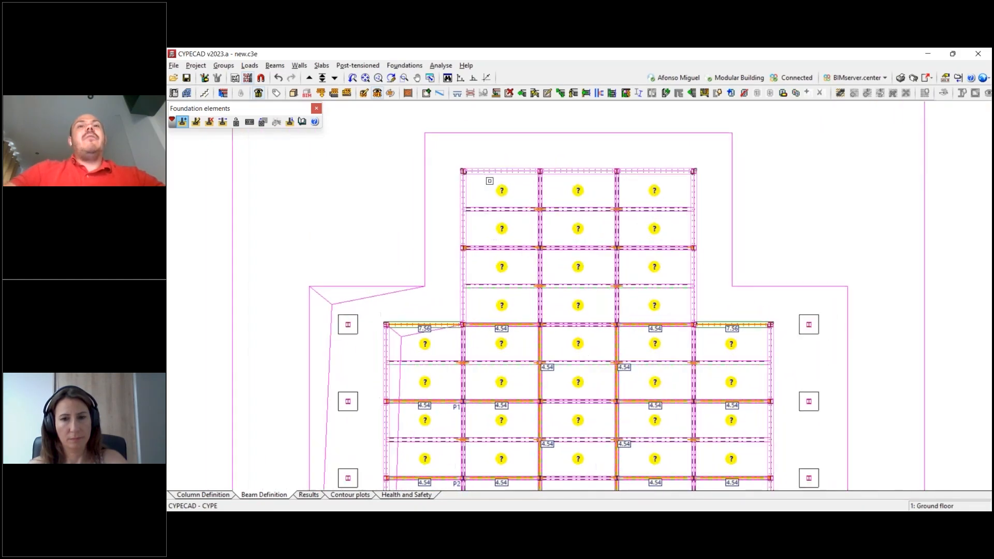
{"action": "scroll", "coordinate": [504, 193], "scroll_direction": "up", "scroll_amount": 4}
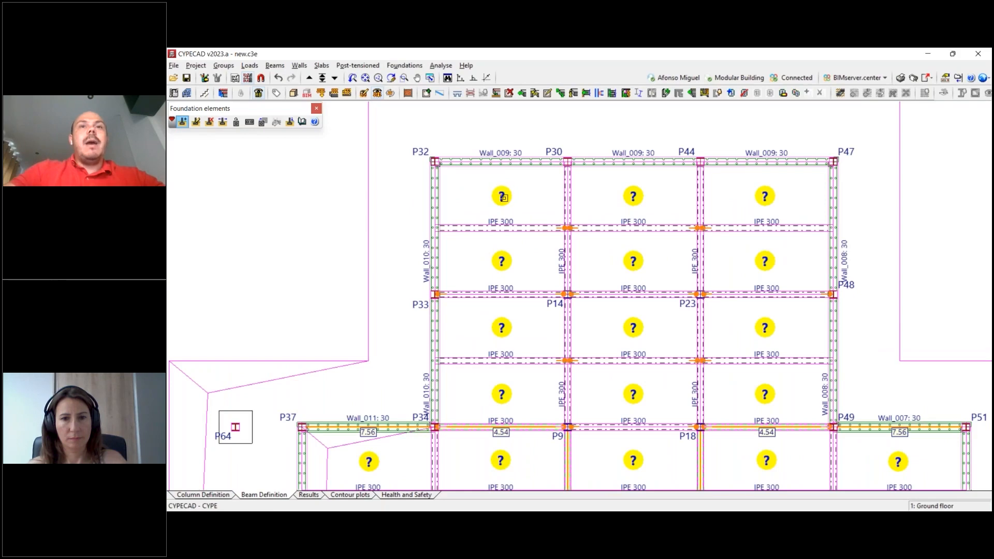
{"action": "scroll", "coordinate": [501, 185], "scroll_direction": "down", "scroll_amount": 2}
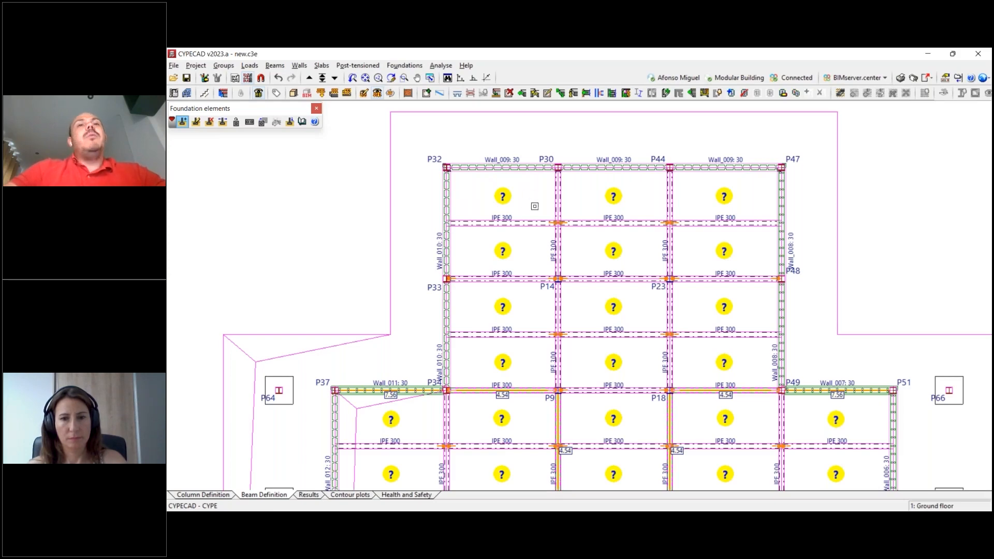
{"action": "scroll", "coordinate": [517, 202], "scroll_direction": "down", "scroll_amount": 3}
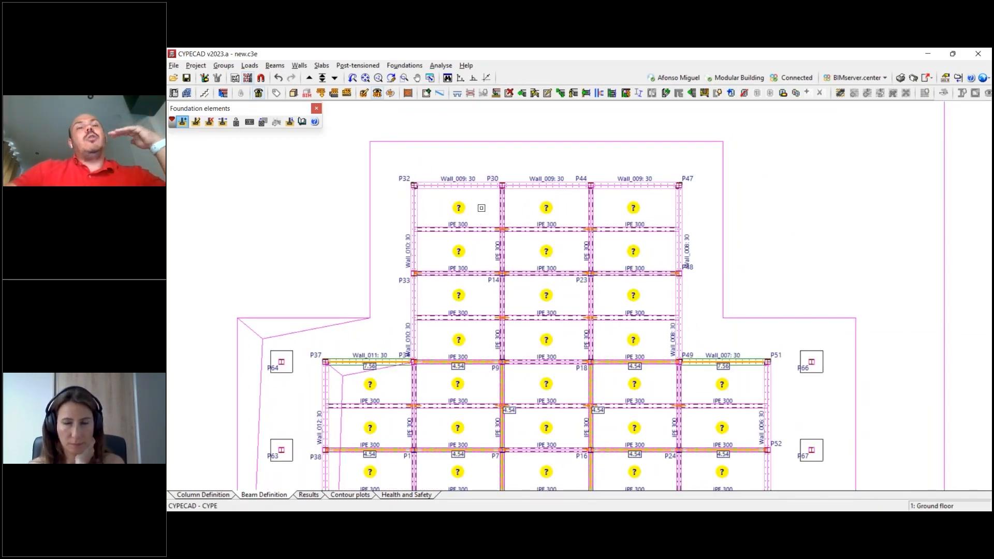
{"action": "scroll", "coordinate": [477, 248], "scroll_direction": "down", "scroll_amount": 3}
{"action": "scroll", "coordinate": [477, 256], "scroll_direction": "up", "scroll_amount": 3}
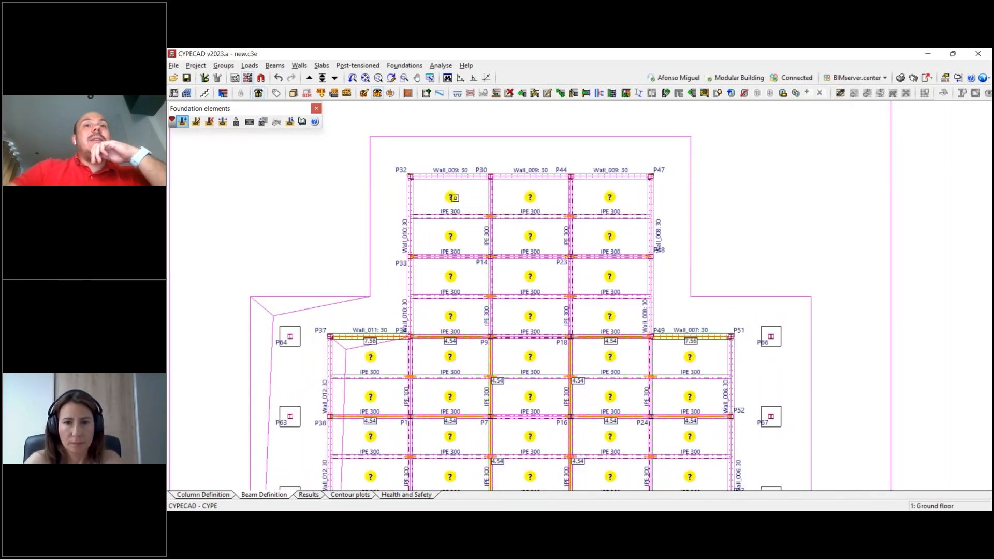
{"action": "scroll", "coordinate": [444, 205], "scroll_direction": "up", "scroll_amount": 2}
- Start a new floor slab panel on the ground floor and define it as a composite slab with form deck
{"action": "left_click", "coordinate": [322, 67]}
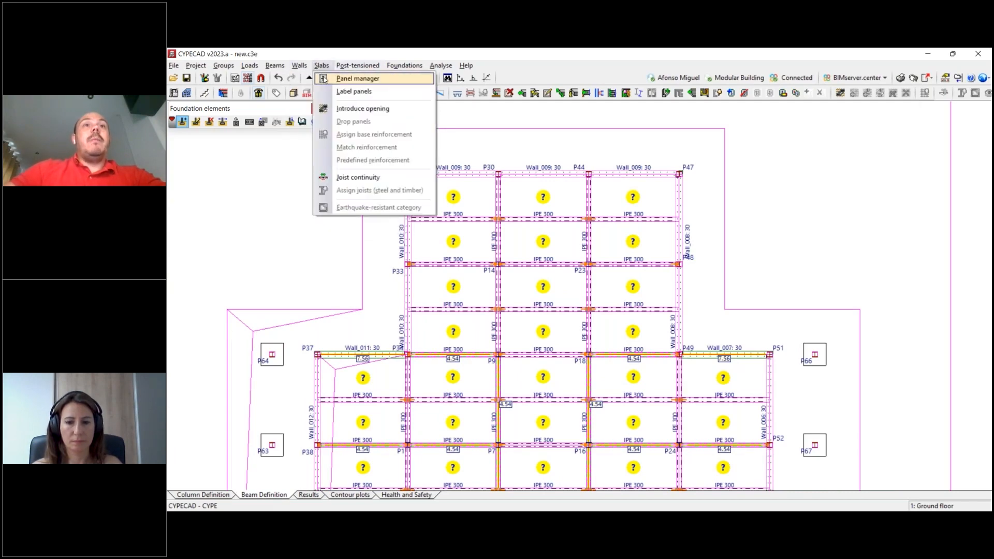
{"action": "left_click", "coordinate": [345, 82]}
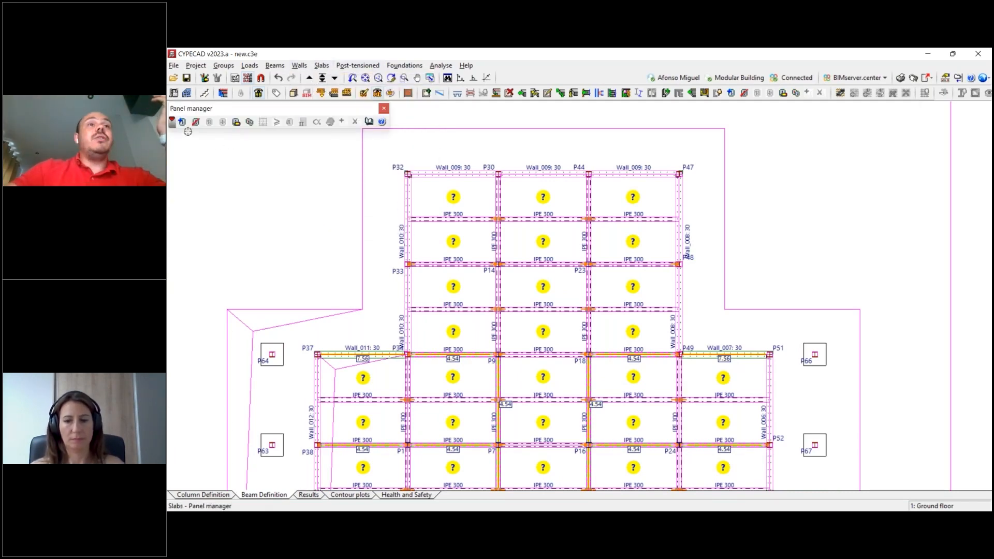
{"action": "left_click", "coordinate": [181, 122]}
{"action": "left_click_drag", "start_coordinate": [459, 155], "coordinate": [269, 123]}
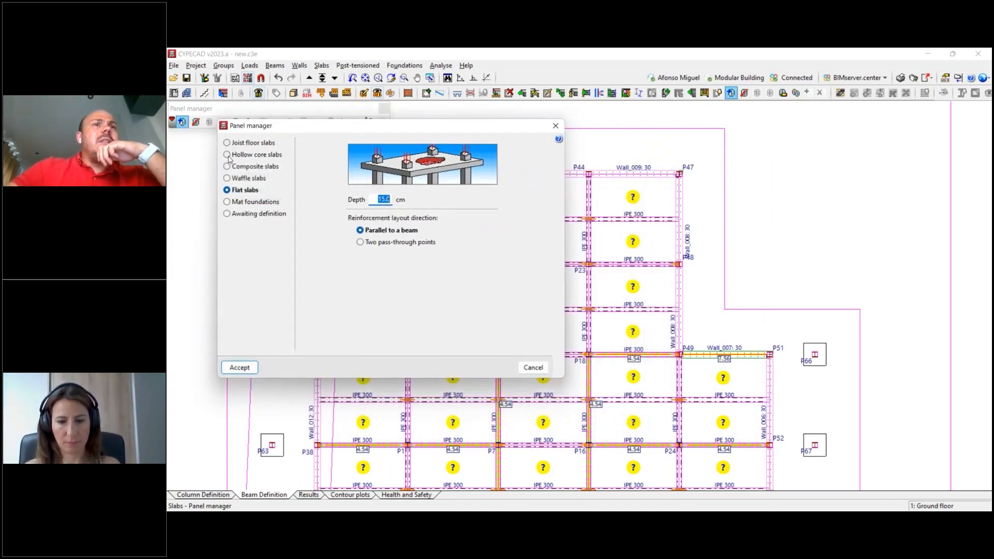
{"action": "left_click", "coordinate": [232, 169]}
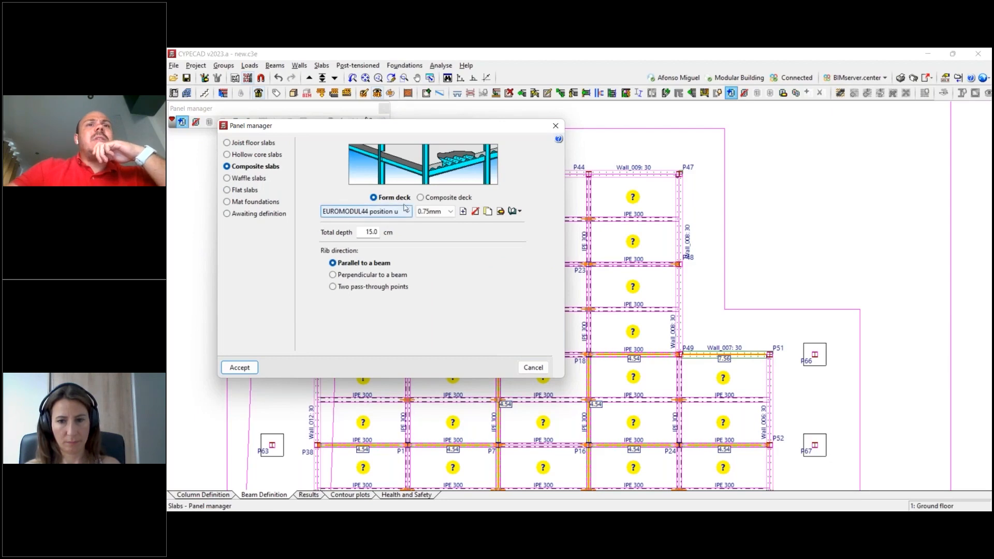
{"action": "left_click", "coordinate": [438, 198]}
{"action": "left_click", "coordinate": [394, 198]}
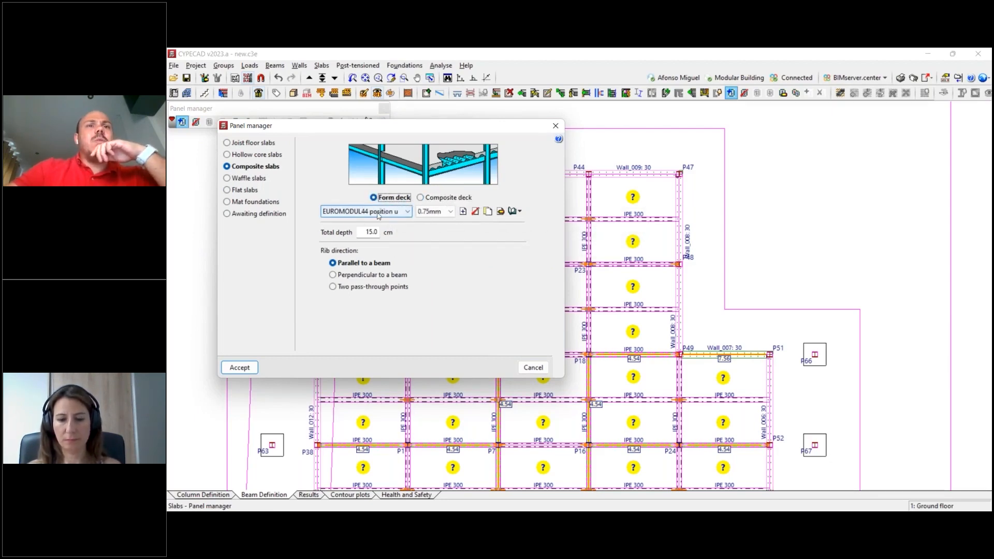
- Review the EUROMODUL44 deck data and assign the 15 cm composite slab to the panel between P32 and P30, ribs parallel to Wall_010
{"action": "left_click", "coordinate": [390, 212]}
{"action": "left_click", "coordinate": [372, 219]}
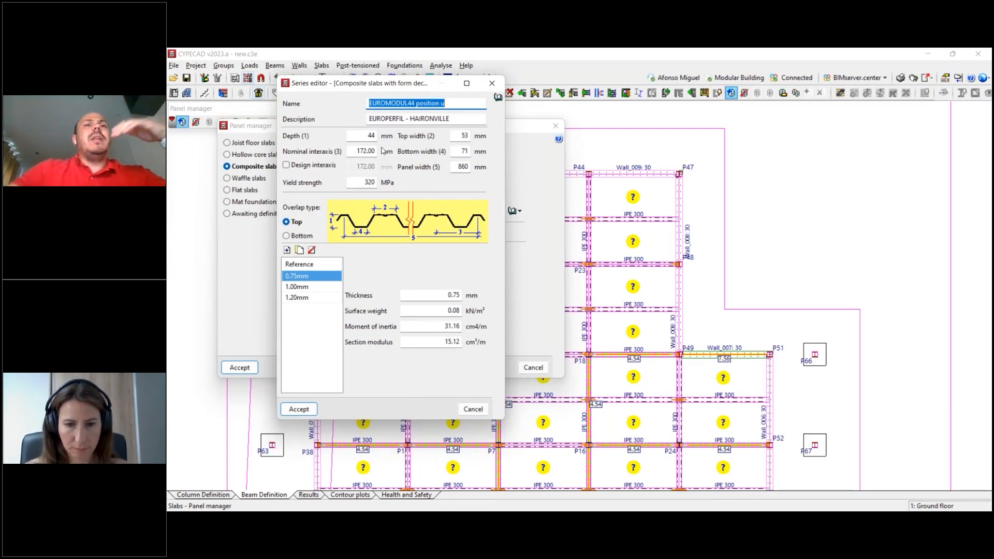
{"action": "left_click", "coordinate": [492, 84]}
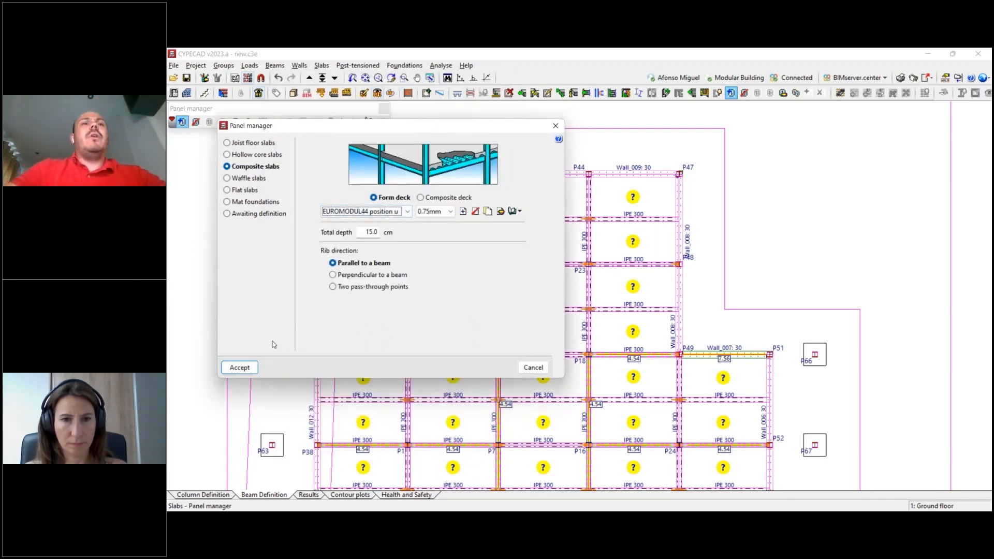
{"action": "left_click", "coordinate": [240, 367]}
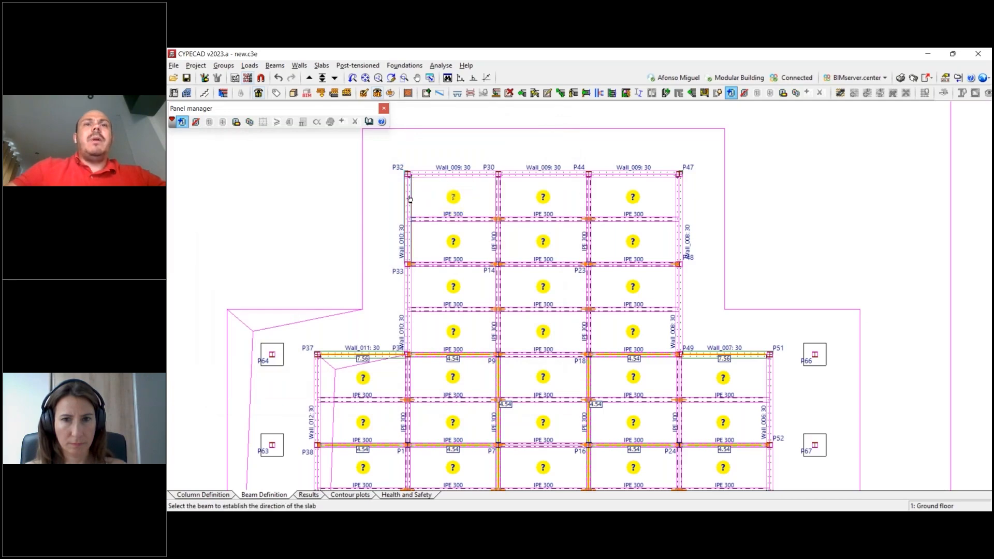
{"action": "left_click", "coordinate": [409, 198]}
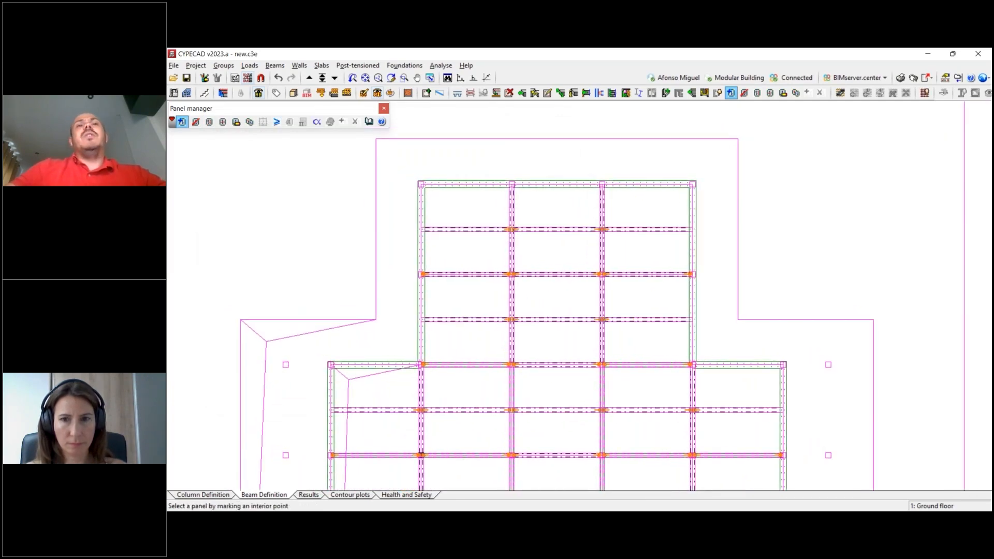
- Copy the composite slab from the P32 corner panel to all the other ground floor panels and save the project
{"action": "scroll", "coordinate": [532, 241], "scroll_direction": "down", "scroll_amount": 4}
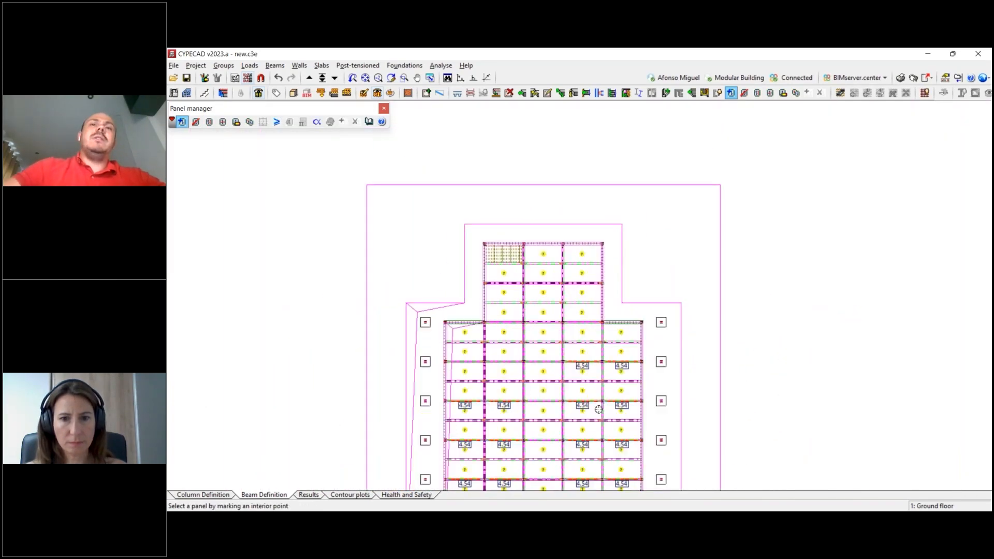
{"action": "scroll", "coordinate": [586, 368], "scroll_direction": "down", "scroll_amount": 4}
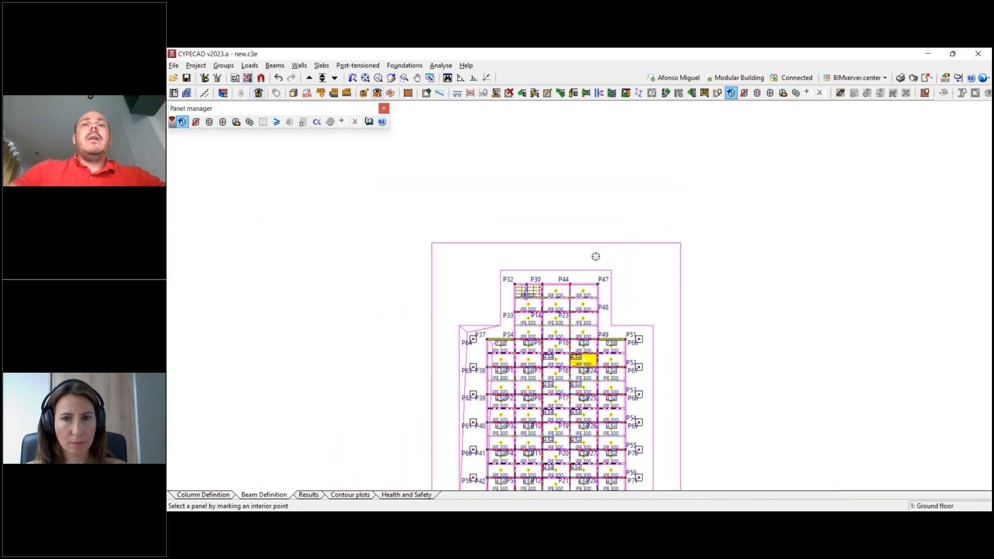
{"action": "middle_click_drag", "start_coordinate": [595, 400], "coordinate": [589, 283]}
{"action": "scroll", "coordinate": [584, 263], "scroll_direction": "up", "scroll_amount": 1}
{"action": "scroll", "coordinate": [574, 238], "scroll_direction": "up", "scroll_amount": 1}
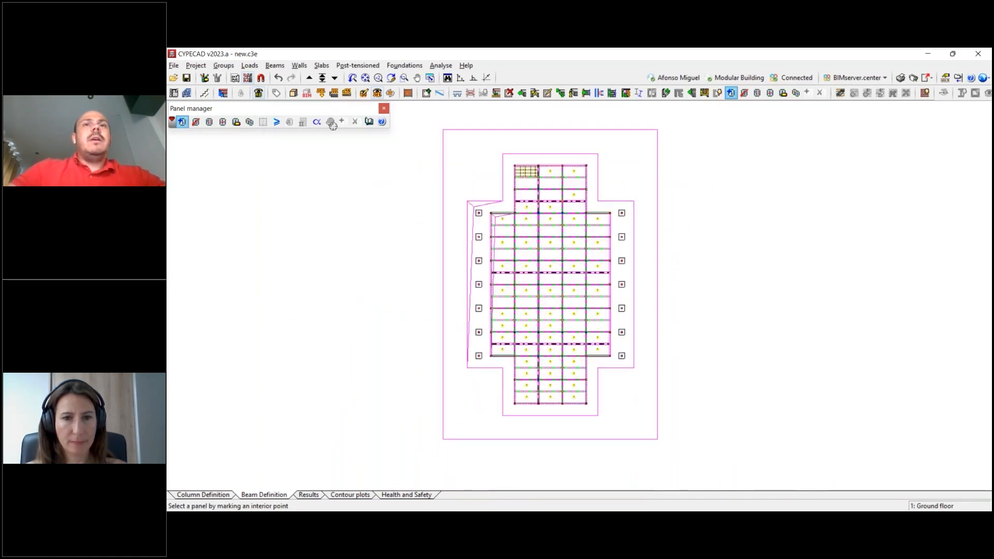
{"action": "left_click", "coordinate": [249, 122]}
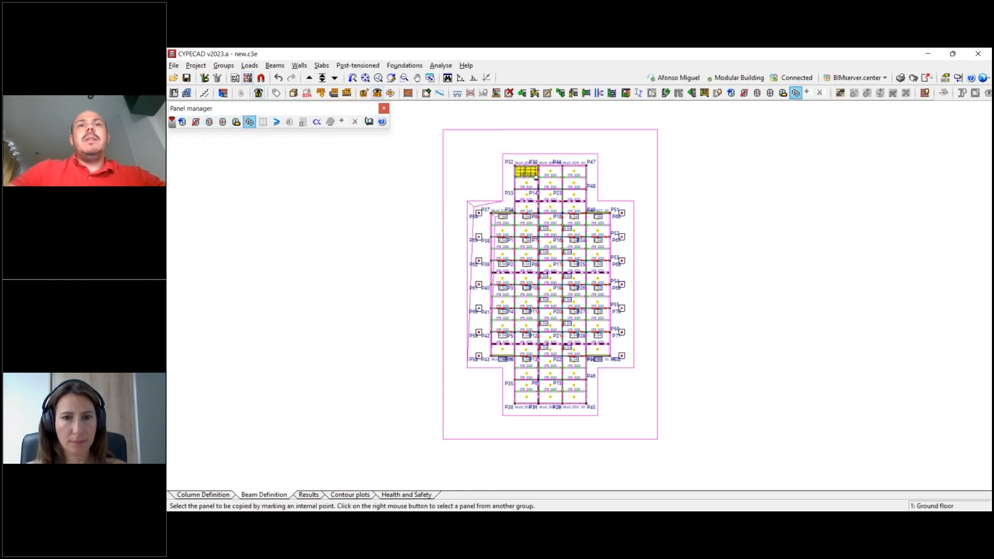
{"action": "left_click", "coordinate": [535, 176]}
{"action": "left_click", "coordinate": [545, 341]}
{"action": "left_click", "coordinate": [713, 440]}
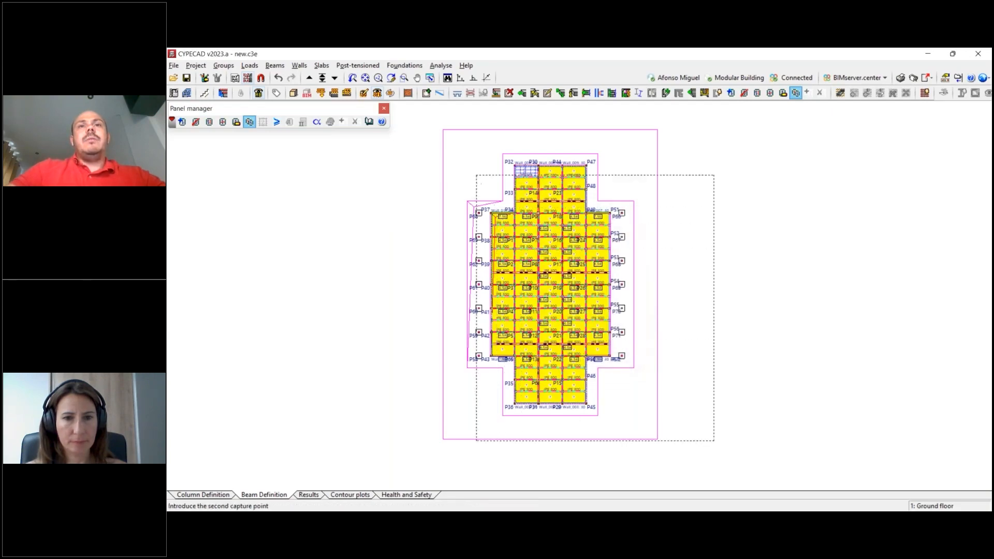
{"action": "left_click", "coordinate": [450, 145]}
{"action": "right_click", "coordinate": [525, 171]}
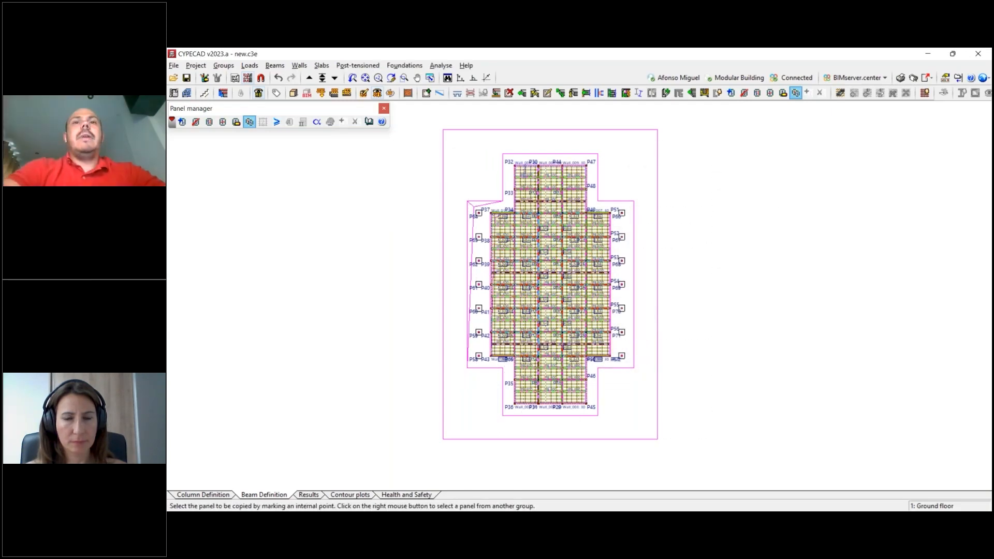
{"action": "left_click", "coordinate": [186, 79]}
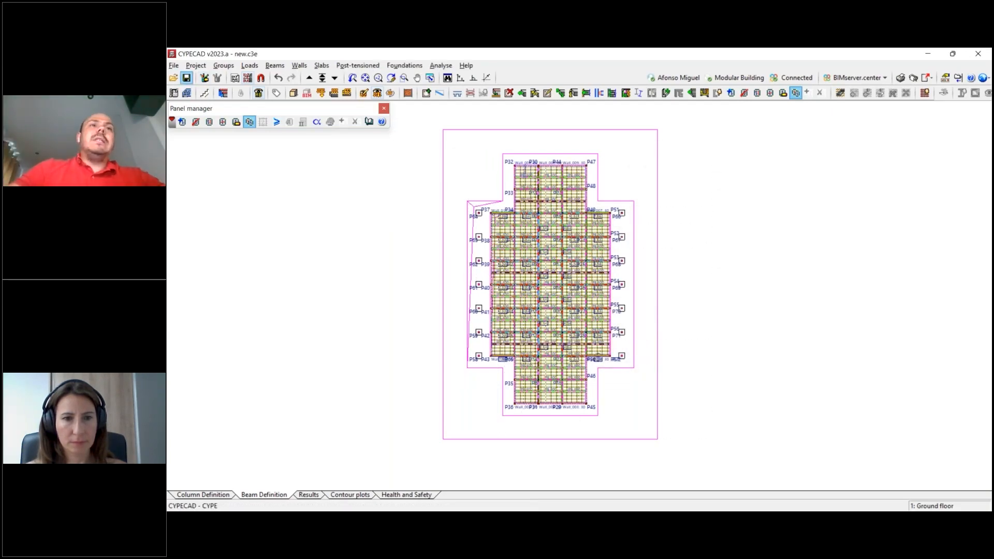
- Go up to the first floor group and assign the composite slab to the corner panel between P32 and P30
{"action": "scroll", "coordinate": [549, 211], "scroll_direction": "up", "scroll_amount": 1}
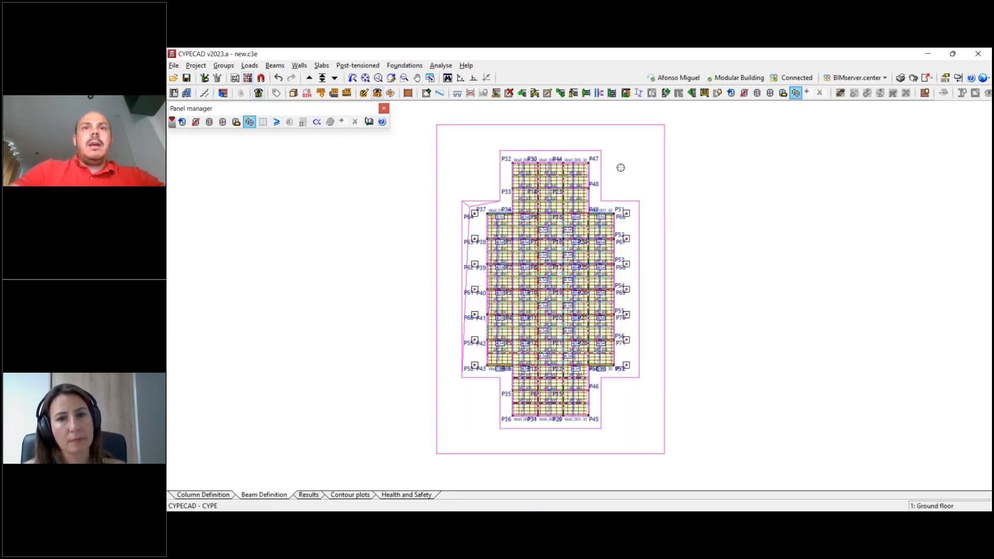
{"action": "left_click", "coordinate": [309, 78]}
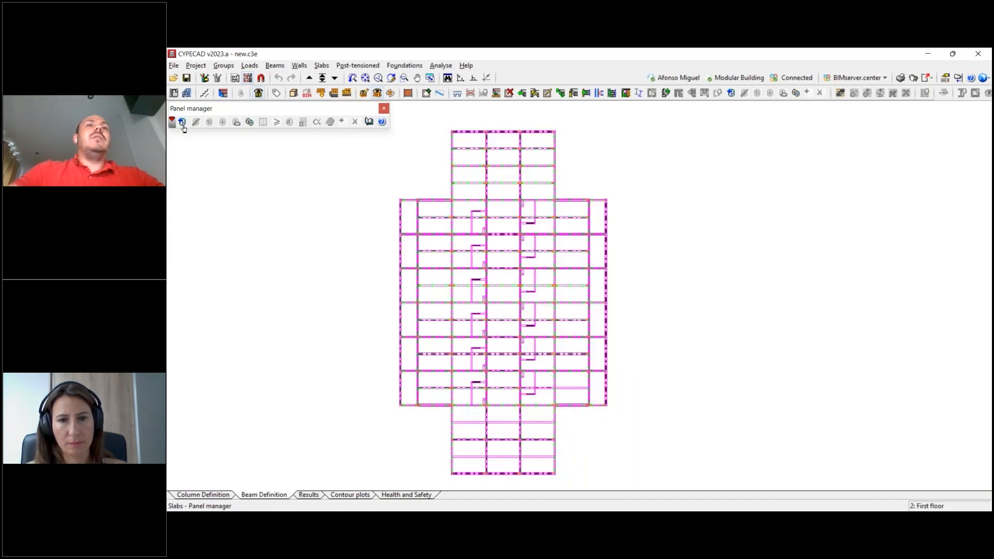
{"action": "scroll", "coordinate": [313, 203], "scroll_direction": "up", "scroll_amount": 1}
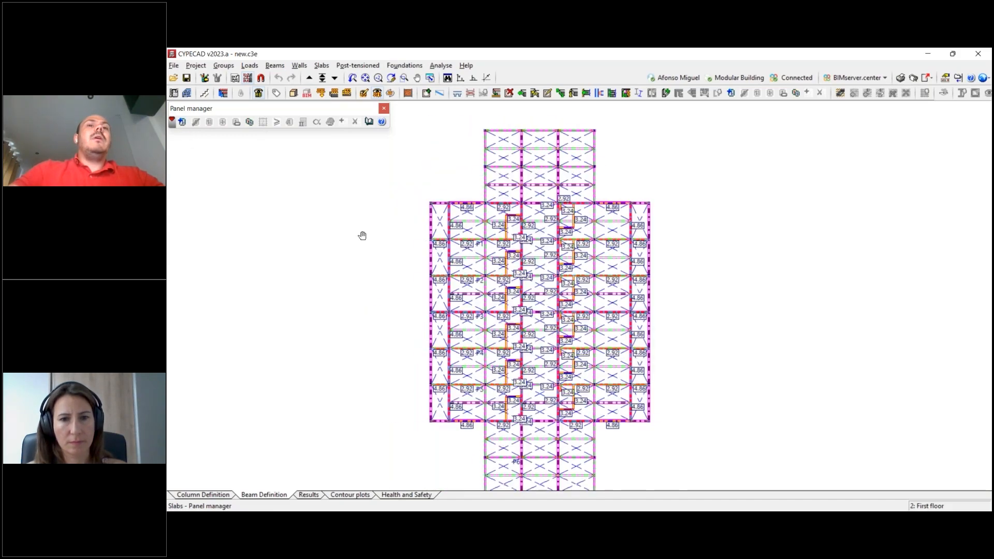
{"action": "left_click", "coordinate": [430, 399]}
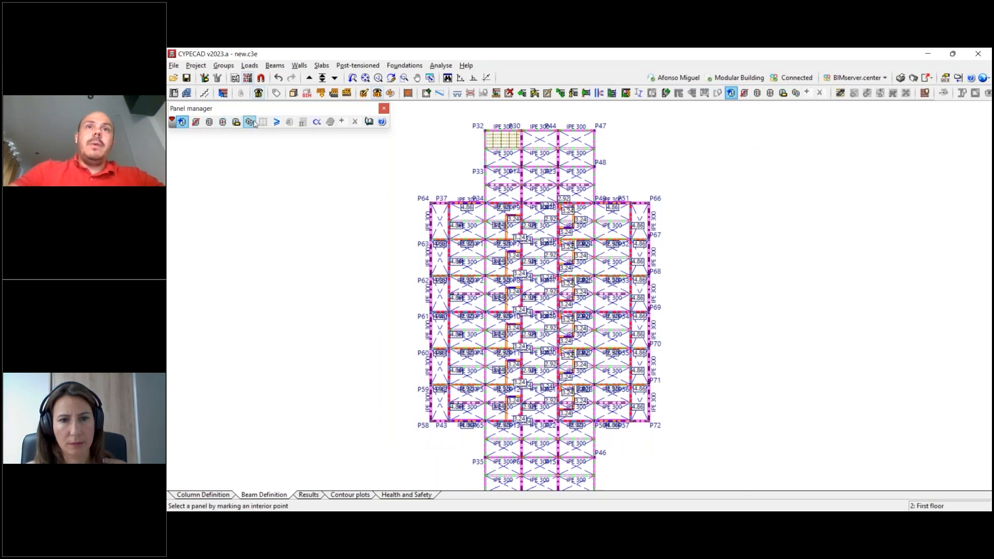
- Copy the composite slab from the P32 corner panel to all the other panels of the first floor
{"action": "left_click", "coordinate": [252, 122]}
{"action": "left_click", "coordinate": [545, 337]}
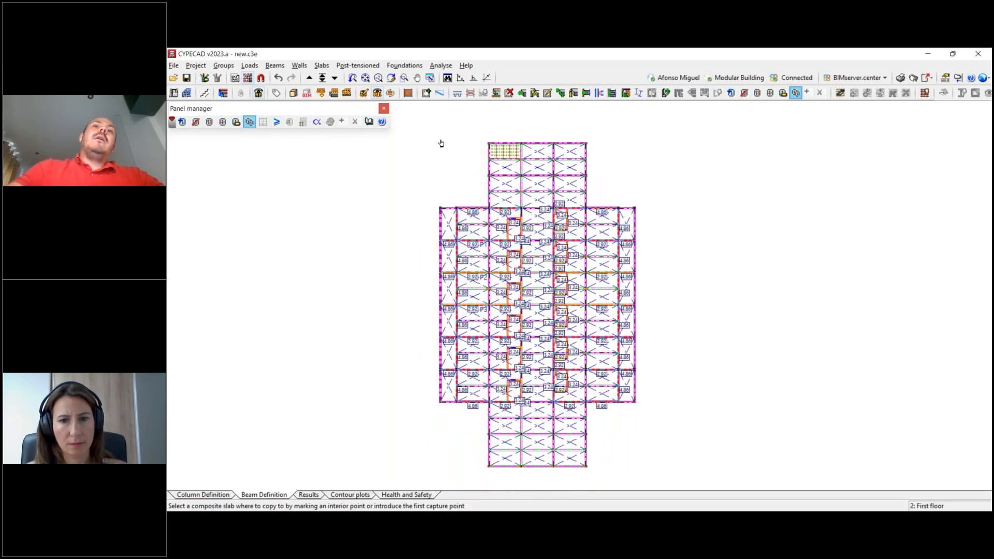
{"action": "left_click", "coordinate": [668, 439]}
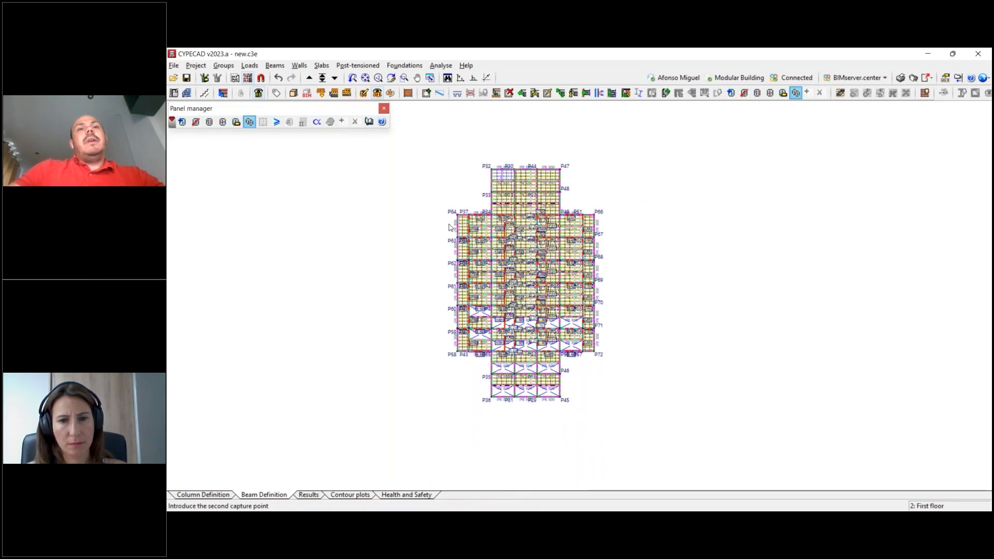
{"action": "left_click", "coordinate": [450, 227]}
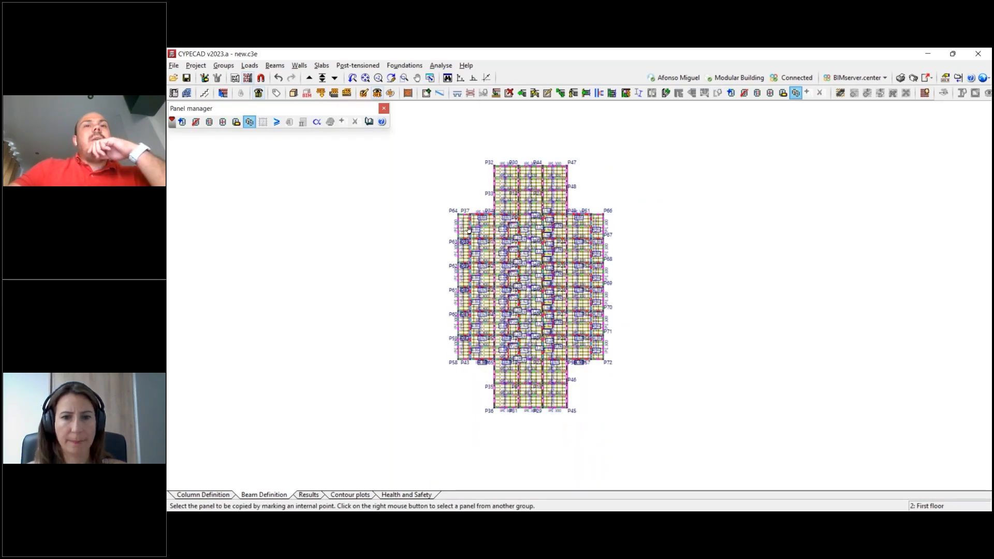
- Change the composite slab layout of the first floor panel between P64 and P63 to run parallel to the beam P63–P38
{"action": "scroll", "coordinate": [462, 240], "scroll_direction": "up", "scroll_amount": 2}
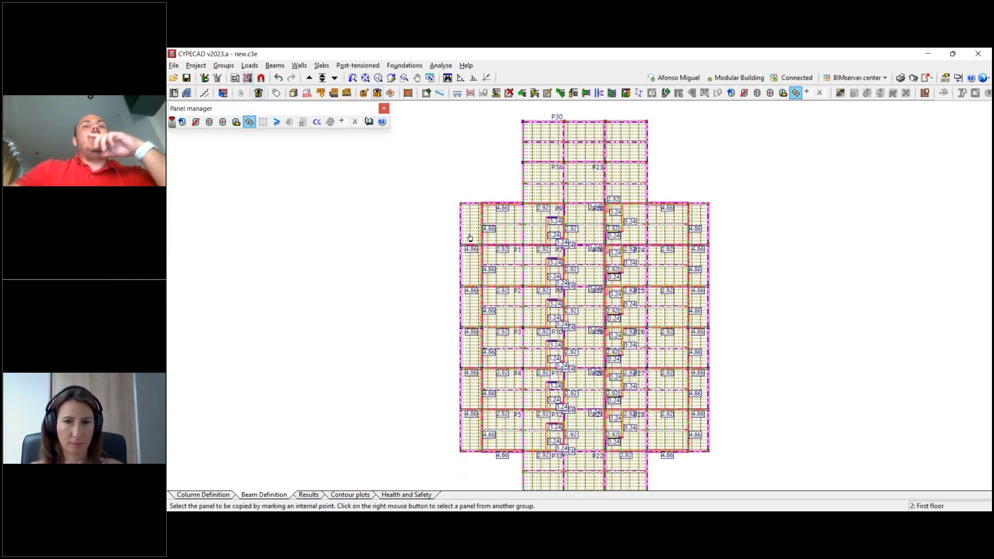
{"action": "scroll", "coordinate": [473, 232], "scroll_direction": "up", "scroll_amount": 1}
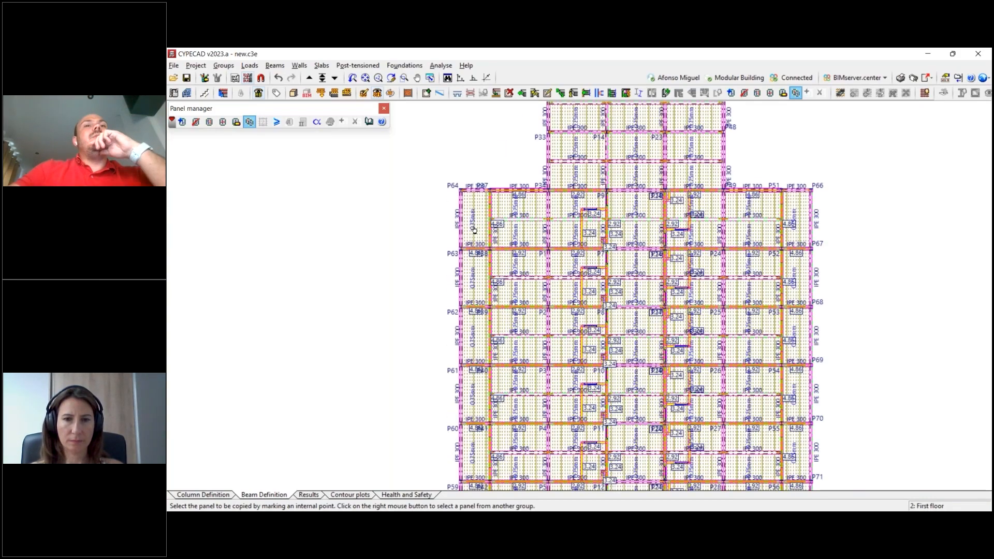
{"action": "scroll", "coordinate": [476, 232], "scroll_direction": "up", "scroll_amount": 4}
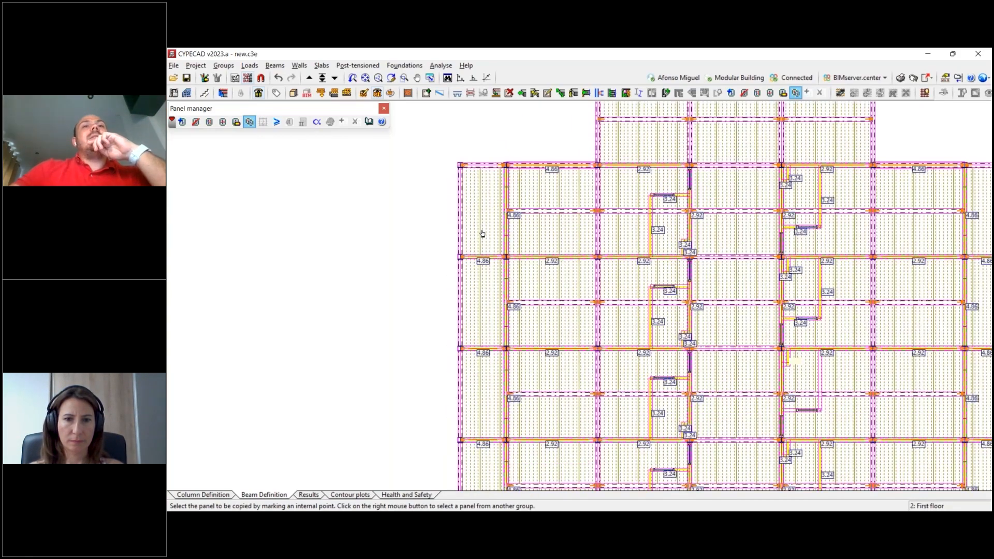
{"action": "scroll", "coordinate": [488, 230], "scroll_direction": "up", "scroll_amount": 1}
{"action": "scroll", "coordinate": [488, 230], "scroll_direction": "up", "scroll_amount": 1}
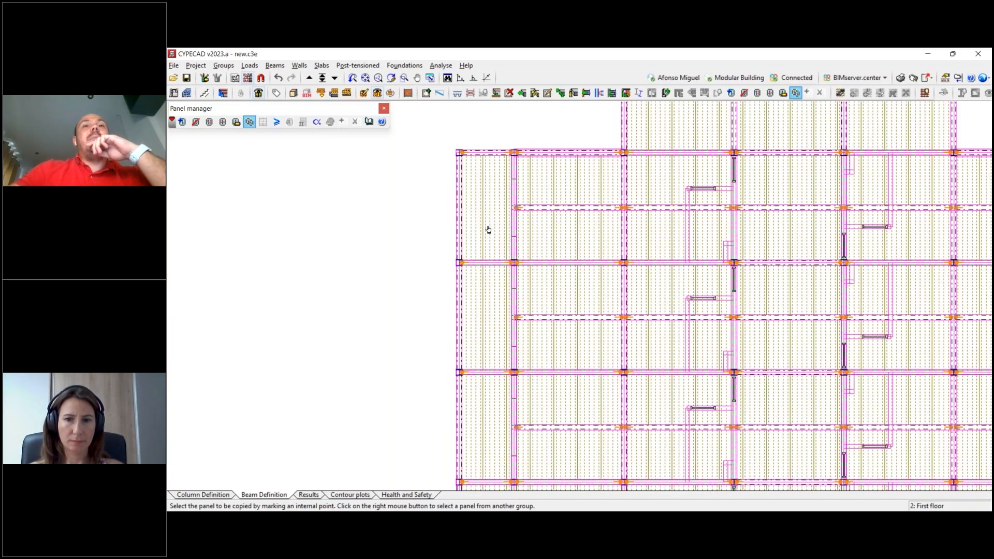
{"action": "scroll", "coordinate": [509, 241], "scroll_direction": "up", "scroll_amount": 3}
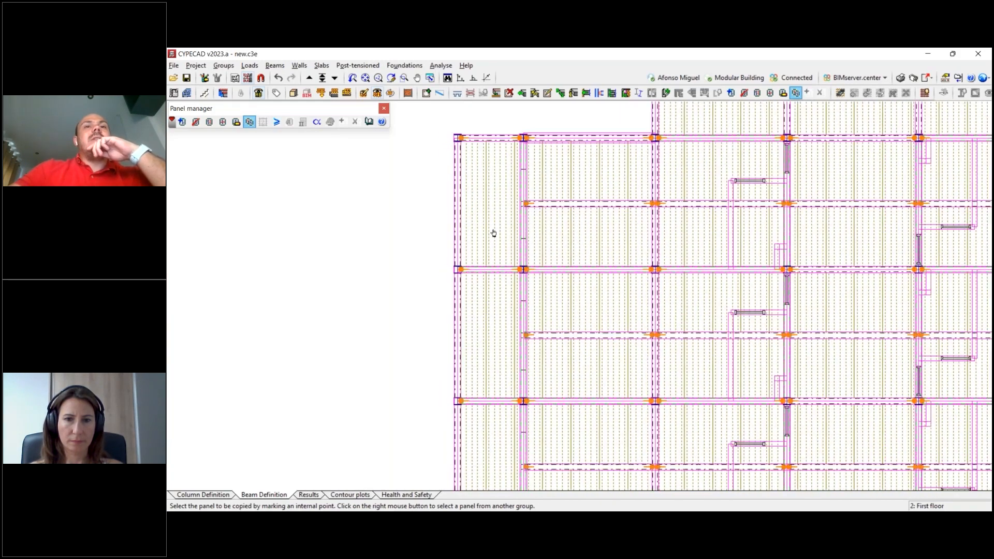
{"action": "scroll", "coordinate": [517, 238], "scroll_direction": "down", "scroll_amount": 1}
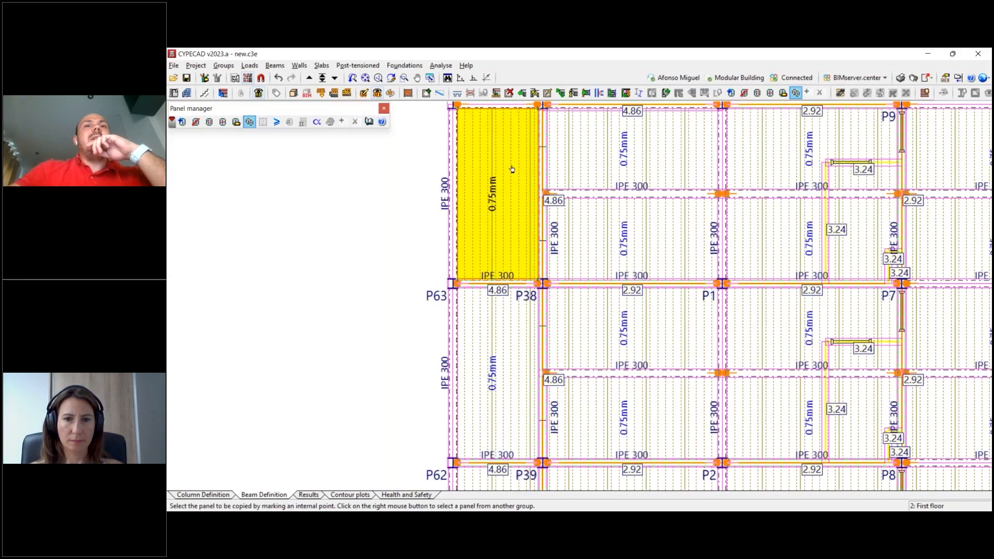
{"action": "left_click", "coordinate": [223, 123]}
{"action": "left_click", "coordinate": [502, 207]}
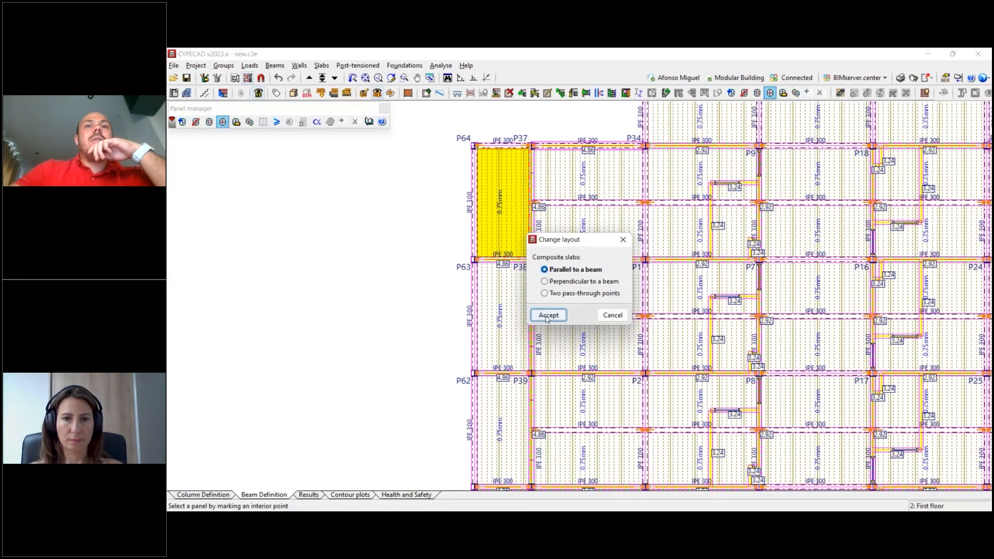
{"action": "left_click", "coordinate": [553, 316]}
{"action": "left_click", "coordinate": [502, 263]}
- Apply the same parallel-to-beam layout to the remaining narrow edge panels from P63 down to P58
{"action": "left_click", "coordinate": [509, 305]}
{"action": "left_click", "coordinate": [506, 370]}
{"action": "left_click", "coordinate": [493, 422]}
{"action": "left_click", "coordinate": [504, 376]}
{"action": "middle_click_drag", "start_coordinate": [504, 460], "coordinate": [515, 278]}
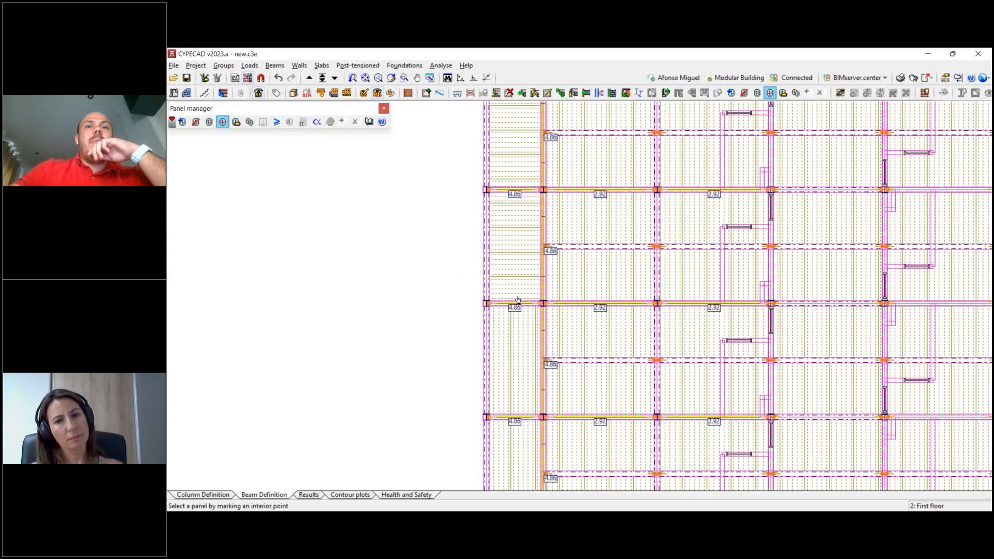
{"action": "middle_click_drag", "start_coordinate": [507, 457], "coordinate": [545, 299]}
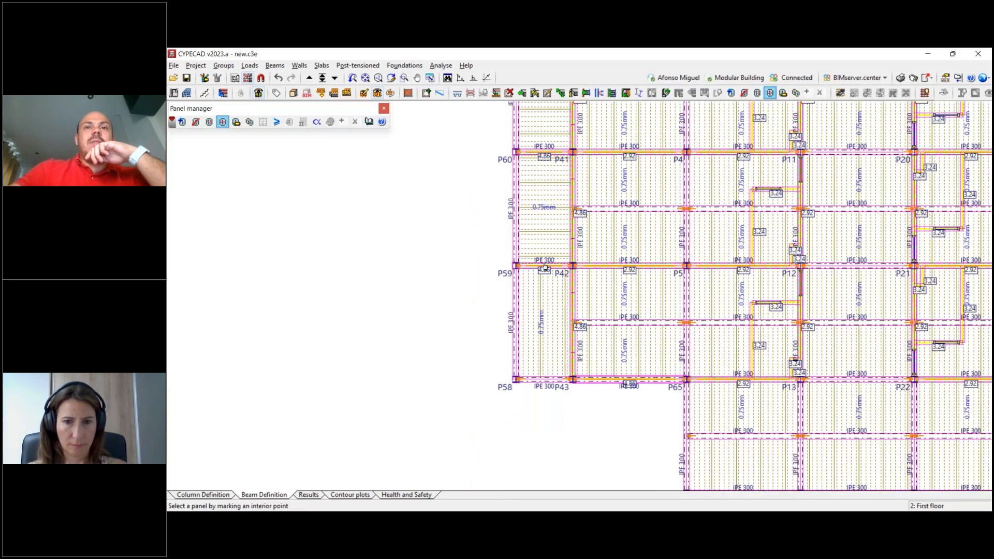
- Turn the composite slabs of the opposite narrow edge panels between P72 and P66 parallel to their short transverse beams
{"action": "scroll", "coordinate": [422, 330], "scroll_direction": "down", "scroll_amount": 4}
{"action": "scroll", "coordinate": [702, 310], "scroll_direction": "down", "scroll_amount": 2}
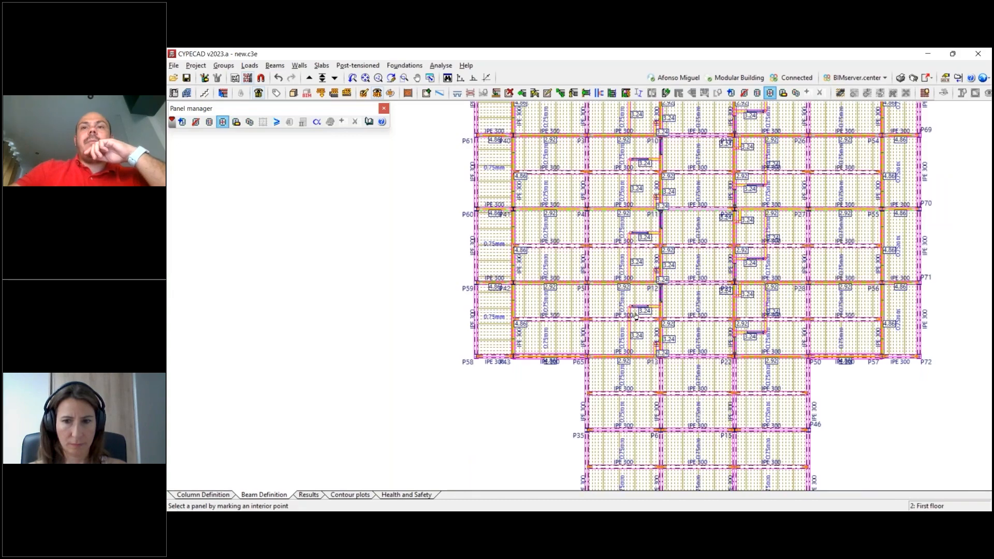
{"action": "left_click", "coordinate": [725, 316]}
{"action": "middle_click_drag", "start_coordinate": [724, 316], "coordinate": [521, 332]}
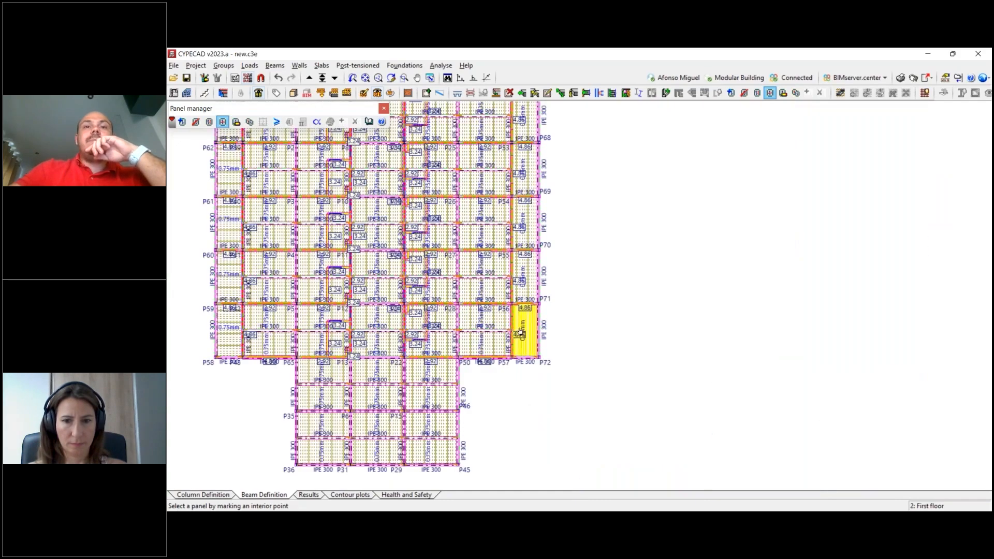
{"action": "left_click", "coordinate": [524, 298]}
{"action": "left_click", "coordinate": [525, 251]}
{"action": "left_click", "coordinate": [524, 242]}
{"action": "left_click", "coordinate": [525, 197]}
{"action": "left_click", "coordinate": [525, 178]}
{"action": "left_click", "coordinate": [525, 144]}
{"action": "middle_click_drag", "start_coordinate": [529, 179], "coordinate": [572, 319]}
{"action": "left_click", "coordinate": [568, 277]}
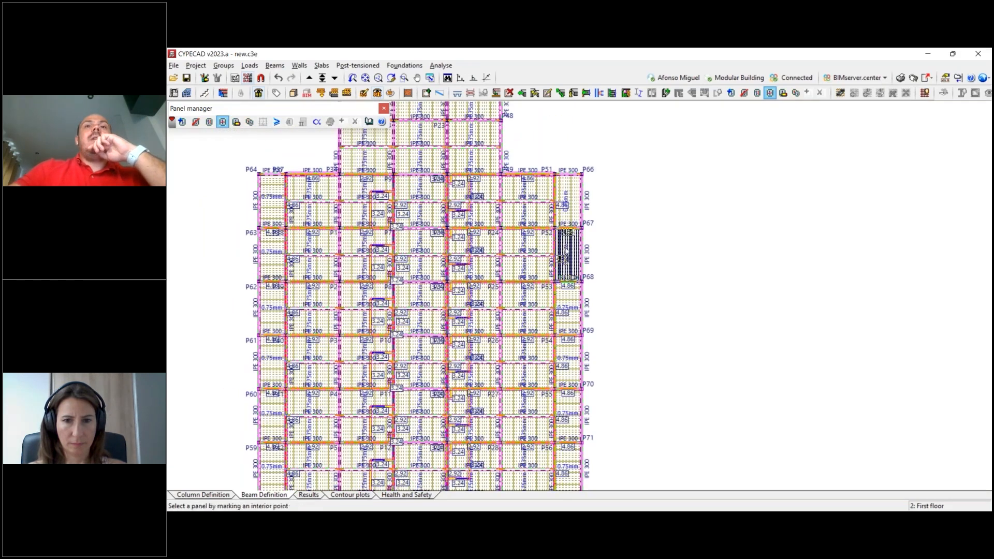
{"action": "left_click", "coordinate": [567, 228]}
{"action": "scroll", "coordinate": [637, 280], "scroll_direction": "down", "scroll_amount": 2}
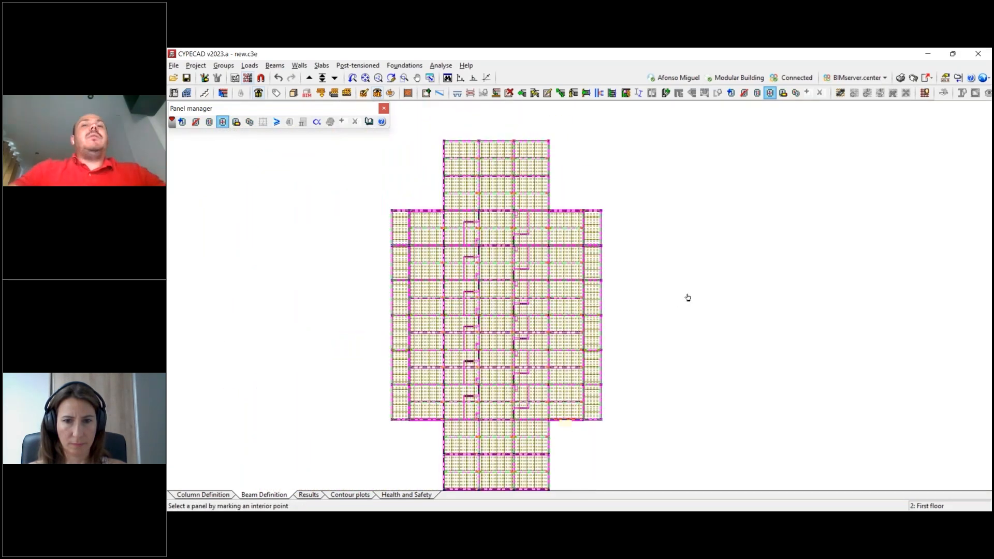
{"action": "mouse_move", "coordinate": [702, 353]}
{"action": "middle_mouse_down"}
{"action": "mouse_move", "coordinate": [715, 339]}
{"action": "mouse_move", "coordinate": [706, 335]}
{"action": "middle_mouse_up"}
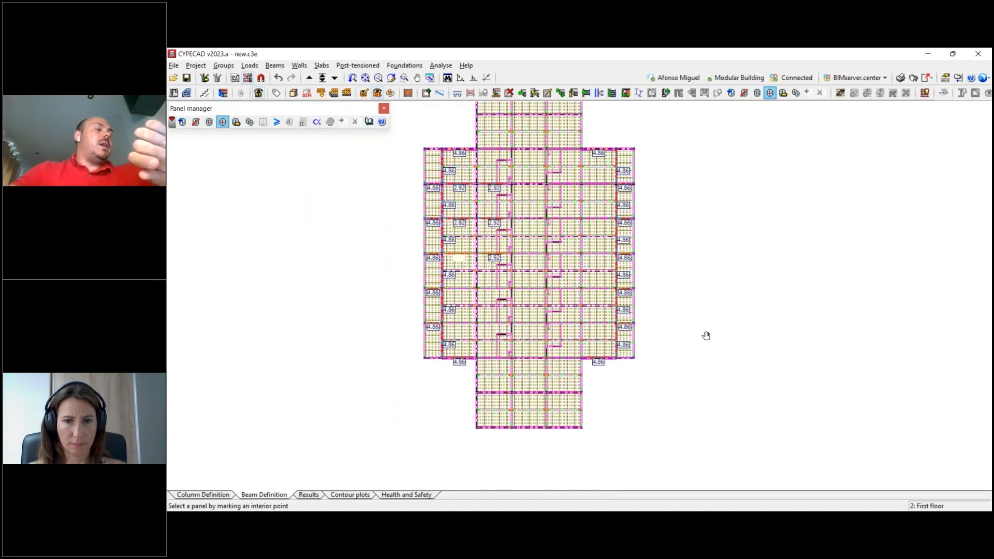
{"action": "scroll", "coordinate": [707, 336], "scroll_direction": "down", "scroll_amount": 1}
{"action": "middle_click_drag", "start_coordinate": [716, 289], "coordinate": [728, 298]}
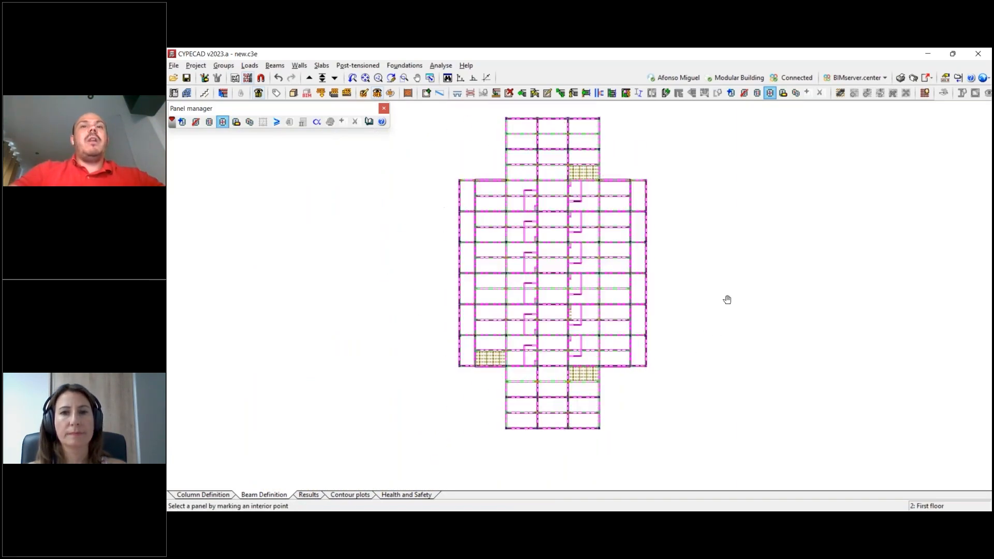
{"action": "scroll", "coordinate": [724, 300], "scroll_direction": "up", "scroll_amount": 1}
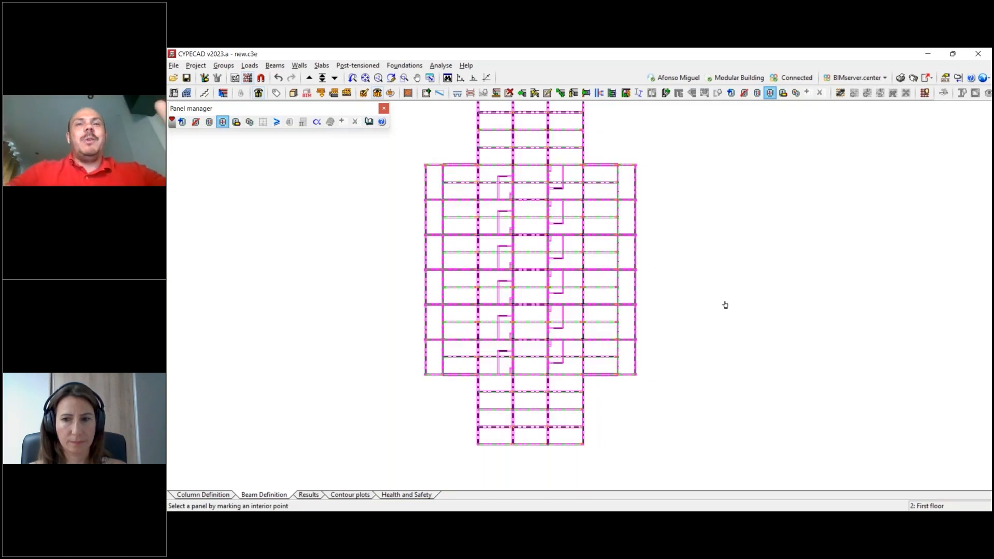
{"action": "scroll", "coordinate": [732, 302], "scroll_direction": "down", "scroll_amount": 1}
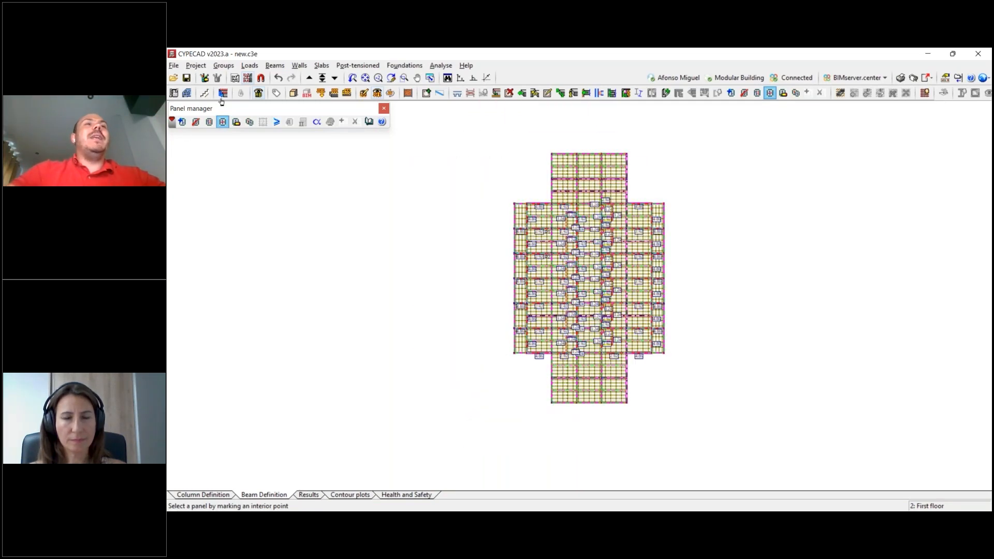
{"action": "scroll", "coordinate": [750, 282], "scroll_direction": "up", "scroll_amount": 1}
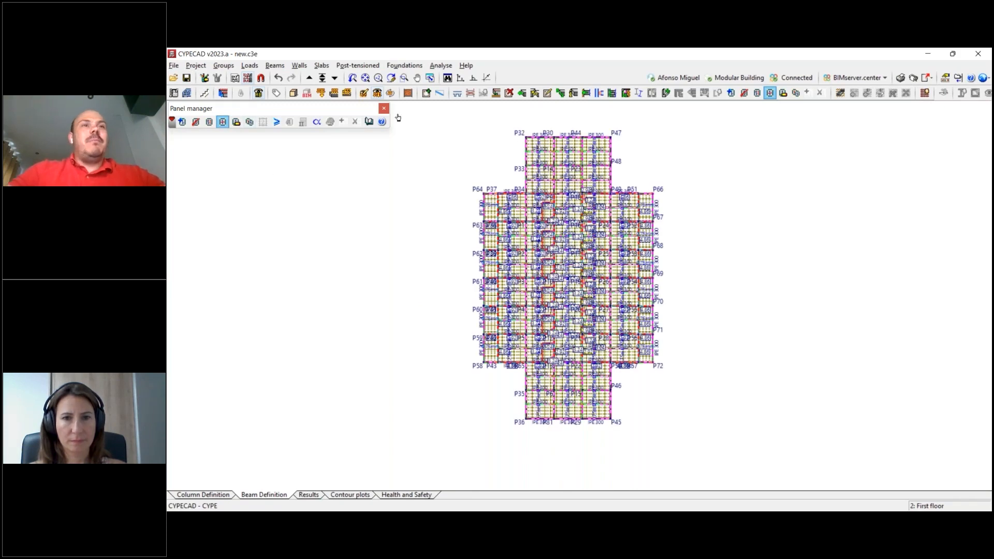
- Open the 3D view of the building, inspect the composite slabs on the ground and first floors from several angles, and close it
{"action": "left_click", "coordinate": [294, 93]}
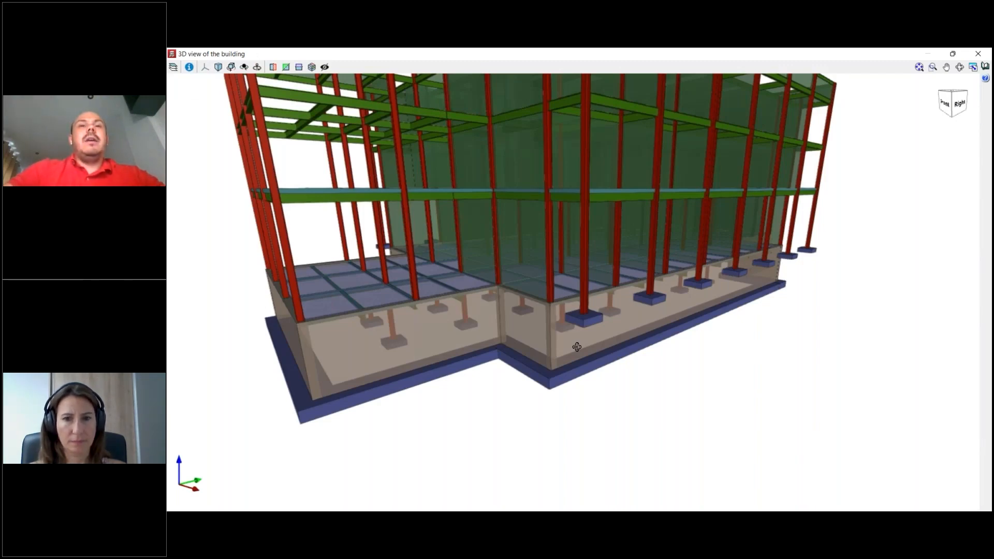
{"action": "left_click_drag", "start_coordinate": [576, 347], "coordinate": [442, 239]}
{"action": "left_click_drag", "start_coordinate": [576, 219], "coordinate": [591, 316]}
{"action": "scroll", "coordinate": [593, 336], "scroll_direction": "up", "scroll_amount": 2}
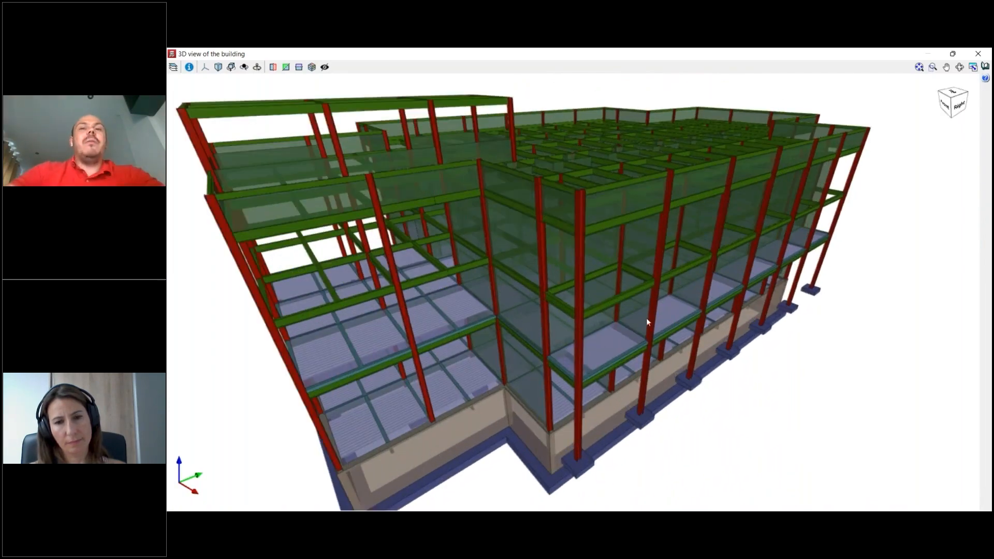
{"action": "scroll", "coordinate": [593, 312], "scroll_direction": "down", "scroll_amount": 3}
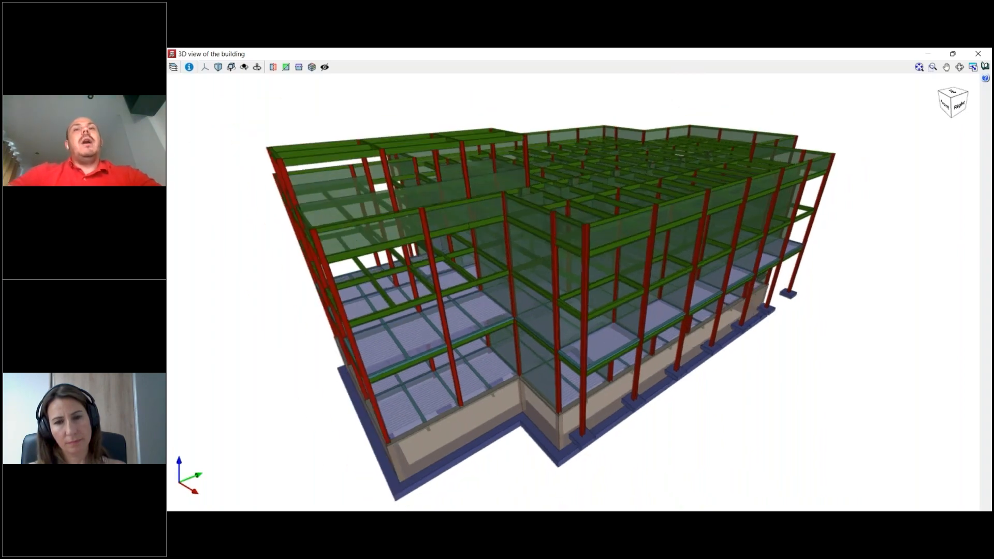
{"action": "scroll", "coordinate": [589, 214], "scroll_direction": "up", "scroll_amount": 4}
{"action": "scroll", "coordinate": [536, 272], "scroll_direction": "down", "scroll_amount": 4}
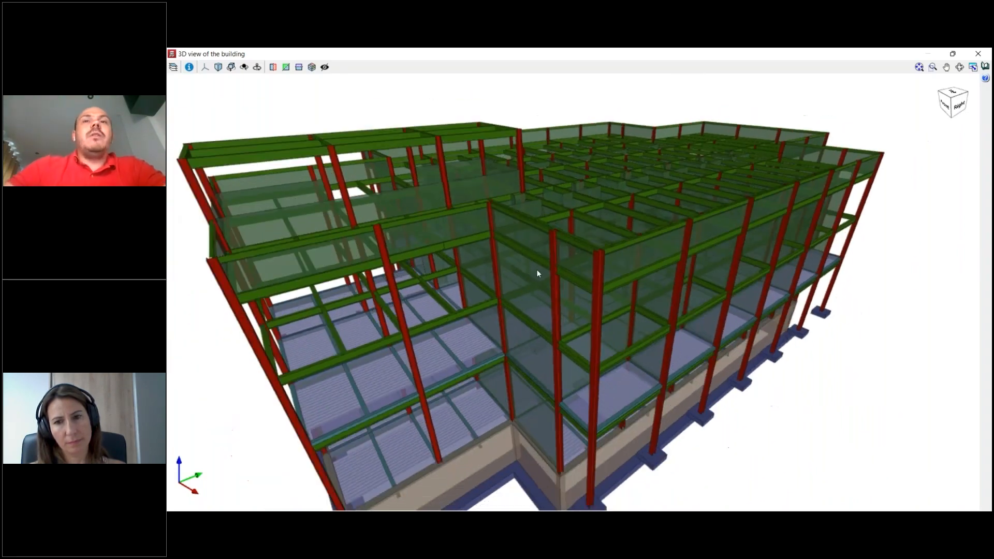
{"action": "scroll", "coordinate": [646, 197], "scroll_direction": "up", "scroll_amount": 2}
{"action": "scroll", "coordinate": [647, 198], "scroll_direction": "down", "scroll_amount": 2}
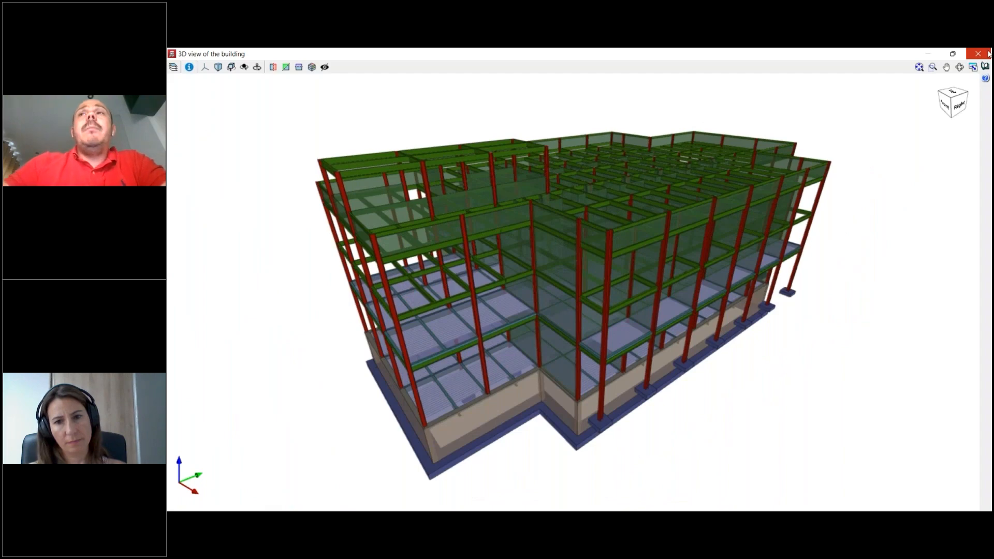
{"action": "middle_click_drag", "start_coordinate": [615, 268], "coordinate": [628, 271]}
{"action": "scroll", "coordinate": [623, 283], "scroll_direction": "up", "scroll_amount": 2}
{"action": "scroll", "coordinate": [623, 284], "scroll_direction": "down", "scroll_amount": 1}
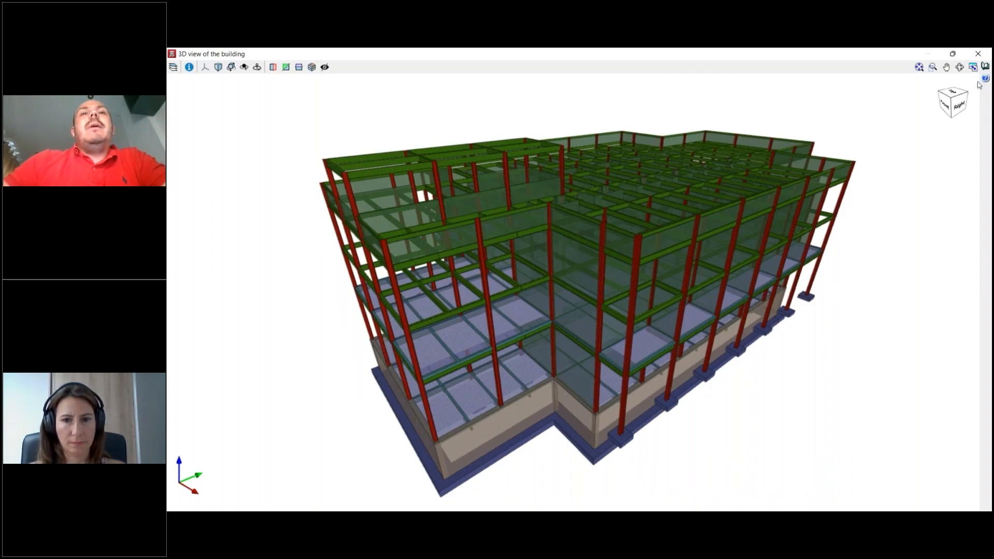
{"action": "left_click", "coordinate": [978, 54]}
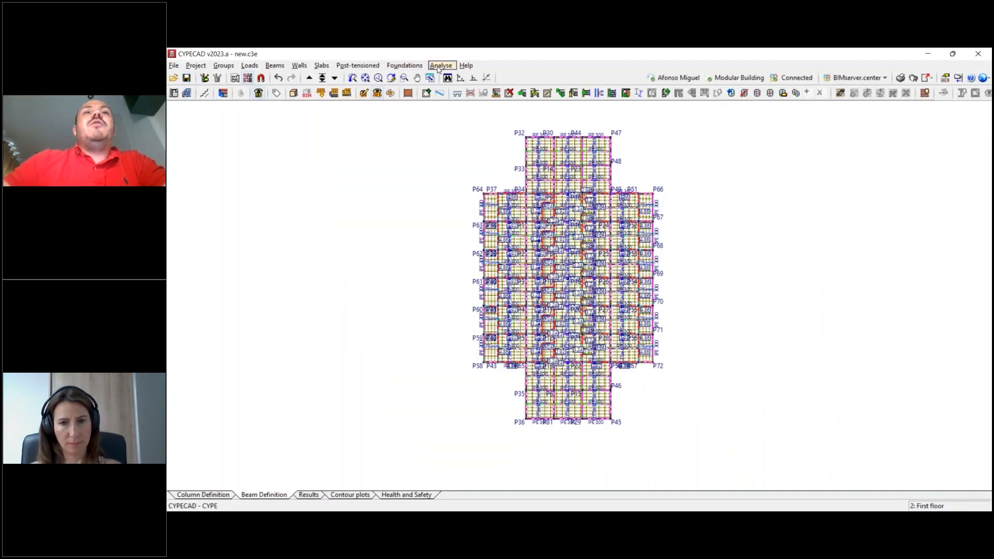
- Open the design options of the project analysis including foundation, review the column, beam and composite slab settings, and leave without analysing
{"action": "left_click", "coordinate": [439, 65]}
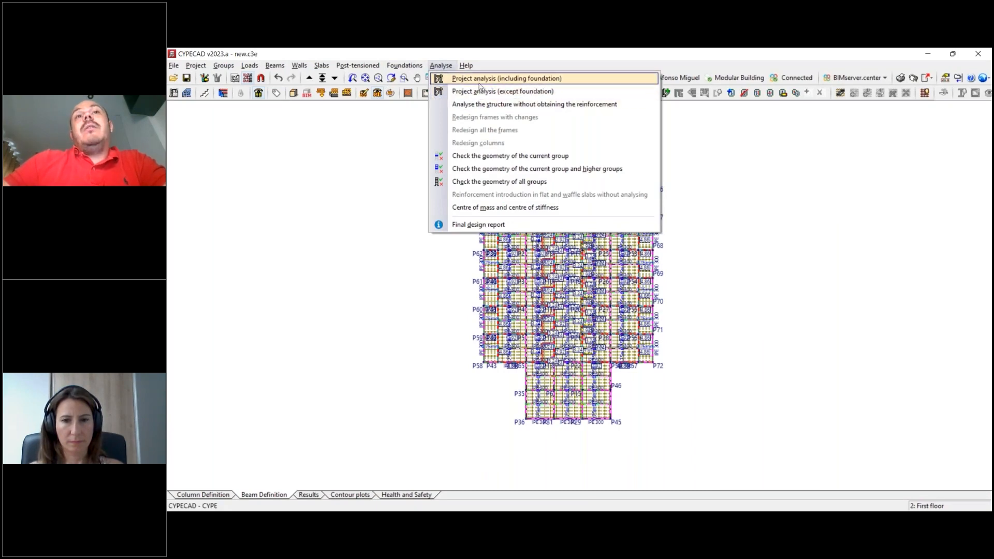
{"action": "left_click", "coordinate": [554, 81]}
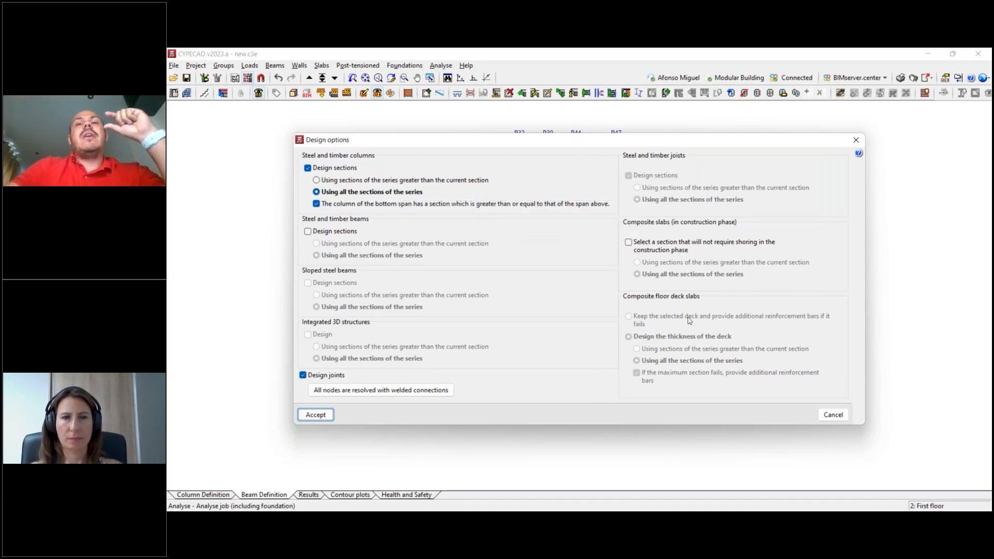
{"action": "left_click", "coordinate": [855, 141]}
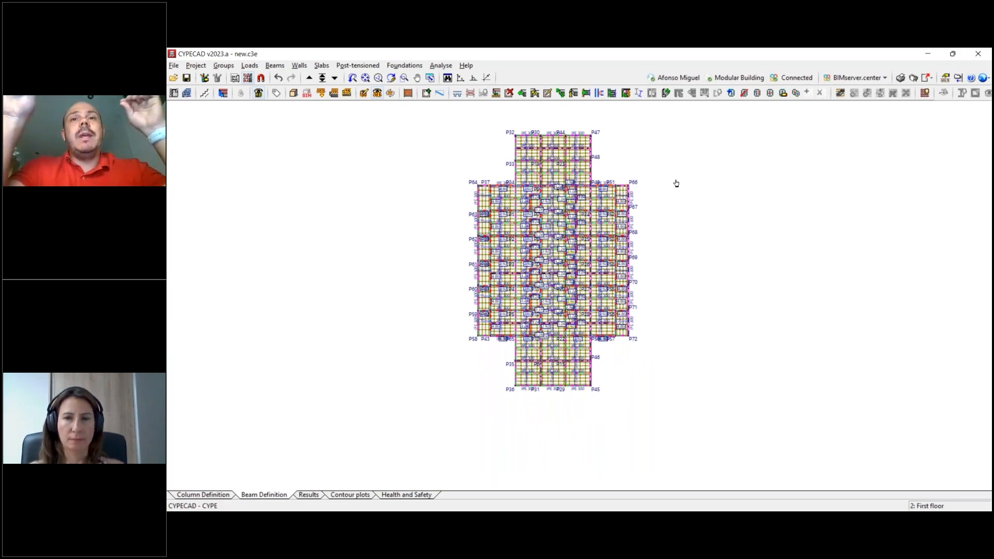
- Open the previously analysed Modular Building job from the recent files and close its analysis error report
{"action": "middle_click_drag", "start_coordinate": [676, 183], "coordinate": [663, 179]}
{"action": "left_click", "coordinate": [174, 65]}
{"action": "mouse_move", "coordinate": [227, 220]}
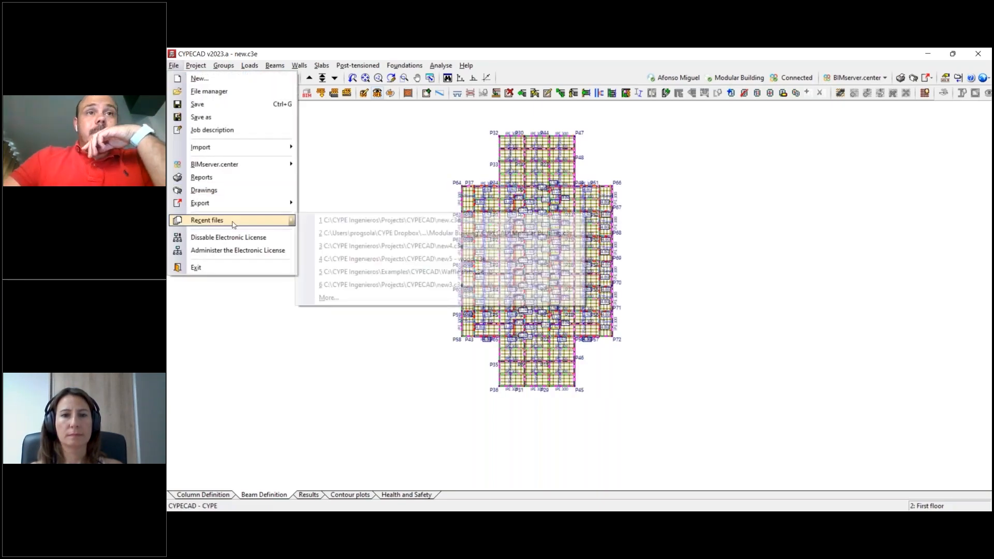
{"action": "left_click", "coordinate": [386, 234]}
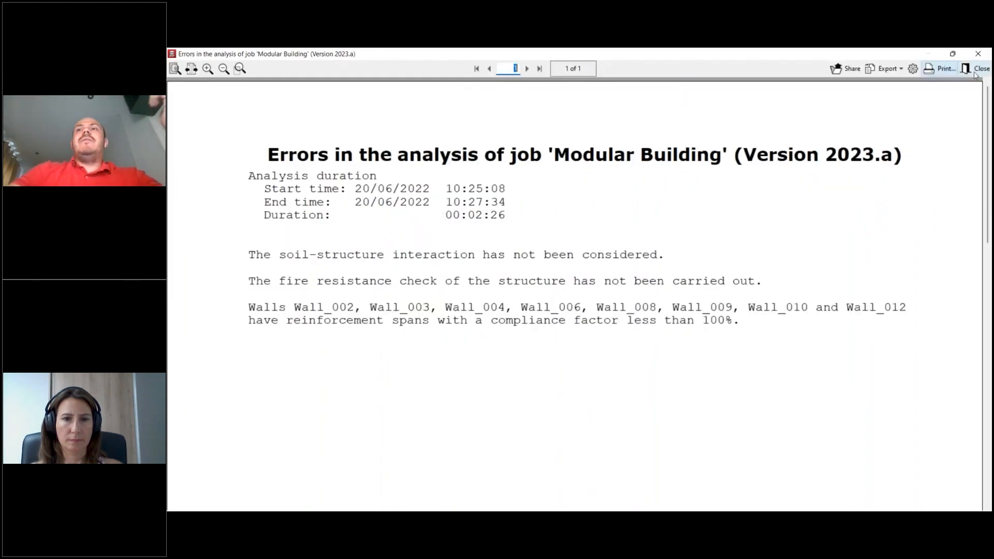
{"action": "left_click", "coordinate": [978, 69]}
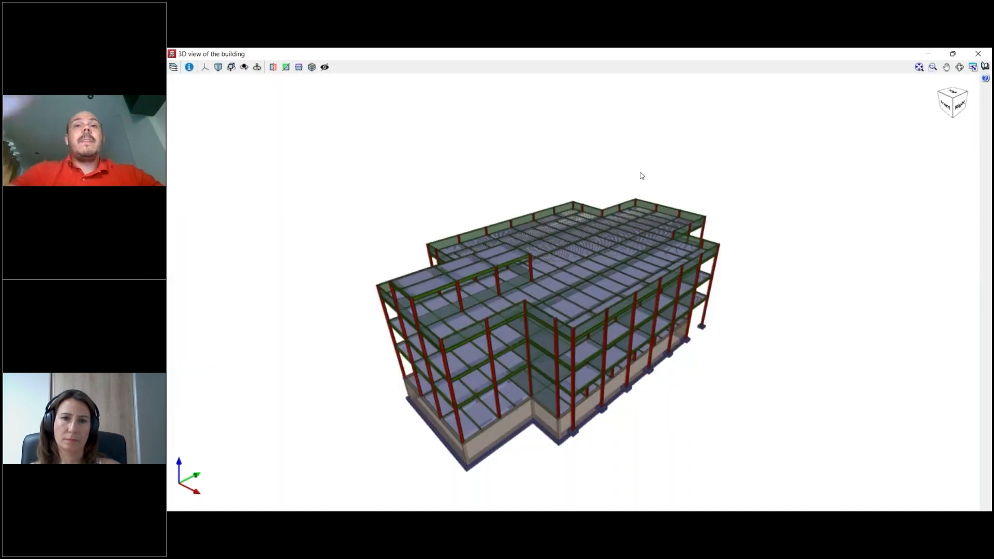
- Examine the complete Modular Building structure in the 3D view from several angles, including the slabs of all floors and the roof
{"action": "scroll", "coordinate": [550, 323], "scroll_direction": "up", "scroll_amount": 4}
{"action": "left_click_drag", "start_coordinate": [550, 323], "coordinate": [413, 368]}
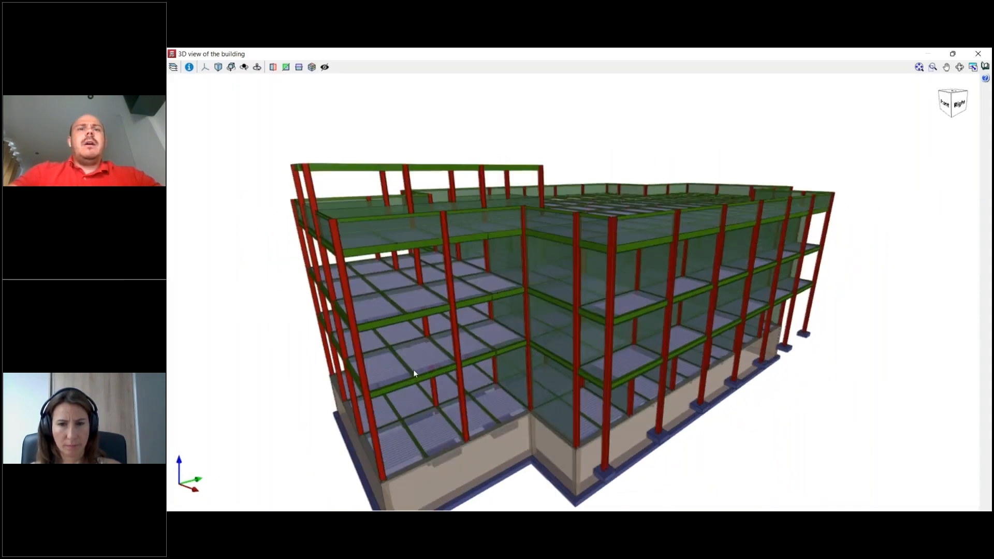
{"action": "scroll", "coordinate": [416, 361], "scroll_direction": "up", "scroll_amount": 4}
{"action": "scroll", "coordinate": [424, 348], "scroll_direction": "down", "scroll_amount": 5}
{"action": "left_click_drag", "start_coordinate": [491, 304], "coordinate": [648, 241]}
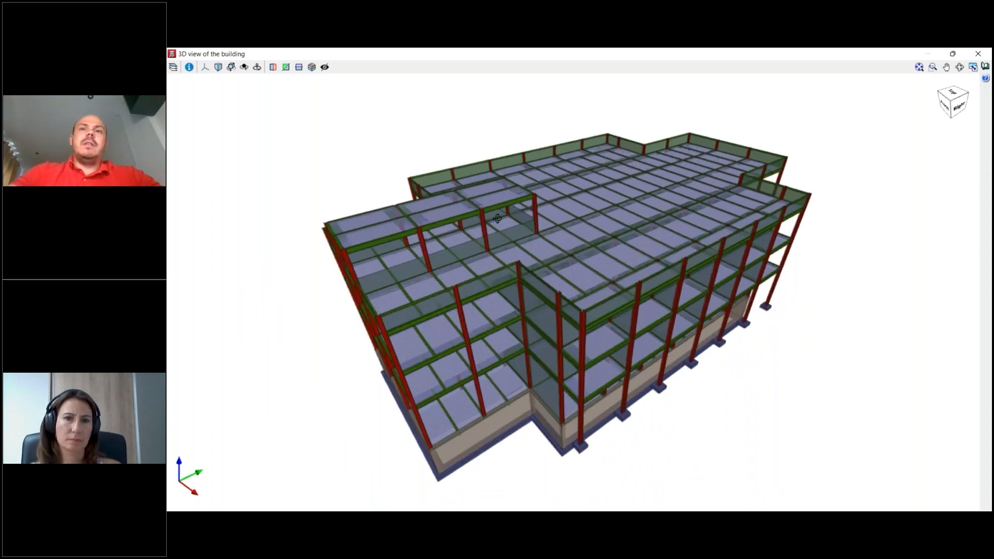
{"action": "left_click_drag", "start_coordinate": [497, 218], "coordinate": [521, 248]}
{"action": "scroll", "coordinate": [522, 249], "scroll_direction": "down", "scroll_amount": 2}
{"action": "left_click_drag", "start_coordinate": [595, 255], "coordinate": [670, 248]}
{"action": "middle_click_drag", "start_coordinate": [485, 323], "coordinate": [583, 299]}
{"action": "left_click_drag", "start_coordinate": [584, 299], "coordinate": [650, 303]}
{"action": "middle_click_drag", "start_coordinate": [551, 295], "coordinate": [588, 304]}
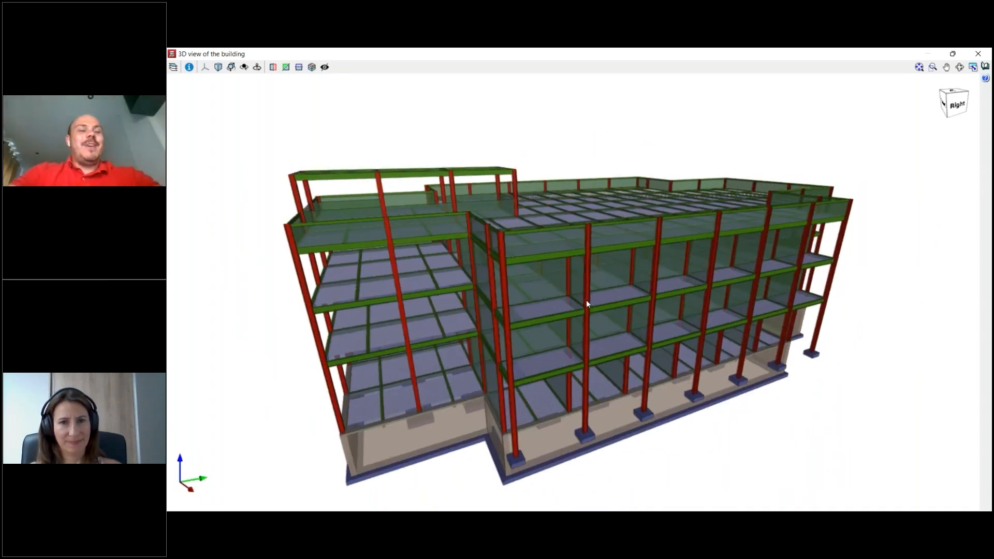
{"action": "scroll", "coordinate": [610, 308], "scroll_direction": "down", "scroll_amount": 2}
{"action": "left_click_drag", "start_coordinate": [609, 309], "coordinate": [616, 325]}
{"action": "middle_click_drag", "start_coordinate": [547, 260], "coordinate": [566, 255]}
{"action": "scroll", "coordinate": [470, 276], "scroll_direction": "up", "scroll_amount": 2}
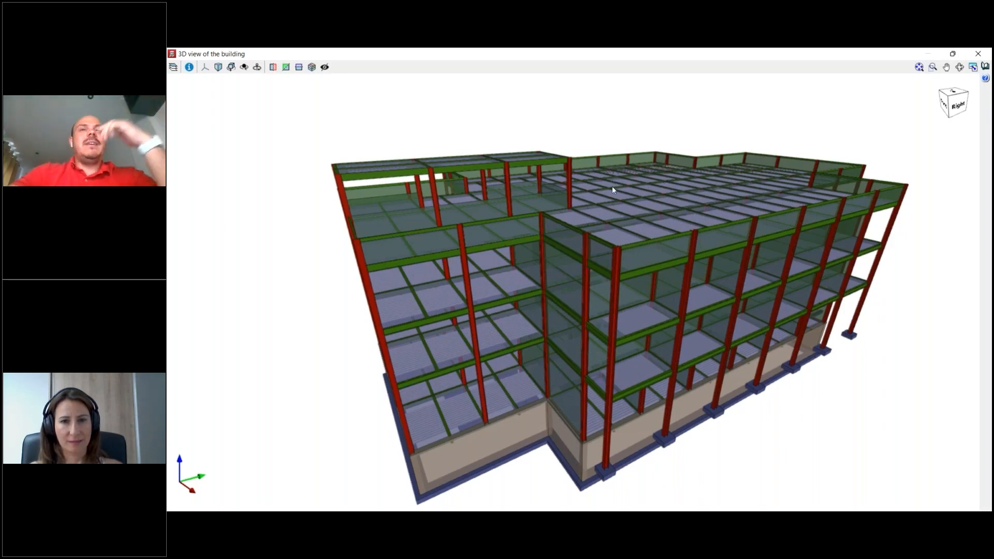
- Inspect the building's lower floors, basement wall and footings up close in the 3D view and close it
{"action": "scroll", "coordinate": [612, 186], "scroll_direction": "down", "scroll_amount": 3}
{"action": "scroll", "coordinate": [543, 281], "scroll_direction": "up", "scroll_amount": 4}
{"action": "scroll", "coordinate": [537, 339], "scroll_direction": "down", "scroll_amount": 2}
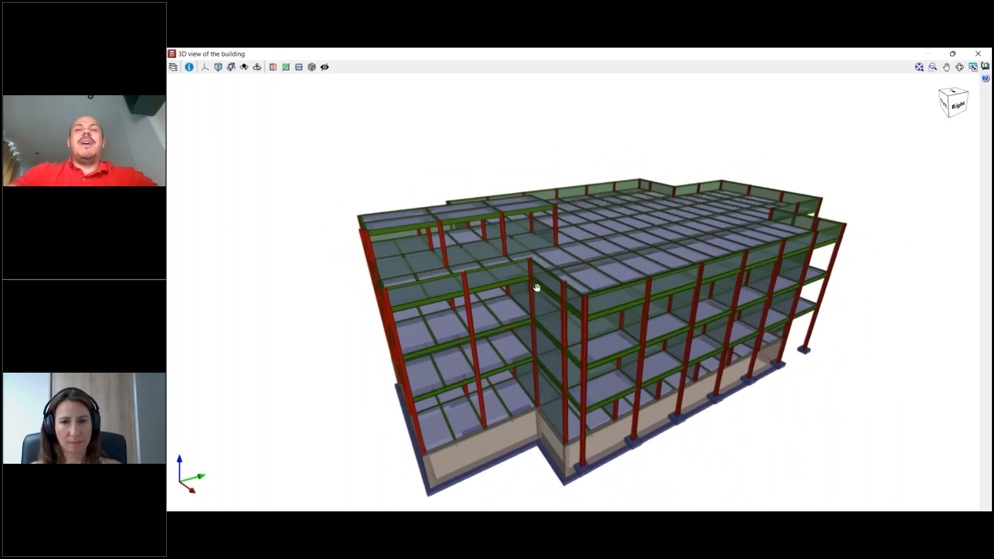
{"action": "scroll", "coordinate": [533, 284], "scroll_direction": "up", "scroll_amount": 5}
{"action": "left_click", "coordinate": [978, 54]}
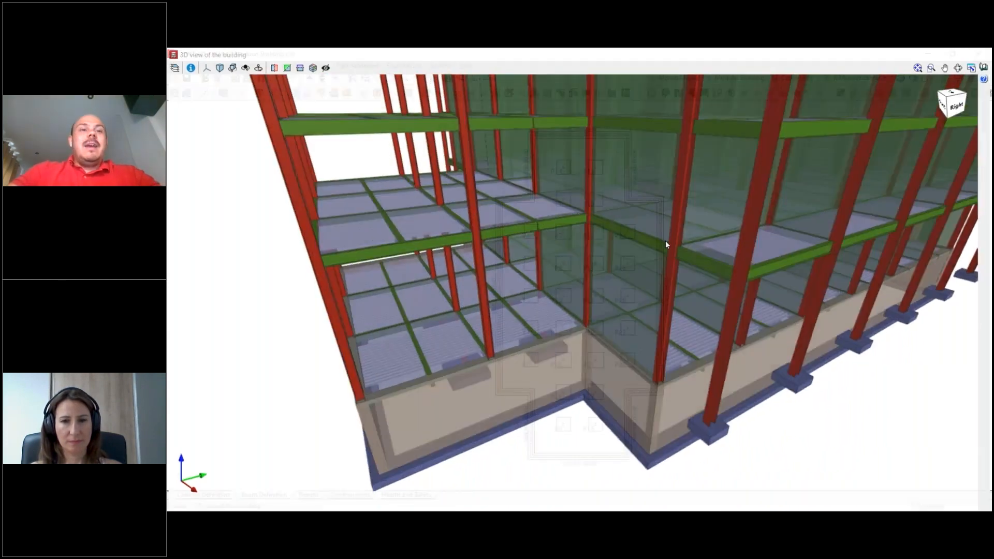
- Go to the project's results and review the 3D view options for the floor slab components without changing them
{"action": "left_click", "coordinate": [311, 495]}
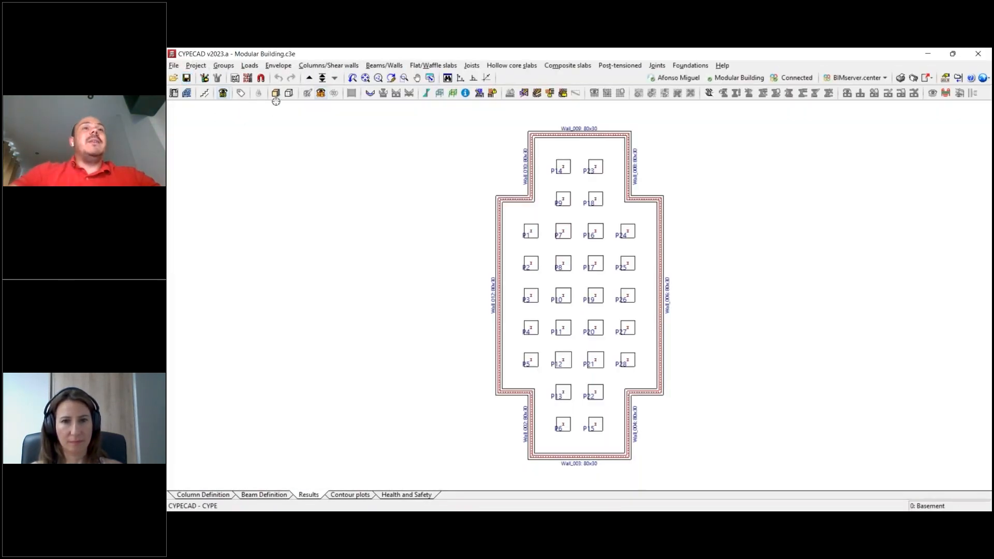
{"action": "left_click", "coordinate": [224, 66]}
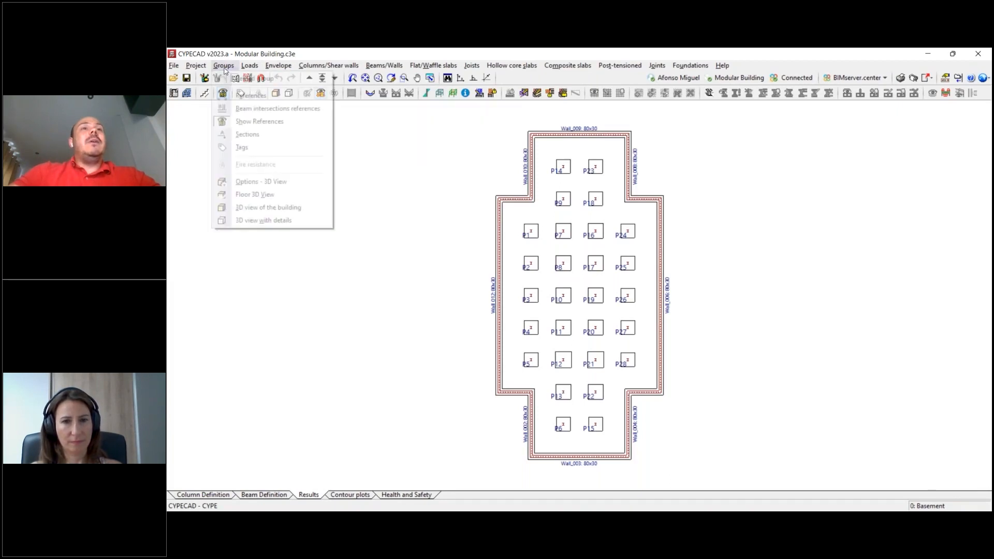
{"action": "left_click", "coordinate": [245, 182]}
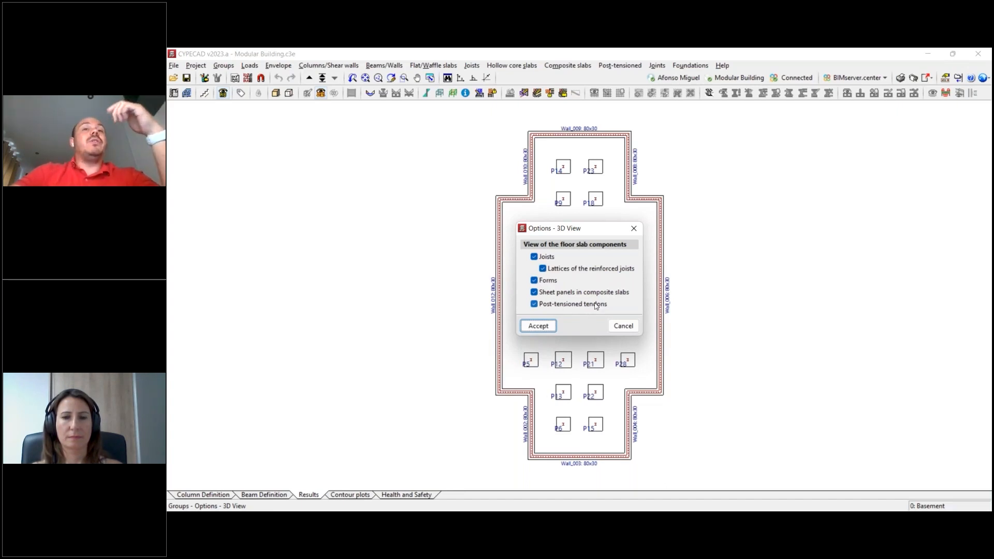
{"action": "left_click", "coordinate": [634, 228]}
- Open the 3D view with details for the floors from Basement to Rooftop
{"action": "left_click", "coordinate": [226, 66]}
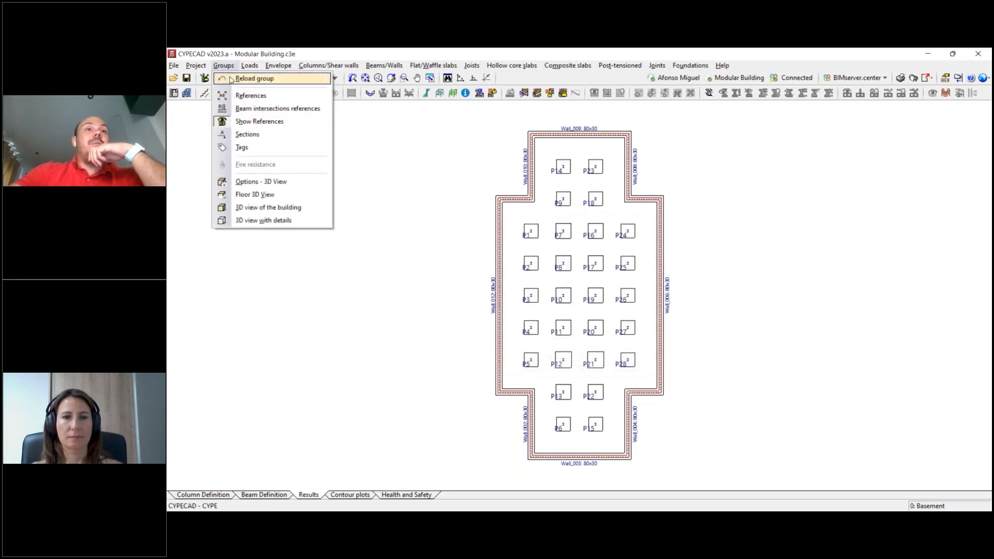
{"action": "left_click", "coordinate": [280, 220]}
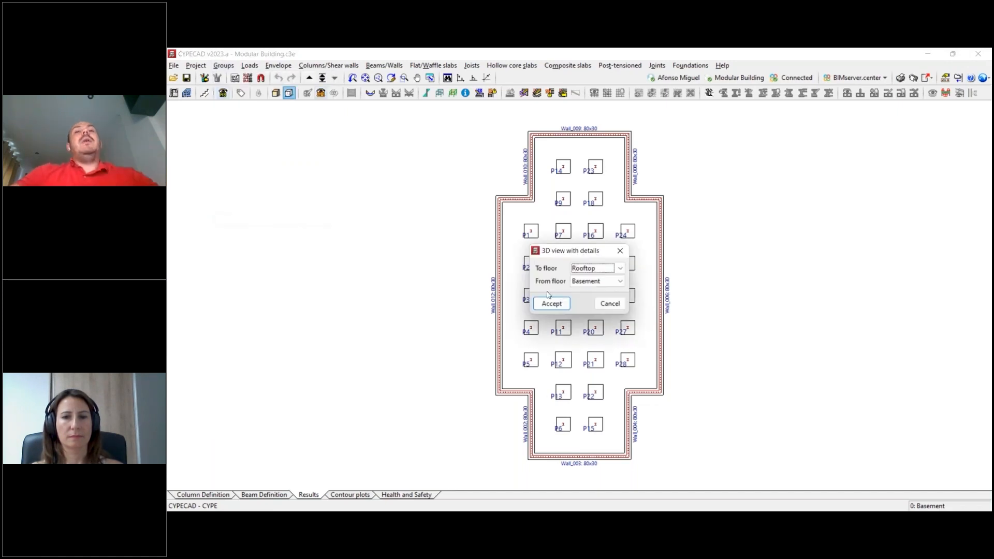
{"action": "left_click", "coordinate": [550, 304]}
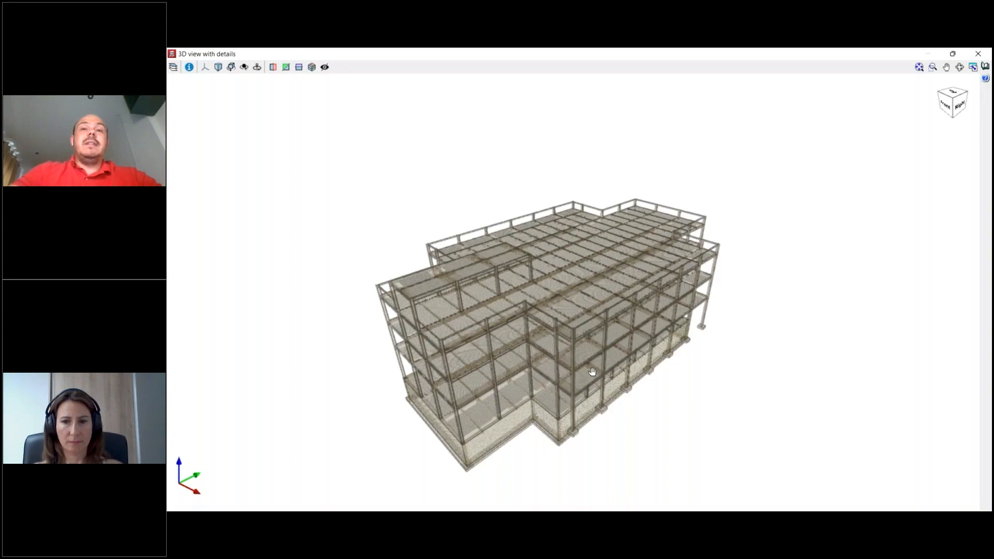
- Examine the reinforcement of the basement walls, footings and wall foundations in the detailed 3D view from several angles
{"action": "scroll", "coordinate": [587, 407], "scroll_direction": "up", "scroll_amount": 5}
{"action": "scroll", "coordinate": [580, 411], "scroll_direction": "up", "scroll_amount": 10}
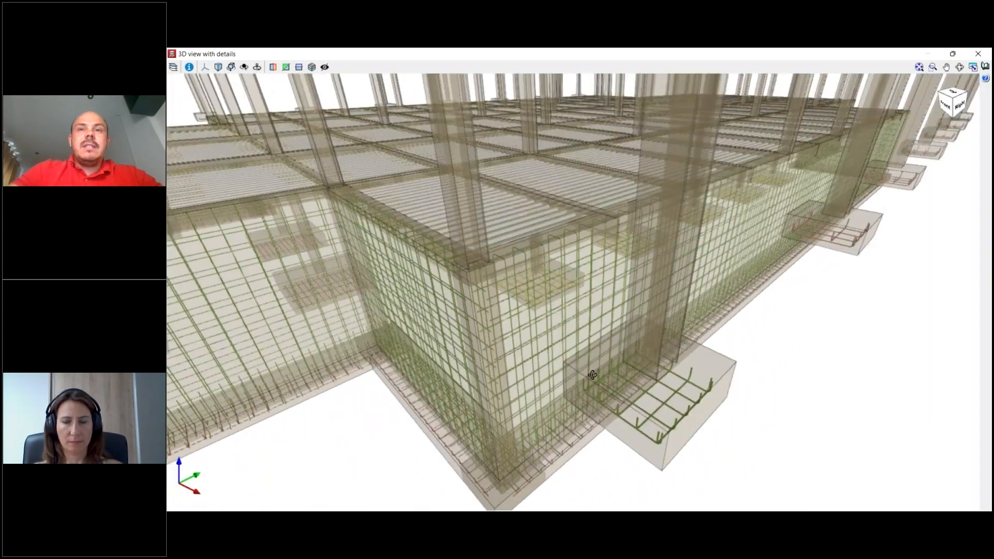
{"action": "mouse_move", "coordinate": [592, 374]}
{"action": "middle_mouse_down"}
{"action": "mouse_move", "coordinate": [611, 357]}
{"action": "mouse_move", "coordinate": [619, 368]}
{"action": "mouse_move", "coordinate": [594, 393]}
{"action": "mouse_move", "coordinate": [604, 372]}
{"action": "mouse_move", "coordinate": [736, 337]}
{"action": "mouse_move", "coordinate": [762, 314]}
{"action": "mouse_move", "coordinate": [725, 319]}
{"action": "mouse_move", "coordinate": [718, 332]}
{"action": "mouse_move", "coordinate": [728, 290]}
{"action": "mouse_move", "coordinate": [700, 294]}
{"action": "mouse_move", "coordinate": [679, 245]}
{"action": "mouse_move", "coordinate": [628, 235]}
{"action": "mouse_move", "coordinate": [448, 250]}
{"action": "mouse_move", "coordinate": [426, 243]}
{"action": "mouse_move", "coordinate": [447, 240]}
{"action": "middle_mouse_up"}
{"action": "scroll", "coordinate": [761, 314], "scroll_direction": "up", "scroll_amount": 4}
{"action": "scroll", "coordinate": [723, 331], "scroll_direction": "down", "scroll_amount": 3}
{"action": "scroll", "coordinate": [700, 294], "scroll_direction": "down", "scroll_amount": 4}
{"action": "scroll", "coordinate": [485, 217], "scroll_direction": "down", "scroll_amount": 4}
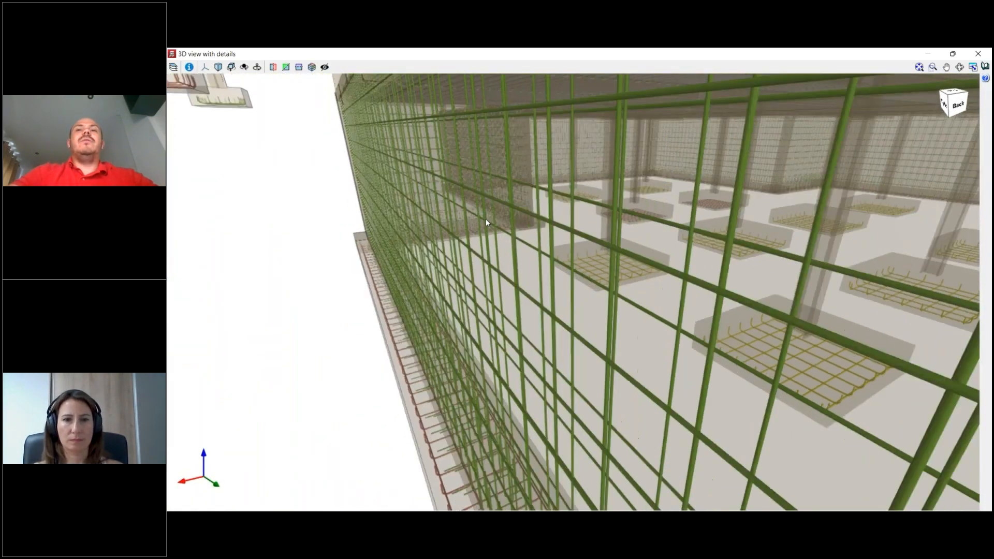
{"action": "scroll", "coordinate": [485, 219], "scroll_direction": "down", "scroll_amount": 6}
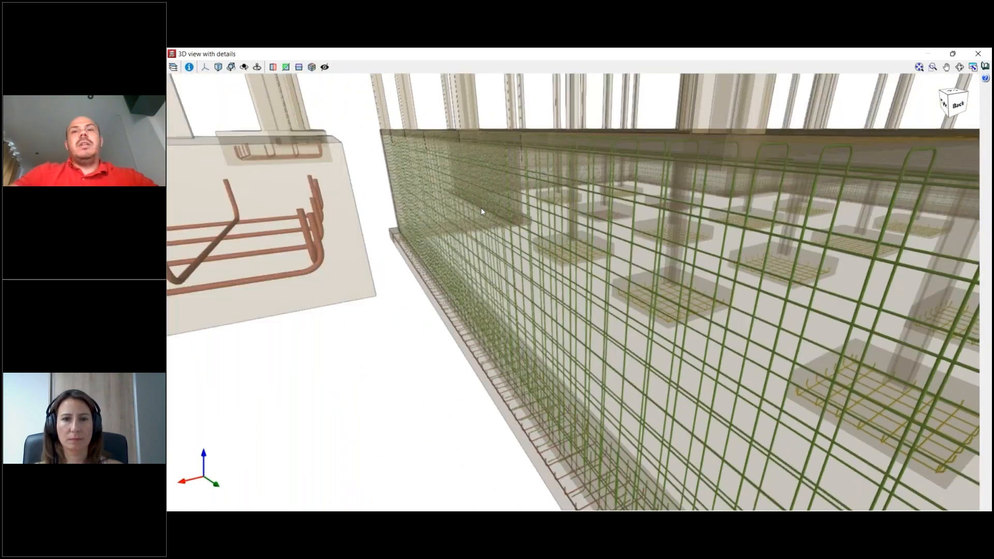
{"action": "scroll", "coordinate": [482, 208], "scroll_direction": "down", "scroll_amount": 6}
{"action": "middle_click_drag", "start_coordinate": [585, 295], "coordinate": [573, 289]}
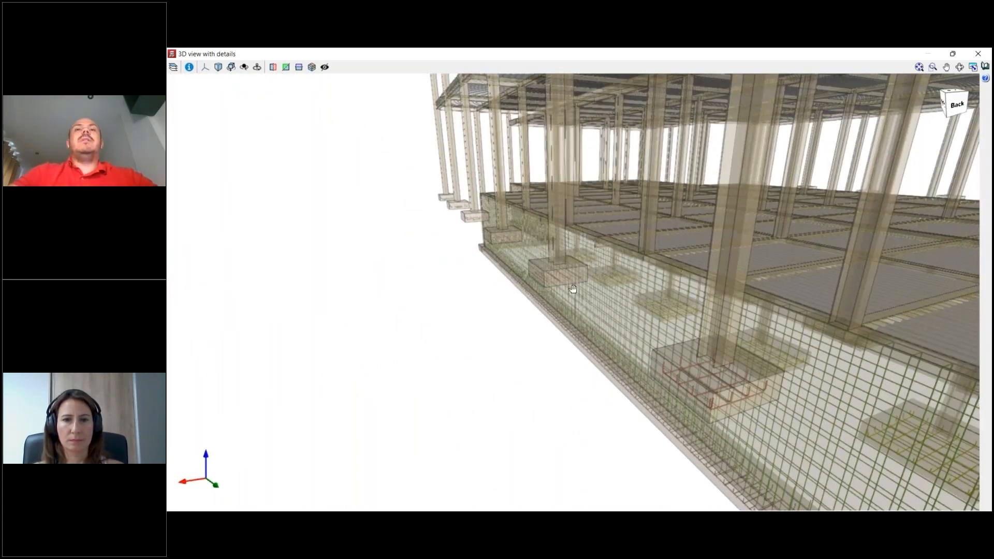
{"action": "scroll", "coordinate": [573, 289], "scroll_direction": "up", "scroll_amount": 8}
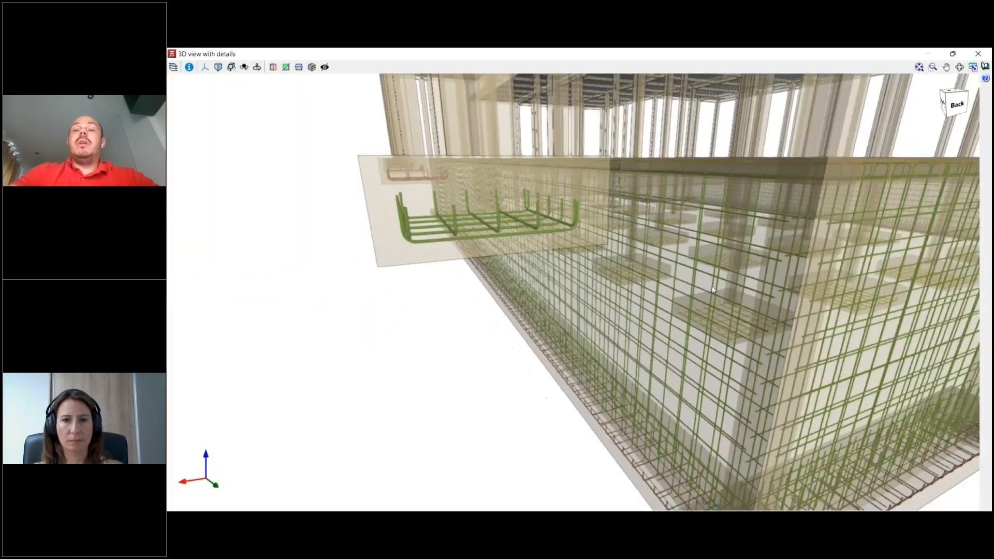
{"action": "scroll", "coordinate": [712, 290], "scroll_direction": "down", "scroll_amount": 3}
{"action": "middle_click_drag", "start_coordinate": [712, 290], "coordinate": [409, 222]}
{"action": "scroll", "coordinate": [601, 280], "scroll_direction": "down", "scroll_amount": 2}
{"action": "middle_click_drag", "start_coordinate": [601, 279], "coordinate": [655, 291]}
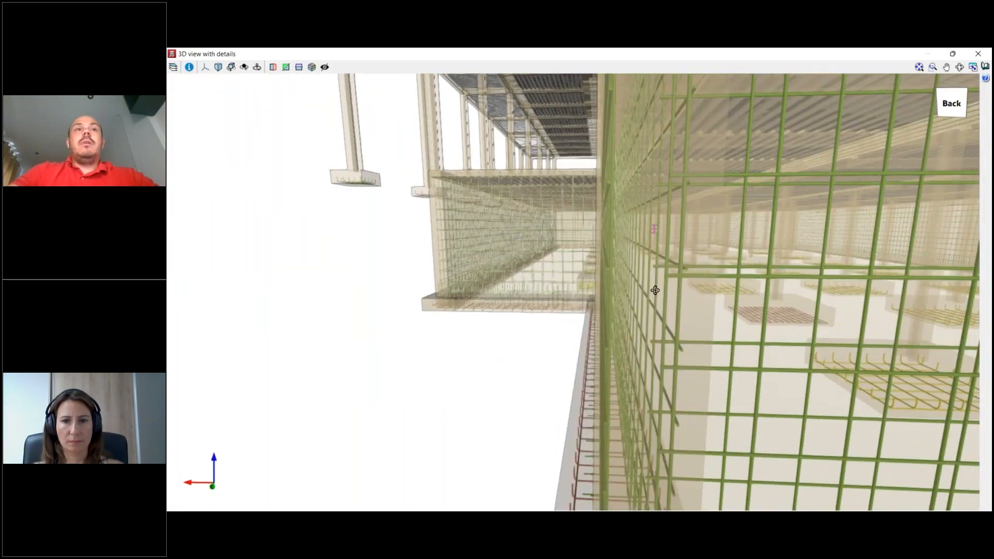
{"action": "scroll", "coordinate": [655, 291], "scroll_direction": "down", "scroll_amount": 4}
- Turn the reinforcement display off and on again, and hide the structure's foundations, columns, walls and beams
{"action": "left_click", "coordinate": [173, 66]}
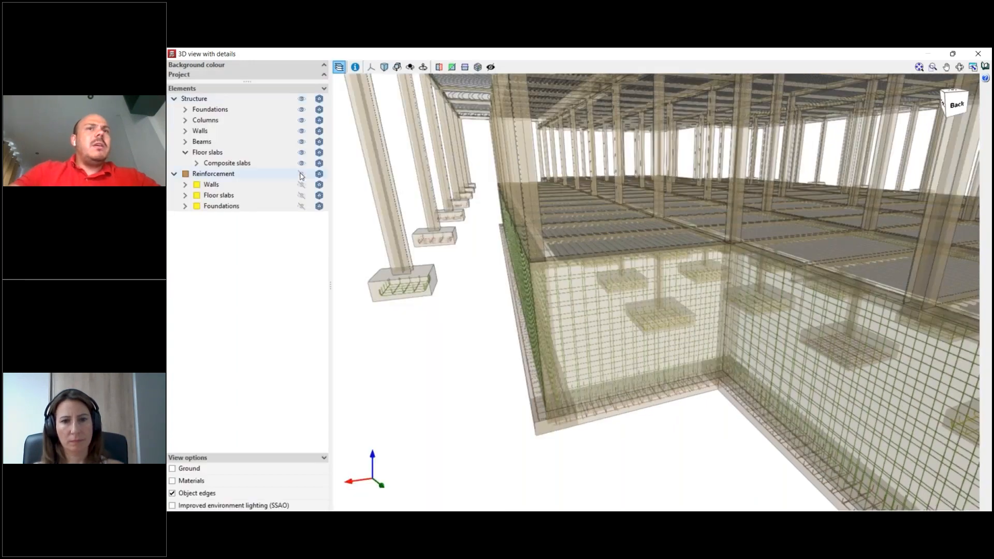
{"action": "left_click", "coordinate": [301, 174]}
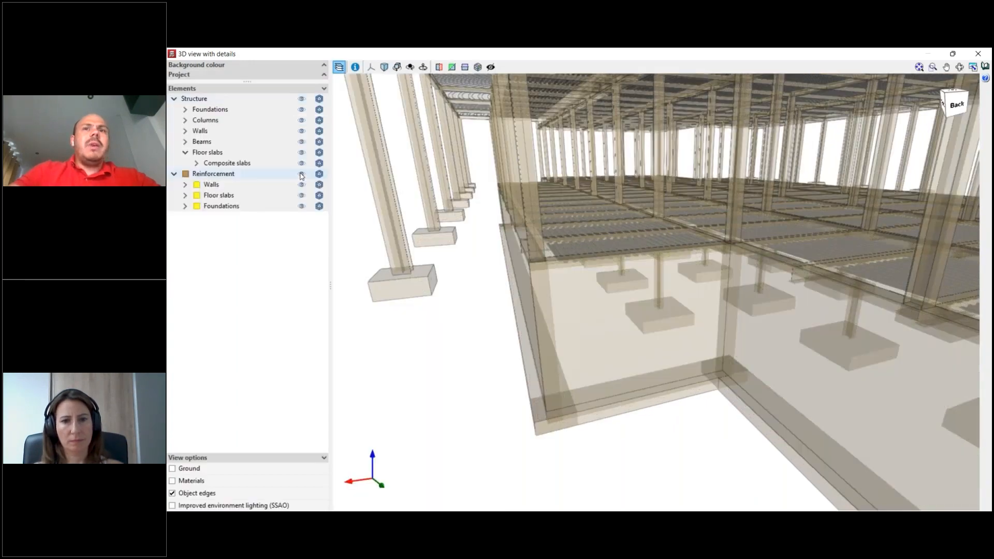
{"action": "left_click", "coordinate": [301, 174]}
{"action": "left_click", "coordinate": [301, 110]}
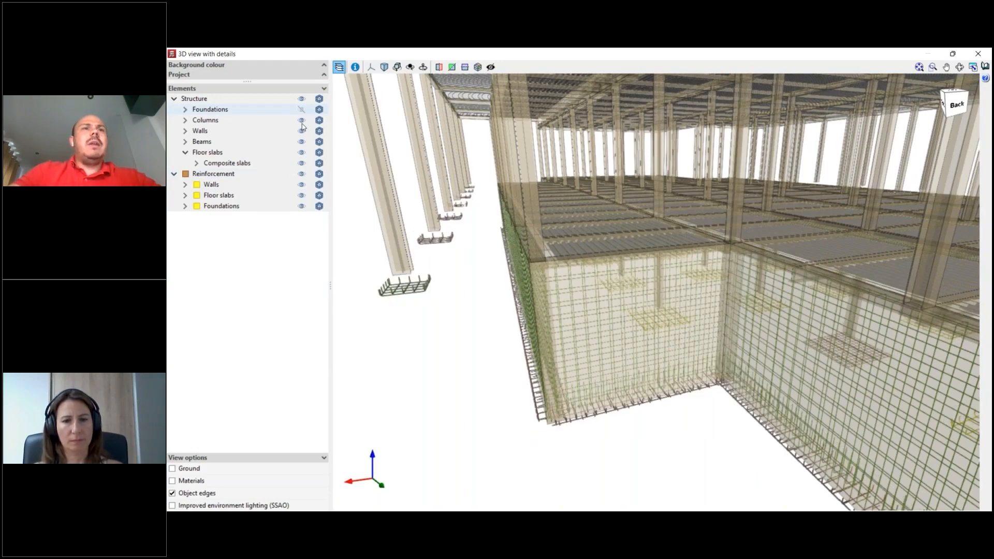
{"action": "left_click", "coordinate": [301, 120]}
{"action": "left_click", "coordinate": [301, 131]}
{"action": "left_click", "coordinate": [301, 142]}
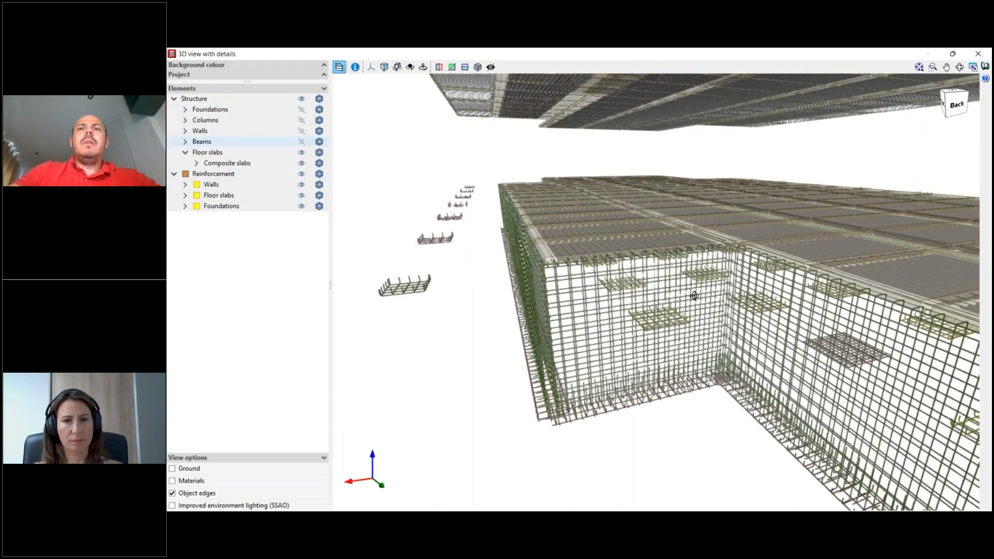
- Examine the exposed wall, footing and floor slab reinforcement up close, and close the detailed 3D view
{"action": "middle_click_drag", "start_coordinate": [696, 298], "coordinate": [642, 327]}
{"action": "scroll", "coordinate": [724, 298], "scroll_direction": "down", "scroll_amount": 2}
{"action": "scroll", "coordinate": [725, 299], "scroll_direction": "up", "scroll_amount": 3}
{"action": "scroll", "coordinate": [725, 299], "scroll_direction": "down", "scroll_amount": 4}
{"action": "scroll", "coordinate": [725, 298], "scroll_direction": "up", "scroll_amount": 2}
{"action": "scroll", "coordinate": [646, 282], "scroll_direction": "up", "scroll_amount": 2}
{"action": "left_click", "coordinate": [978, 54]}
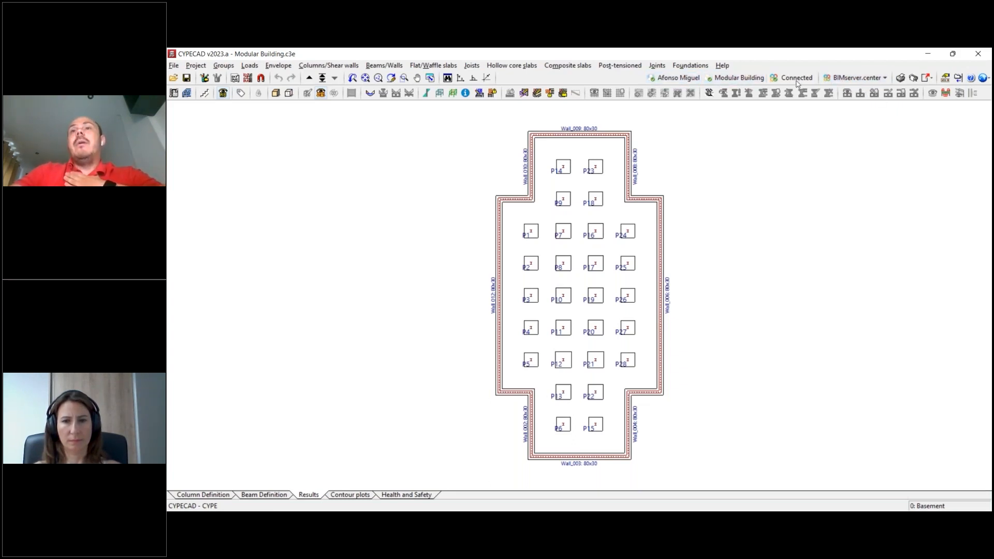
- Share the Structure contribution to BIMserver.center with reinforcement, forces to design connections and quantities included, and dismiss the export message
{"action": "left_click", "coordinate": [856, 77]}
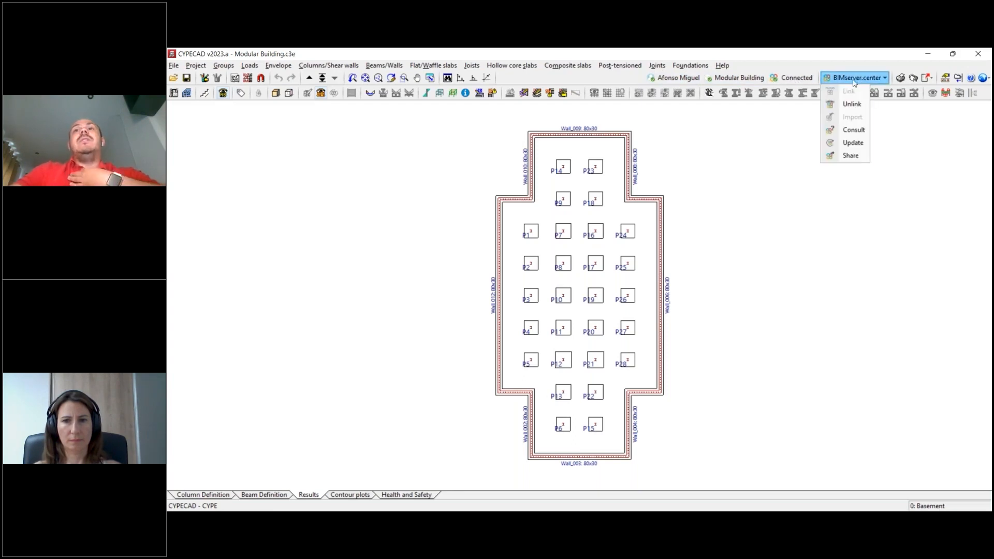
{"action": "left_click", "coordinate": [852, 157]}
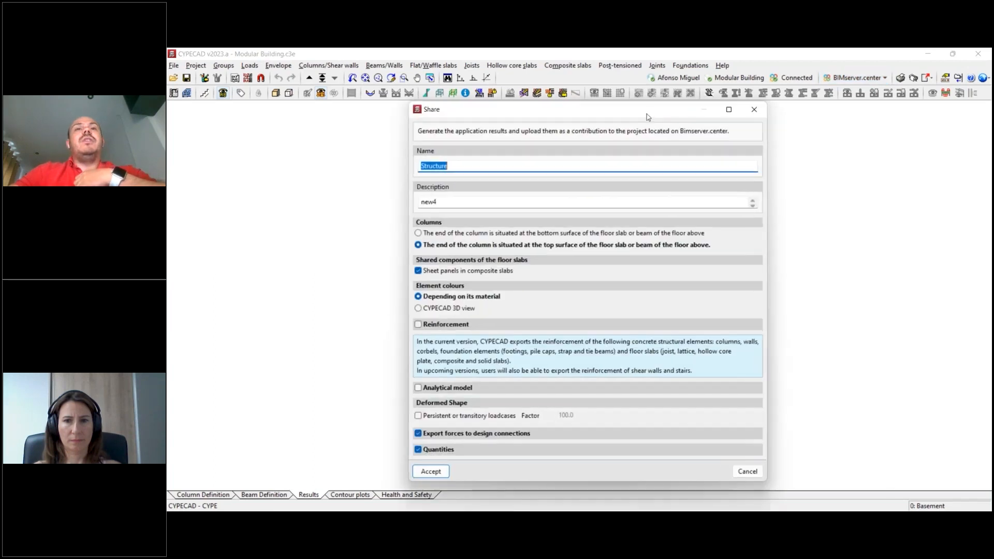
{"action": "left_click_drag", "start_coordinate": [649, 112], "coordinate": [654, 95]}
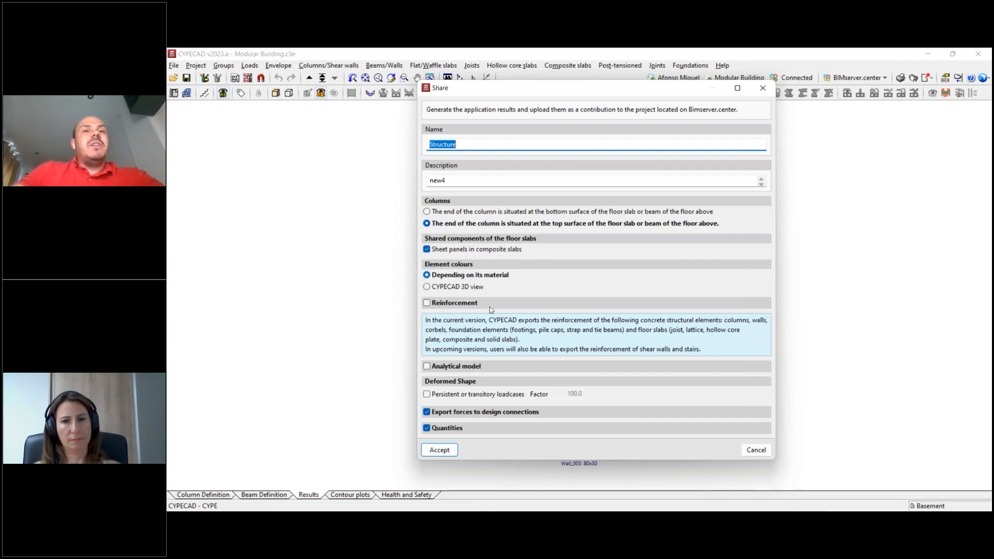
{"action": "left_click", "coordinate": [442, 306]}
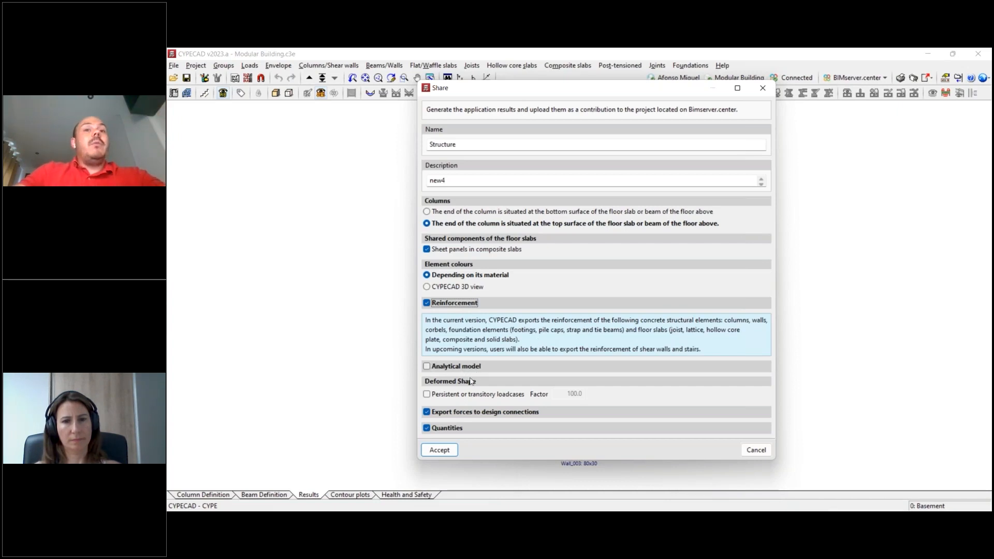
{"action": "double_click", "coordinate": [444, 412]}
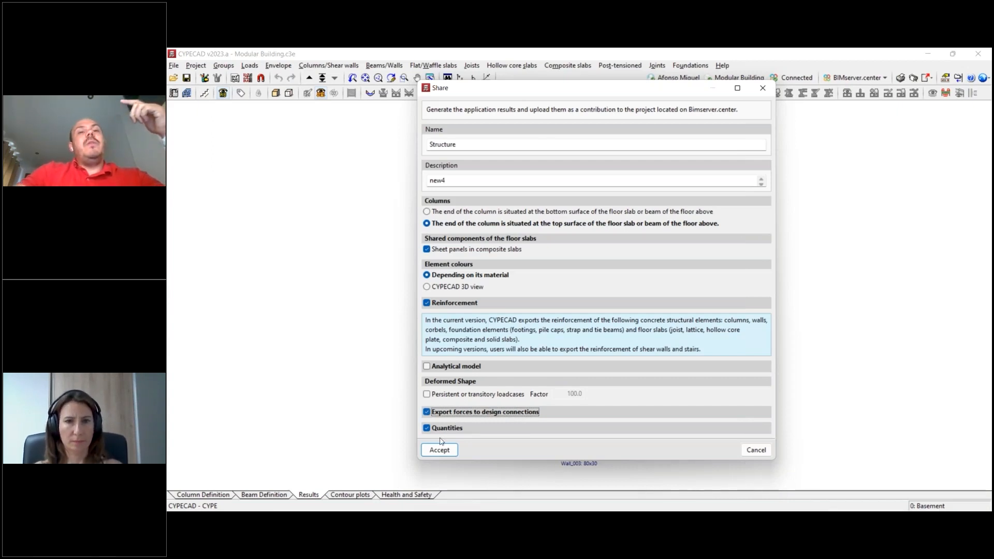
{"action": "left_click", "coordinate": [444, 452]}
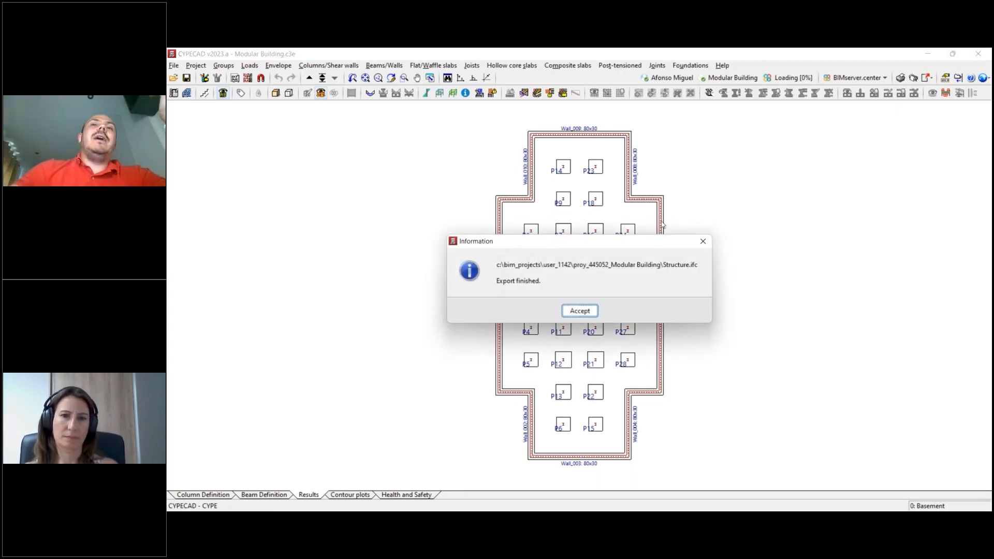
{"action": "left_click_drag", "start_coordinate": [599, 247], "coordinate": [611, 249]}
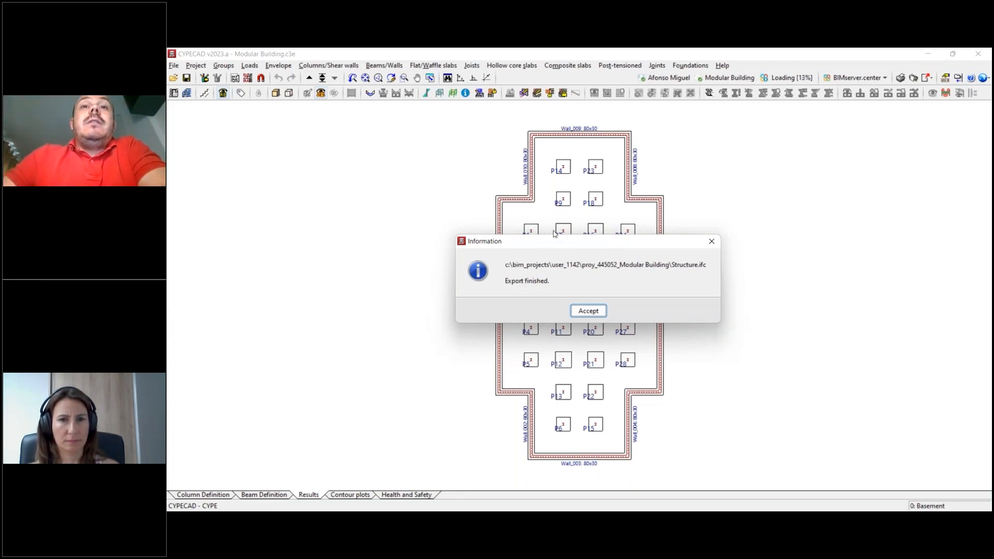
{"action": "left_click_drag", "start_coordinate": [556, 242], "coordinate": [553, 222]}
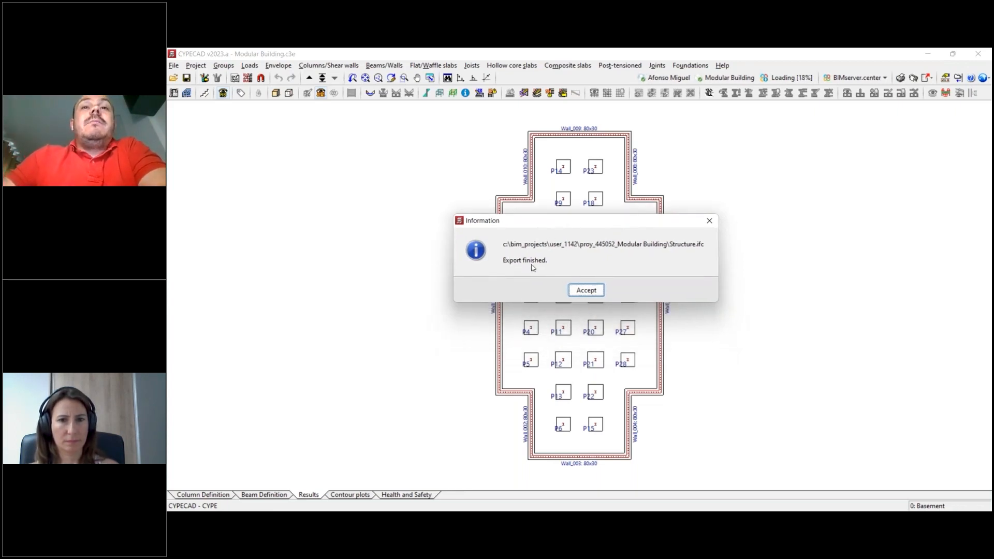
{"action": "left_click", "coordinate": [591, 293]}
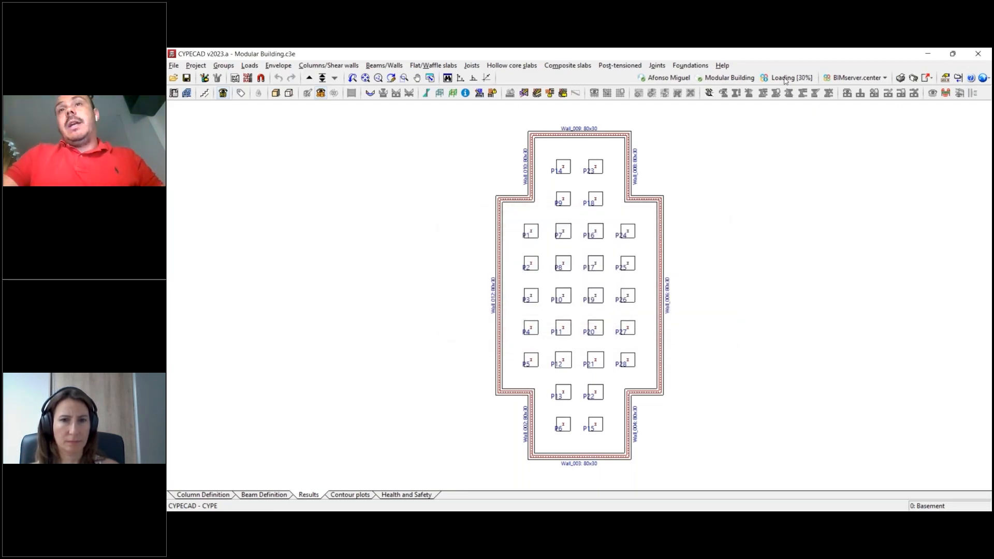
- Switch to CYPE Connect and create a new job with the file name new
{"action": "key", "text": "super+Tab"}
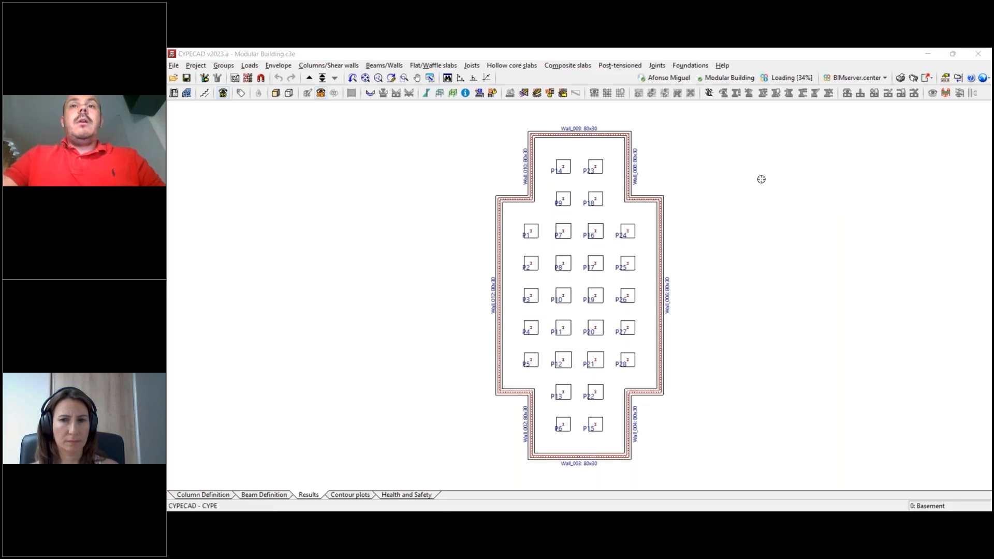
{"action": "key", "text": "alt+Tab"}
{"action": "key", "text": "alt+Tab"}
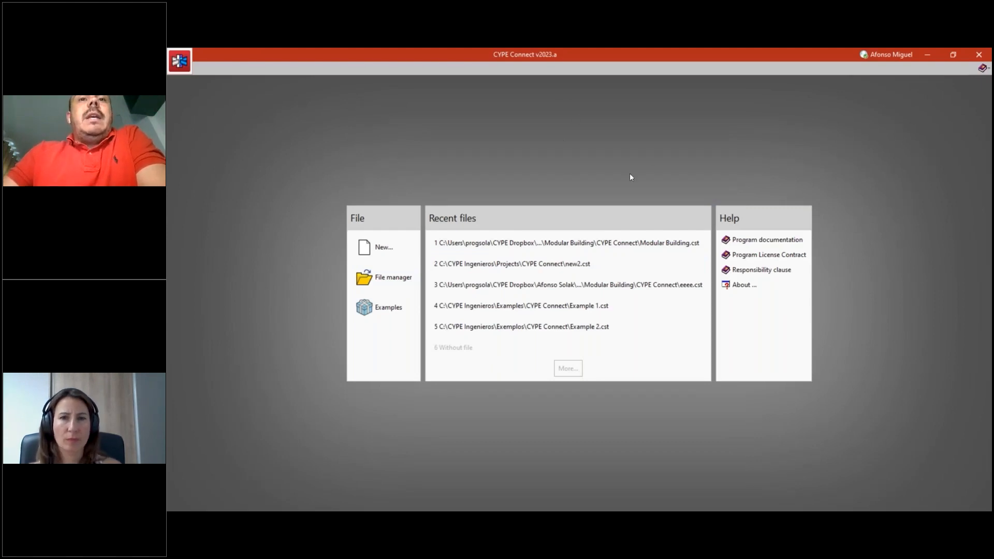
{"action": "left_click", "coordinate": [384, 248]}
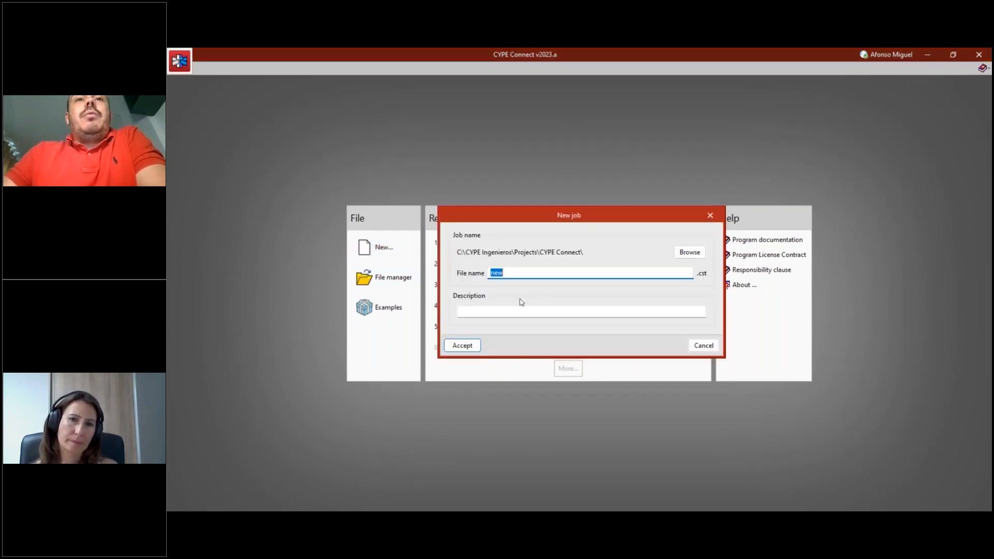
{"action": "left_click", "coordinate": [468, 346]}
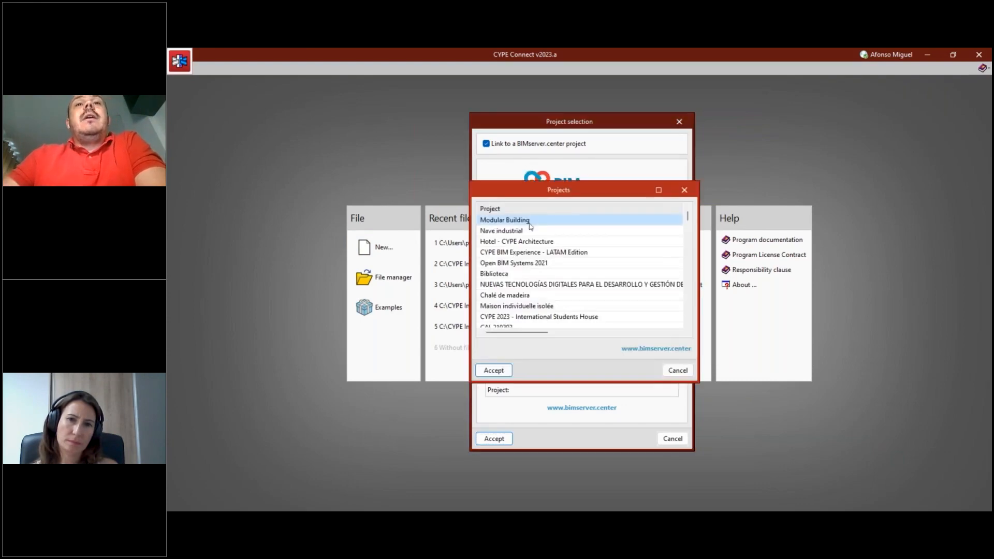
- Link the job to the BIMserver.center project Modular Building and include the CYPECAD Structure contribution in the BIM model import
{"action": "left_click", "coordinate": [494, 371]}
{"action": "left_click", "coordinate": [495, 440]}
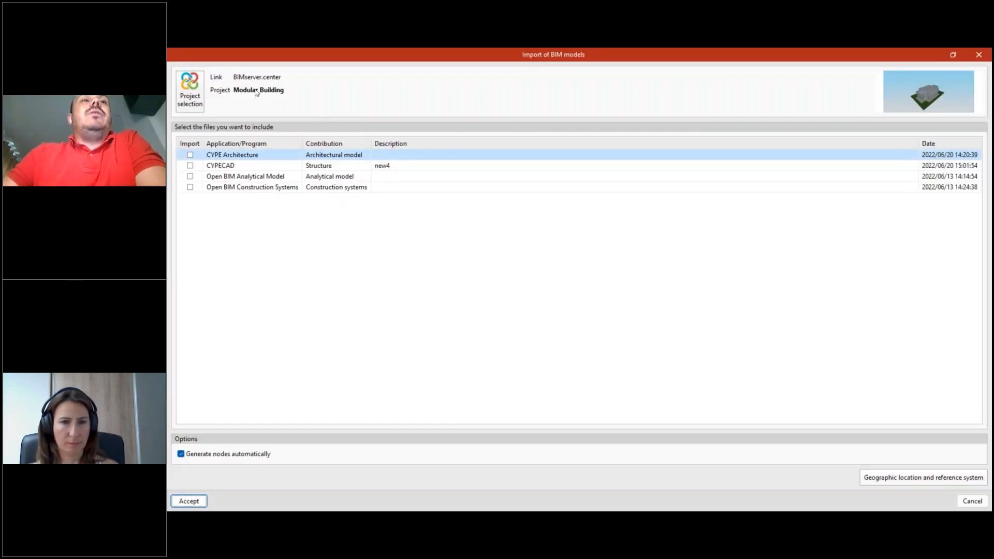
{"action": "left_click", "coordinate": [227, 166]}
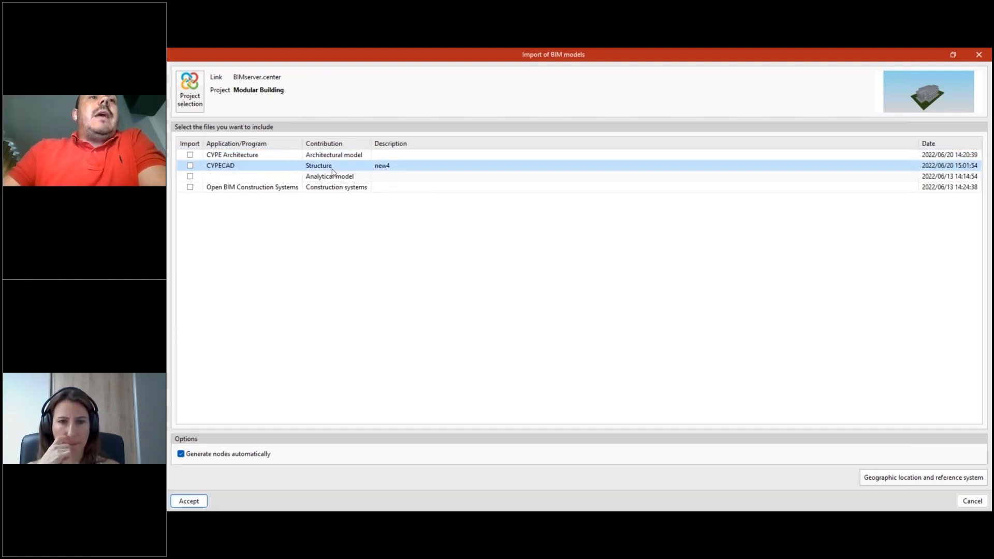
{"action": "left_click", "coordinate": [190, 165]}
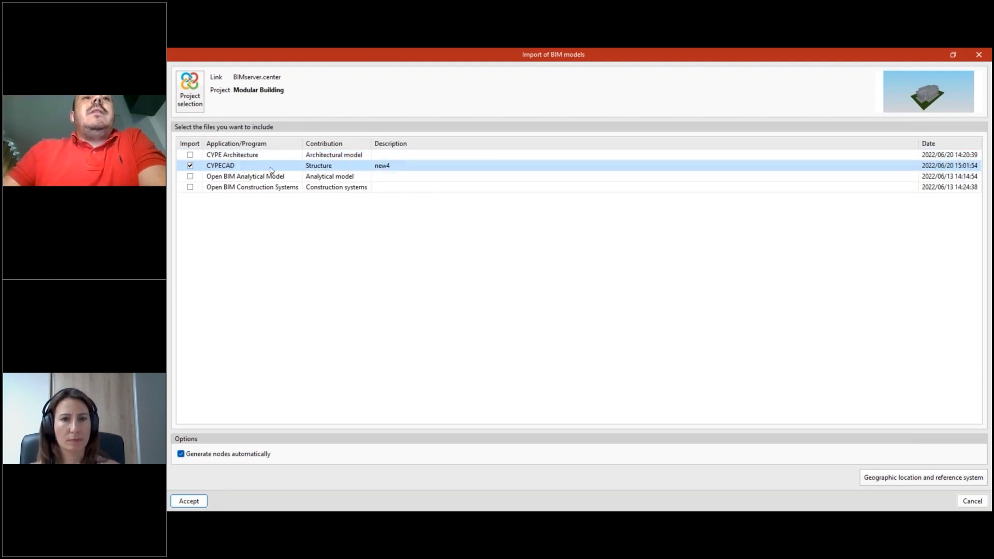
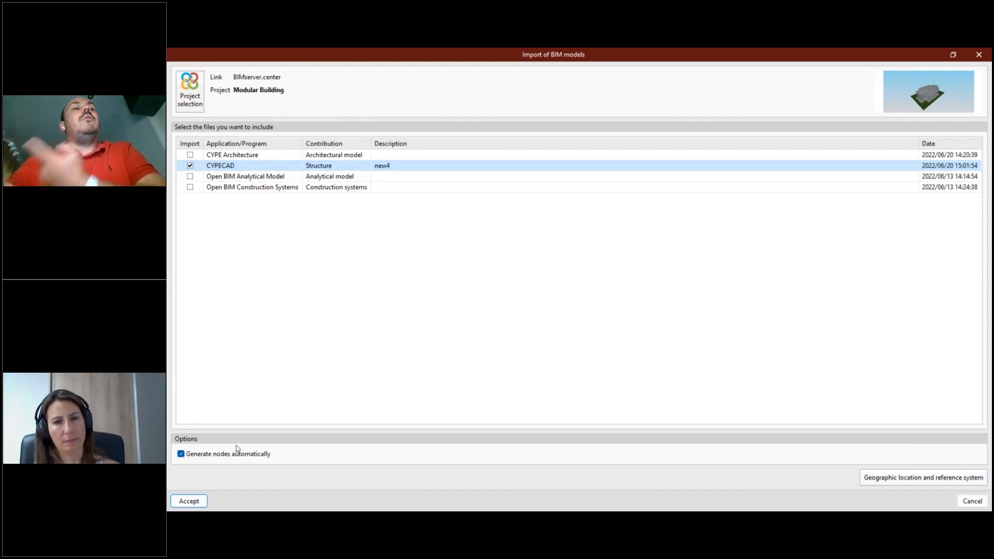
- Import the Structure model with automatic node generation, review the HE 240 A cross-section assignment, and accept all three bar types
{"action": "left_click", "coordinate": [184, 501]}
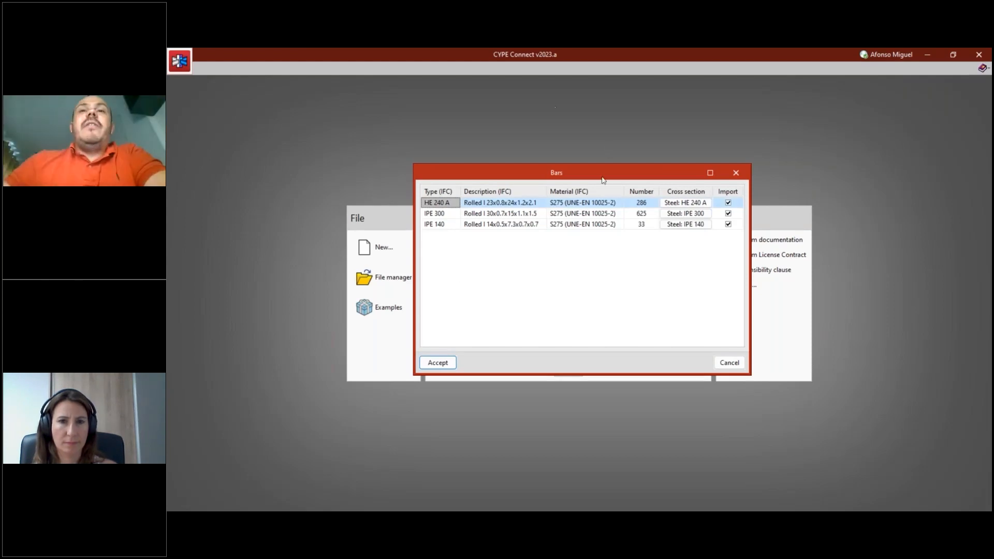
{"action": "left_click_drag", "start_coordinate": [414, 229], "coordinate": [373, 229]}
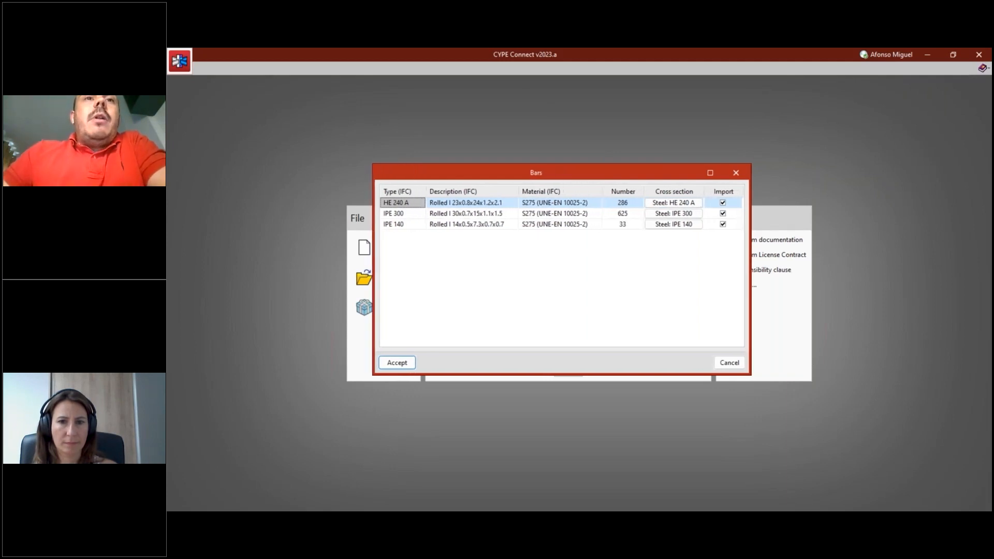
{"action": "left_click_drag", "start_coordinate": [749, 233], "coordinate": [816, 233]}
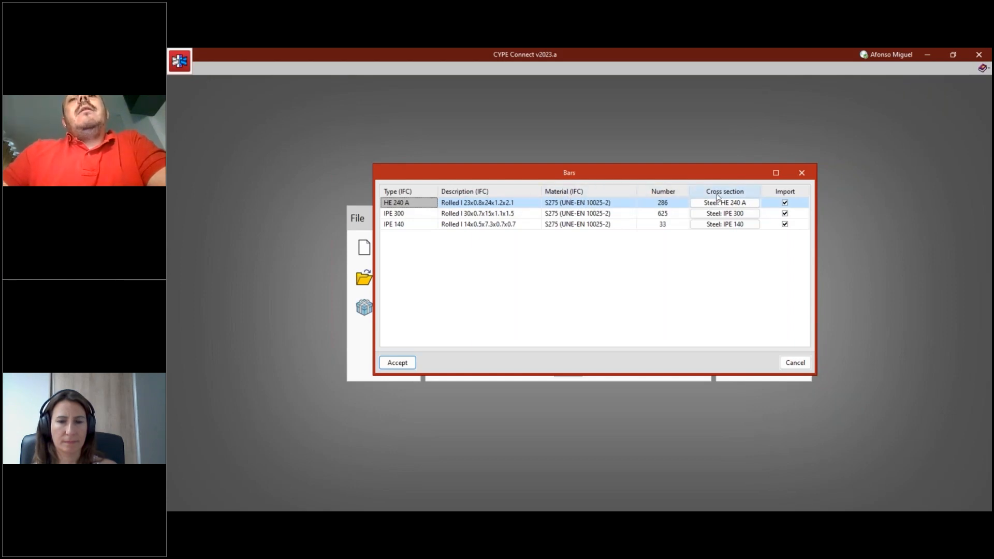
{"action": "left_click", "coordinate": [715, 202]}
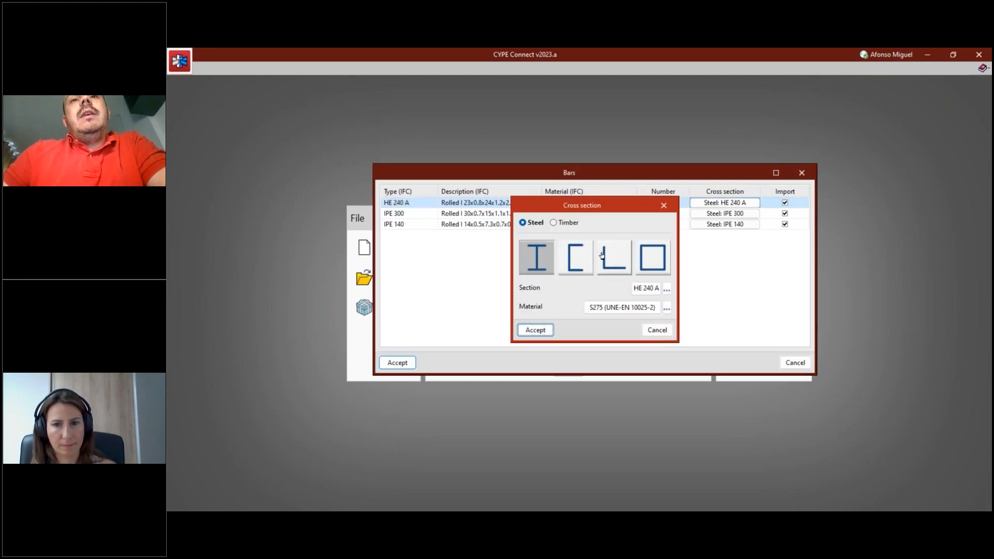
{"action": "left_click_drag", "start_coordinate": [640, 211], "coordinate": [653, 264]}
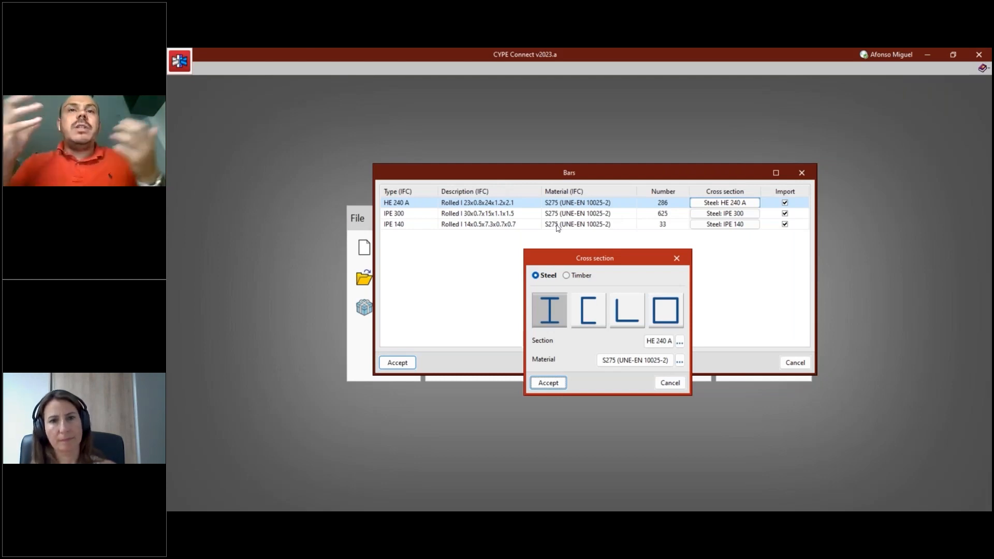
{"action": "left_click", "coordinate": [676, 259]}
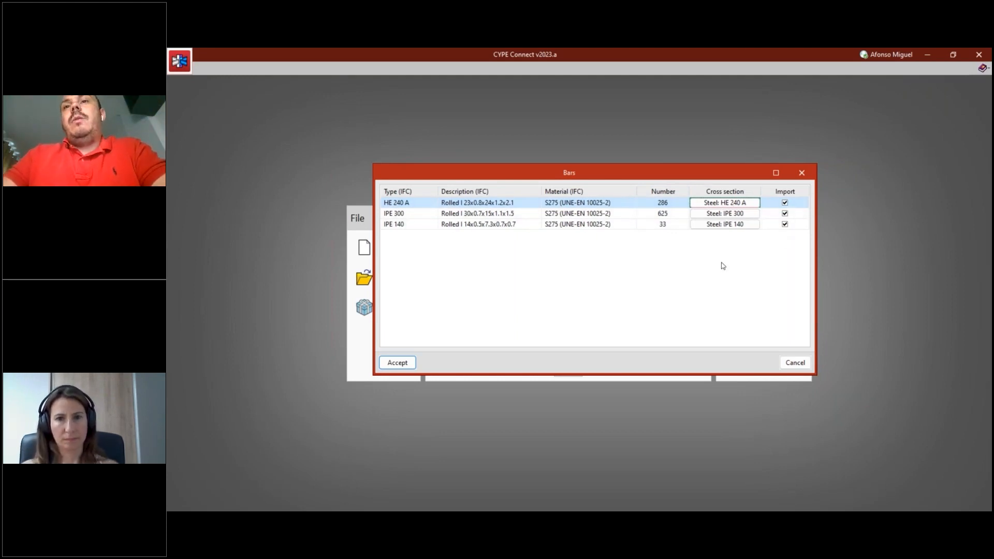
{"action": "left_click", "coordinate": [397, 363]}
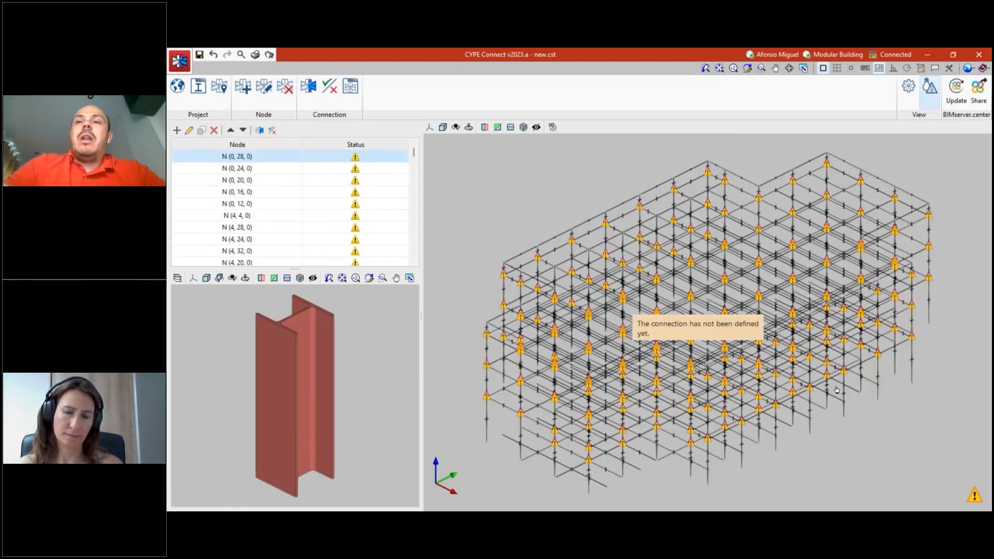
- Widen the 3D model view by narrowing the node list, and select node N (16, 8, 10.5)
{"action": "middle_click_drag", "start_coordinate": [853, 423], "coordinate": [890, 430]}
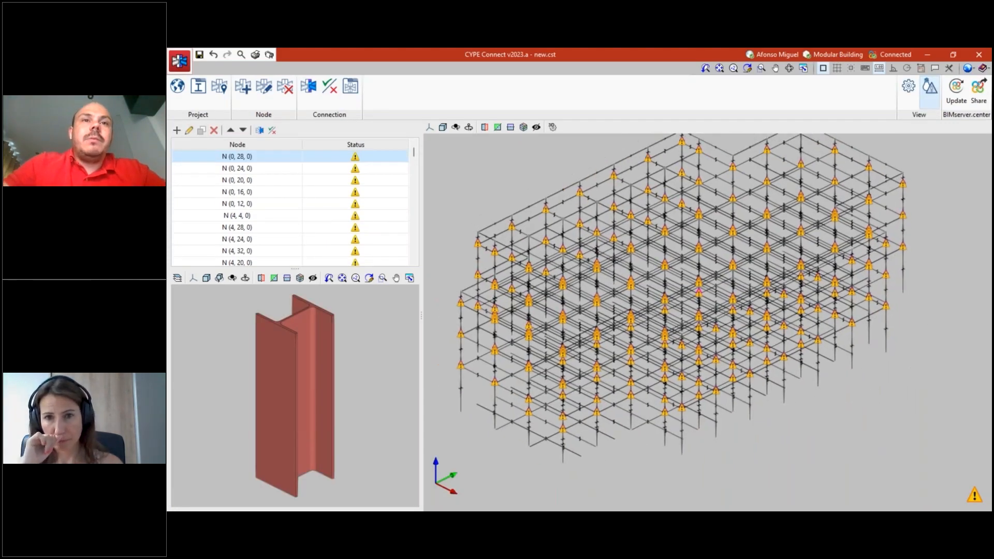
{"action": "left_click_drag", "start_coordinate": [421, 301], "coordinate": [373, 301]}
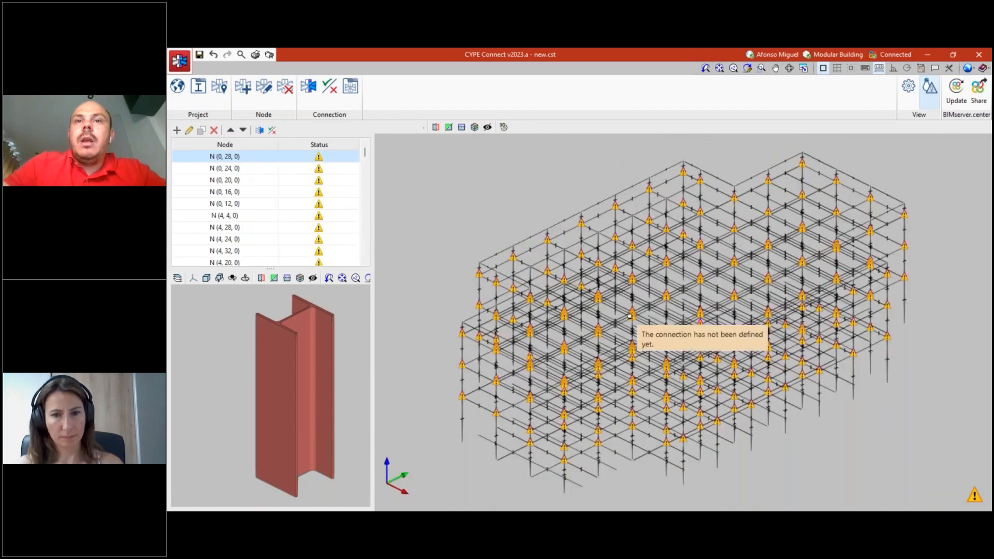
{"action": "scroll", "coordinate": [759, 430], "scroll_direction": "up", "scroll_amount": 6}
{"action": "mouse_move", "coordinate": [763, 431]}
{"action": "middle_mouse_down"}
{"action": "mouse_move", "coordinate": [779, 420]}
{"action": "mouse_move", "coordinate": [774, 432]}
{"action": "mouse_move", "coordinate": [763, 427]}
{"action": "middle_mouse_up"}
{"action": "scroll", "coordinate": [773, 433], "scroll_direction": "down", "scroll_amount": 4}
{"action": "scroll", "coordinate": [773, 433], "scroll_direction": "up", "scroll_amount": 1}
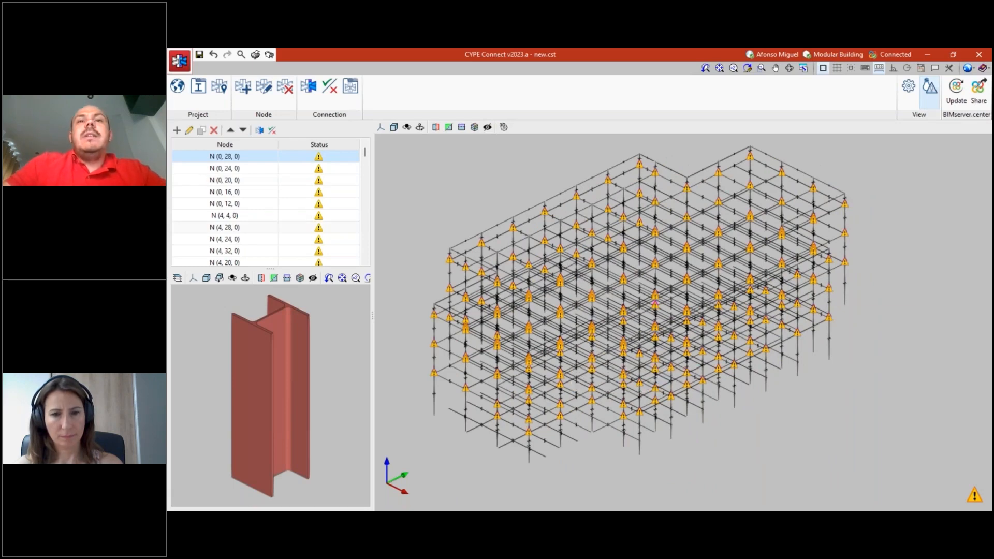
{"action": "scroll", "coordinate": [557, 235], "scroll_direction": "up", "scroll_amount": 1}
{"action": "left_click", "coordinate": [542, 207]}
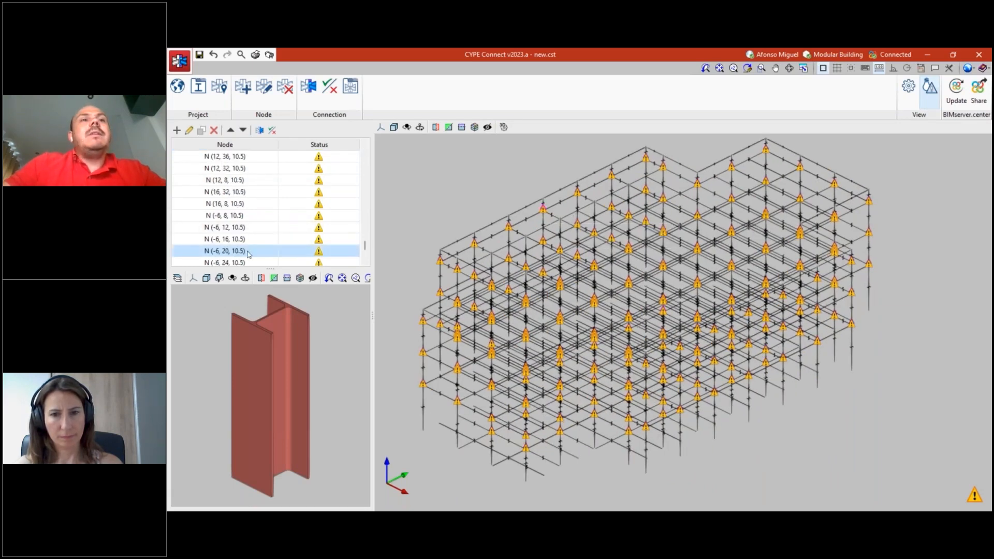
{"action": "left_click", "coordinate": [238, 204]}
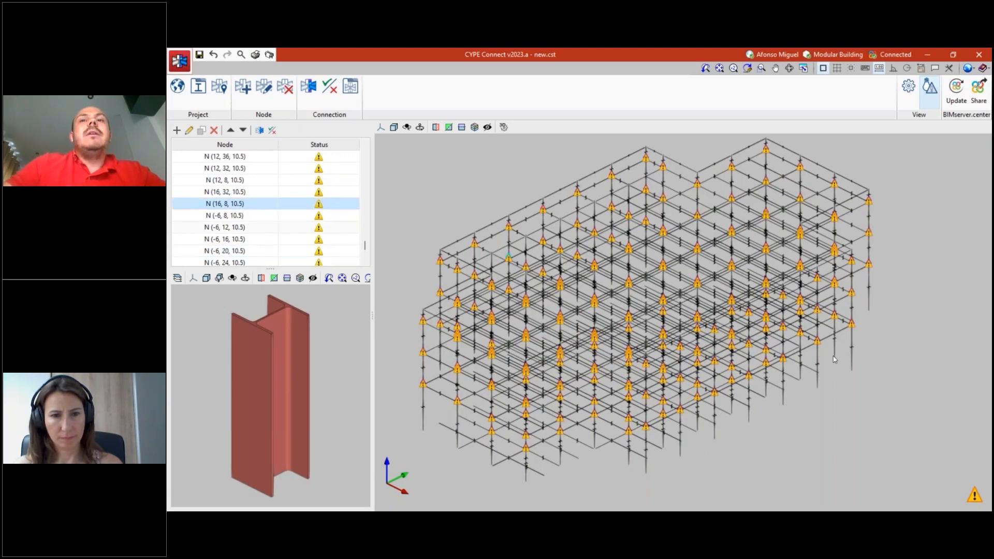
- Set the section representation in the view options to 3D Model
{"action": "scroll", "coordinate": [833, 359], "scroll_direction": "down", "scroll_amount": 2}
{"action": "middle_click_drag", "start_coordinate": [819, 382], "coordinate": [766, 396], "text": "shift"}
{"action": "scroll", "coordinate": [686, 318], "scroll_direction": "up", "scroll_amount": 2}
{"action": "scroll", "coordinate": [678, 343], "scroll_direction": "down", "scroll_amount": 2}
{"action": "middle_click_drag", "start_coordinate": [679, 344], "coordinate": [688, 358], "text": "shift"}
{"action": "middle_click_drag", "start_coordinate": [795, 236], "coordinate": [780, 217]}
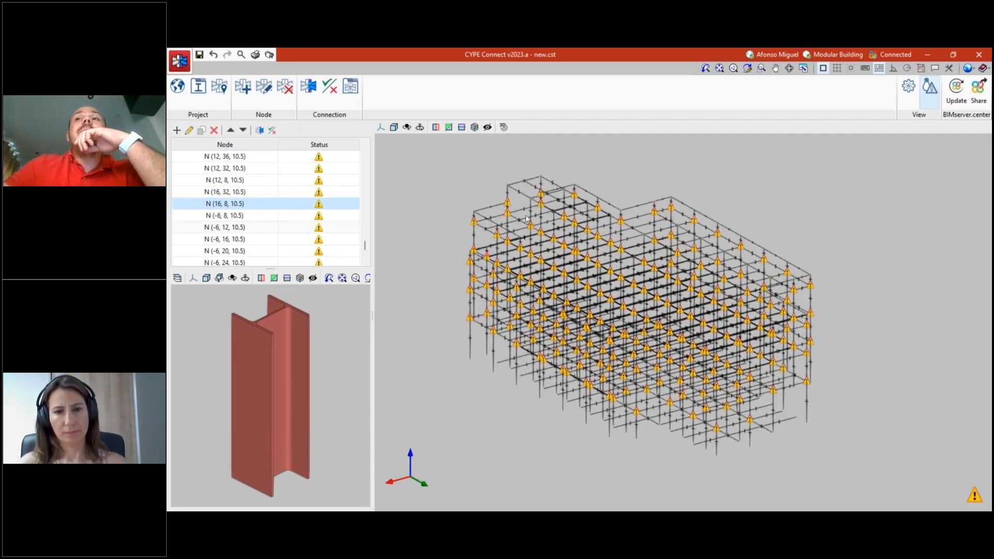
{"action": "left_click", "coordinate": [909, 103]}
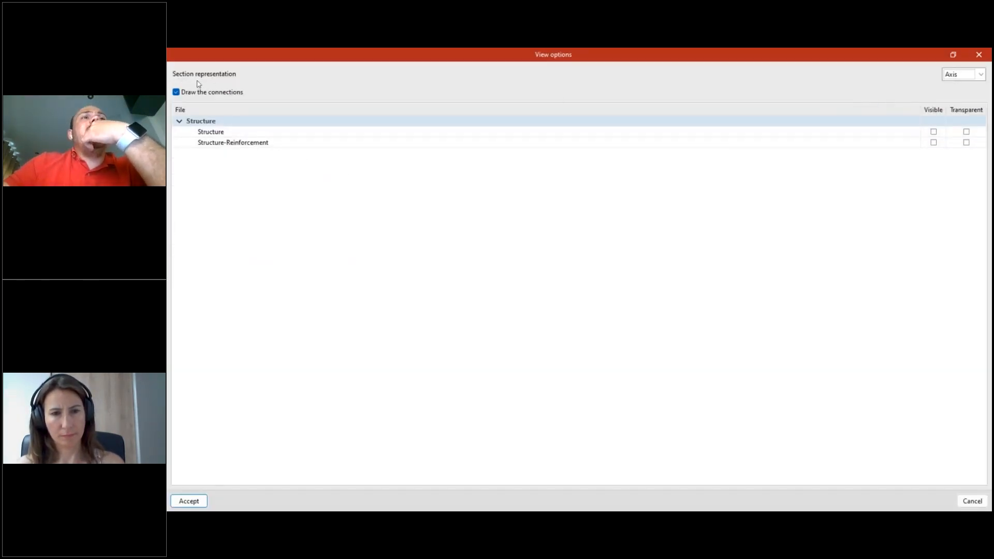
{"action": "left_click", "coordinate": [961, 75]}
{"action": "left_click", "coordinate": [958, 85]}
{"action": "left_click", "coordinate": [189, 501]}
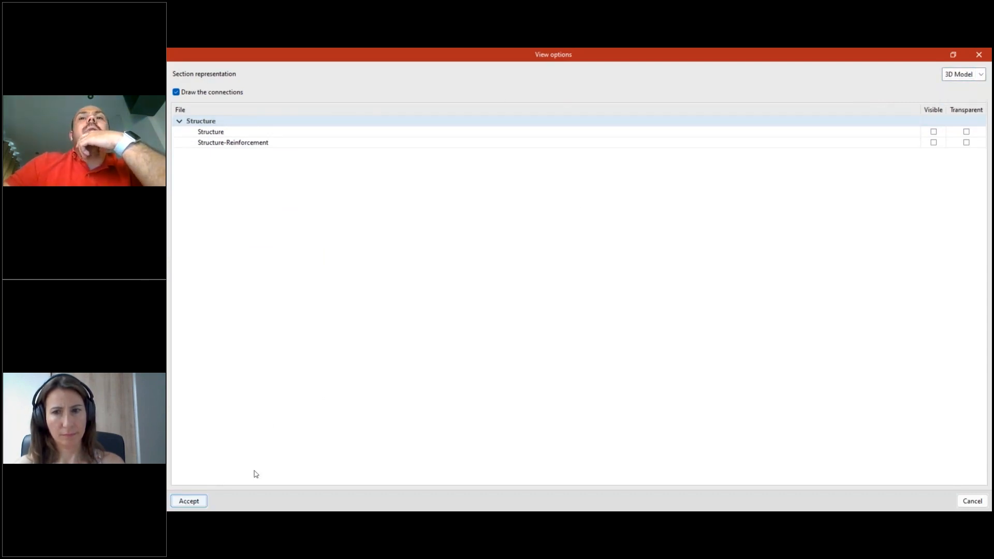
- Examine the steel frame's columns, beams and connection nodes from several angles and up close
{"action": "scroll", "coordinate": [509, 445], "scroll_direction": "up", "scroll_amount": 2}
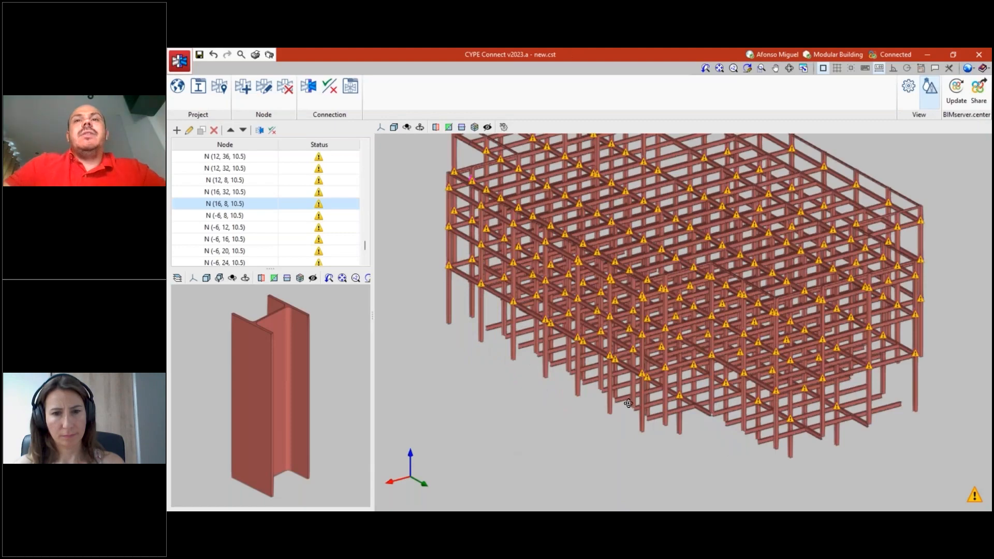
{"action": "middle_click_drag", "start_coordinate": [628, 403], "coordinate": [791, 403]}
{"action": "scroll", "coordinate": [642, 362], "scroll_direction": "up", "scroll_amount": 4}
{"action": "middle_click_drag", "start_coordinate": [634, 337], "coordinate": [628, 294]}
{"action": "scroll", "coordinate": [714, 331], "scroll_direction": "down", "scroll_amount": 4}
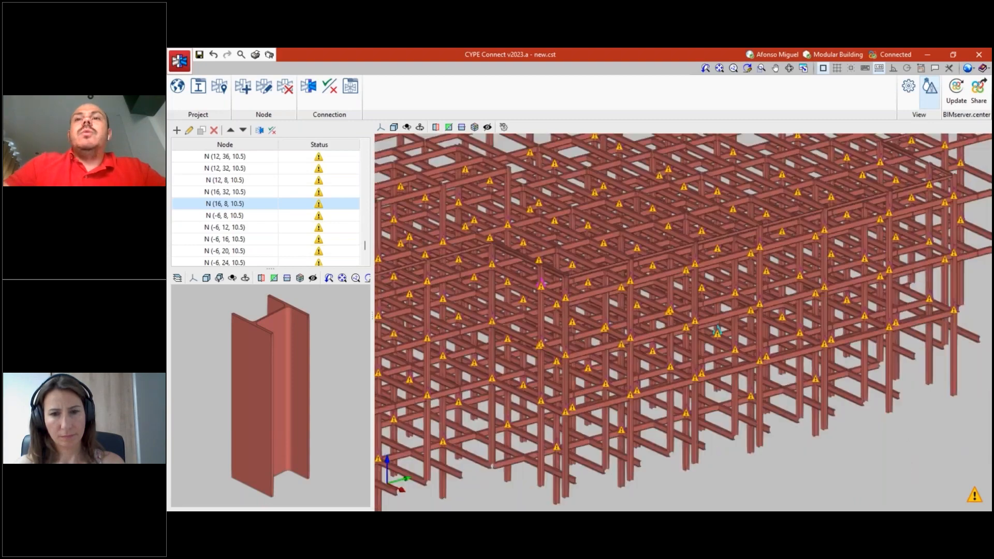
{"action": "scroll", "coordinate": [713, 325], "scroll_direction": "up", "scroll_amount": 5}
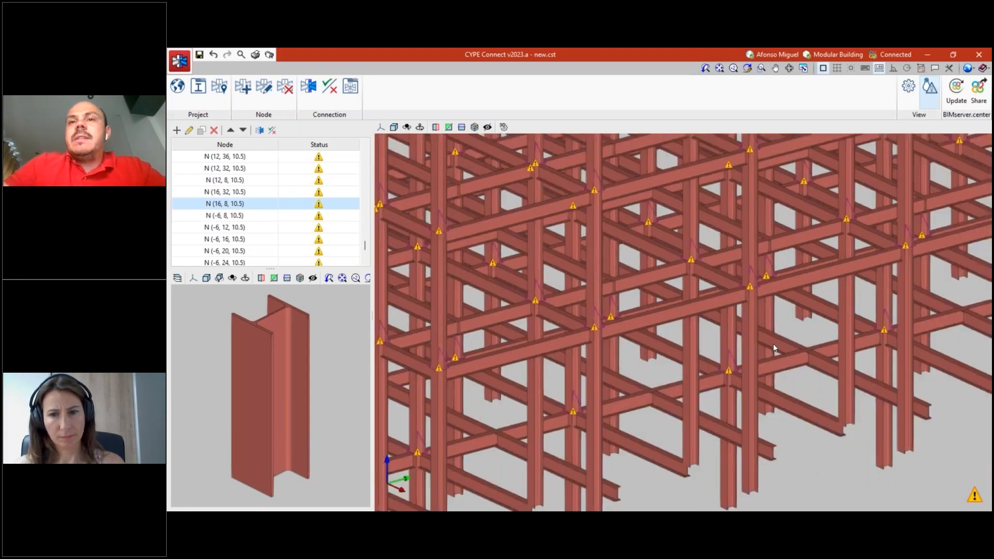
{"action": "mouse_move", "coordinate": [772, 343]}
{"action": "middle_mouse_down"}
{"action": "mouse_move", "coordinate": [738, 361]}
{"action": "mouse_move", "coordinate": [734, 406]}
{"action": "mouse_move", "coordinate": [754, 413]}
{"action": "middle_mouse_up"}
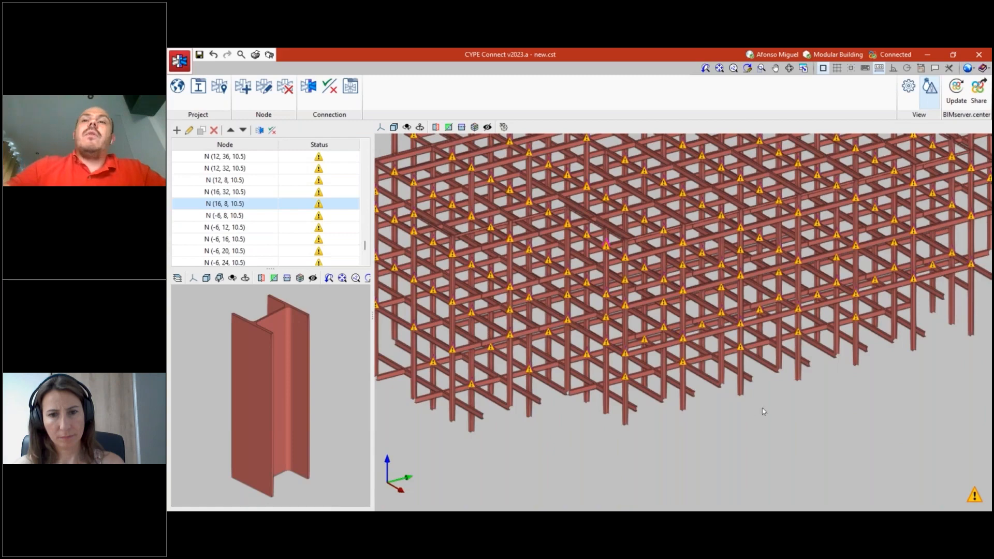
{"action": "scroll", "coordinate": [737, 410], "scroll_direction": "down", "scroll_amount": 4}
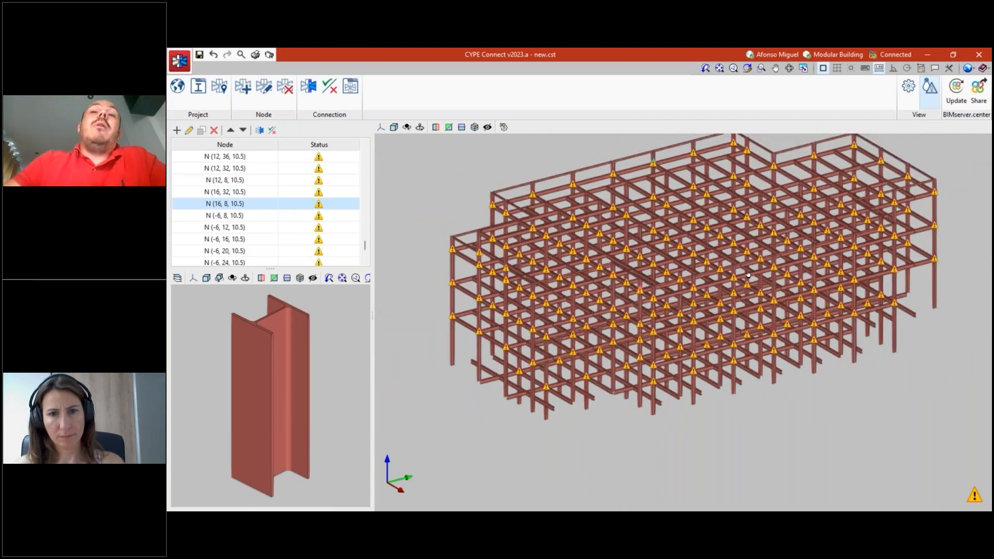
{"action": "scroll", "coordinate": [732, 224], "scroll_direction": "up", "scroll_amount": 6}
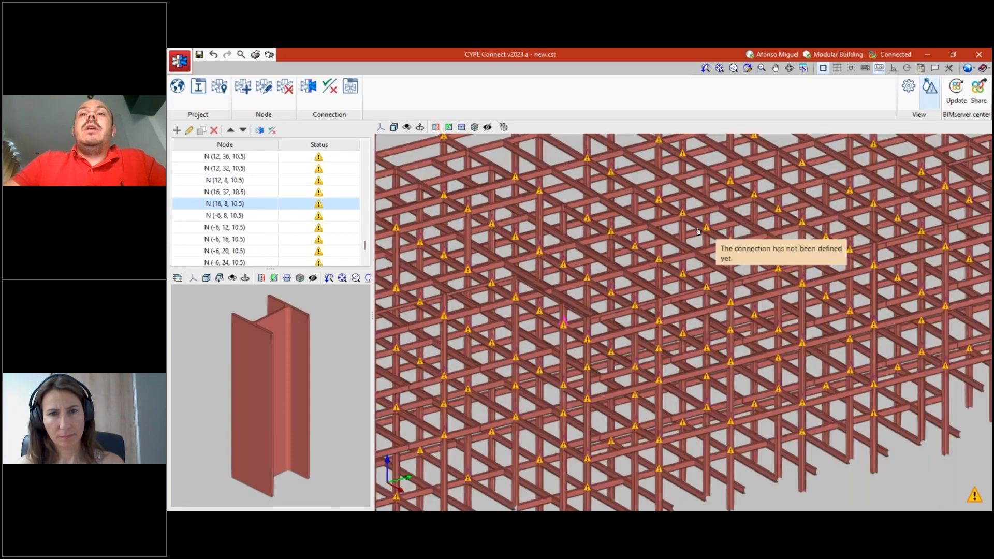
{"action": "scroll", "coordinate": [653, 166], "scroll_direction": "down", "scroll_amount": 5}
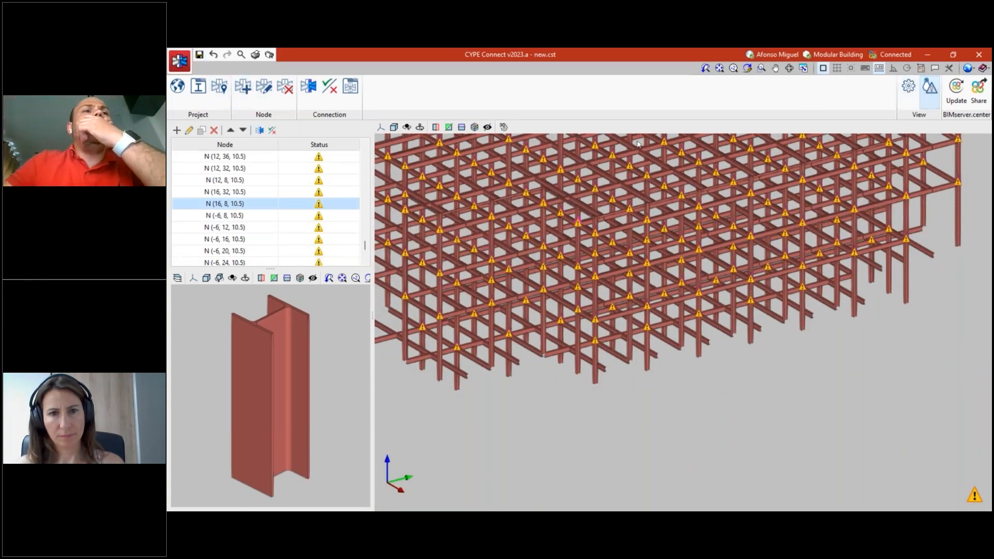
- Make the Structure-Reinforcement file visible in the model view
{"action": "left_click", "coordinate": [929, 89]}
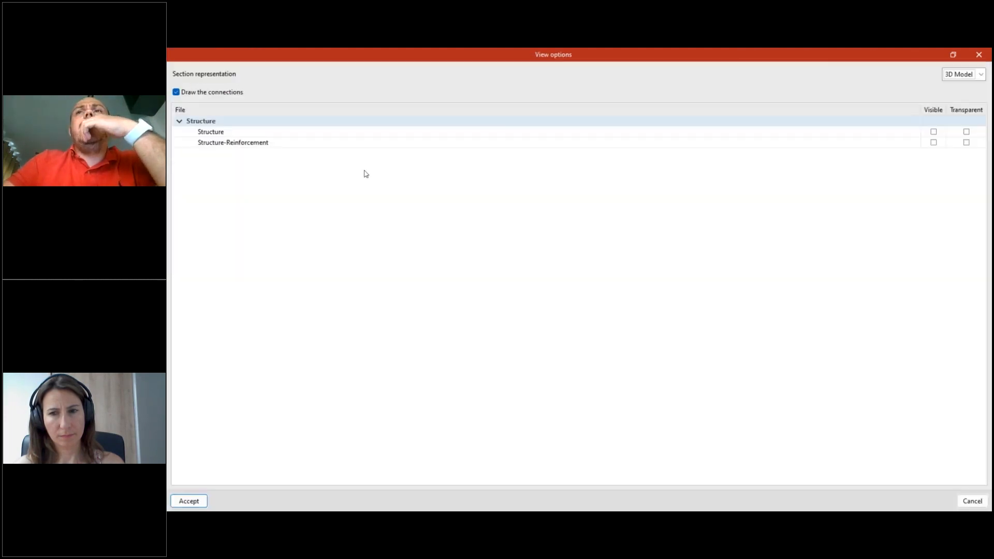
{"action": "left_click", "coordinate": [934, 142]}
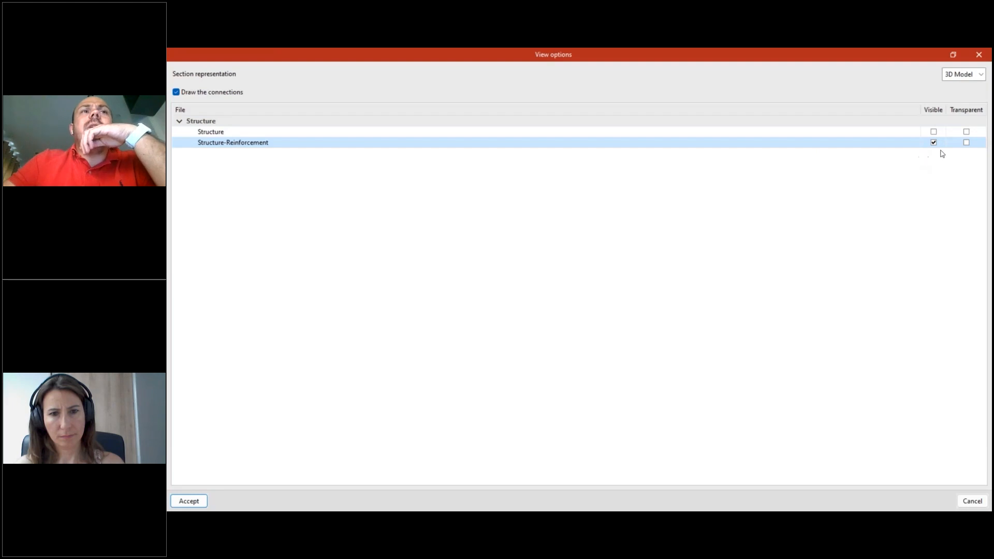
{"action": "left_click", "coordinate": [189, 501]}
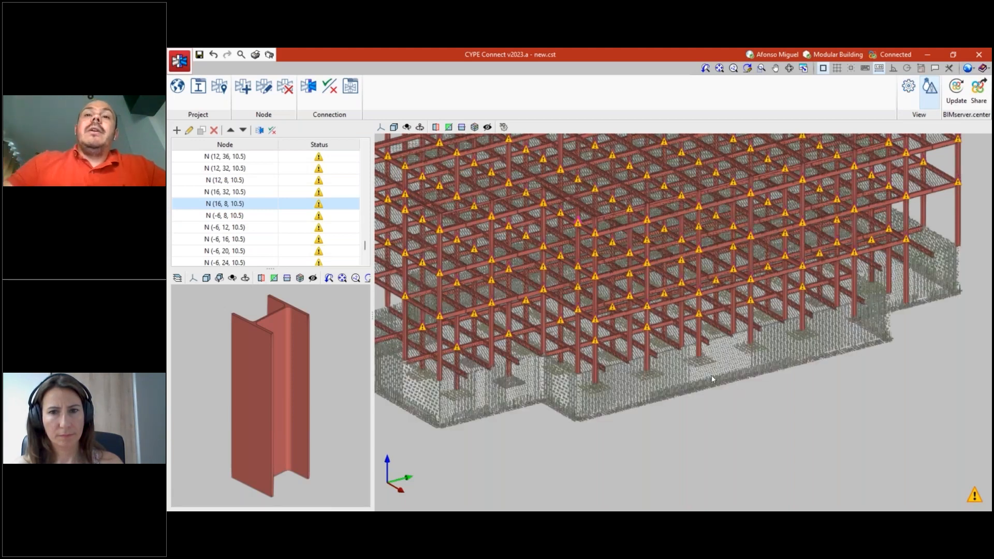
- Examine the basement wall and footing reinforcement where it meets the steel columns, with the connection warning symbols shown and hidden
{"action": "middle_click_drag", "start_coordinate": [681, 360], "coordinate": [771, 394], "text": "shift"}
{"action": "scroll", "coordinate": [771, 394], "scroll_direction": "up", "scroll_amount": 5}
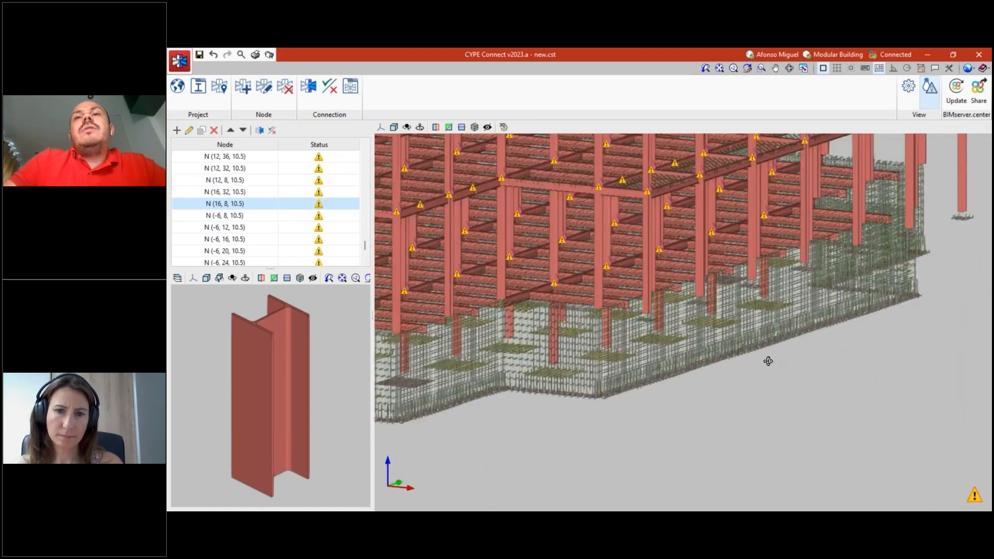
{"action": "scroll", "coordinate": [758, 366], "scroll_direction": "down", "scroll_amount": 2}
{"action": "middle_click_drag", "start_coordinate": [715, 356], "coordinate": [751, 378]}
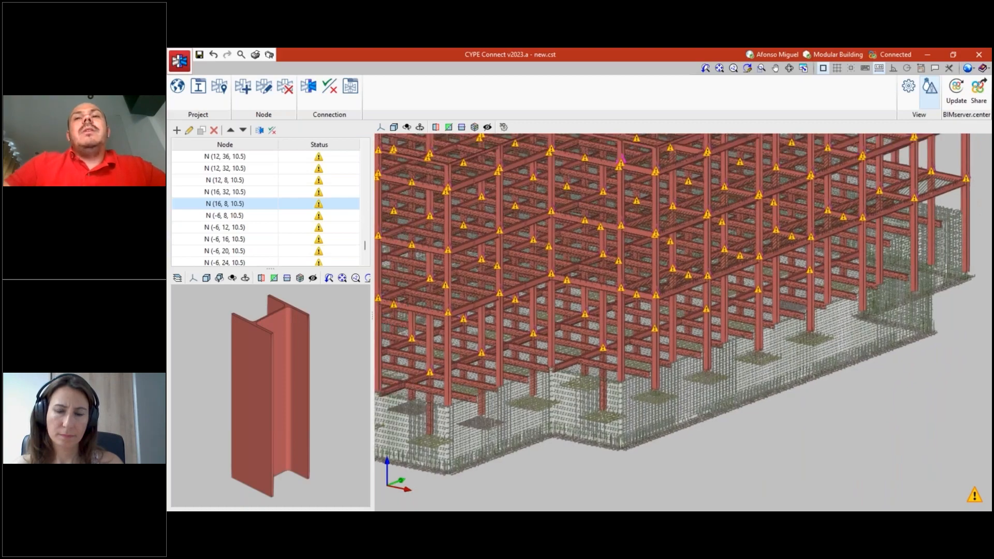
{"action": "scroll", "coordinate": [700, 370], "scroll_direction": "up", "scroll_amount": 1}
{"action": "scroll", "coordinate": [700, 369], "scroll_direction": "up", "scroll_amount": 4}
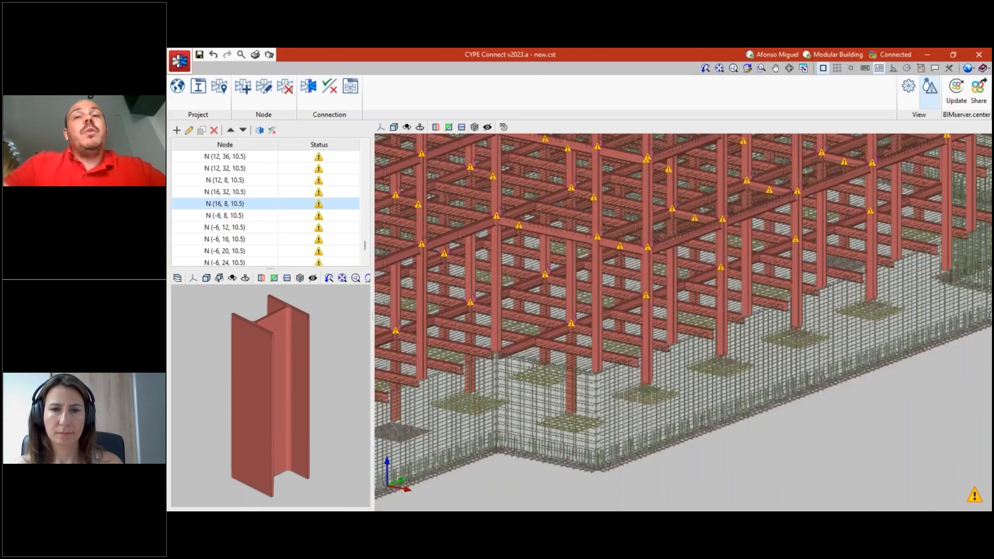
{"action": "scroll", "coordinate": [738, 359], "scroll_direction": "up", "scroll_amount": 1}
{"action": "middle_click_drag", "start_coordinate": [738, 359], "coordinate": [733, 330]}
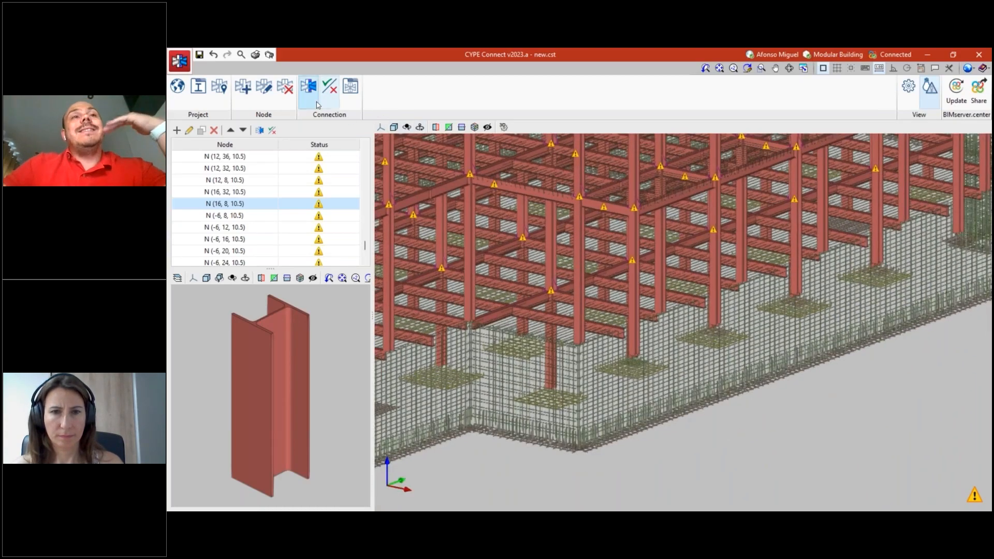
{"action": "scroll", "coordinate": [708, 310], "scroll_direction": "up", "scroll_amount": 2}
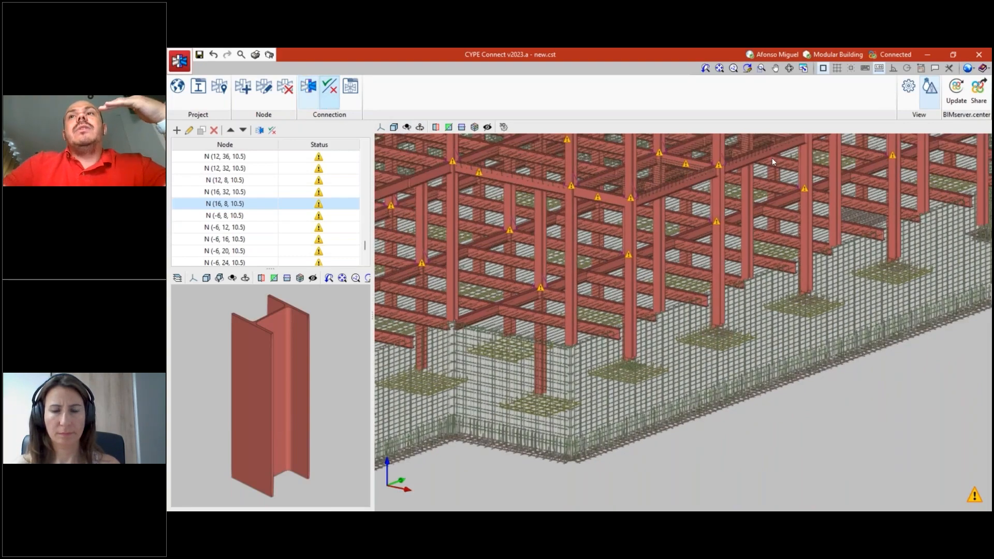
{"action": "left_click", "coordinate": [930, 94]}
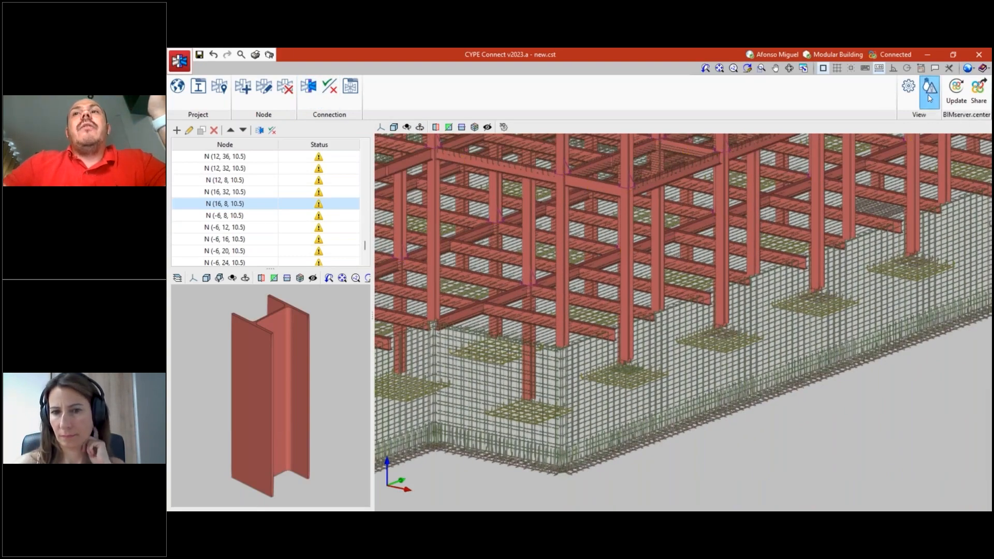
{"action": "scroll", "coordinate": [713, 344], "scroll_direction": "down", "scroll_amount": 2}
{"action": "middle_click_drag", "start_coordinate": [712, 357], "coordinate": [672, 329]}
{"action": "scroll", "coordinate": [687, 328], "scroll_direction": "up", "scroll_amount": 3}
{"action": "scroll", "coordinate": [672, 329], "scroll_direction": "down", "scroll_amount": 2}
- Hide the Structure-Reinforcement file so only the steel bars are displayed around the joints
{"action": "left_click", "coordinate": [905, 97]}
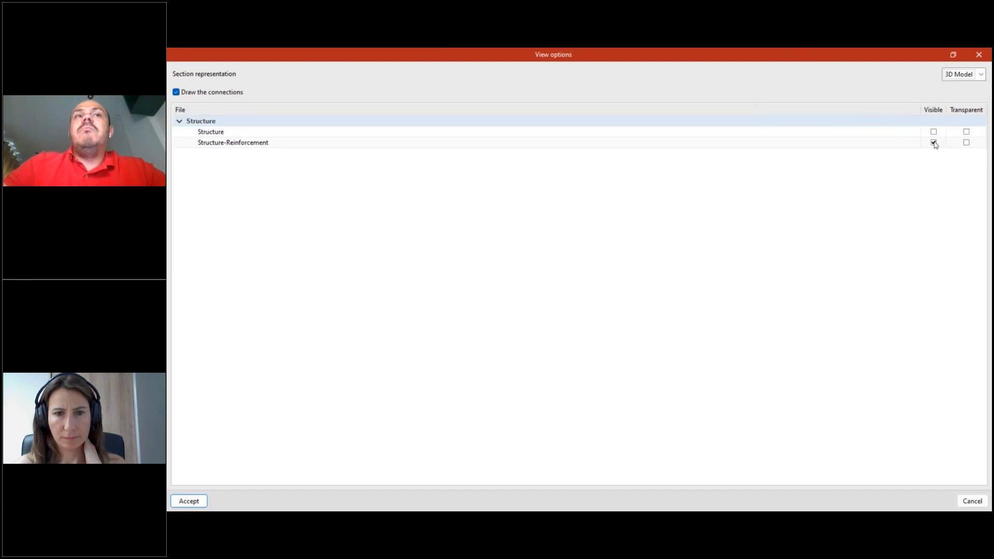
{"action": "left_click", "coordinate": [934, 143]}
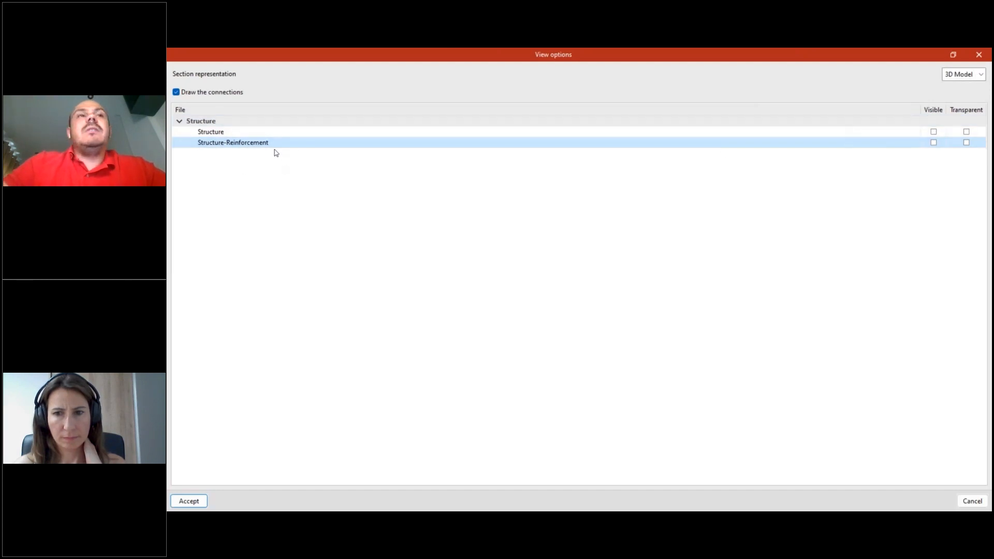
{"action": "left_click", "coordinate": [205, 502]}
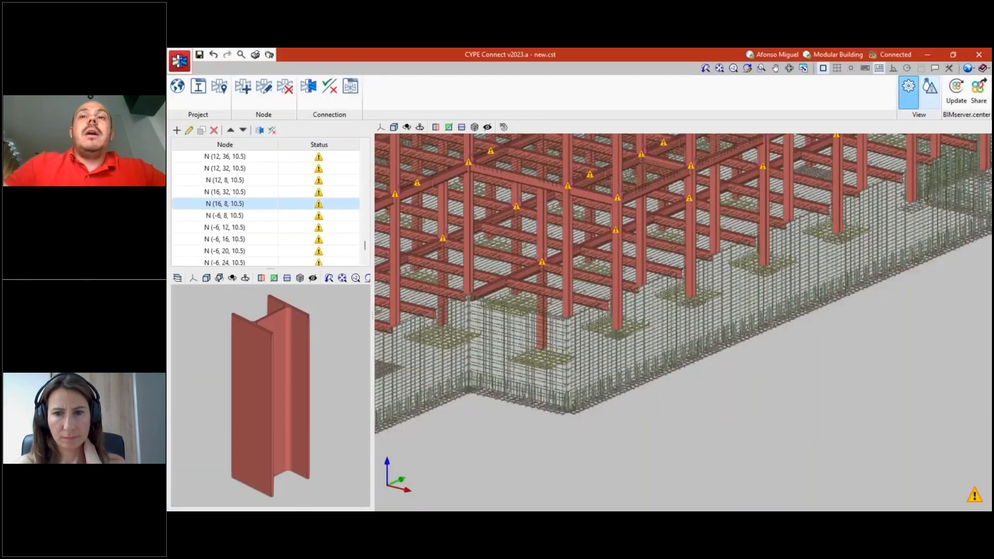
{"action": "middle_click_drag", "start_coordinate": [630, 368], "coordinate": [705, 423]}
{"action": "middle_click_drag", "start_coordinate": [705, 423], "coordinate": [655, 306], "text": "shift"}
{"action": "scroll", "coordinate": [655, 306], "scroll_direction": "up", "scroll_amount": 3}
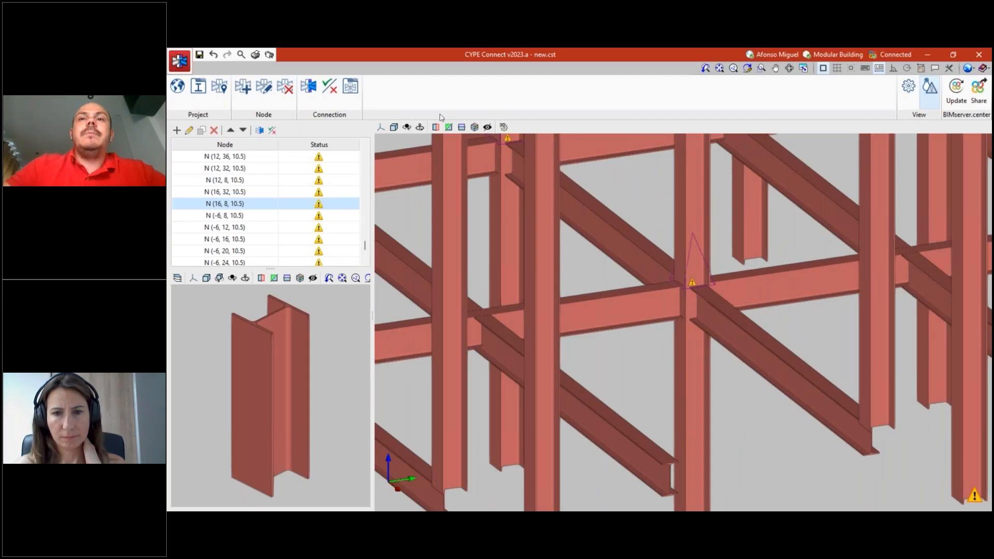
- Open node N (12, 16, 0) for editing, review its column sections P1 and P2, and close it without changes
{"action": "scroll", "coordinate": [704, 284], "scroll_direction": "up", "scroll_amount": 2}
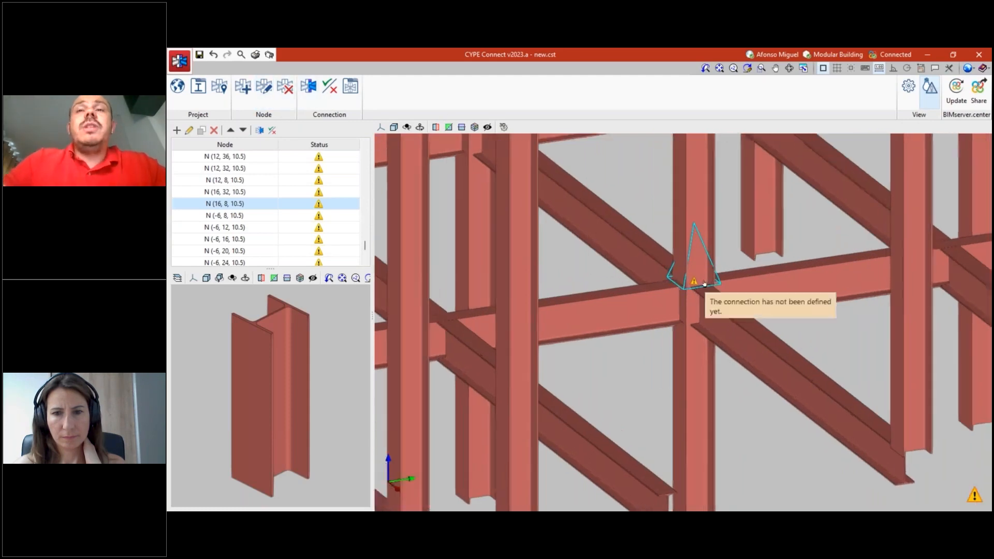
{"action": "scroll", "coordinate": [704, 283], "scroll_direction": "up", "scroll_amount": 1}
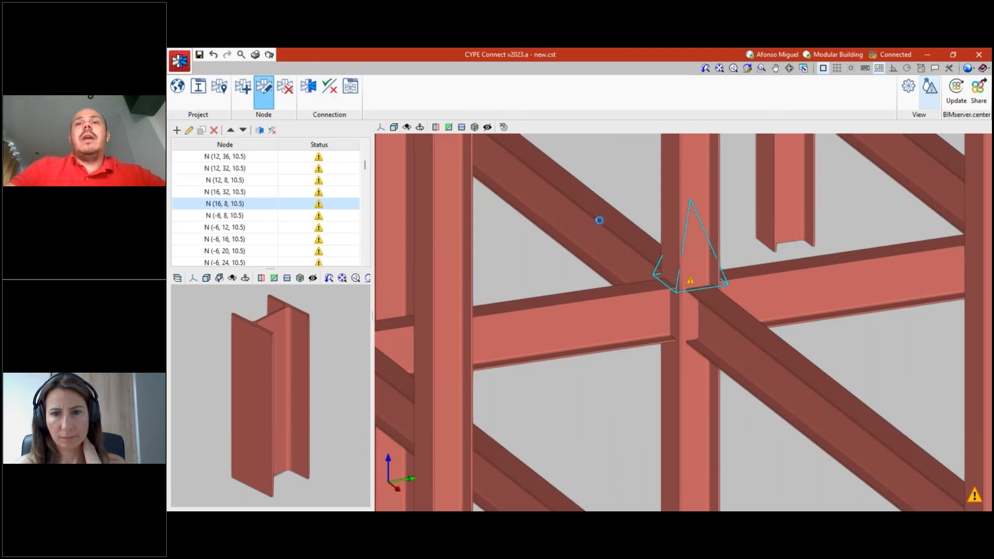
{"action": "left_click", "coordinate": [676, 286]}
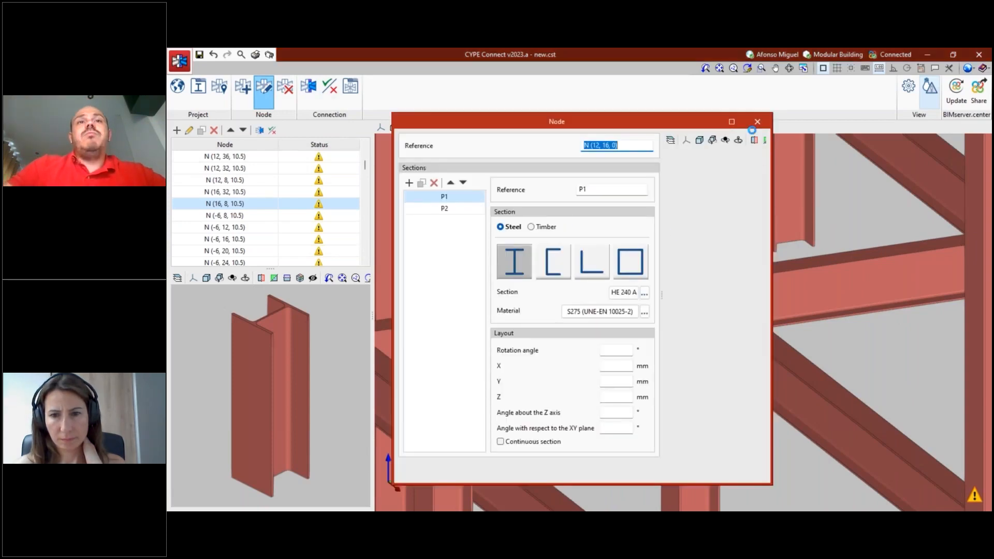
{"action": "left_click", "coordinate": [732, 122]}
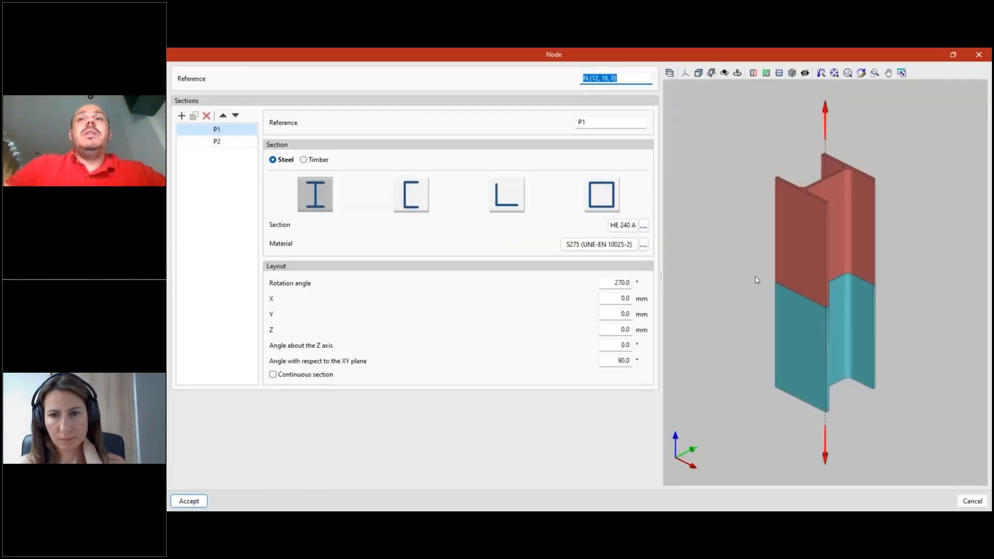
{"action": "left_click", "coordinate": [218, 142]}
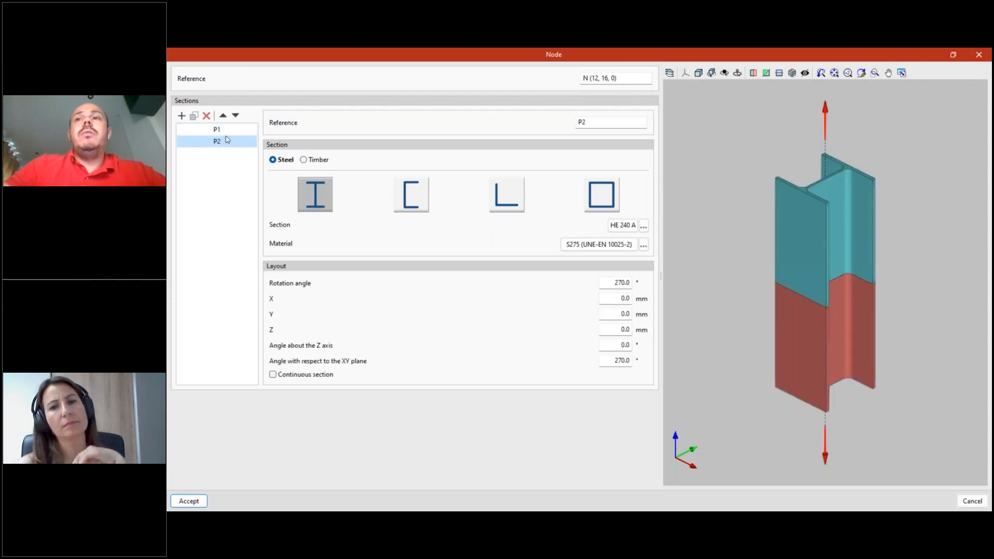
{"action": "left_click", "coordinate": [228, 132]}
{"action": "left_click", "coordinate": [232, 142]}
{"action": "left_click", "coordinate": [233, 133]}
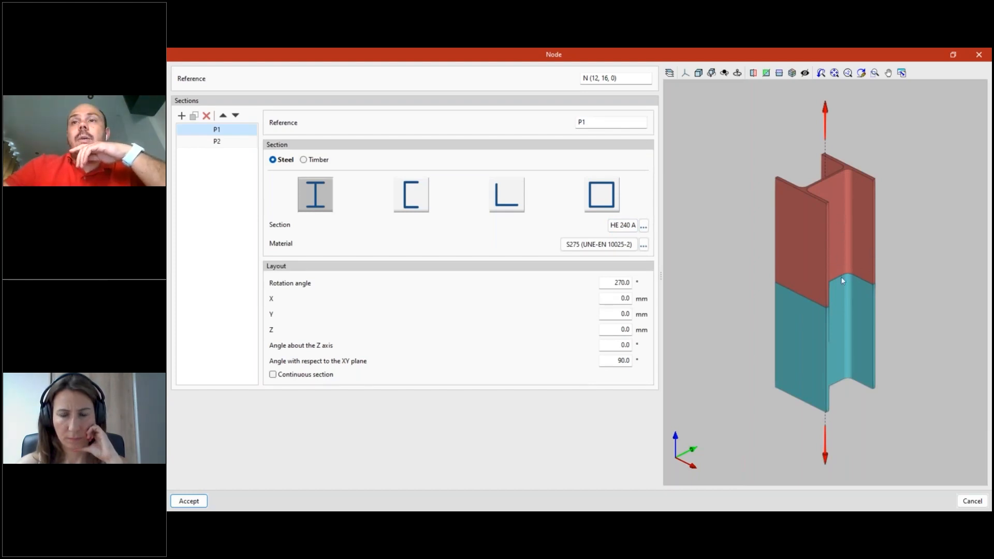
{"action": "left_click", "coordinate": [979, 55]}
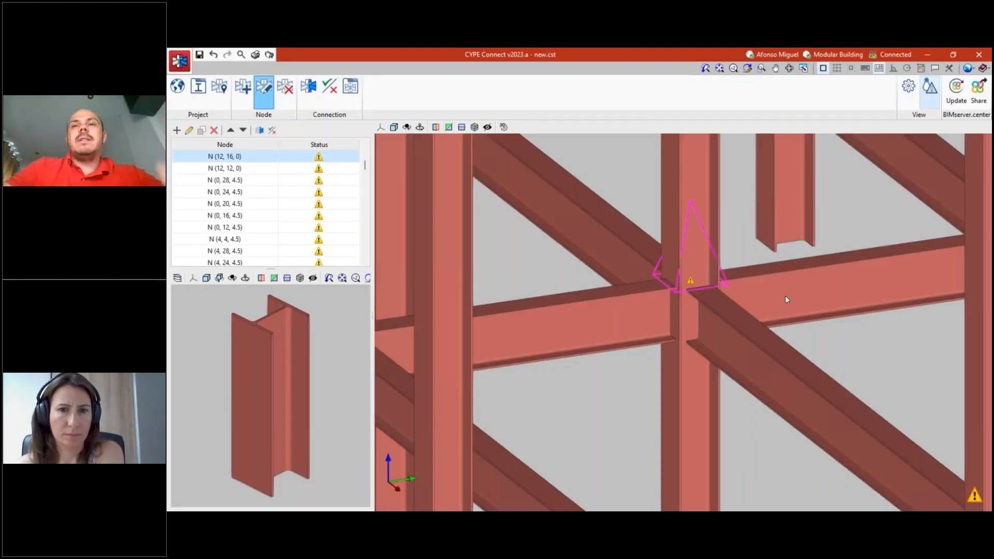
- Delete node N (12, 16, 0) at the column joint where the four beams meet
{"action": "scroll", "coordinate": [786, 300], "scroll_direction": "down", "scroll_amount": 1}
{"action": "scroll", "coordinate": [767, 301], "scroll_direction": "up", "scroll_amount": 1}
{"action": "middle_click_drag", "start_coordinate": [722, 286], "coordinate": [687, 305], "text": "shift"}
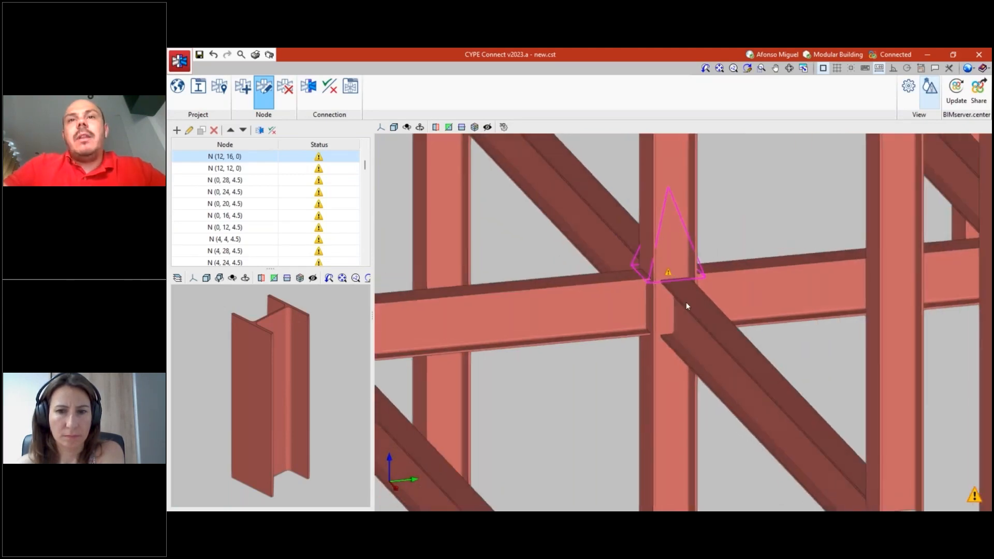
{"action": "mouse_move", "coordinate": [735, 342]}
{"action": "middle_mouse_down", "text": "shift"}
{"action": "mouse_move", "coordinate": [734, 350]}
{"action": "mouse_move", "coordinate": [720, 347]}
{"action": "middle_mouse_up", "text": "shift"}
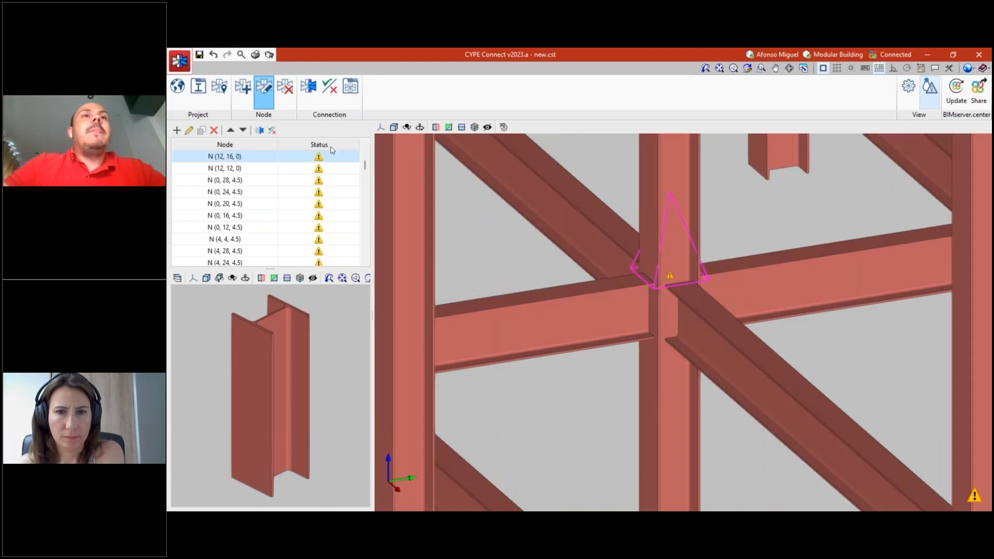
{"action": "left_click", "coordinate": [286, 89]}
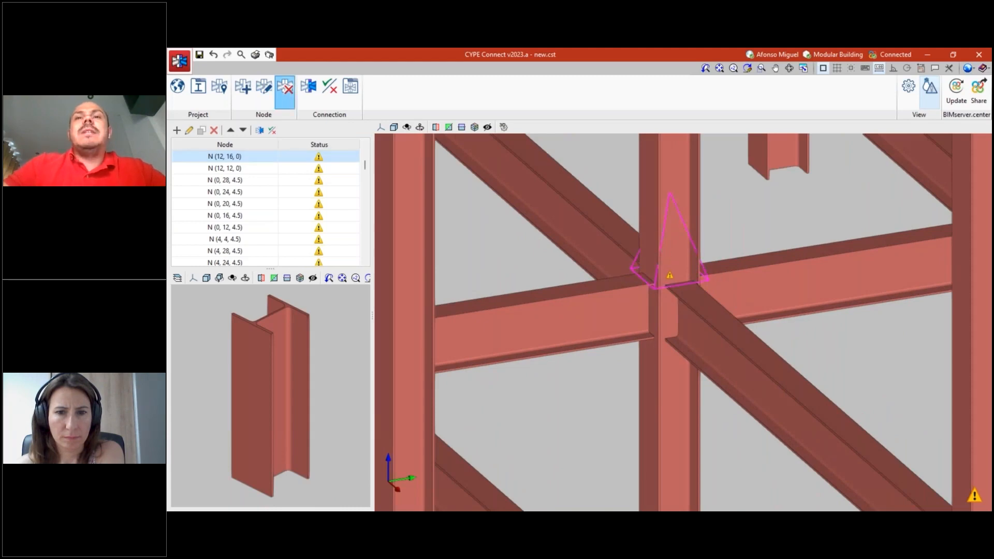
{"action": "left_click", "coordinate": [663, 286]}
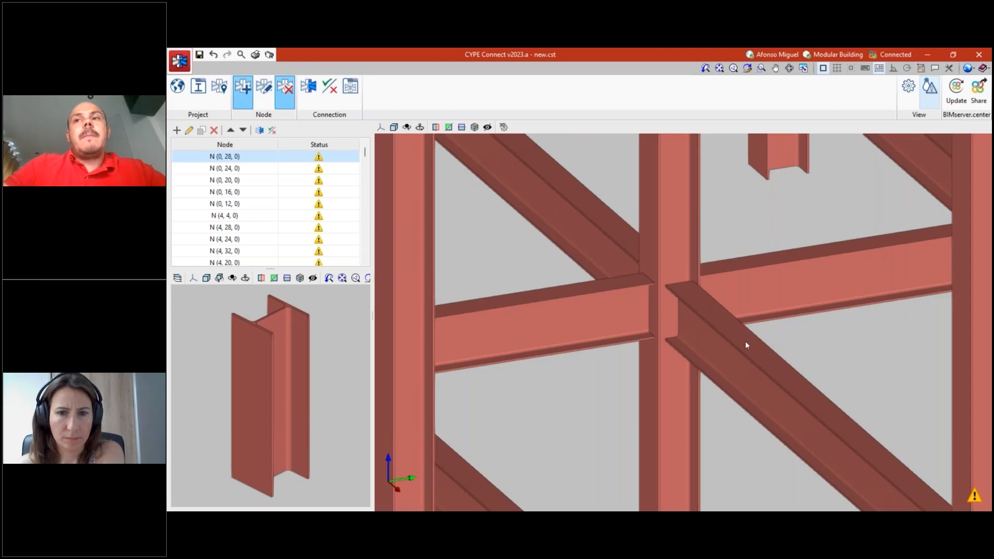
- Create a new node at the cleared joint from its four beams and the lower and upper column segments
{"action": "scroll", "coordinate": [736, 334], "scroll_direction": "down", "scroll_amount": 4}
{"action": "scroll", "coordinate": [675, 305], "scroll_direction": "up", "scroll_amount": 2}
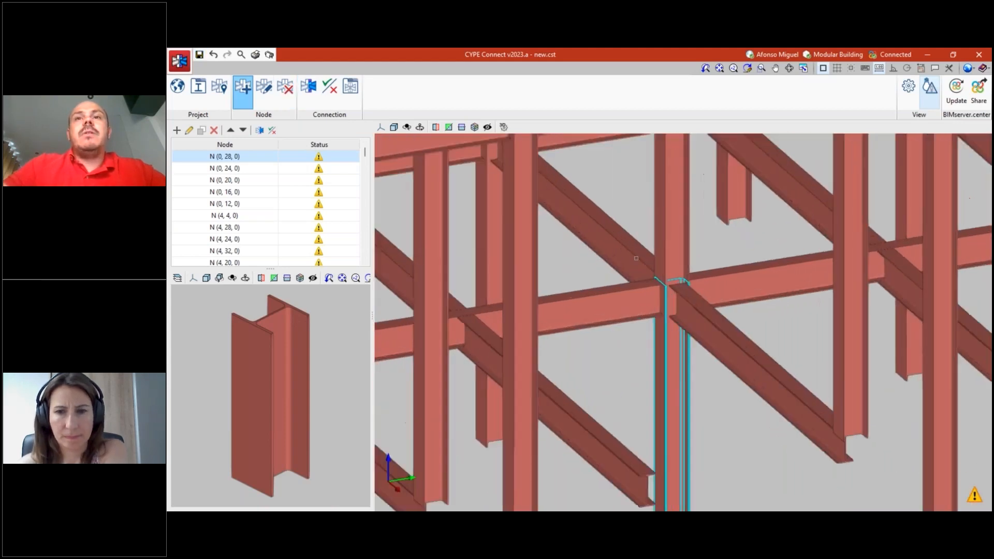
{"action": "left_click", "coordinate": [627, 269]}
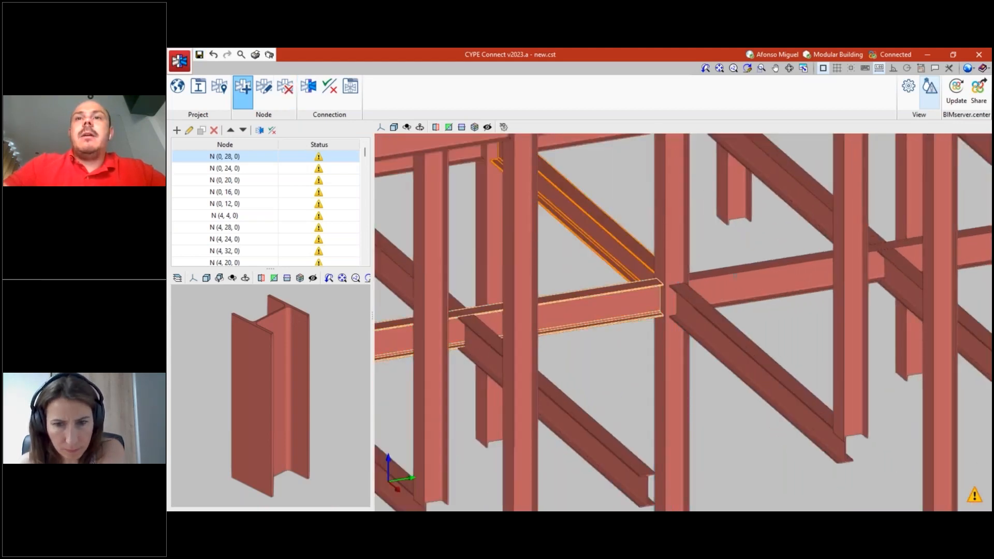
{"action": "left_click", "coordinate": [633, 306]}
{"action": "left_click", "coordinate": [720, 318]}
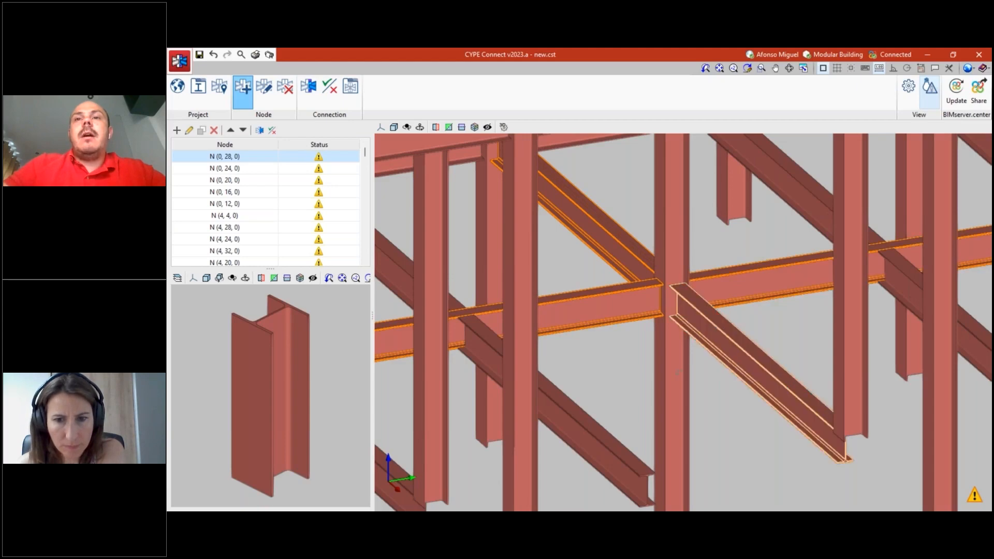
{"action": "left_click", "coordinate": [678, 372]}
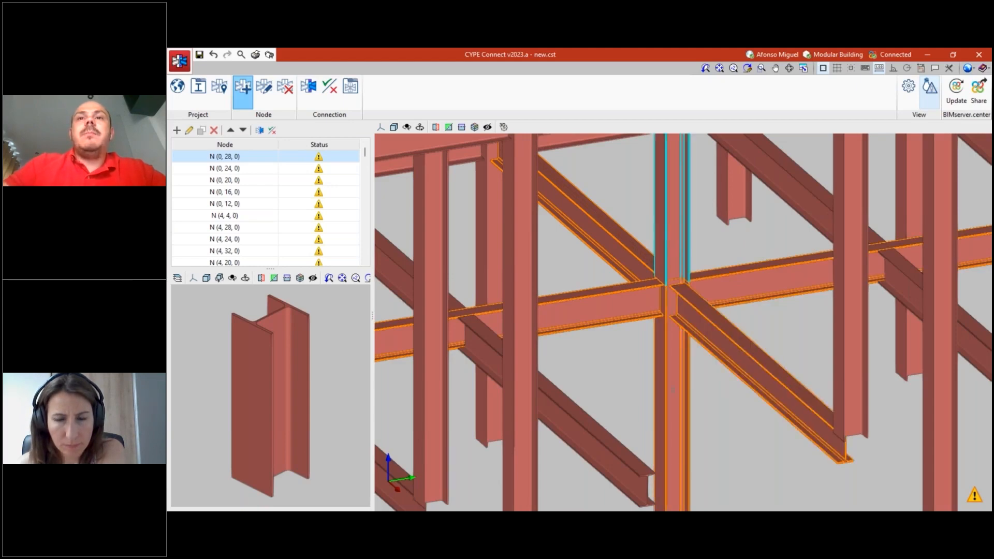
{"action": "scroll", "coordinate": [655, 372], "scroll_direction": "up", "scroll_amount": 3}
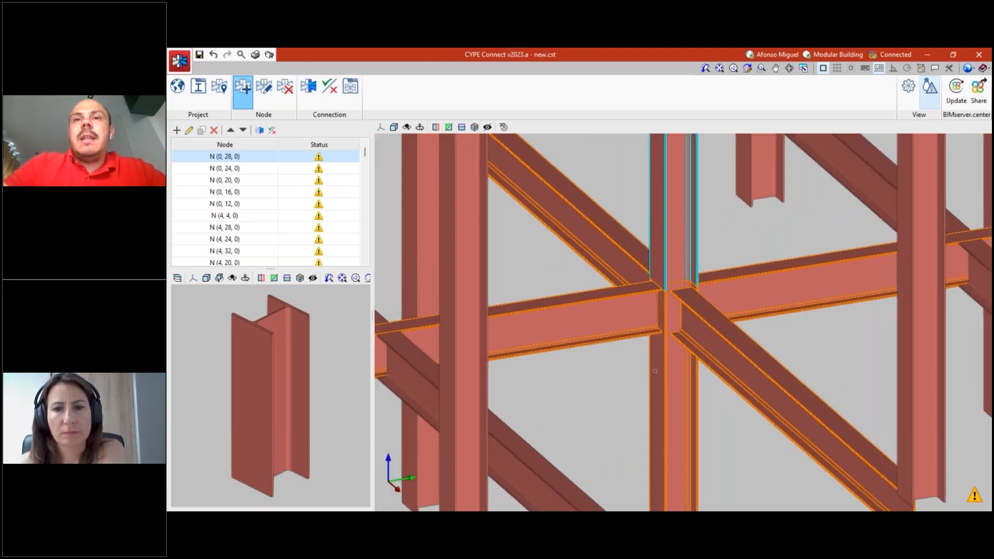
{"action": "scroll", "coordinate": [665, 292], "scroll_direction": "up", "scroll_amount": 5}
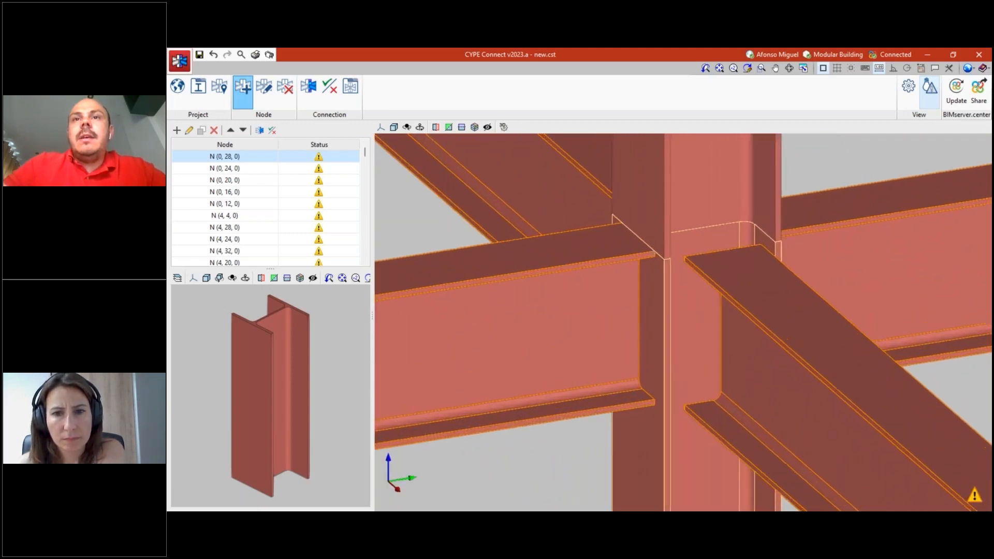
{"action": "scroll", "coordinate": [676, 306], "scroll_direction": "down", "scroll_amount": 2}
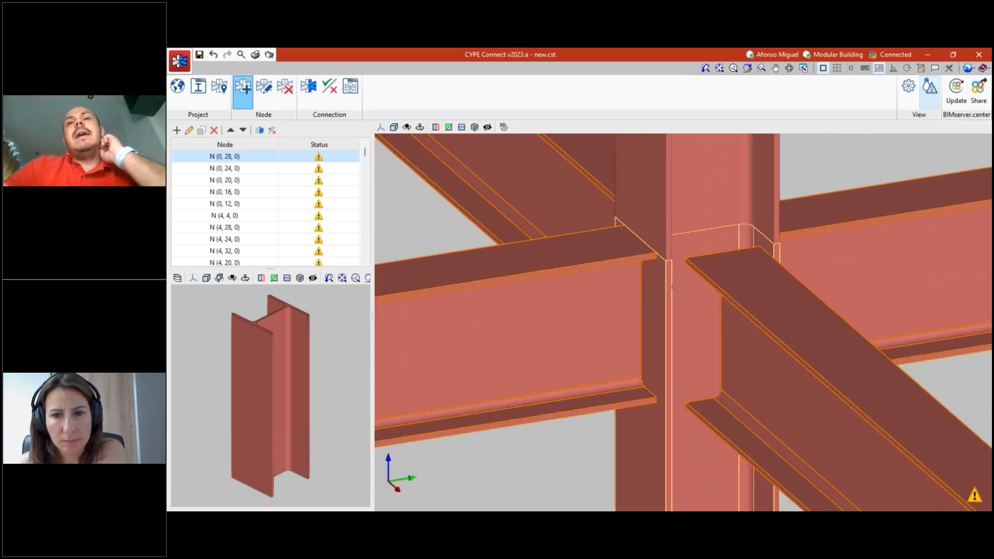
{"action": "scroll", "coordinate": [676, 306], "scroll_direction": "down", "scroll_amount": 2}
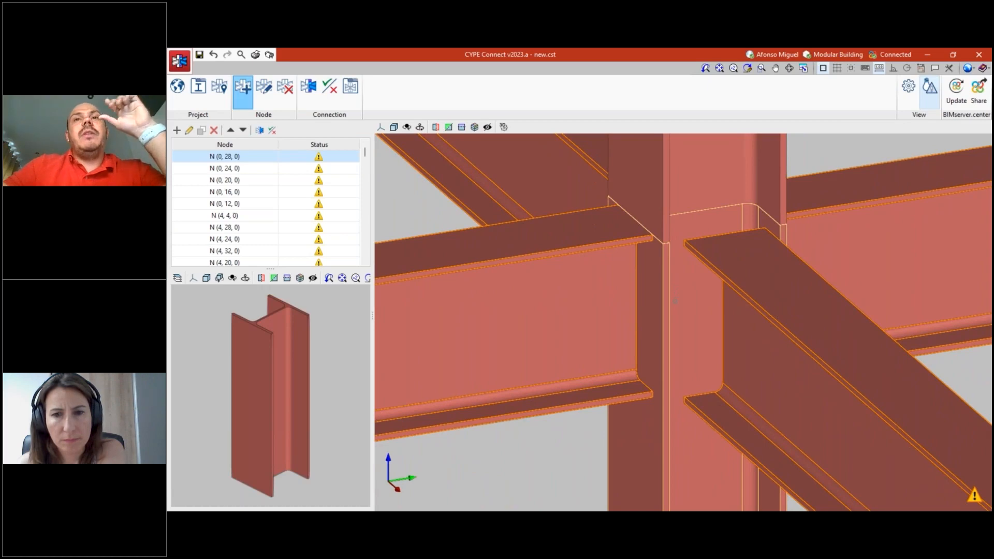
{"action": "scroll", "coordinate": [675, 321], "scroll_direction": "down", "scroll_amount": 1}
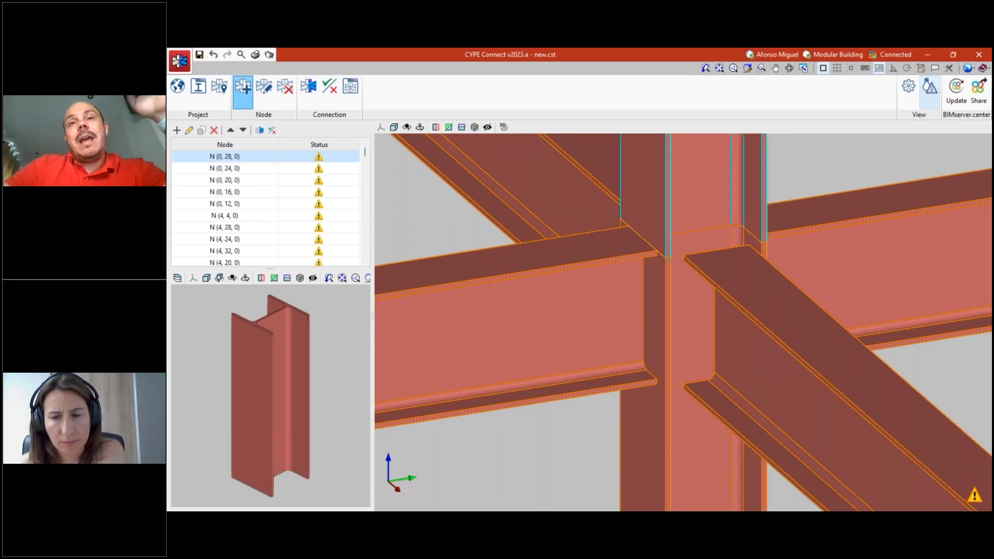
{"action": "scroll", "coordinate": [672, 257], "scroll_direction": "down", "scroll_amount": 3}
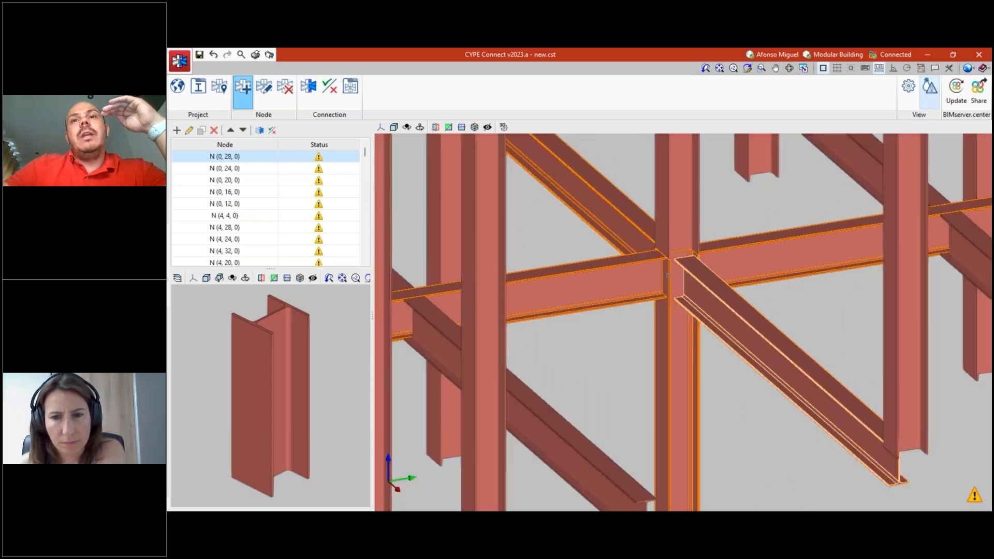
{"action": "scroll", "coordinate": [671, 335], "scroll_direction": "down", "scroll_amount": 1}
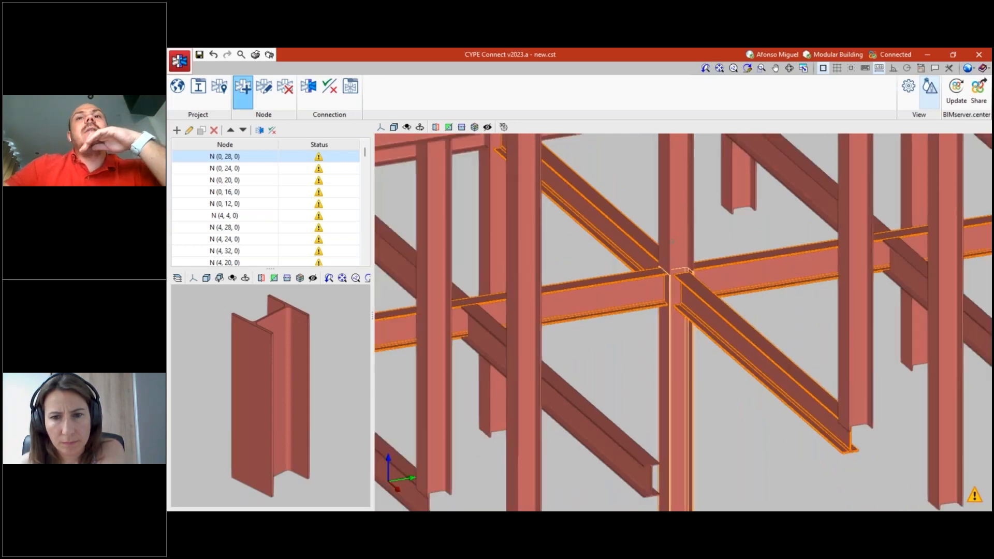
{"action": "left_click", "coordinate": [724, 230]}
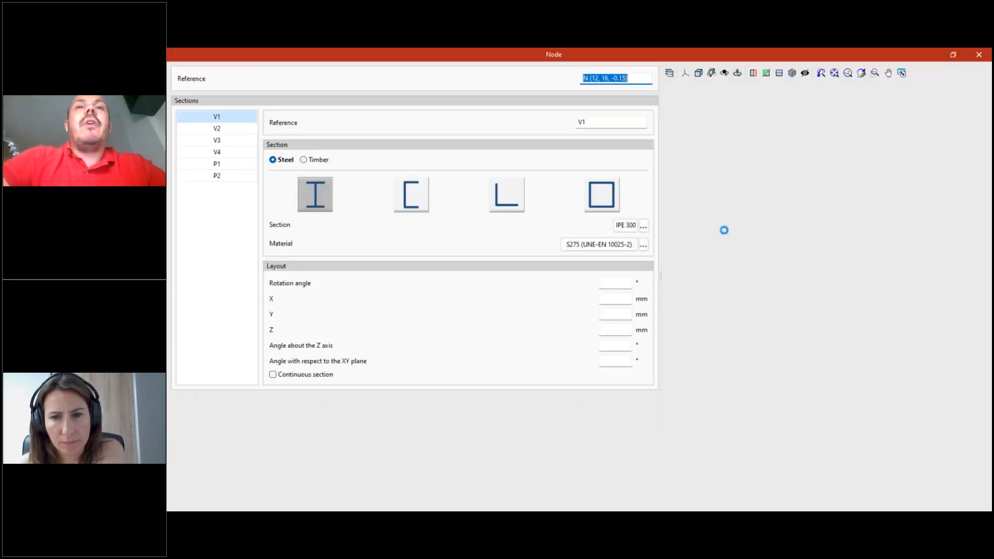
- Check the new node's column sections P1 and P2 and beam sections V1 to V4, and accept the node
{"action": "left_click", "coordinate": [231, 164]}
{"action": "left_click", "coordinate": [233, 178]}
{"action": "left_click", "coordinate": [231, 120]}
{"action": "left_click", "coordinate": [233, 130]}
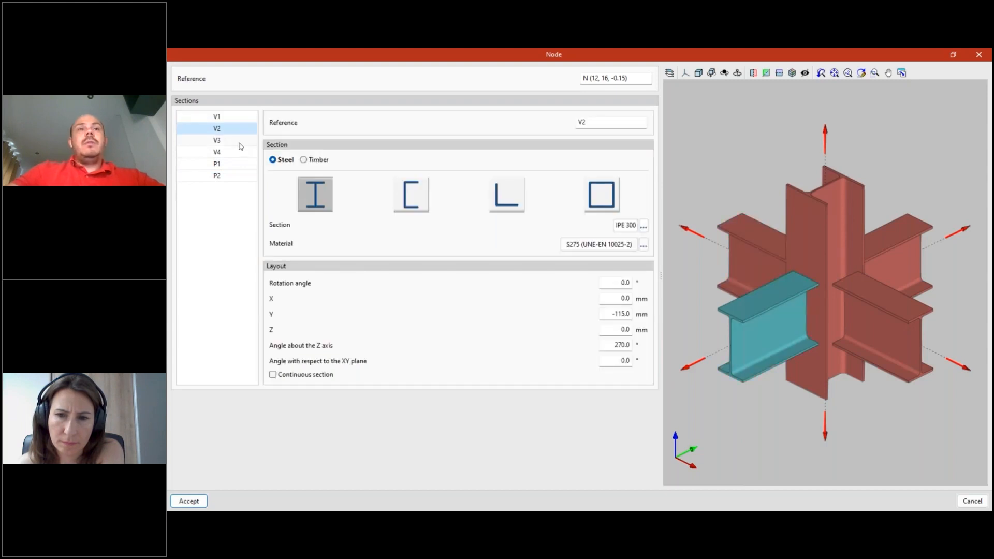
{"action": "left_click", "coordinate": [238, 140]}
{"action": "left_click", "coordinate": [237, 152]}
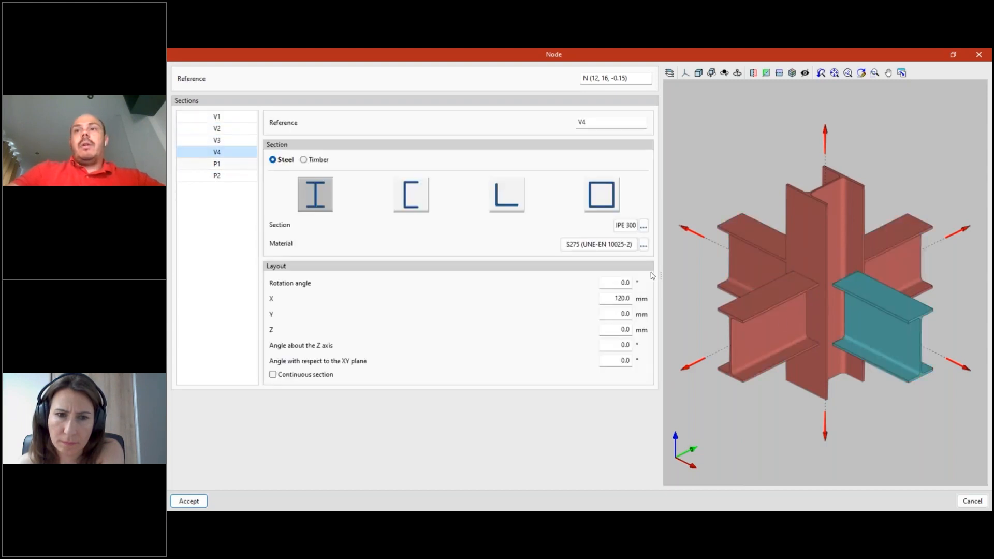
{"action": "left_click_drag", "start_coordinate": [836, 380], "coordinate": [874, 391]}
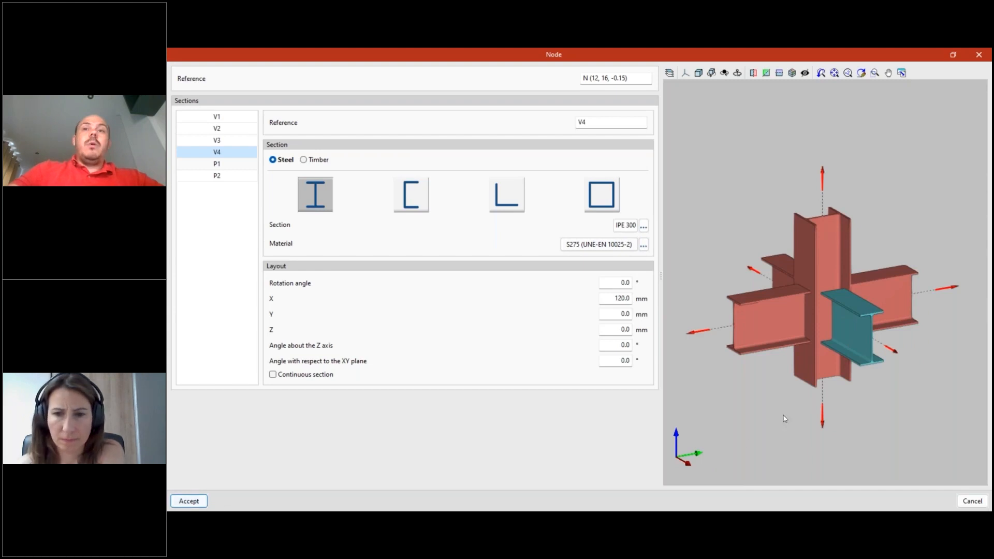
{"action": "left_click", "coordinate": [202, 503]}
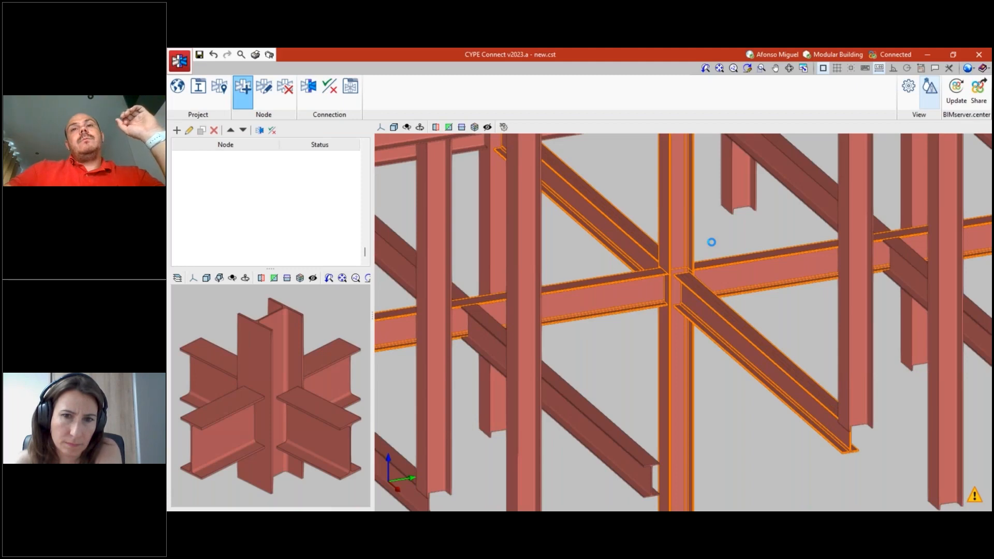
- Open the connection editor for the new node N (12, 16, -0.15) and enlarge its 3D model view
{"action": "scroll", "coordinate": [711, 242], "scroll_direction": "down", "scroll_amount": 5}
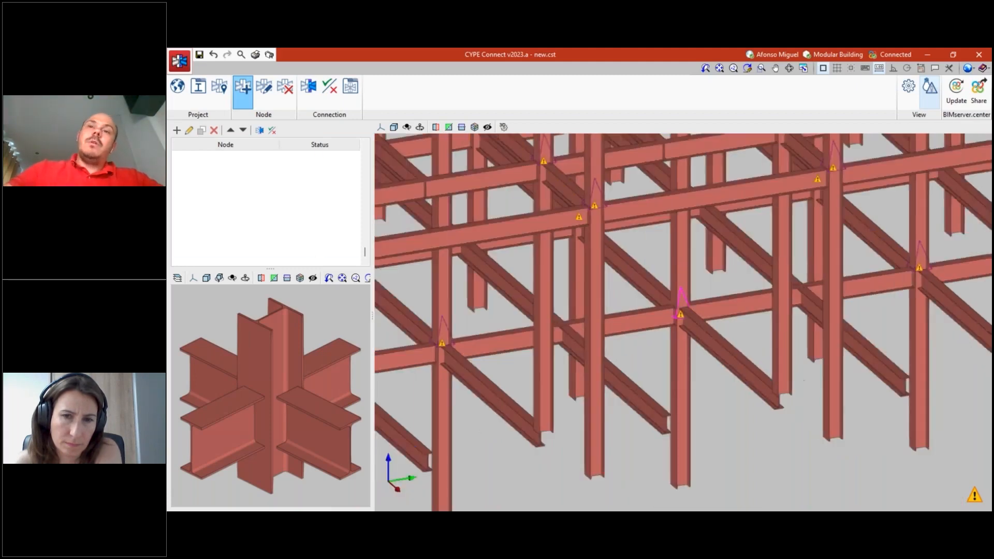
{"action": "scroll", "coordinate": [684, 310], "scroll_direction": "up", "scroll_amount": 4}
{"action": "middle_click_drag", "start_coordinate": [773, 330], "coordinate": [721, 298], "text": "shift"}
{"action": "scroll", "coordinate": [717, 321], "scroll_direction": "up", "scroll_amount": 1}
{"action": "left_click", "coordinate": [303, 93]}
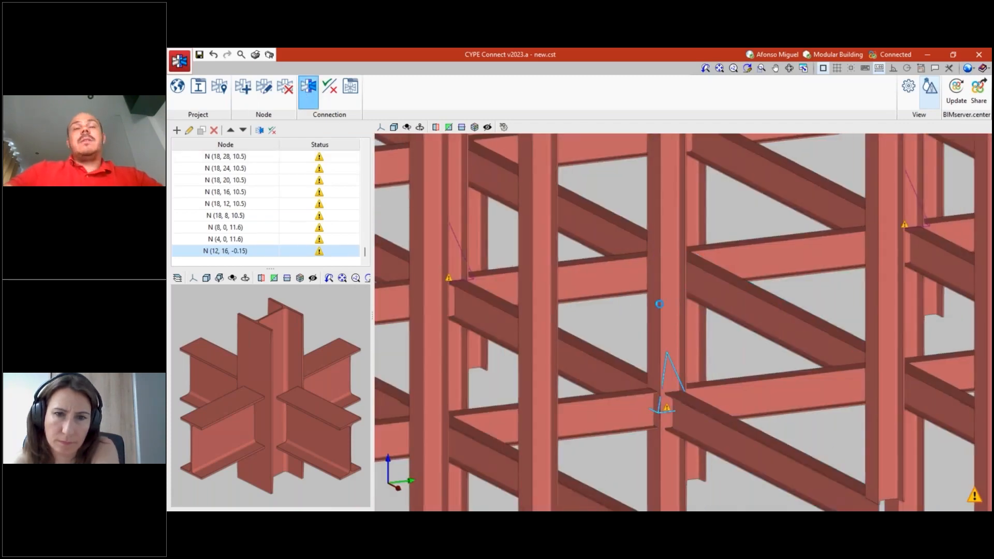
{"action": "left_click", "coordinate": [684, 269]}
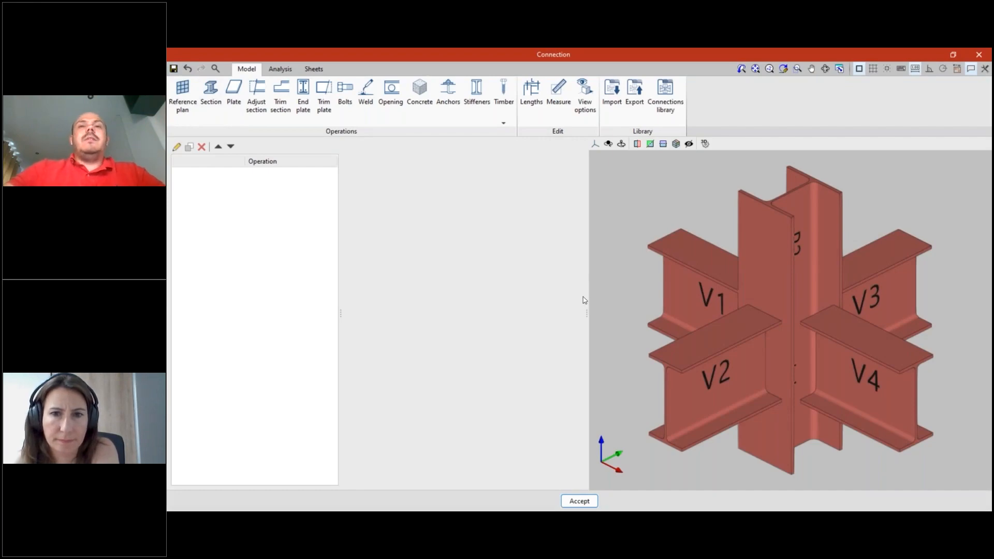
{"action": "left_click_drag", "start_coordinate": [542, 299], "coordinate": [524, 316]}
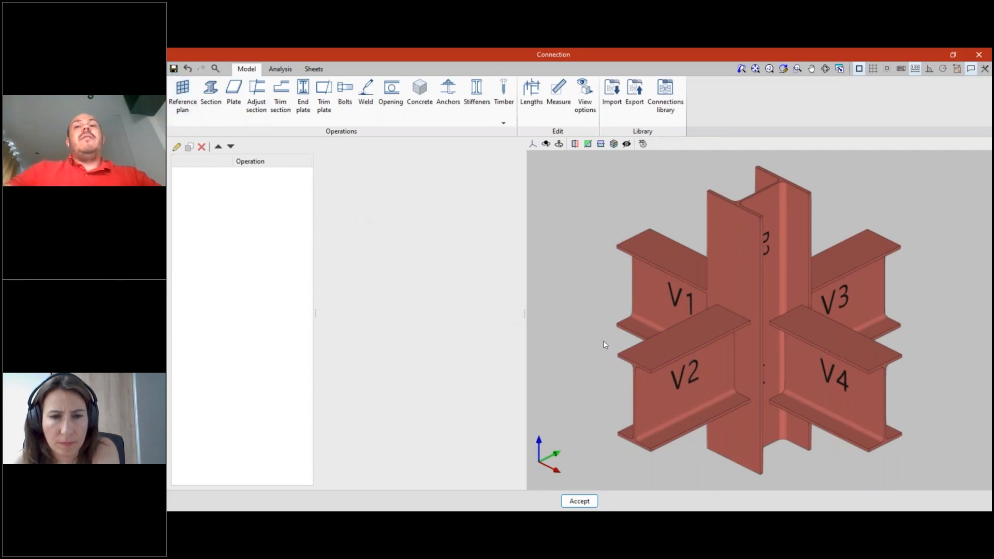
{"action": "scroll", "coordinate": [604, 344], "scroll_direction": "down", "scroll_amount": 1}
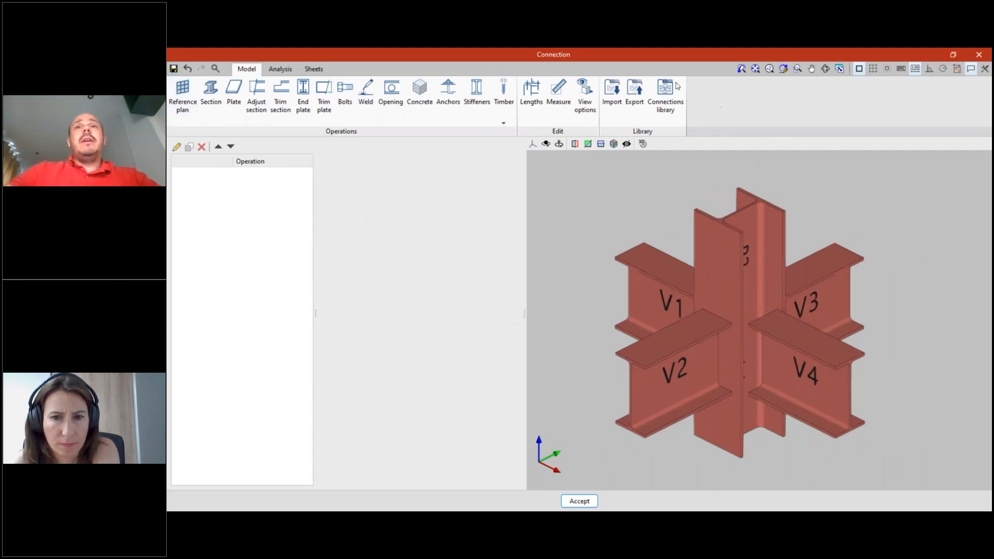
{"action": "left_click", "coordinate": [612, 95]}
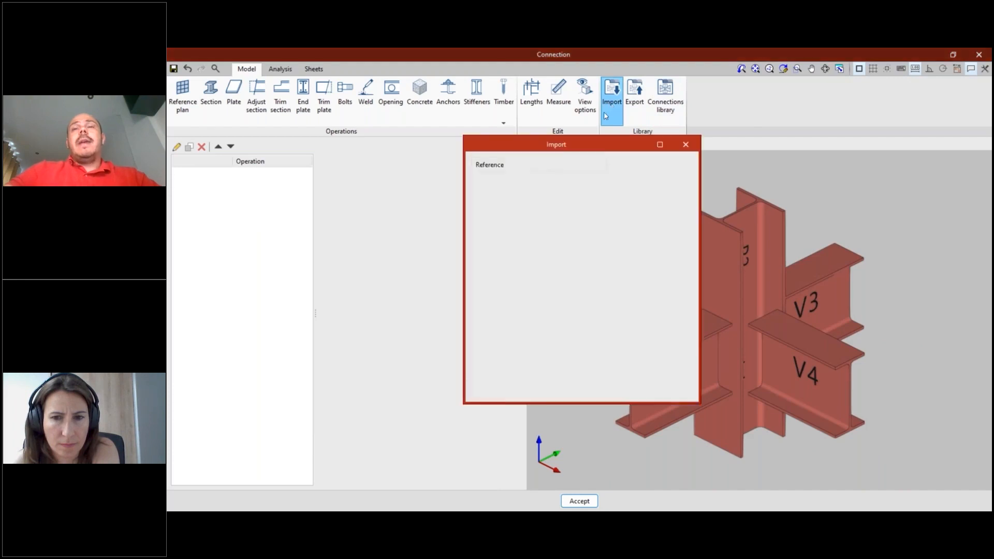
{"action": "left_click", "coordinate": [687, 144]}
{"action": "left_click", "coordinate": [642, 106]}
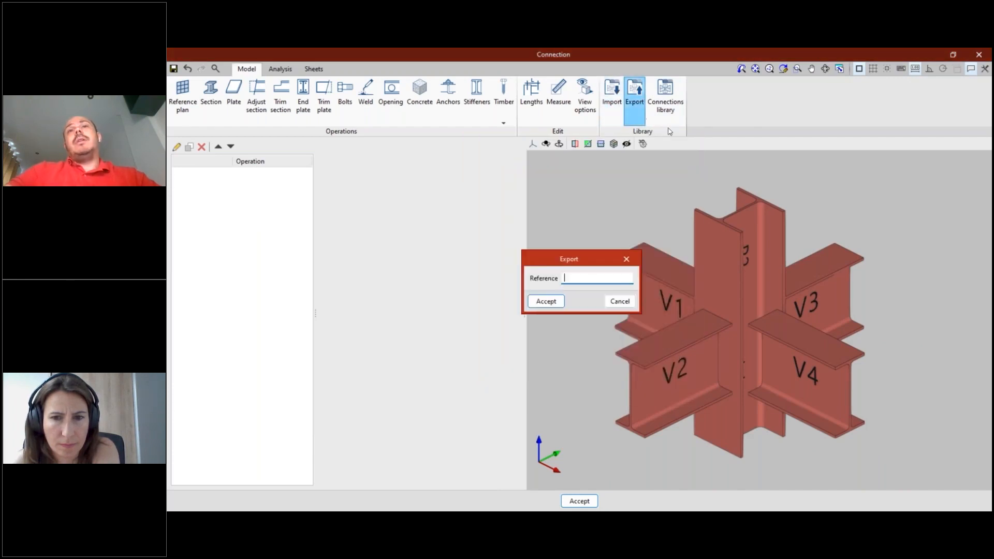
{"action": "left_click", "coordinate": [627, 259]}
- Load the saved connections S001 and S002 from the drive into the project's connections library
{"action": "left_click", "coordinate": [665, 98]}
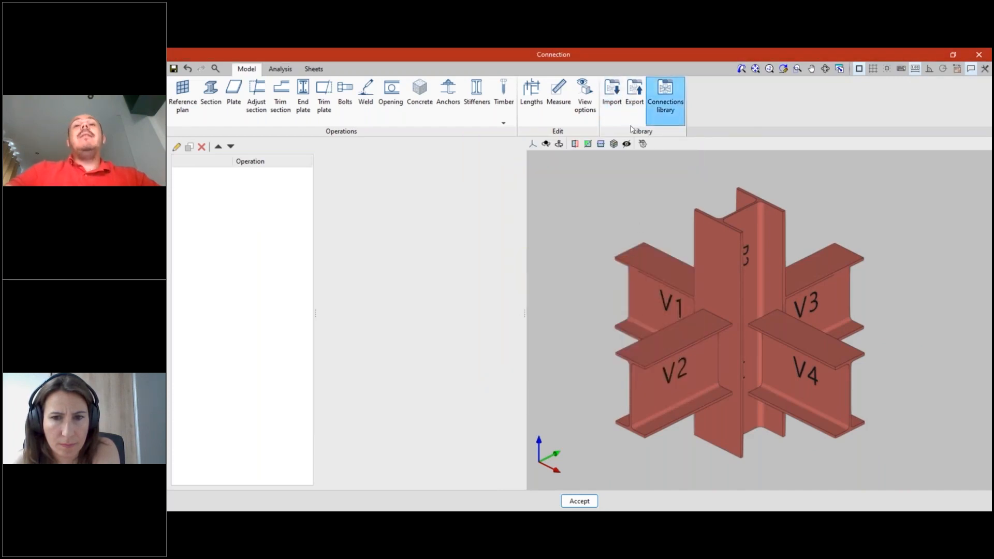
{"action": "left_click", "coordinate": [536, 157]}
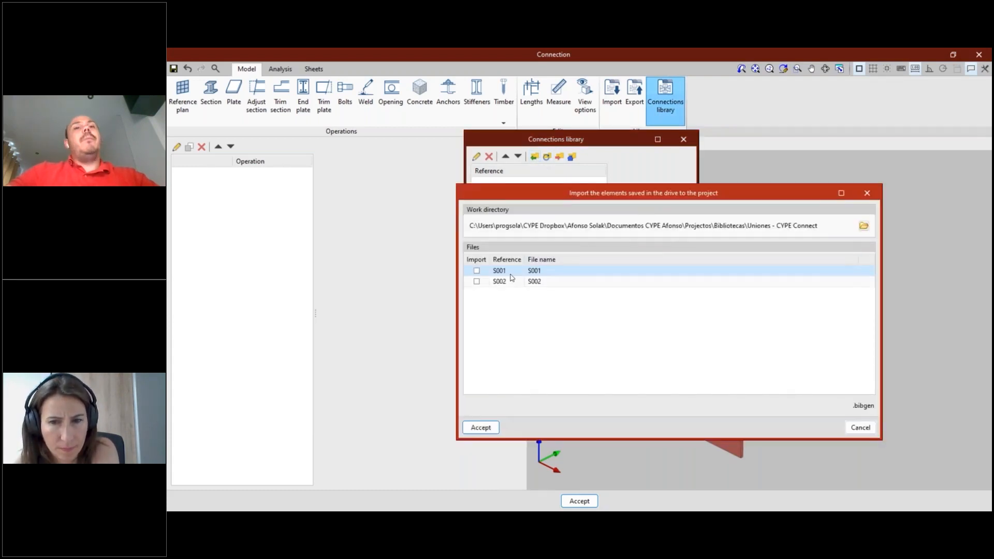
{"action": "left_click", "coordinate": [477, 270]}
{"action": "left_click", "coordinate": [477, 281]}
{"action": "left_click", "coordinate": [480, 429]}
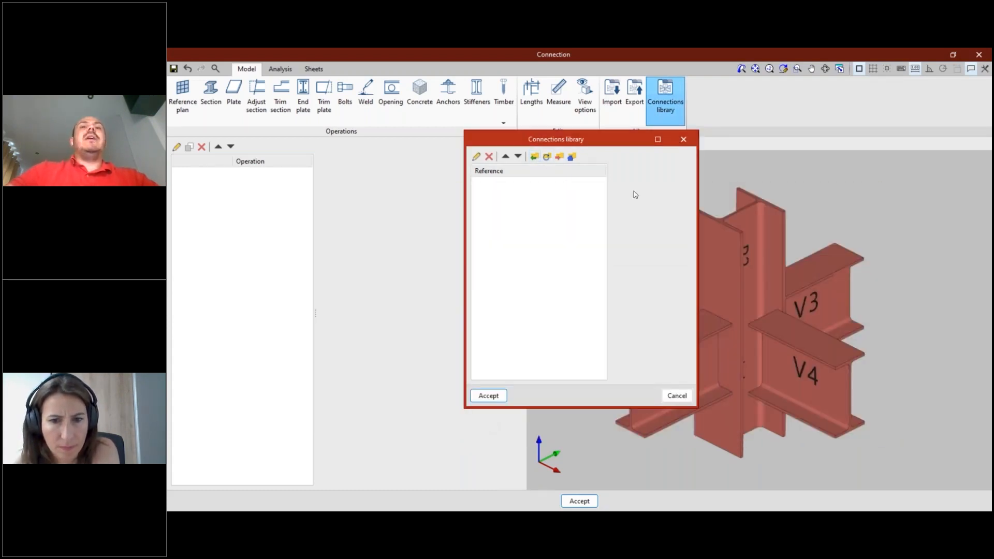
- Enlarge the connections library and examine the plates and bolts of connections S002 and S001 in 3D
{"action": "left_click", "coordinate": [658, 140]}
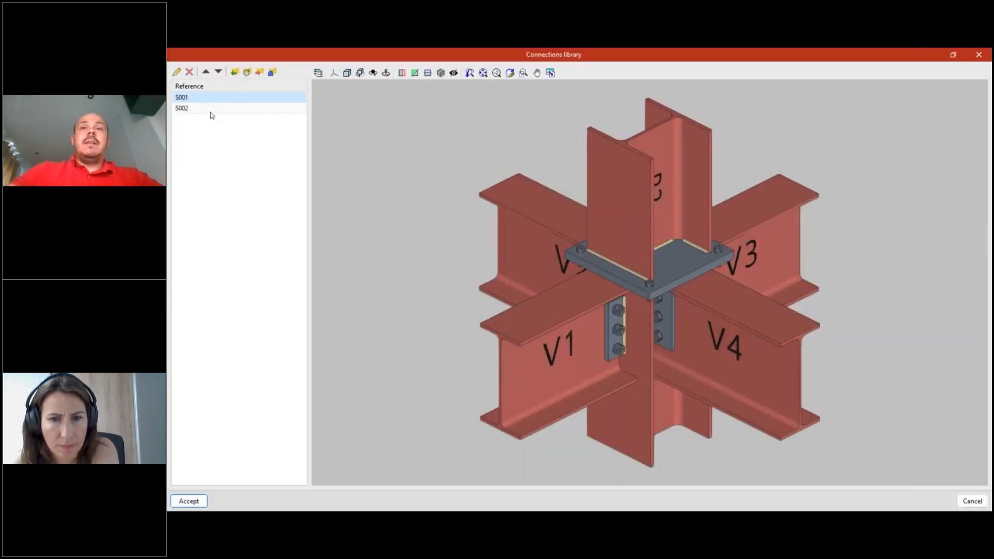
{"action": "key", "text": "Down"}
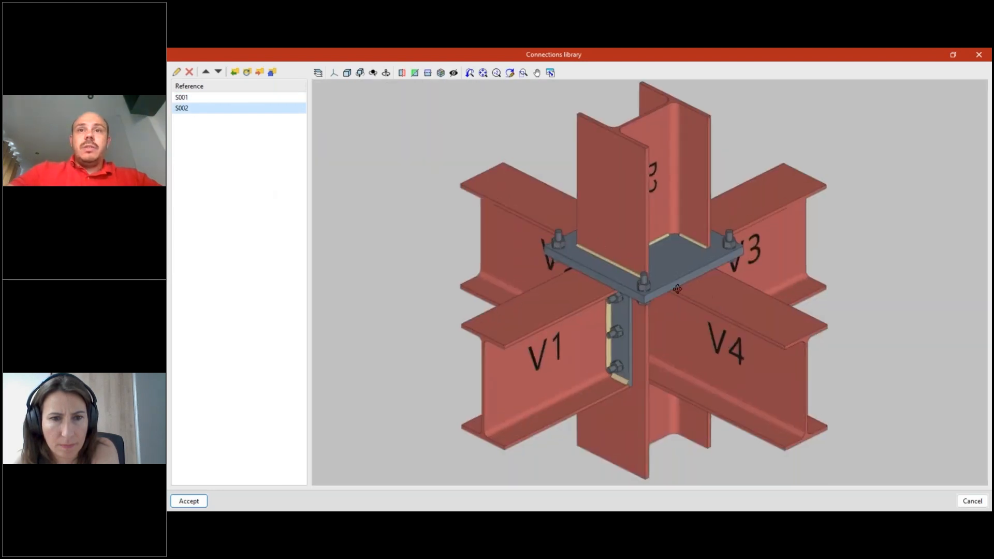
{"action": "middle_click_drag", "start_coordinate": [677, 288], "coordinate": [754, 358]}
{"action": "scroll", "coordinate": [822, 365], "scroll_direction": "up", "scroll_amount": 1}
{"action": "mouse_move", "coordinate": [682, 354]}
{"action": "middle_mouse_down"}
{"action": "mouse_move", "coordinate": [653, 350]}
{"action": "mouse_move", "coordinate": [635, 331]}
{"action": "mouse_move", "coordinate": [621, 356]}
{"action": "mouse_move", "coordinate": [616, 336]}
{"action": "middle_mouse_up"}
{"action": "scroll", "coordinate": [698, 284], "scroll_direction": "down", "scroll_amount": 2}
{"action": "middle_click_drag", "start_coordinate": [698, 284], "coordinate": [596, 290]}
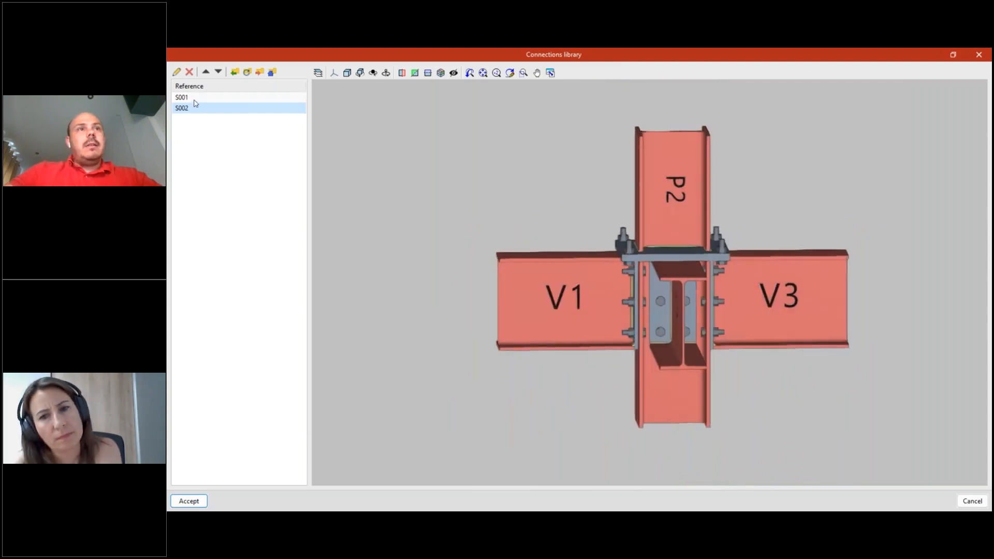
{"action": "left_click", "coordinate": [272, 97]}
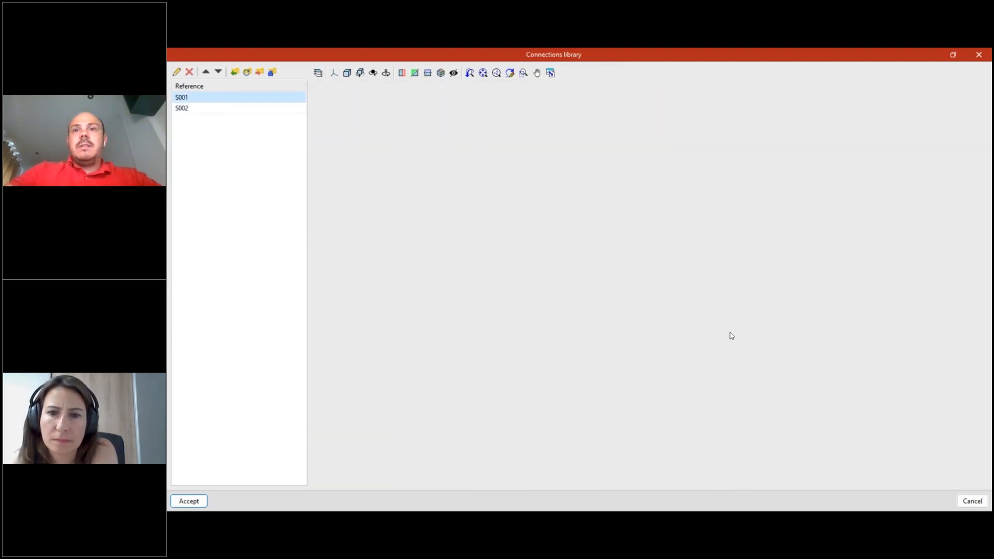
{"action": "scroll", "coordinate": [702, 322], "scroll_direction": "up", "scroll_amount": 2}
{"action": "middle_click_drag", "start_coordinate": [652, 284], "coordinate": [701, 331]}
{"action": "middle_click_drag", "start_coordinate": [629, 348], "coordinate": [523, 308]}
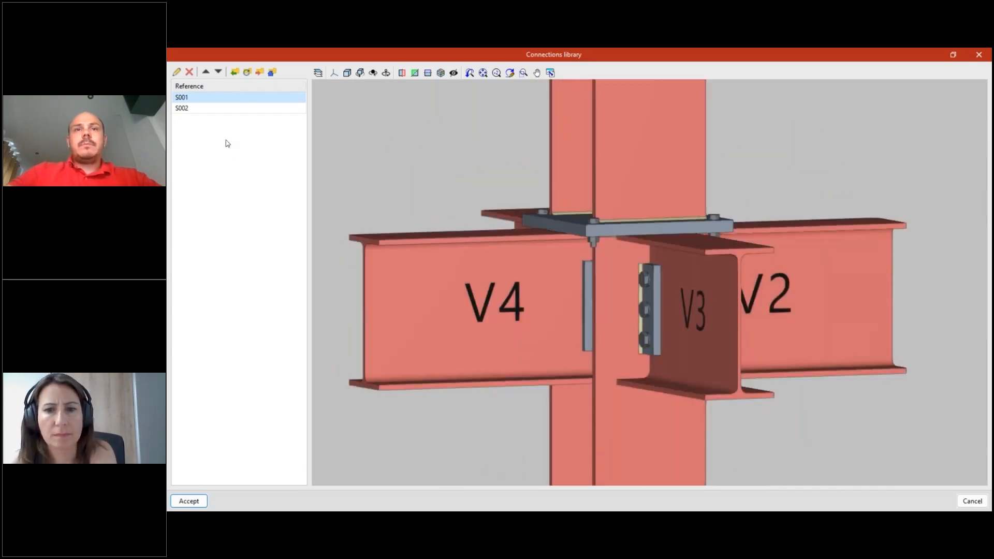
- Accept the connections library and import connection S002 from it into the current node
{"action": "left_click", "coordinate": [186, 110]}
{"action": "left_click", "coordinate": [199, 500]}
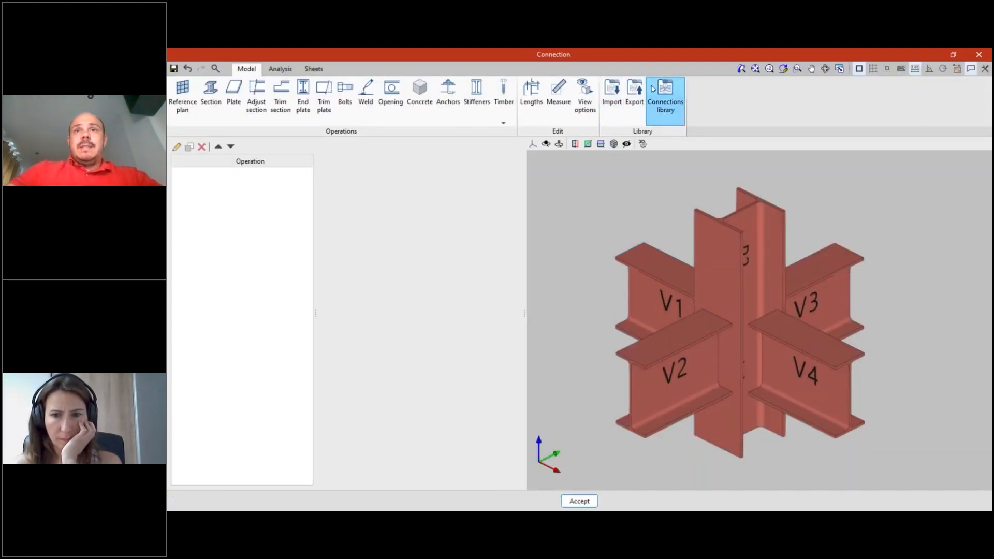
{"action": "left_click", "coordinate": [612, 106]}
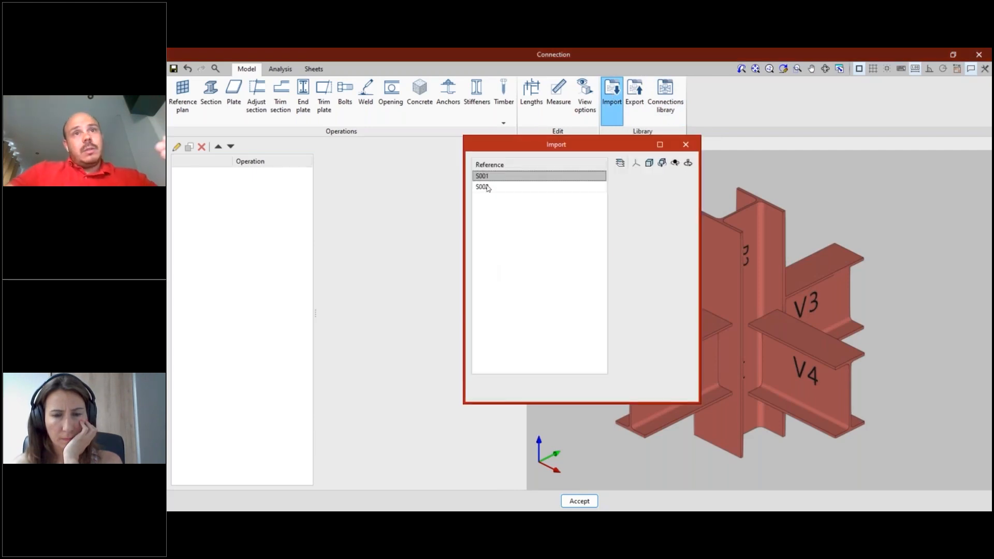
{"action": "key", "text": "Down"}
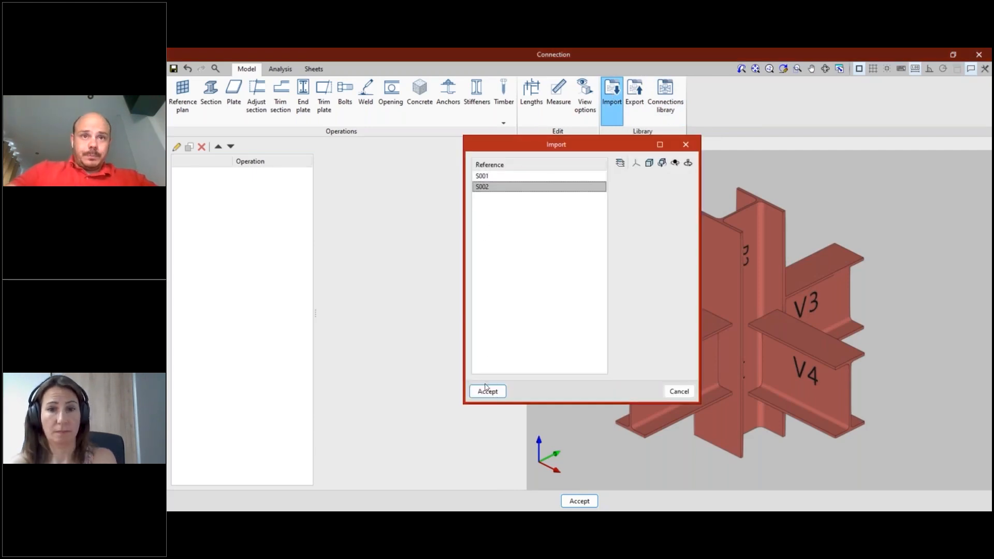
{"action": "left_click", "coordinate": [488, 392]}
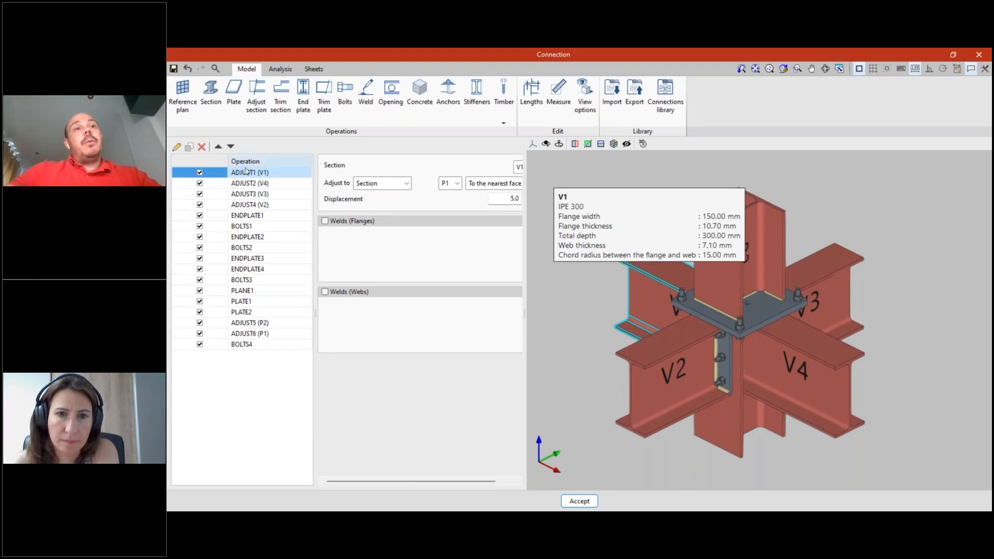
- Switch operations such as BOLTS4, ADJUST6 (P1) and ADJUST1 (V1) off and back on to examine how the joint is built
{"action": "scroll", "coordinate": [813, 340], "scroll_direction": "up", "scroll_amount": 3}
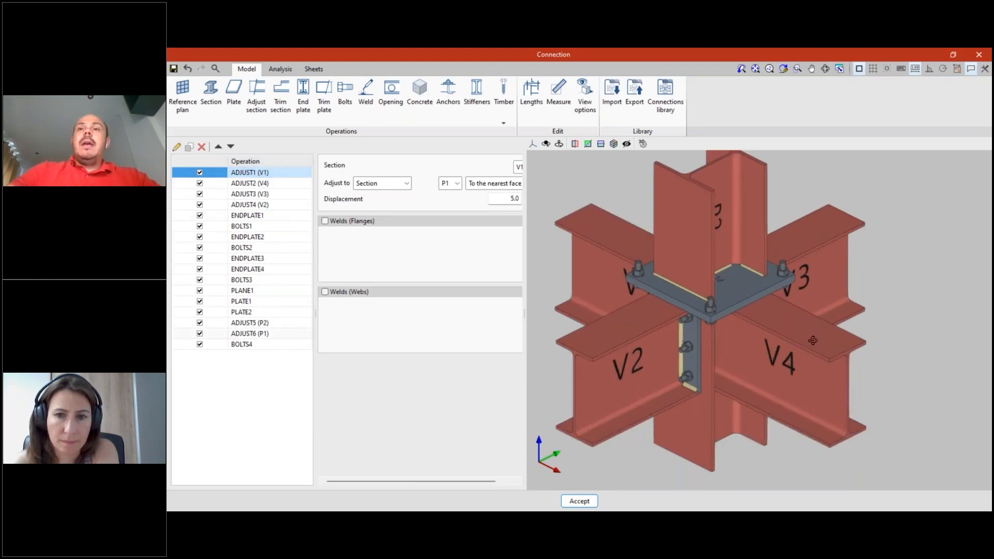
{"action": "middle_click_drag", "start_coordinate": [789, 335], "coordinate": [849, 389]}
{"action": "scroll", "coordinate": [849, 390], "scroll_direction": "down", "scroll_amount": 3}
{"action": "scroll", "coordinate": [755, 427], "scroll_direction": "up", "scroll_amount": 1}
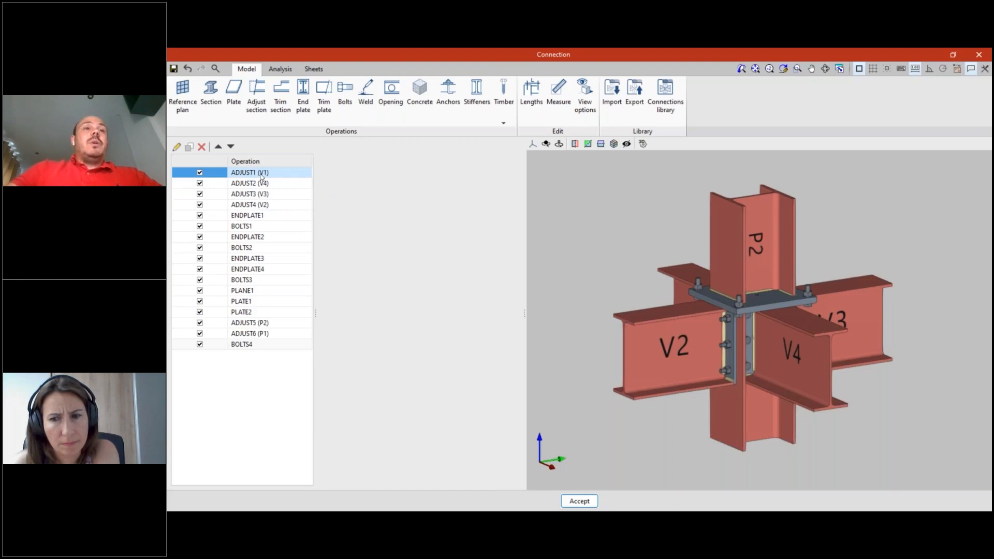
{"action": "left_click", "coordinate": [200, 344]}
{"action": "left_click", "coordinate": [200, 333]}
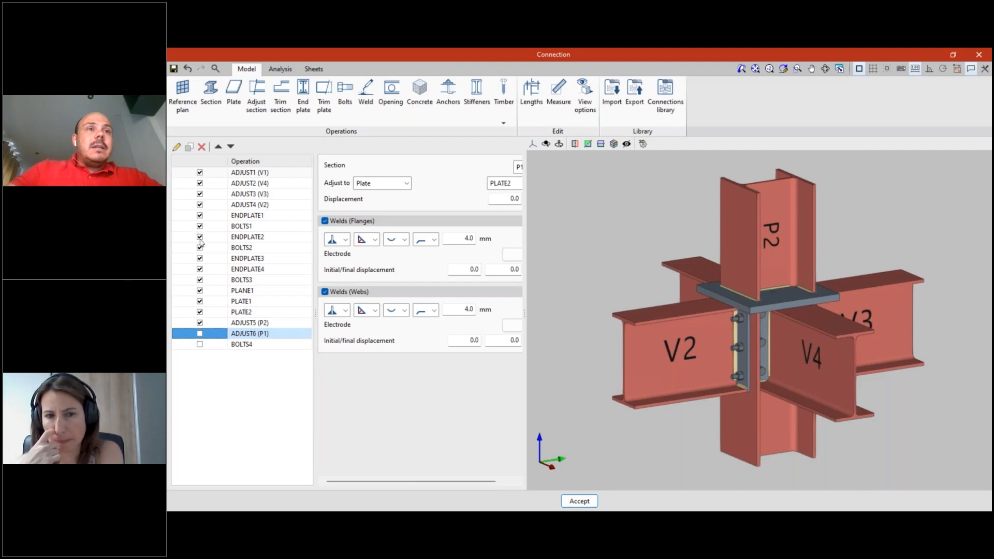
{"action": "left_click", "coordinate": [199, 173], "text": "shift"}
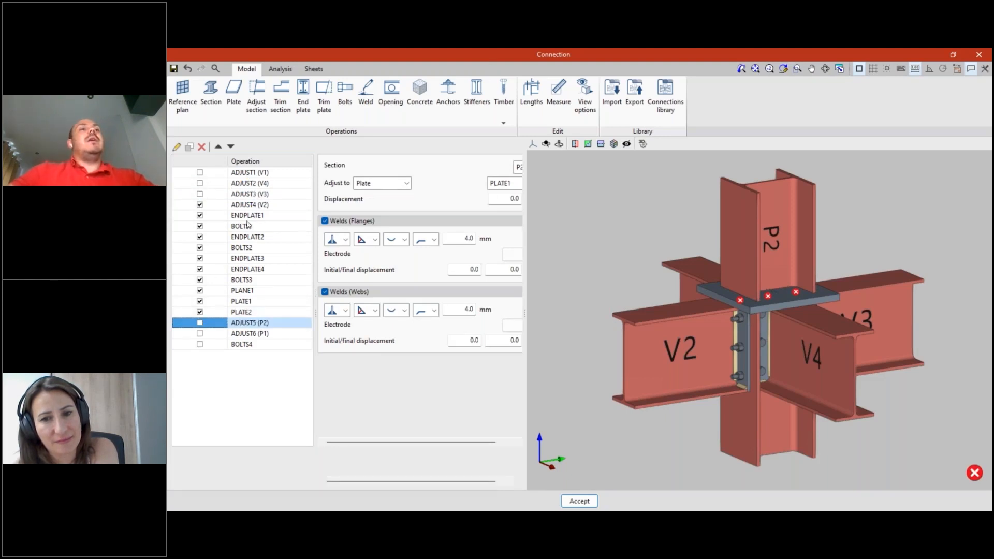
{"action": "left_click", "coordinate": [200, 194]}
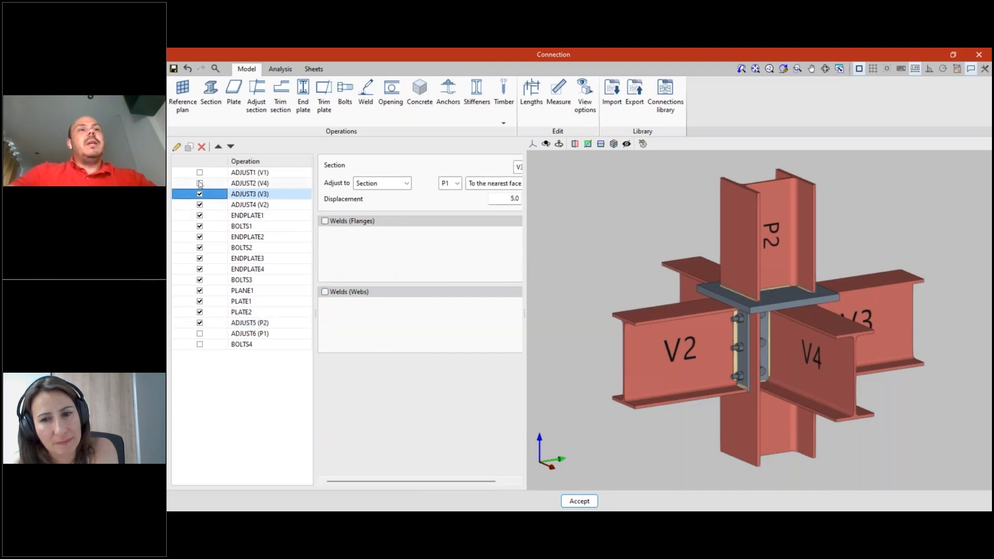
{"action": "left_click", "coordinate": [199, 172]}
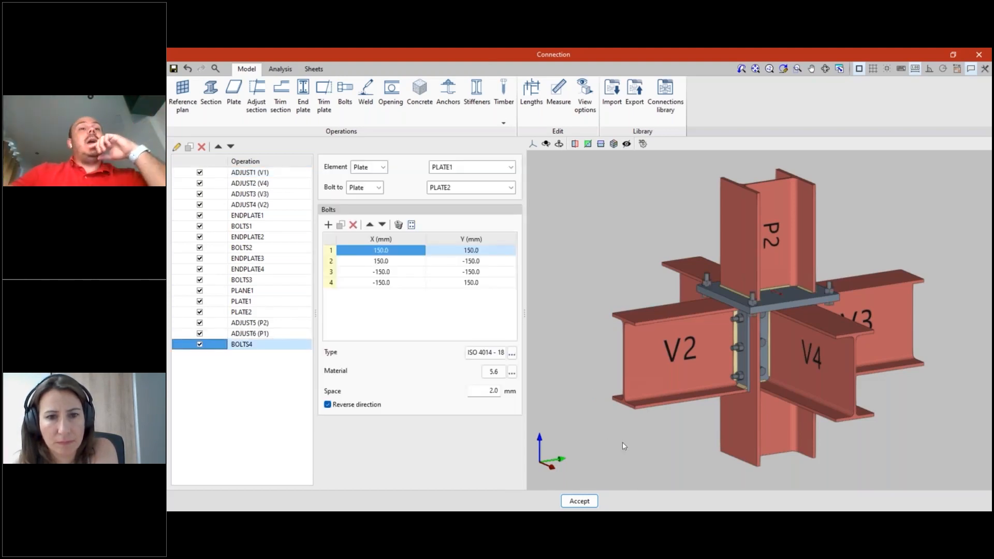
- Examine the bolted plates joining column P2 and the end-plate connections of beams V2 to V4 in 3D
{"action": "scroll", "coordinate": [688, 441], "scroll_direction": "down", "scroll_amount": 1}
{"action": "middle_click_drag", "start_coordinate": [689, 441], "coordinate": [656, 431]}
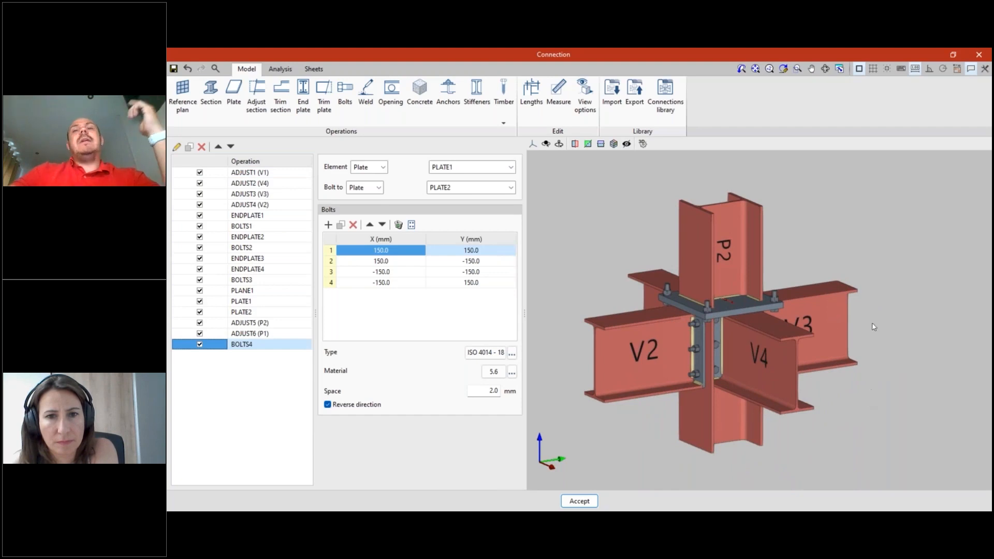
{"action": "mouse_move", "coordinate": [832, 407]}
{"action": "middle_mouse_down"}
{"action": "mouse_move", "coordinate": [838, 386]}
{"action": "mouse_move", "coordinate": [845, 395]}
{"action": "middle_mouse_up"}
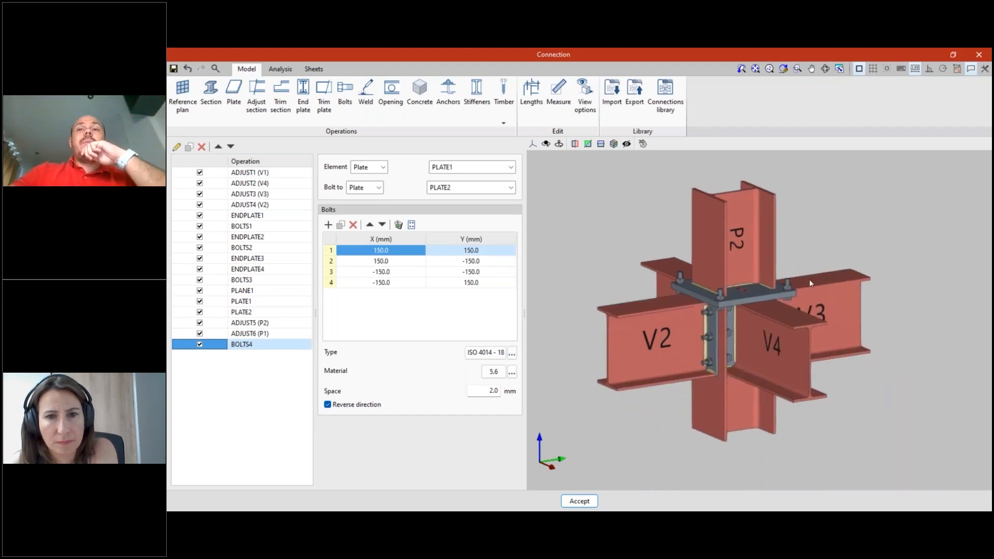
{"action": "scroll", "coordinate": [662, 426], "scroll_direction": "up", "scroll_amount": 1}
{"action": "mouse_move", "coordinate": [835, 443]}
{"action": "middle_mouse_down", "text": "shift"}
{"action": "mouse_move", "coordinate": [847, 439]}
{"action": "mouse_move", "coordinate": [843, 422]}
{"action": "mouse_move", "coordinate": [812, 417]}
{"action": "mouse_move", "coordinate": [859, 425]}
{"action": "mouse_move", "coordinate": [853, 440]}
{"action": "middle_mouse_up", "text": "shift"}
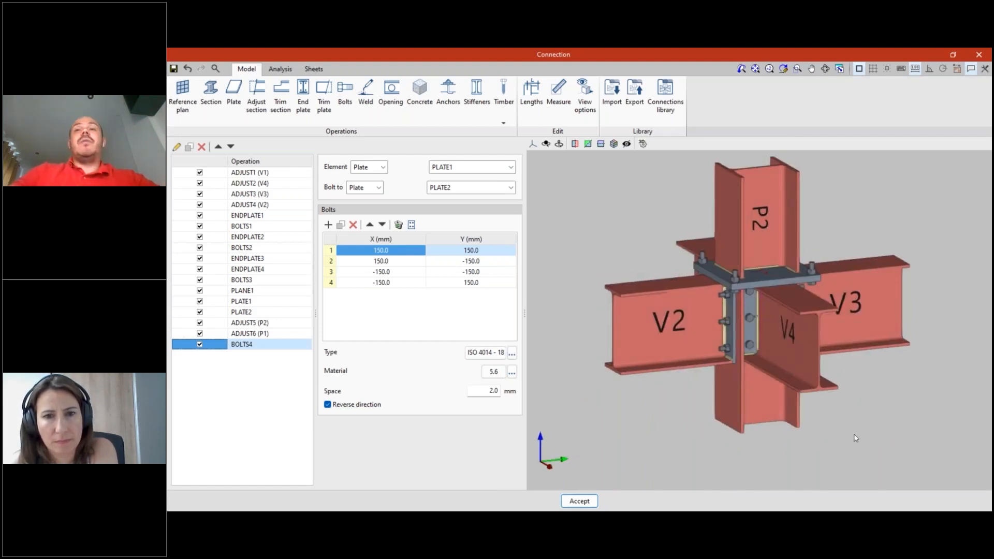
{"action": "scroll", "coordinate": [859, 441], "scroll_direction": "down", "scroll_amount": 1}
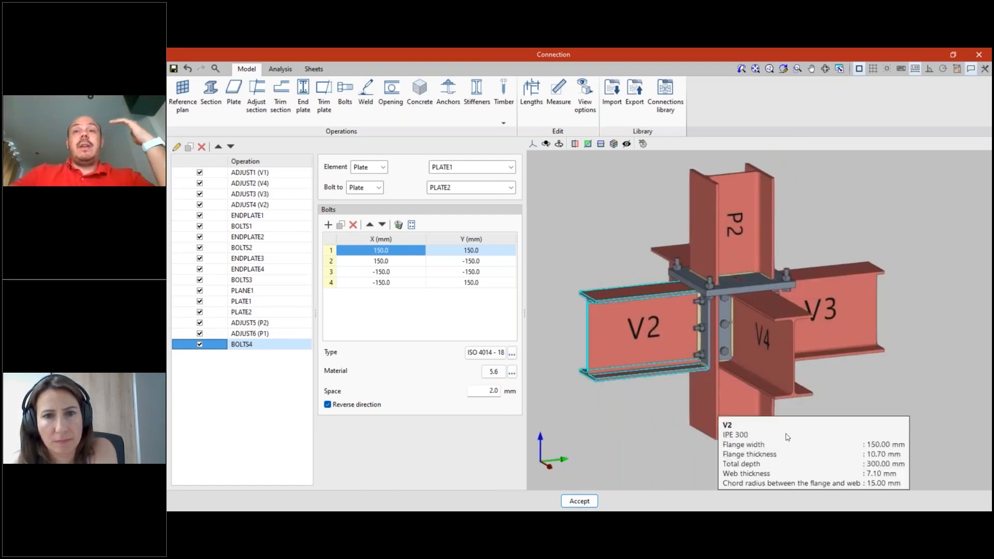
{"action": "scroll", "coordinate": [773, 334], "scroll_direction": "up", "scroll_amount": 1}
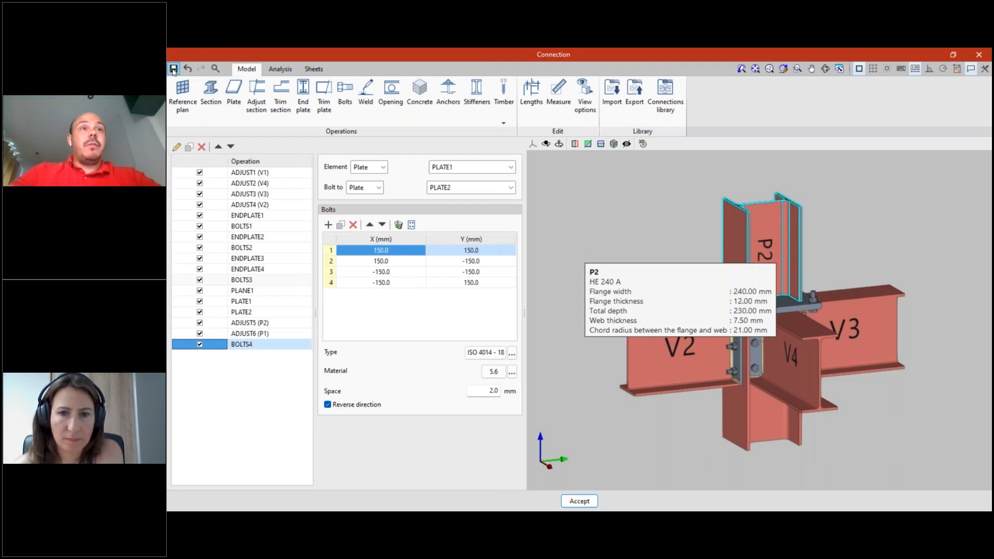
{"action": "scroll", "coordinate": [605, 249], "scroll_direction": "up", "scroll_amount": 1}
{"action": "middle_click_drag", "start_coordinate": [657, 269], "coordinate": [603, 267]}
{"action": "scroll", "coordinate": [585, 259], "scroll_direction": "down", "scroll_amount": 4}
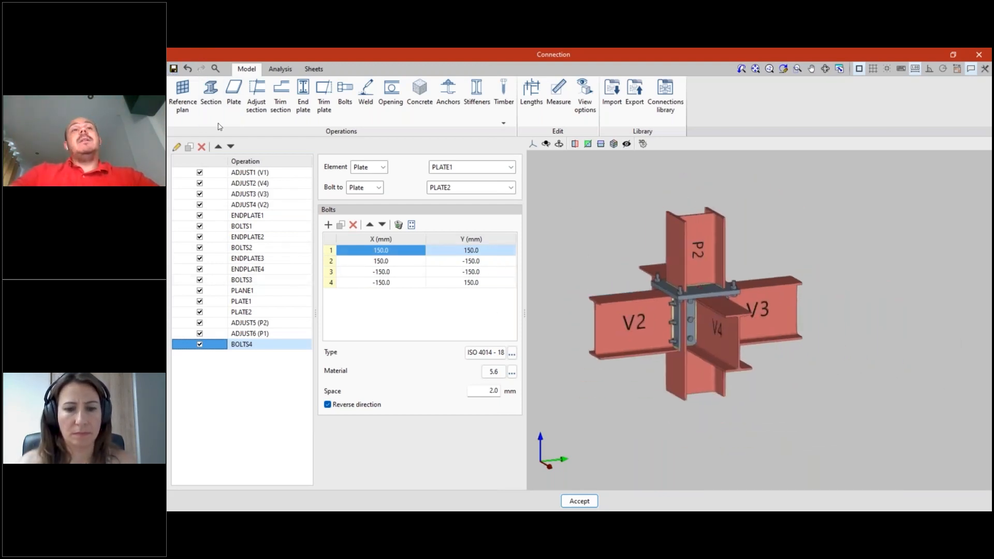
- Open the analysis section of the connection and examine the joint model and the available stress and rotational stiffness analyses
{"action": "left_click", "coordinate": [280, 71]}
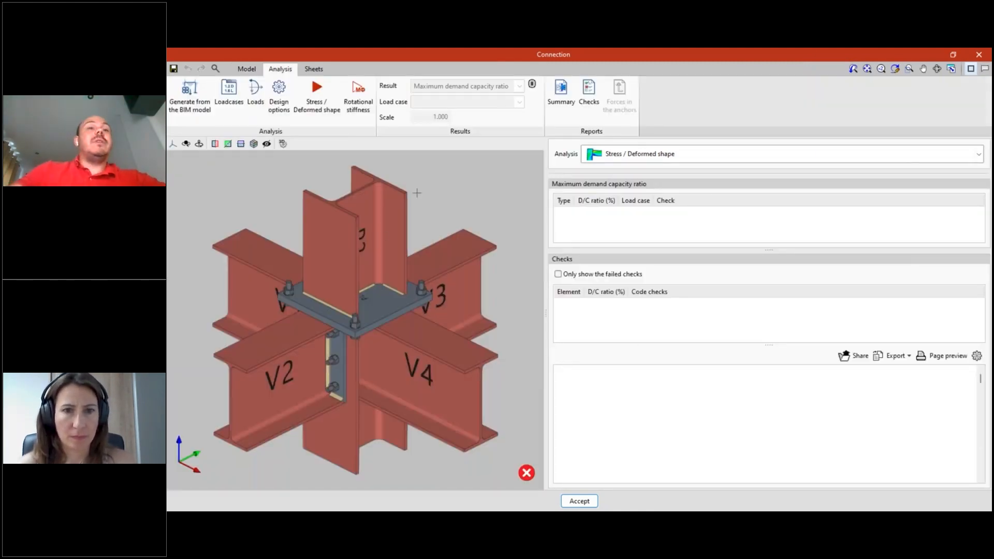
{"action": "scroll", "coordinate": [440, 259], "scroll_direction": "down", "scroll_amount": 2}
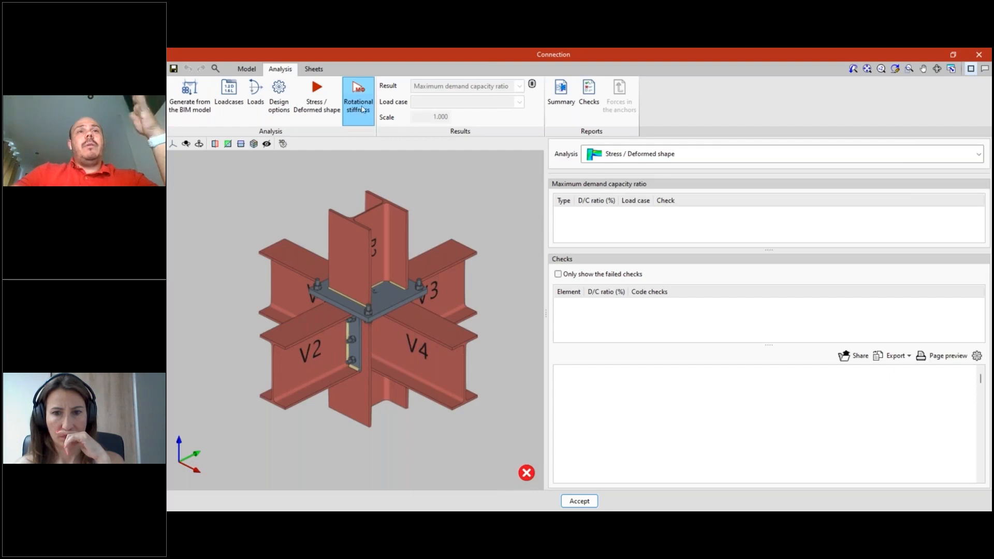
{"action": "scroll", "coordinate": [443, 316], "scroll_direction": "down", "scroll_amount": 2}
{"action": "scroll", "coordinate": [443, 317], "scroll_direction": "up", "scroll_amount": 2}
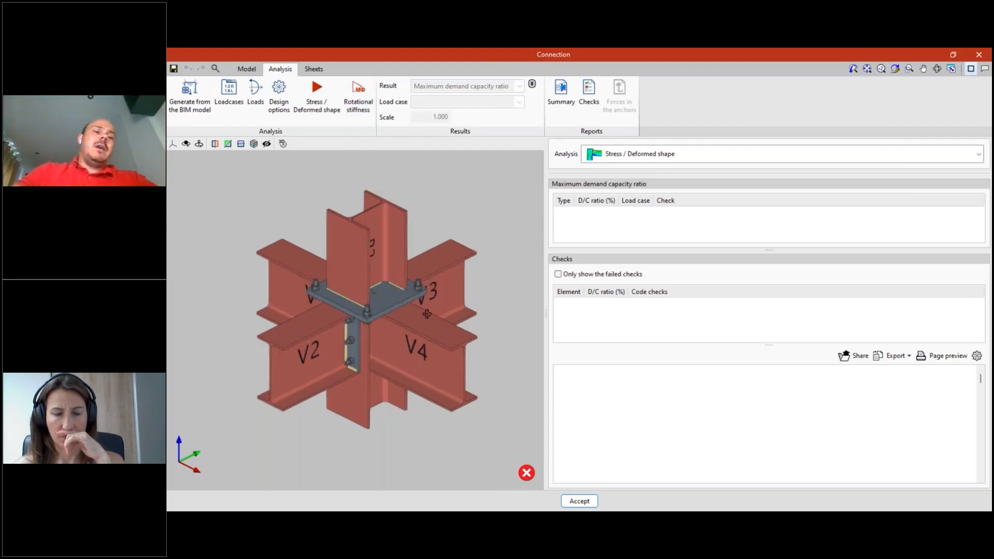
{"action": "right_click_drag", "start_coordinate": [381, 307], "coordinate": [383, 331]}
{"action": "scroll", "coordinate": [352, 315], "scroll_direction": "up", "scroll_amount": 2}
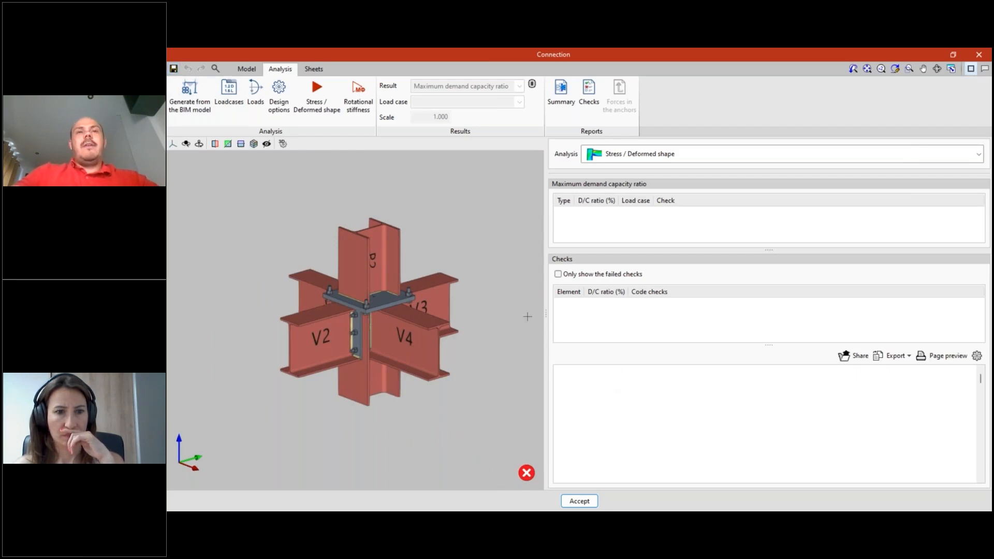
- Switch to the other CYPE Connect window that holds the Modular Building project
{"action": "key", "text": "alt+Tab"}
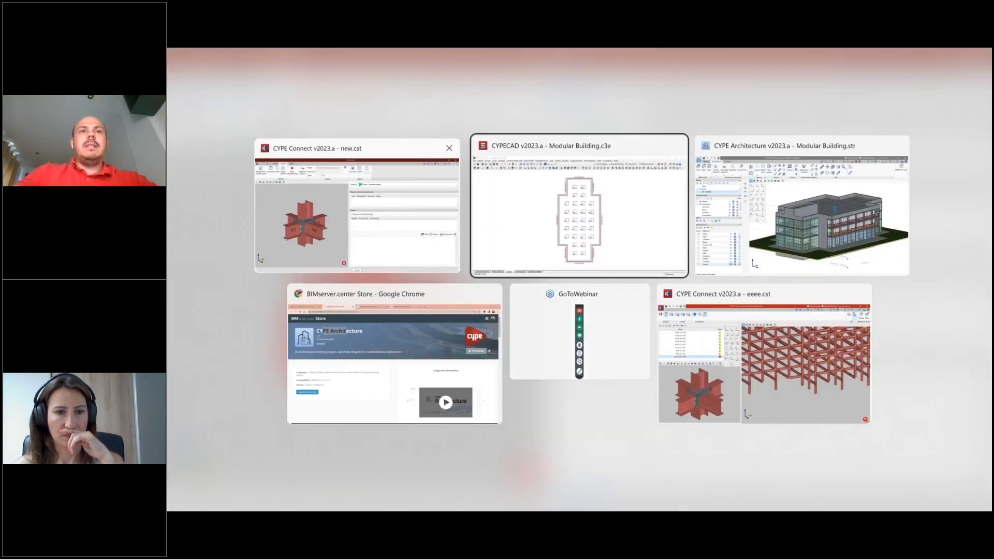
{"action": "left_click", "coordinate": [342, 238]}
{"action": "key", "text": "alt+Tab"}
{"action": "left_click", "coordinate": [407, 243]}
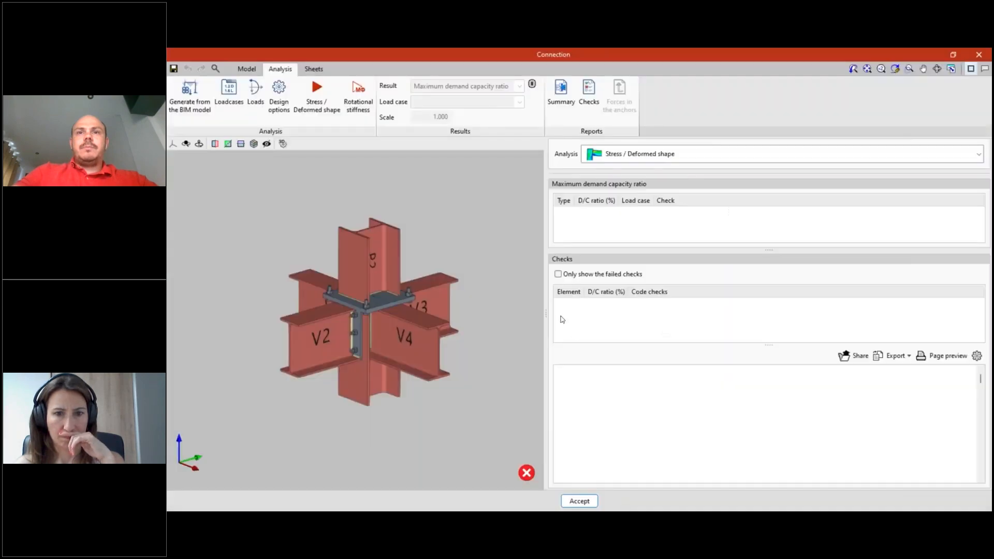
{"action": "key", "text": "alt+Tab"}
{"action": "key", "text": "Tab"}
{"action": "left_click", "coordinate": [692, 375]}
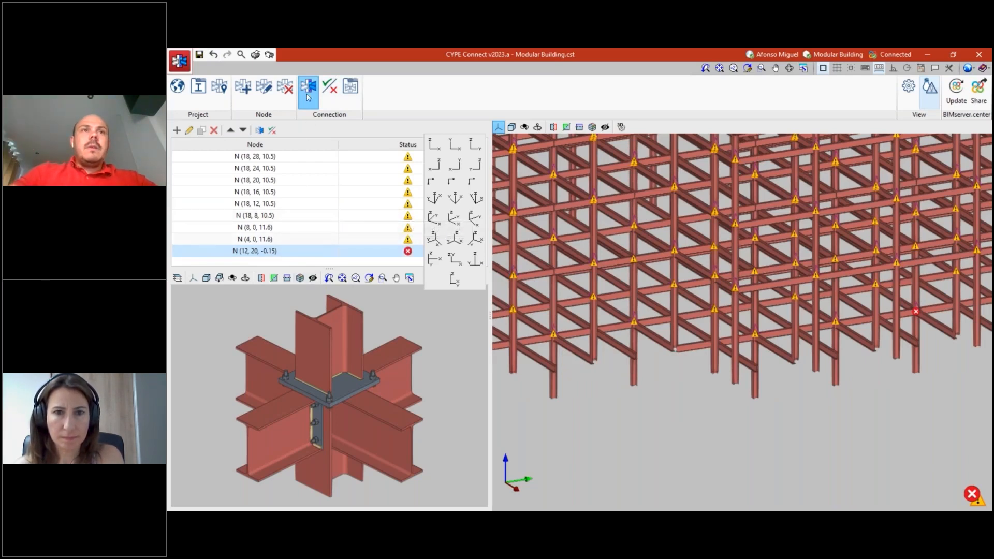
- Open the connection editor for node N (12, 20, -0.15) and maximise its window
{"action": "middle_click_drag", "start_coordinate": [781, 428], "coordinate": [898, 377], "text": "shift"}
{"action": "scroll", "coordinate": [898, 376], "scroll_direction": "up", "scroll_amount": 8}
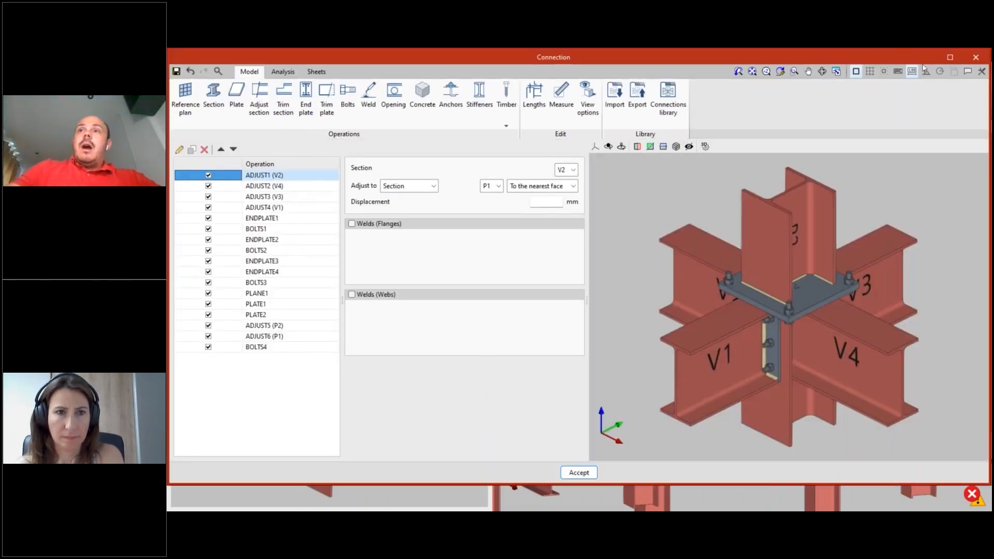
{"action": "left_click", "coordinate": [950, 57]}
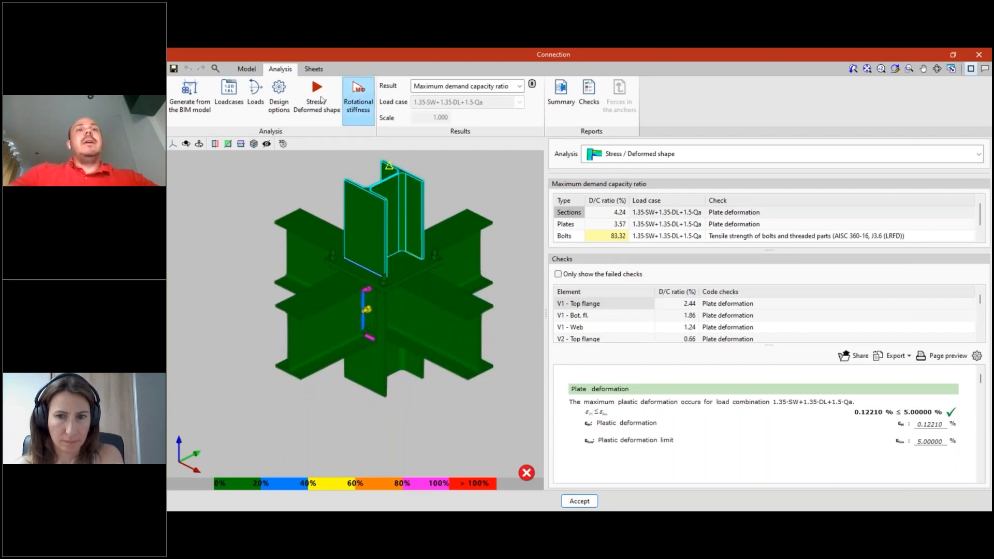
- Examine the maximum demand capacity ratios of the joint's welds, bolts and plates from several sides in 3D
{"action": "left_click_drag", "start_coordinate": [414, 294], "coordinate": [400, 367]}
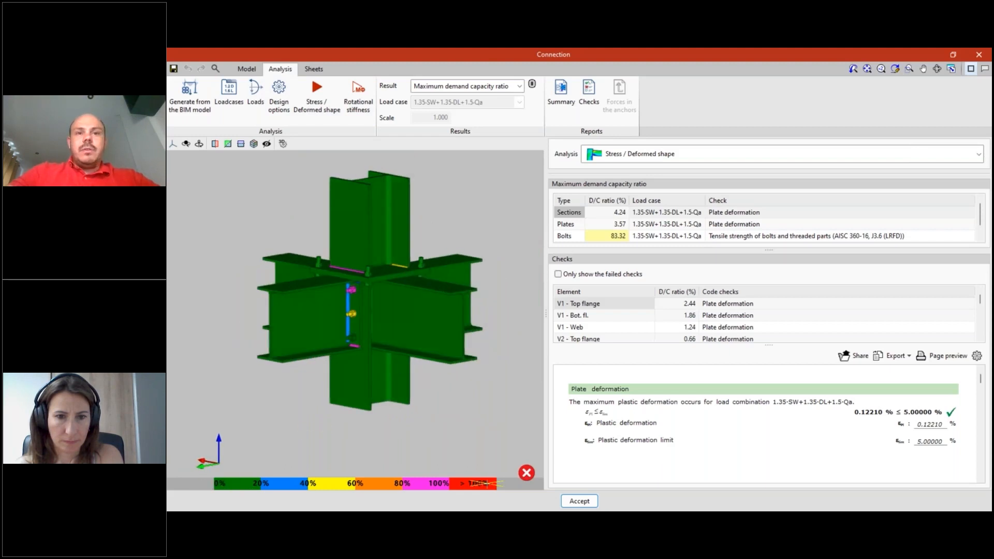
{"action": "left_click_drag", "start_coordinate": [384, 417], "coordinate": [449, 392]}
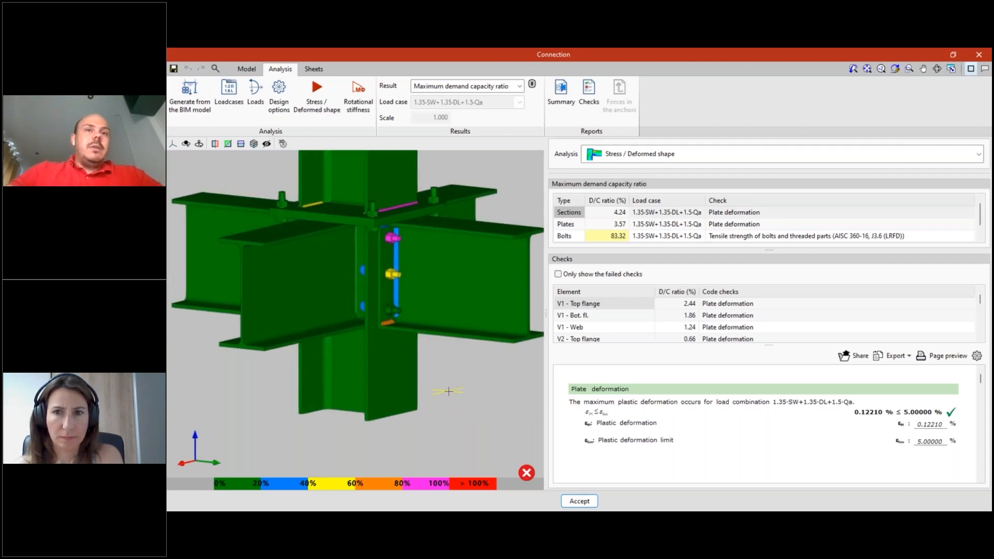
{"action": "middle_click_drag", "start_coordinate": [452, 393], "coordinate": [433, 413]}
{"action": "scroll", "coordinate": [456, 404], "scroll_direction": "up", "scroll_amount": 2}
{"action": "scroll", "coordinate": [456, 404], "scroll_direction": "down", "scroll_amount": 1}
{"action": "middle_click_drag", "start_coordinate": [442, 393], "coordinate": [443, 391], "text": "shift"}
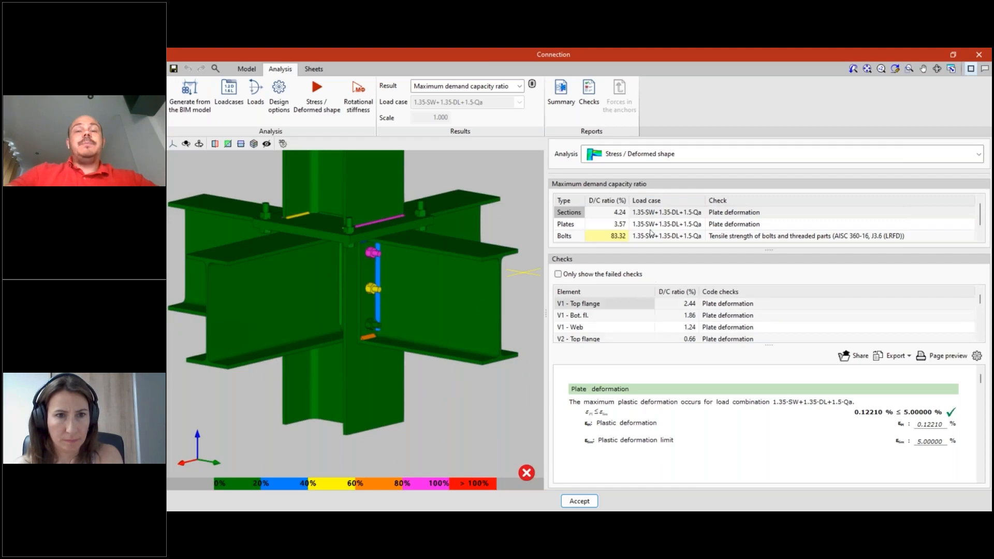
- Enlarge the maximum demand capacity ratio table and review the governing bolt tensile strength and plate deformation checks
{"action": "left_click_drag", "start_coordinate": [778, 249], "coordinate": [774, 308]}
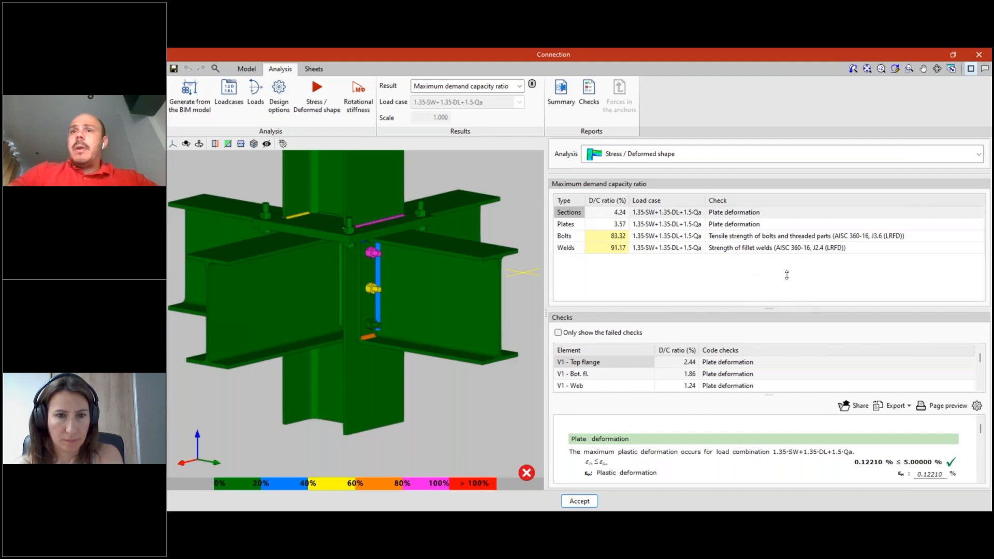
{"action": "left_click_drag", "start_coordinate": [787, 274], "coordinate": [788, 275]}
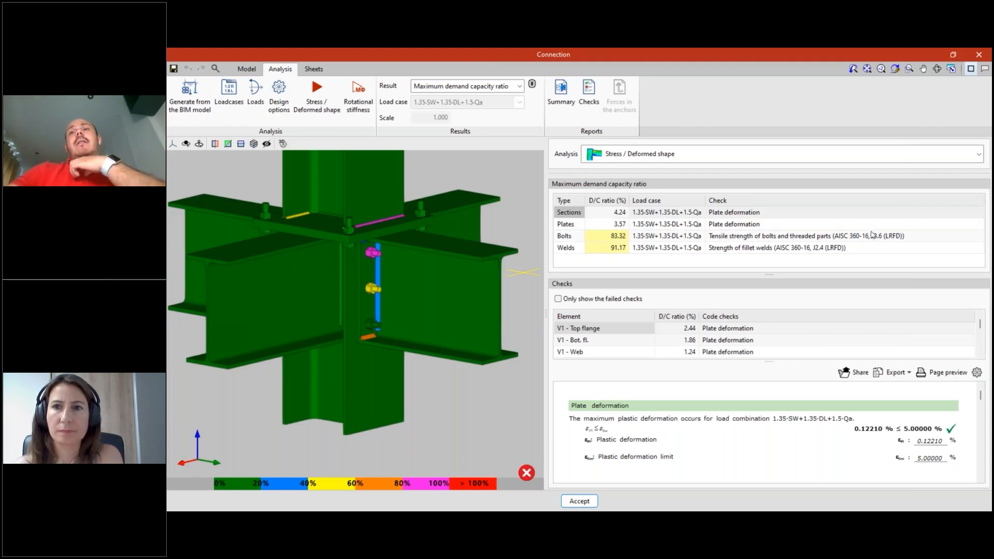
{"action": "left_click", "coordinate": [777, 236]}
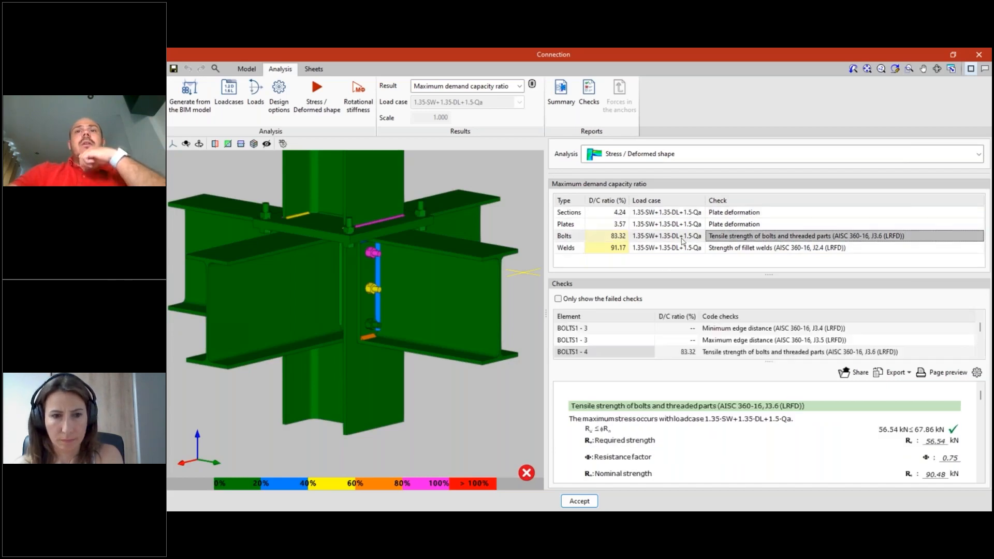
{"action": "left_click", "coordinate": [667, 224]}
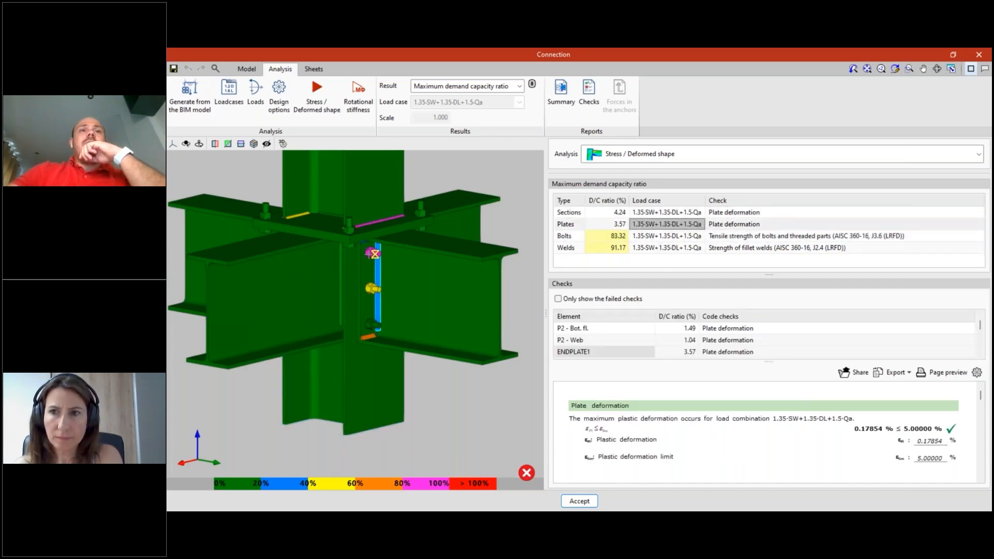
- Inspect the code checks of the end-plate web weld and the upper end-plate bolt directly on the 3D model
{"action": "left_click", "coordinate": [371, 254]}
{"action": "scroll", "coordinate": [371, 253], "scroll_direction": "up", "scroll_amount": 3}
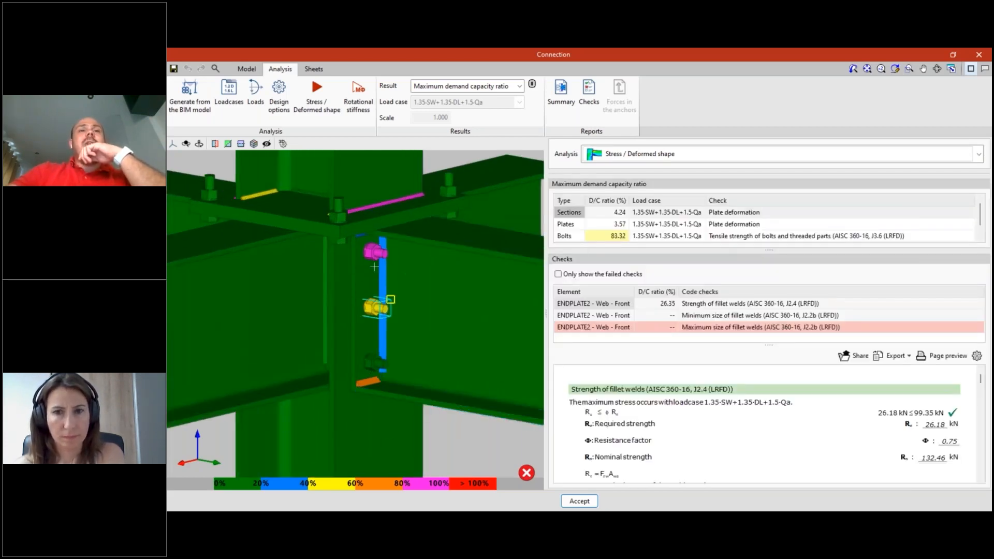
{"action": "left_click", "coordinate": [379, 249]}
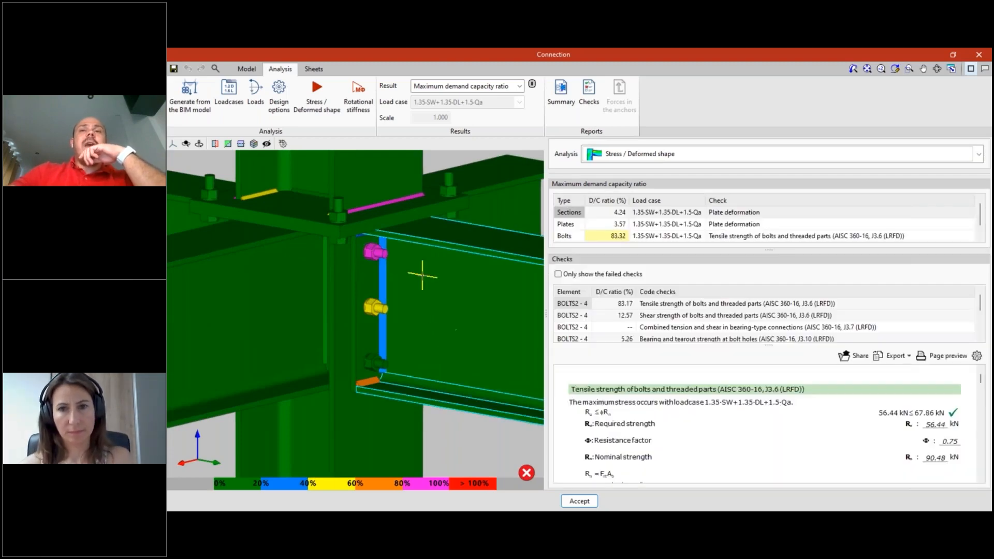
{"action": "scroll", "coordinate": [482, 278], "scroll_direction": "down", "scroll_amount": 3}
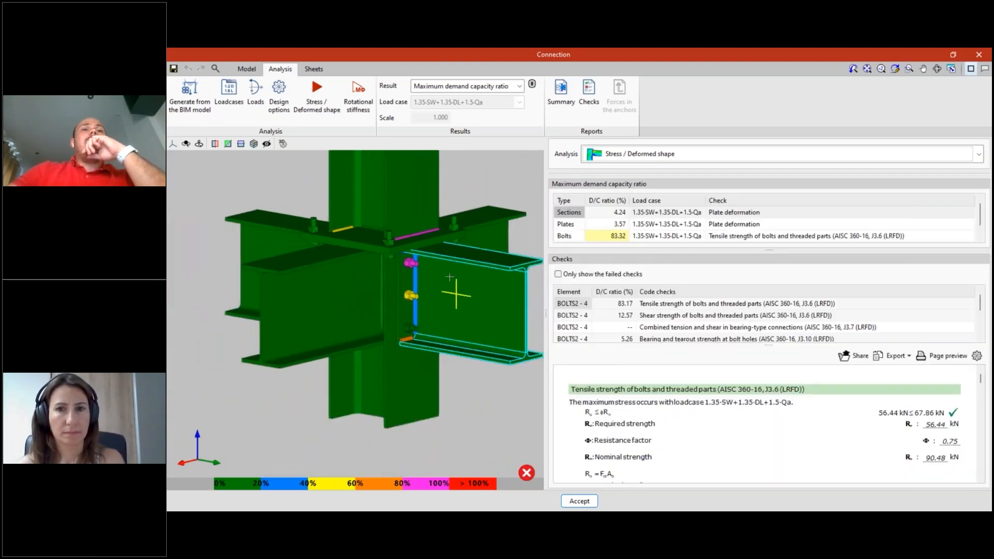
{"action": "middle_click_drag", "start_coordinate": [444, 305], "coordinate": [433, 331]}
{"action": "scroll", "coordinate": [381, 316], "scroll_direction": "up", "scroll_amount": 1}
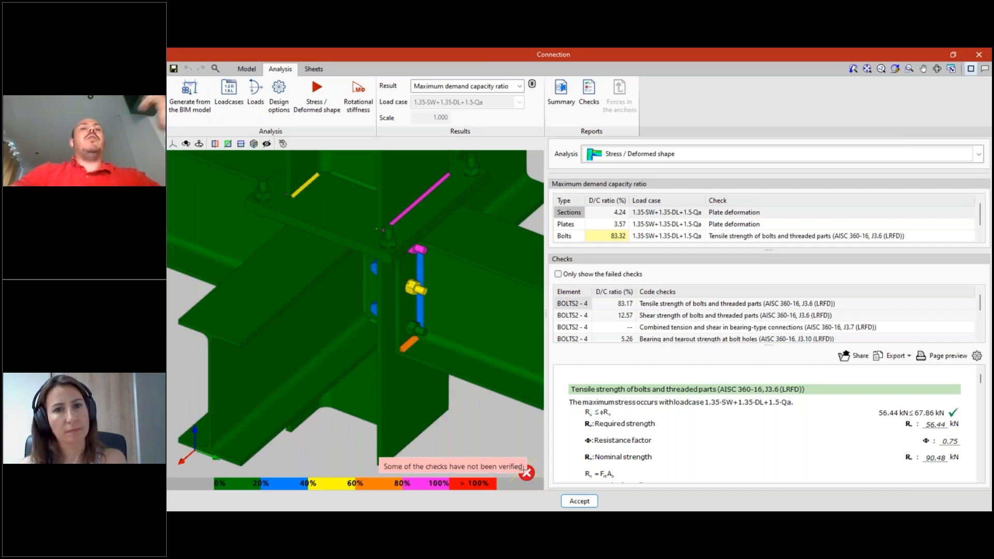
- Show only the failed checks with Plates selected and open the minimum edge distance check of BOLTS4 - 1
{"action": "left_click", "coordinate": [558, 274]}
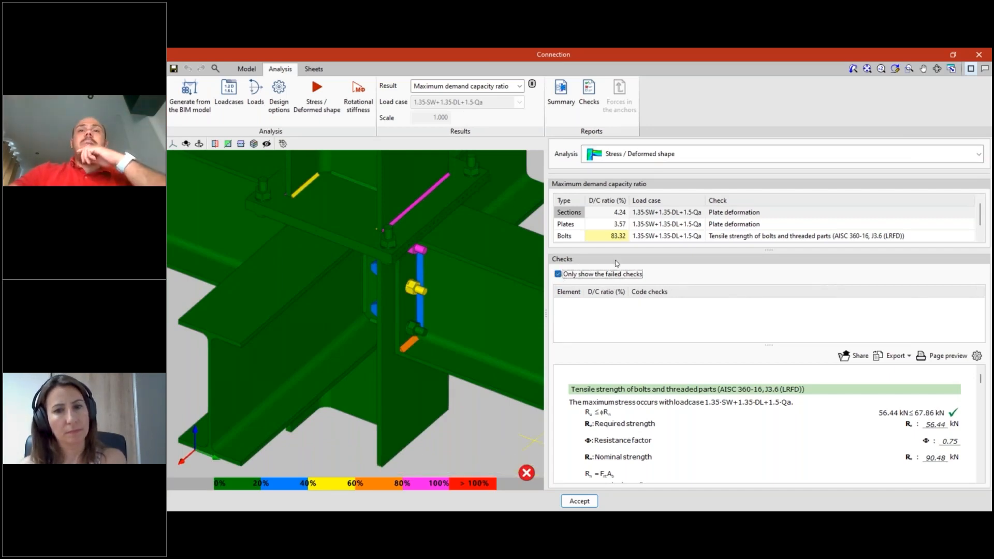
{"action": "left_click", "coordinate": [608, 213]}
{"action": "left_click", "coordinate": [573, 213]}
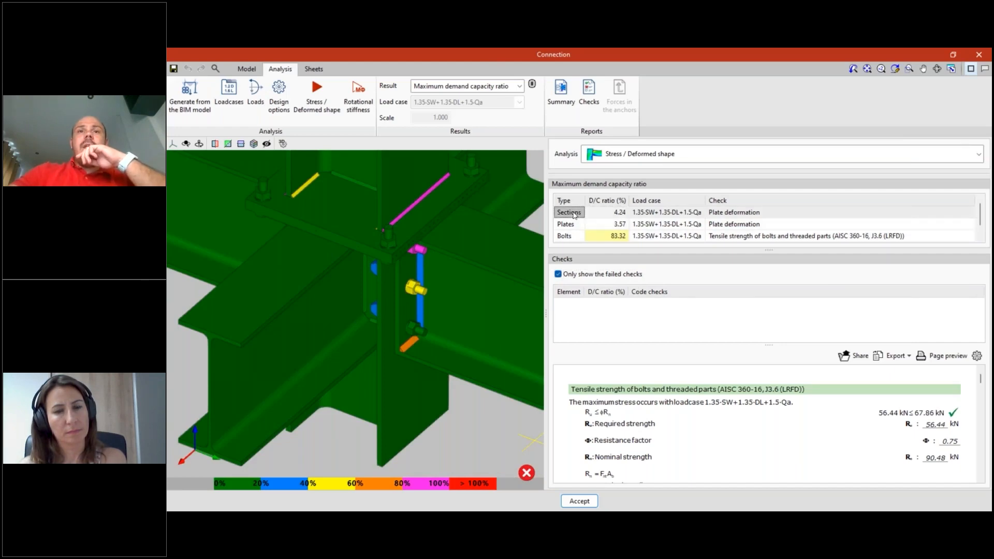
{"action": "left_click", "coordinate": [572, 225]}
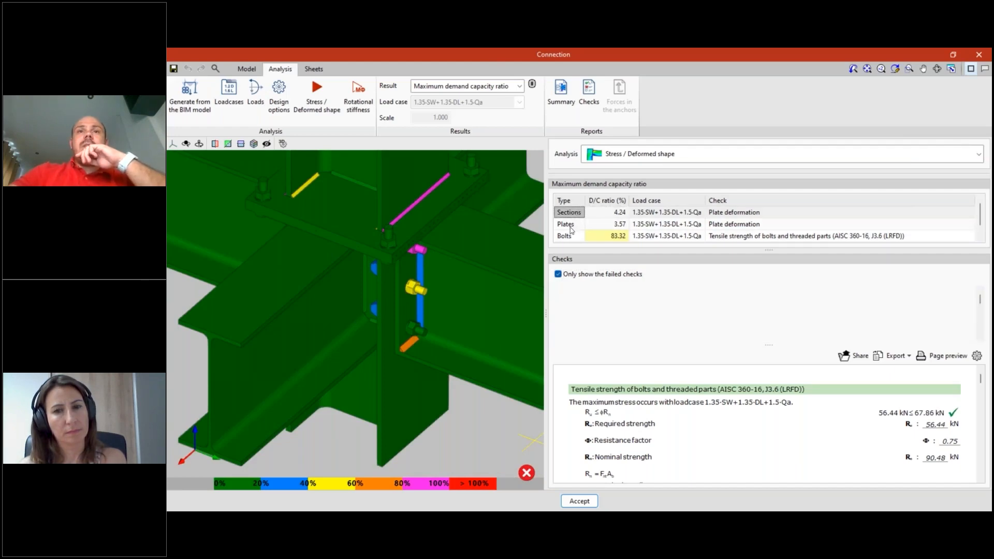
{"action": "left_click", "coordinate": [558, 274]}
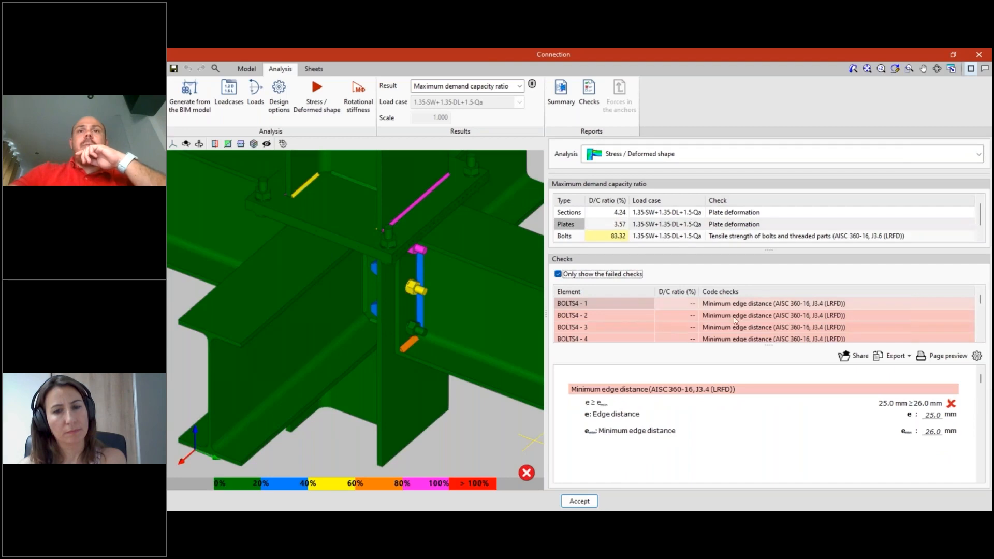
{"action": "left_click", "coordinate": [759, 305]}
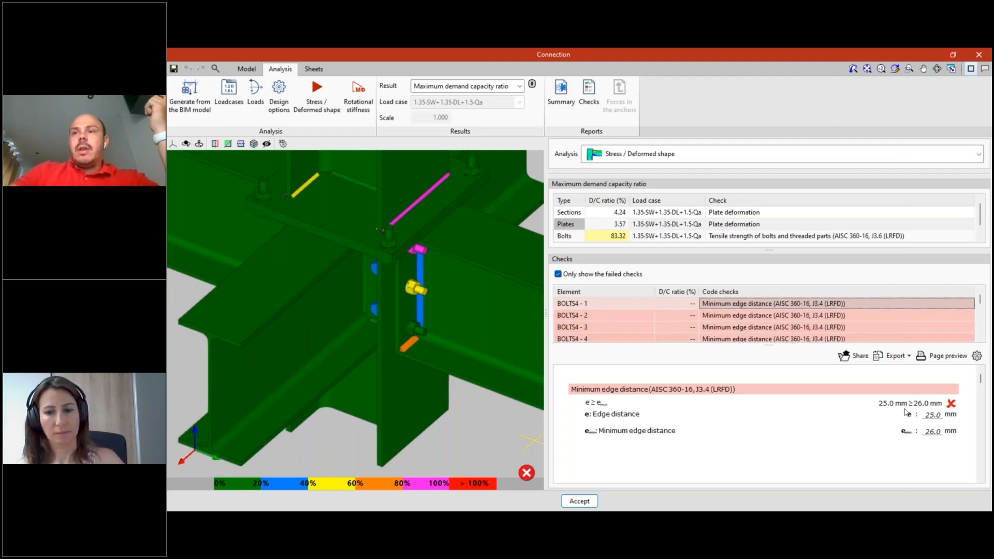
{"action": "scroll", "coordinate": [422, 294], "scroll_direction": "down", "scroll_amount": 3}
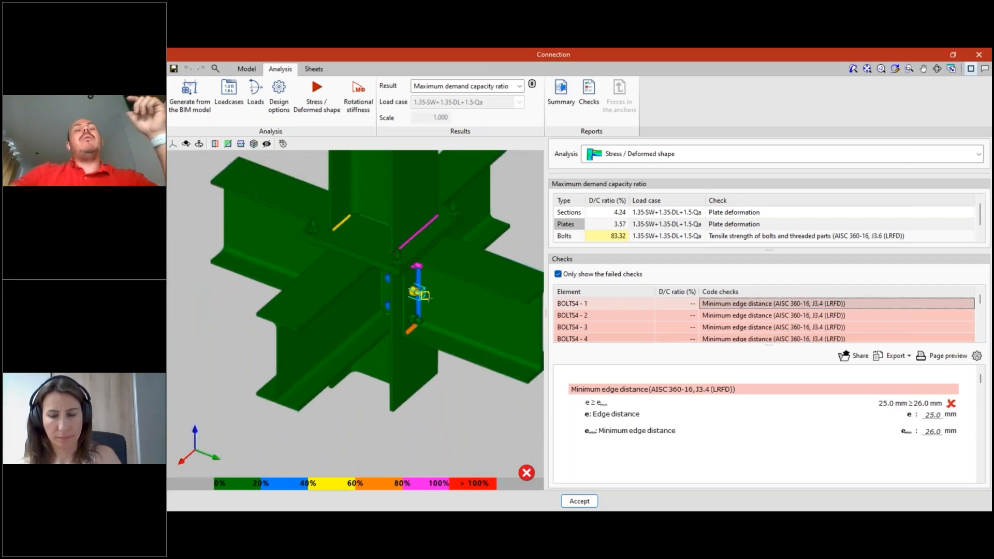
{"action": "middle_click_drag", "start_coordinate": [444, 289], "coordinate": [436, 291]}
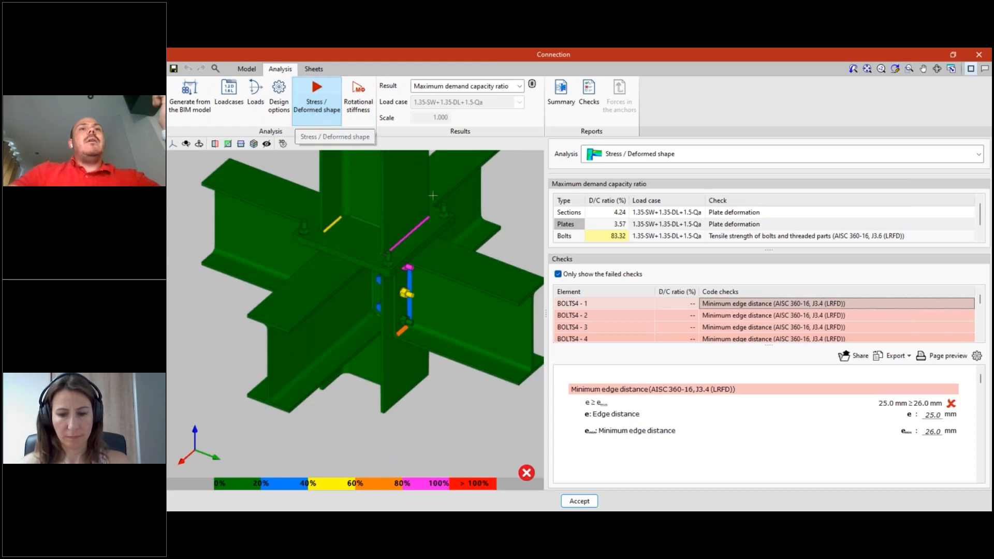
- Look through the failed checks down to the ENDPLATE2 maximum fillet weld sizes and examine the end-plate bolts in 3D
{"action": "left_click", "coordinate": [749, 317]}
{"action": "scroll", "coordinate": [748, 331], "scroll_direction": "down", "scroll_amount": 3}
{"action": "scroll", "coordinate": [481, 236], "scroll_direction": "up", "scroll_amount": 2}
{"action": "middle_click_drag", "start_coordinate": [482, 236], "coordinate": [494, 335]}
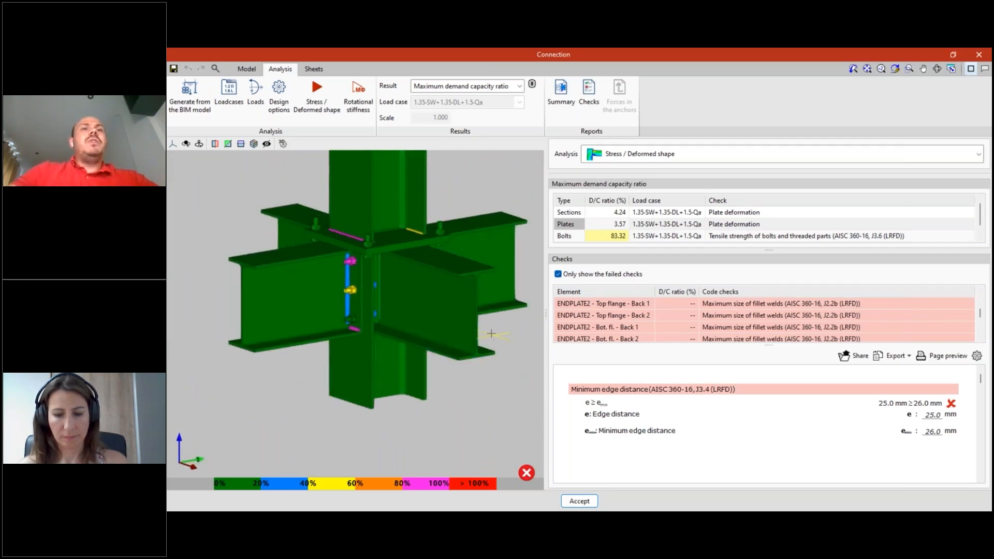
{"action": "middle_click_drag", "start_coordinate": [447, 392], "coordinate": [403, 367]}
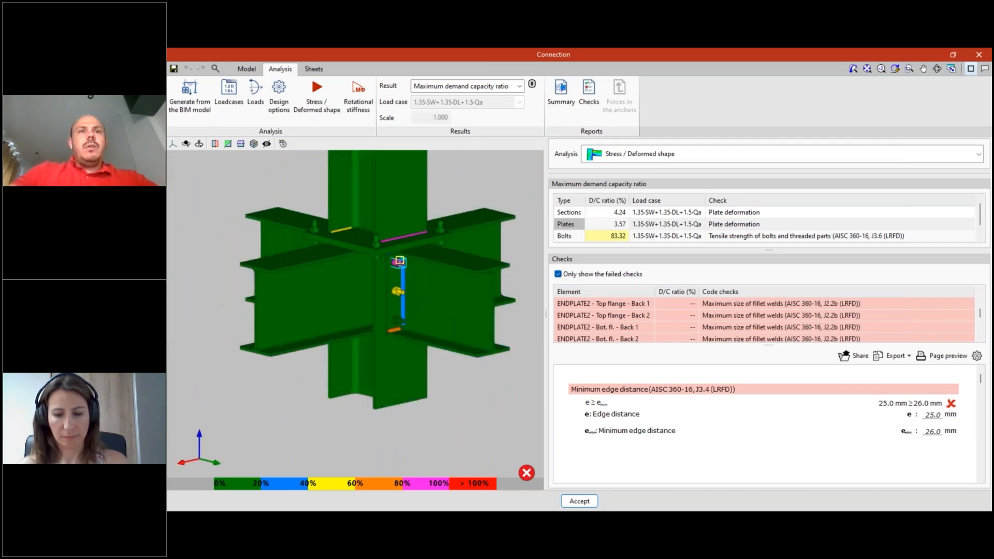
{"action": "scroll", "coordinate": [399, 264], "scroll_direction": "up", "scroll_amount": 2}
{"action": "scroll", "coordinate": [407, 377], "scroll_direction": "down", "scroll_amount": 1}
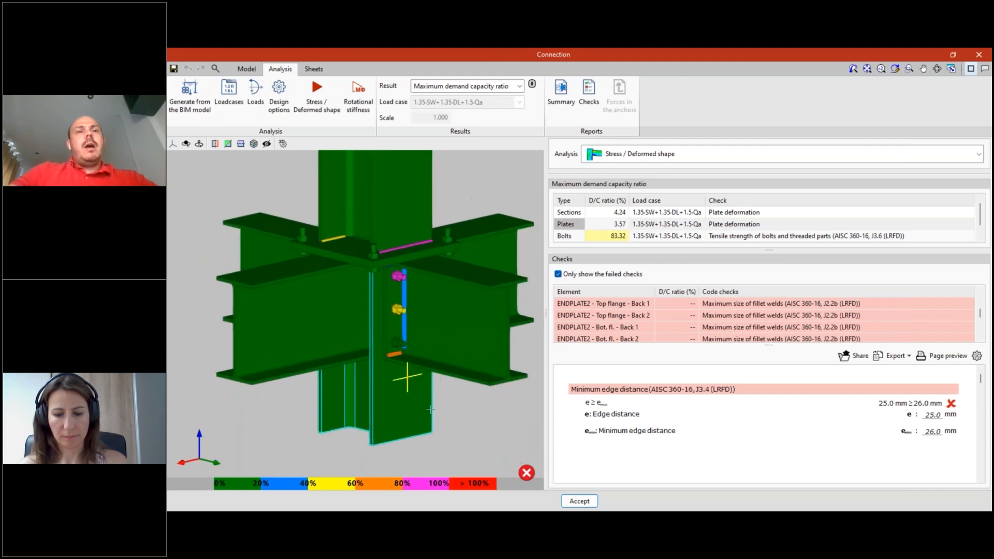
{"action": "scroll", "coordinate": [402, 282], "scroll_direction": "up", "scroll_amount": 4}
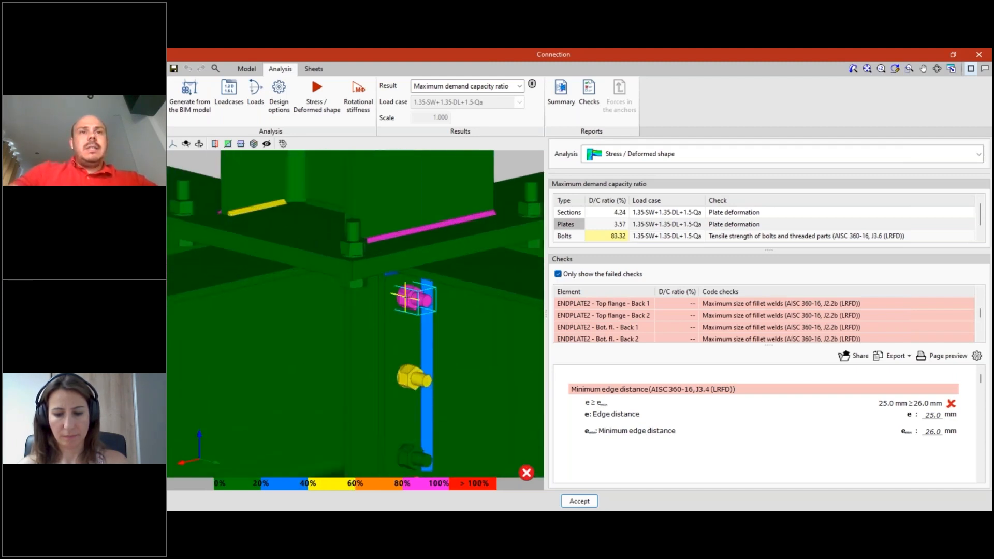
{"action": "scroll", "coordinate": [406, 297], "scroll_direction": "down", "scroll_amount": 5}
{"action": "middle_click_drag", "start_coordinate": [411, 332], "coordinate": [351, 333]}
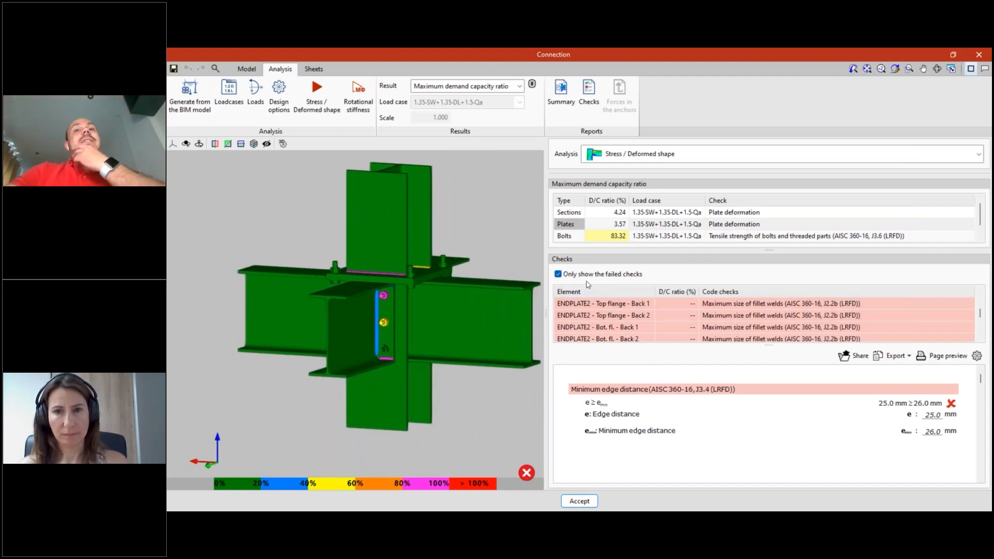
- Review the plate deformation checks of lower column P1, including the detailed check of its web
{"action": "left_click", "coordinate": [407, 326]}
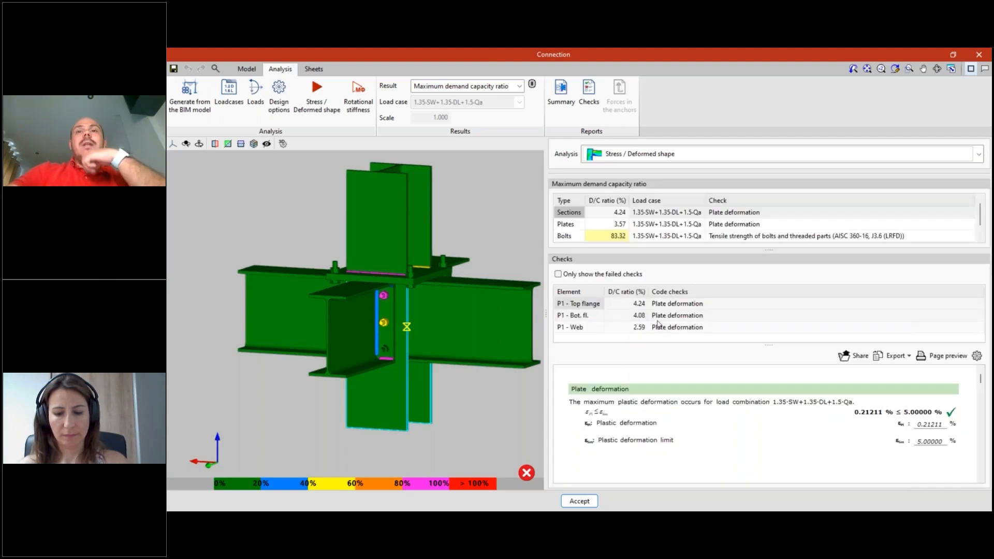
{"action": "left_click", "coordinate": [665, 327]}
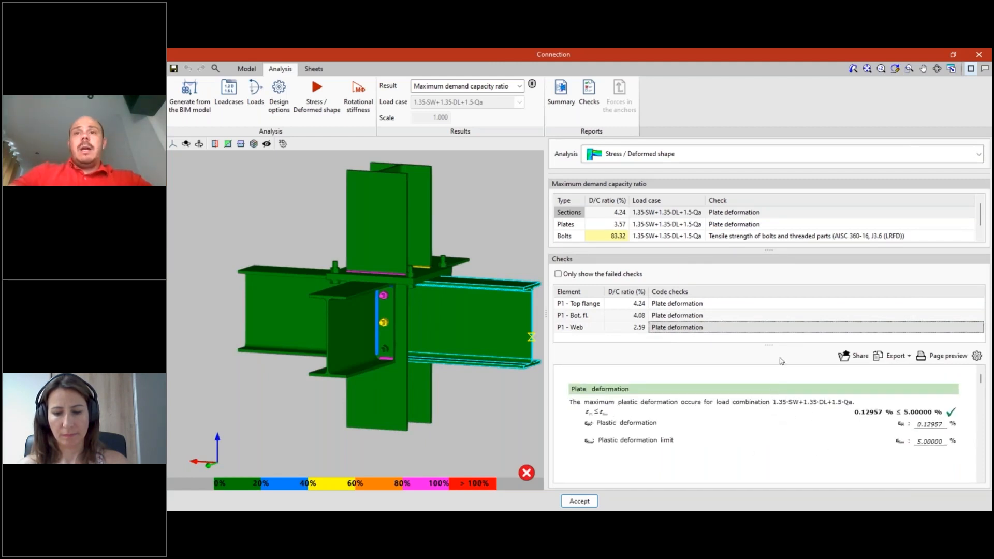
{"action": "left_click_drag", "start_coordinate": [769, 342], "coordinate": [770, 333]}
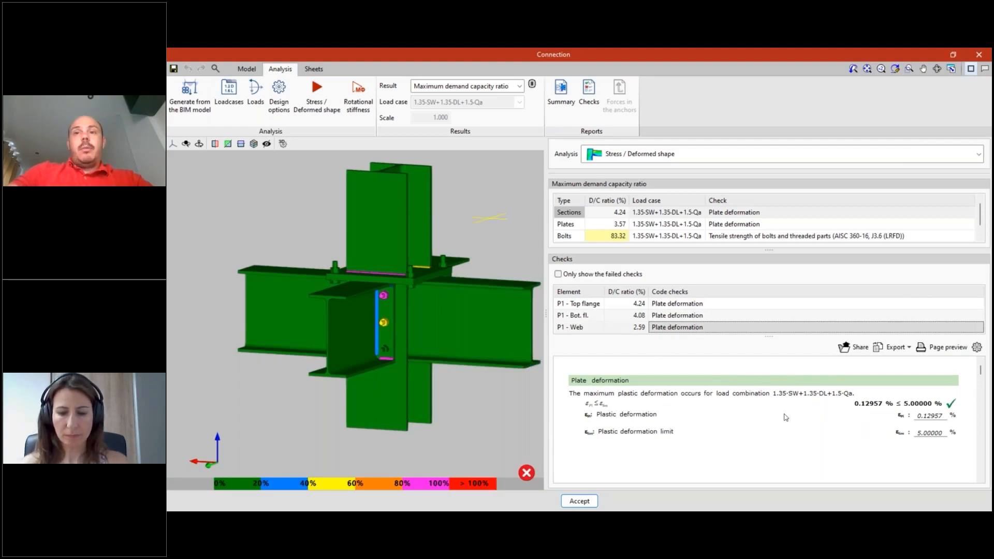
- Display the Von Mises stress results on the joint model
{"action": "middle_click_drag", "start_coordinate": [445, 258], "coordinate": [419, 279]}
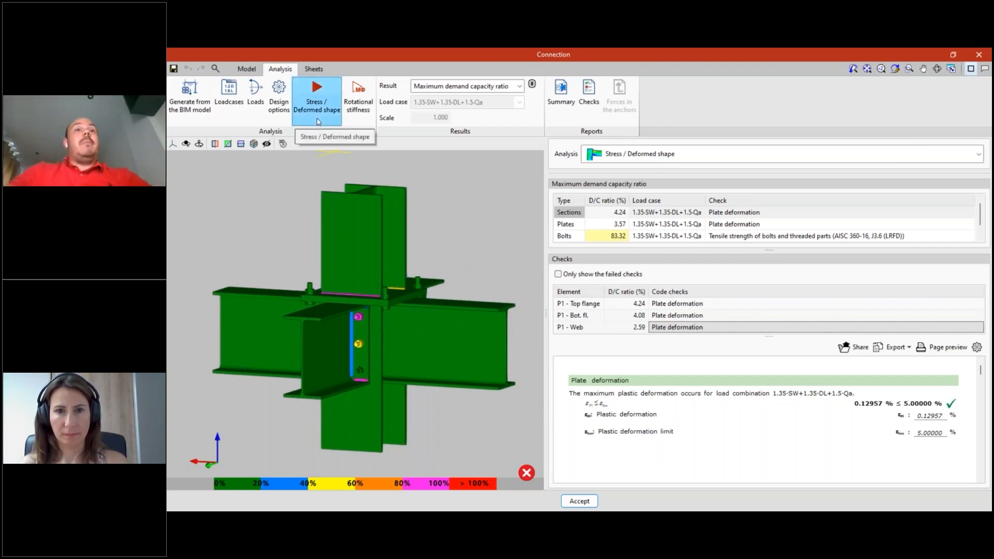
{"action": "left_click", "coordinate": [458, 87]}
{"action": "left_click", "coordinate": [438, 120]}
{"action": "middle_click_drag", "start_coordinate": [458, 240], "coordinate": [438, 236]}
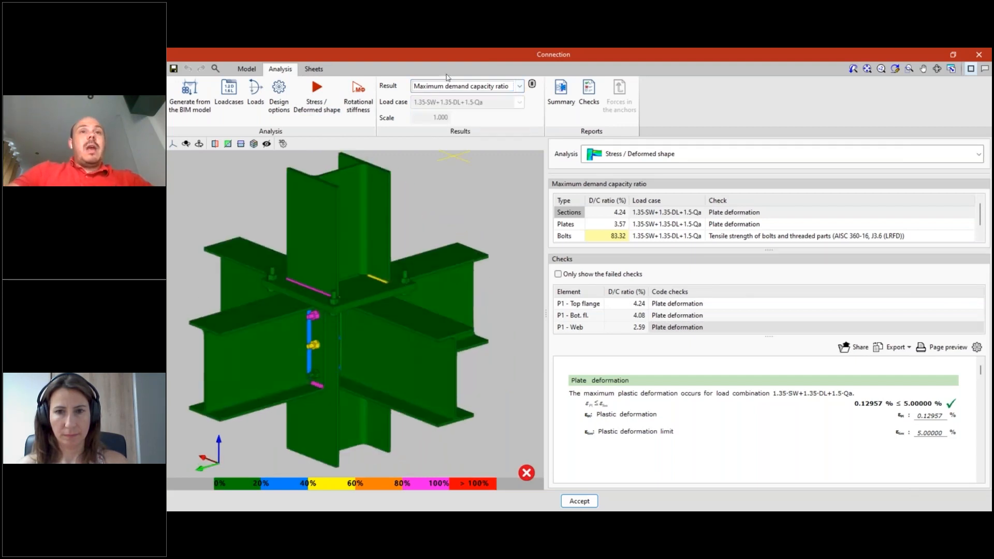
{"action": "left_click", "coordinate": [502, 88]}
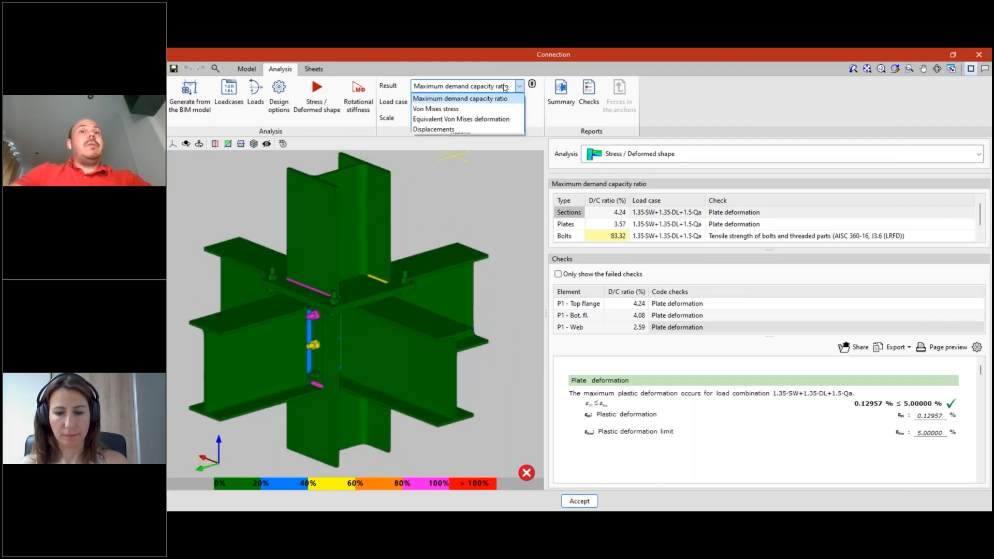
{"action": "left_click", "coordinate": [454, 110]}
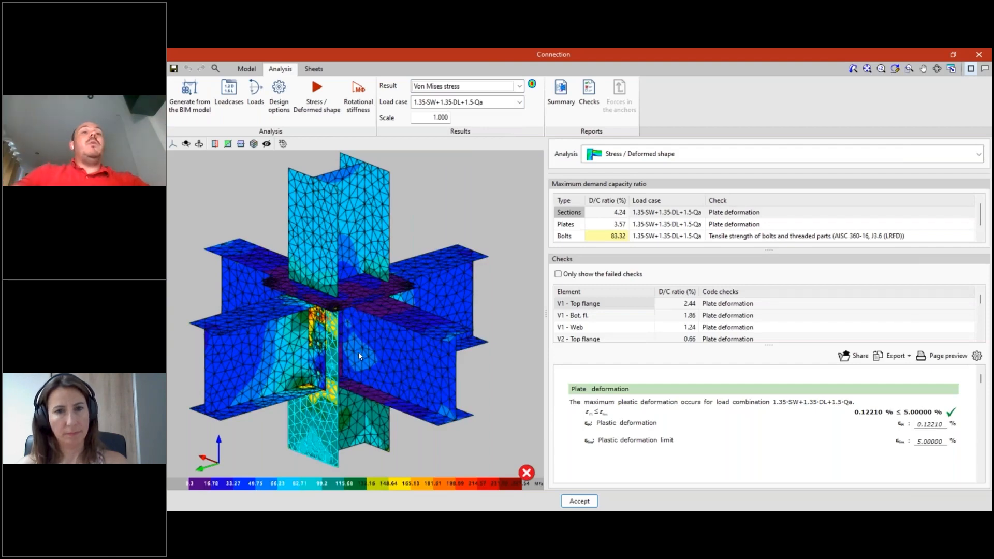
- Examine the Von Mises stresses around the end-plate bolts and select load case 1.35·SW+1.35·DL+1.5·Qa
{"action": "scroll", "coordinate": [368, 344], "scroll_direction": "up", "scroll_amount": 3}
{"action": "middle_click_drag", "start_coordinate": [398, 334], "coordinate": [371, 321]}
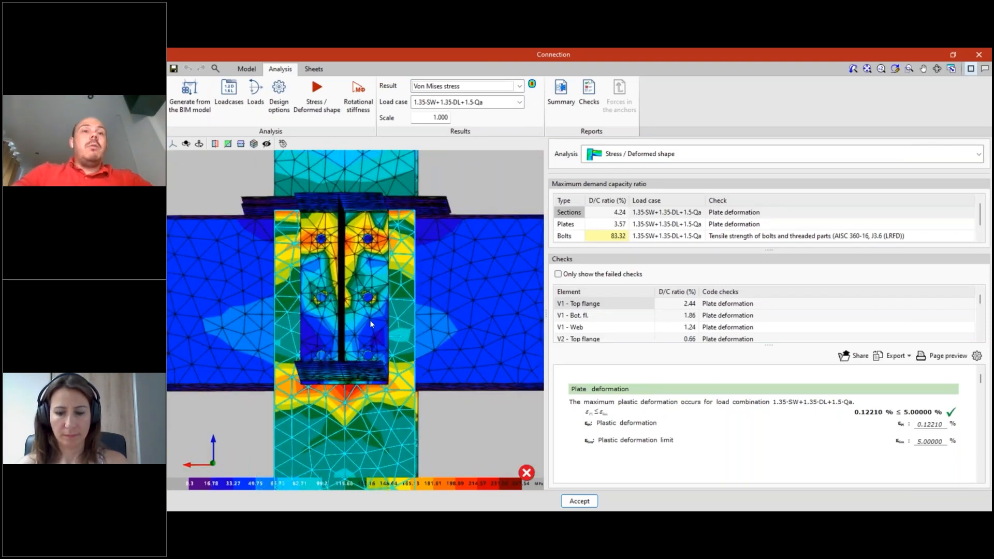
{"action": "scroll", "coordinate": [457, 329], "scroll_direction": "down", "scroll_amount": 5}
{"action": "middle_click_drag", "start_coordinate": [436, 331], "coordinate": [394, 332]}
{"action": "left_click", "coordinate": [510, 103]}
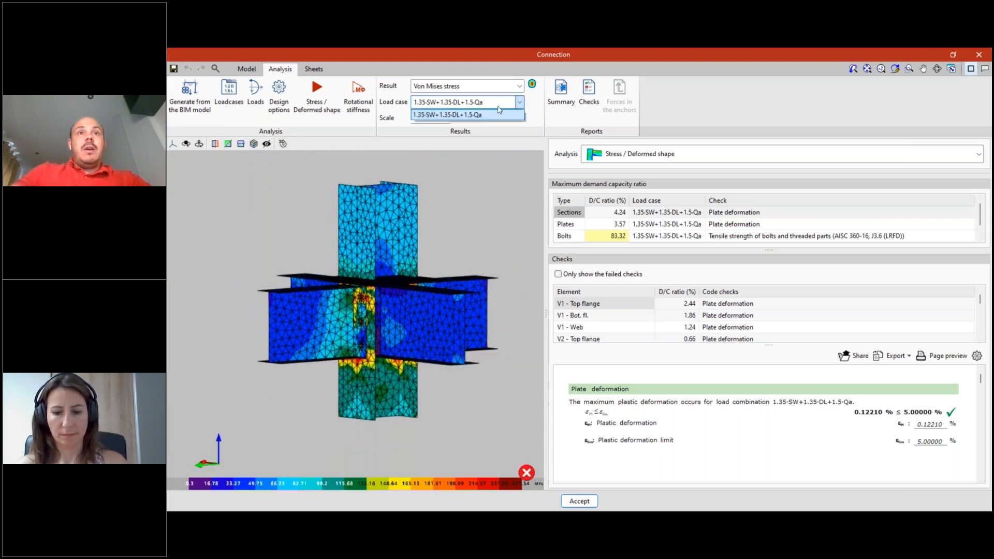
{"action": "left_click", "coordinate": [496, 115]}
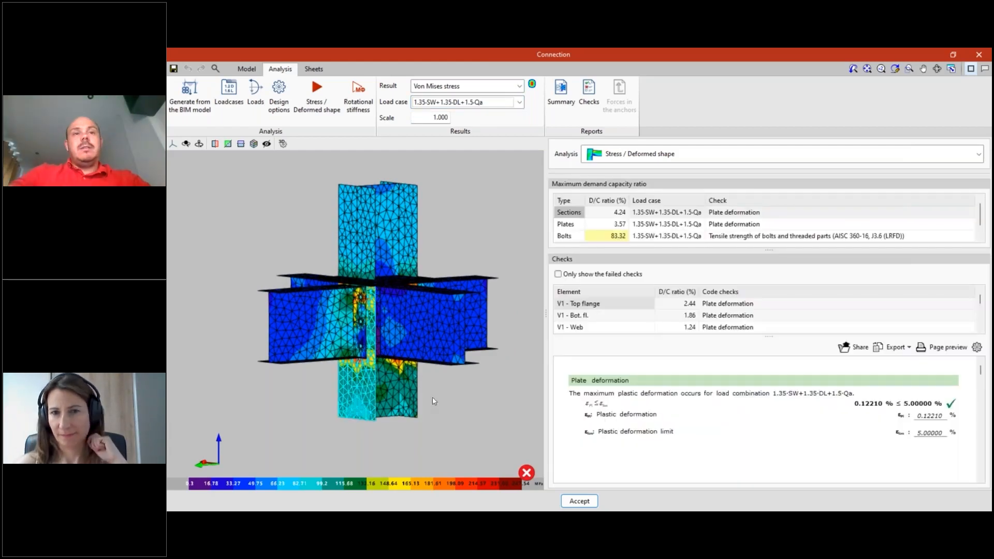
- Examine the Von Mises stress distribution over the columns and beams from other sides of the joint
{"action": "scroll", "coordinate": [437, 398], "scroll_direction": "up", "scroll_amount": 5}
{"action": "scroll", "coordinate": [458, 389], "scroll_direction": "up", "scroll_amount": 2}
{"action": "scroll", "coordinate": [459, 390], "scroll_direction": "down", "scroll_amount": 5}
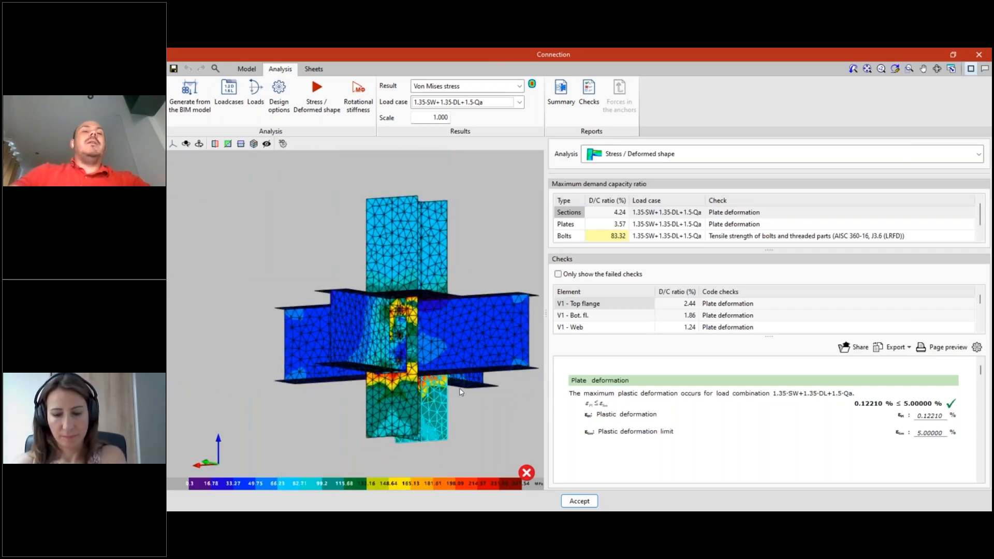
{"action": "right_click_drag", "start_coordinate": [460, 392], "coordinate": [495, 310]}
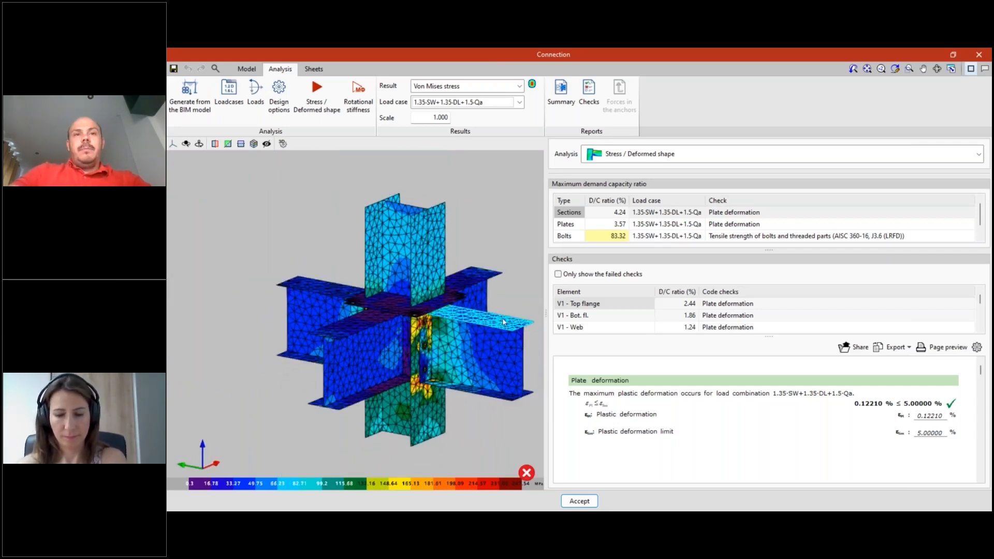
- Set the Von Mises stress contour plot representation to Continuous
{"action": "scroll", "coordinate": [503, 322], "scroll_direction": "up", "scroll_amount": 5}
{"action": "right_click_drag", "start_coordinate": [402, 310], "coordinate": [497, 211]}
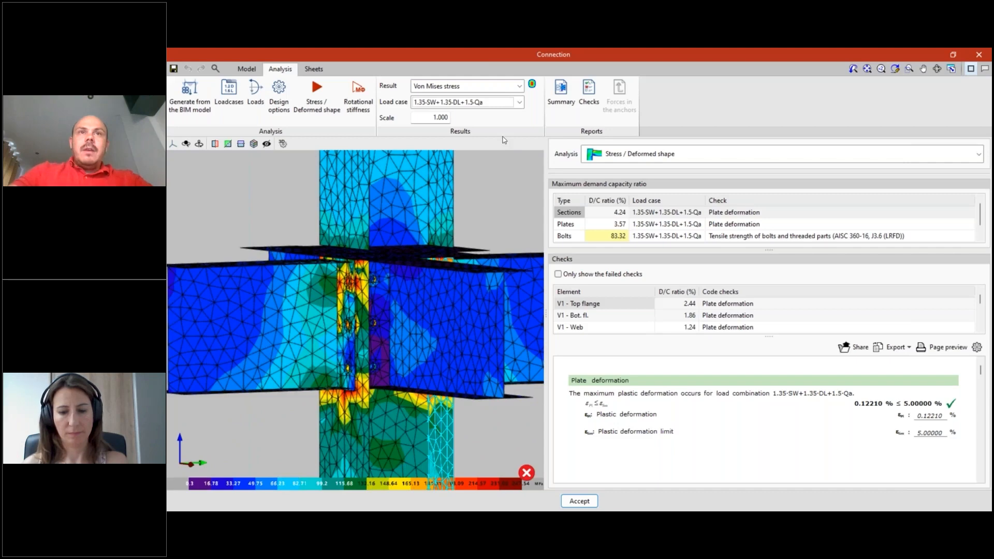
{"action": "left_click", "coordinate": [532, 84]}
{"action": "left_click_drag", "start_coordinate": [588, 224], "coordinate": [664, 205]}
{"action": "left_click", "coordinate": [620, 247]}
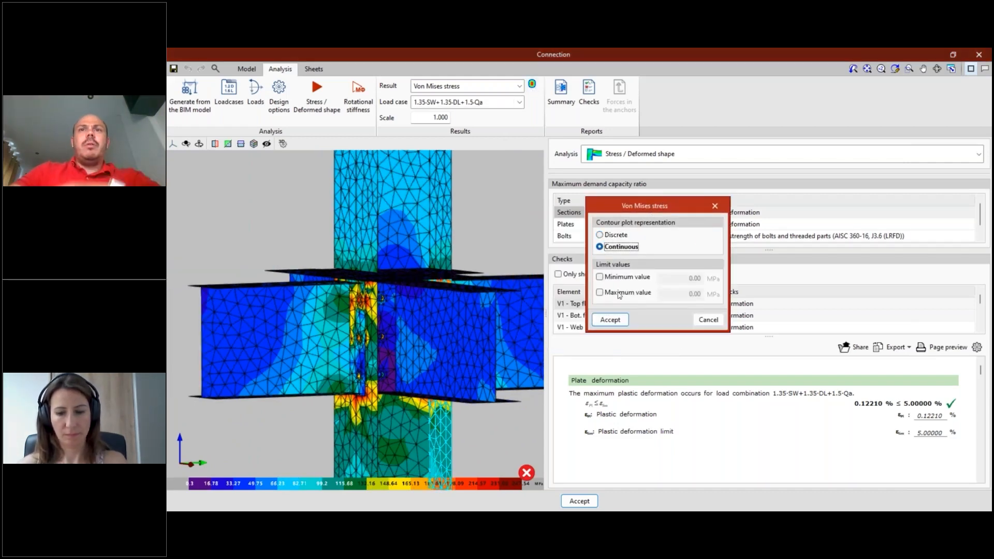
{"action": "left_click", "coordinate": [604, 318]}
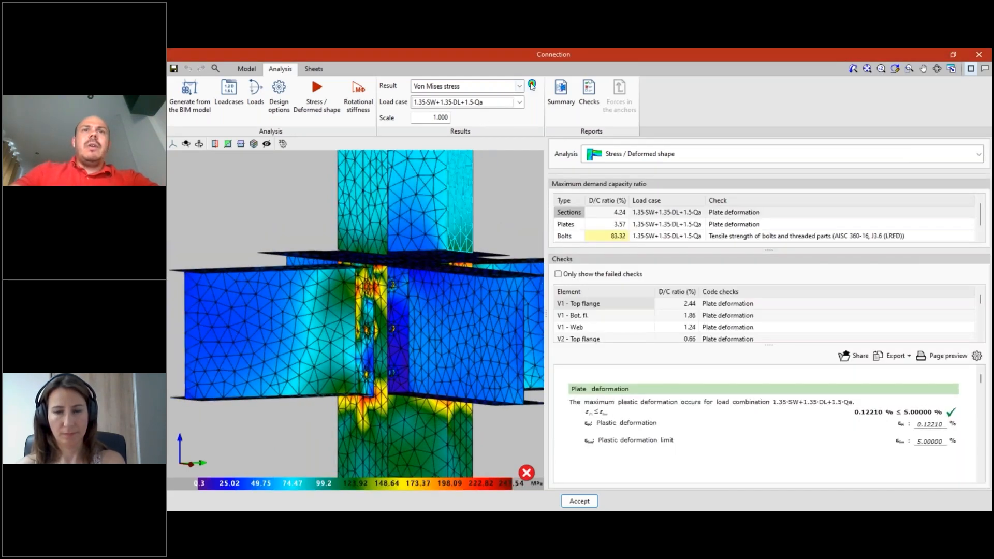
- Limit the Von Mises stress contour range to a minimum of 0 and a maximum of 150 MPa and examine the joint
{"action": "left_click", "coordinate": [532, 83]}
{"action": "left_click", "coordinate": [524, 295]}
{"action": "left_click", "coordinate": [536, 312]}
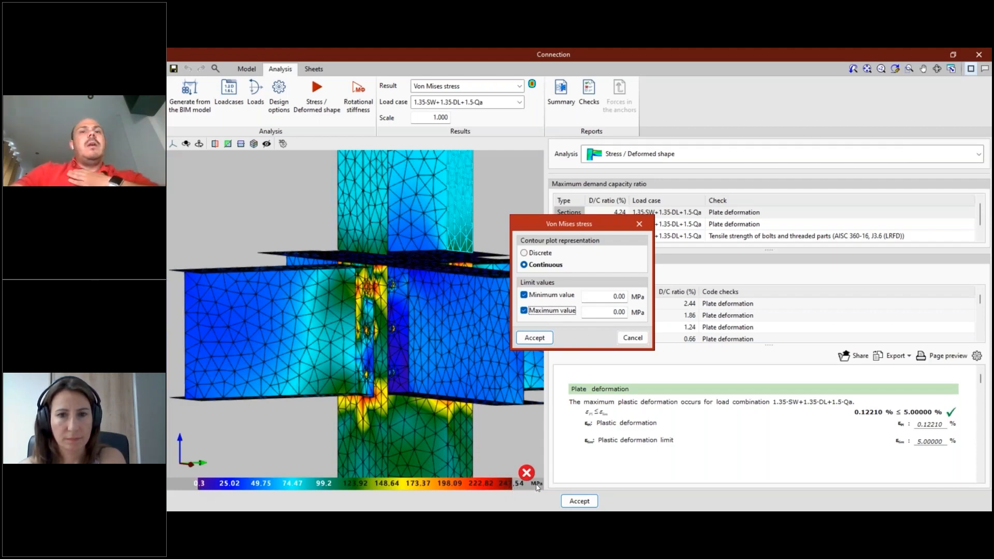
{"action": "key", "text": "Tab"}
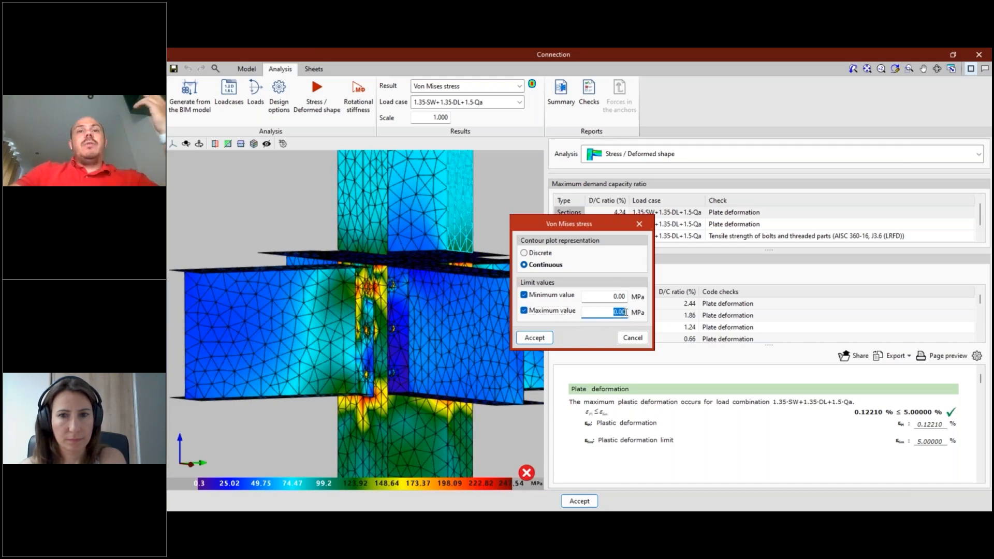
{"action": "type", "text": "150"}
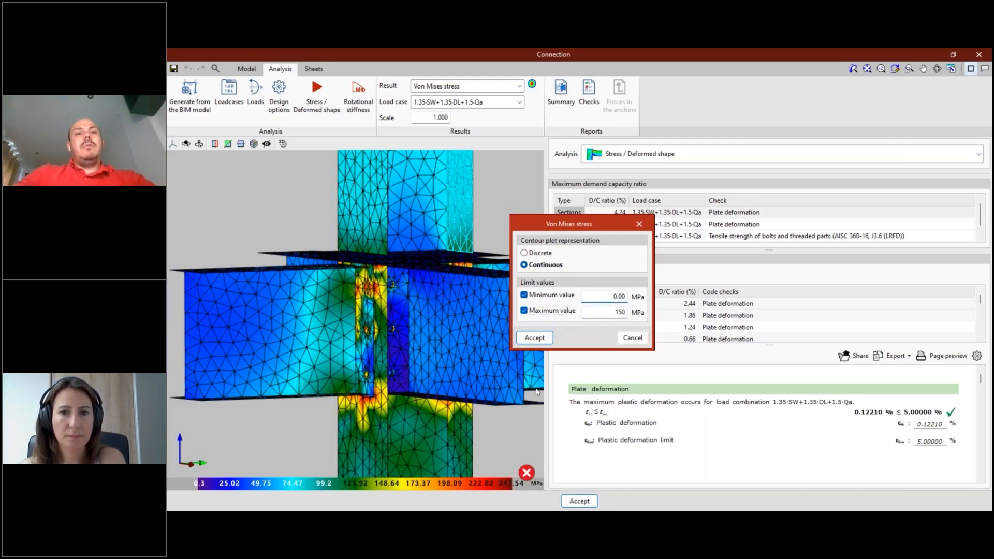
{"action": "left_click", "coordinate": [543, 340]}
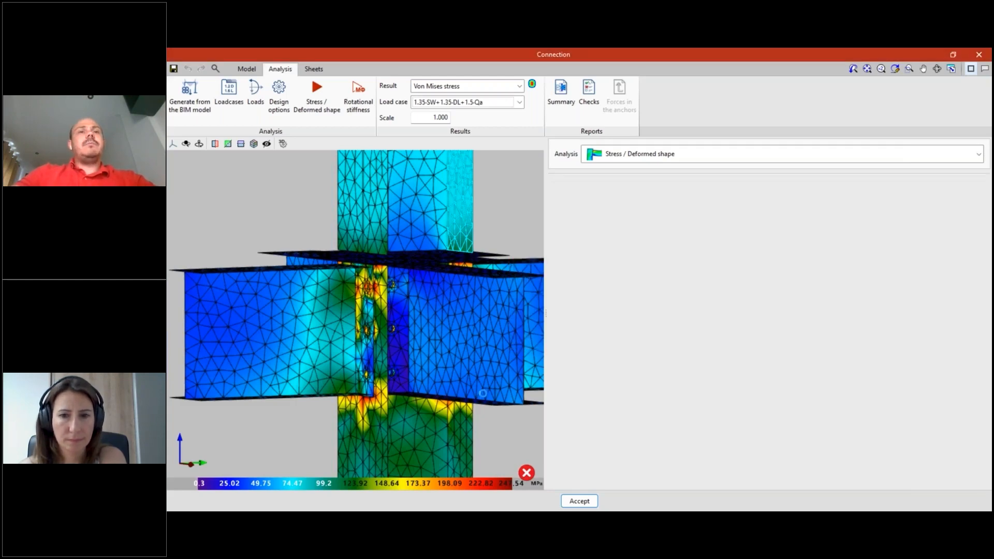
{"action": "scroll", "coordinate": [482, 392], "scroll_direction": "down", "scroll_amount": 3}
{"action": "right_click_drag", "start_coordinate": [426, 419], "coordinate": [434, 427]}
{"action": "middle_click_drag", "start_coordinate": [447, 426], "coordinate": [474, 428]}
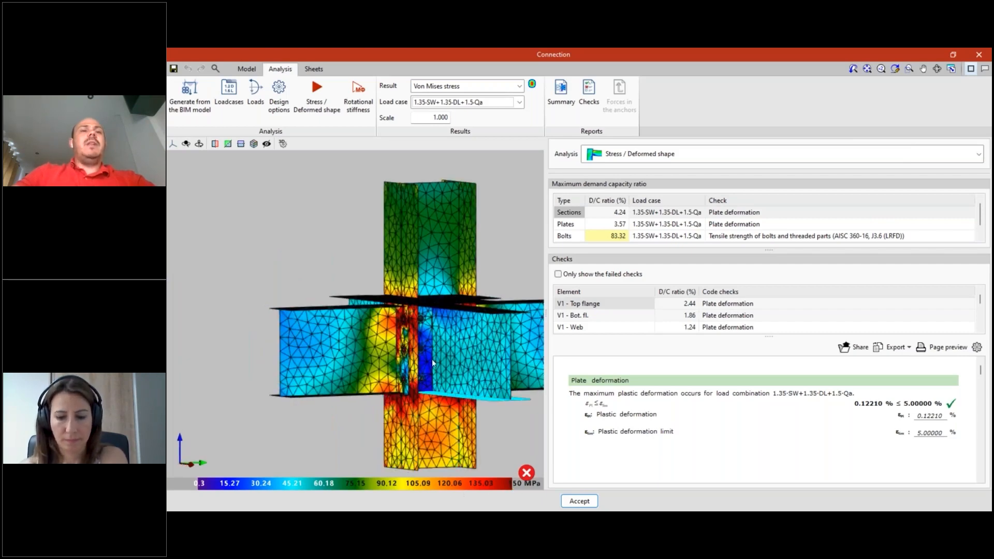
- Remove the minimum and maximum limit values from the Von Mises stress contour plot
{"action": "left_click", "coordinate": [533, 85]}
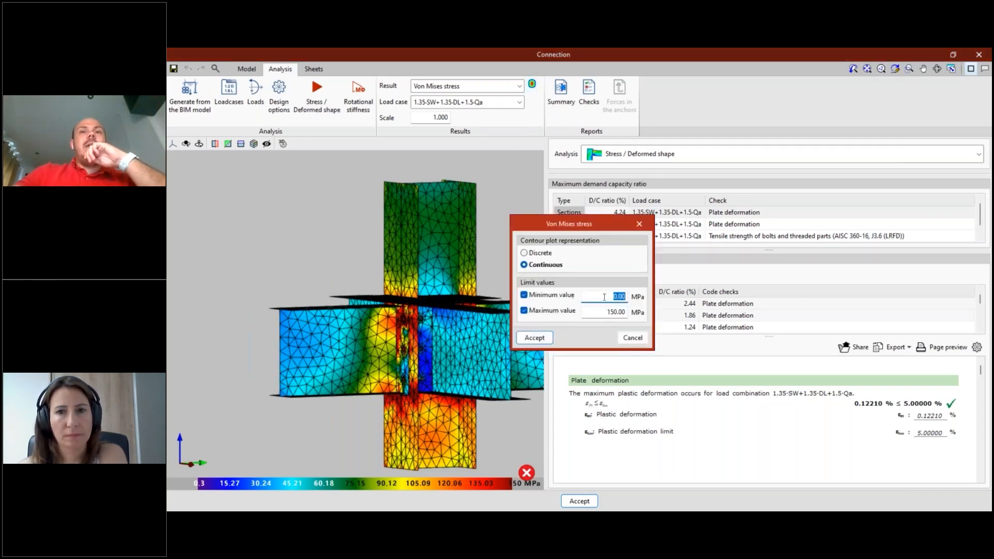
{"action": "left_click", "coordinate": [542, 311]}
{"action": "left_click", "coordinate": [542, 295]}
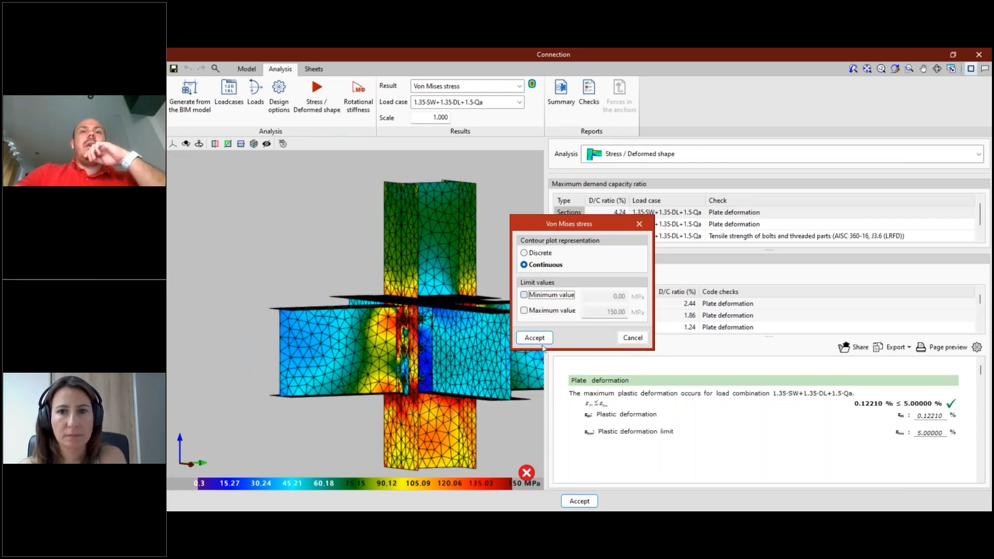
{"action": "left_click", "coordinate": [535, 337]}
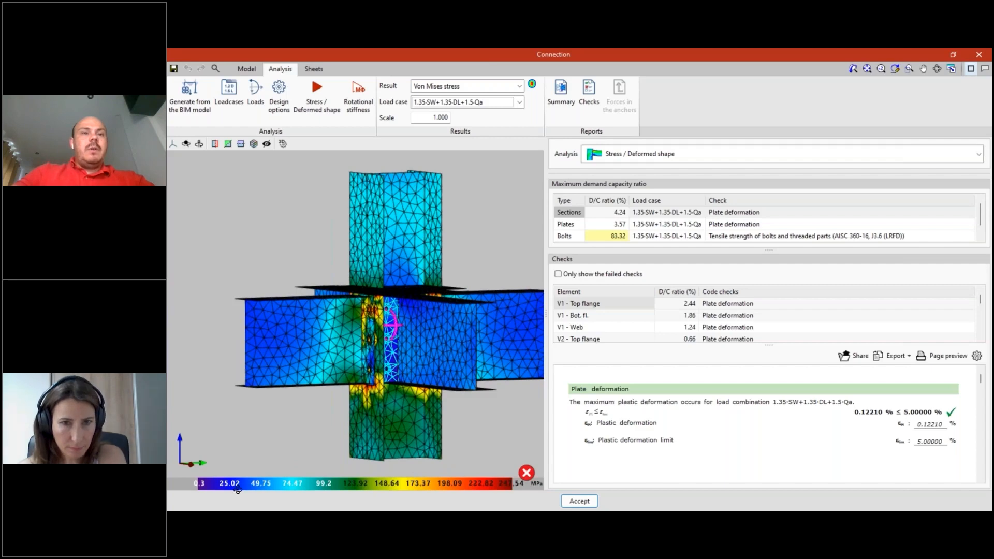
- Review the Equivalent Von Mises deformation results and switch the displayed result to Displacements
{"action": "left_click", "coordinate": [485, 86]}
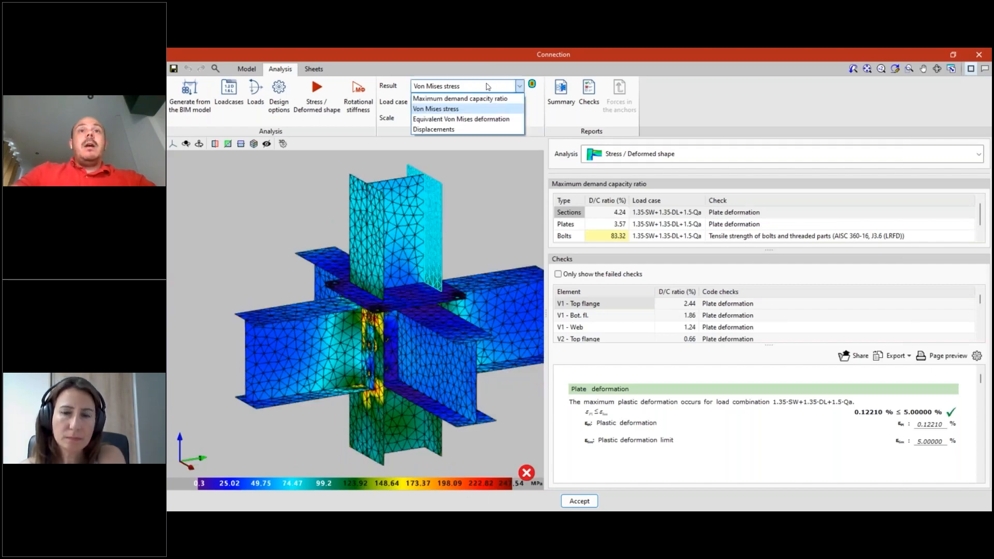
{"action": "left_click", "coordinate": [471, 120]}
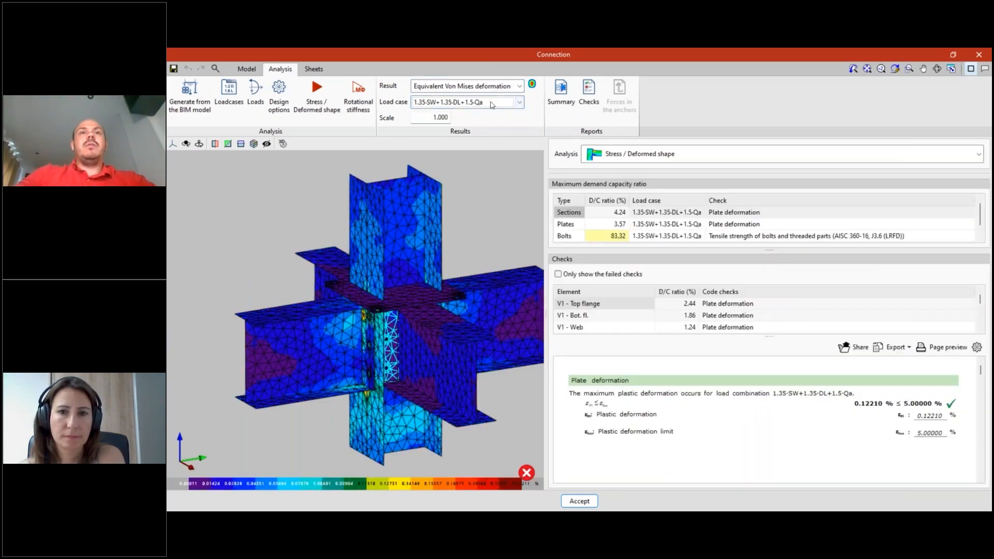
{"action": "left_click", "coordinate": [496, 85]}
{"action": "left_click", "coordinate": [455, 129]}
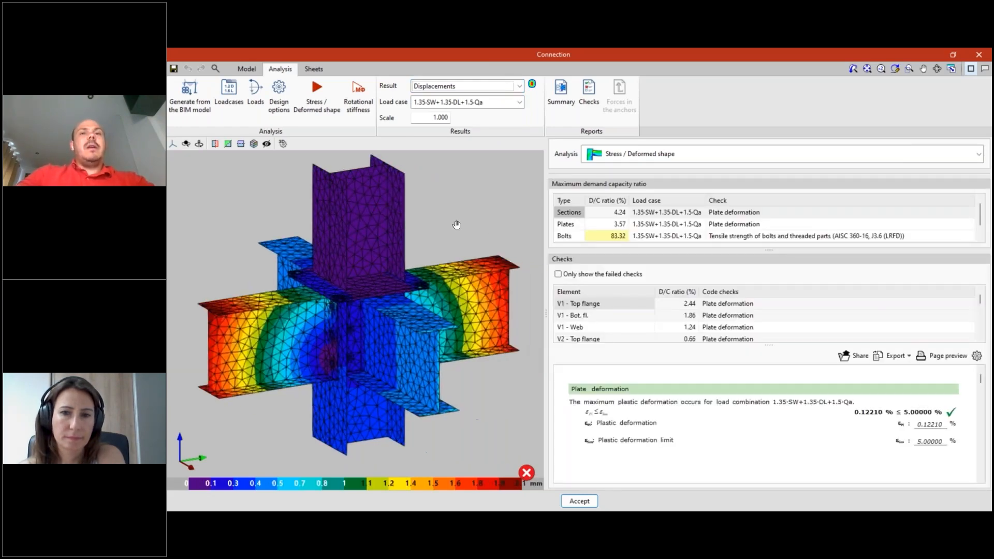
- Display the joint's displacements in the XZ elevation and in the YZ elevation
{"action": "left_click", "coordinate": [172, 146]}
{"action": "left_click", "coordinate": [178, 161]}
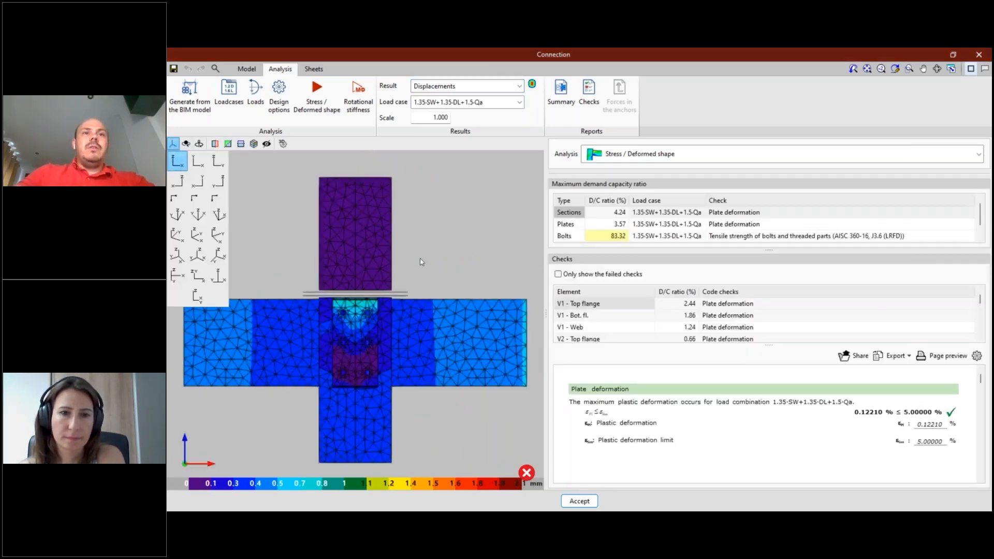
{"action": "scroll", "coordinate": [423, 260], "scroll_direction": "down", "scroll_amount": 2}
{"action": "left_click", "coordinate": [218, 161]}
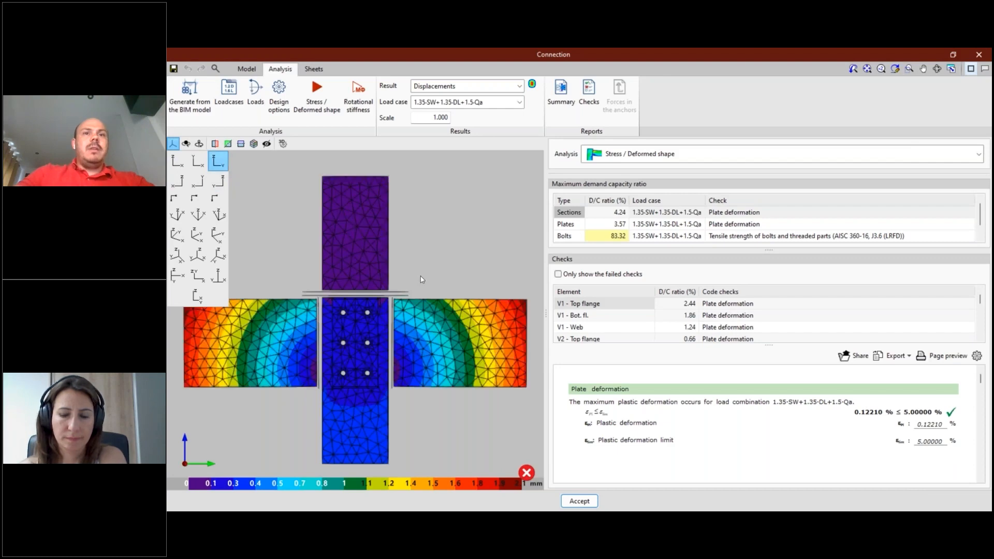
{"action": "middle_click_drag", "start_coordinate": [437, 239], "coordinate": [448, 234]}
- Set the displacement scale to 10 and examine the deformed shape of the joint
{"action": "double_click", "coordinate": [439, 118]}
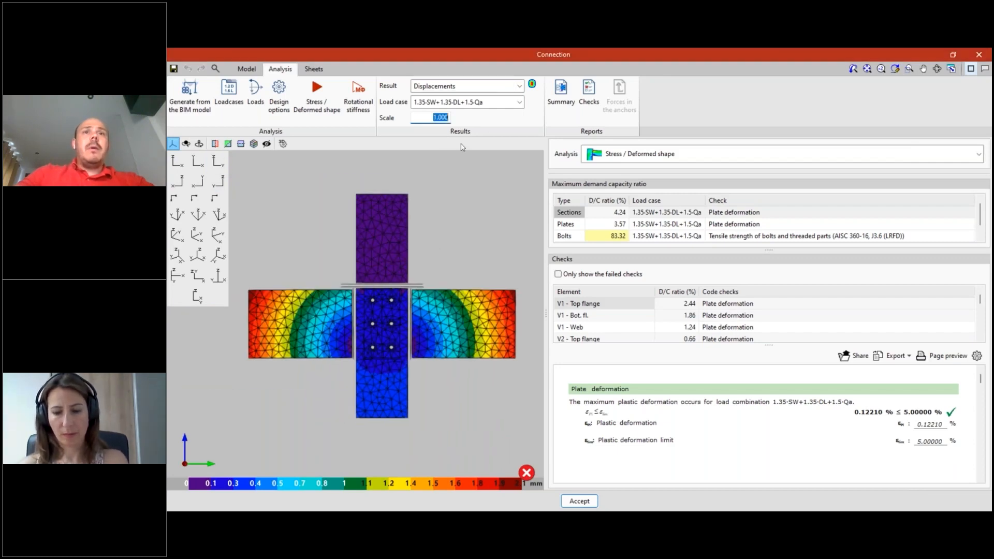
{"action": "type", "text": "10"}
{"action": "key", "text": "Return"}
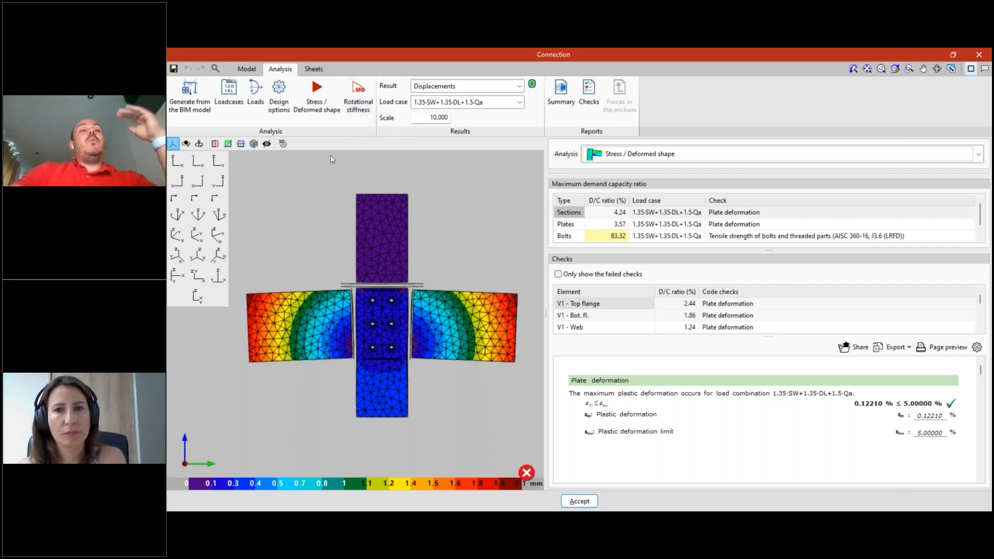
{"action": "scroll", "coordinate": [331, 156], "scroll_direction": "down", "scroll_amount": 2}
{"action": "middle_click_drag", "start_coordinate": [449, 204], "coordinate": [381, 249]}
{"action": "left_click", "coordinate": [358, 106]}
{"action": "middle_click_drag", "start_coordinate": [428, 275], "coordinate": [457, 259]}
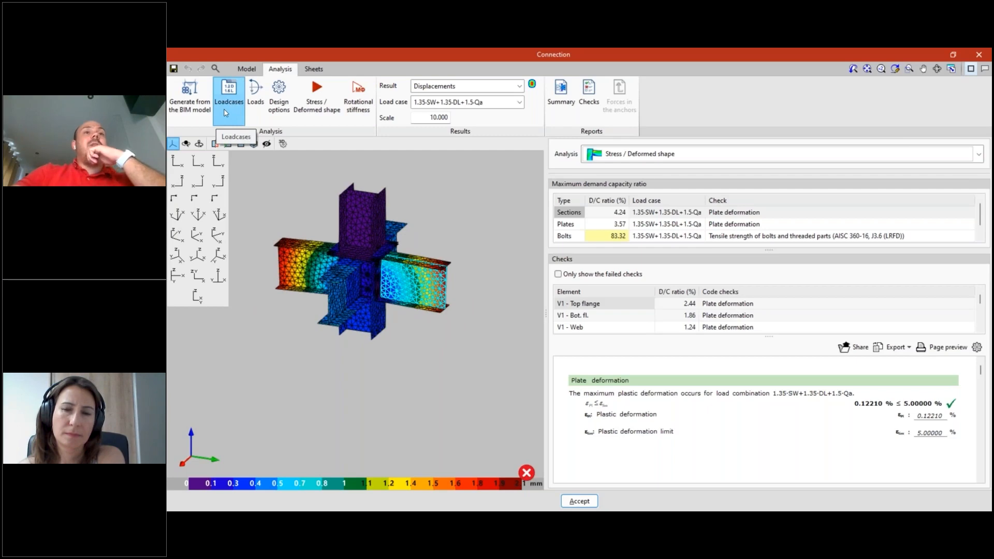
- Open the joint's loads and review bearing section P2 and beam V1's end forces and rotational stiffness data
{"action": "left_click", "coordinate": [251, 110]}
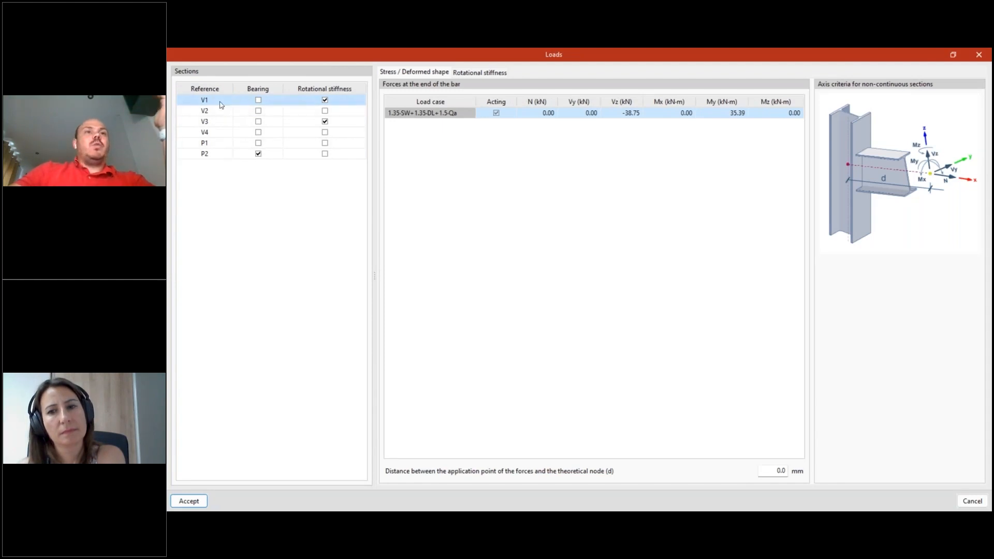
{"action": "left_click", "coordinate": [218, 158]}
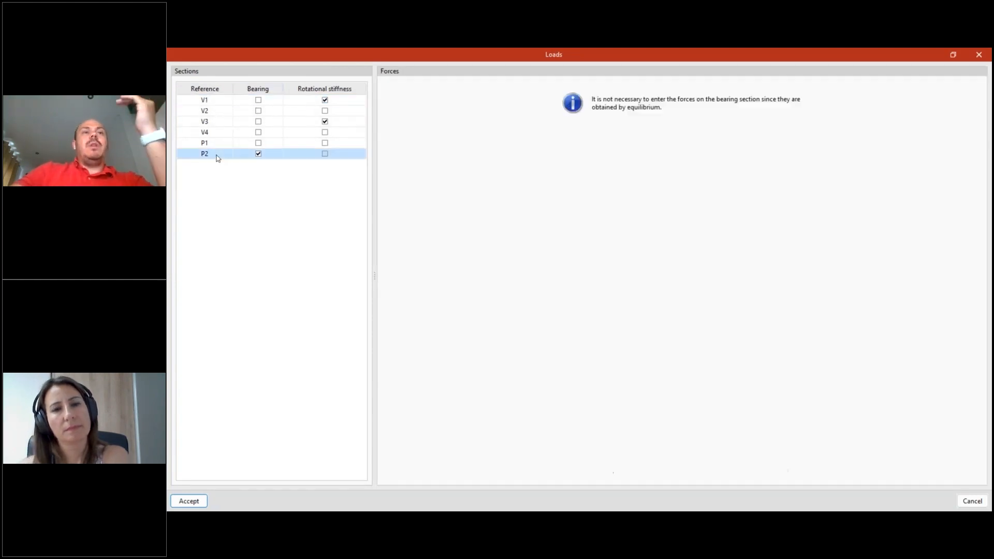
{"action": "left_click", "coordinate": [224, 101]}
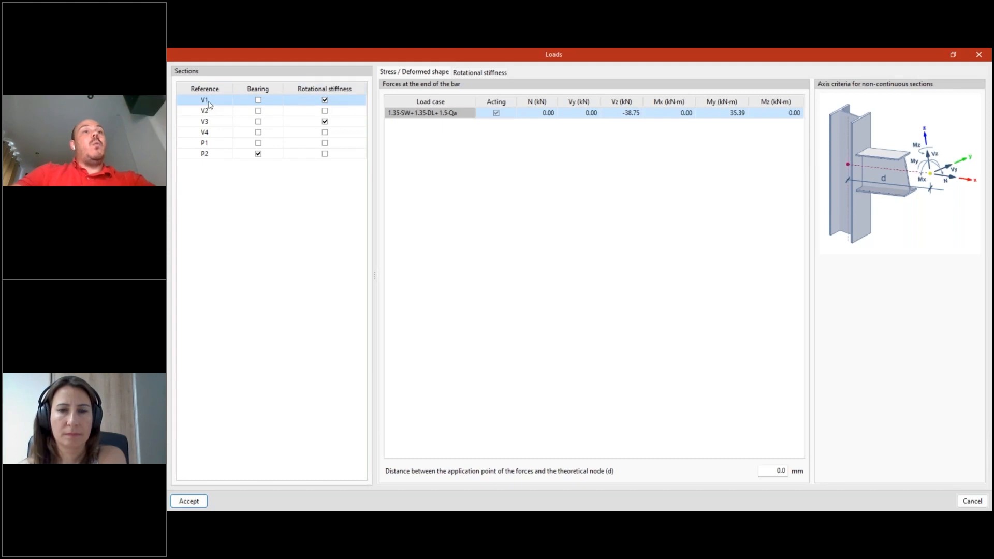
{"action": "left_click", "coordinate": [466, 75]}
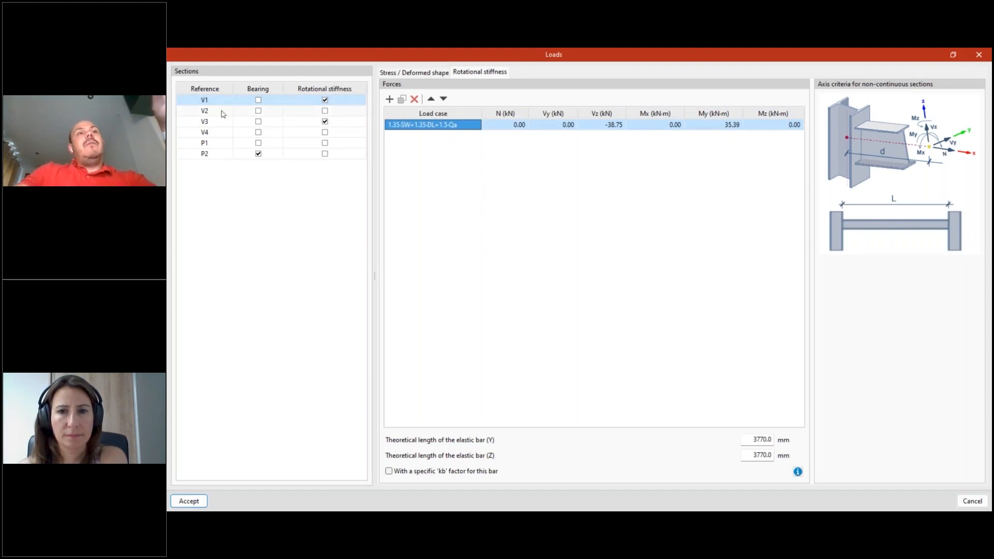
{"action": "left_click", "coordinate": [222, 124]}
- Toggle the rotational stiffness analysis of beams V1 and V3 off and back on
{"action": "left_click", "coordinate": [346, 102]}
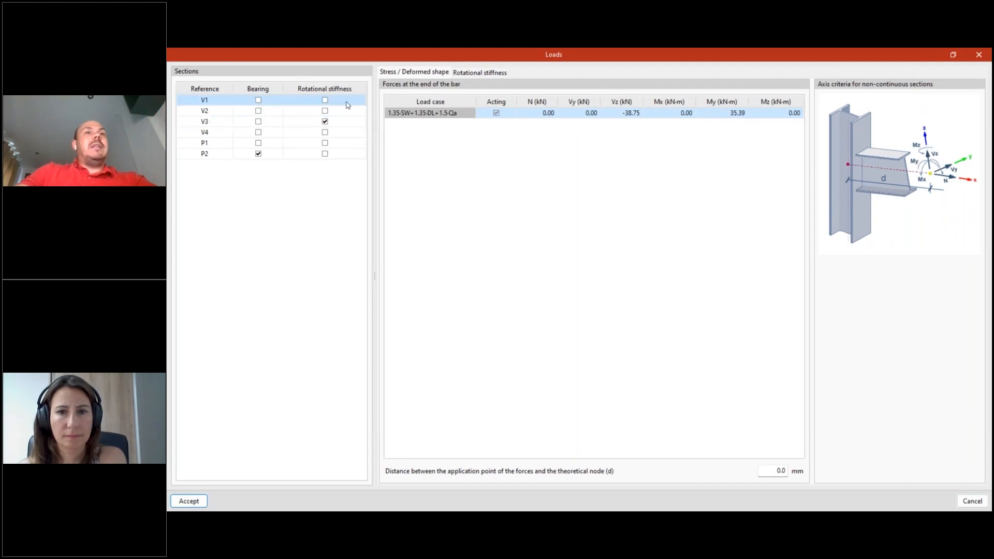
{"action": "left_click", "coordinate": [347, 103]}
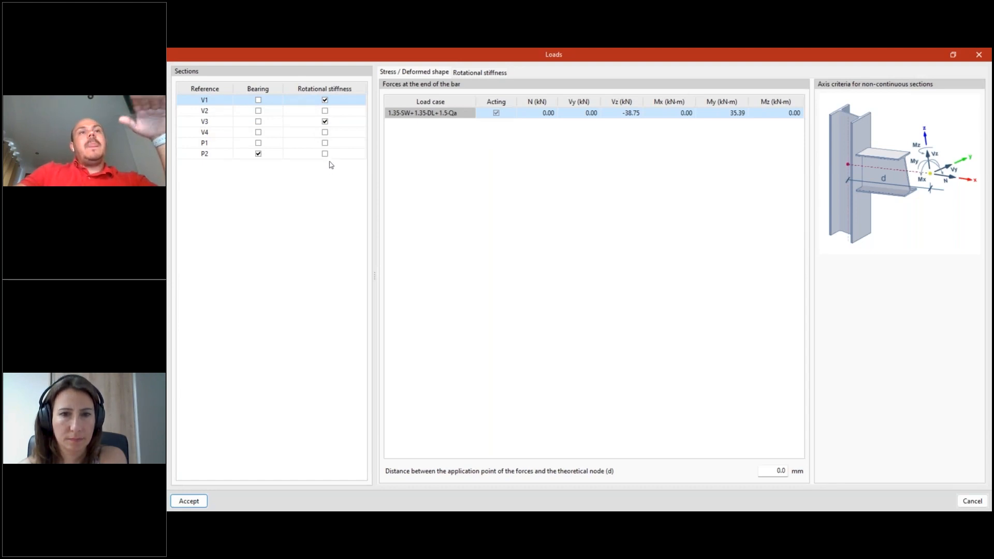
{"action": "left_click", "coordinate": [344, 123]}
{"action": "left_click", "coordinate": [350, 101]}
{"action": "left_click", "coordinate": [324, 121]}
{"action": "left_click", "coordinate": [334, 100]}
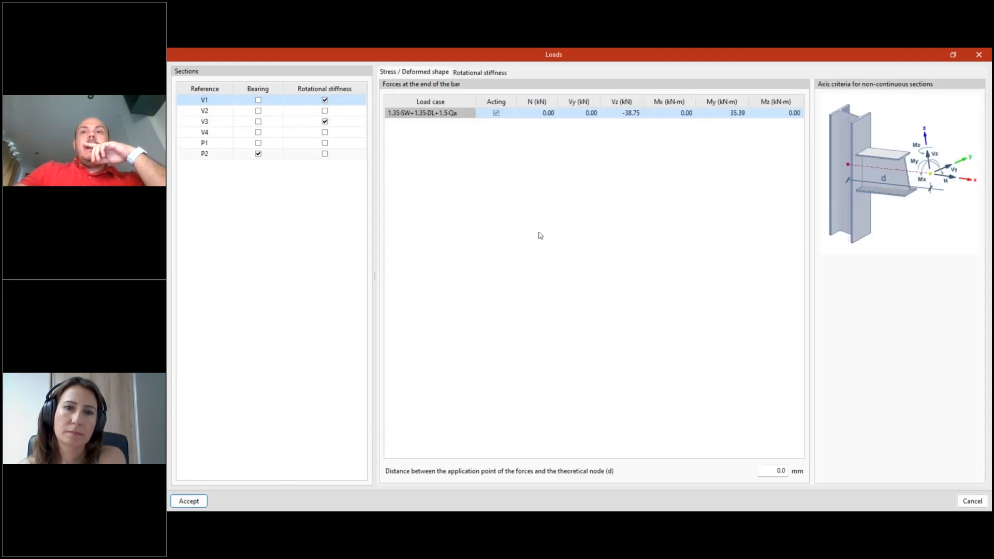
- Review beam V1's rotational stiffness forces and the theoretical elastic bar lengths in Y and Z
{"action": "left_click", "coordinate": [469, 74]}
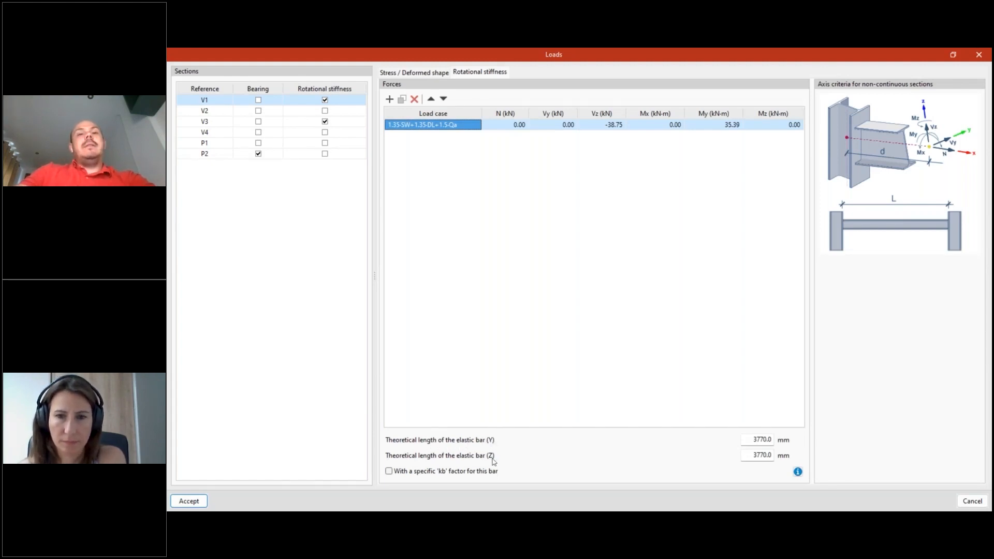
{"action": "left_click", "coordinate": [751, 441]}
{"action": "key", "text": "Tab"}
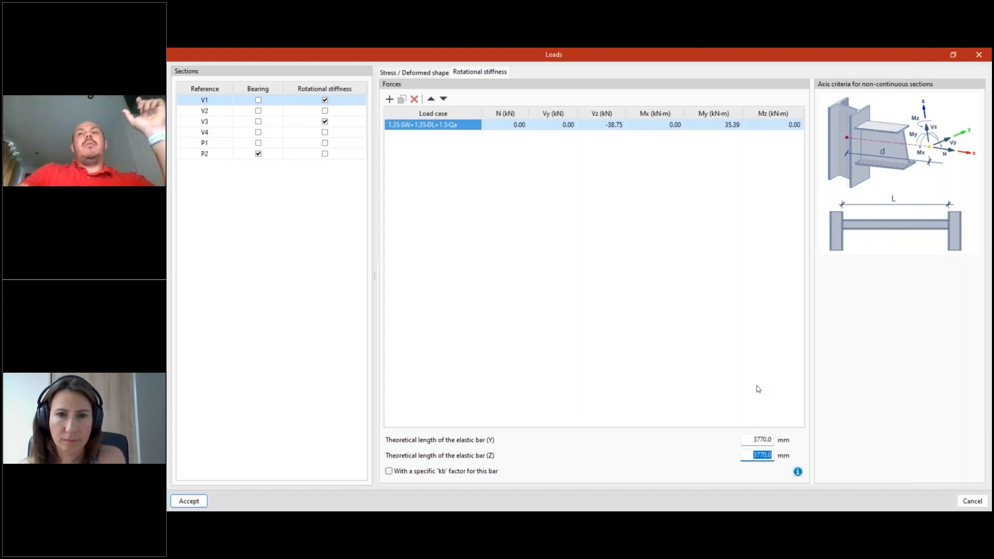
{"action": "left_click", "coordinate": [759, 439]}
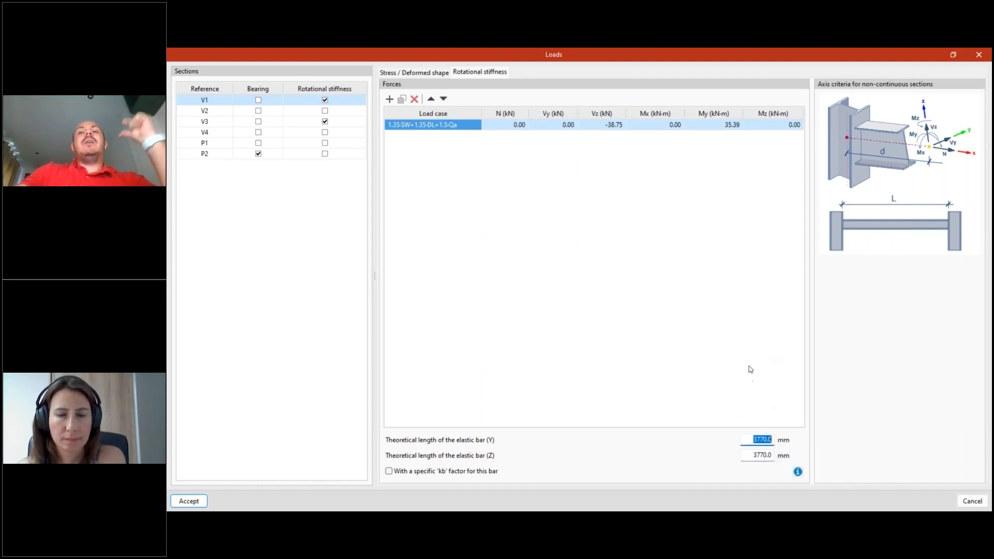
{"action": "left_click", "coordinate": [754, 439]}
{"action": "left_click_drag", "start_coordinate": [755, 440], "coordinate": [775, 440]}
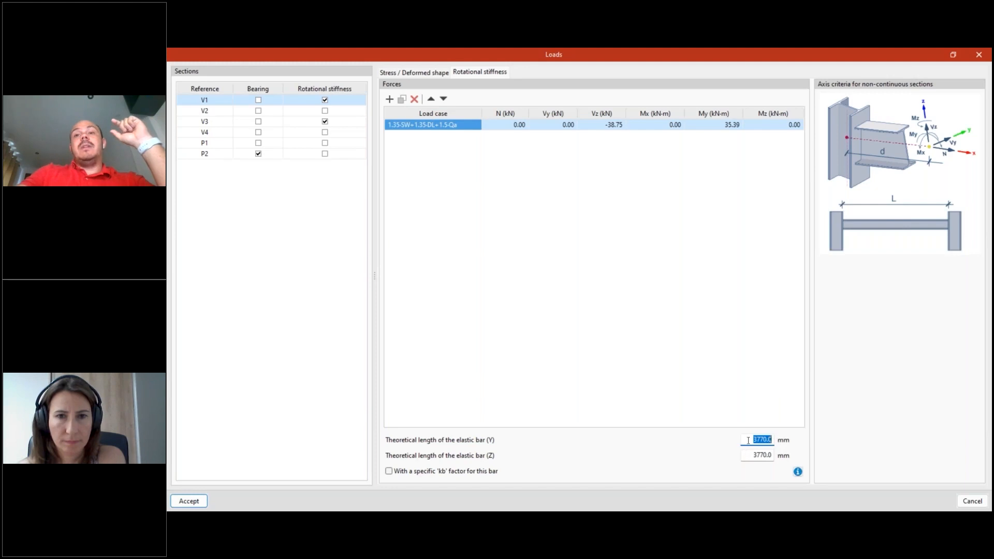
{"action": "key", "text": "Tab"}
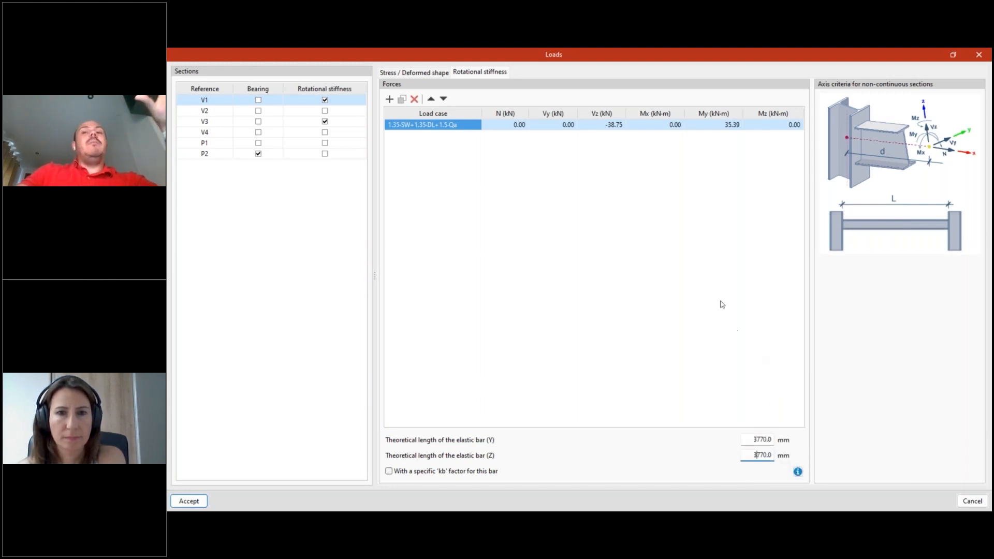
{"action": "left_click", "coordinate": [756, 440]}
{"action": "key", "text": "Tab"}
- Consult the kb factor classification of rigid, semi-rigid and pinned connections, and close the loads without changes
{"action": "left_click", "coordinate": [797, 472]}
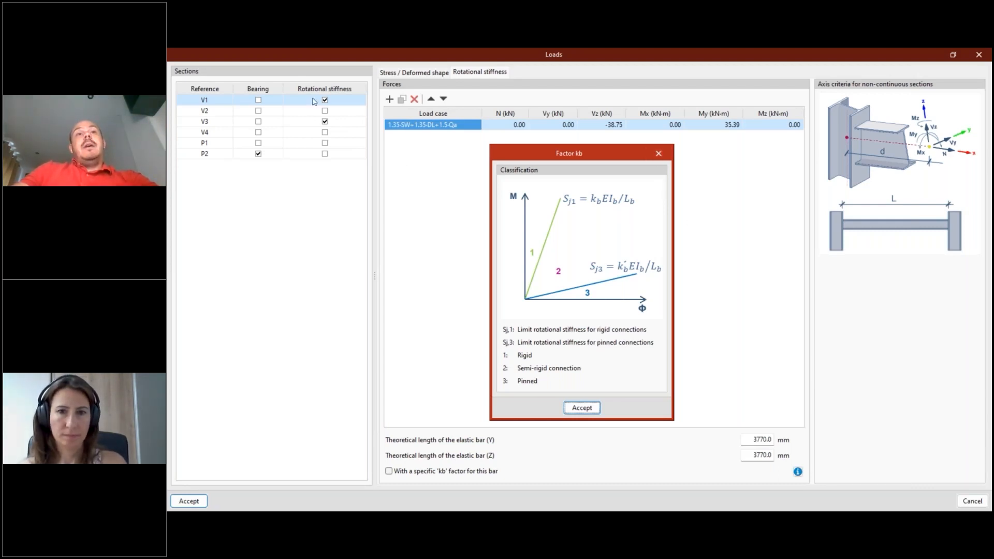
{"action": "left_click", "coordinate": [660, 155]}
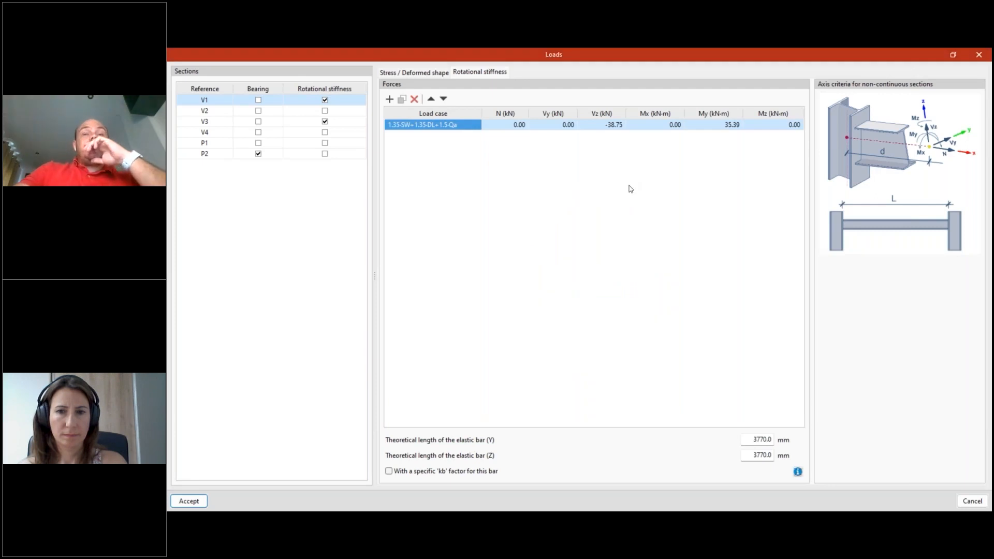
{"action": "left_click", "coordinate": [980, 54]}
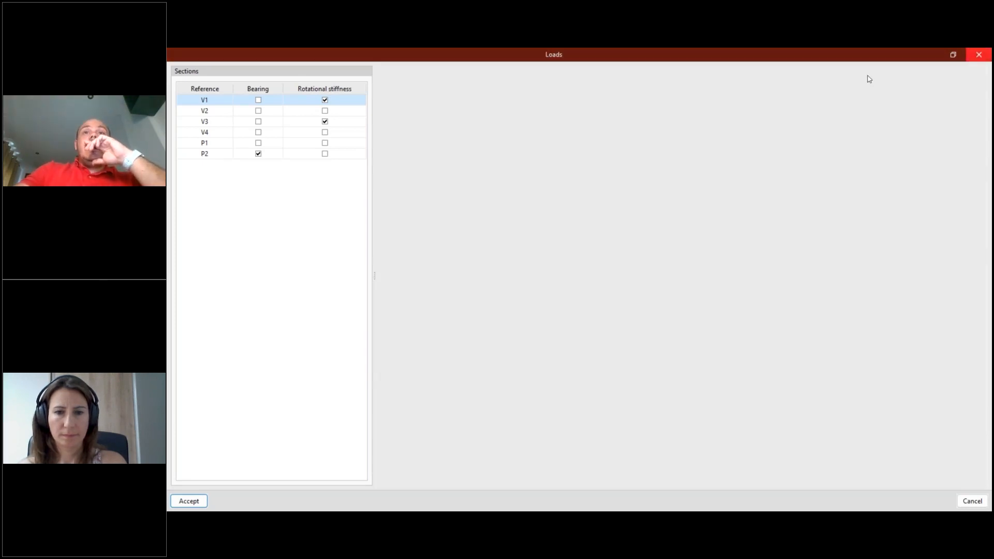
- Review beam V1's end forces, close the loads, and show the rotational stiffness results in a widened results area
{"action": "left_click", "coordinate": [251, 100]}
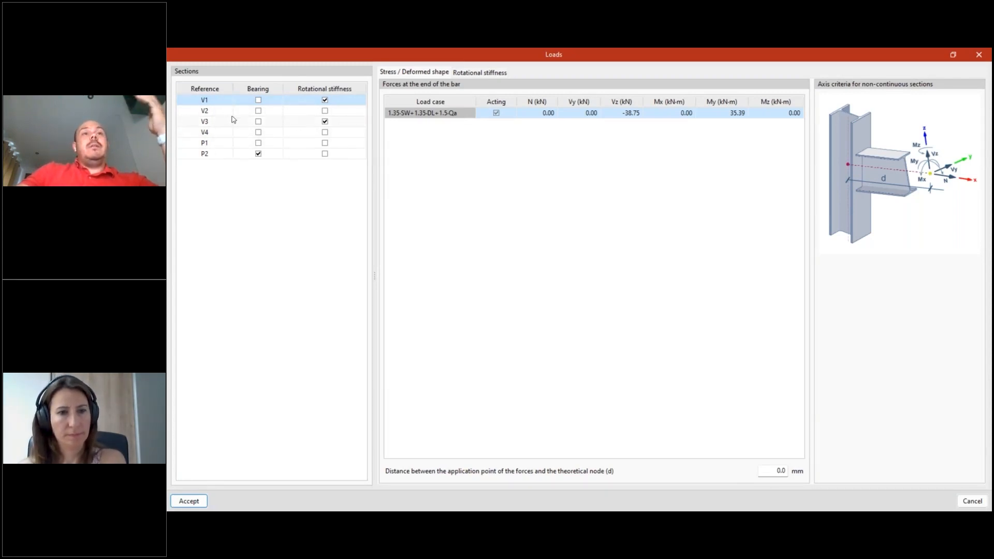
{"action": "left_click", "coordinate": [978, 55]}
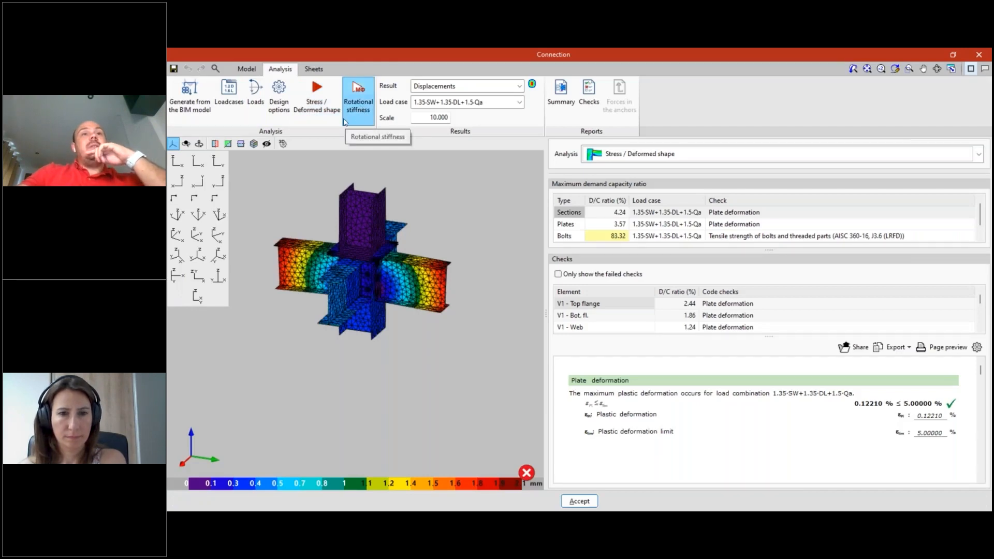
{"action": "left_click", "coordinate": [357, 103]}
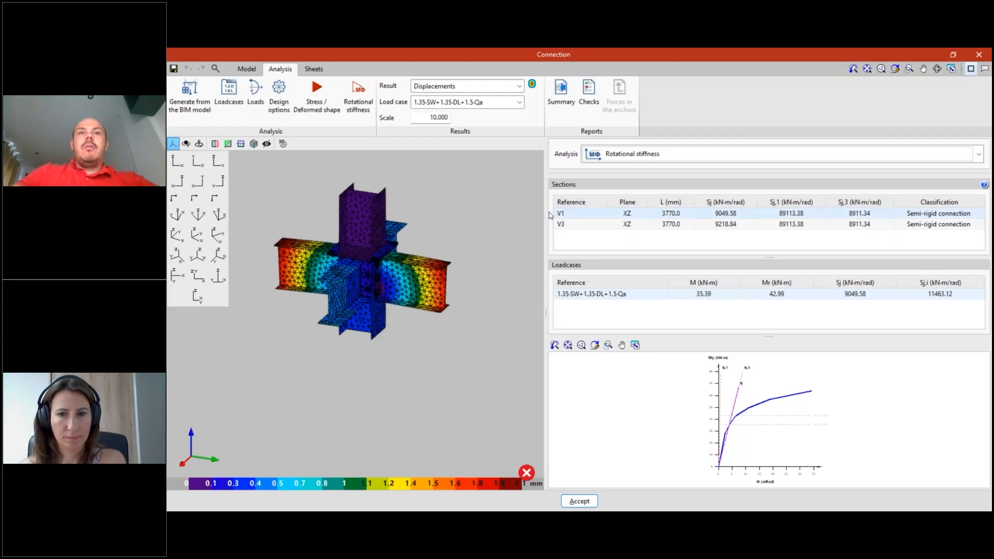
{"action": "left_click_drag", "start_coordinate": [477, 217], "coordinate": [471, 217]}
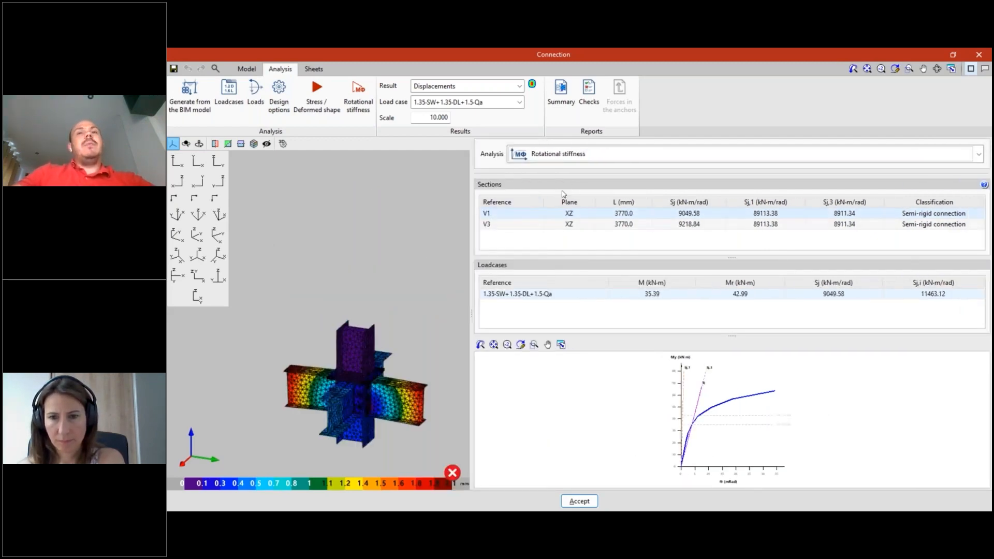
{"action": "double_click", "coordinate": [491, 220]}
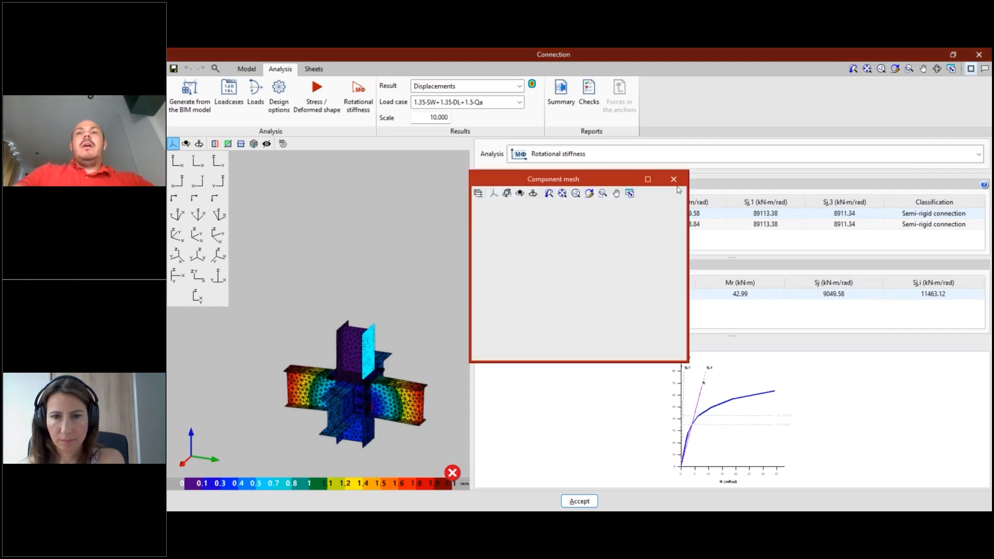
{"action": "left_click", "coordinate": [674, 179]}
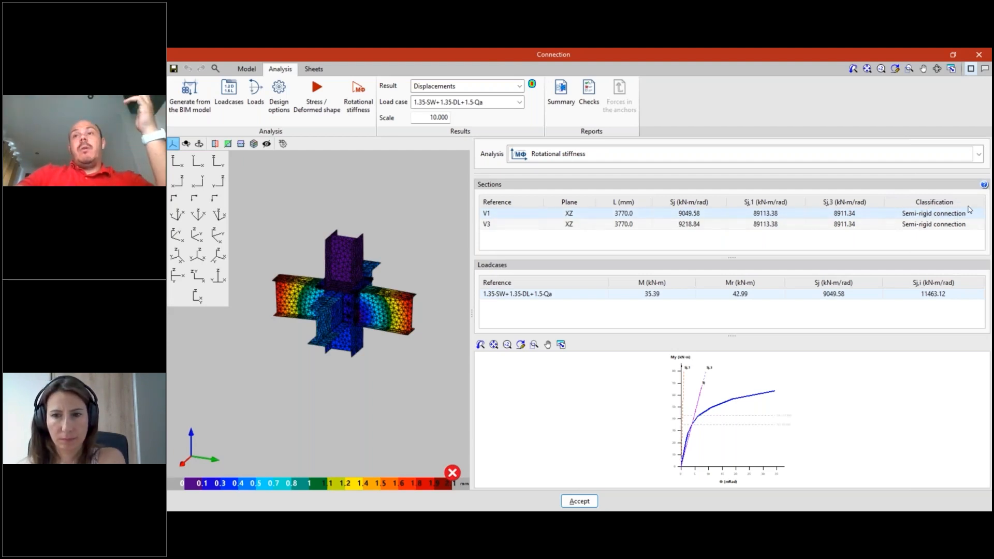
- Consult the rotational stiffness classification diagram and examine beam V1's moment-rotation curve close to its origin
{"action": "left_click", "coordinate": [984, 185]}
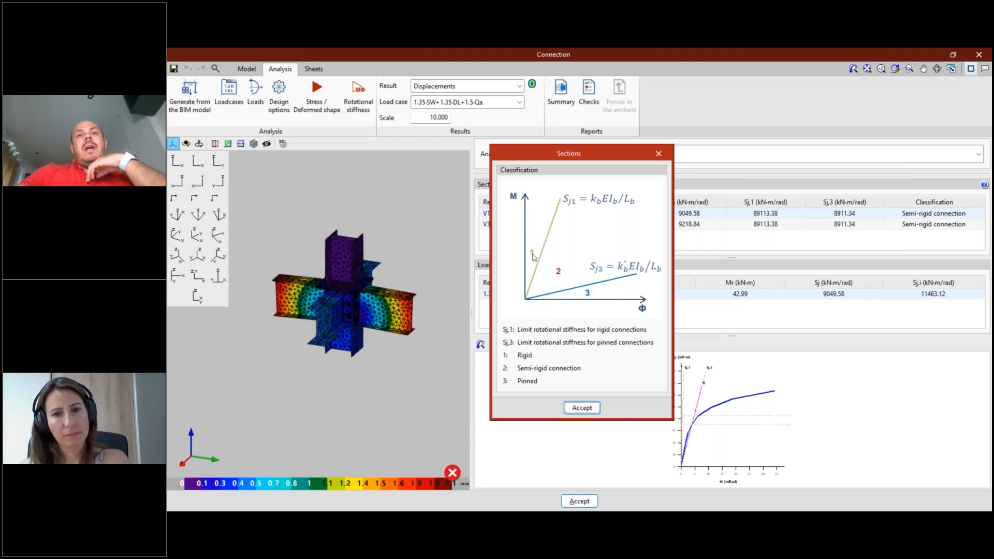
{"action": "left_click", "coordinate": [658, 153]}
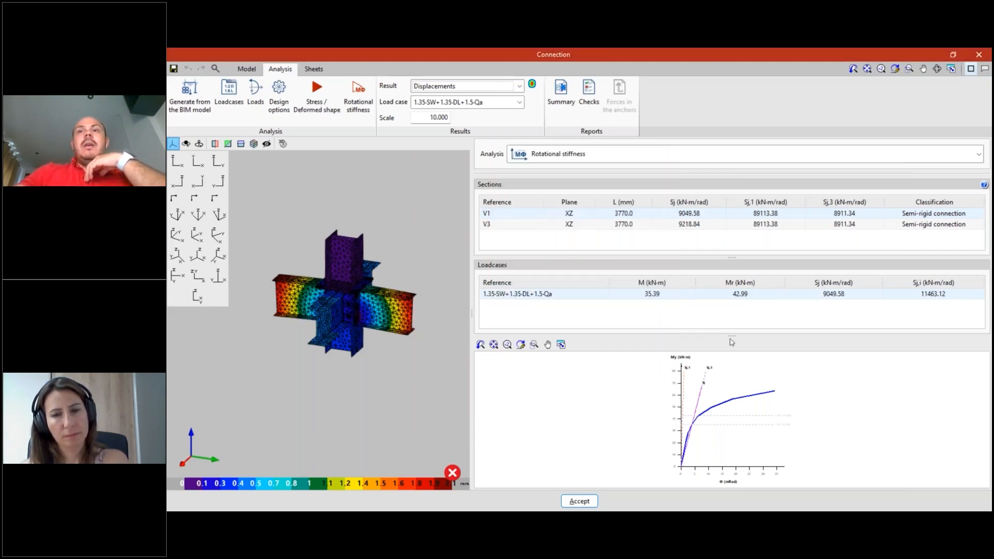
{"action": "left_click_drag", "start_coordinate": [733, 304], "coordinate": [732, 304]}
{"action": "scroll", "coordinate": [753, 445], "scroll_direction": "up", "scroll_amount": 3}
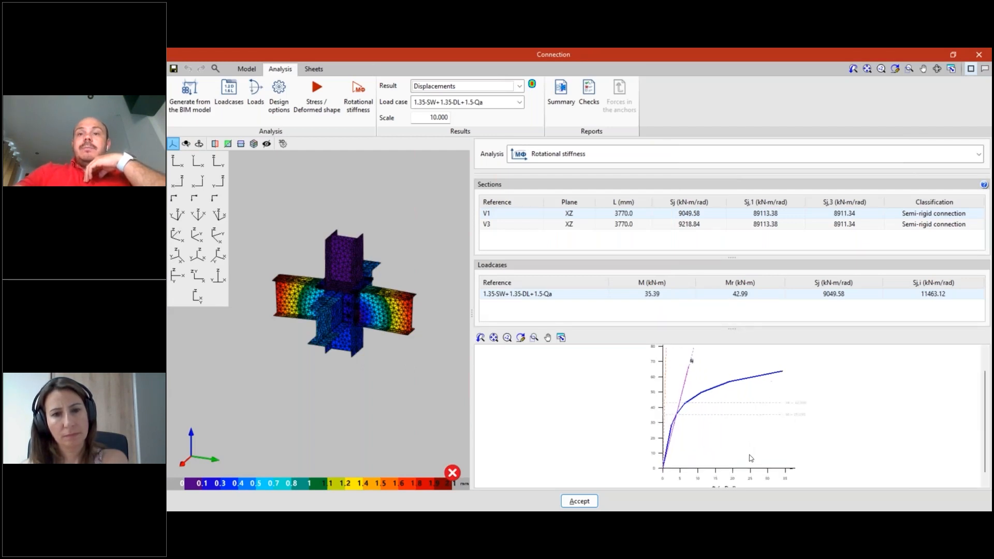
{"action": "scroll", "coordinate": [747, 417], "scroll_direction": "down", "scroll_amount": 4}
{"action": "scroll", "coordinate": [668, 450], "scroll_direction": "up", "scroll_amount": 5}
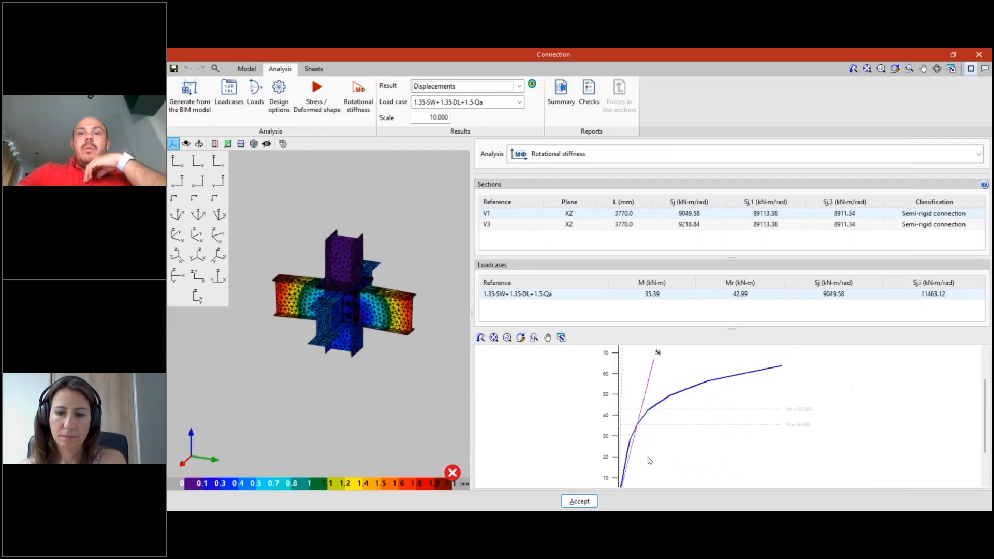
{"action": "scroll", "coordinate": [650, 450], "scroll_direction": "down", "scroll_amount": 1}
{"action": "scroll", "coordinate": [634, 422], "scroll_direction": "up", "scroll_amount": 3}
{"action": "middle_click_drag", "start_coordinate": [630, 424], "coordinate": [645, 351]}
{"action": "middle_click_drag", "start_coordinate": [623, 440], "coordinate": [634, 355]}
{"action": "scroll", "coordinate": [655, 417], "scroll_direction": "up", "scroll_amount": 5}
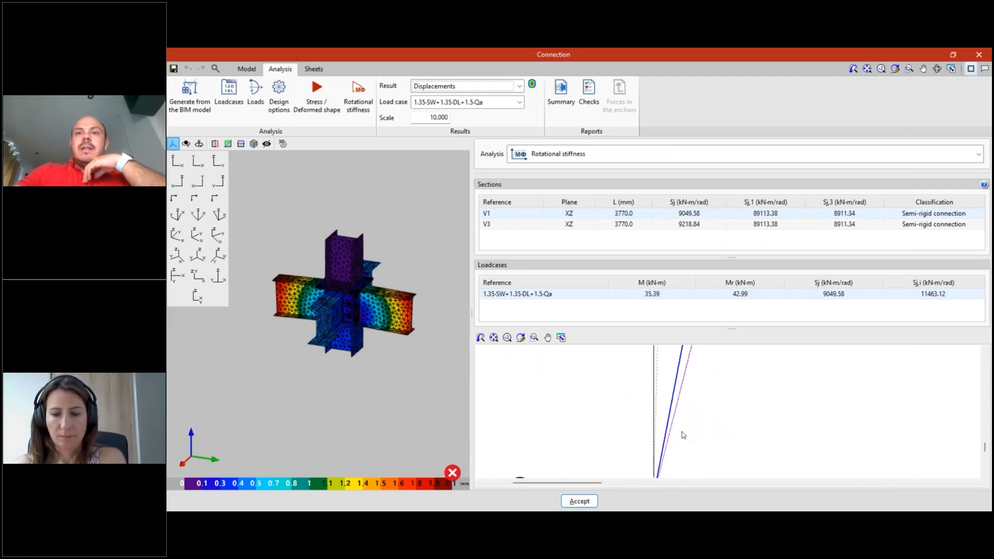
{"action": "scroll", "coordinate": [686, 400], "scroll_direction": "down", "scroll_amount": 5}
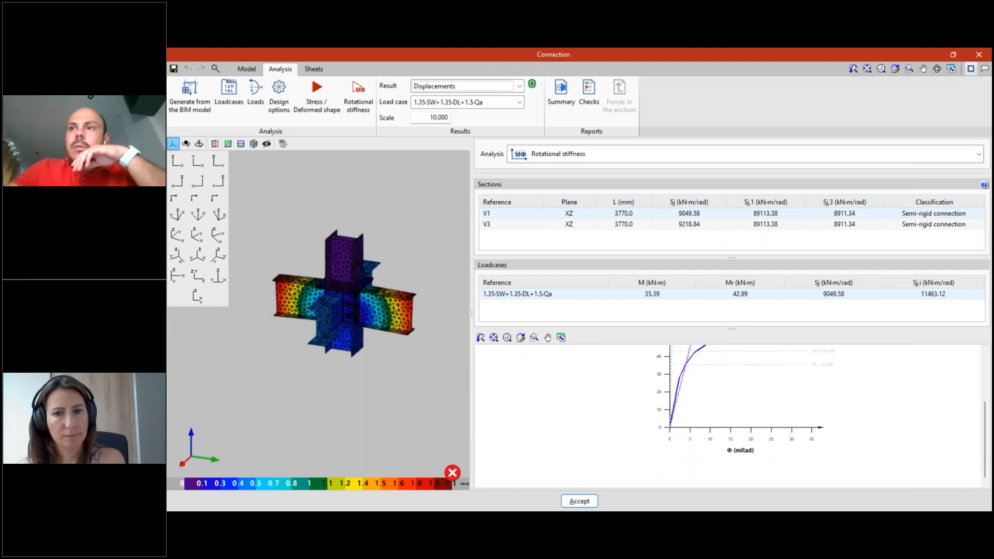
- Compare beam V1's moment-rotation curve and Sj line with the Sj,1 and Sj,3 classification limit lines
{"action": "left_click", "coordinate": [983, 222]}
{"action": "scroll", "coordinate": [739, 391], "scroll_direction": "down", "scroll_amount": 4}
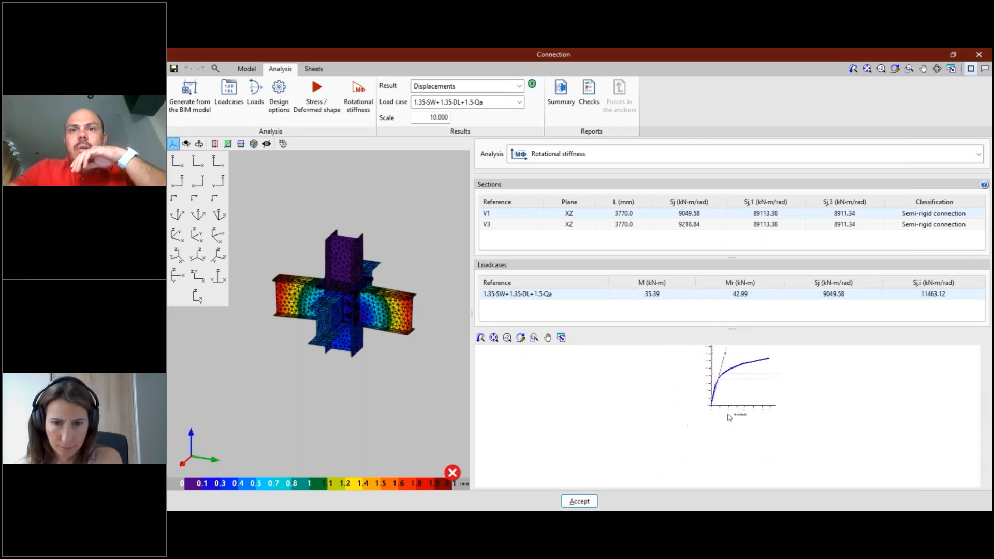
{"action": "middle_click_drag", "start_coordinate": [696, 438], "coordinate": [612, 477]}
{"action": "scroll", "coordinate": [673, 409], "scroll_direction": "up", "scroll_amount": 7}
{"action": "mouse_move", "coordinate": [699, 443]}
{"action": "middle_mouse_down"}
{"action": "mouse_move", "coordinate": [700, 462]}
{"action": "mouse_move", "coordinate": [701, 411]}
{"action": "mouse_move", "coordinate": [688, 453]}
{"action": "mouse_move", "coordinate": [684, 442]}
{"action": "middle_mouse_up"}
{"action": "scroll", "coordinate": [691, 404], "scroll_direction": "up", "scroll_amount": 8}
{"action": "scroll", "coordinate": [689, 453], "scroll_direction": "up", "scroll_amount": 3}
{"action": "scroll", "coordinate": [683, 441], "scroll_direction": "up", "scroll_amount": 1}
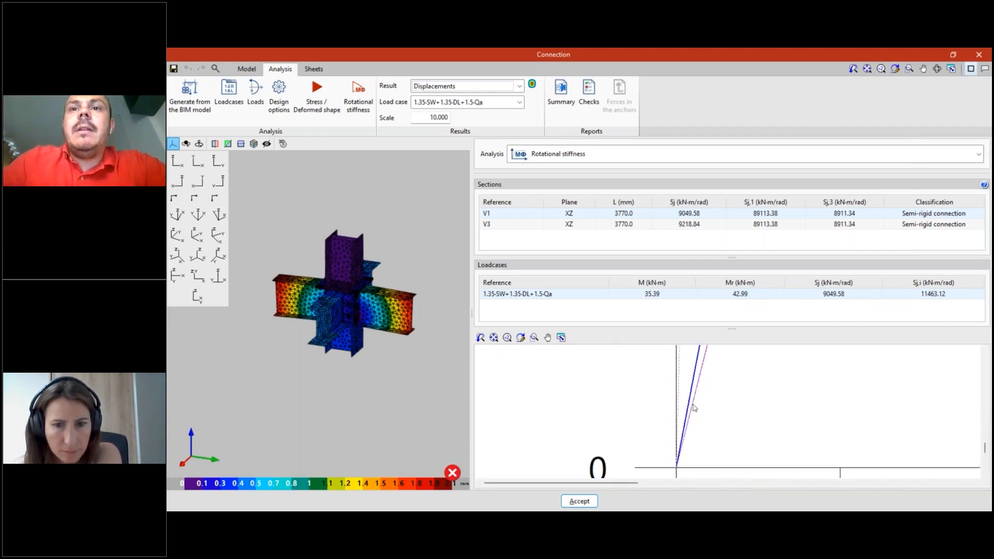
{"action": "scroll", "coordinate": [696, 395], "scroll_direction": "up", "scroll_amount": 1}
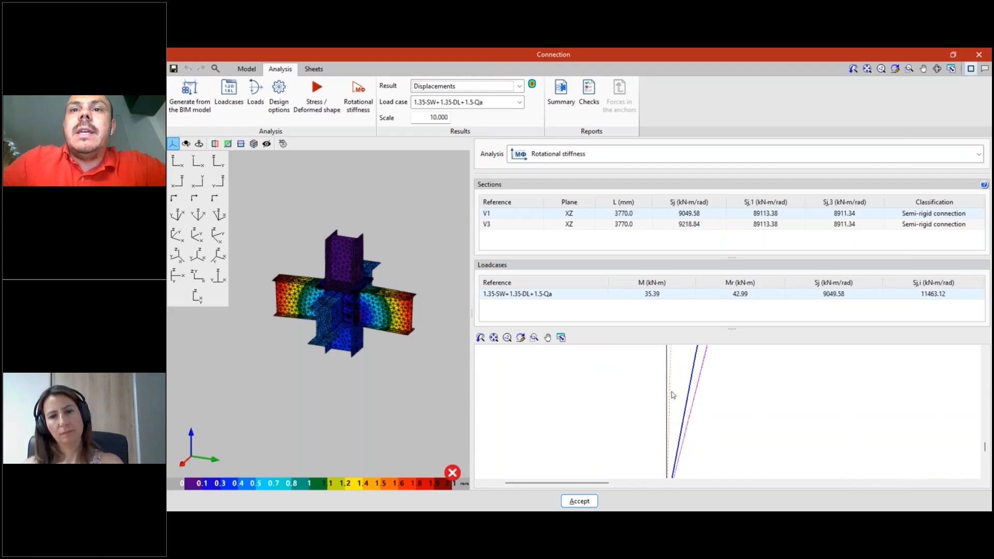
{"action": "scroll", "coordinate": [670, 404], "scroll_direction": "up", "scroll_amount": 4}
{"action": "middle_click_drag", "start_coordinate": [670, 403], "coordinate": [673, 398]}
{"action": "scroll", "coordinate": [674, 404], "scroll_direction": "down", "scroll_amount": 3}
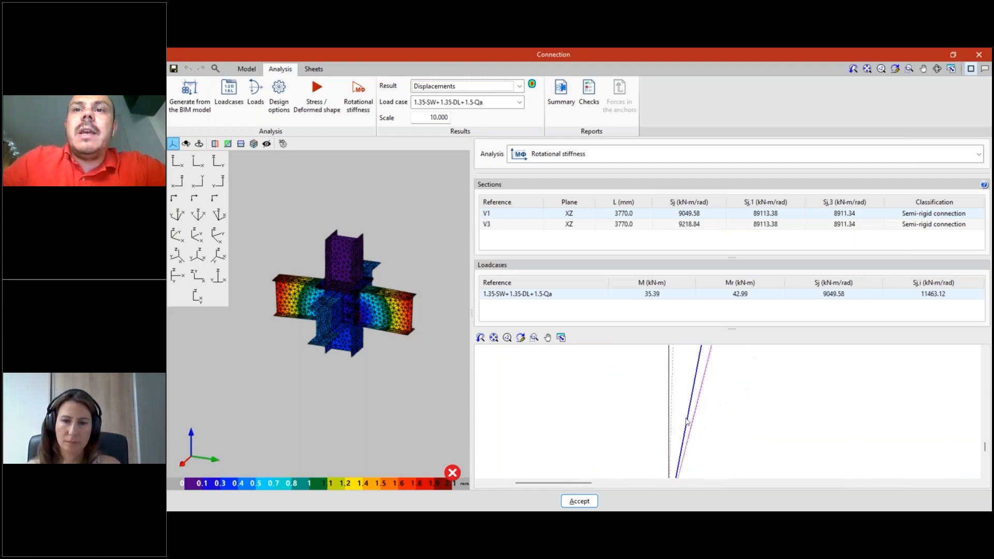
{"action": "scroll", "coordinate": [690, 407], "scroll_direction": "up", "scroll_amount": 3}
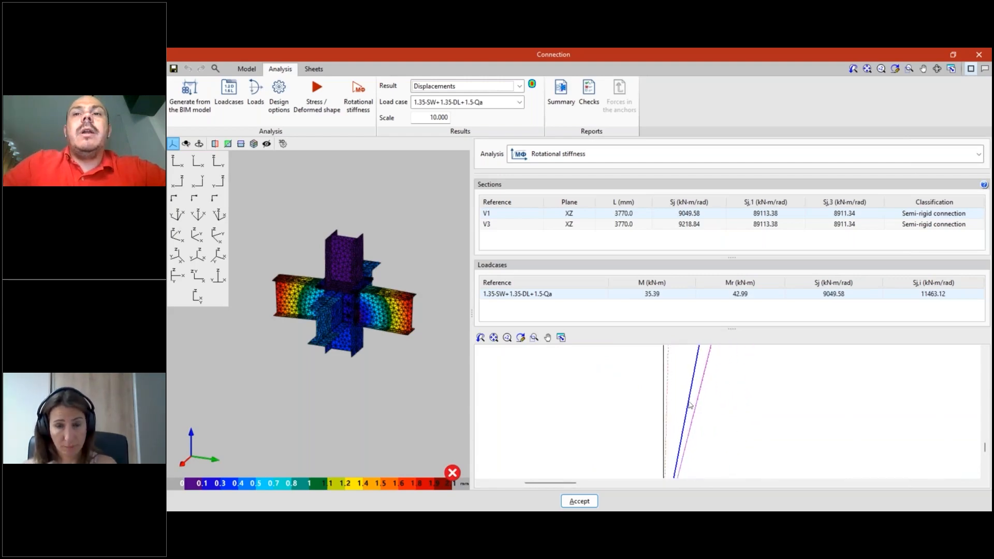
{"action": "scroll", "coordinate": [687, 403], "scroll_direction": "down", "scroll_amount": 3}
{"action": "scroll", "coordinate": [688, 396], "scroll_direction": "up", "scroll_amount": 4}
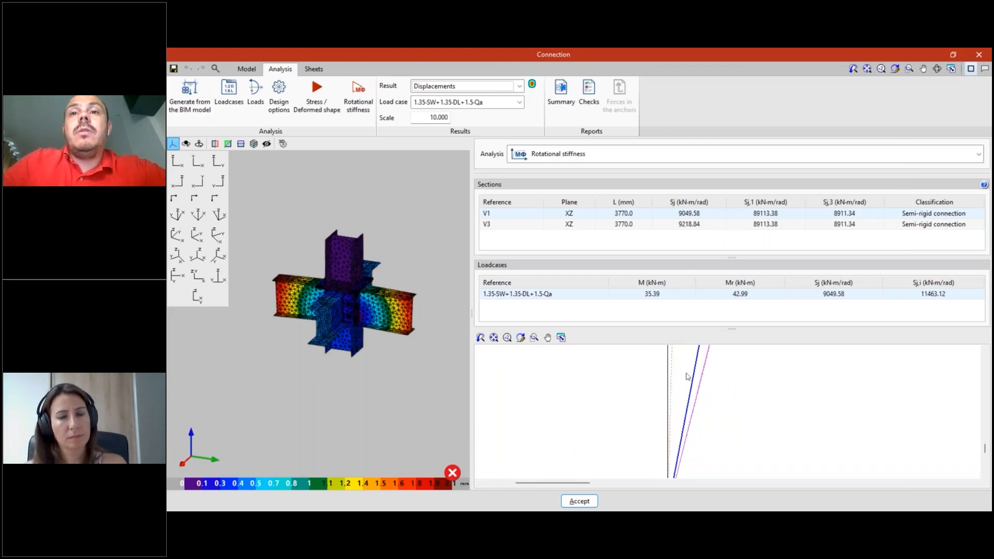
{"action": "scroll", "coordinate": [686, 378], "scroll_direction": "down", "scroll_amount": 1}
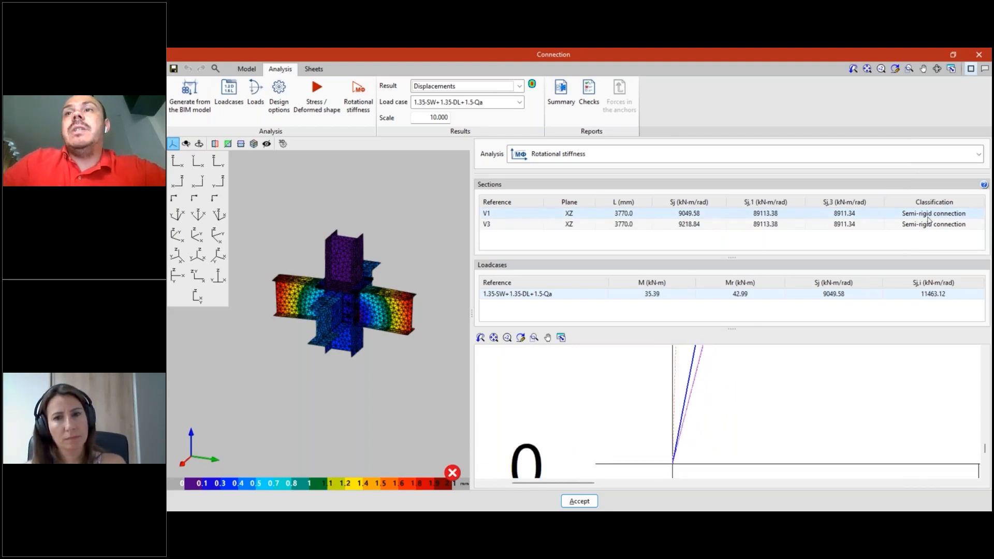
- Show the full stiffness graph and review section V3's loadcase results and moment-rotation curve
{"action": "scroll", "coordinate": [766, 437], "scroll_direction": "down", "scroll_amount": 5}
{"action": "scroll", "coordinate": [797, 410], "scroll_direction": "up", "scroll_amount": 5}
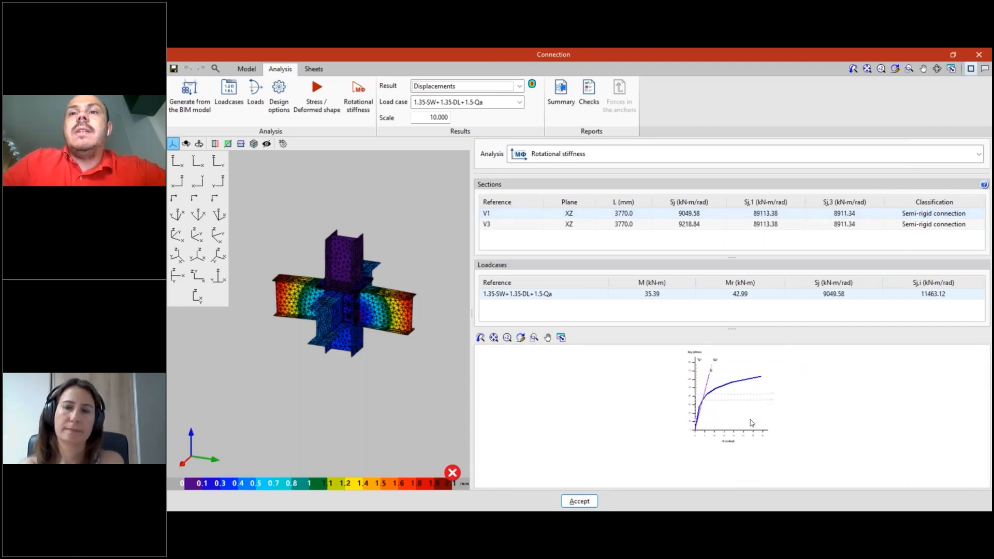
{"action": "left_click", "coordinate": [514, 225]}
{"action": "scroll", "coordinate": [721, 459], "scroll_direction": "up", "scroll_amount": 2}
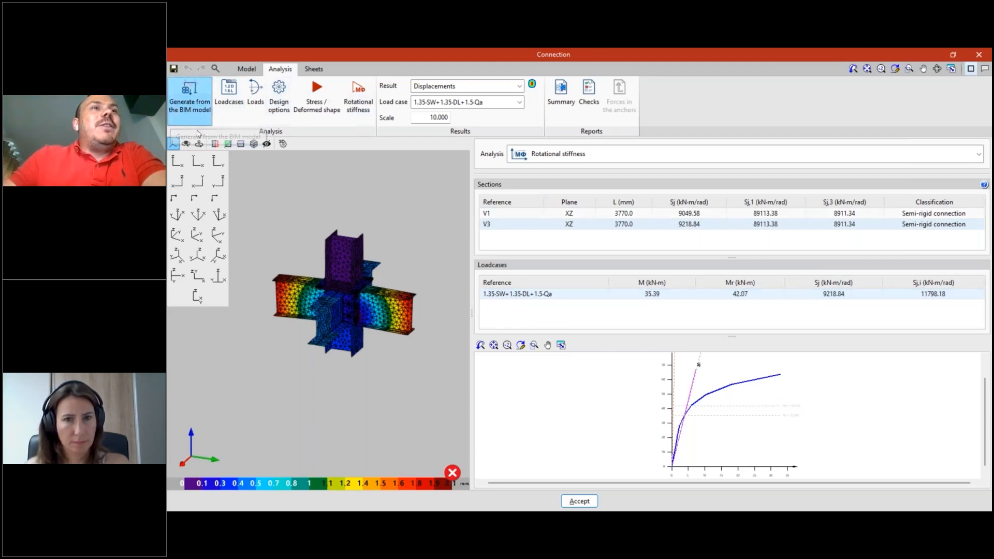
- Review the rotational stiffness options for reading the loadcases from the BIM model, and close the settings without changes
{"action": "left_click", "coordinate": [187, 117]}
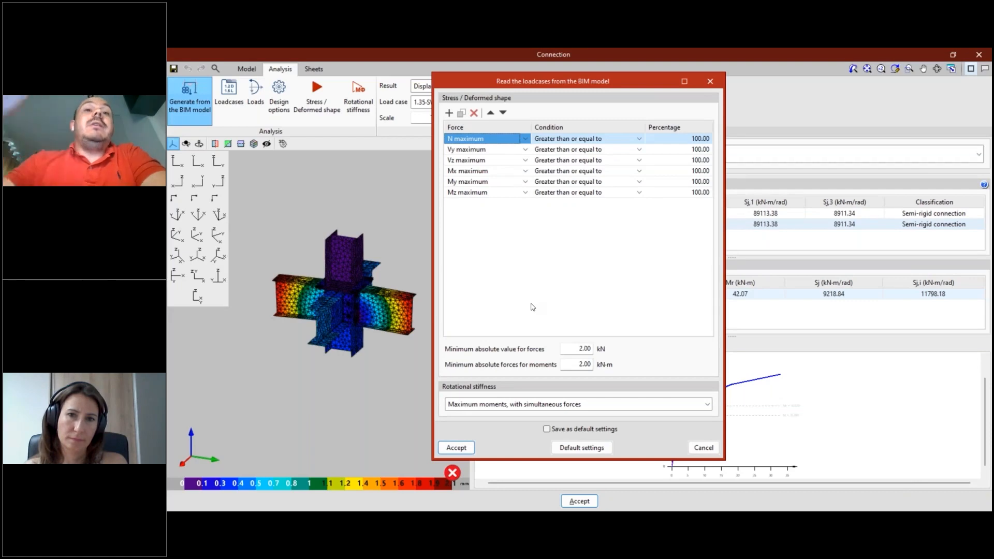
{"action": "left_click", "coordinate": [687, 405]}
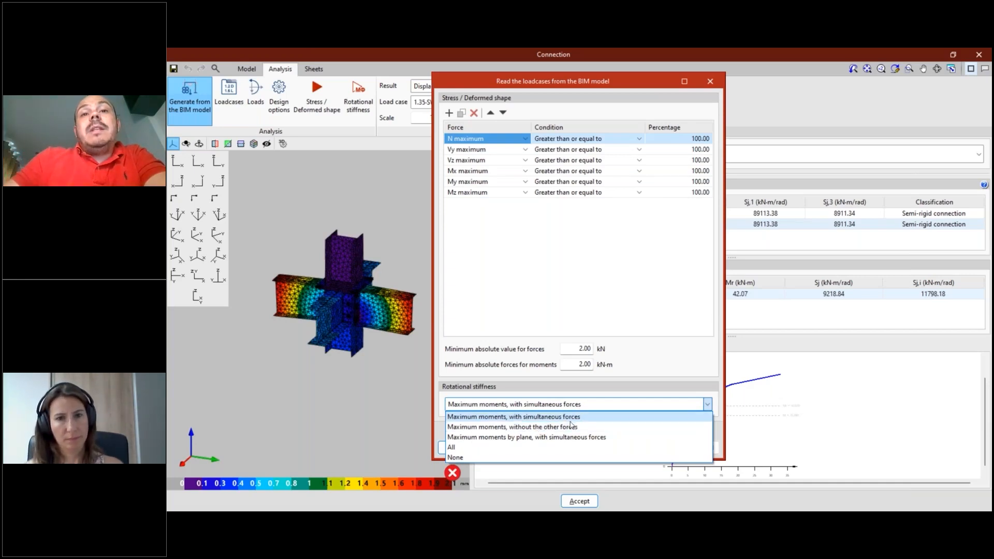
{"action": "left_click", "coordinate": [599, 419]}
{"action": "left_click", "coordinate": [642, 406]}
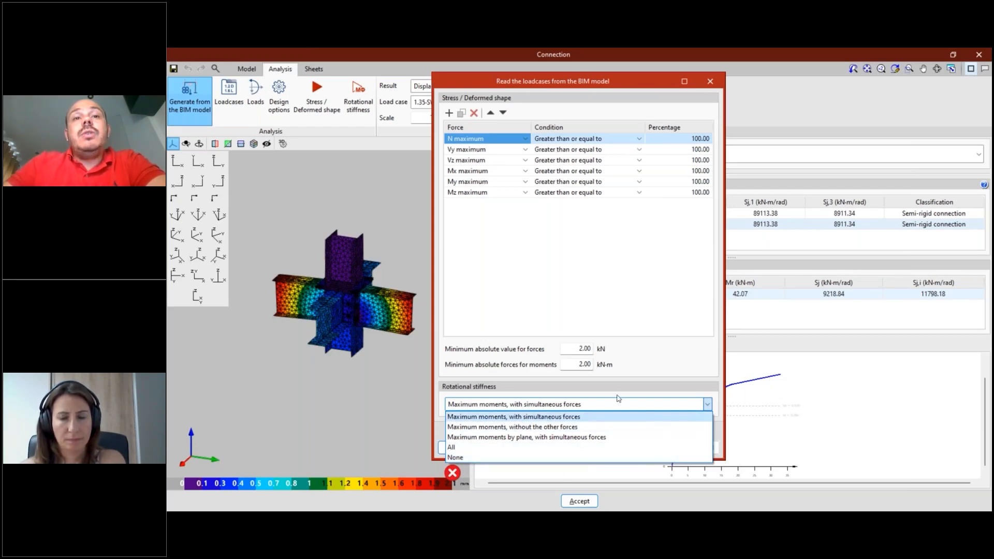
{"action": "left_click", "coordinate": [677, 374]}
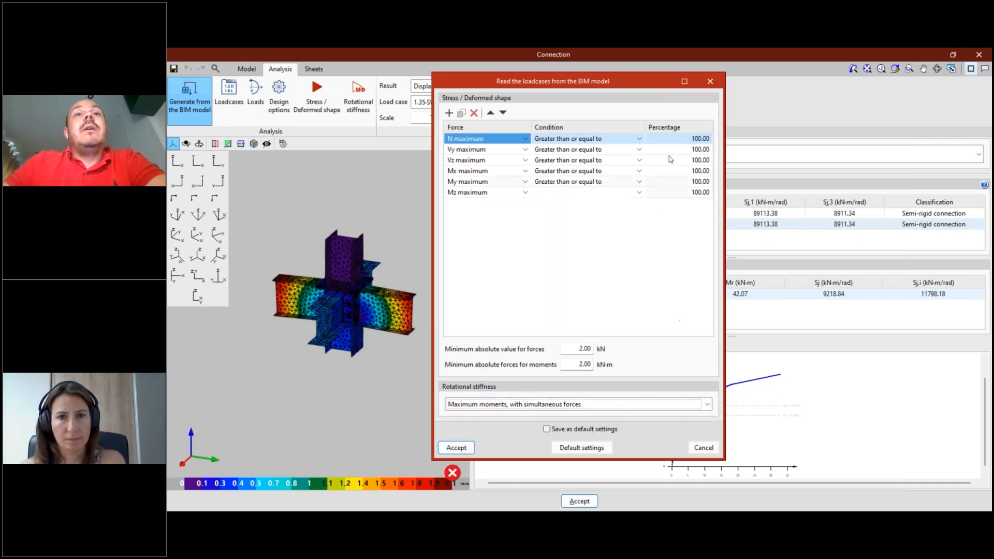
{"action": "left_click", "coordinate": [709, 81]}
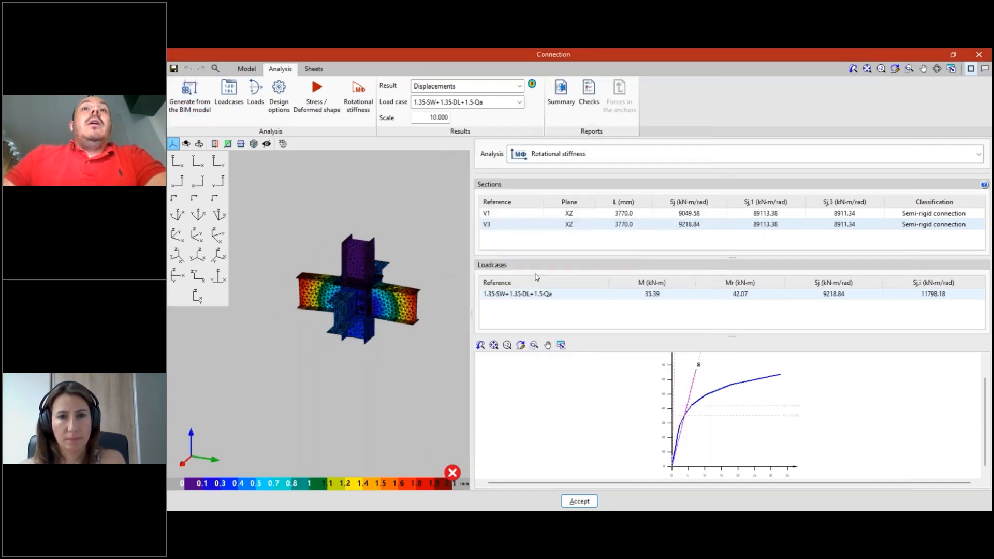
- Examine the displacement contours of the joint's mesh around the column and beams
{"action": "scroll", "coordinate": [361, 268], "scroll_direction": "up", "scroll_amount": 4}
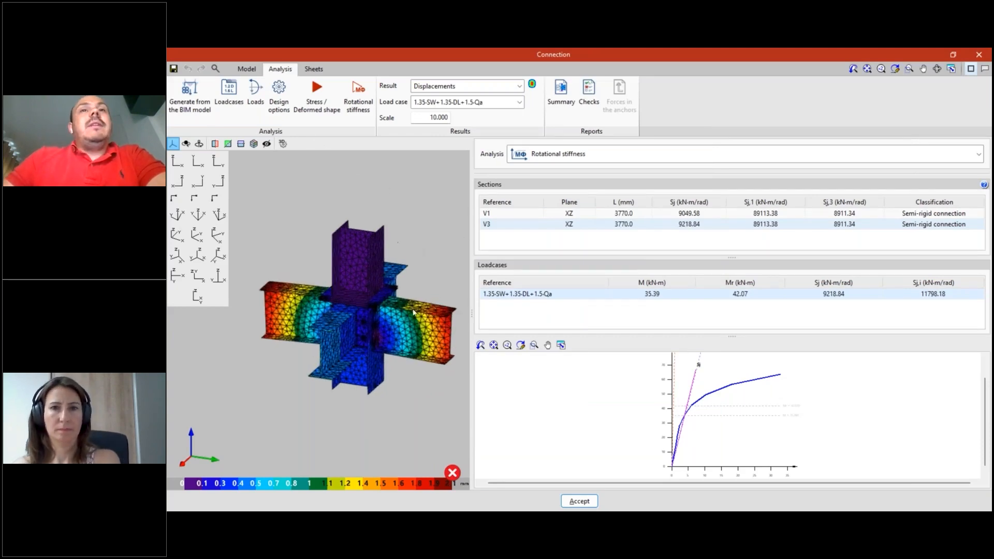
{"action": "scroll", "coordinate": [387, 381], "scroll_direction": "up", "scroll_amount": 1}
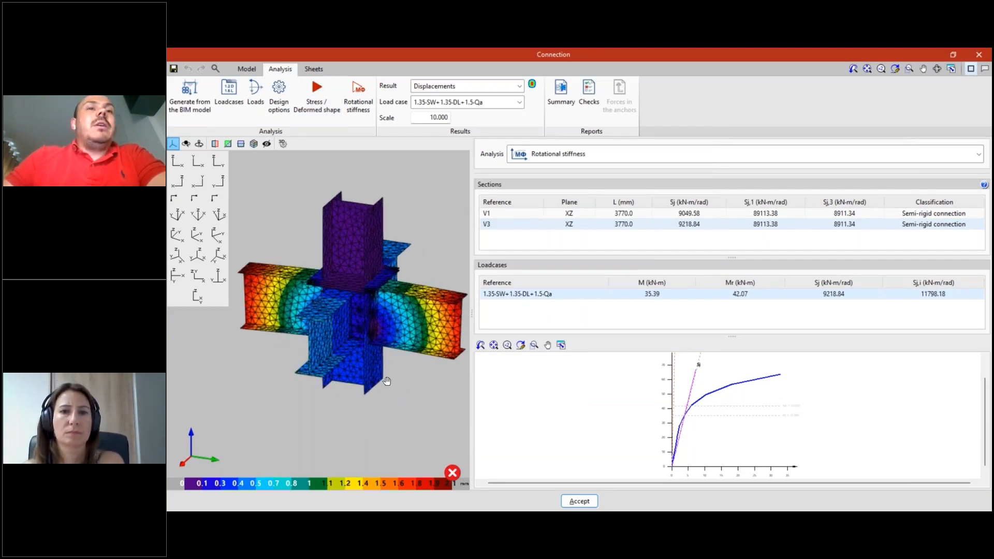
{"action": "middle_click_drag", "start_coordinate": [386, 381], "coordinate": [381, 384]}
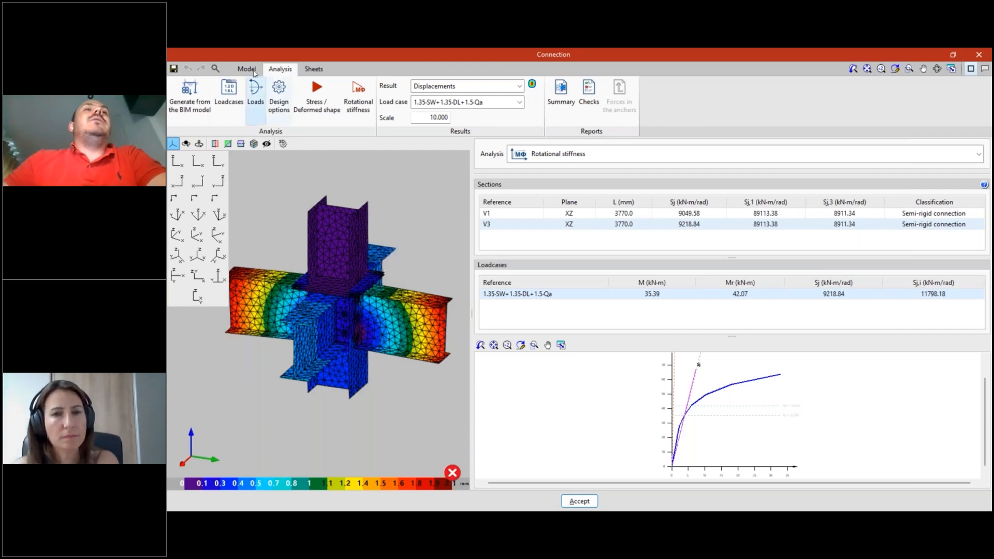
- Look over the connection's A3 drawing sheet workspace and its analysis results
{"action": "left_click", "coordinate": [314, 69]}
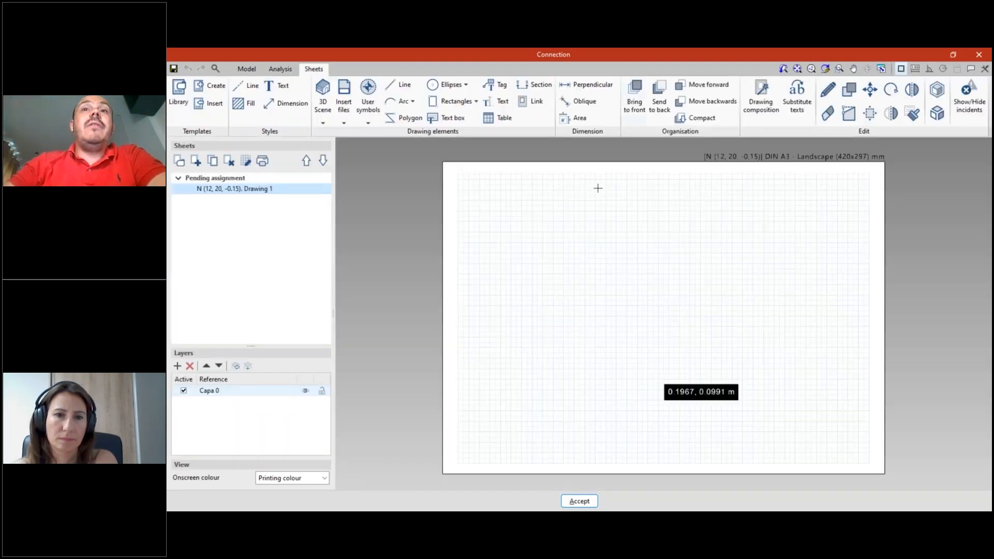
{"action": "middle_click_drag", "start_coordinate": [556, 274], "coordinate": [554, 274]}
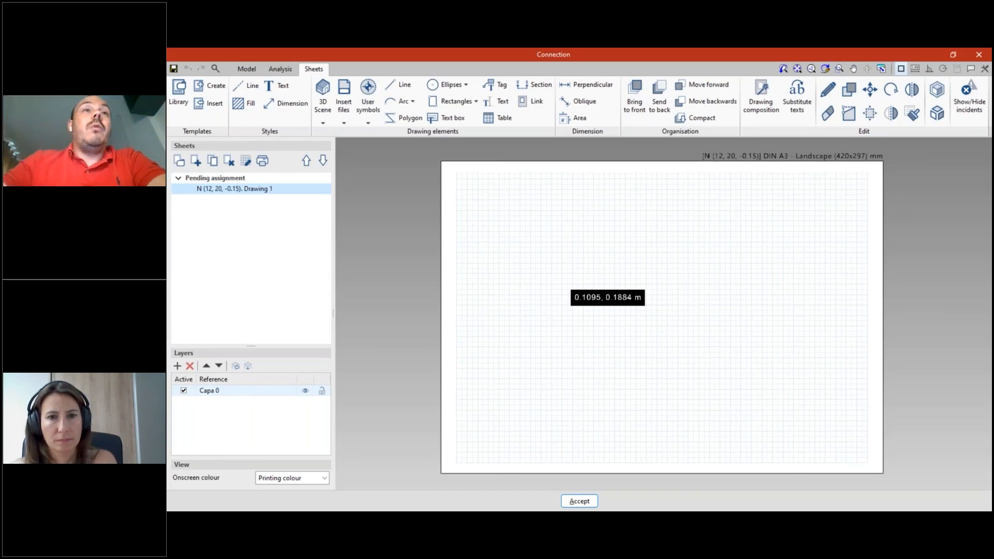
{"action": "left_click", "coordinate": [280, 69]}
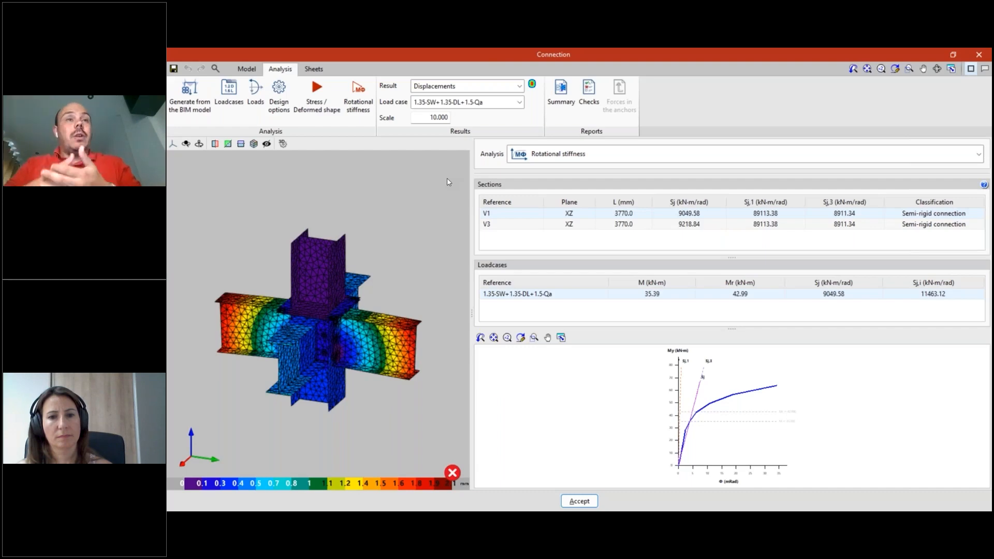
{"action": "left_click", "coordinate": [316, 92]}
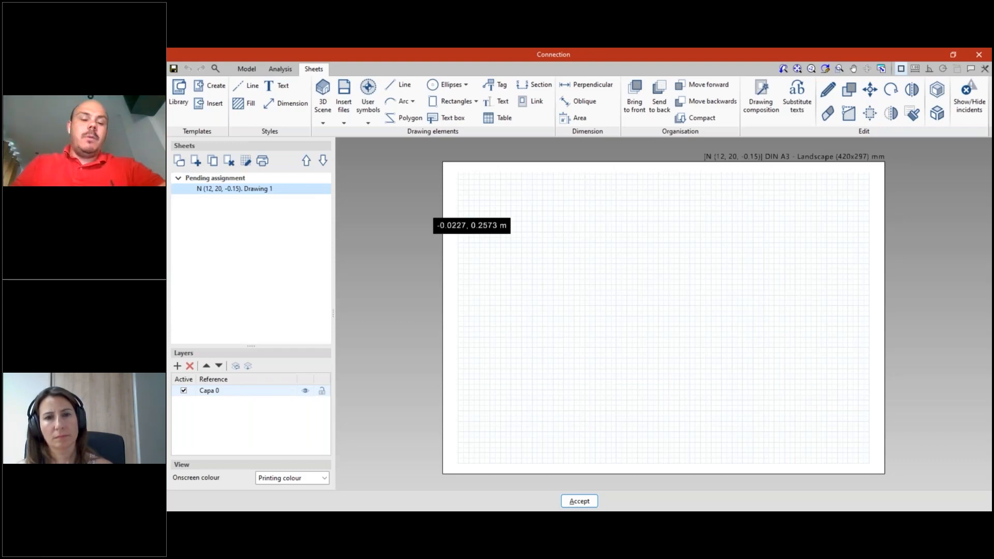
- Close the connection editor and inspect node N (12, 20, -0.15) up close in the 3D building model
{"action": "left_click", "coordinate": [979, 55]}
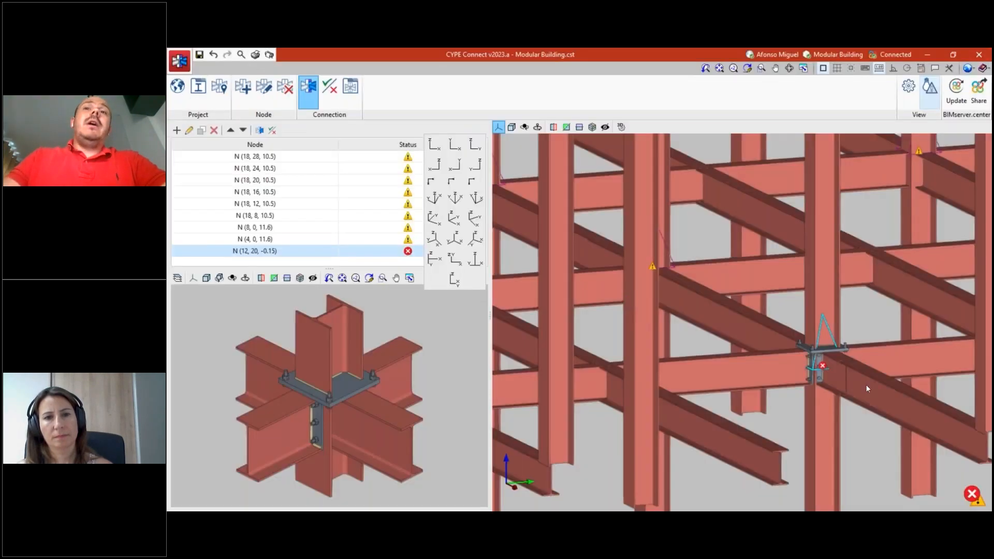
{"action": "scroll", "coordinate": [843, 346], "scroll_direction": "up", "scroll_amount": 5}
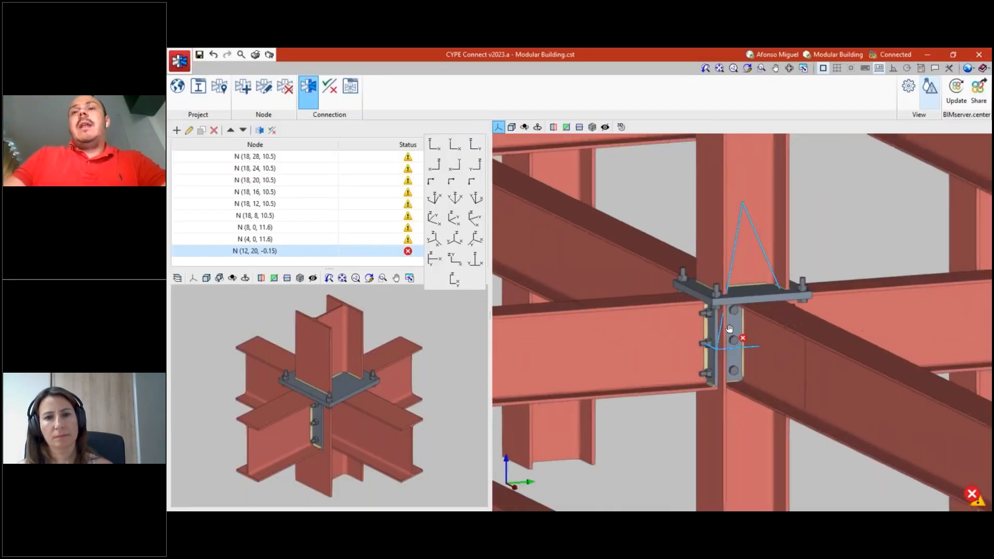
{"action": "scroll", "coordinate": [721, 338], "scroll_direction": "down", "scroll_amount": 3}
{"action": "middle_click_drag", "start_coordinate": [737, 345], "coordinate": [717, 345], "text": "shift"}
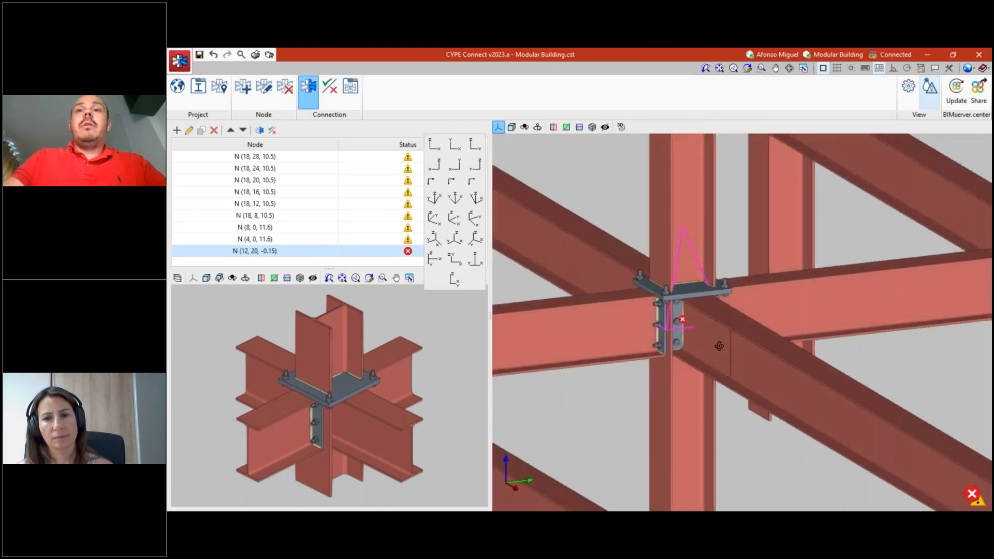
{"action": "scroll", "coordinate": [666, 279], "scroll_direction": "up", "scroll_amount": 2}
{"action": "scroll", "coordinate": [666, 279], "scroll_direction": "up", "scroll_amount": 1}
{"action": "scroll", "coordinate": [681, 372], "scroll_direction": "down", "scroll_amount": 1}
{"action": "middle_click_drag", "start_coordinate": [681, 372], "coordinate": [687, 371], "text": "shift"}
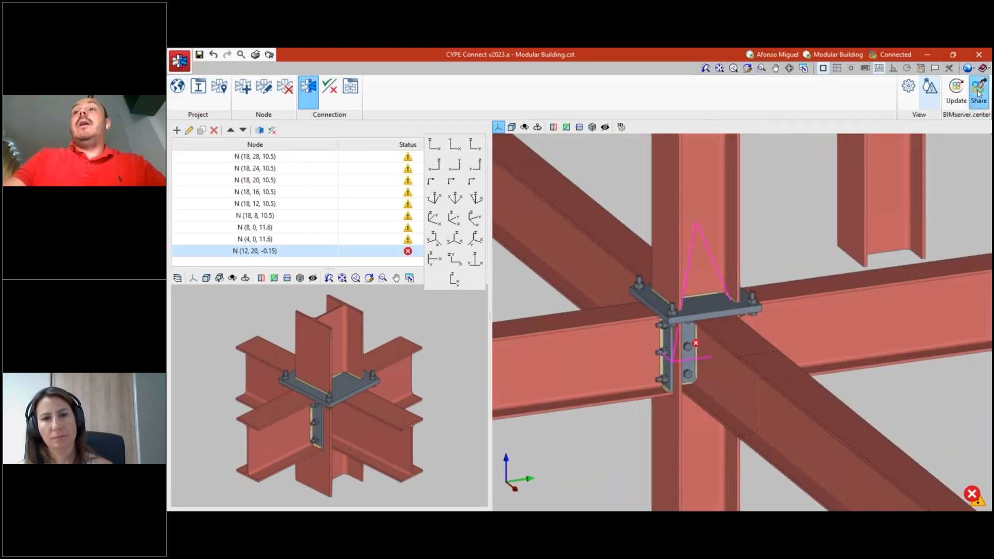
- Share the project's results to BIMserver.center as a contribution named Connections, without exporting the 3D view of the check results
{"action": "left_click_drag", "start_coordinate": [492, 300], "coordinate": [397, 289]}
{"action": "type", "text": "Connecg"}
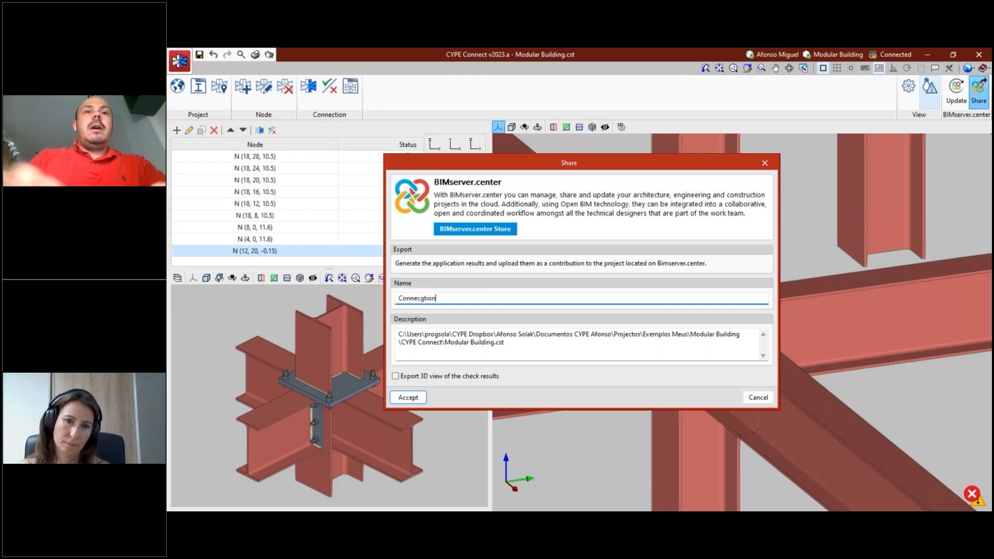
{"action": "key", "text": "BackSpace"}
{"action": "type", "text": "tions"}
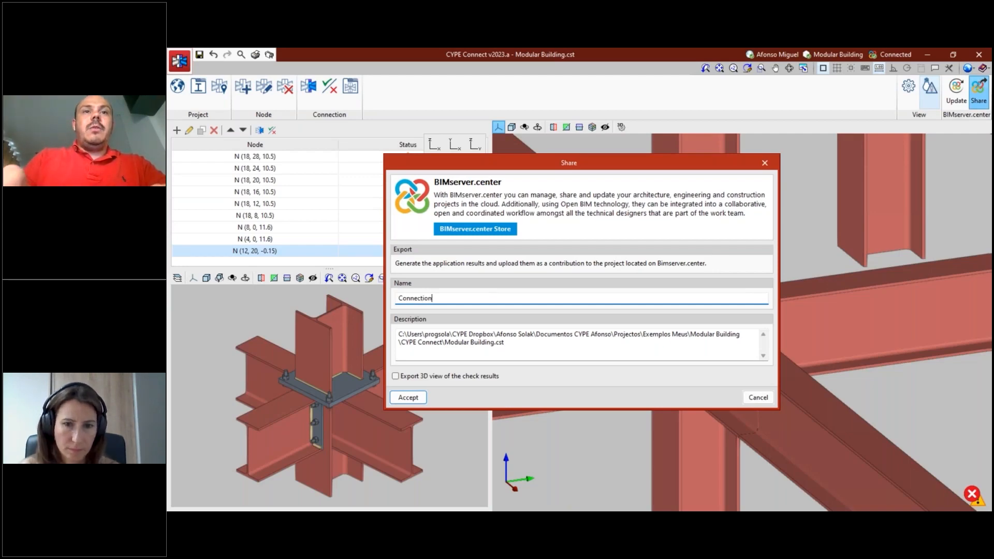
{"action": "left_click", "coordinate": [407, 396]}
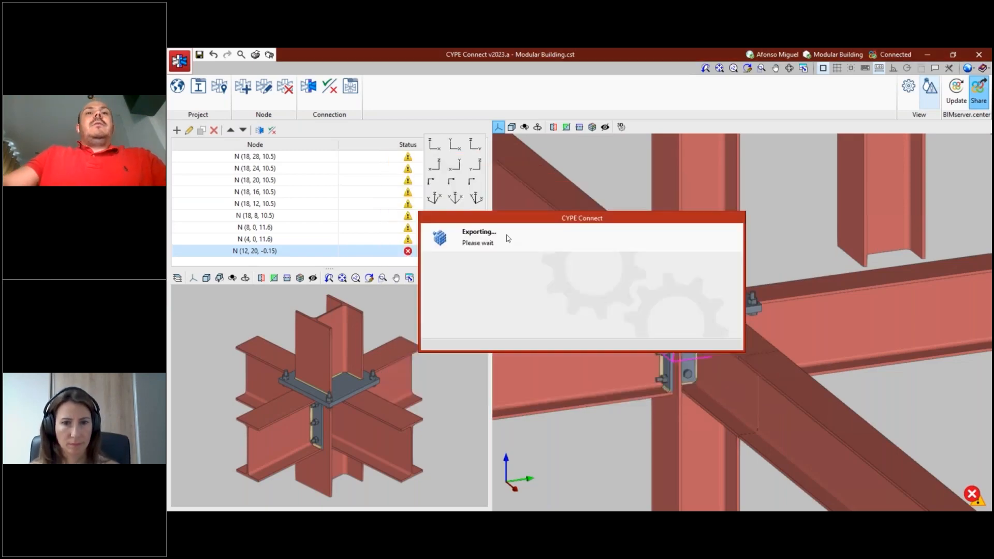
{"action": "left_click", "coordinate": [583, 313]}
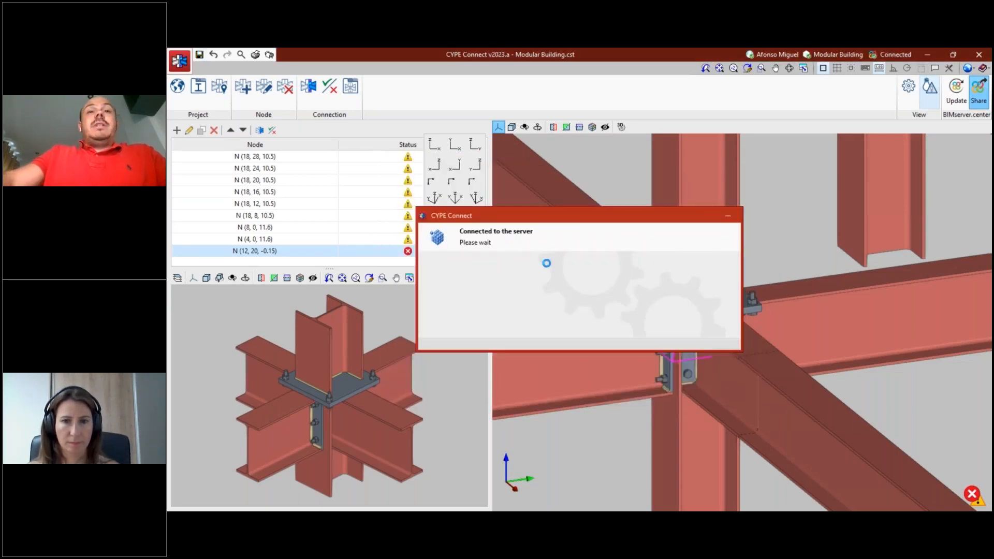
{"action": "left_click", "coordinate": [582, 312]}
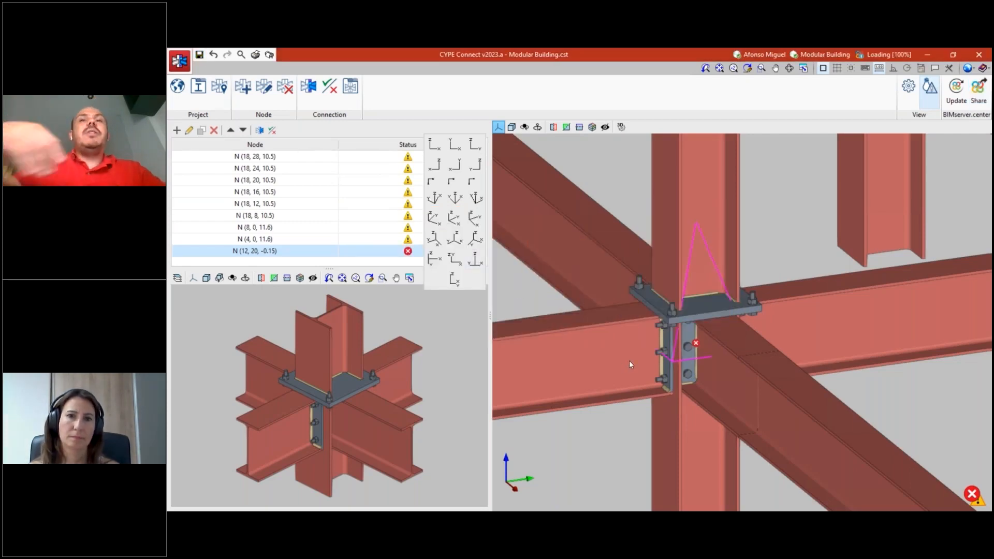
- Switch to CYPE Architecture and update the Modular Building BIM model with the CYPE Connect Connections contribution alongside the CYPECAD Structure
{"action": "key", "text": "alt+Tab"}
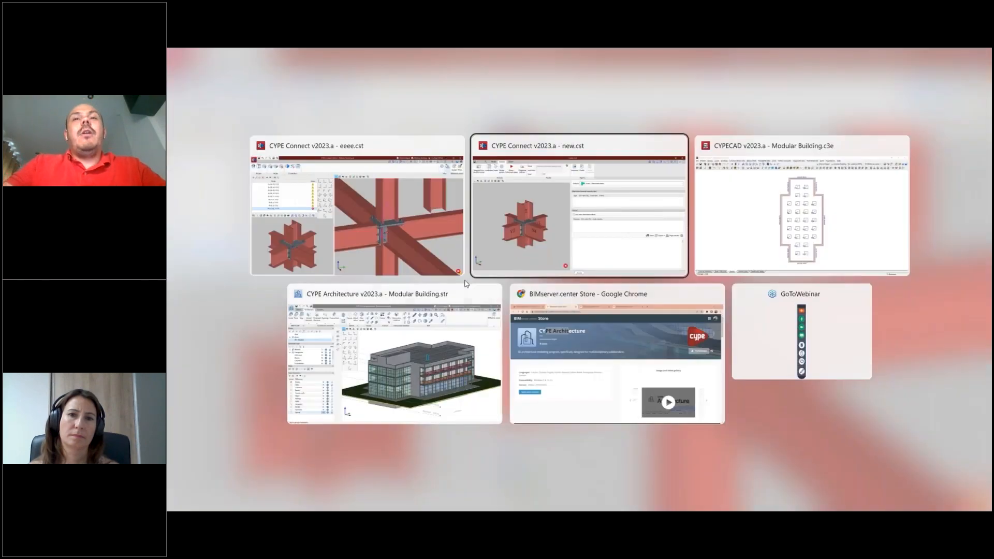
{"action": "left_click", "coordinate": [471, 344]}
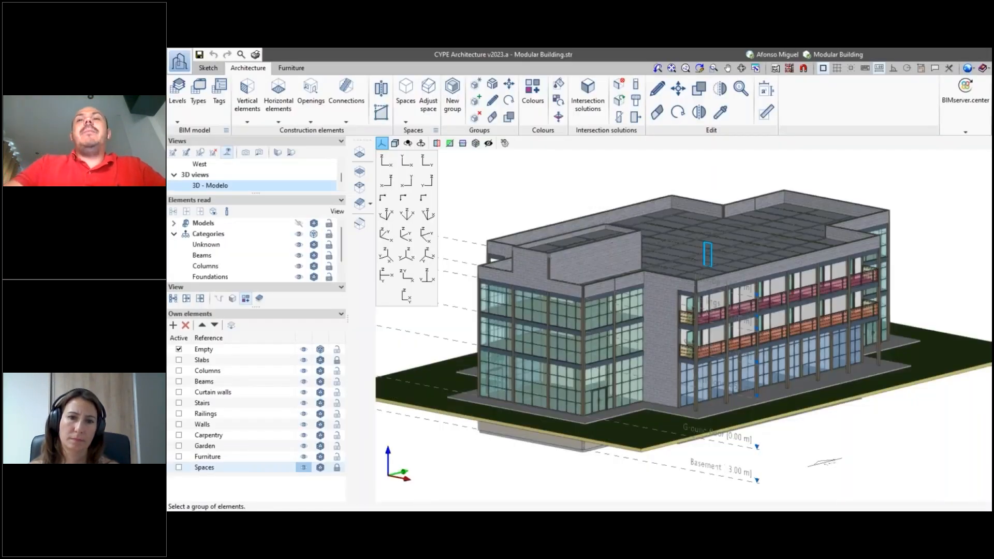
{"action": "left_click", "coordinate": [948, 98]}
{"action": "left_click", "coordinate": [709, 160]}
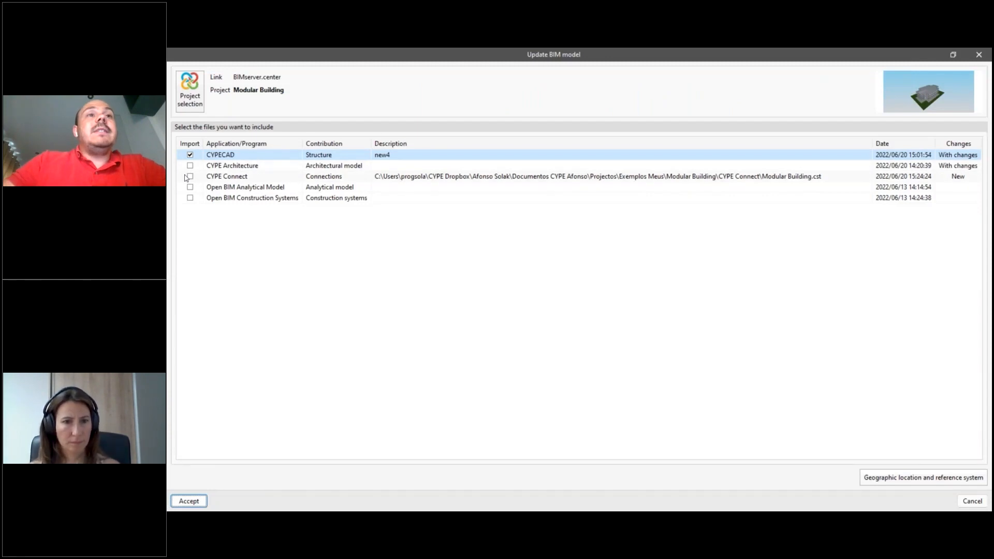
{"action": "left_click", "coordinate": [190, 176]}
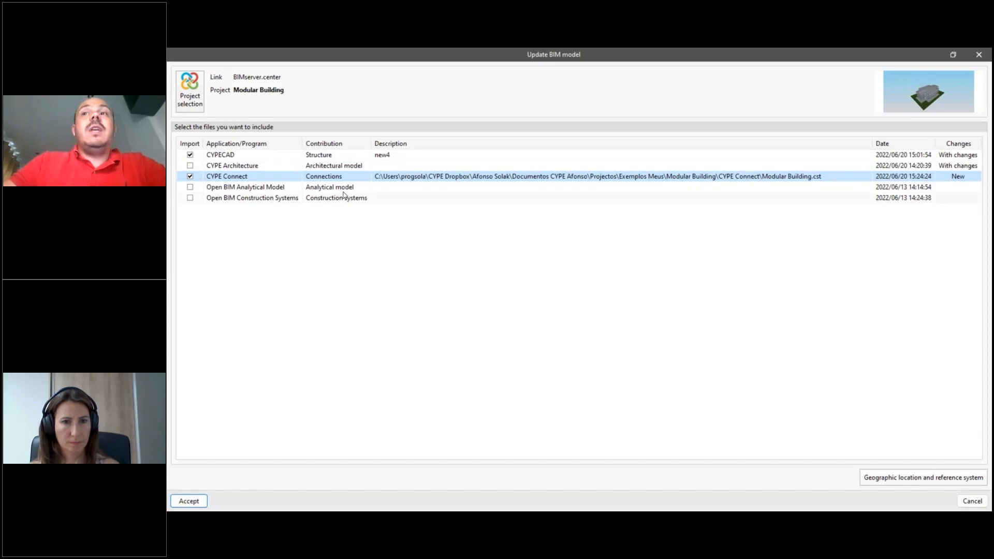
{"action": "left_click", "coordinate": [189, 501]}
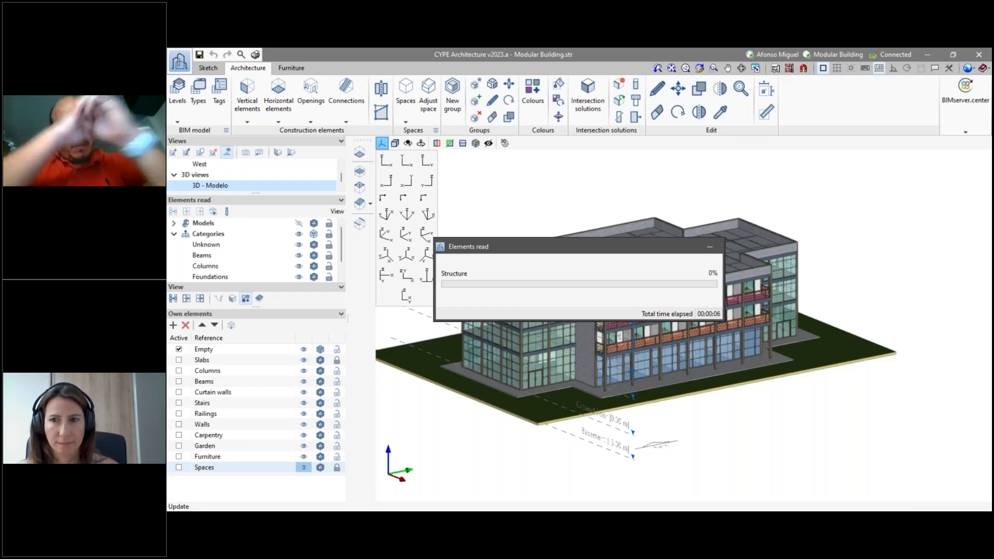
- Switch to the browser and open the Modular Building project on BIMserver.center
{"action": "key", "text": "super+Tab"}
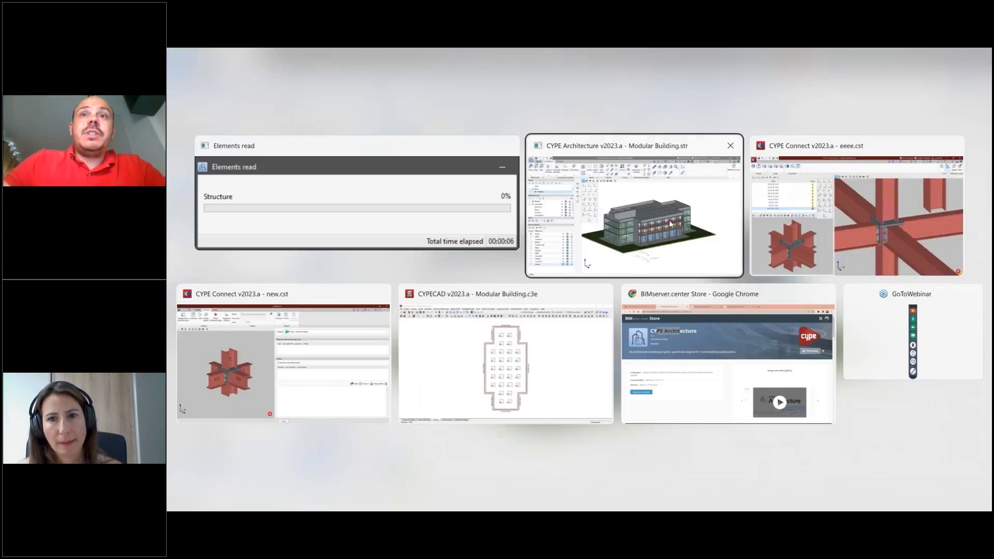
{"action": "left_click", "coordinate": [673, 332]}
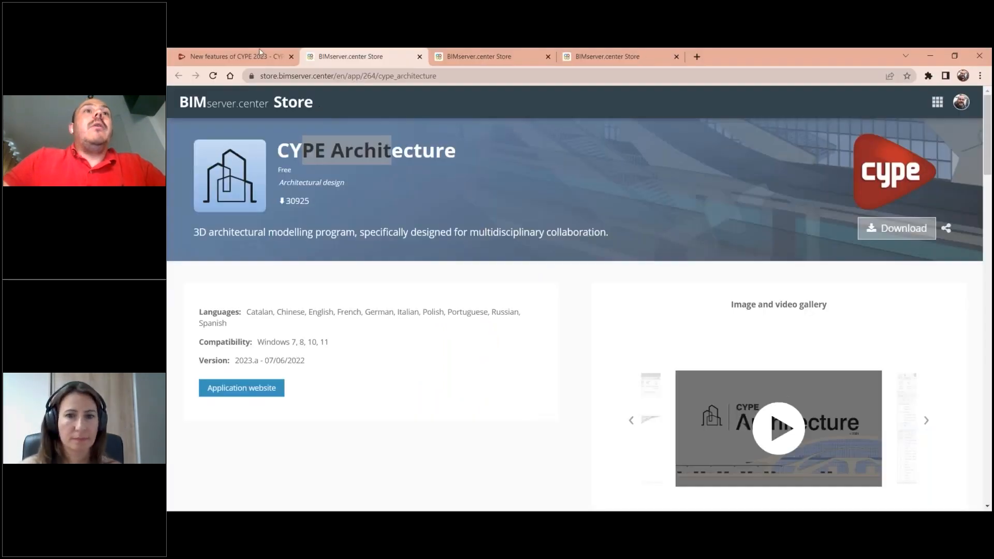
{"action": "left_click", "coordinate": [937, 102]}
{"action": "left_click", "coordinate": [804, 281]}
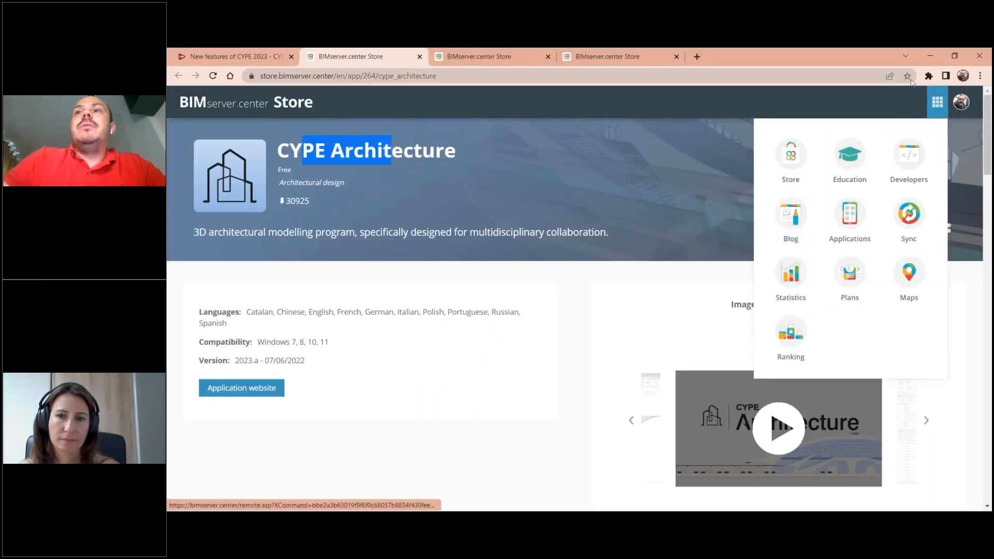
{"action": "left_click", "coordinate": [208, 108]}
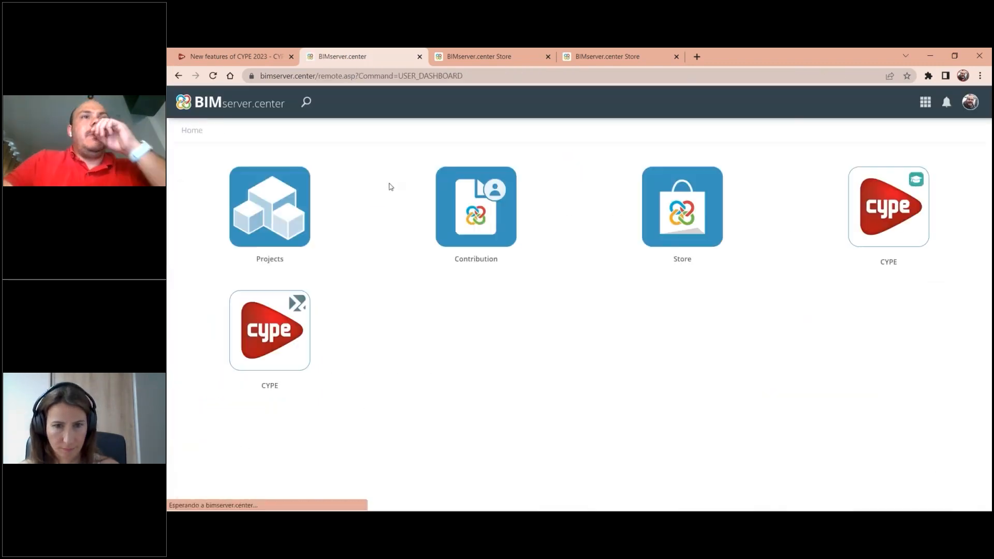
{"action": "left_click", "coordinate": [269, 207]}
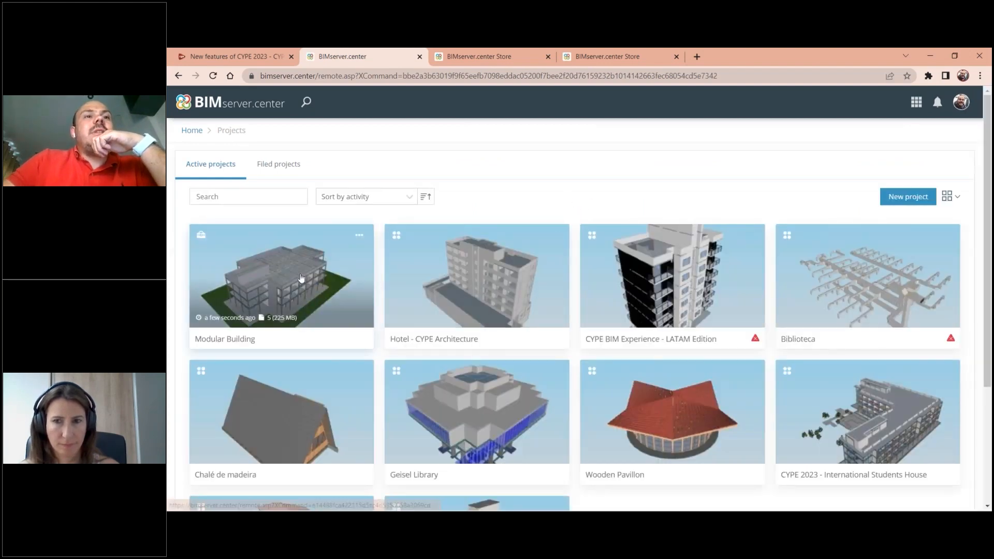
{"action": "left_click", "coordinate": [307, 299]}
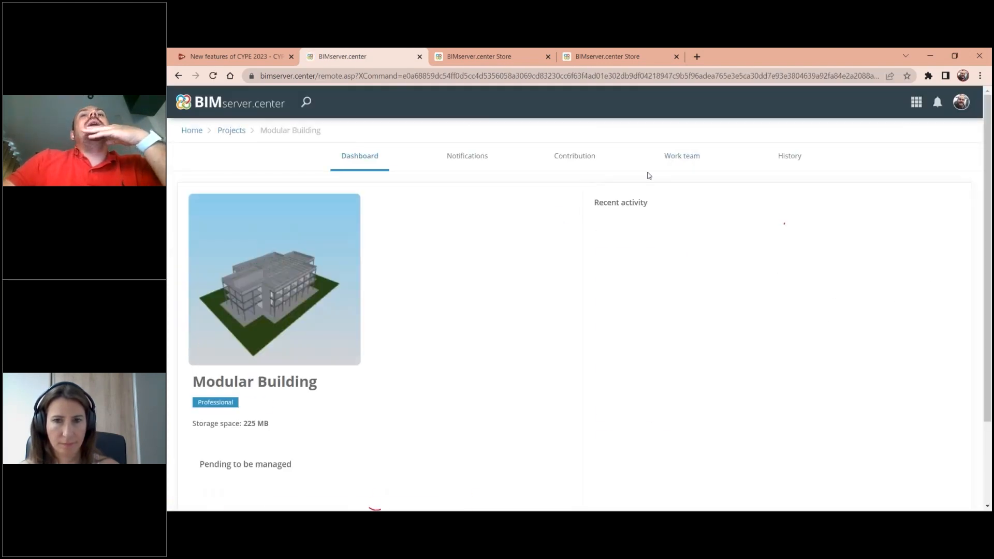
- Review the Modular Building project's history and its shared contributions
{"action": "left_click", "coordinate": [781, 165]}
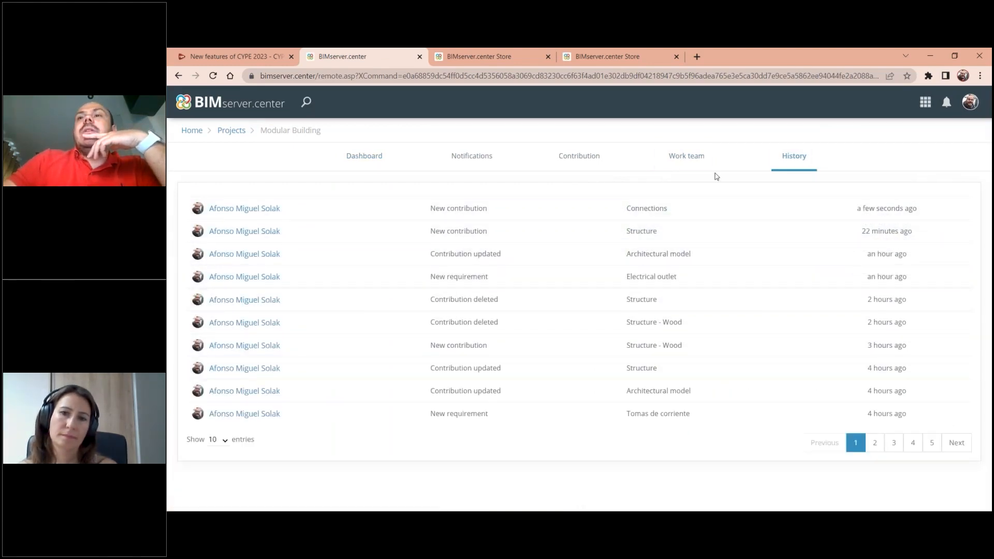
{"action": "left_click", "coordinate": [562, 162]}
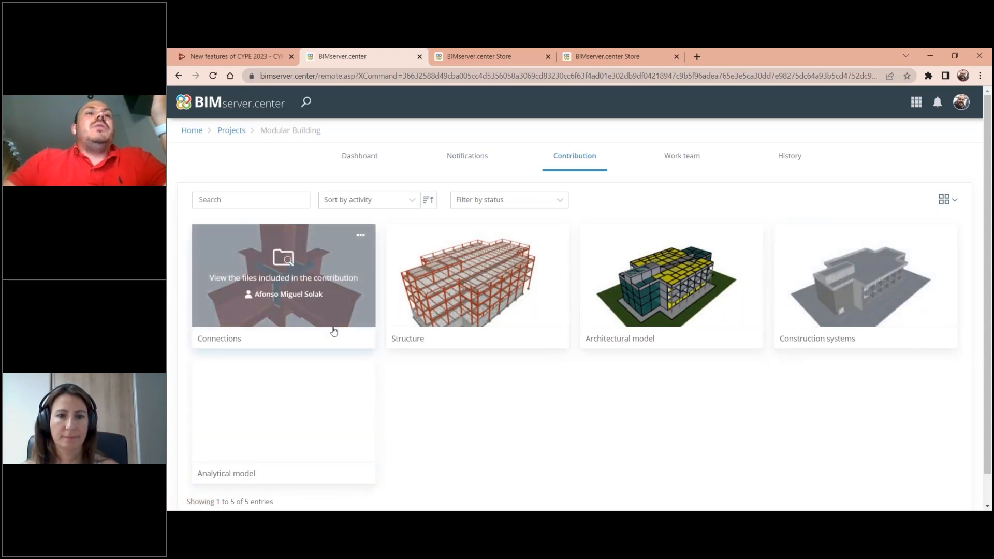
{"action": "scroll", "coordinate": [332, 321], "scroll_direction": "down", "scroll_amount": 1}
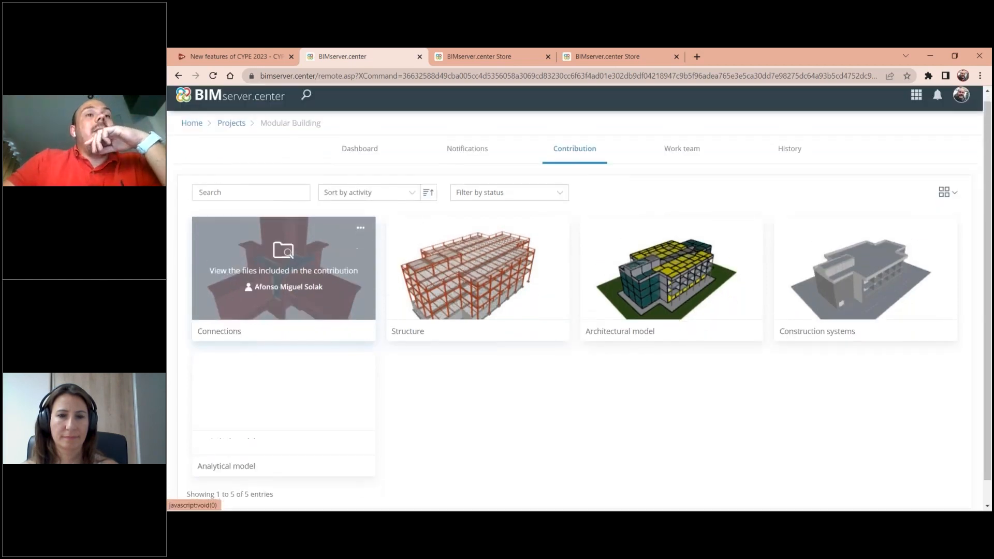
{"action": "scroll", "coordinate": [342, 332], "scroll_direction": "up", "scroll_amount": 1}
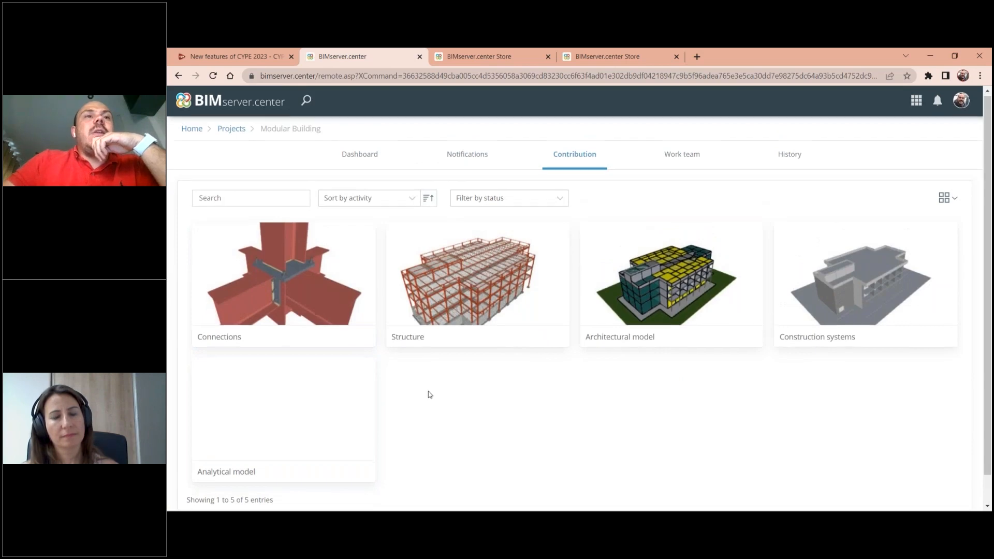
{"action": "scroll", "coordinate": [621, 455], "scroll_direction": "down", "scroll_amount": 1}
- Return to CYPE Architecture and hide all the building's own element groups except Stairs
{"action": "key", "text": "alt+Tab"}
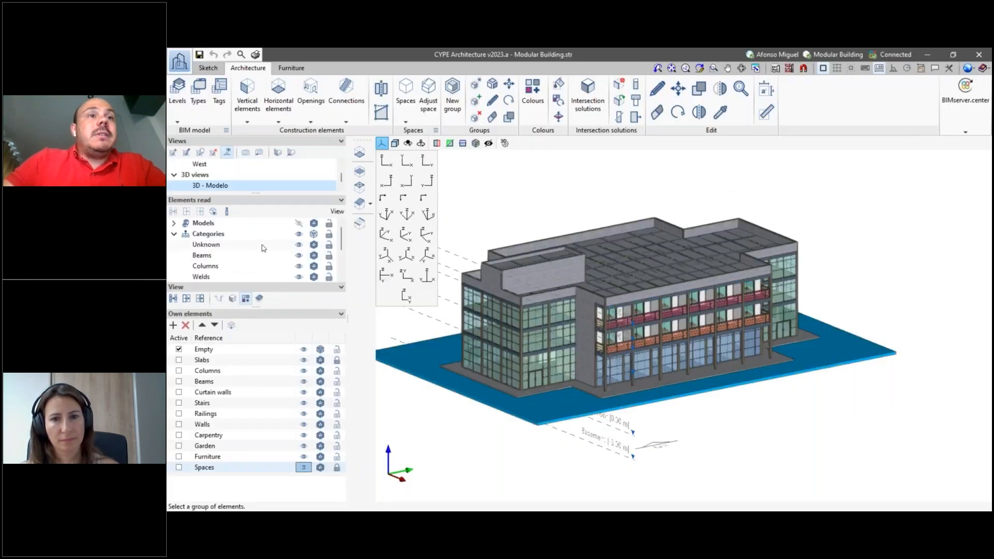
{"action": "left_click", "coordinate": [304, 341]}
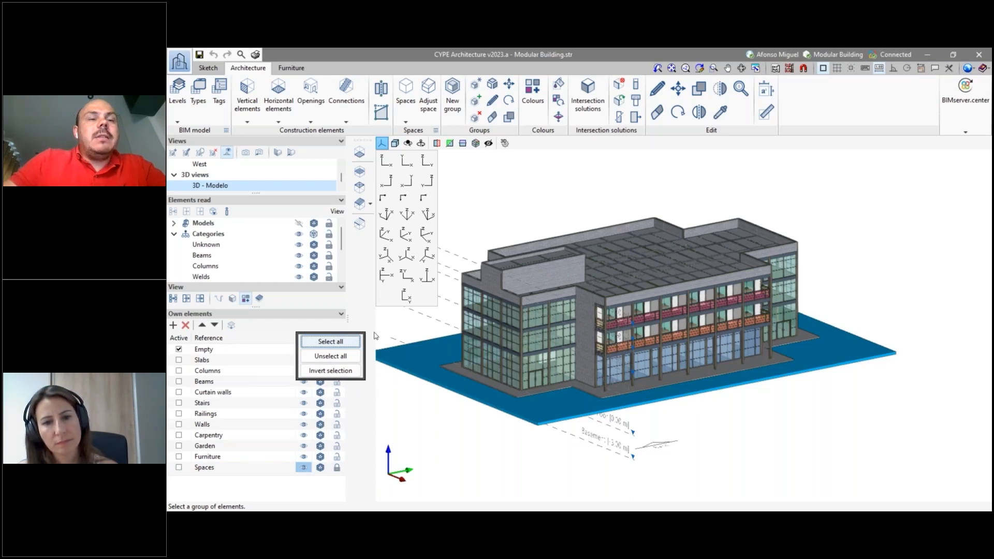
{"action": "left_click", "coordinate": [332, 359]}
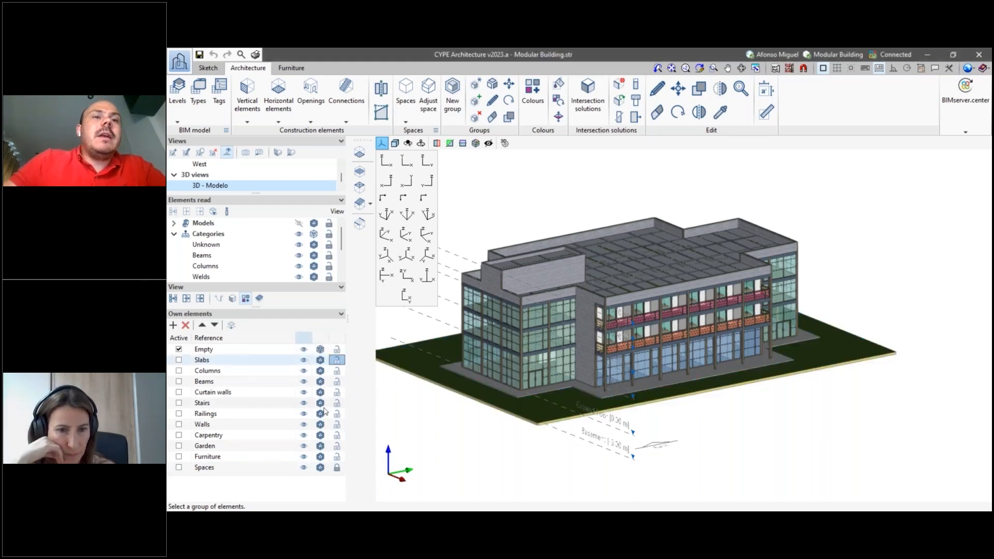
{"action": "left_click", "coordinate": [304, 467]}
{"action": "left_click", "coordinate": [304, 457]}
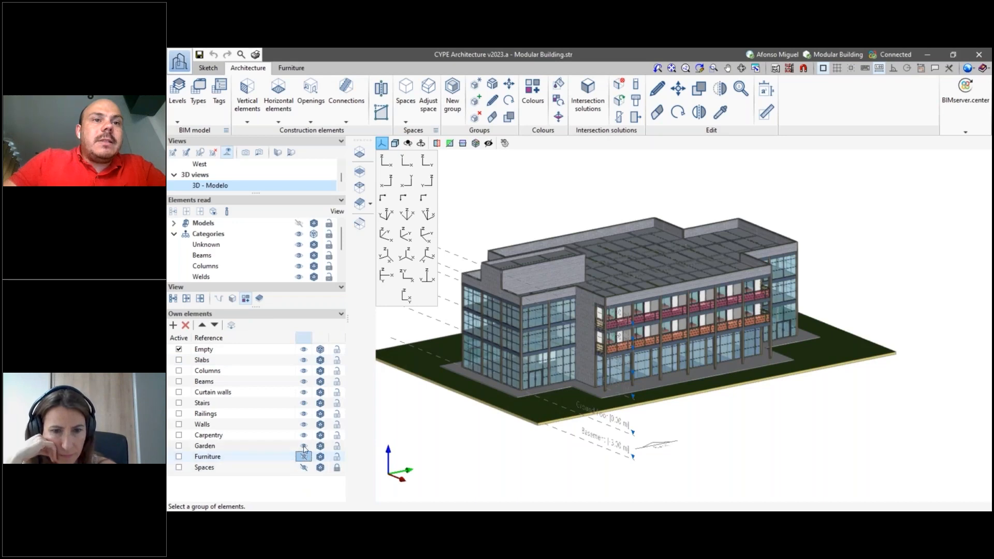
{"action": "left_click", "coordinate": [304, 445]}
{"action": "left_click", "coordinate": [304, 435]}
{"action": "left_click", "coordinate": [304, 424]}
{"action": "left_click", "coordinate": [303, 413]}
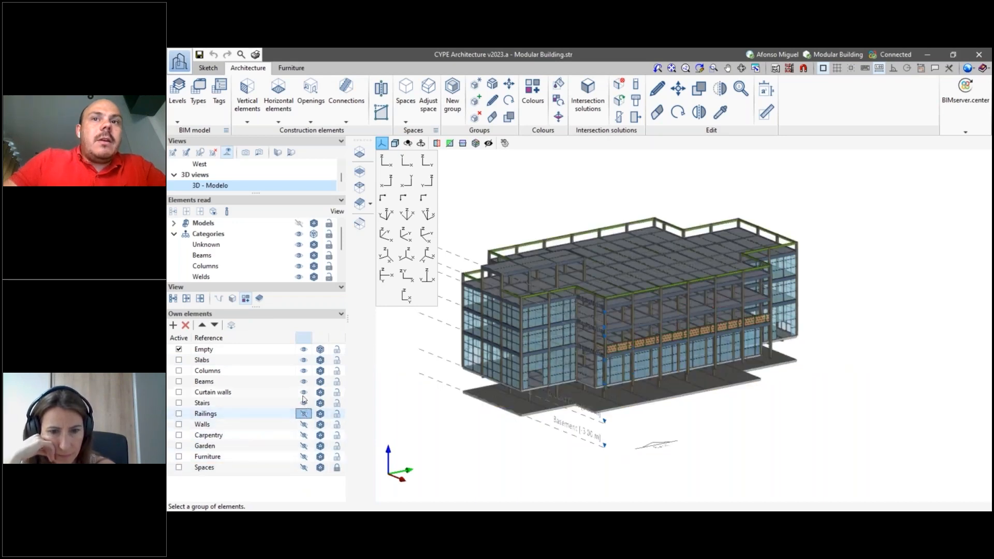
{"action": "left_click", "coordinate": [304, 402]}
{"action": "left_click", "coordinate": [304, 392]}
{"action": "left_click", "coordinate": [304, 381]}
{"action": "left_click", "coordinate": [304, 370]}
{"action": "left_click", "coordinate": [303, 360]}
{"action": "left_click", "coordinate": [304, 349]}
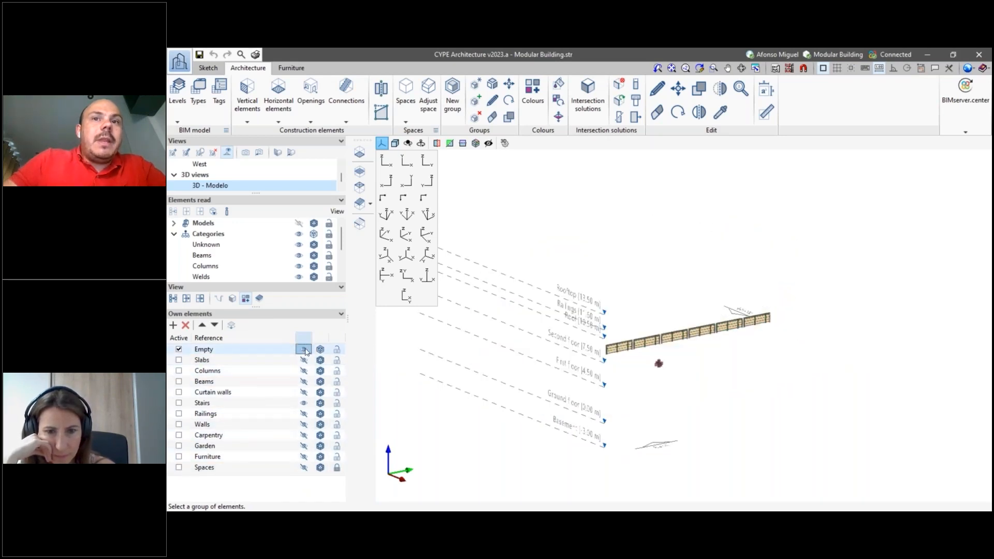
- Expand the read models, show the Structure model together with Connections, and inspect the steel frame around the balcony railings
{"action": "scroll", "coordinate": [639, 377], "scroll_direction": "up", "scroll_amount": 3}
{"action": "scroll", "coordinate": [637, 362], "scroll_direction": "down", "scroll_amount": 1}
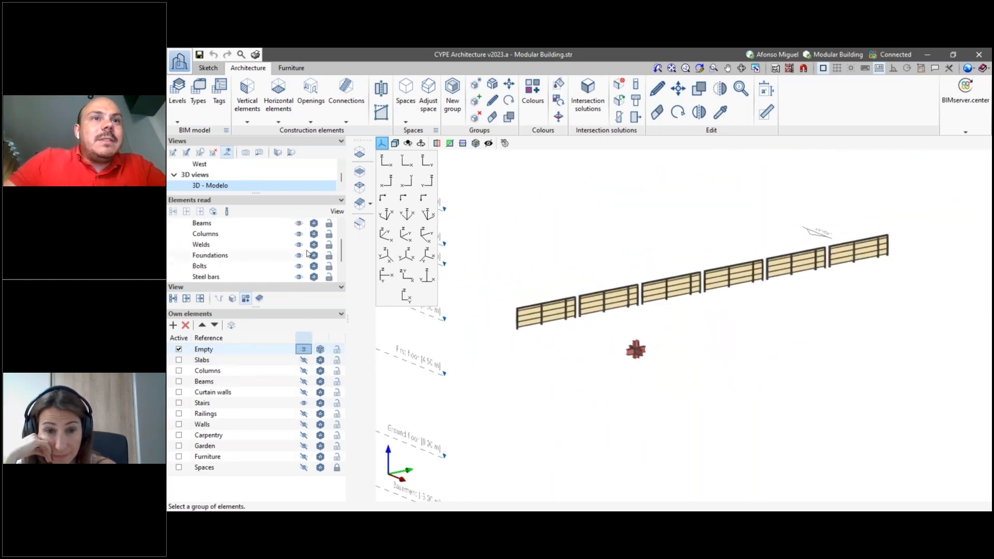
{"action": "left_click", "coordinate": [175, 223]}
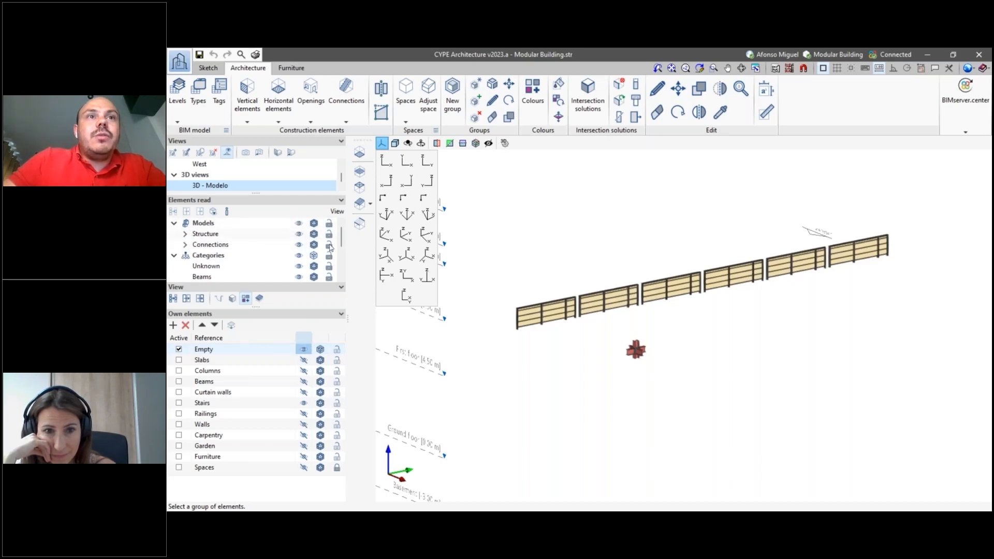
{"action": "scroll", "coordinate": [777, 381], "scroll_direction": "down", "scroll_amount": 2}
{"action": "middle_click_drag", "start_coordinate": [836, 373], "coordinate": [755, 382], "text": "shift"}
{"action": "scroll", "coordinate": [644, 345], "scroll_direction": "up", "scroll_amount": 3}
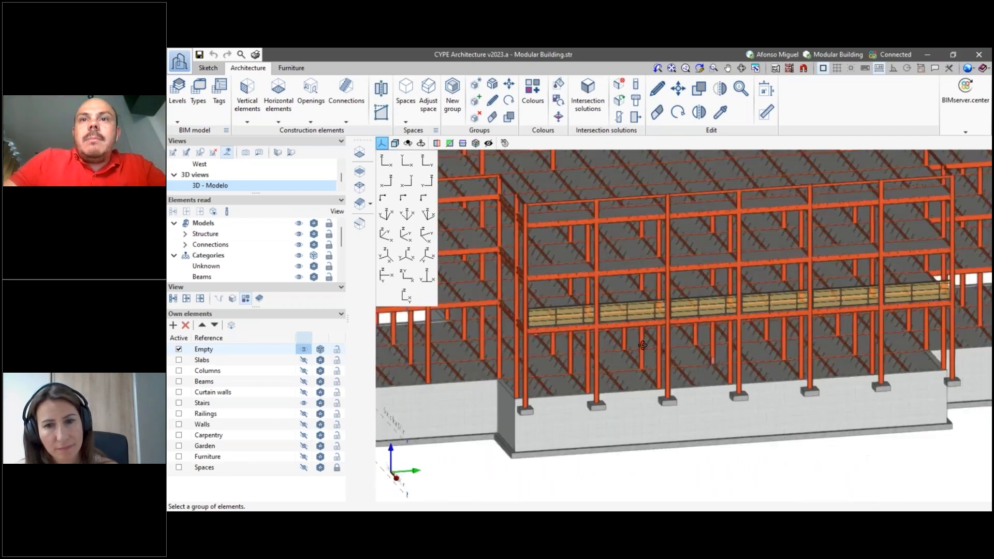
{"action": "mouse_move", "coordinate": [644, 345]}
{"action": "middle_mouse_down", "text": "shift"}
{"action": "mouse_move", "coordinate": [730, 295]}
{"action": "mouse_move", "coordinate": [701, 289]}
{"action": "mouse_move", "coordinate": [689, 305]}
{"action": "mouse_move", "coordinate": [711, 294]}
{"action": "mouse_move", "coordinate": [714, 305]}
{"action": "middle_mouse_up", "text": "shift"}
{"action": "scroll", "coordinate": [730, 295], "scroll_direction": "up", "scroll_amount": 3}
{"action": "scroll", "coordinate": [718, 287], "scroll_direction": "down", "scroll_amount": 1}
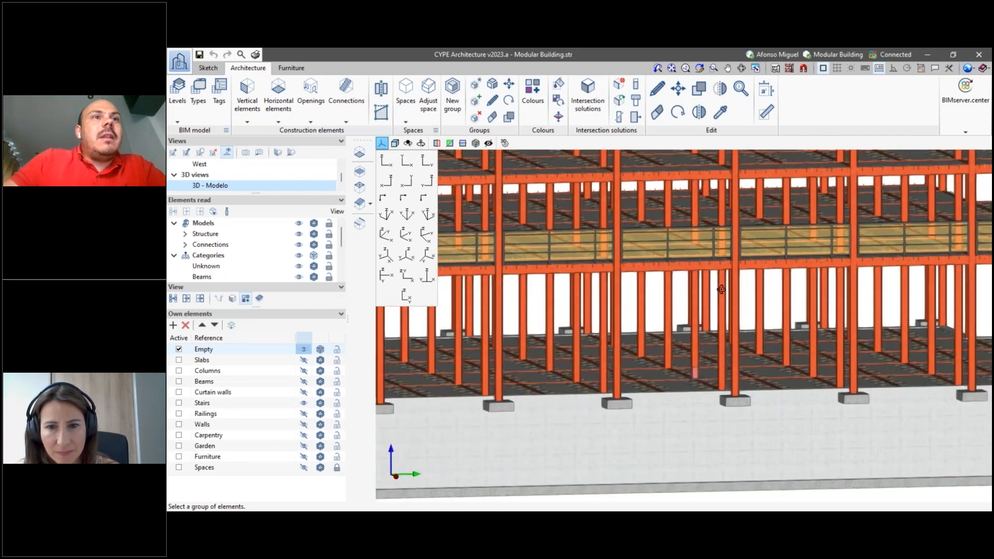
{"action": "middle_click_drag", "start_coordinate": [721, 288], "coordinate": [746, 316], "text": "shift"}
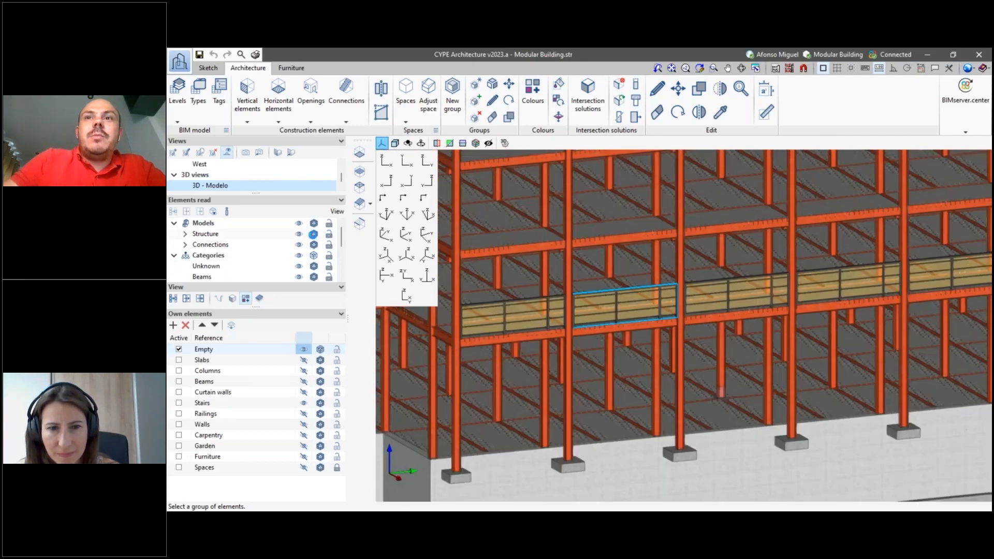
- Set the Structure model's visualisation mode to transparent and inspect the imported connection at the column and beam node
{"action": "left_click", "coordinate": [312, 235]}
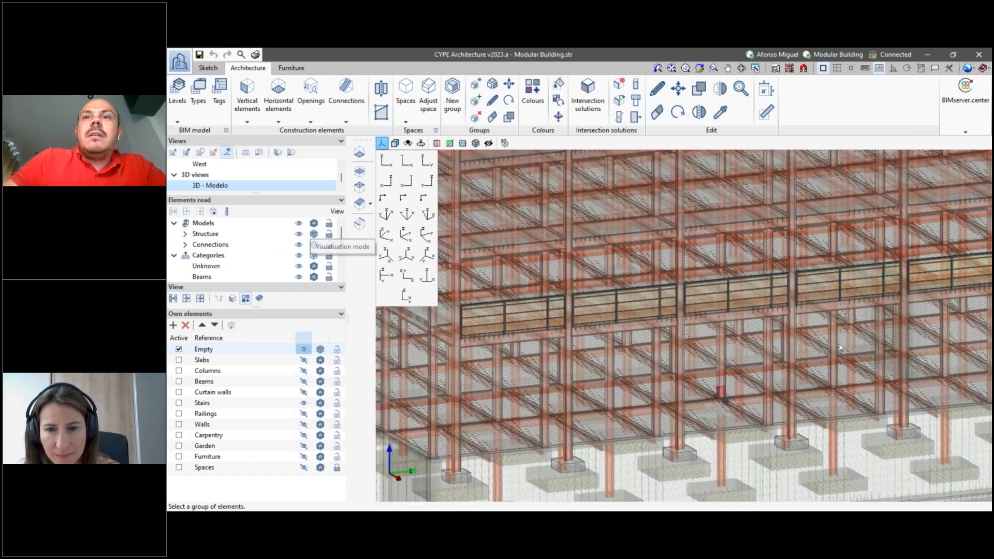
{"action": "scroll", "coordinate": [831, 356], "scroll_direction": "up", "scroll_amount": 2}
{"action": "middle_click_drag", "start_coordinate": [831, 357], "coordinate": [807, 386], "text": "shift"}
{"action": "scroll", "coordinate": [692, 448], "scroll_direction": "up", "scroll_amount": 10}
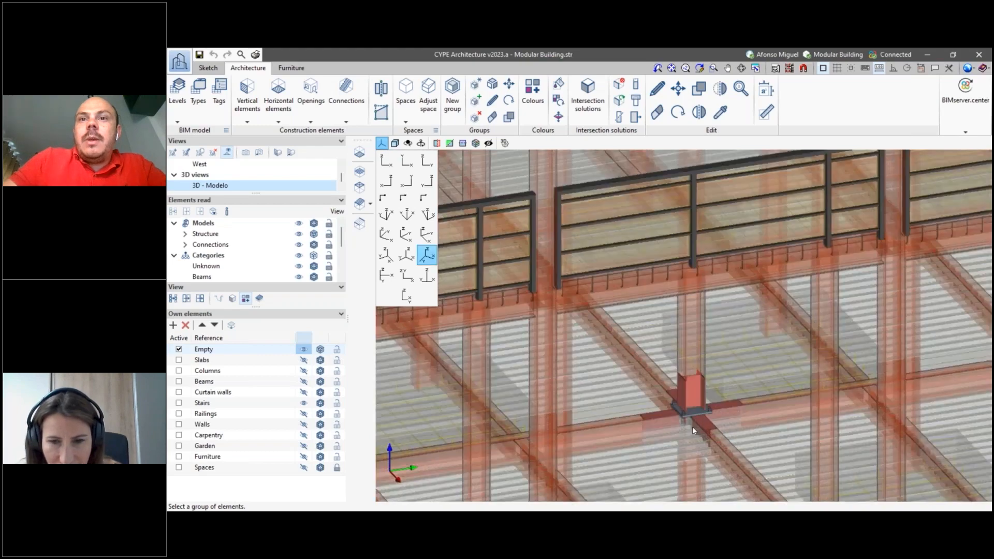
- Show the Furniture group of the building's own elements alongside the transparent structure
{"action": "scroll", "coordinate": [703, 409], "scroll_direction": "down", "scroll_amount": 10}
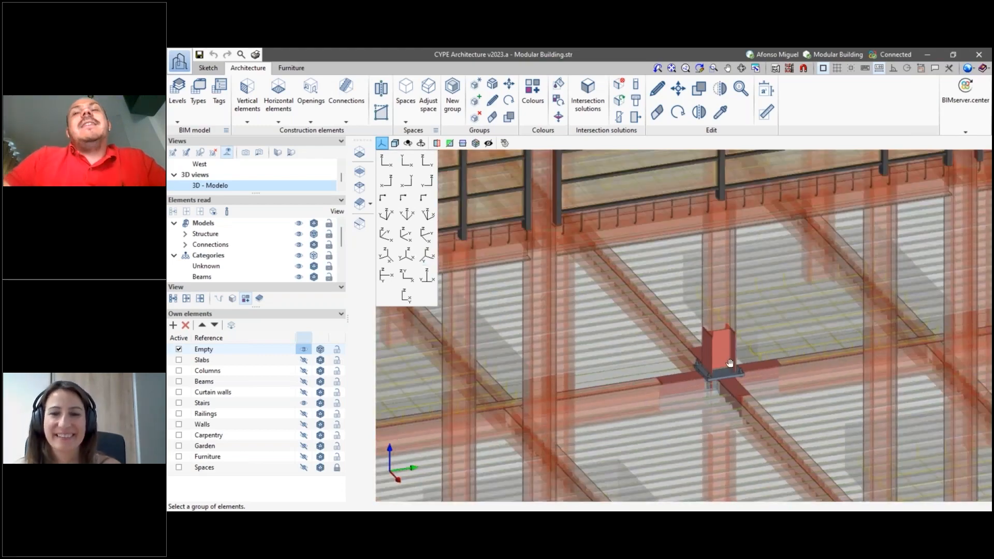
{"action": "middle_click_drag", "start_coordinate": [730, 363], "coordinate": [680, 364]}
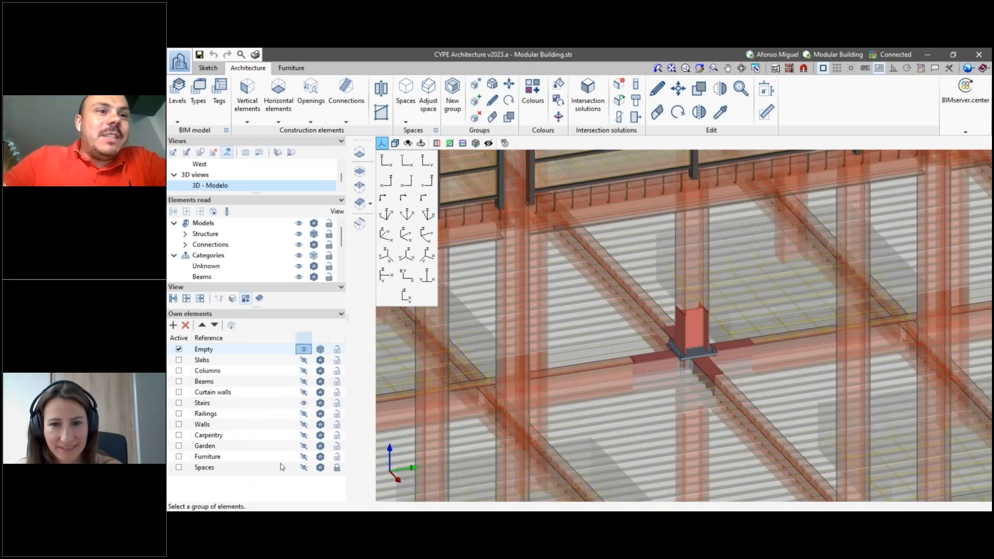
{"action": "left_click", "coordinate": [304, 458]}
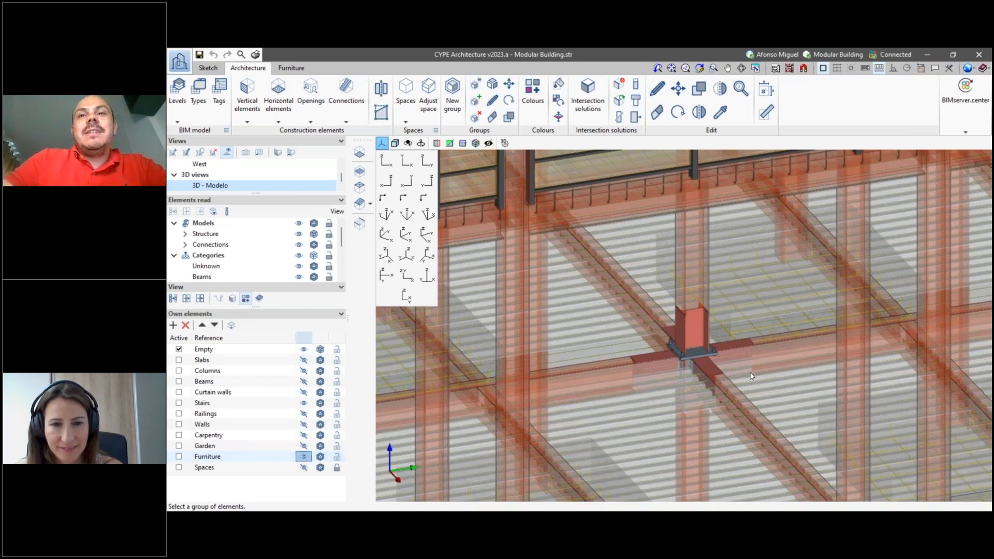
{"action": "scroll", "coordinate": [751, 376], "scroll_direction": "down", "scroll_amount": 3}
{"action": "scroll", "coordinate": [712, 360], "scroll_direction": "up", "scroll_amount": 2}
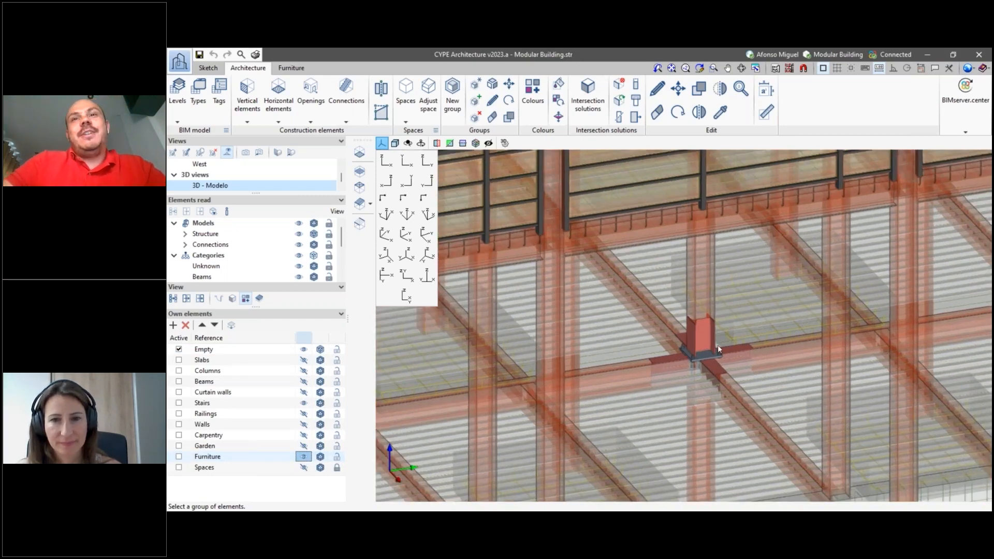
- Examine the imported connection's place in the frame and the whole transparent structure model
{"action": "scroll", "coordinate": [718, 345], "scroll_direction": "down", "scroll_amount": 3}
{"action": "middle_click_drag", "start_coordinate": [708, 266], "coordinate": [700, 296]}
{"action": "middle_click_drag", "start_coordinate": [709, 223], "coordinate": [685, 277]}
{"action": "scroll", "coordinate": [683, 372], "scroll_direction": "up", "scroll_amount": 1}
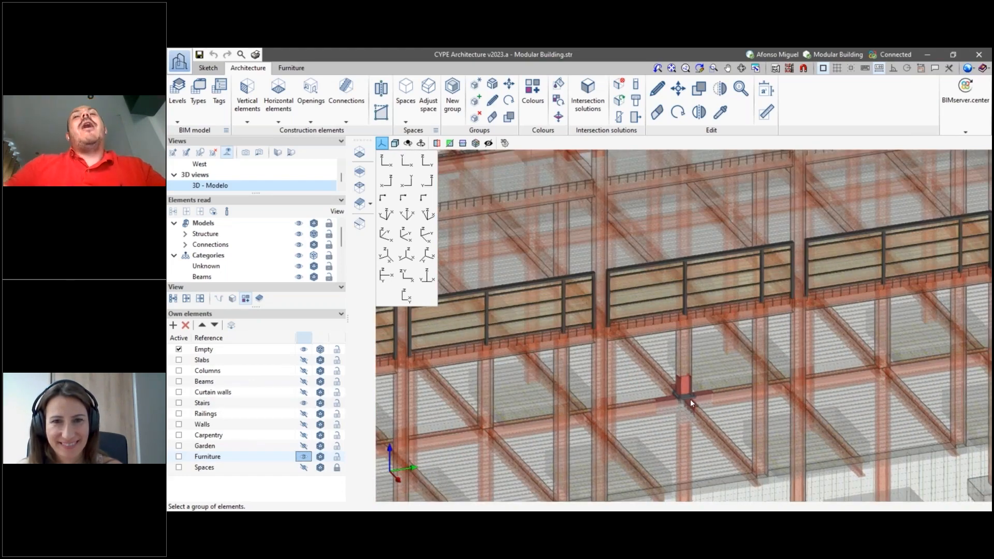
{"action": "scroll", "coordinate": [691, 399], "scroll_direction": "down", "scroll_amount": 3}
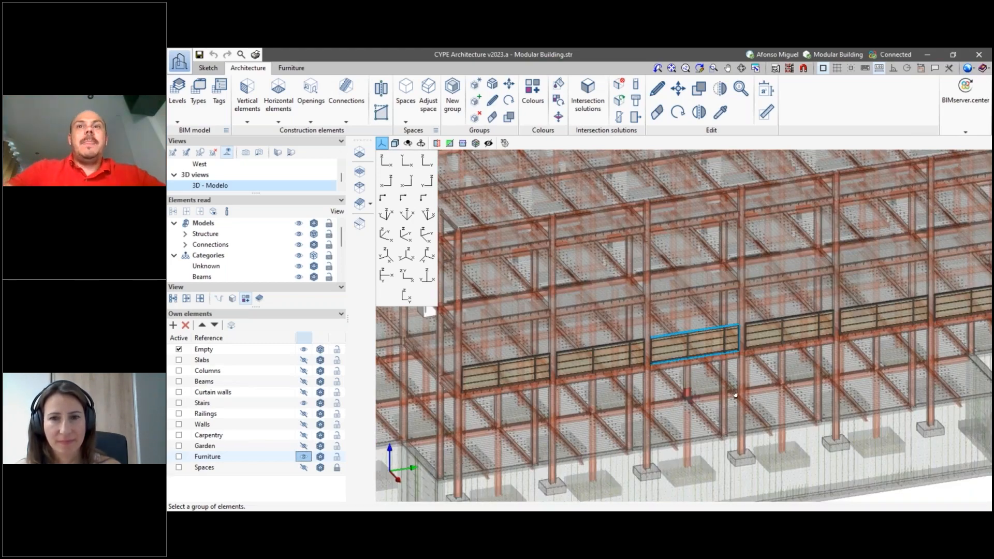
{"action": "scroll", "coordinate": [736, 395], "scroll_direction": "down", "scroll_amount": 6}
{"action": "middle_click_drag", "start_coordinate": [747, 374], "coordinate": [749, 376]}
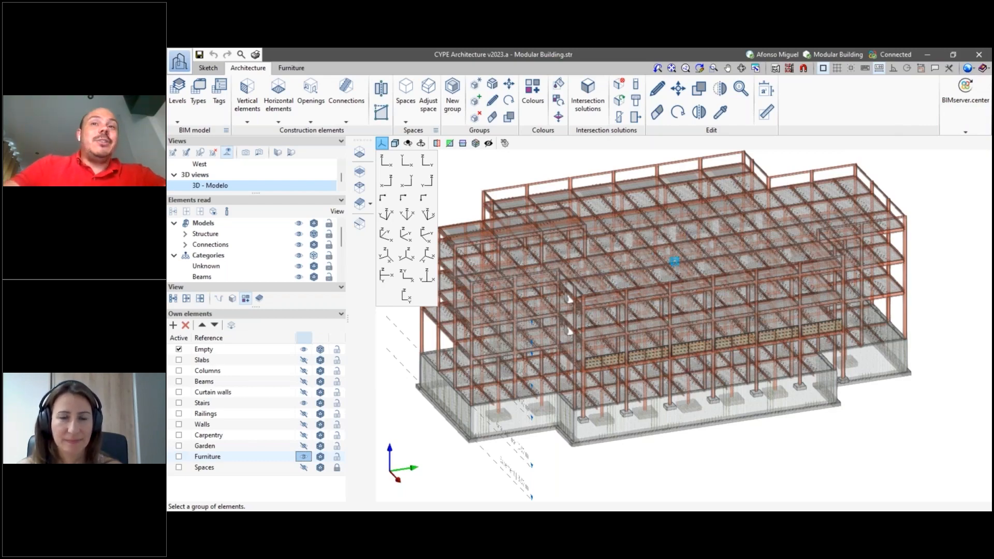
{"action": "scroll", "coordinate": [695, 380], "scroll_direction": "up", "scroll_amount": 1}
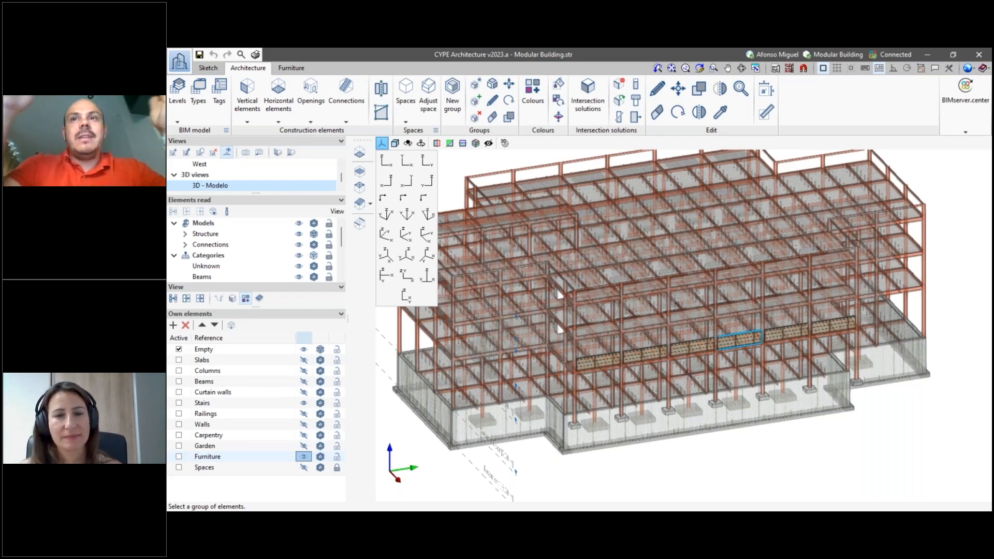
- Check the available BIMserver.center options and view the building in front elevation
{"action": "left_click", "coordinate": [951, 119]}
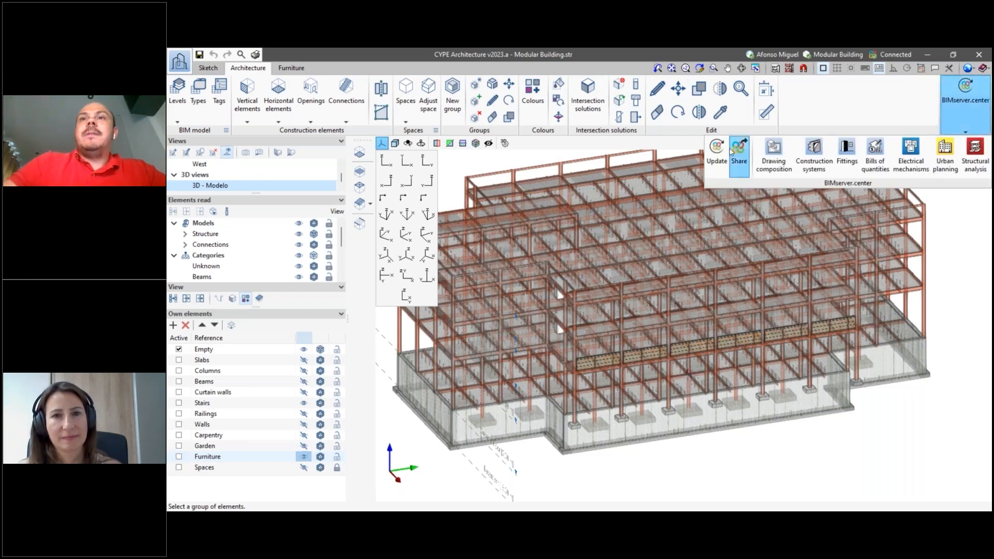
{"action": "left_click", "coordinate": [859, 110]}
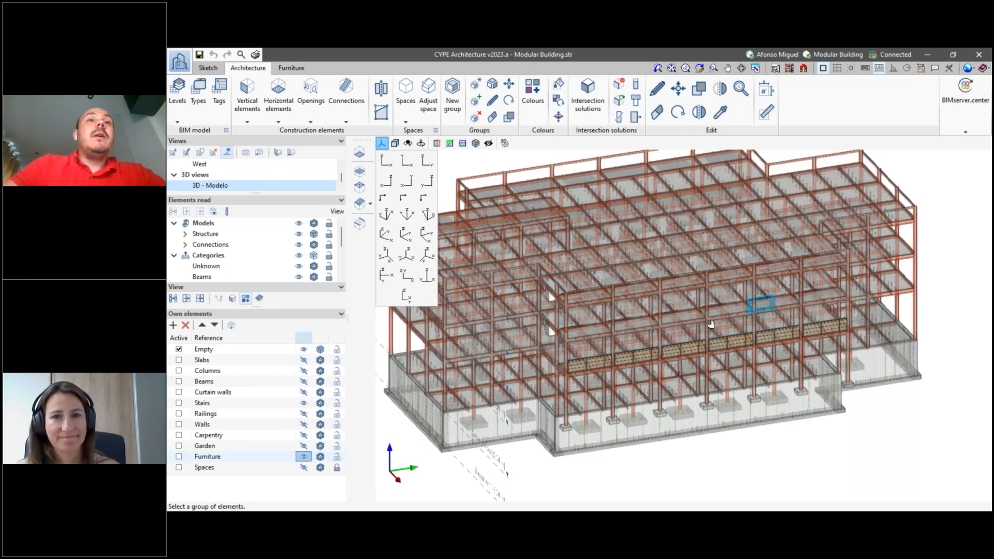
{"action": "left_click", "coordinate": [386, 161]}
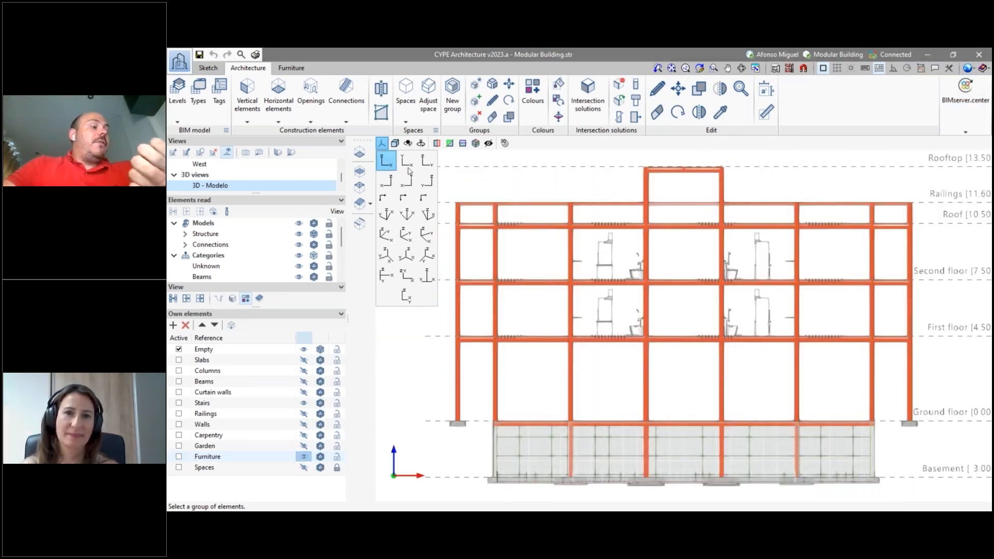
{"action": "scroll", "coordinate": [734, 296], "scroll_direction": "down", "scroll_amount": 2}
{"action": "scroll", "coordinate": [801, 332], "scroll_direction": "up", "scroll_amount": 1}
{"action": "middle_click_drag", "start_coordinate": [801, 332], "coordinate": [699, 231], "text": "shift"}
{"action": "scroll", "coordinate": [723, 291], "scroll_direction": "up", "scroll_amount": 4}
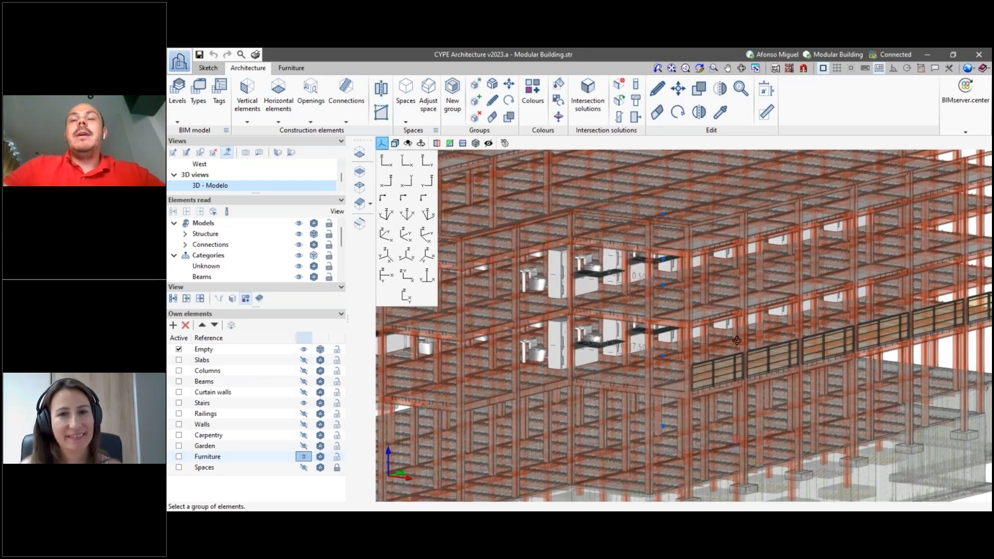
- Inspect the bolted column and beam connection below the balcony railings up close within the transparent structure
{"action": "middle_click_drag", "start_coordinate": [737, 340], "coordinate": [737, 356], "text": "shift"}
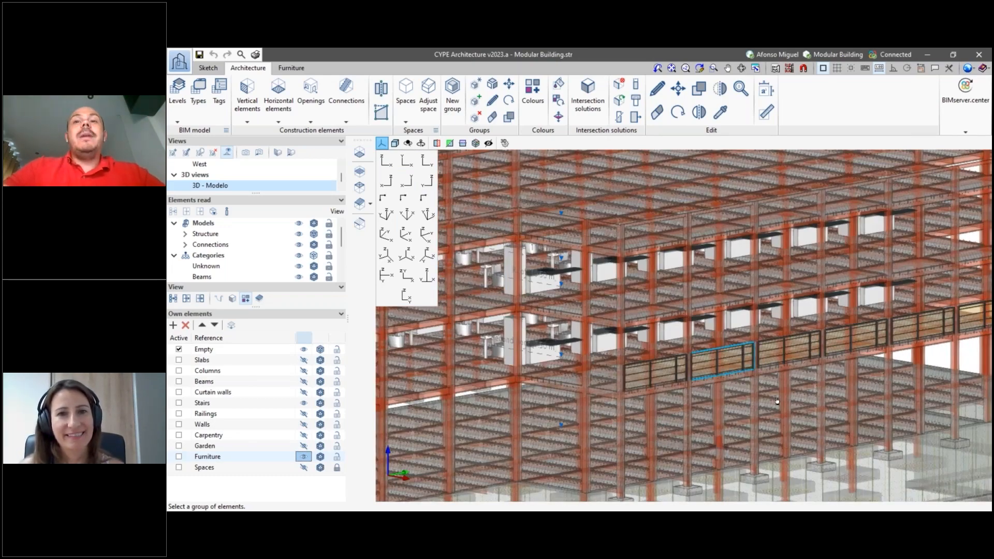
{"action": "scroll", "coordinate": [776, 403], "scroll_direction": "down", "scroll_amount": 5}
{"action": "scroll", "coordinate": [735, 425], "scroll_direction": "up", "scroll_amount": 5}
{"action": "middle_click_drag", "start_coordinate": [804, 414], "coordinate": [732, 402], "text": "shift"}
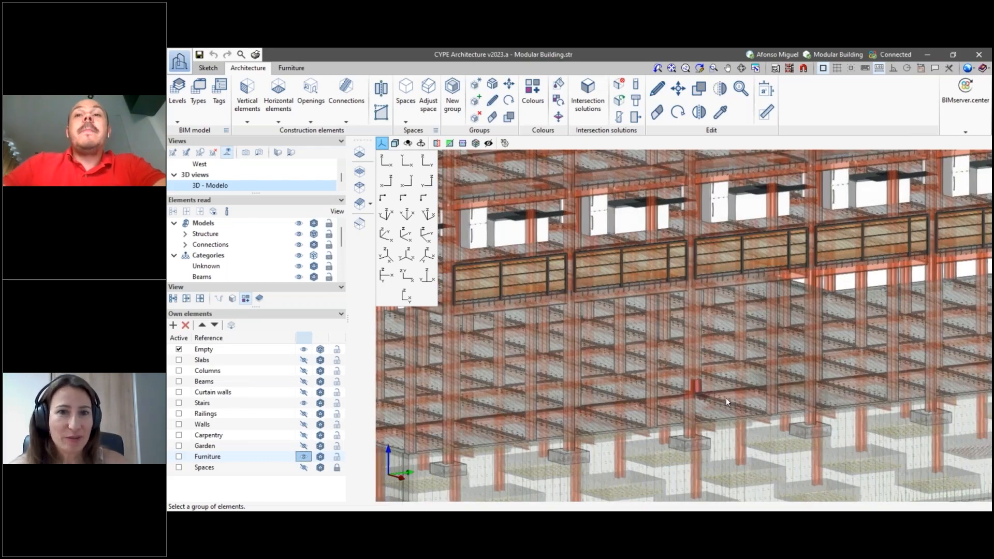
{"action": "scroll", "coordinate": [726, 398], "scroll_direction": "up", "scroll_amount": 5}
{"action": "middle_click_drag", "start_coordinate": [696, 403], "coordinate": [629, 374], "text": "shift"}
{"action": "scroll", "coordinate": [632, 397], "scroll_direction": "up", "scroll_amount": 3}
{"action": "scroll", "coordinate": [616, 409], "scroll_direction": "up", "scroll_amount": 1}
{"action": "middle_click_drag", "start_coordinate": [615, 410], "coordinate": [635, 380]}
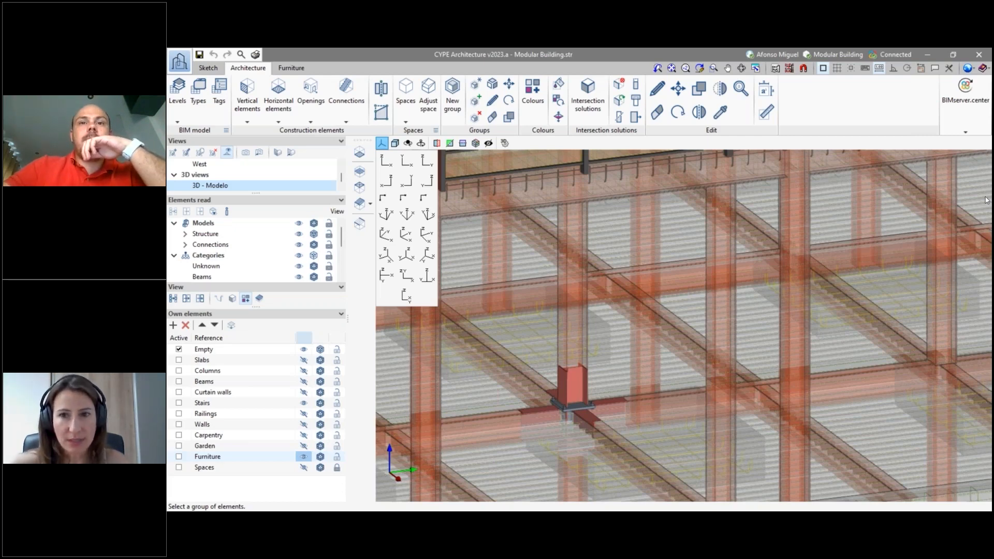
{"action": "scroll", "coordinate": [558, 422], "scroll_direction": "up", "scroll_amount": 6}
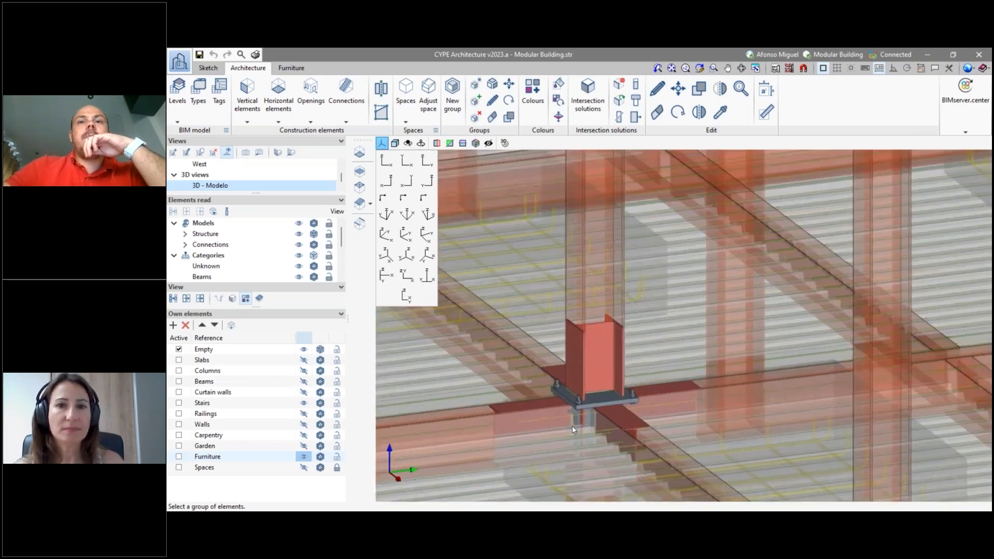
{"action": "middle_click_drag", "start_coordinate": [616, 398], "coordinate": [635, 385]}
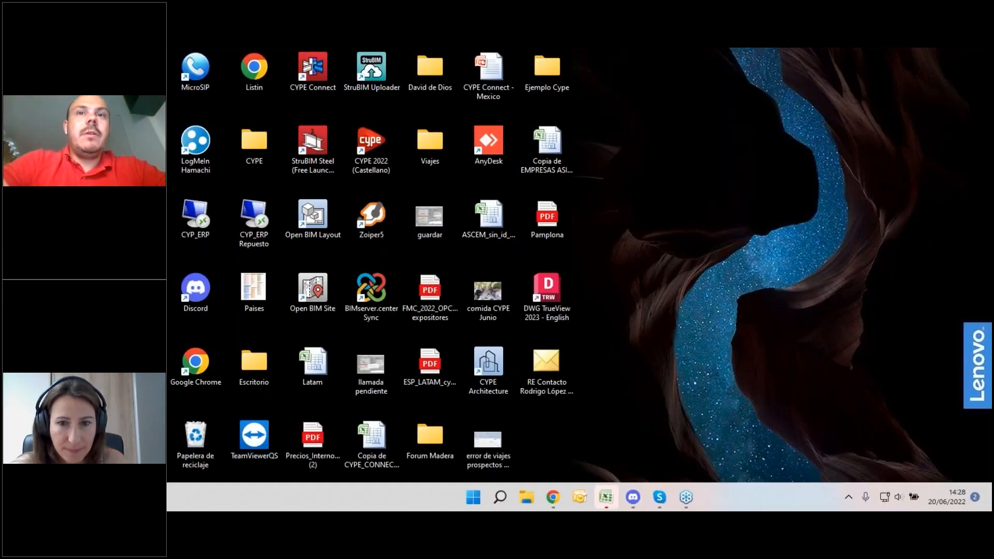
- Switch to Chrome and show the Presenters slide of the webinar presentation full screen
{"action": "mouse_move", "coordinate": [553, 497]}
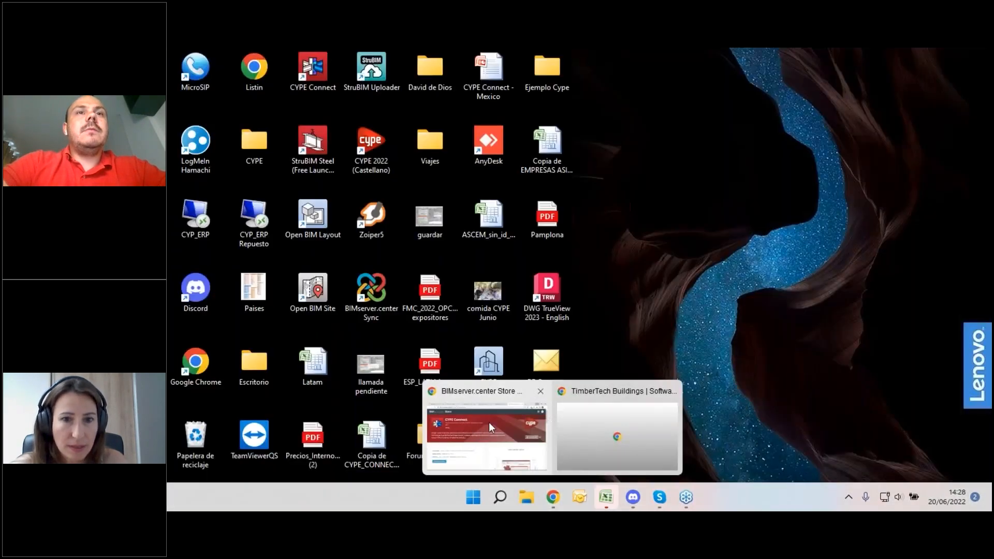
{"action": "left_click", "coordinate": [490, 427]}
{"action": "left_click", "coordinate": [238, 61]}
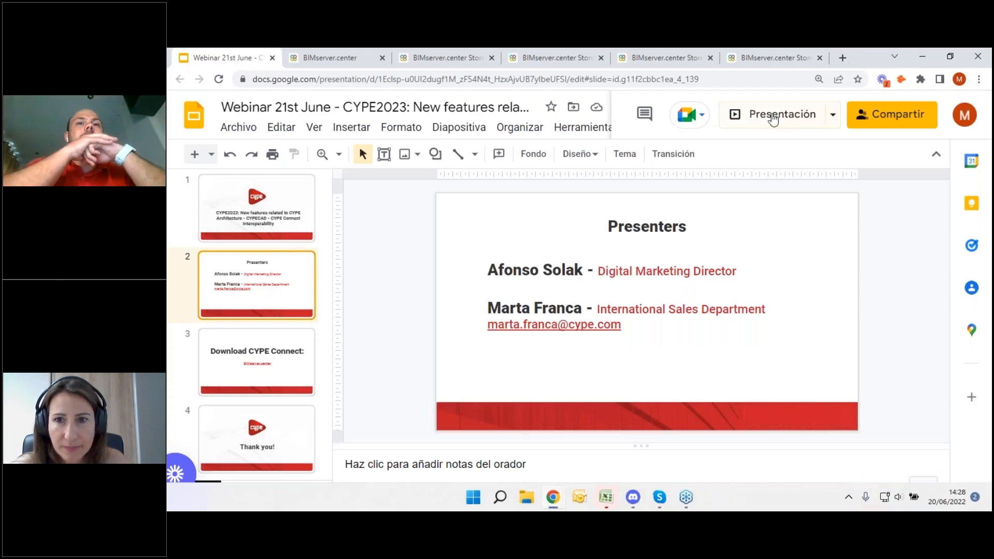
{"action": "left_click", "coordinate": [761, 117]}
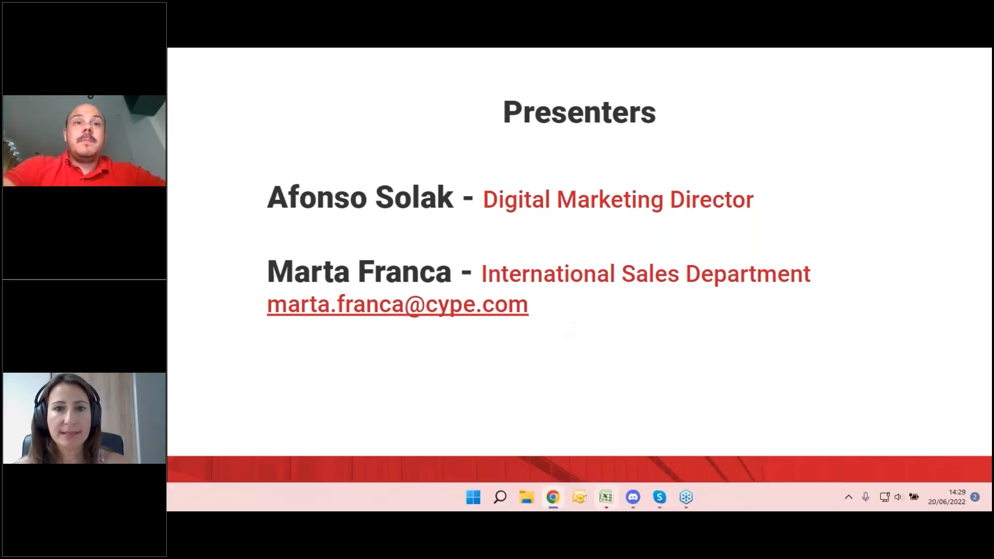
{"action": "key", "text": "Escape"}
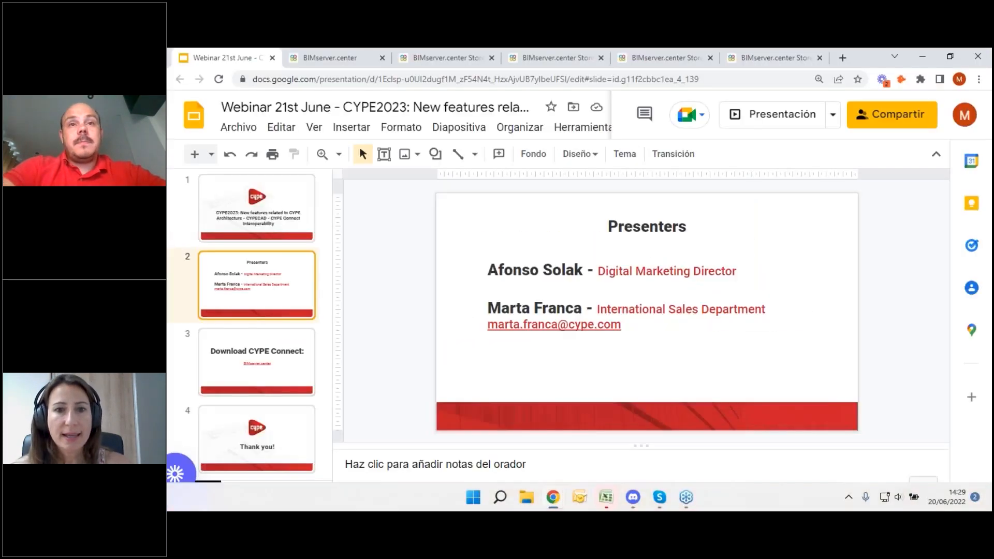
- View the BIMserver.center home page and search the Store's applications for "cype connect"
{"action": "left_click", "coordinate": [346, 63]}
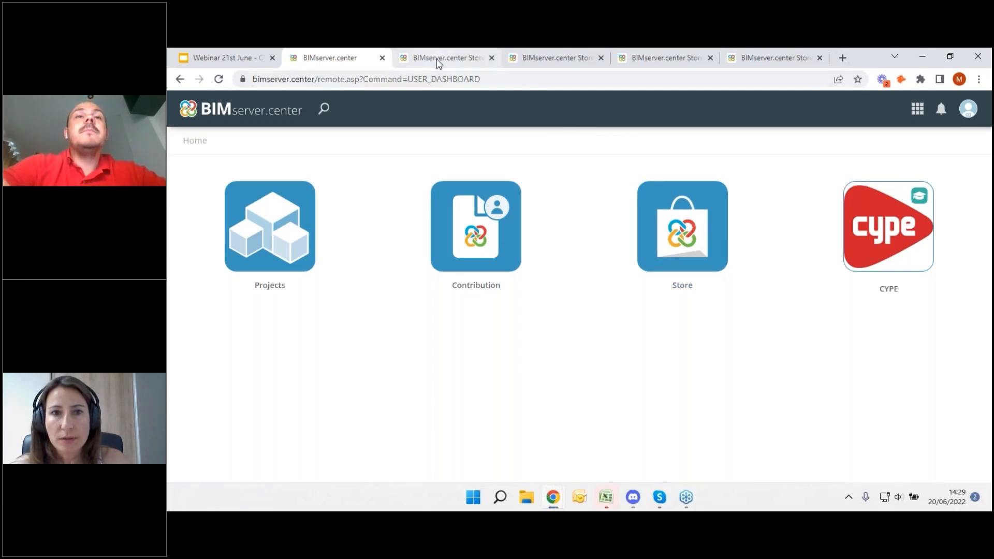
{"action": "left_click", "coordinate": [437, 60]}
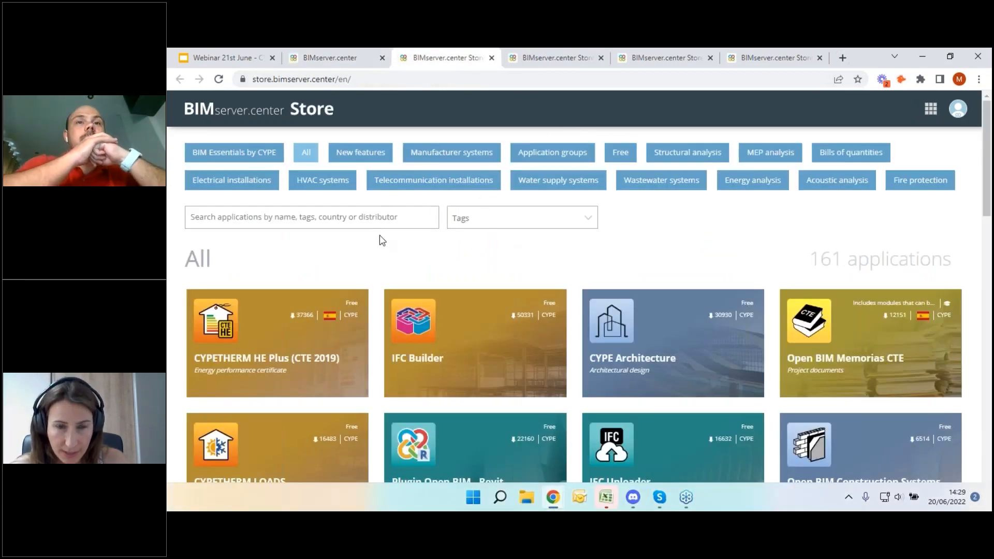
{"action": "scroll", "coordinate": [573, 374], "scroll_direction": "down", "scroll_amount": 12}
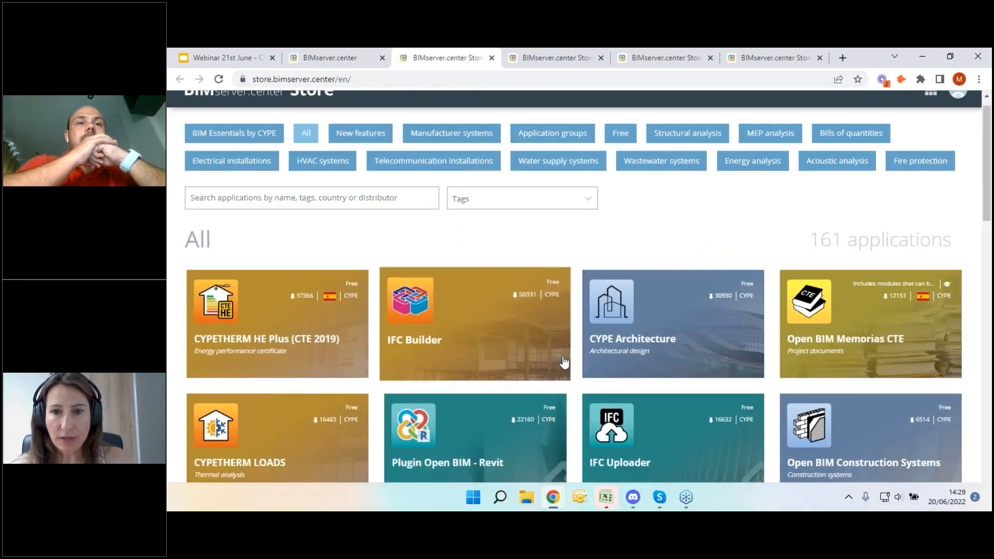
{"action": "scroll", "coordinate": [572, 375], "scroll_direction": "up", "scroll_amount": 12}
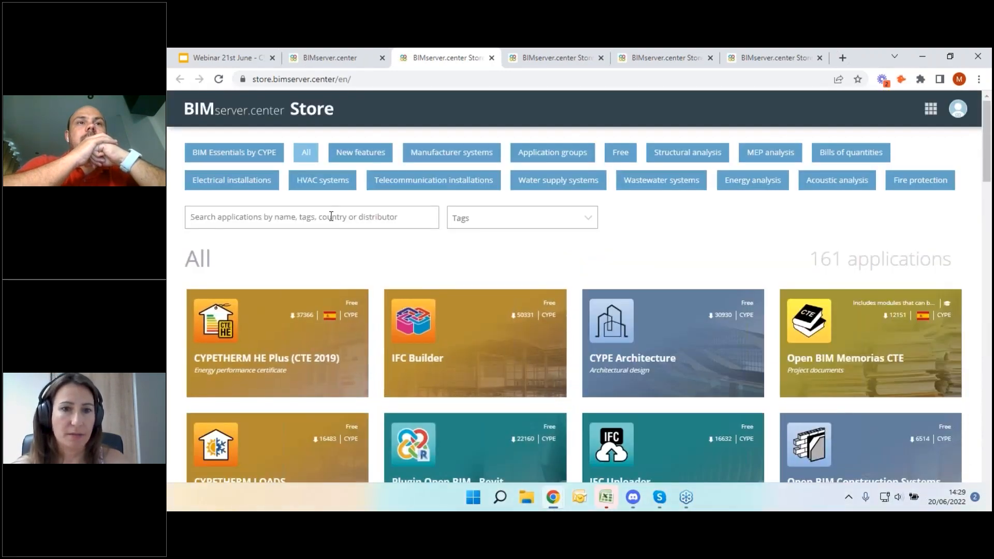
{"action": "left_click", "coordinate": [332, 216]}
{"action": "type", "text": "cype connect"}
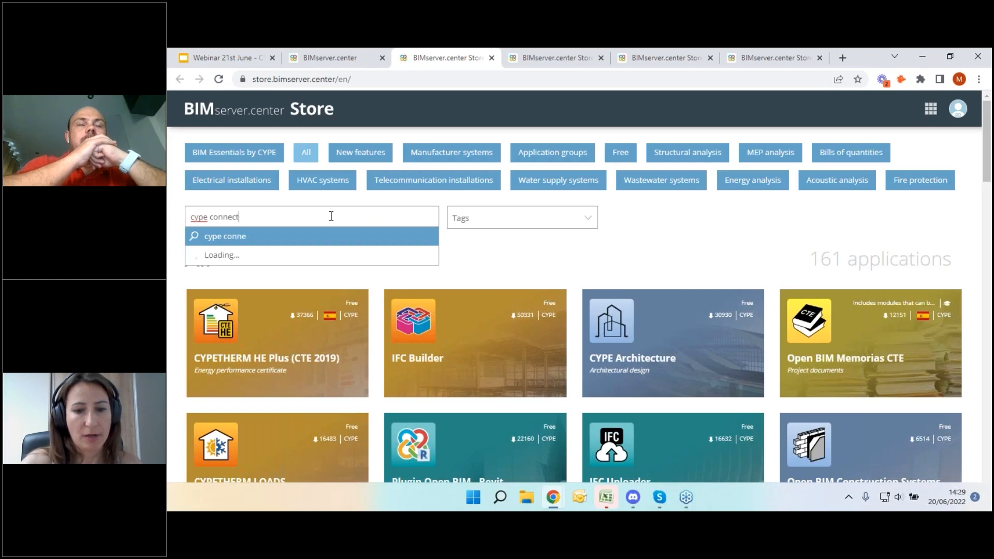
{"action": "key", "text": "Return"}
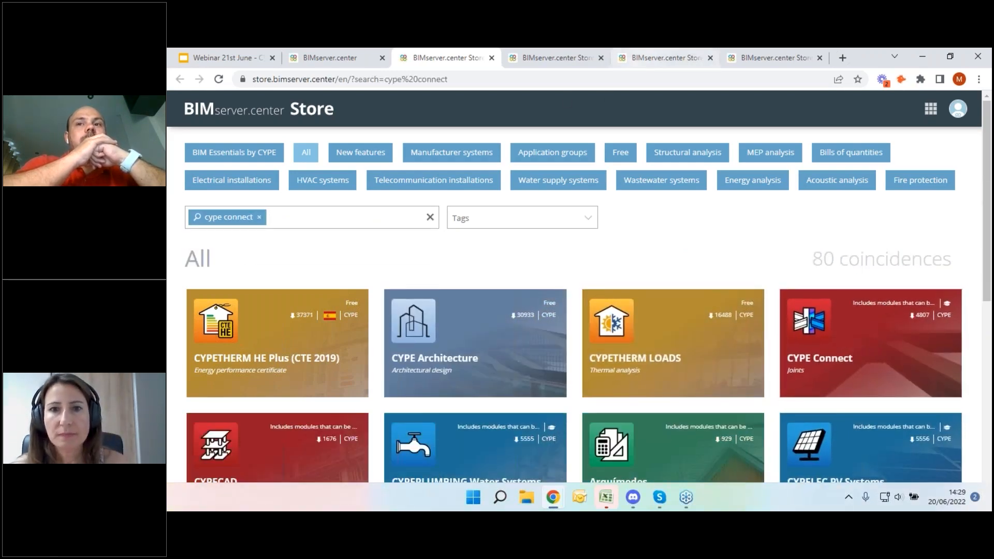
- Open the application website from CYPE Architecture's Store page and look over its download and information options
{"action": "left_click", "coordinate": [559, 59]}
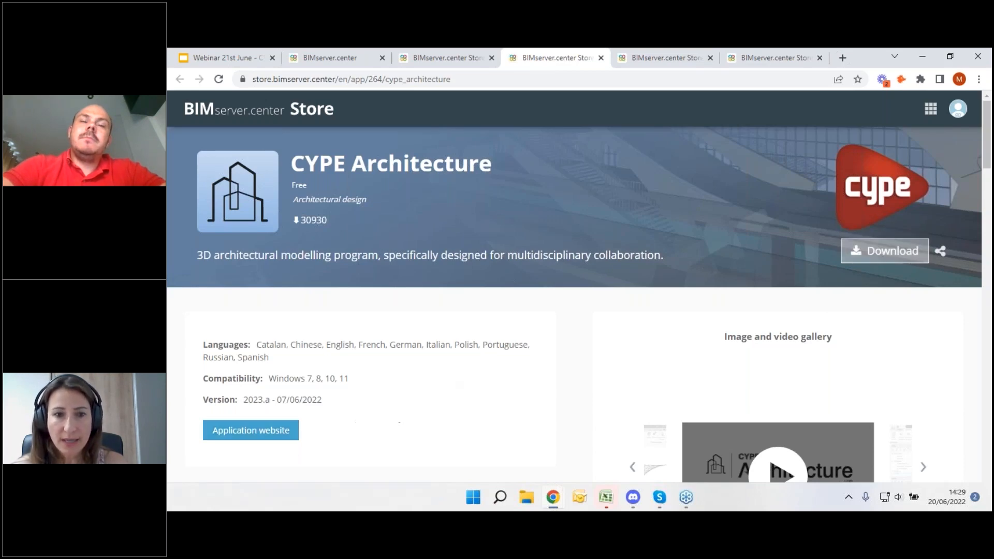
{"action": "left_click", "coordinate": [249, 432]}
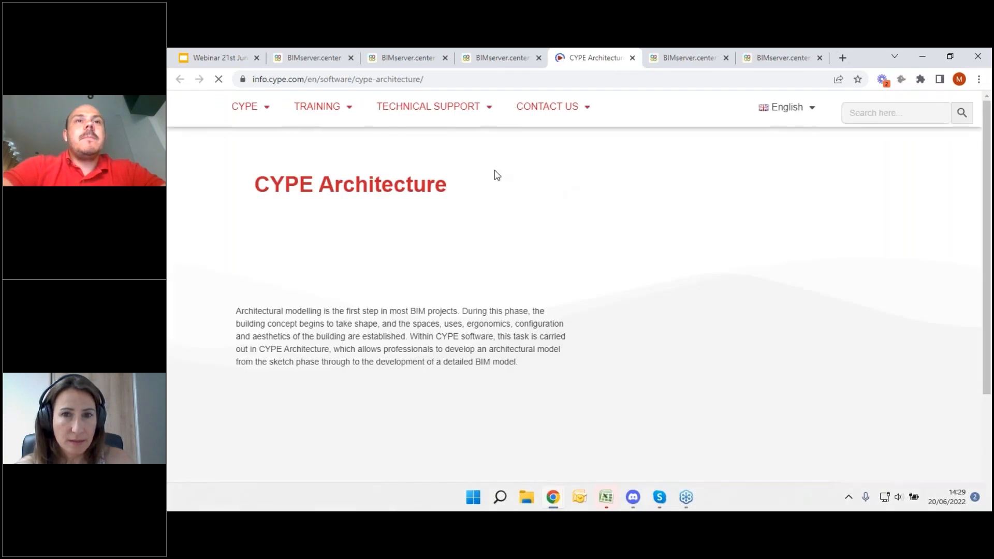
{"action": "scroll", "coordinate": [362, 324], "scroll_direction": "down", "scroll_amount": 2}
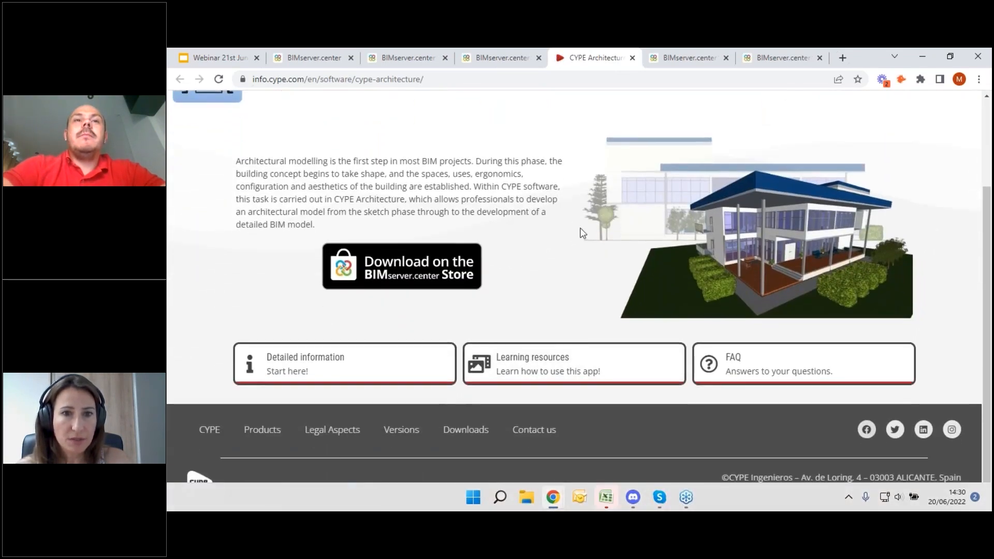
{"action": "scroll", "coordinate": [580, 233], "scroll_direction": "up", "scroll_amount": 2}
{"action": "scroll", "coordinate": [644, 390], "scroll_direction": "down", "scroll_amount": 2}
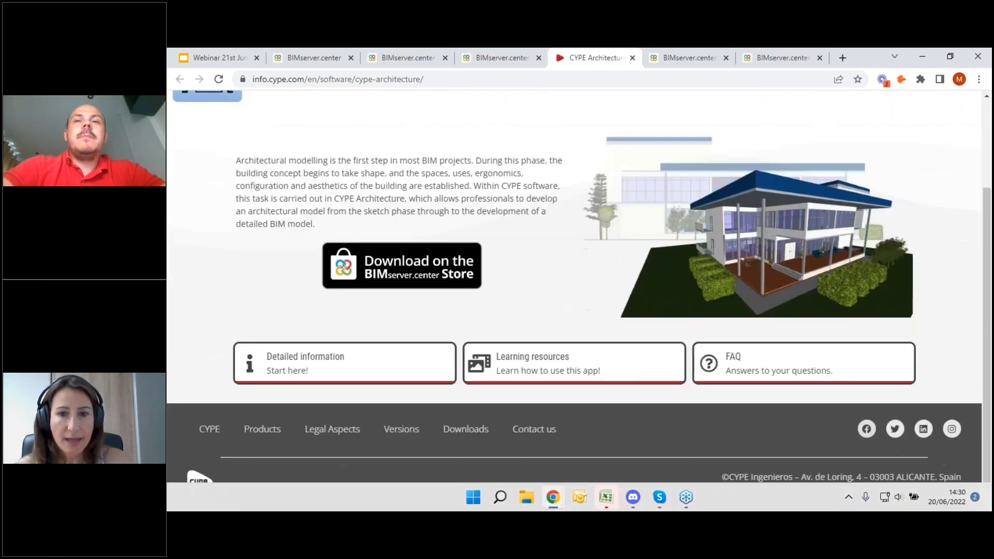
- Open CYPE Architecture's learning resources and browse its videos, tutorials and webinars
{"action": "left_click", "coordinate": [533, 361]}
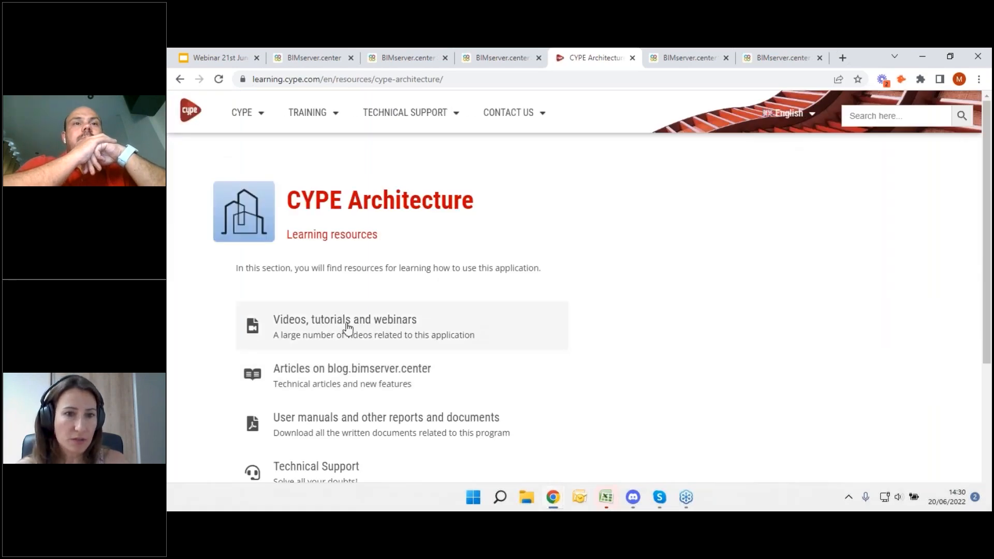
{"action": "left_click", "coordinate": [336, 322]}
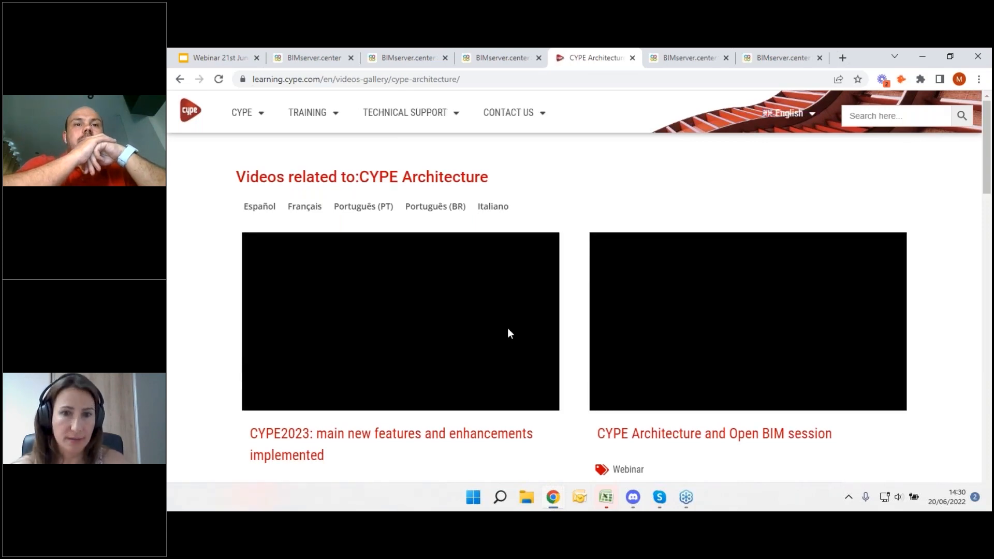
{"action": "scroll", "coordinate": [508, 333], "scroll_direction": "down", "scroll_amount": 2}
{"action": "scroll", "coordinate": [505, 335], "scroll_direction": "up", "scroll_amount": 2}
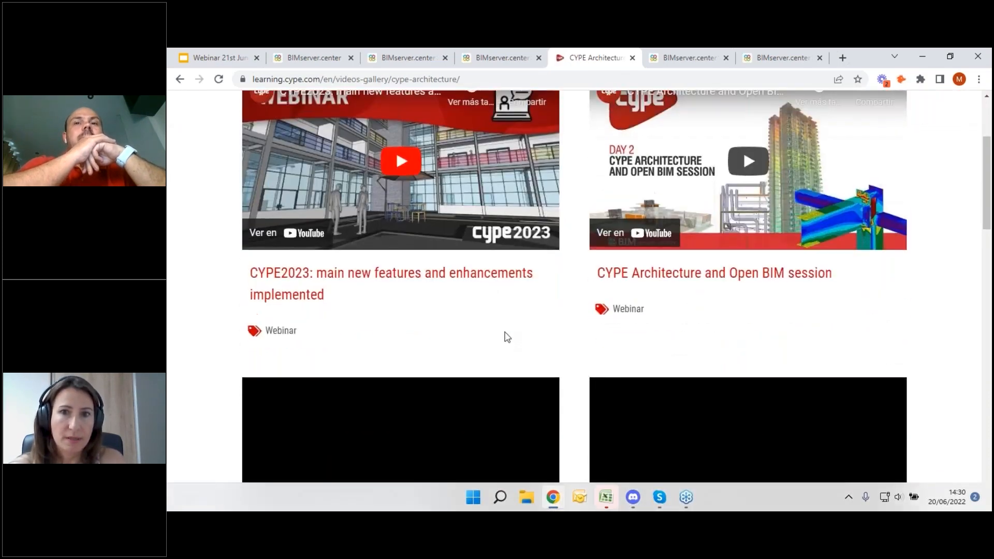
- Return to CYPE Connect's Store page, open its application website and look over the download and information options
{"action": "left_click", "coordinate": [771, 59]}
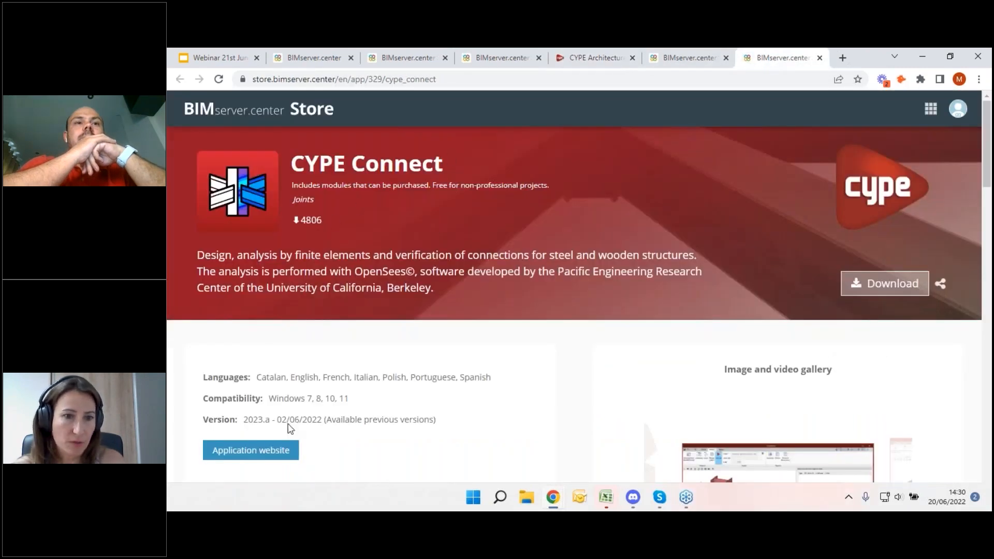
{"action": "left_click", "coordinate": [250, 450]}
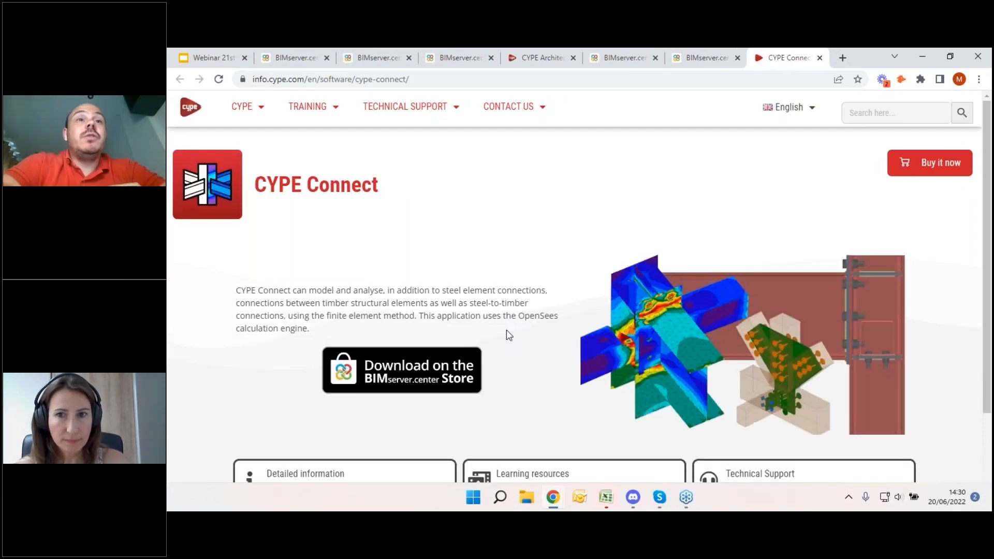
{"action": "scroll", "coordinate": [506, 331], "scroll_direction": "down", "scroll_amount": 3}
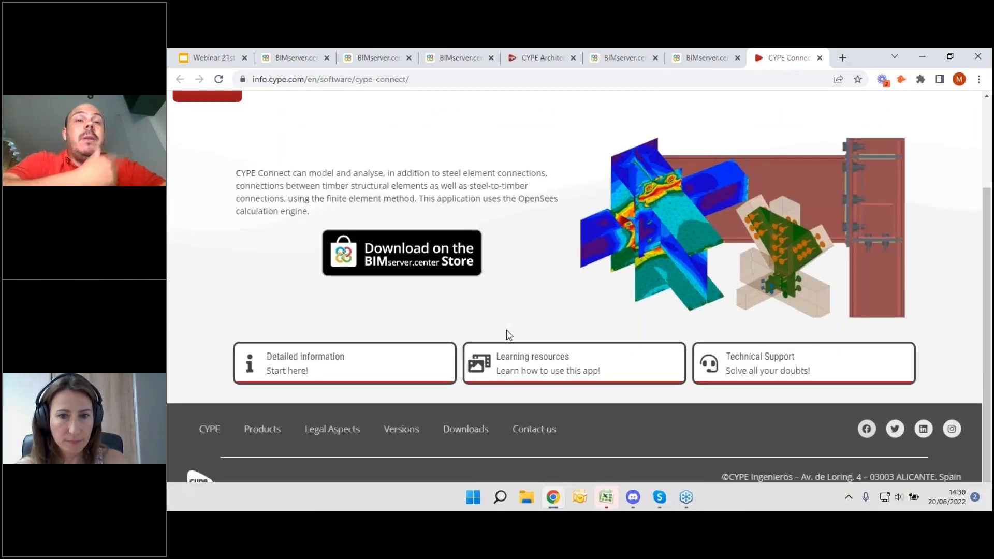
- Open CYPE Connect's learning resources and browse its gallery of videos, tutorials and webinars
{"action": "left_click", "coordinate": [539, 360]}
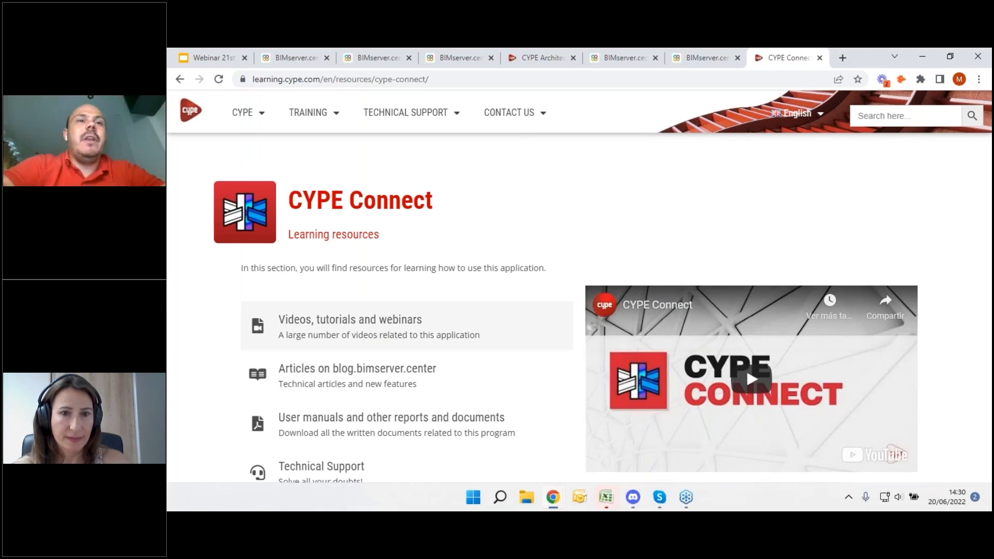
{"action": "left_click", "coordinate": [380, 332]}
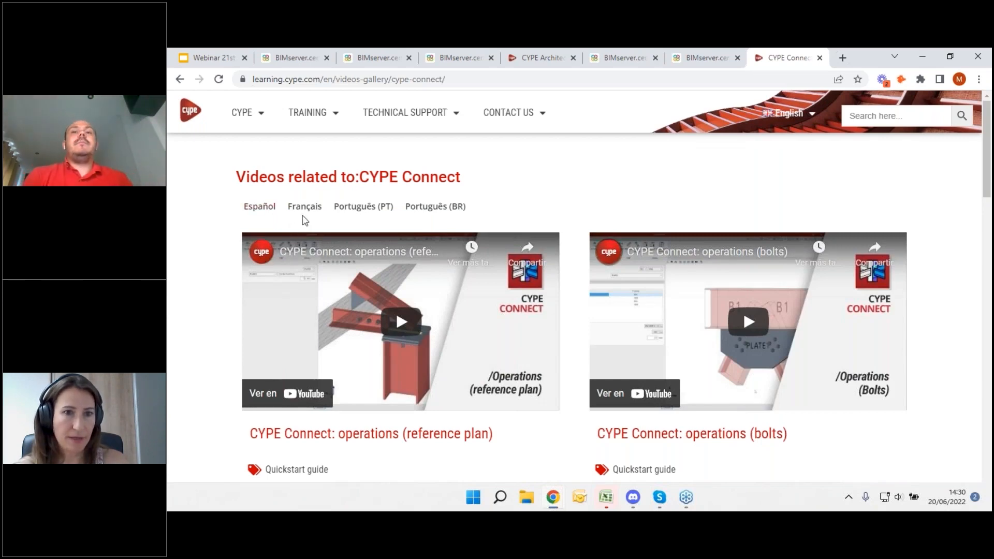
{"action": "scroll", "coordinate": [620, 240], "scroll_direction": "down", "scroll_amount": 5}
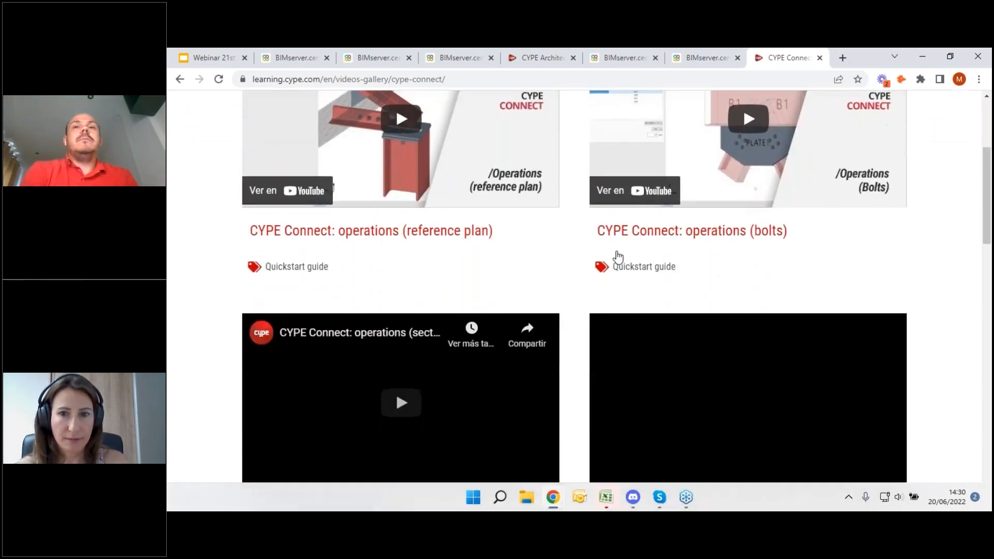
{"action": "scroll", "coordinate": [607, 256], "scroll_direction": "down", "scroll_amount": 10}
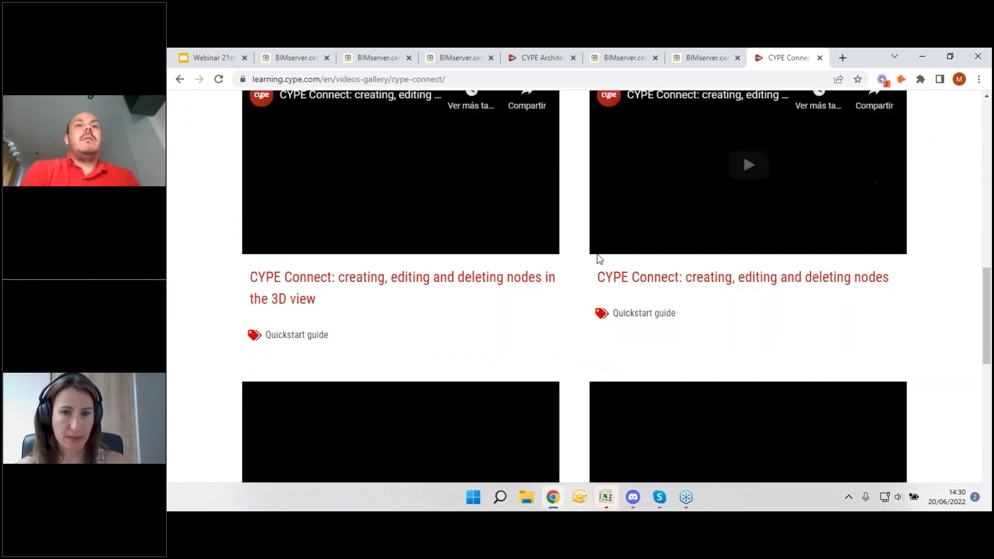
{"action": "scroll", "coordinate": [585, 259], "scroll_direction": "up", "scroll_amount": 5}
{"action": "scroll", "coordinate": [584, 257], "scroll_direction": "up", "scroll_amount": 10}
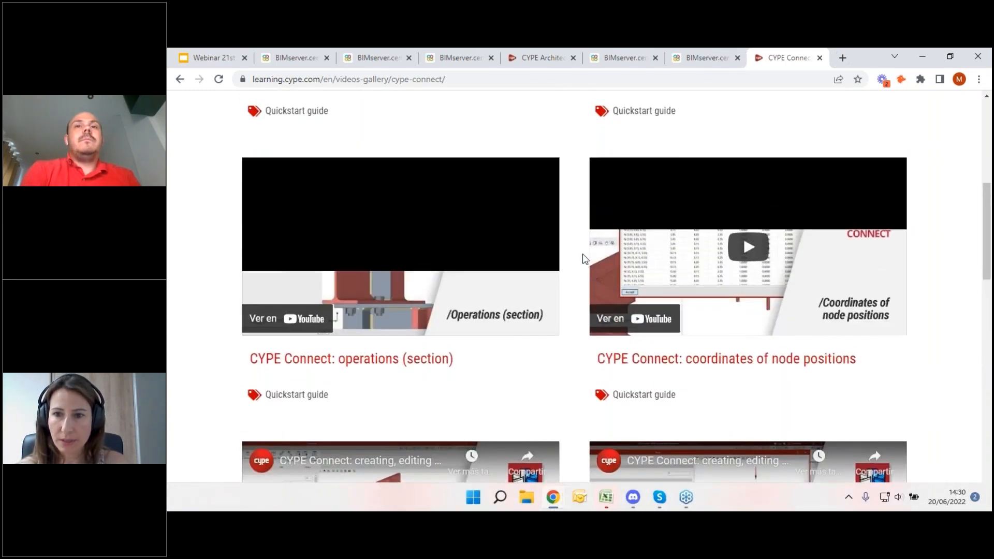
{"action": "scroll", "coordinate": [576, 249], "scroll_direction": "up", "scroll_amount": 3}
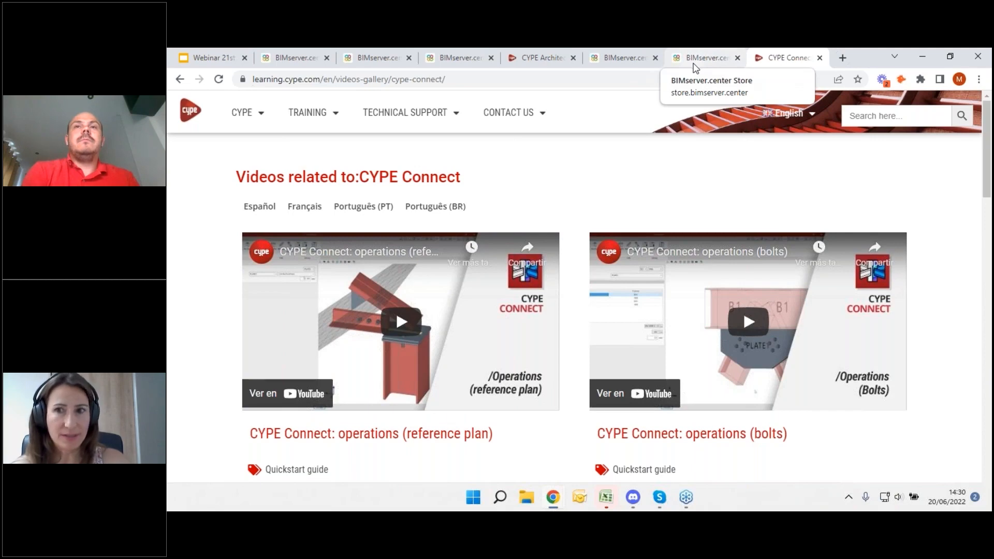
{"action": "mouse_move", "coordinate": [651, 508]}
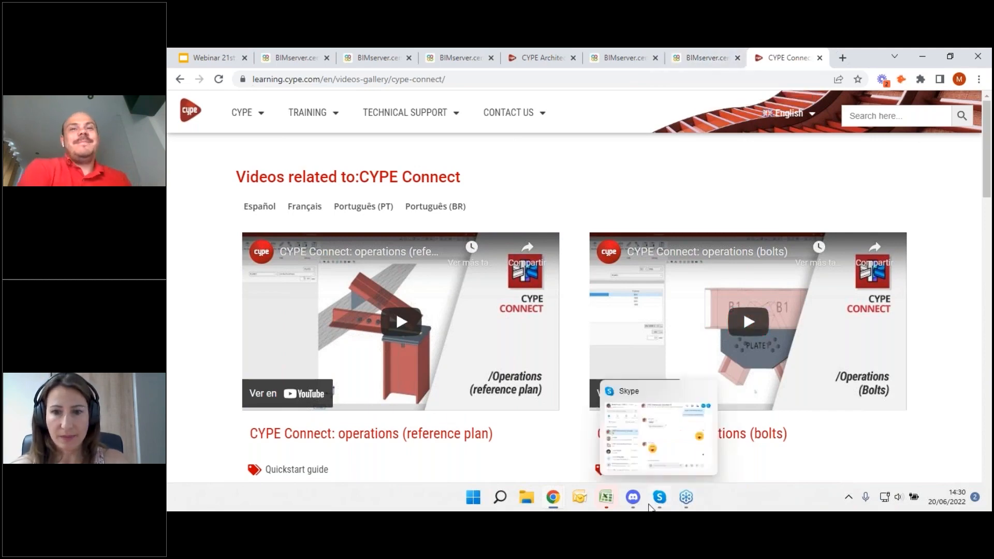
{"action": "left_click", "coordinate": [686, 497]}
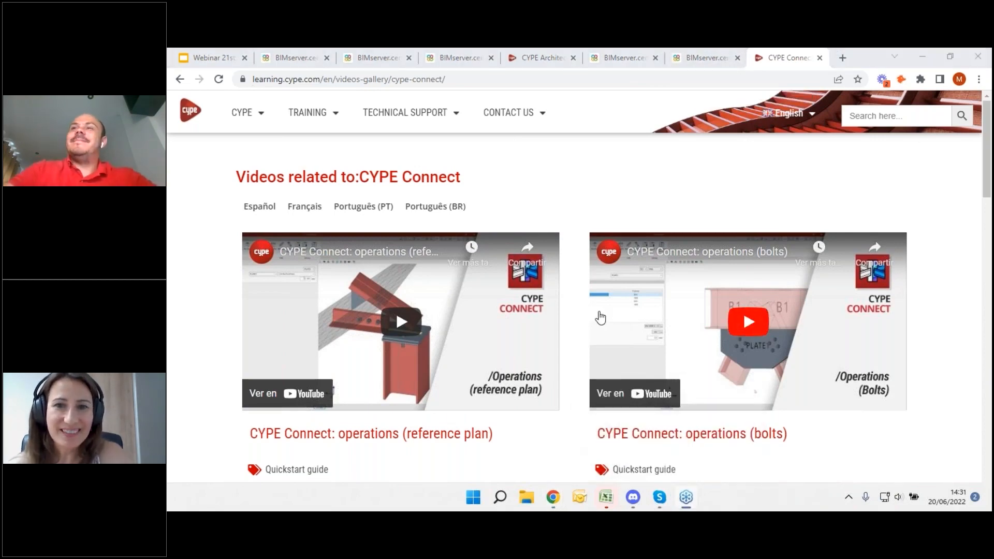